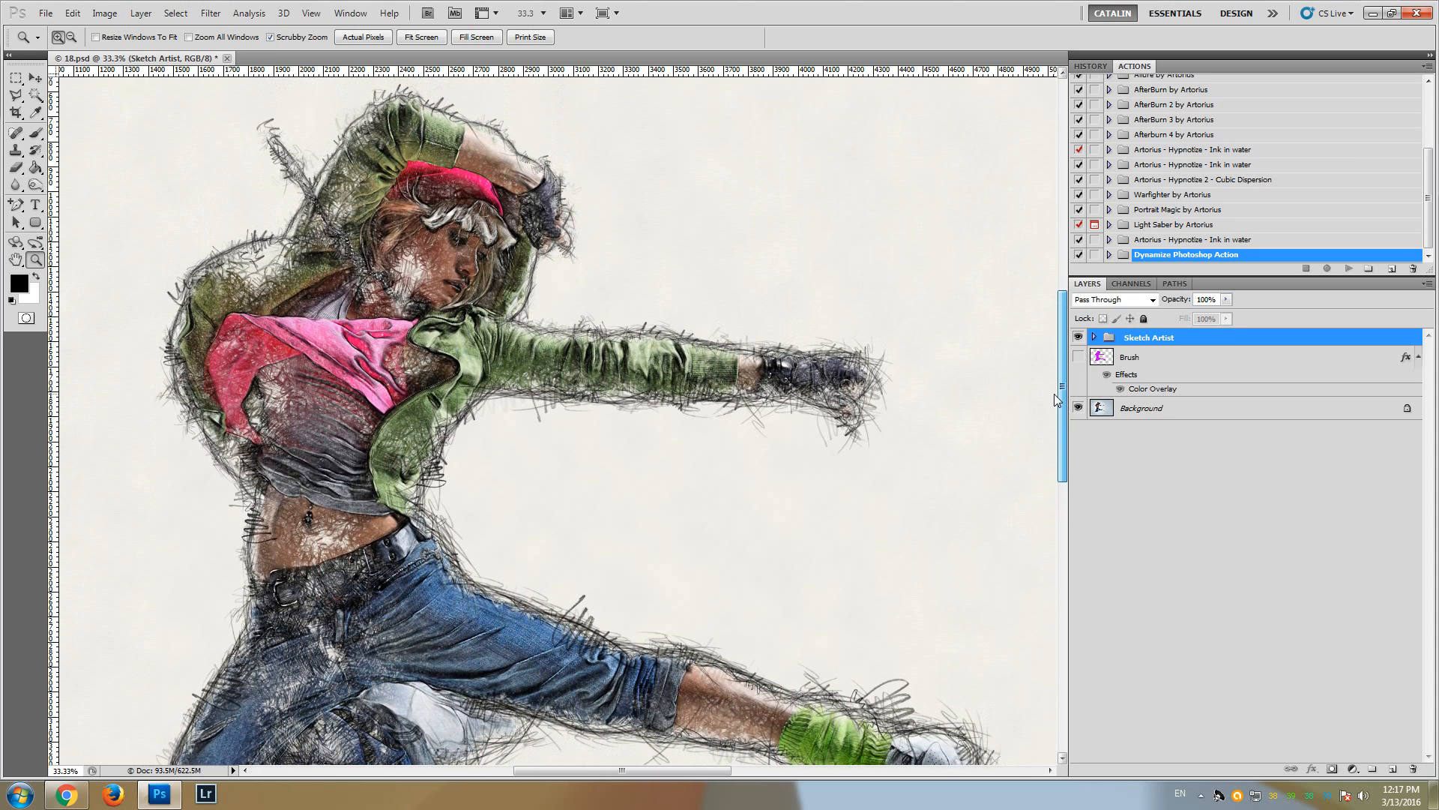
# Examine the sketch effect on the dancer up close and review the layers inside the Sketch Artist group
pyautogui.click(494, 272)
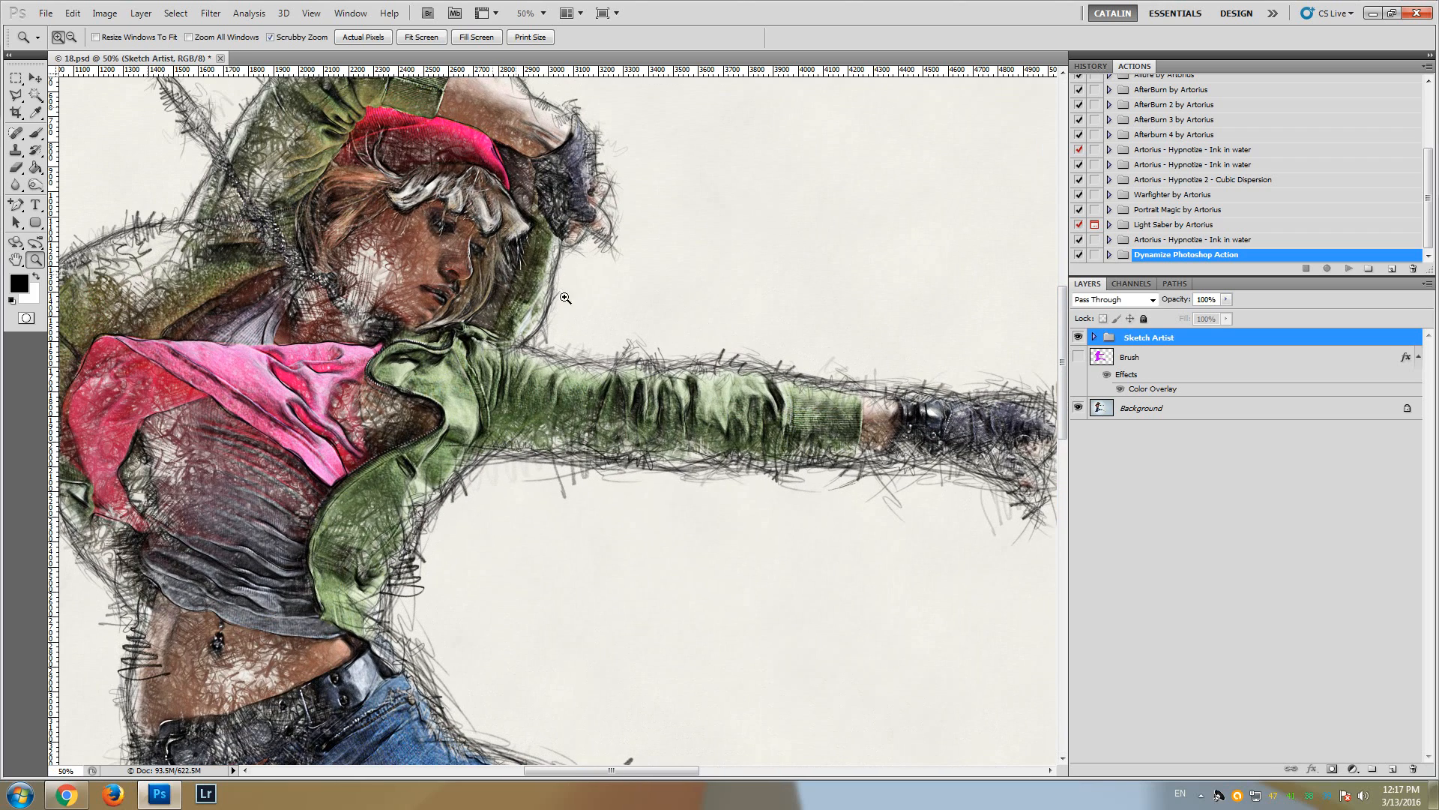
pyautogui.moveTo(681, 771)
pyautogui.mouseDown()
pyautogui.moveTo(699, 771)
pyautogui.moveTo(656, 763)
pyautogui.mouseUp()
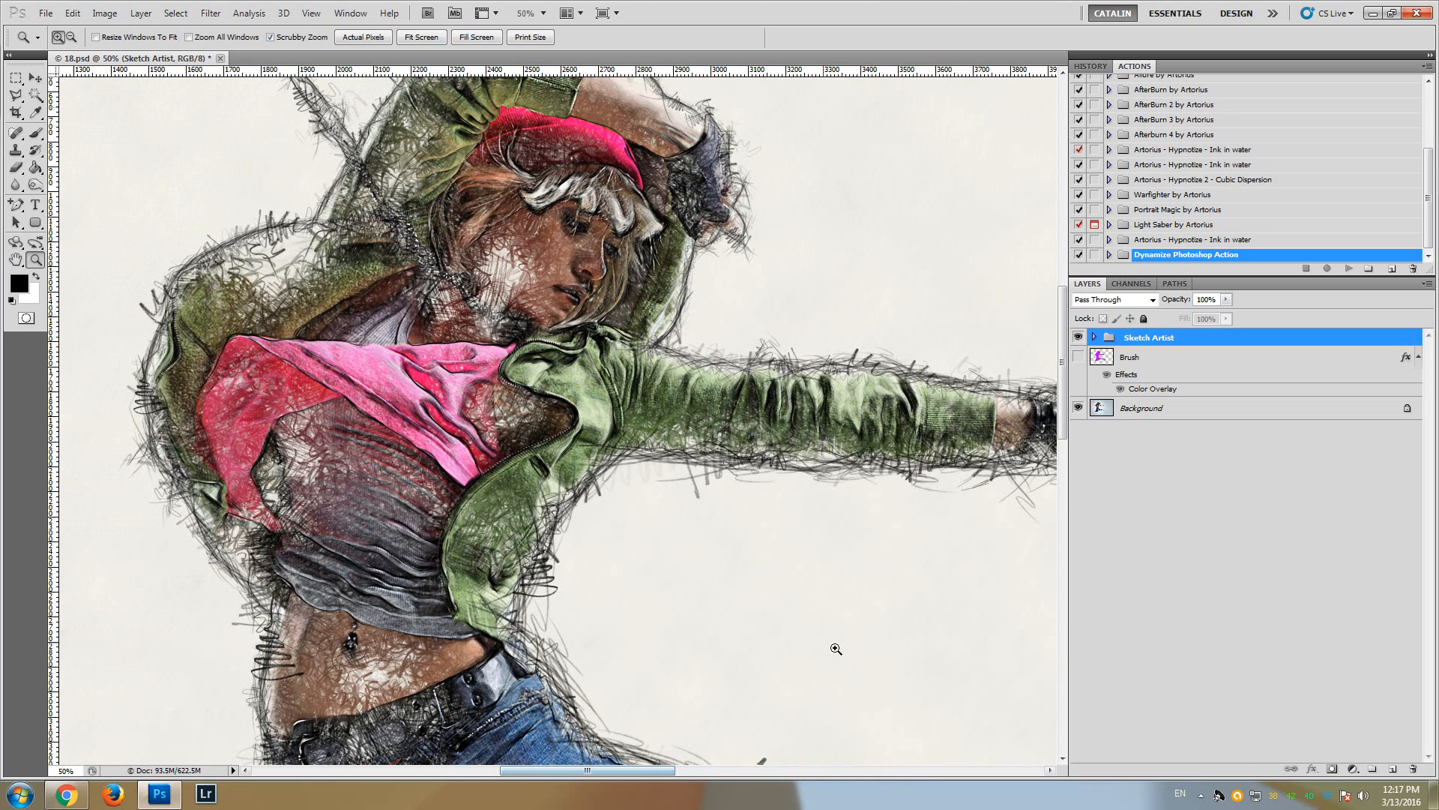
pyautogui.scroll(3, 877, 658)
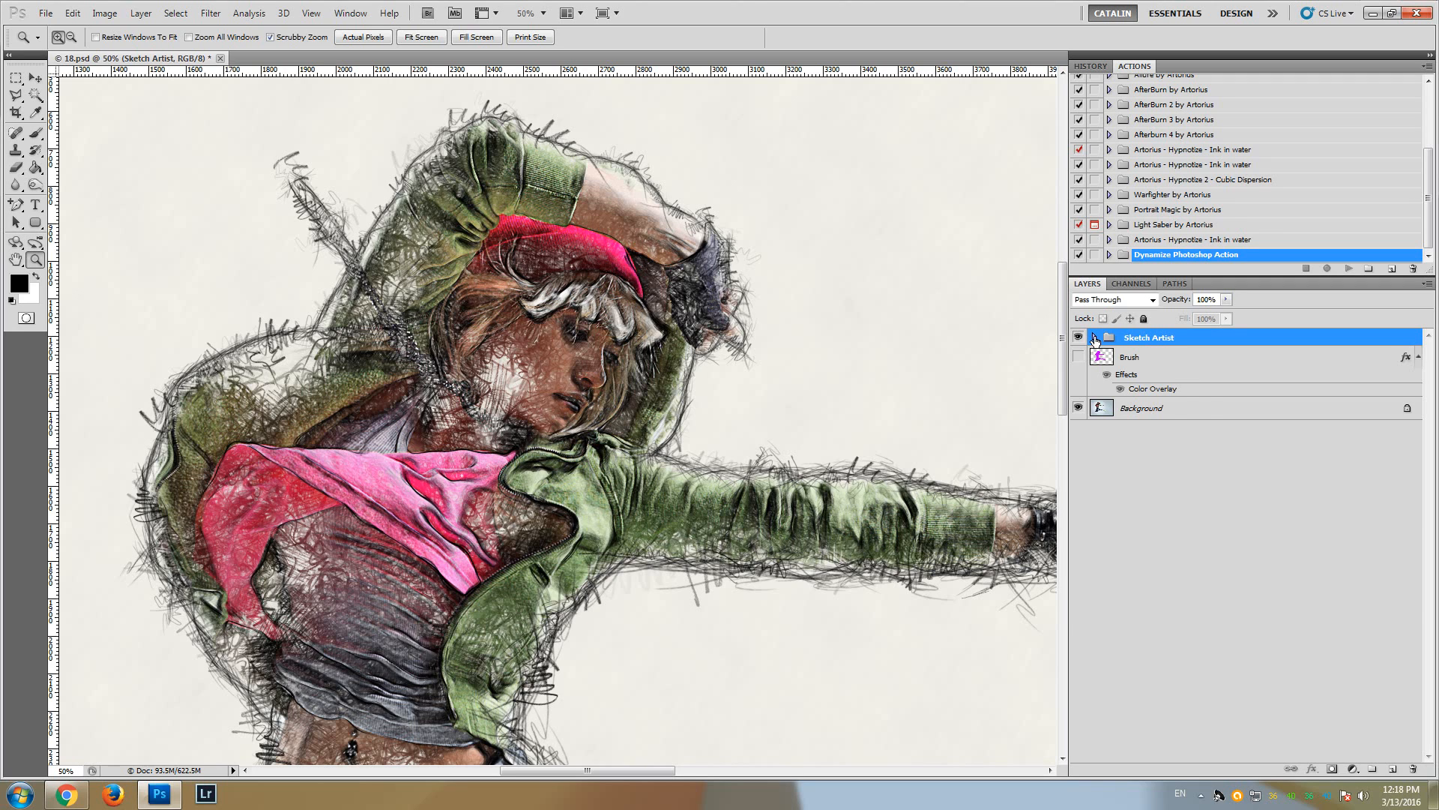
pyautogui.click(1094, 338)
pyautogui.moveTo(1428, 365); pyautogui.dragTo(1438, 628)
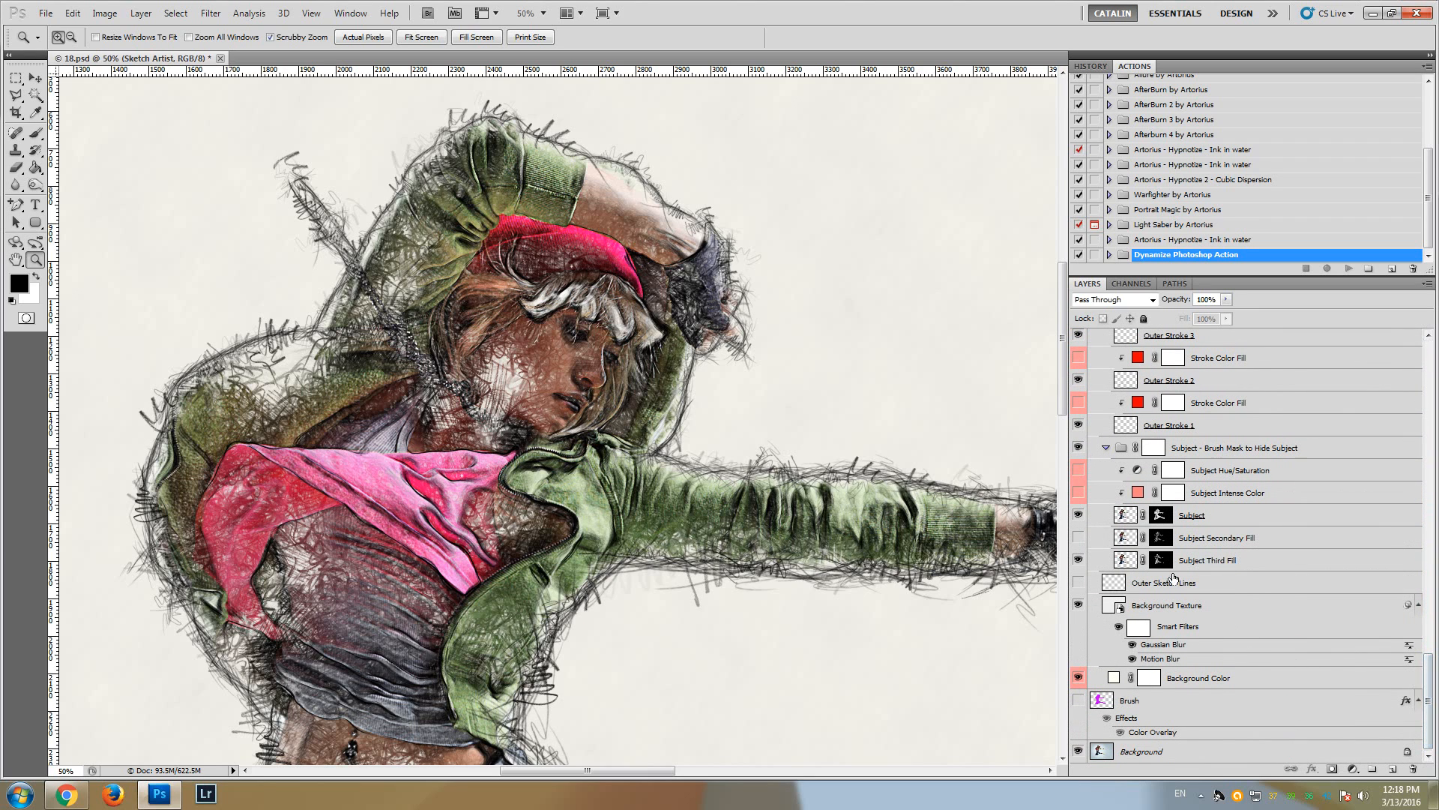
pyautogui.moveTo(1431, 683); pyautogui.dragTo(1431, 682)
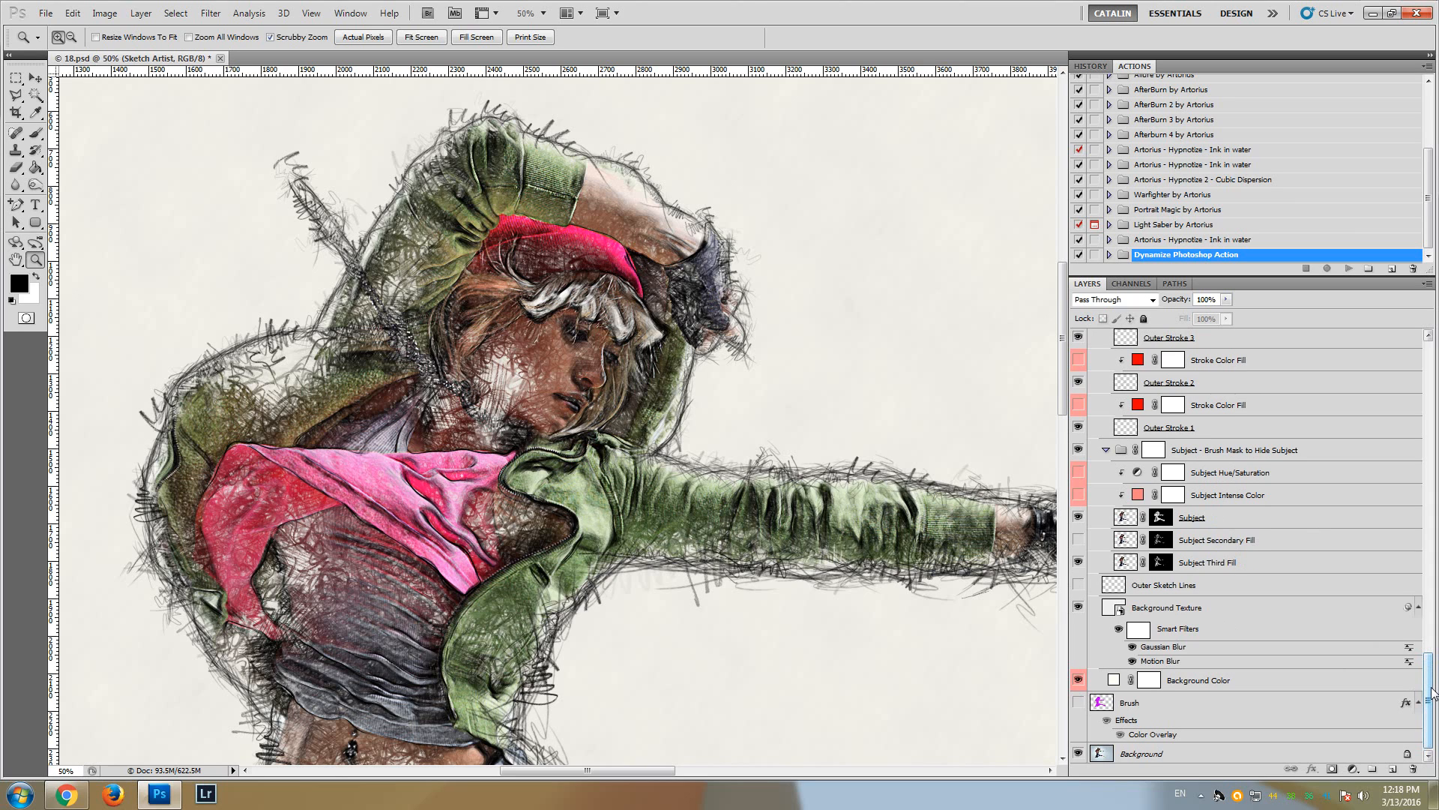
pyautogui.moveTo(1432, 691); pyautogui.dragTo(1434, 381)
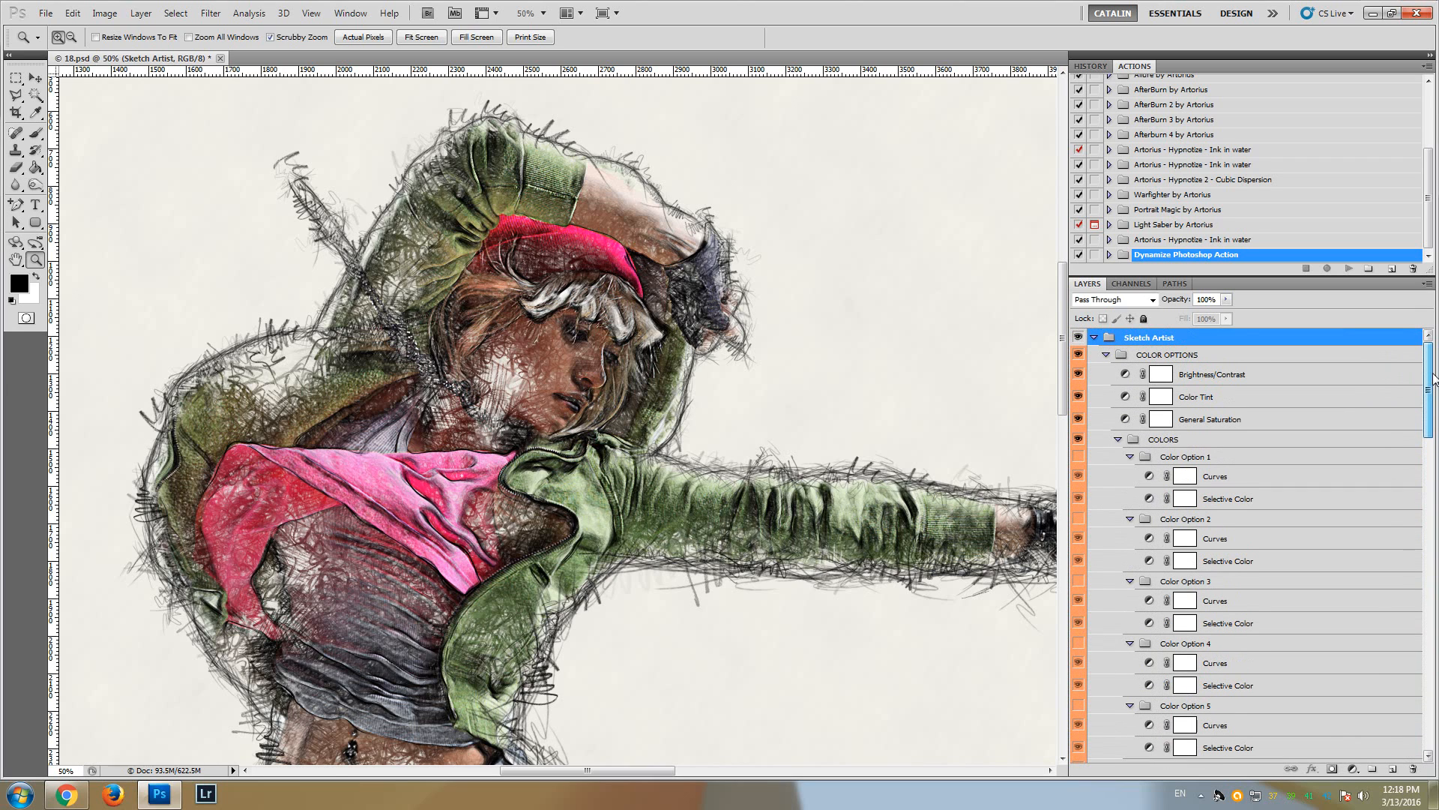
pyautogui.moveTo(1434, 379); pyautogui.dragTo(1434, 380)
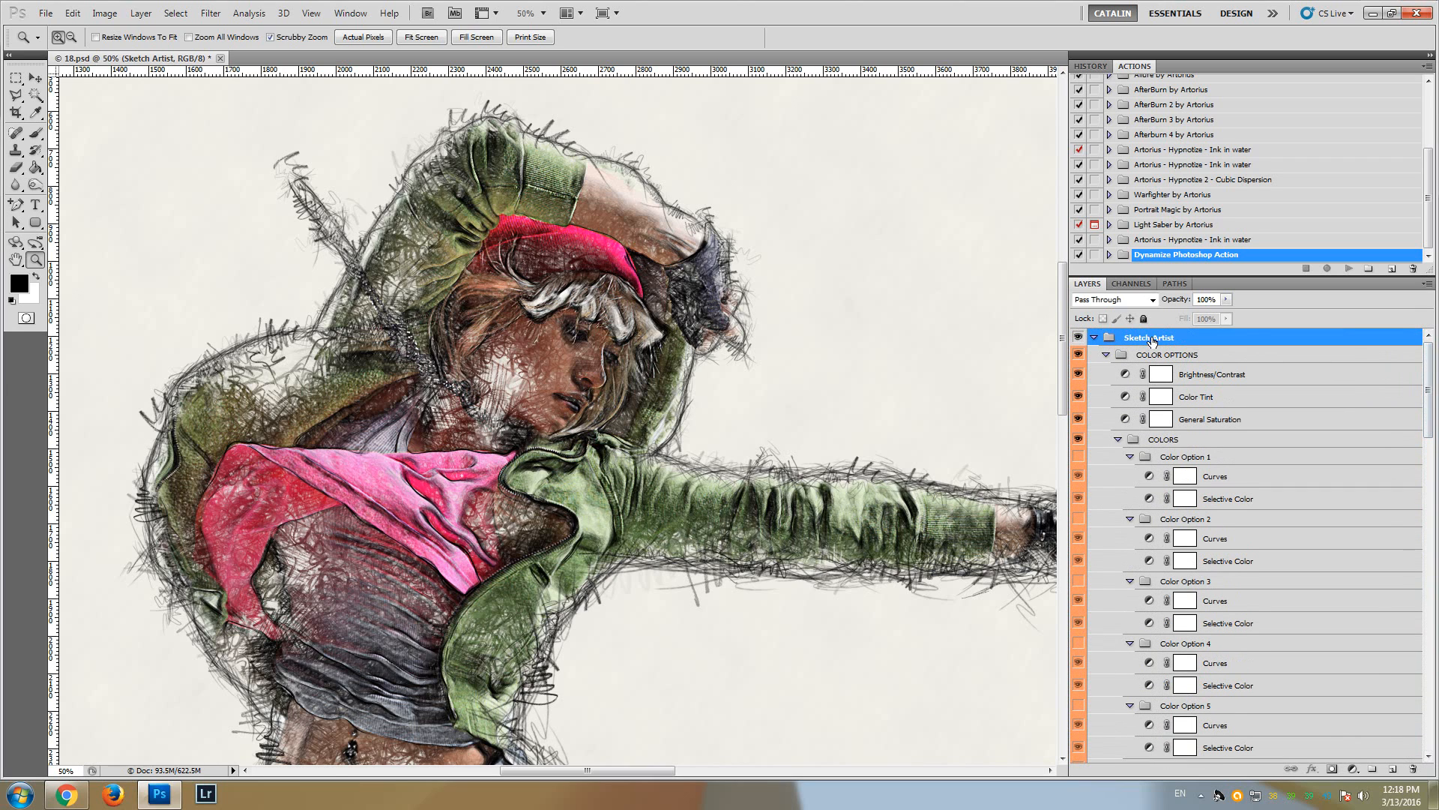
pyautogui.click(1093, 339)
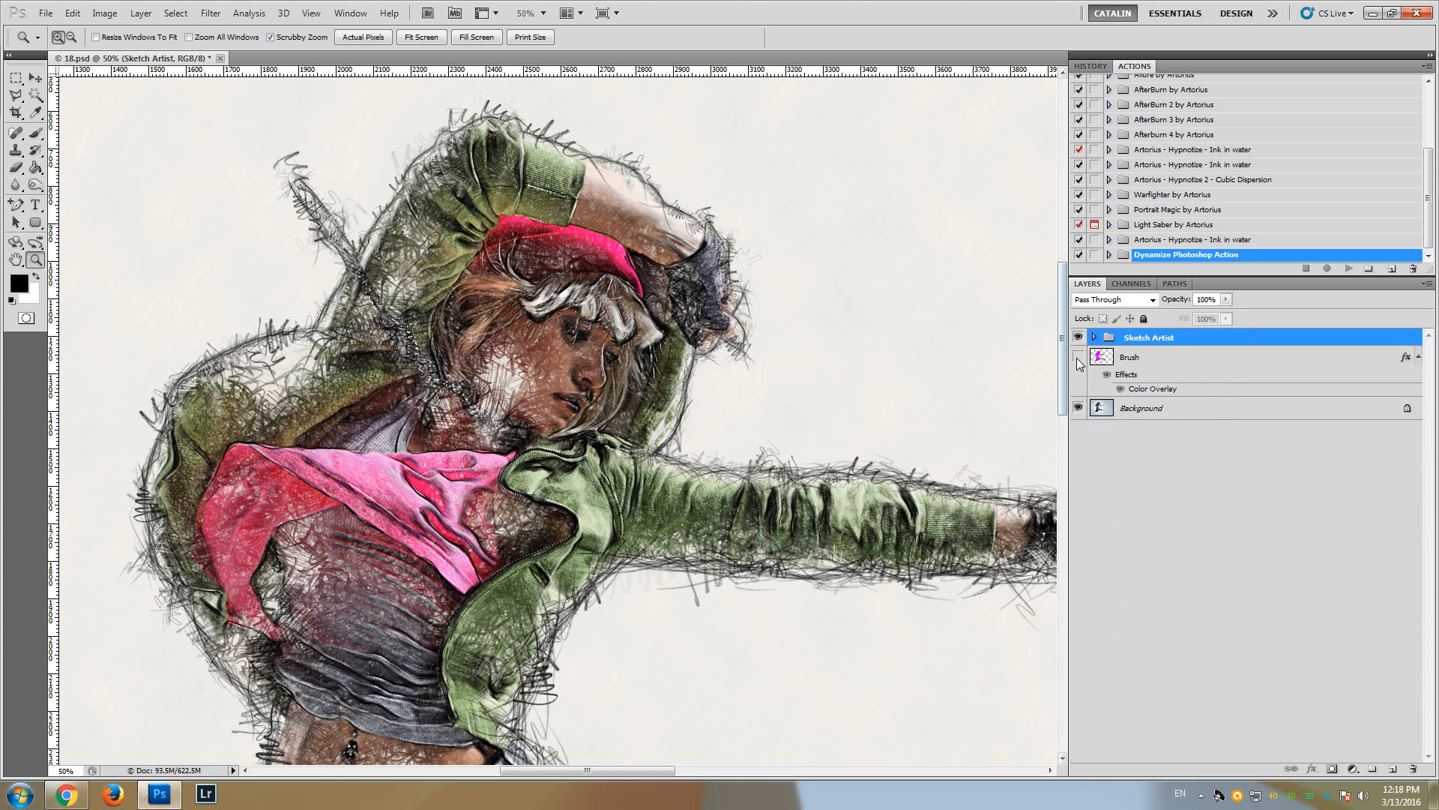
# Hide the Sketch Artist group to view the original photo of the whole dancer
pyautogui.click(1078, 338)
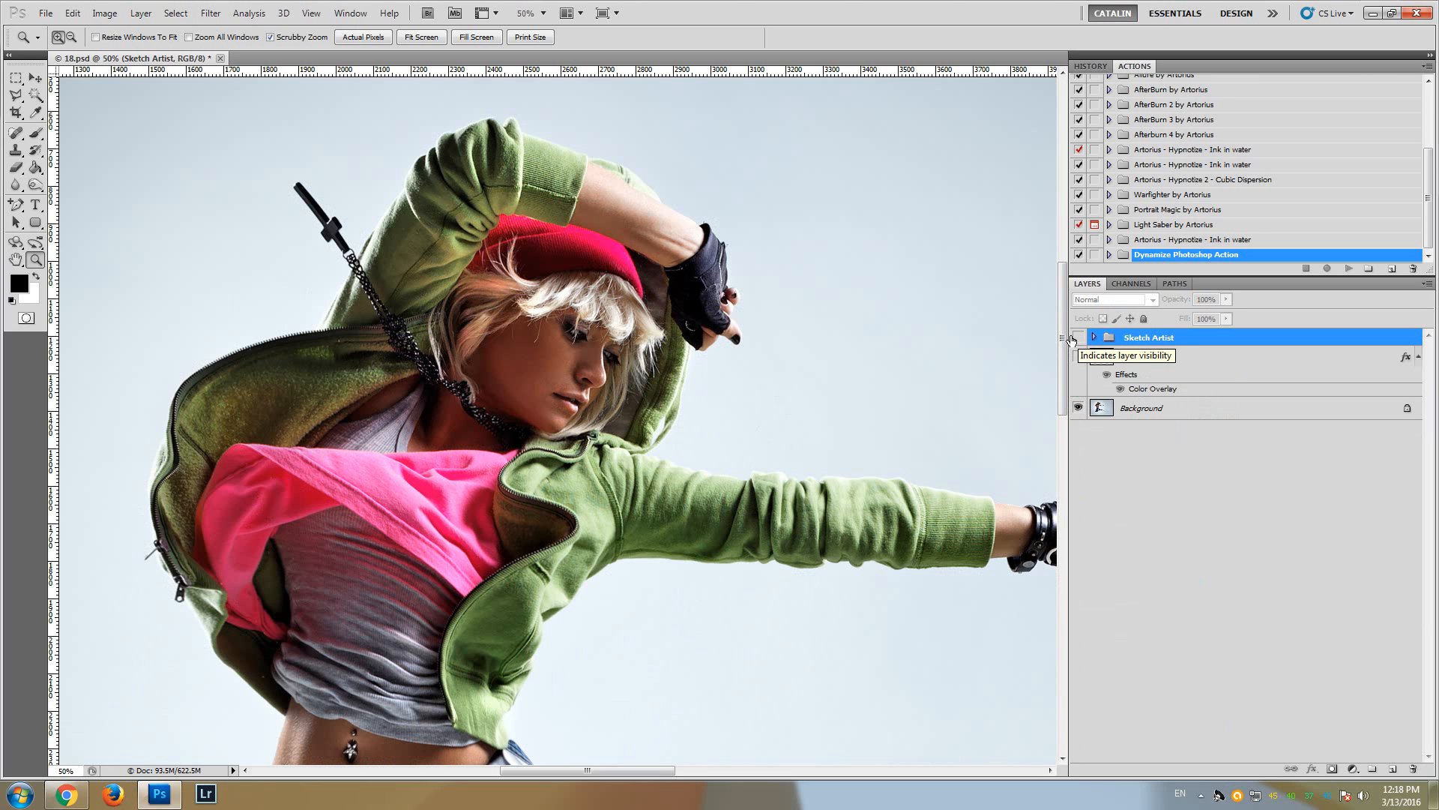
pyautogui.keyDown('alt'); pyautogui.click(724, 512); pyautogui.keyUp('alt')
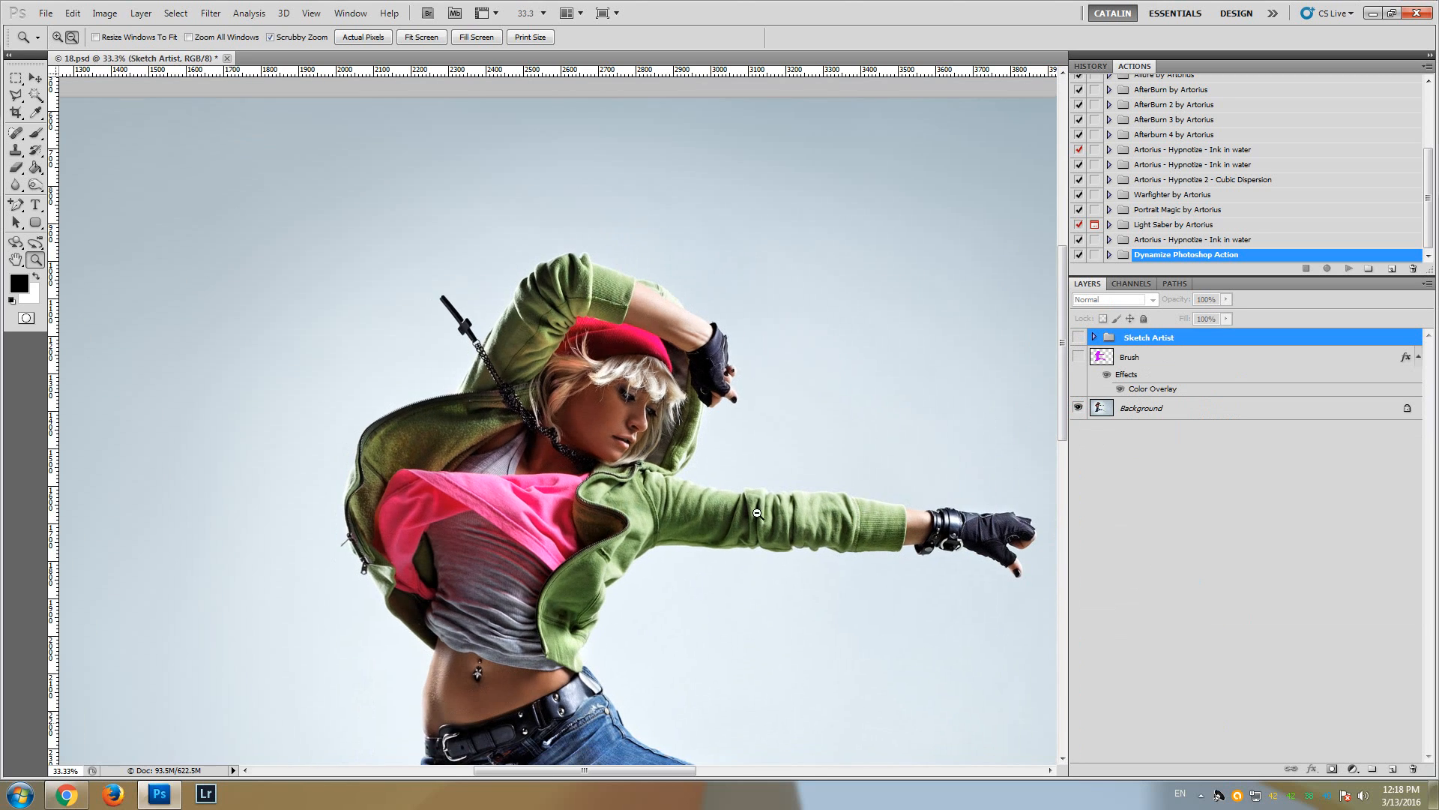
pyautogui.keyDown('alt'); pyautogui.click(723, 512); pyautogui.keyUp('alt')
pyautogui.scroll(-3, 869, 533)
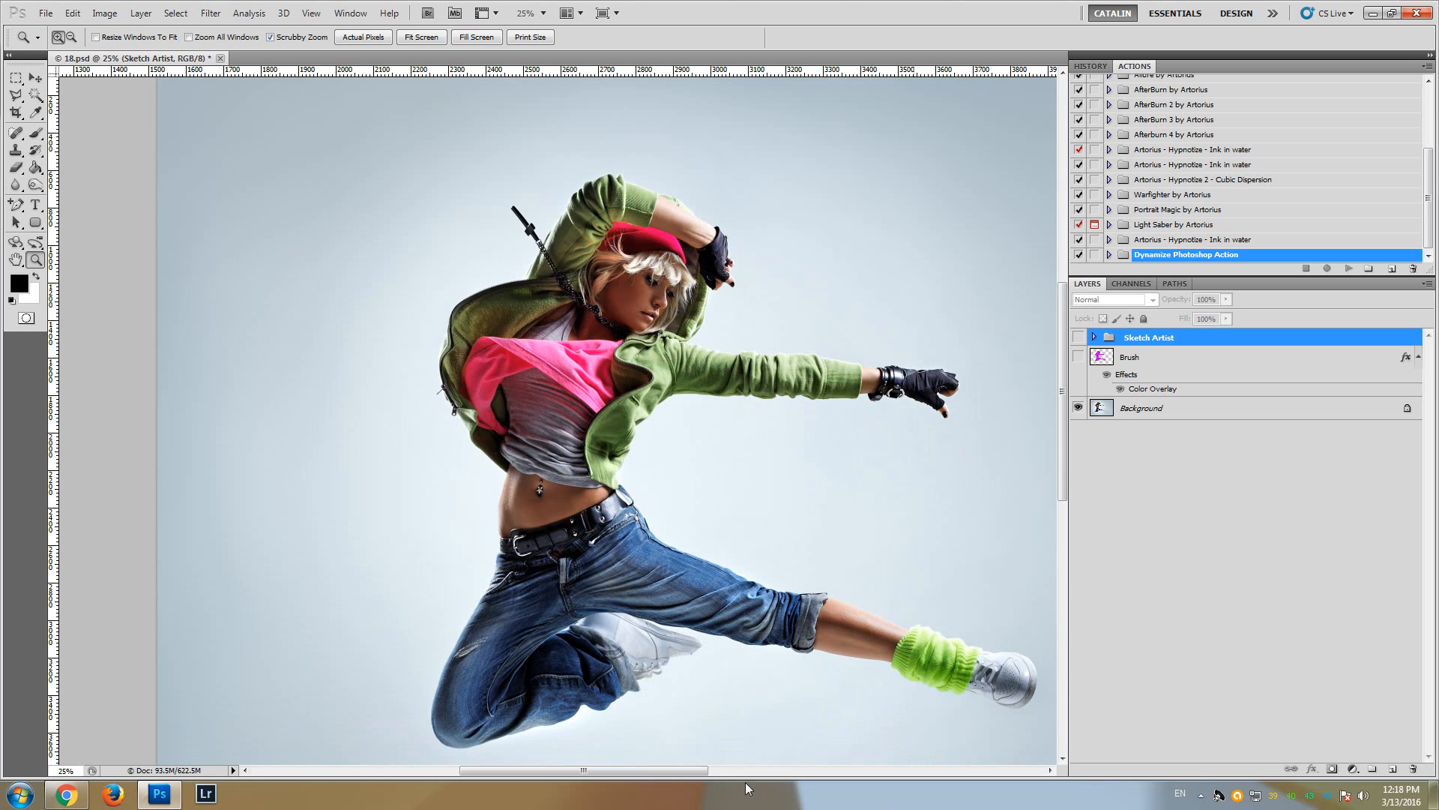
pyautogui.moveTo(701, 773); pyautogui.dragTo(739, 772)
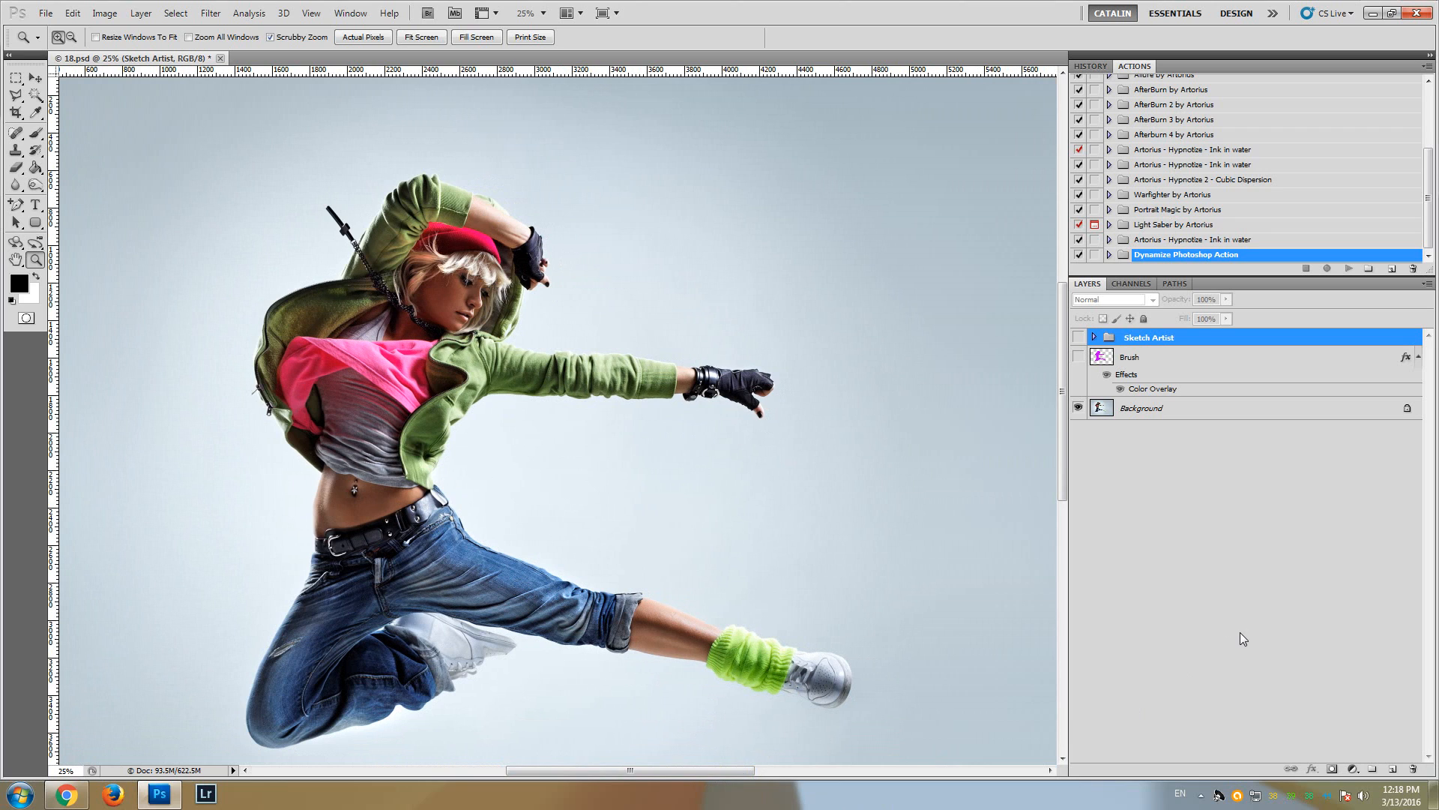
# Preview the Brush layer over the dancer, hide it again and inspect the Sketch Artist effect up close on the upper body
pyautogui.click(1078, 359)
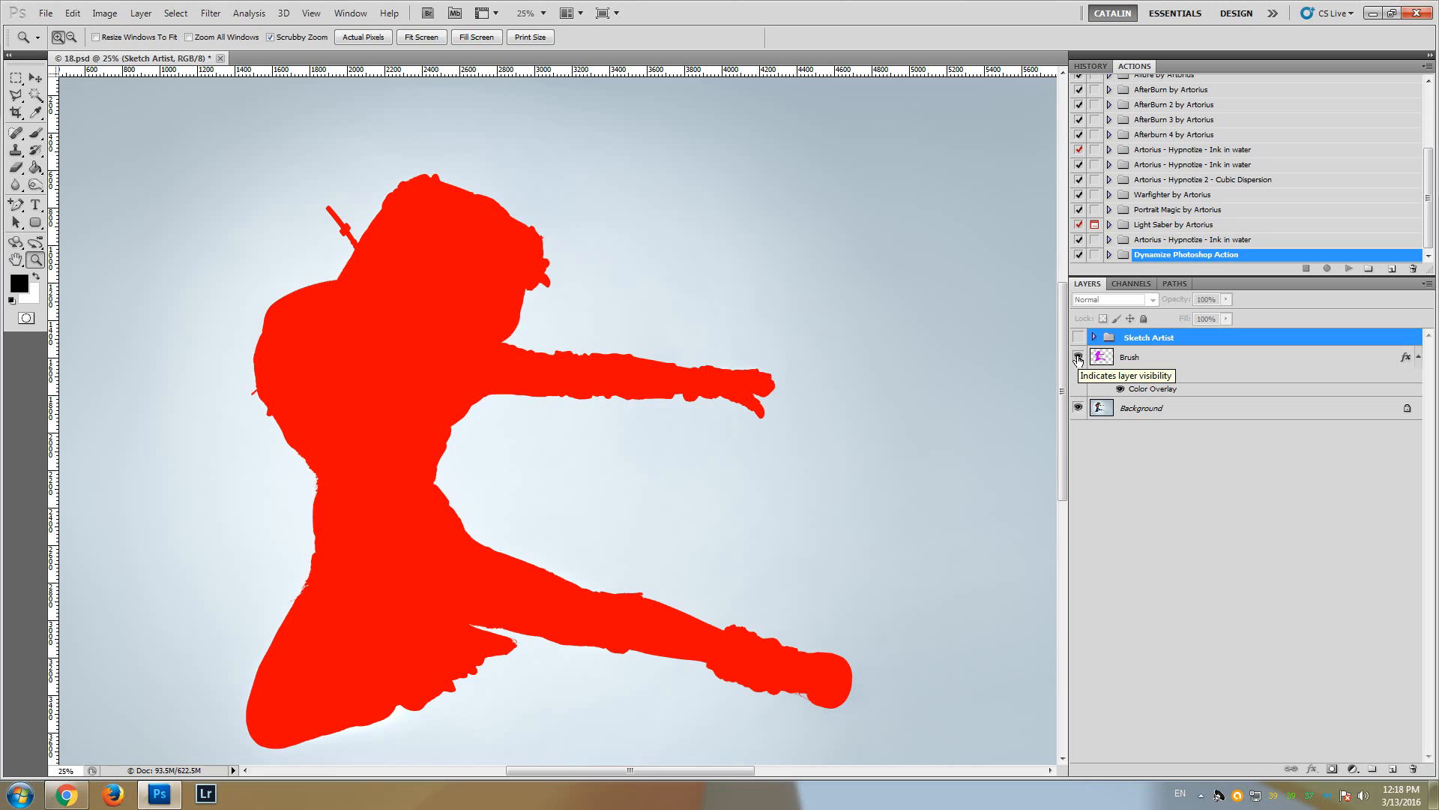
pyautogui.click(1132, 362)
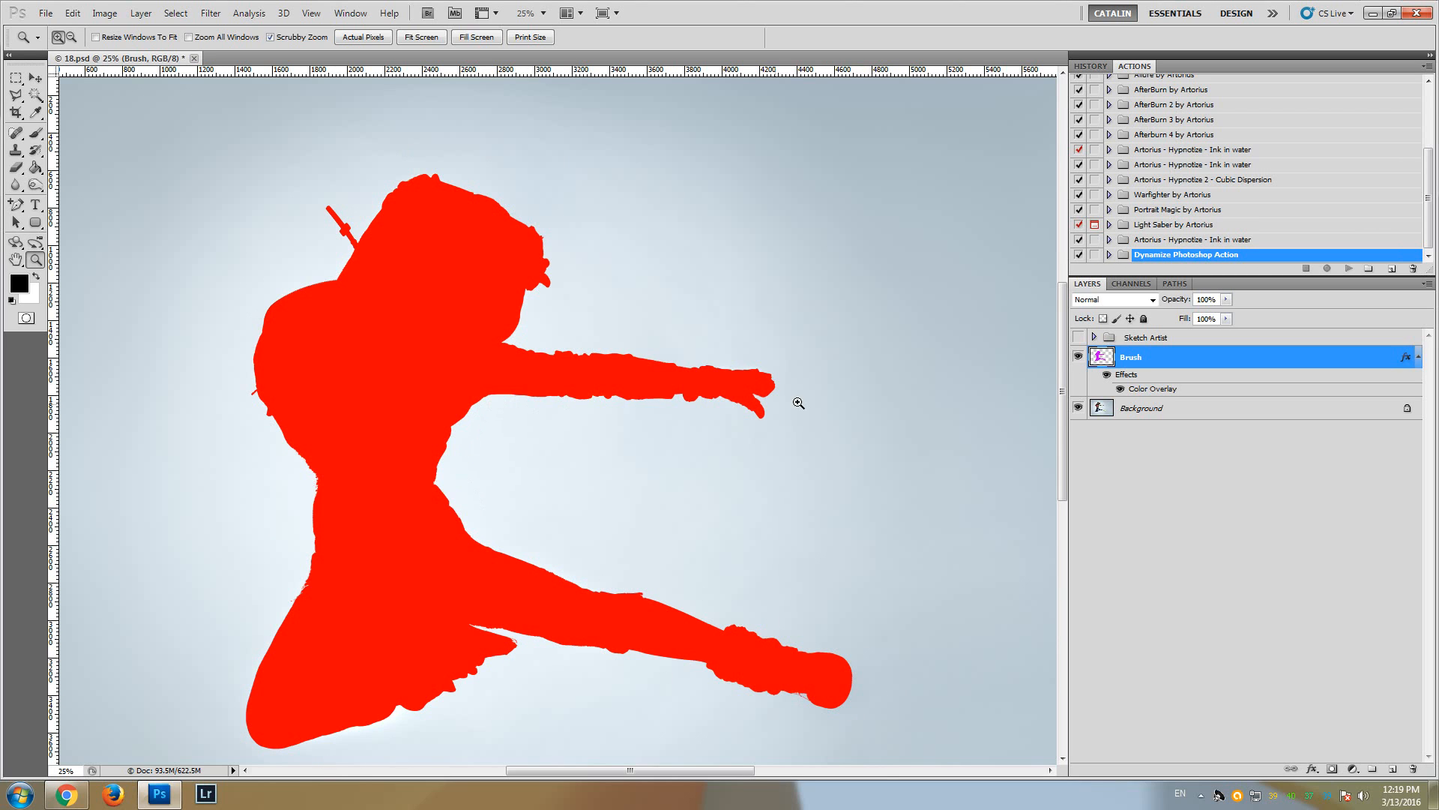
pyautogui.click(1079, 357)
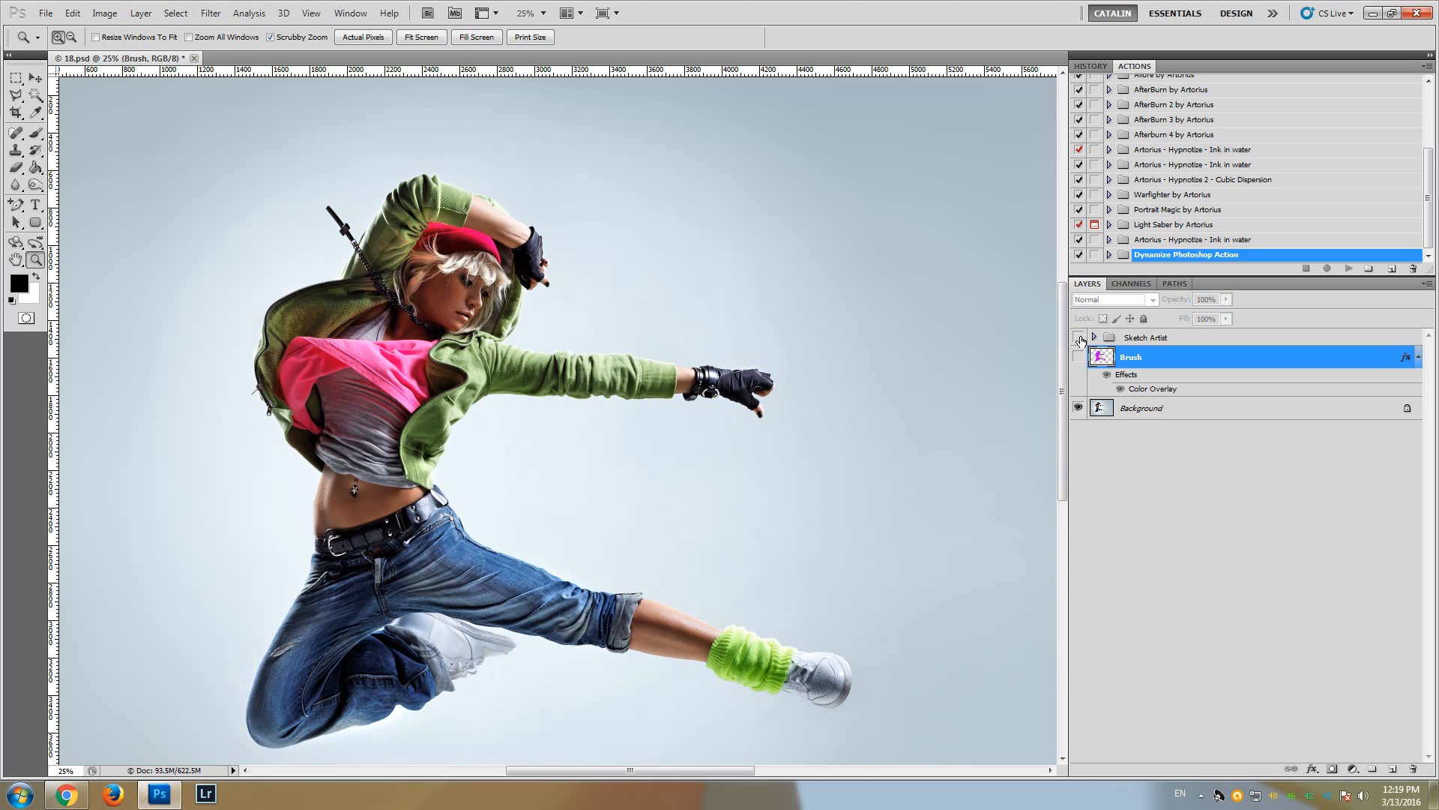
pyautogui.click(1077, 337)
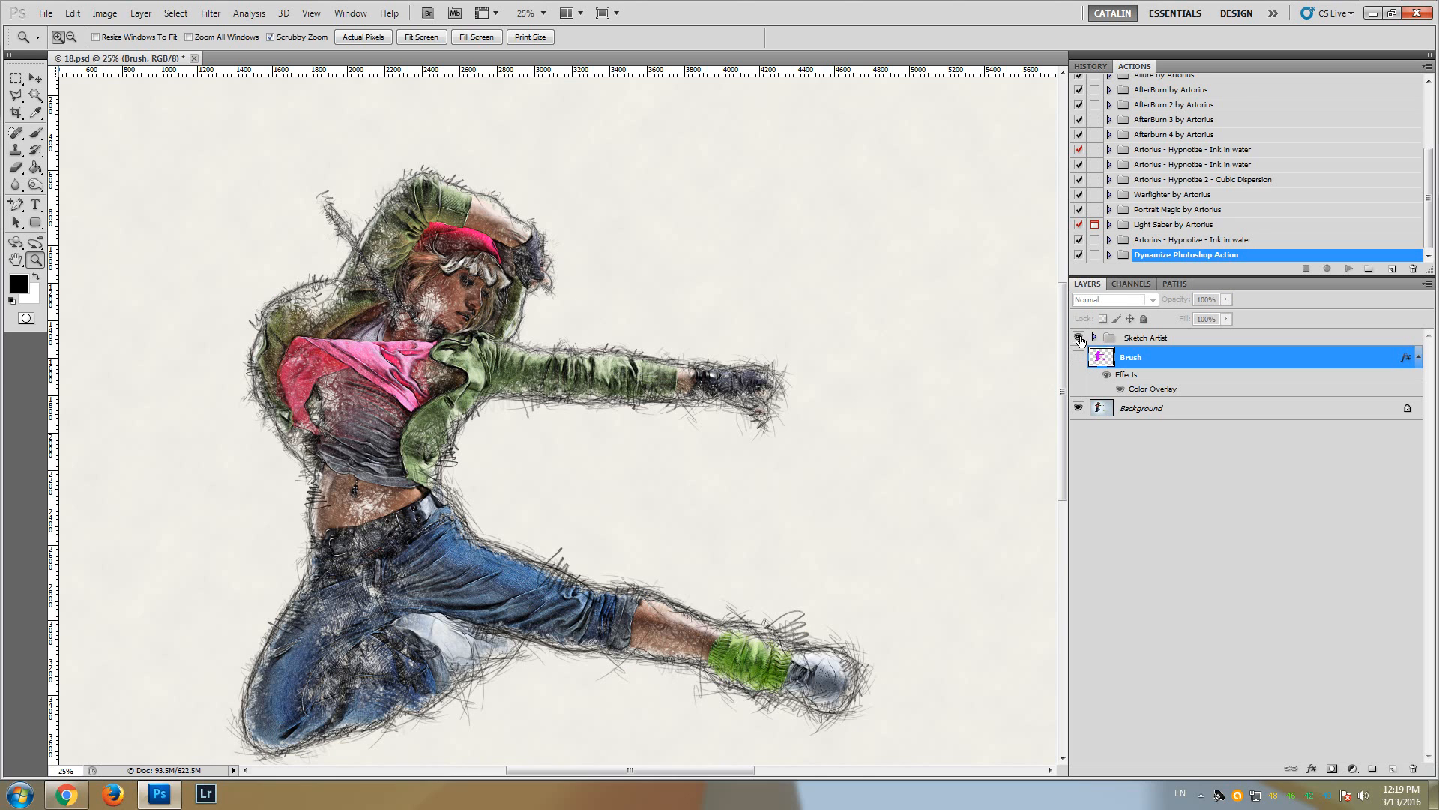
pyautogui.click(733, 360)
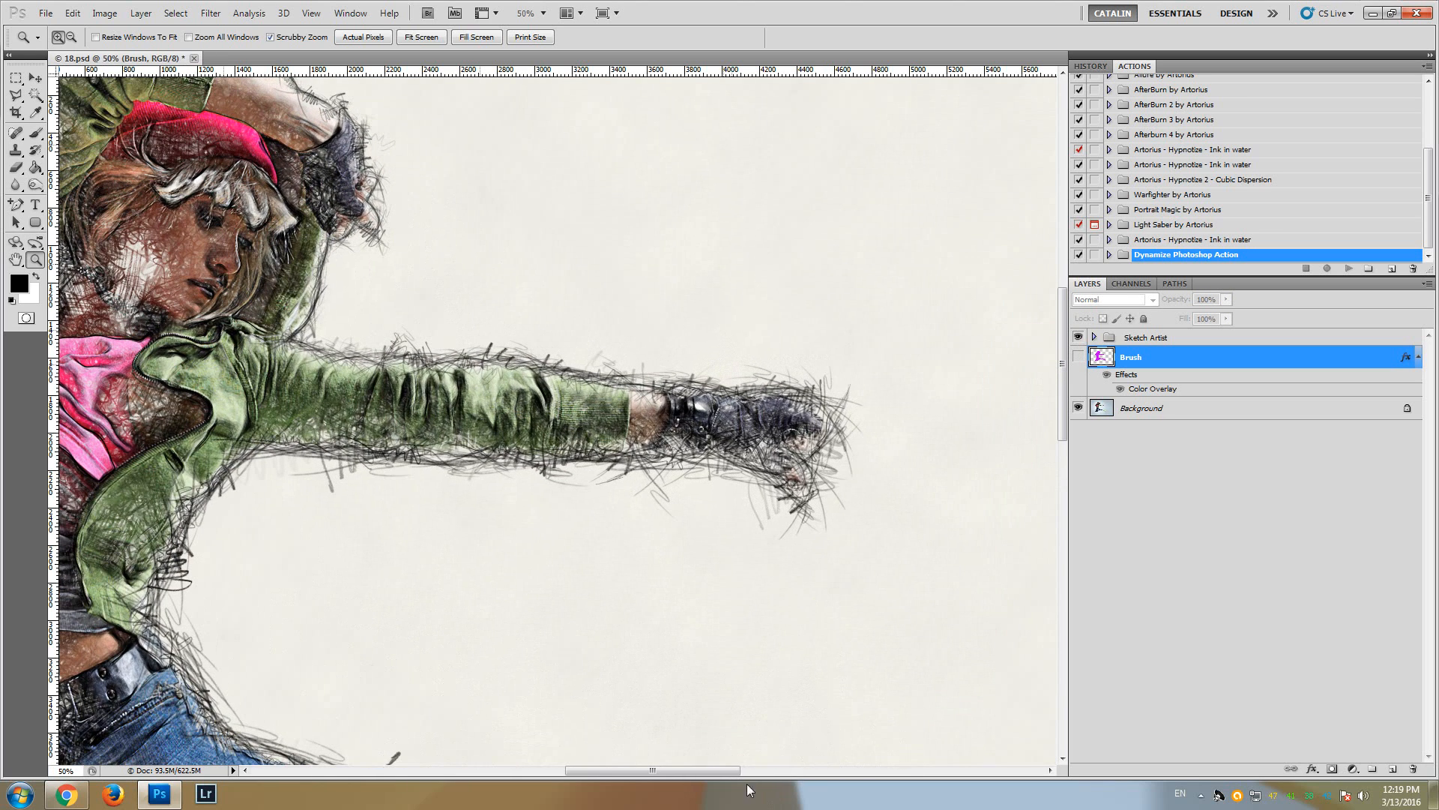
pyautogui.moveTo(721, 769); pyautogui.dragTo(660, 770)
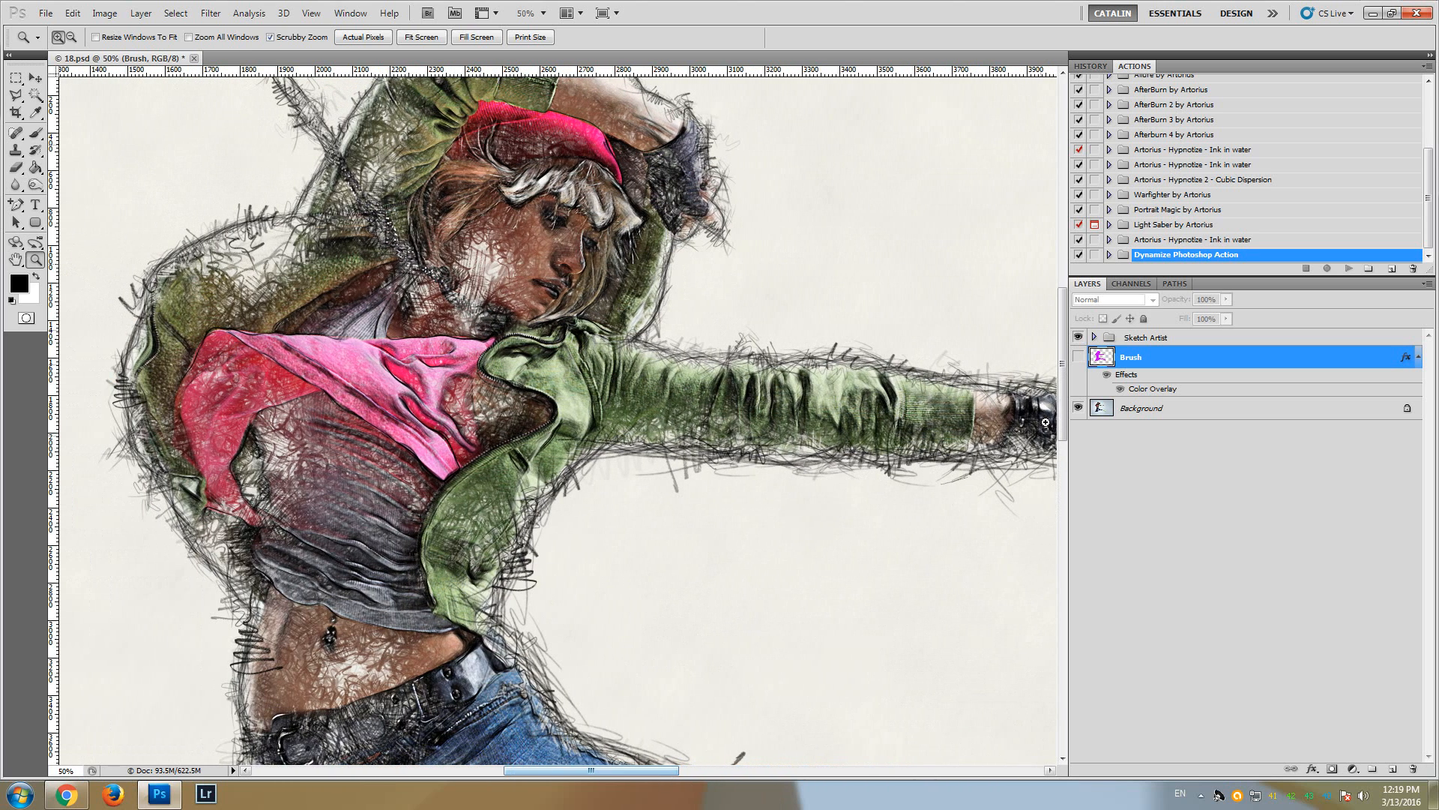
pyautogui.moveTo(1069, 409); pyautogui.dragTo(1068, 383)
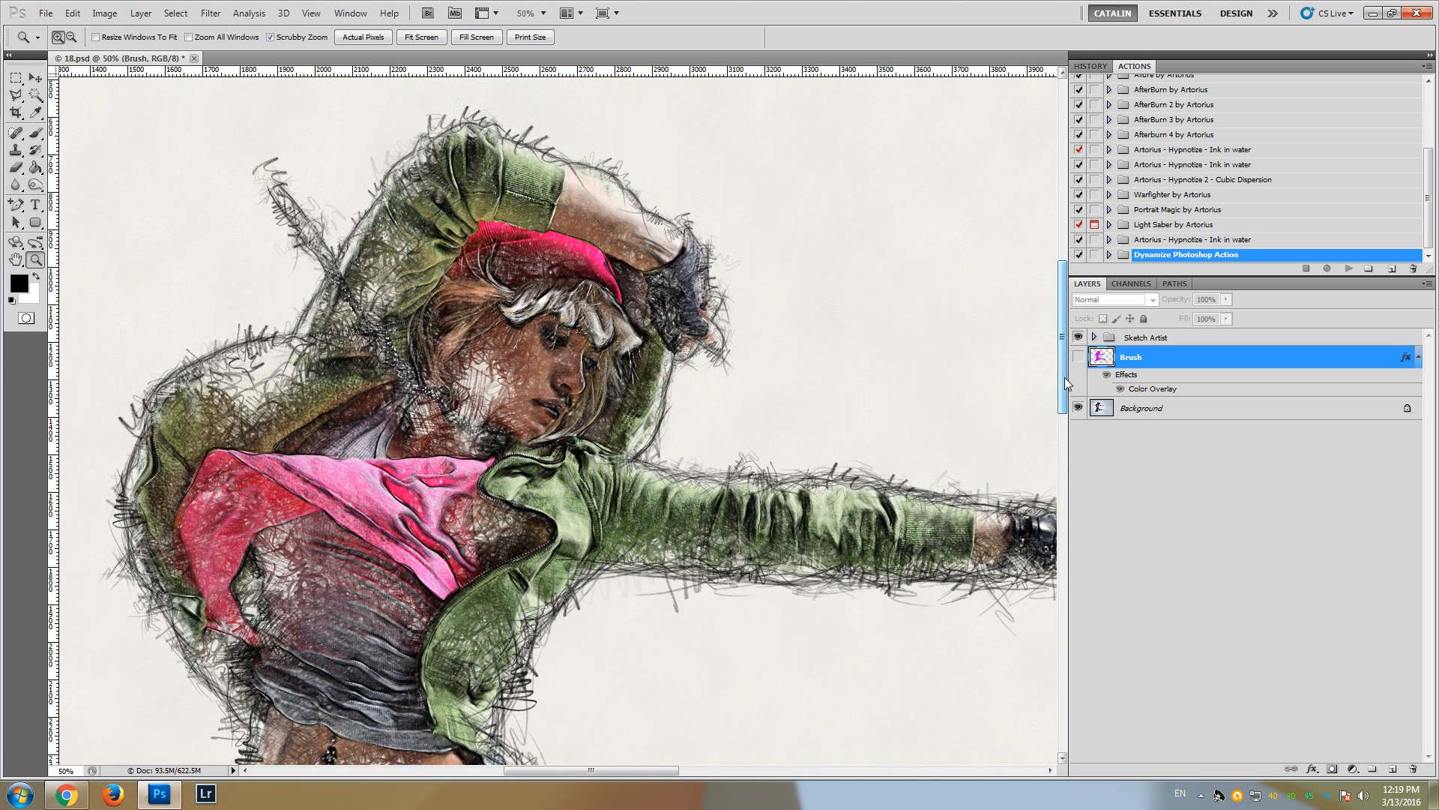
pyautogui.moveTo(600, 771); pyautogui.dragTo(610, 771)
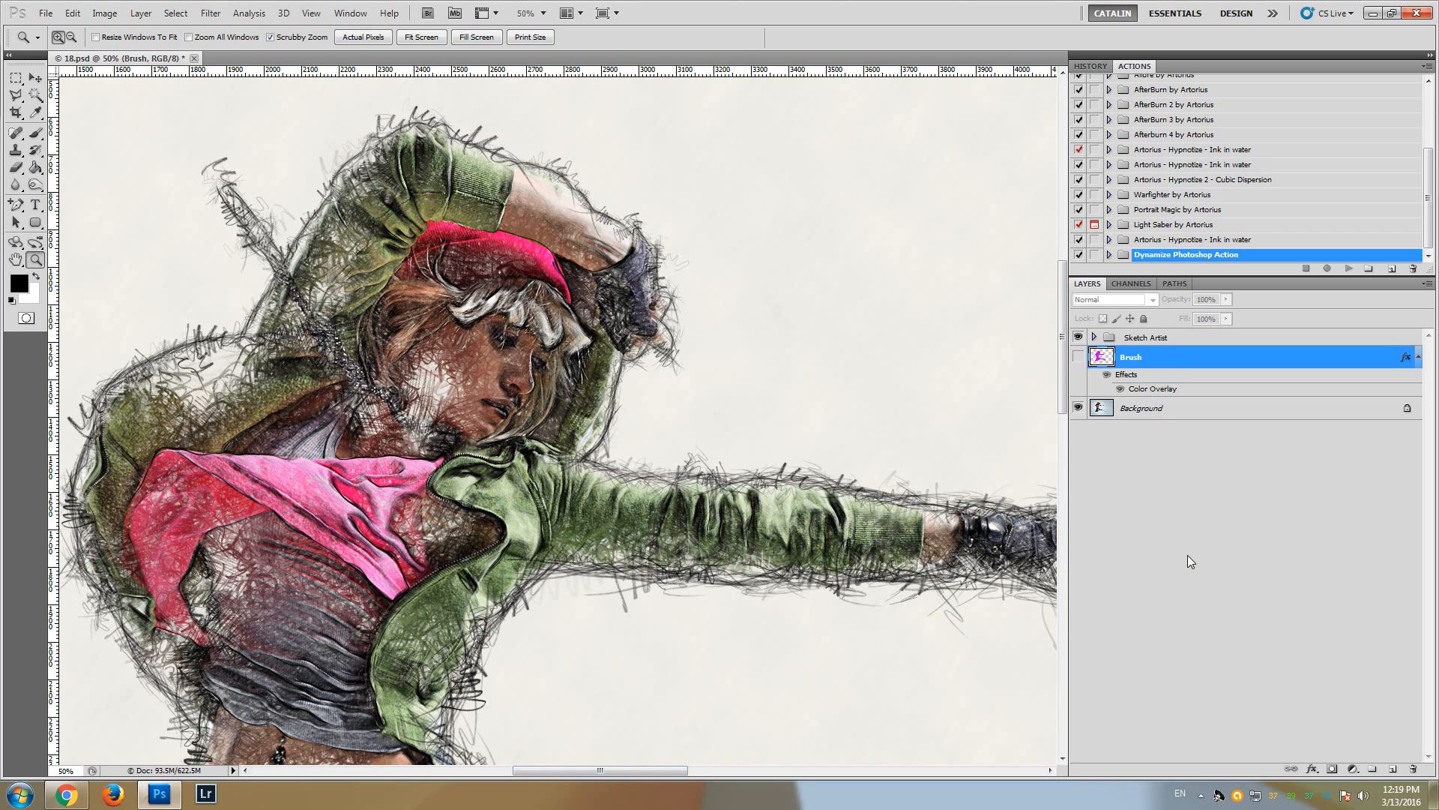
# Delete the Sketch Artist group and the Brush layer so that only the Background layer is left
pyautogui.click(1140, 342)
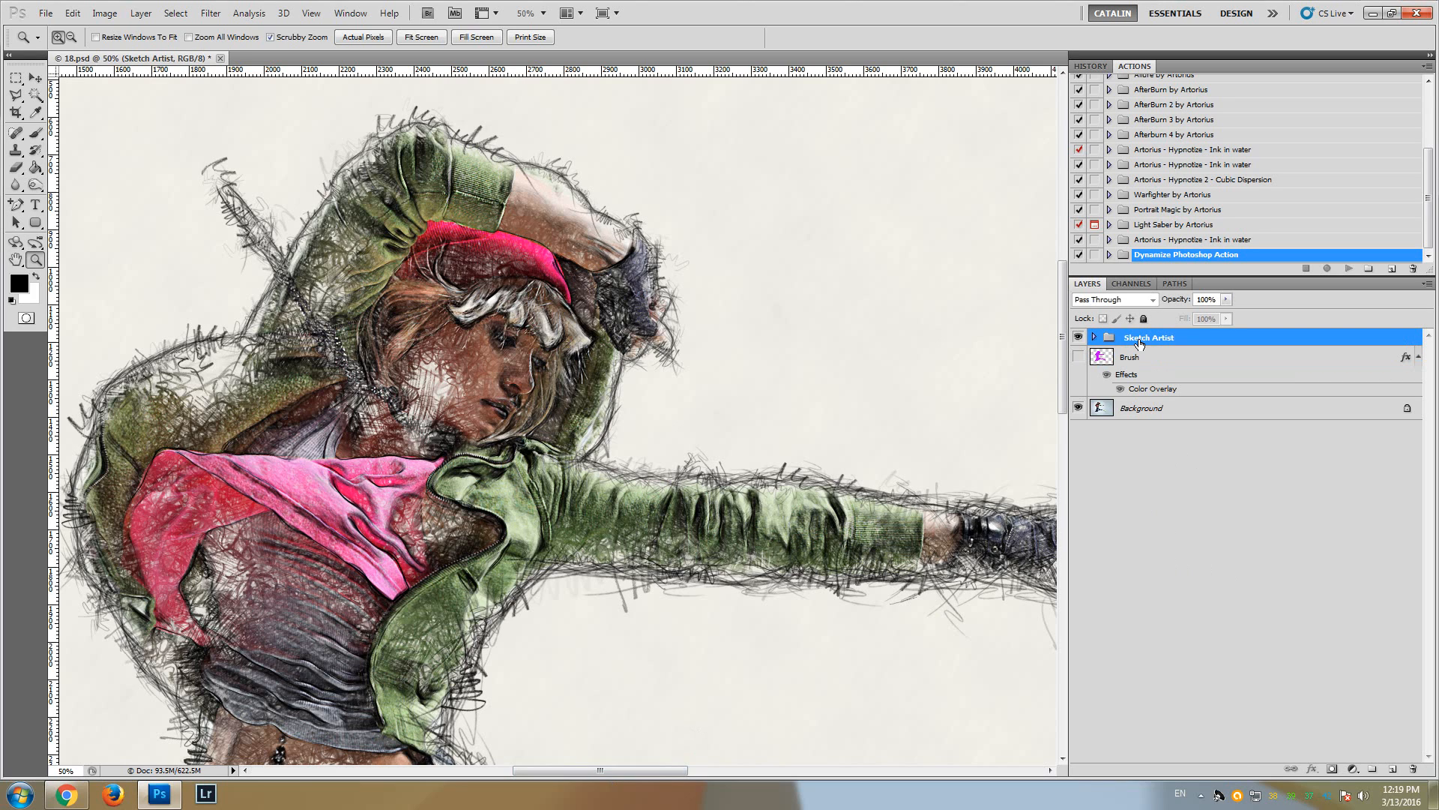
pyautogui.click(1078, 336)
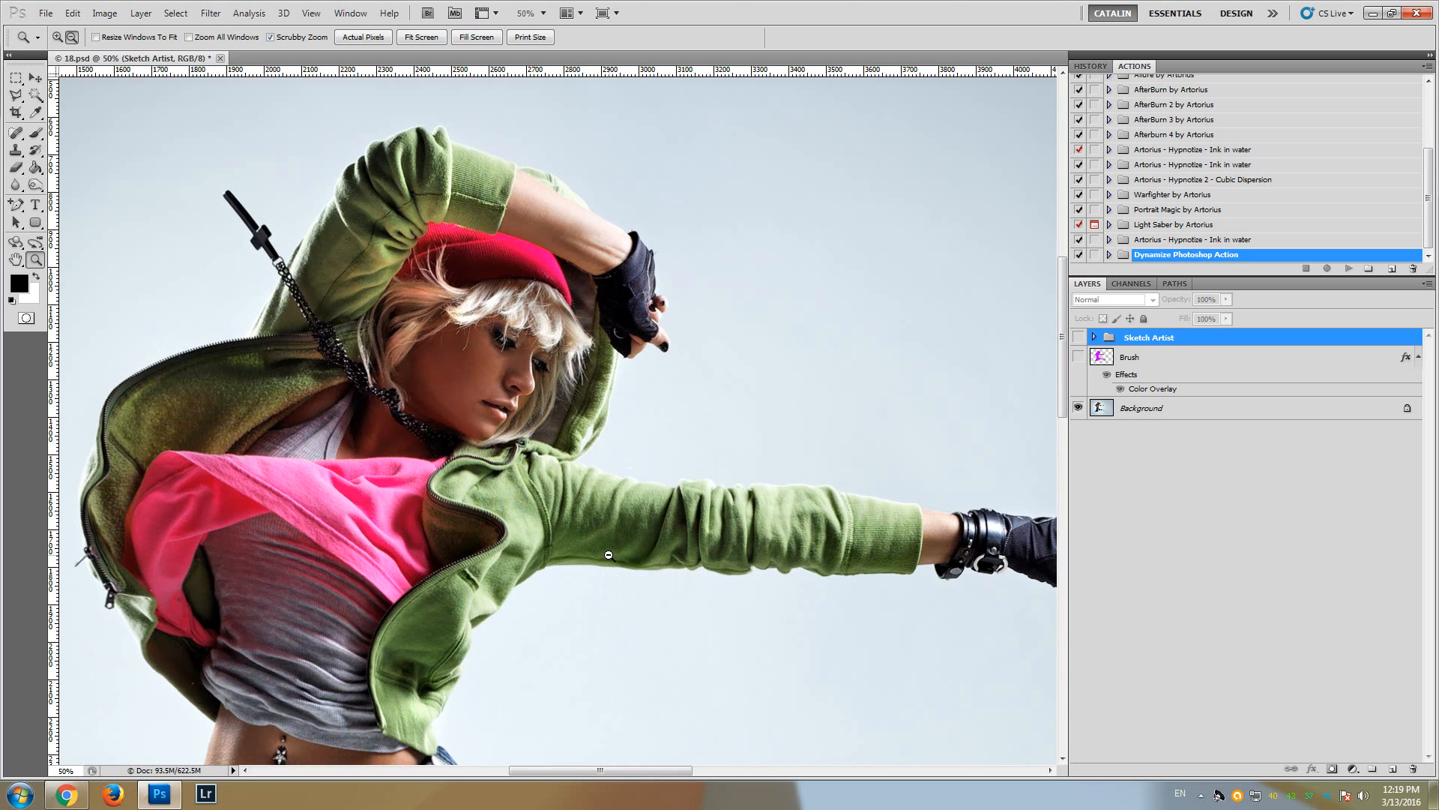
pyautogui.keyDown('alt'); pyautogui.click(609, 555); pyautogui.keyUp('alt')
pyautogui.scroll(-2, 859, 509)
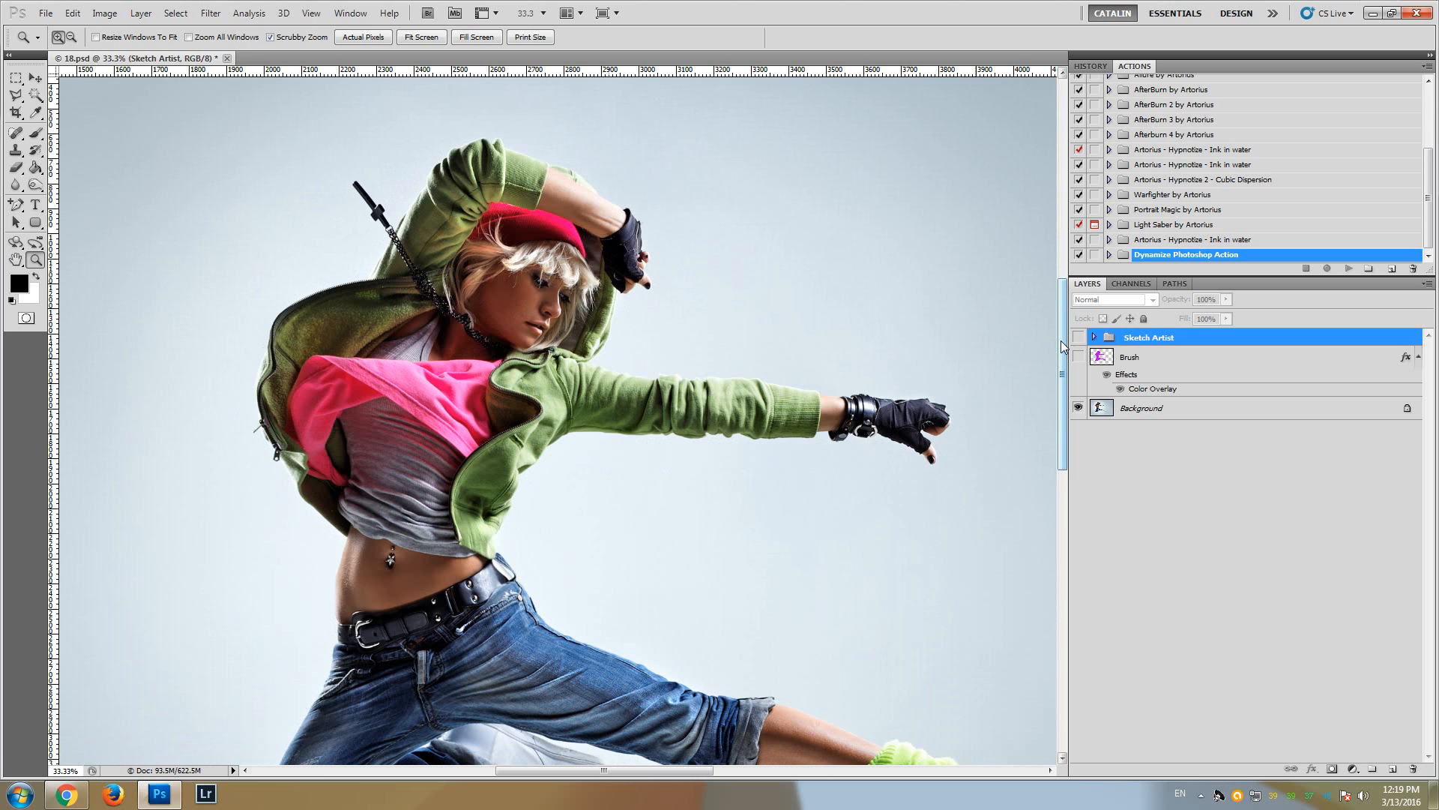
pyautogui.moveTo(1060, 340)
pyautogui.mouseDown()
pyautogui.moveTo(1053, 392)
pyautogui.moveTo(1055, 337)
pyautogui.mouseUp()
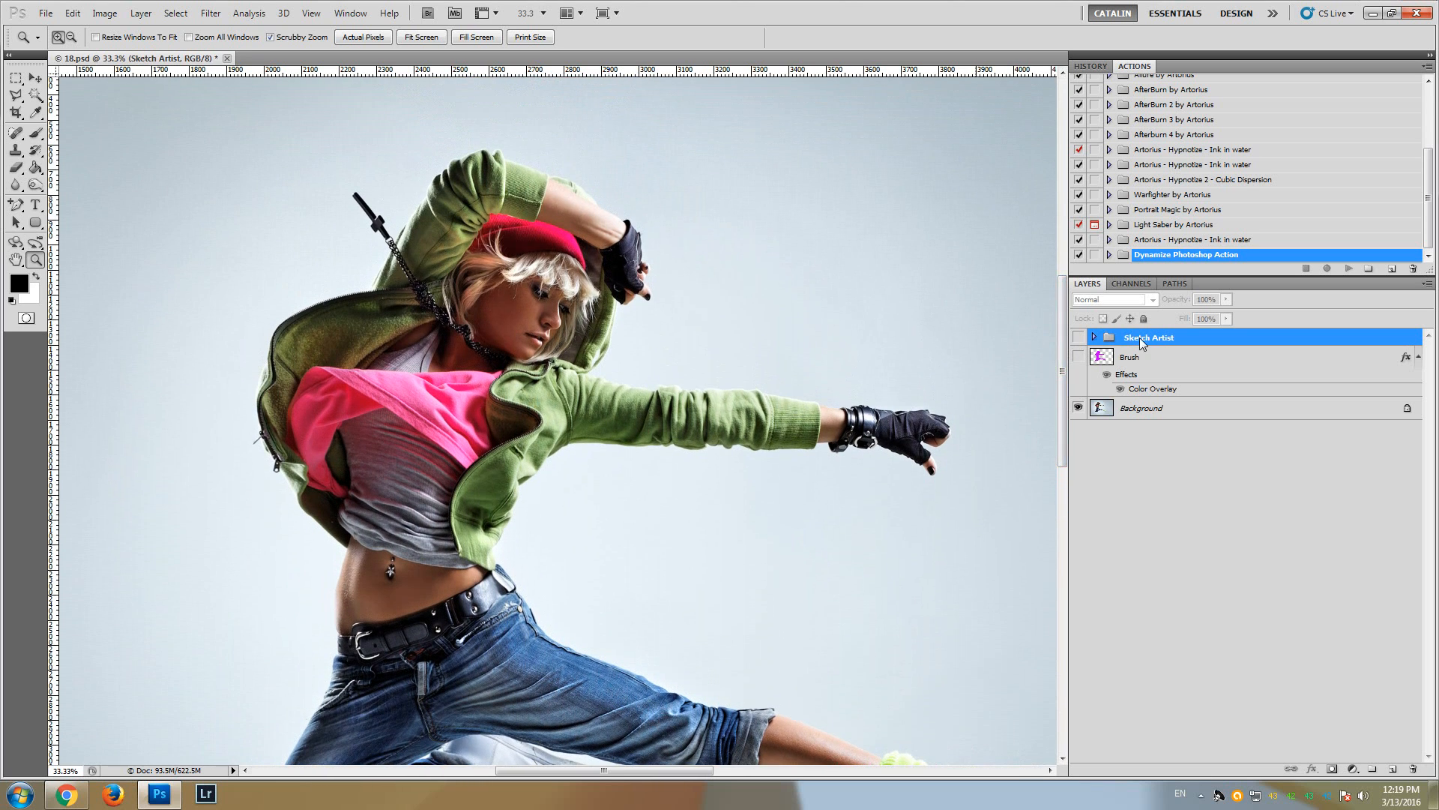
pyautogui.press('Delete')
pyautogui.press('Delete')
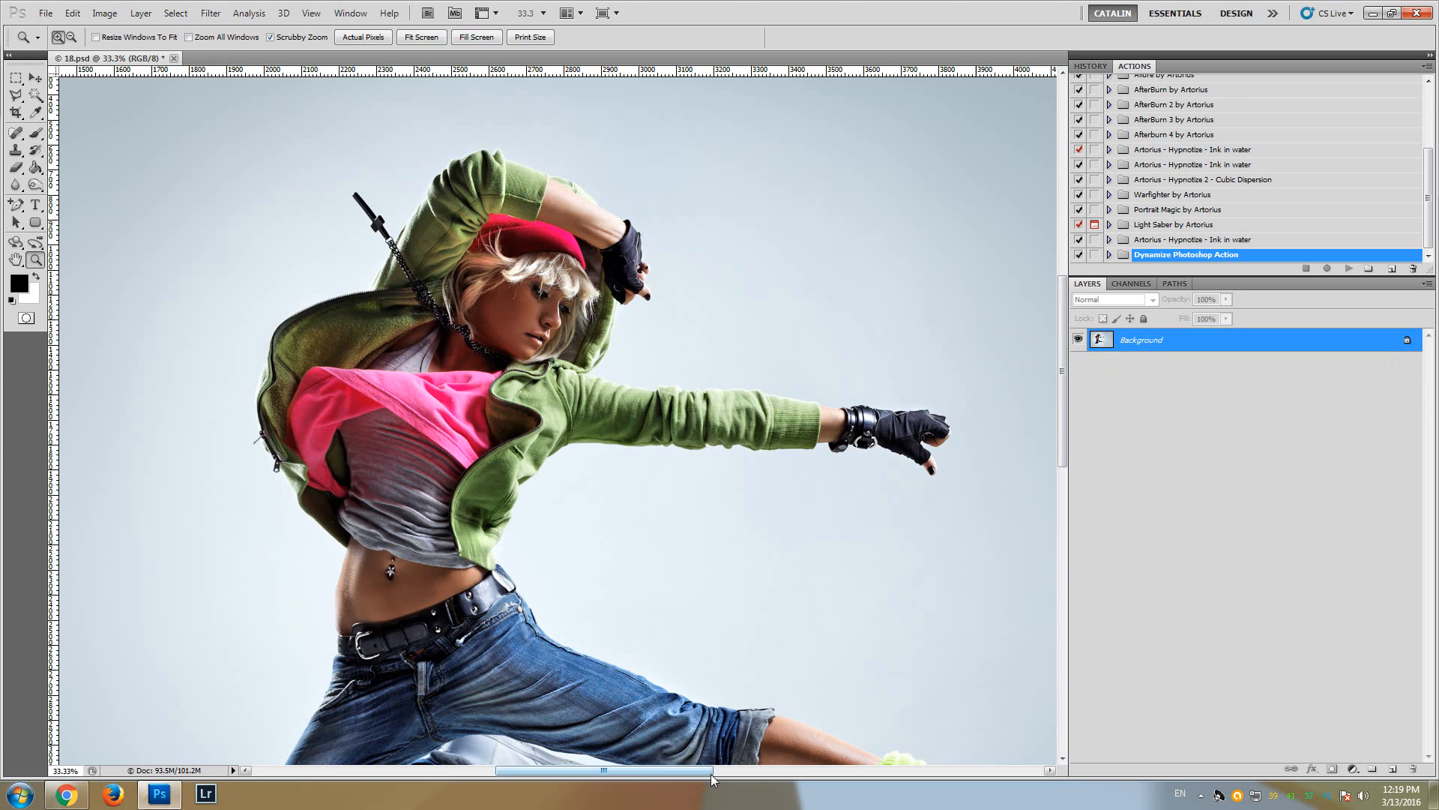
# Check the photo's pixel dimensions and resolution in the Image Size settings without changing them
pyautogui.moveTo(711, 775); pyautogui.dragTo(726, 774)
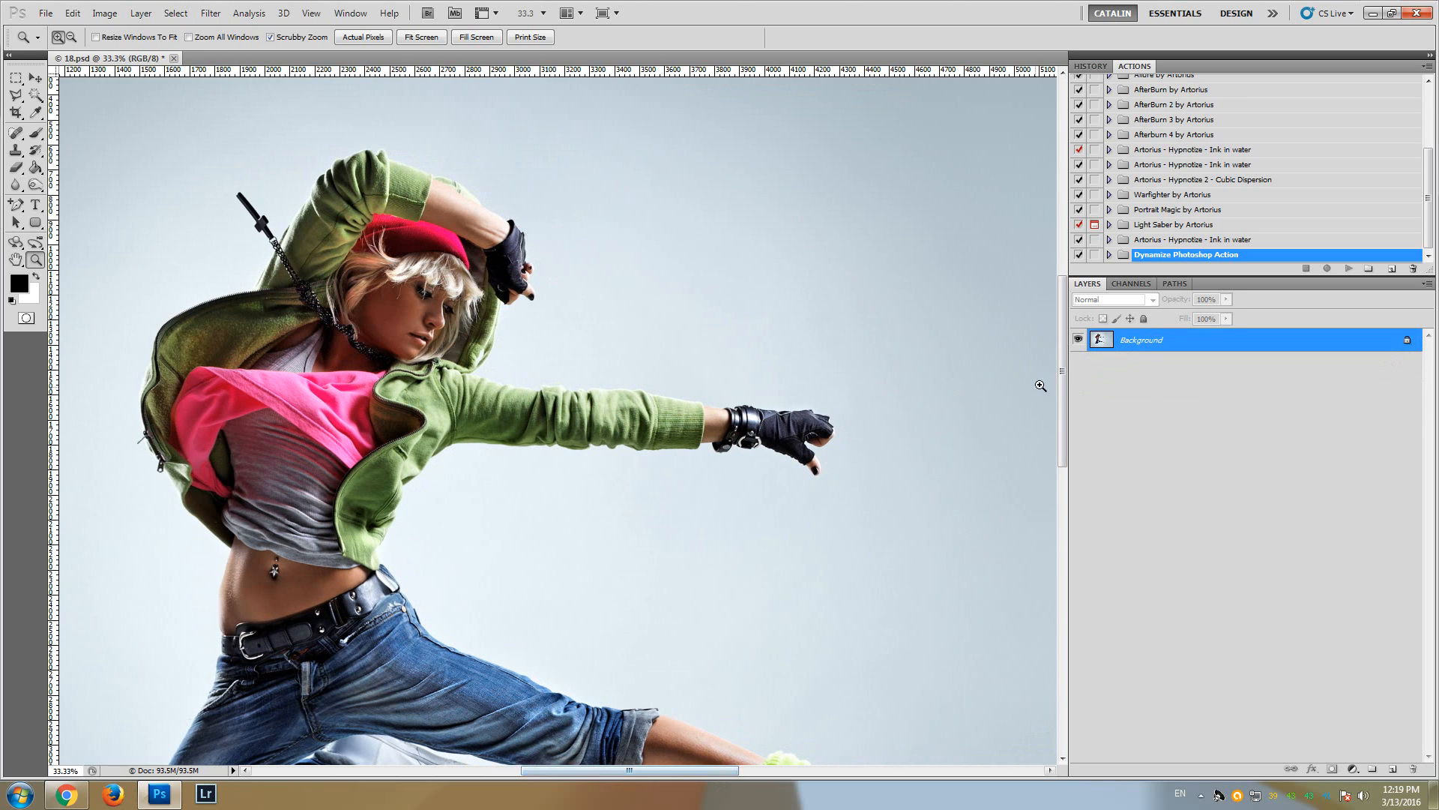
pyautogui.moveTo(1062, 381); pyautogui.dragTo(1060, 396)
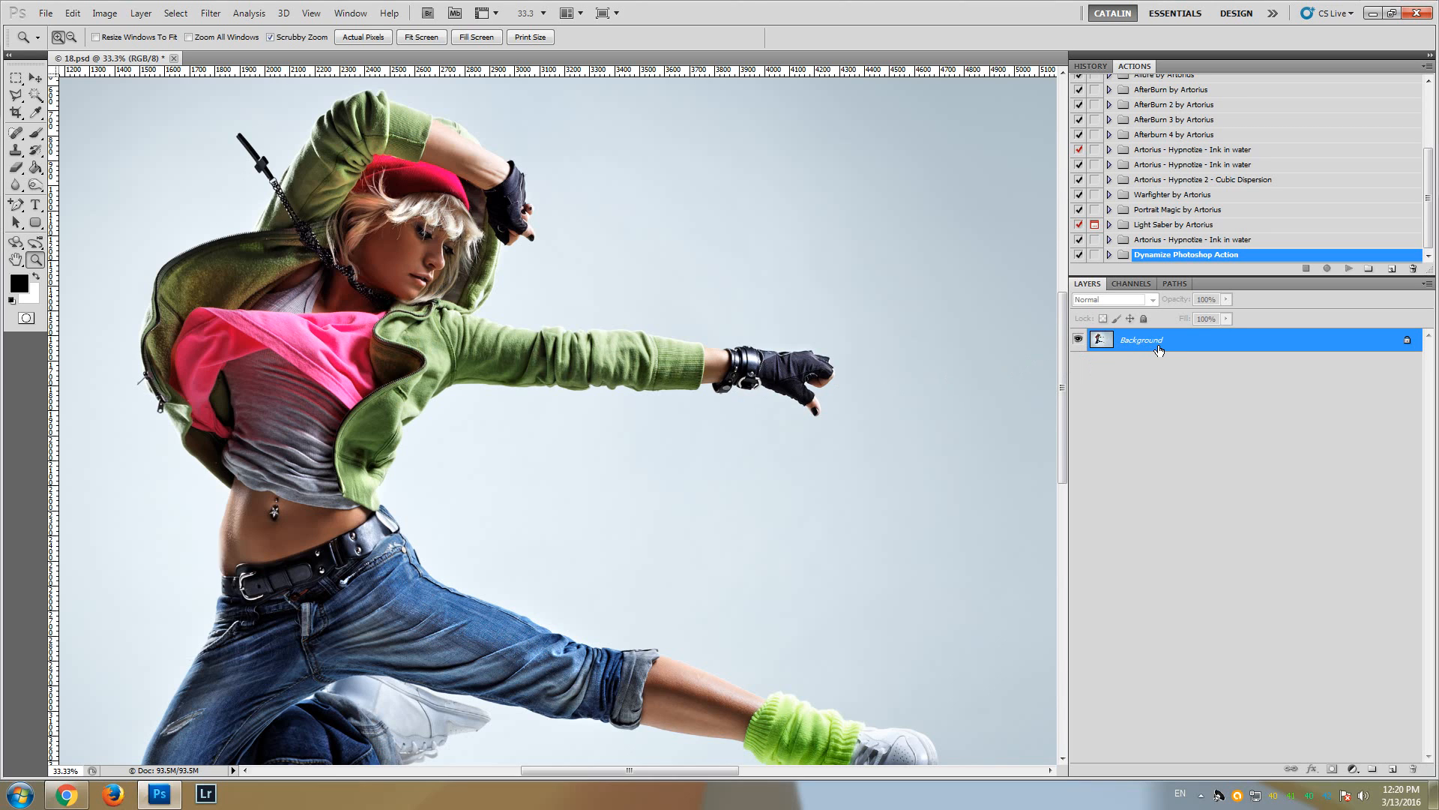
pyautogui.moveTo(1063, 353)
pyautogui.mouseDown()
pyautogui.moveTo(1051, 384)
pyautogui.moveTo(1063, 346)
pyautogui.mouseUp()
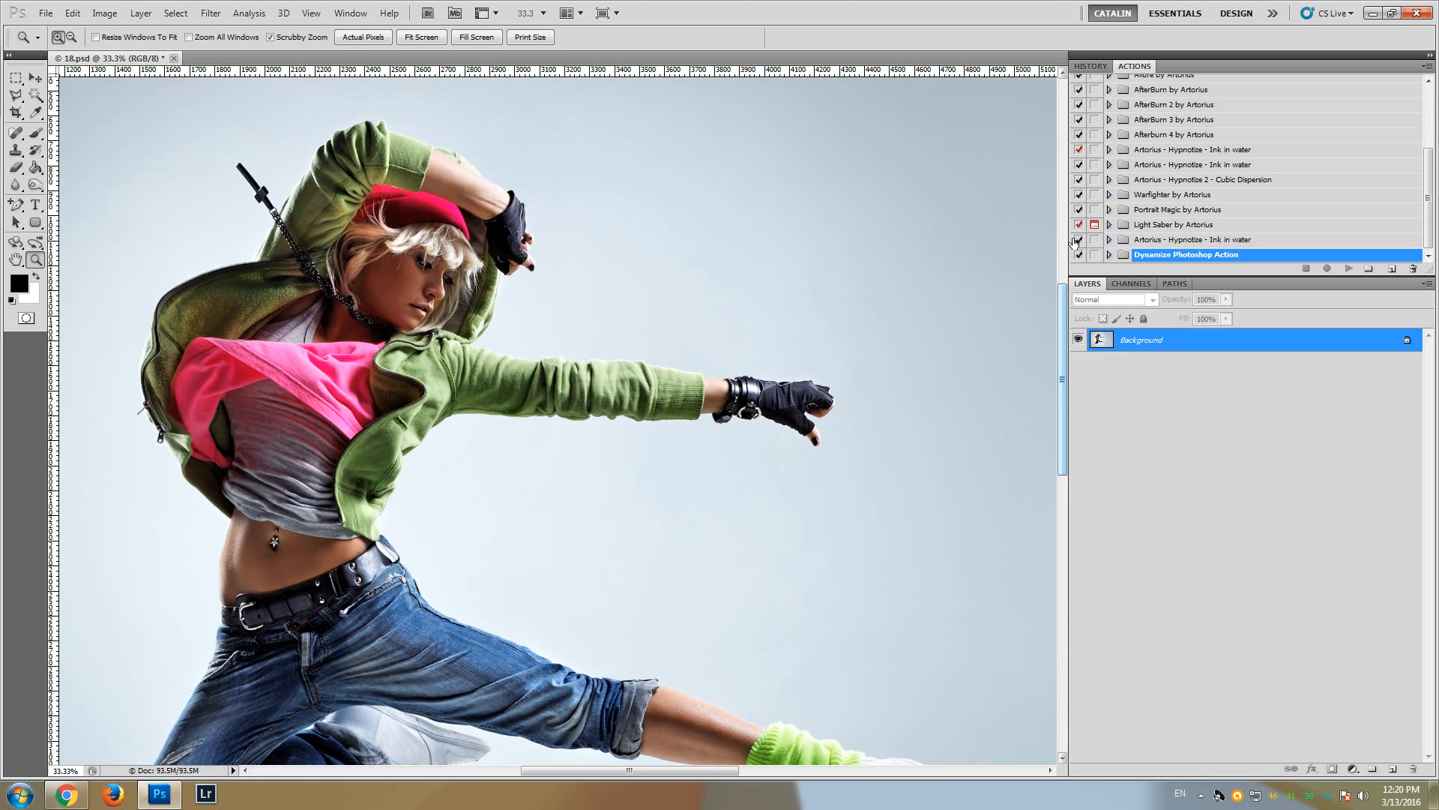
pyautogui.click(111, 16)
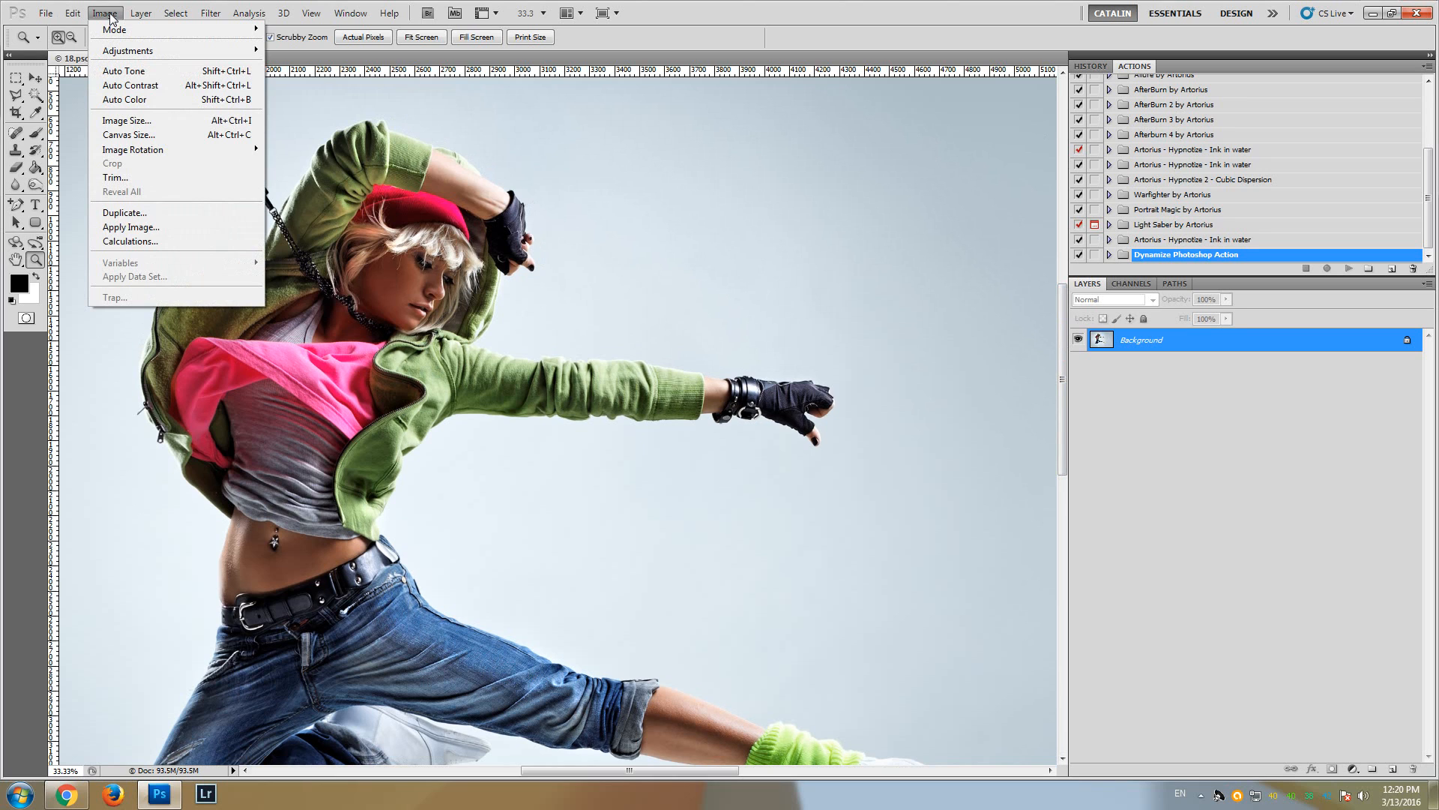
pyautogui.click(126, 121)
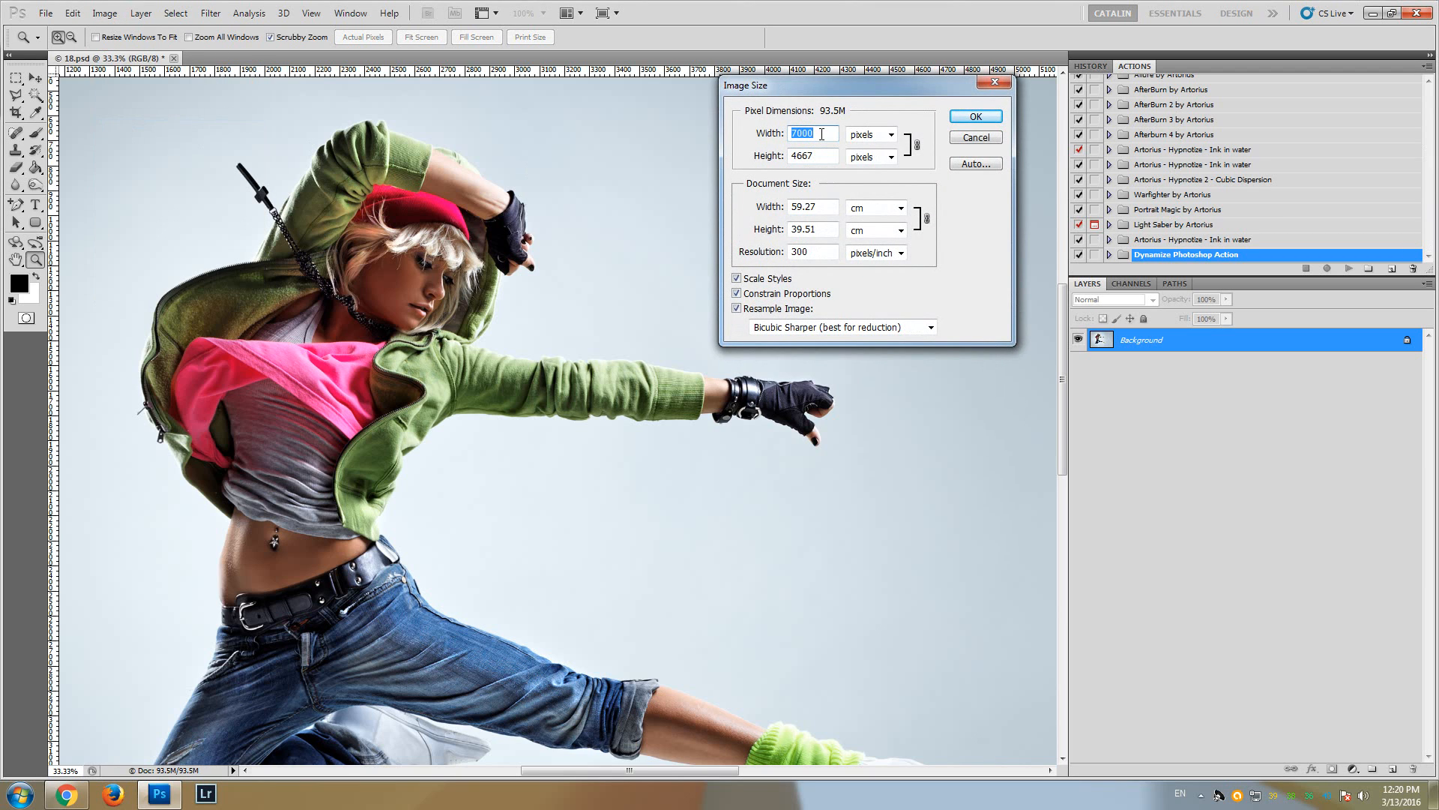
pyautogui.click(974, 141)
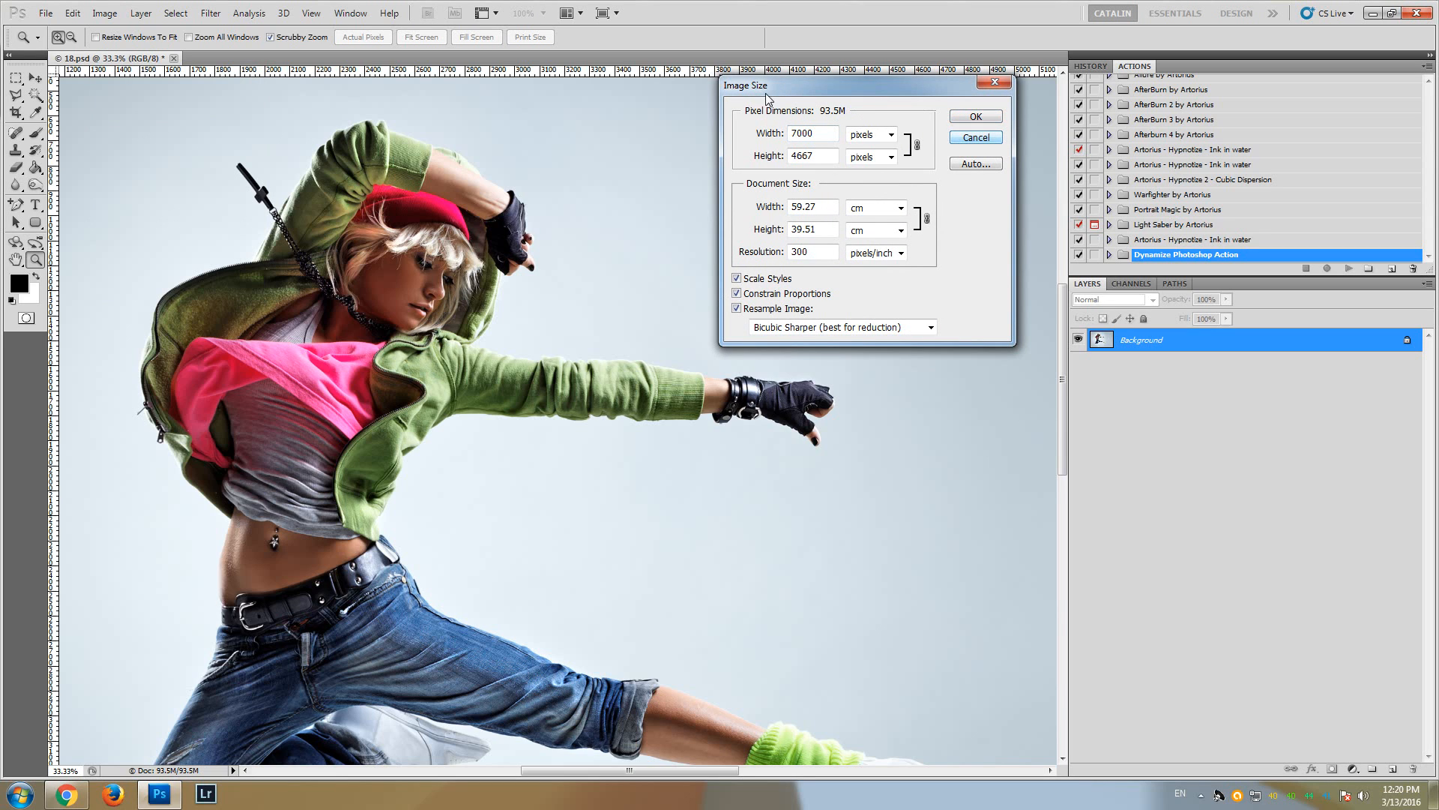
pyautogui.moveTo(774, 93); pyautogui.dragTo(749, 107)
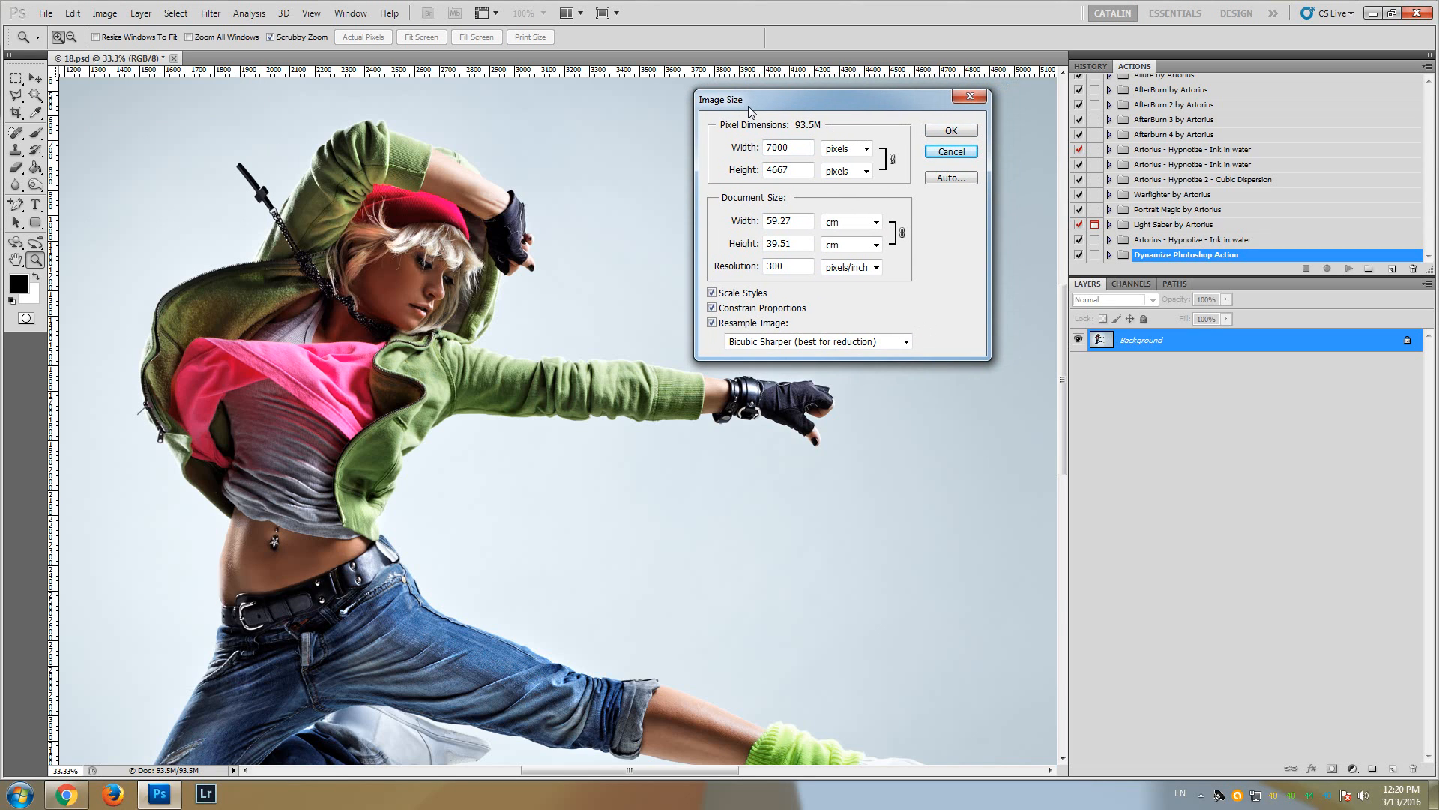
pyautogui.click(952, 156)
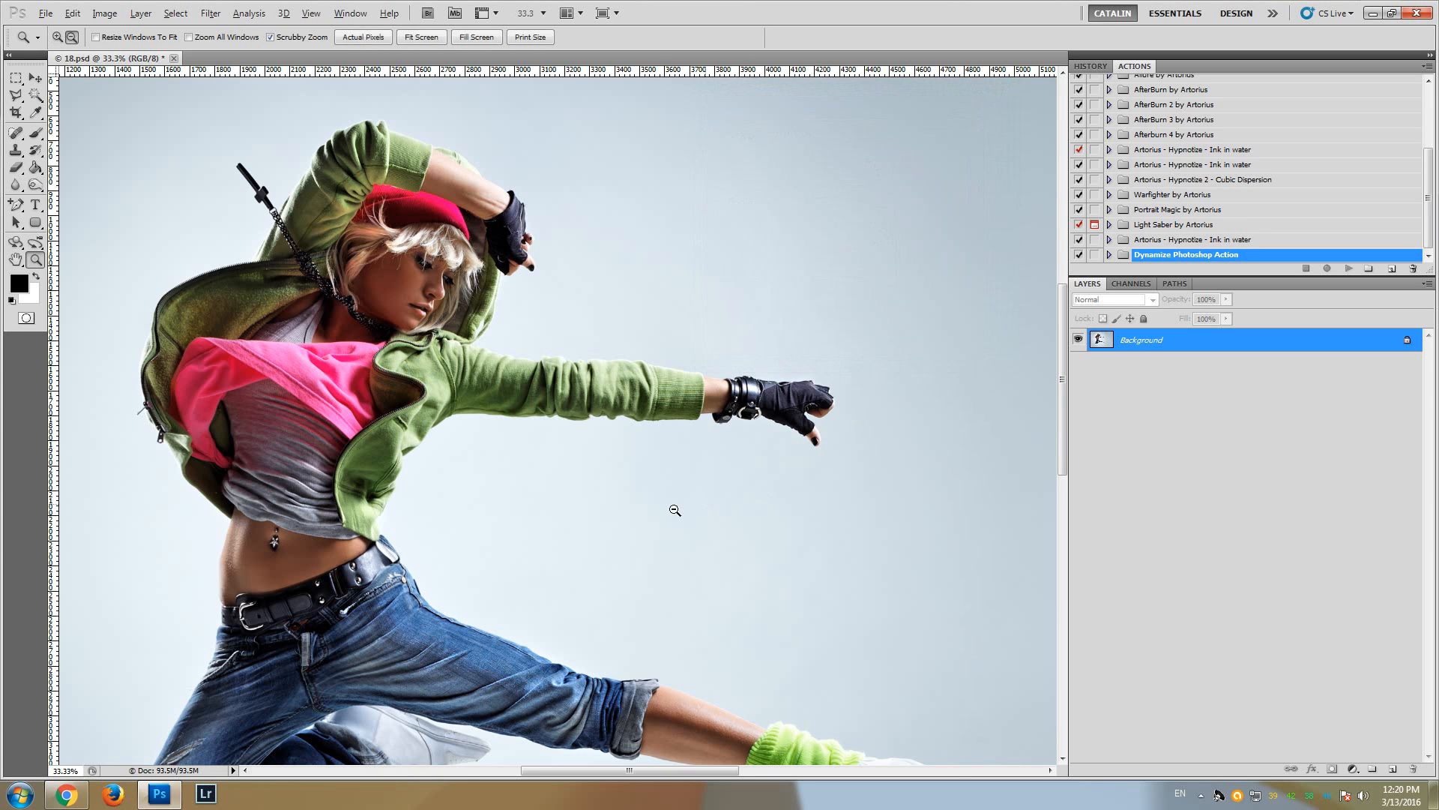
pyautogui.hotkey('ctrl', '-')
pyautogui.hotkey('ctrl', '-')
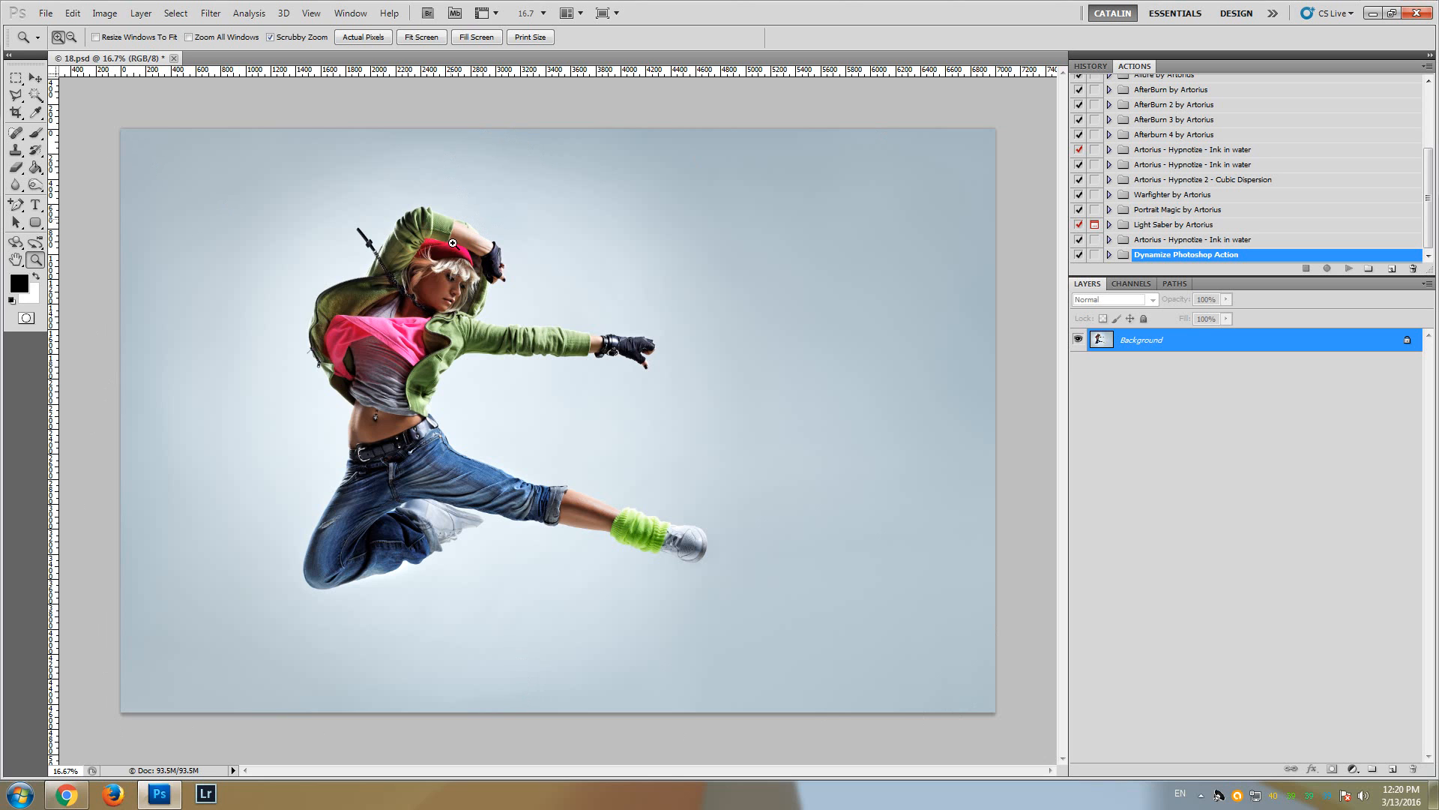
pyautogui.click(411, 288)
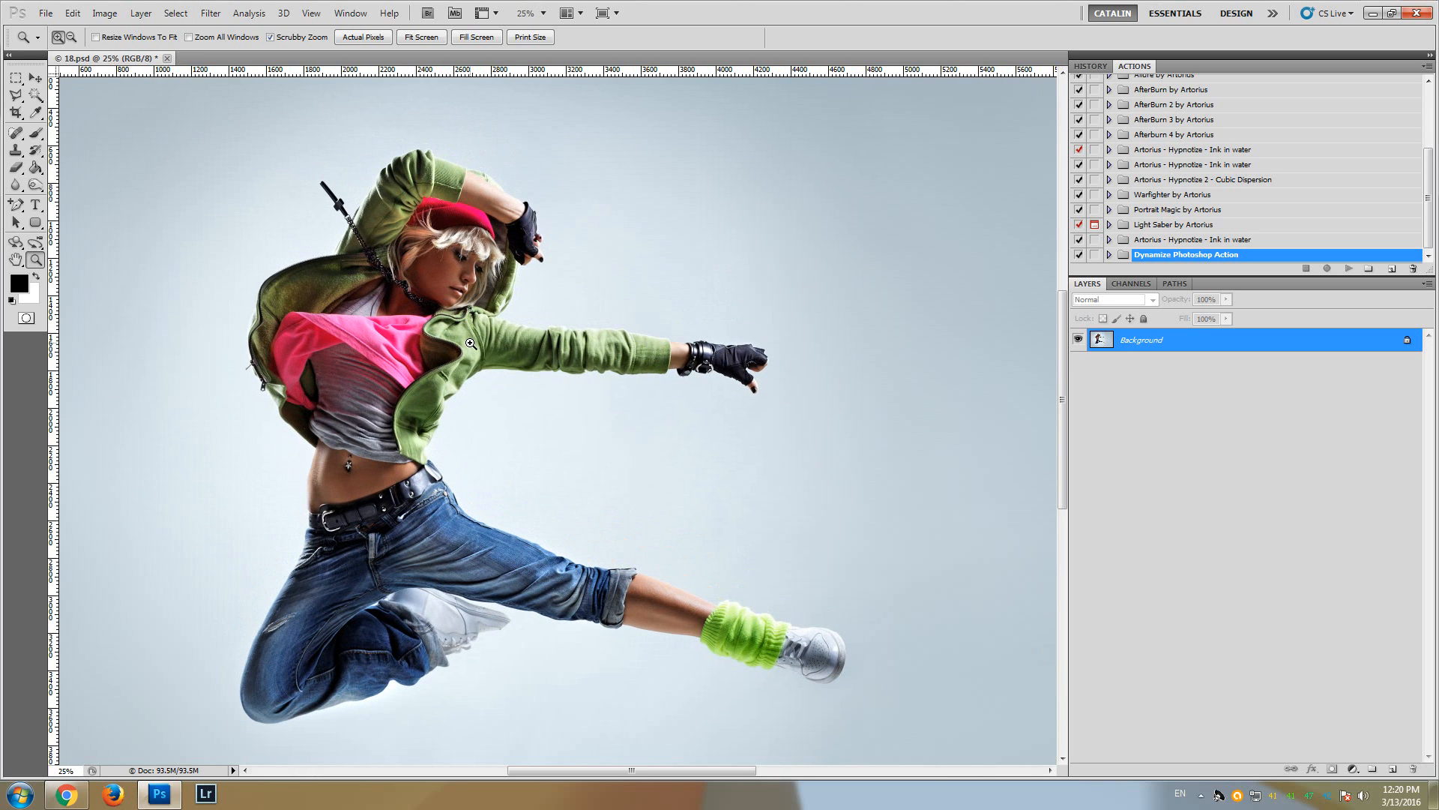
# Check the photo's colour mode and bit depth against RGB Color and 8 Bits/Channel without changing them
pyautogui.scroll(1, 469, 341)
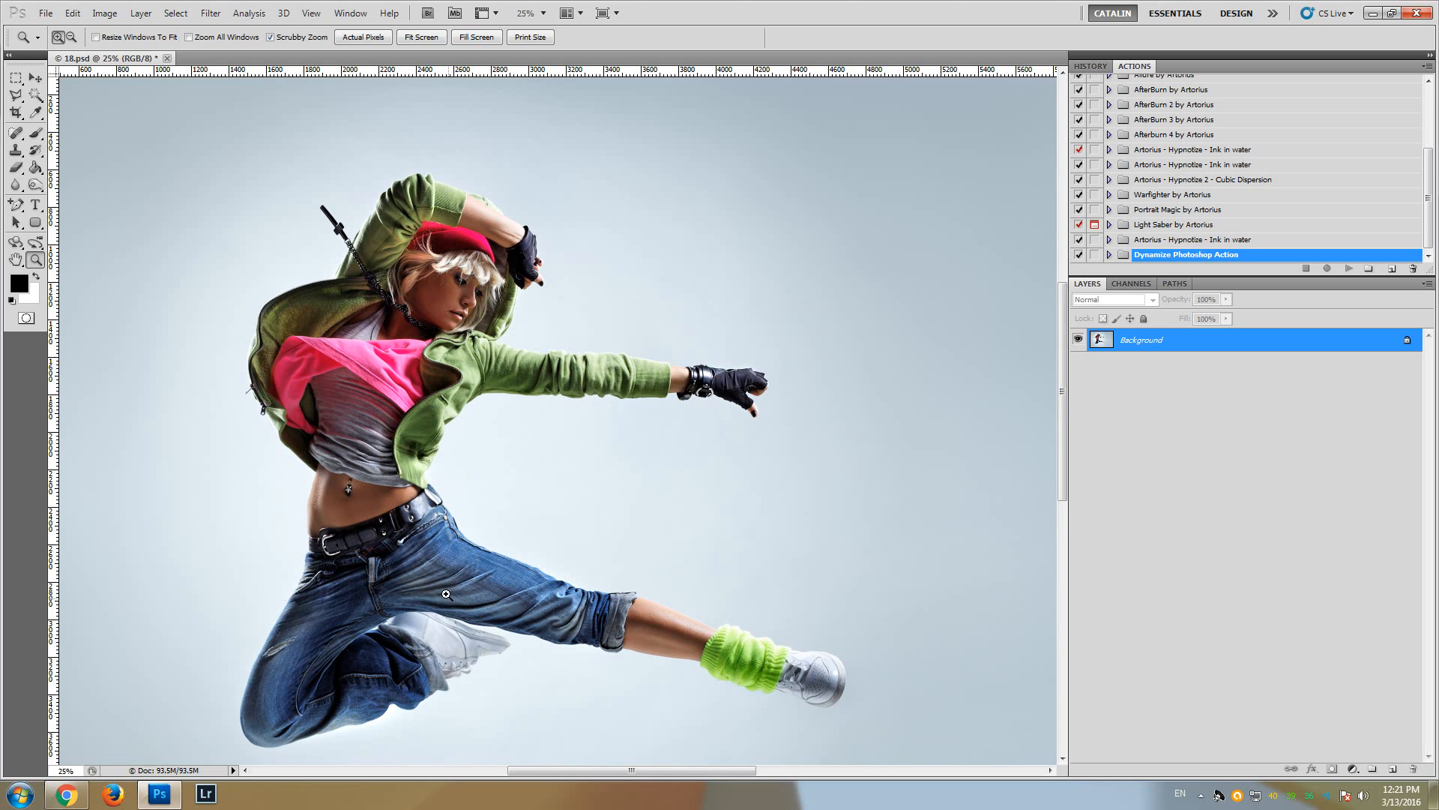
pyautogui.scroll(2, 445, 592)
pyautogui.scroll(-1, 443, 589)
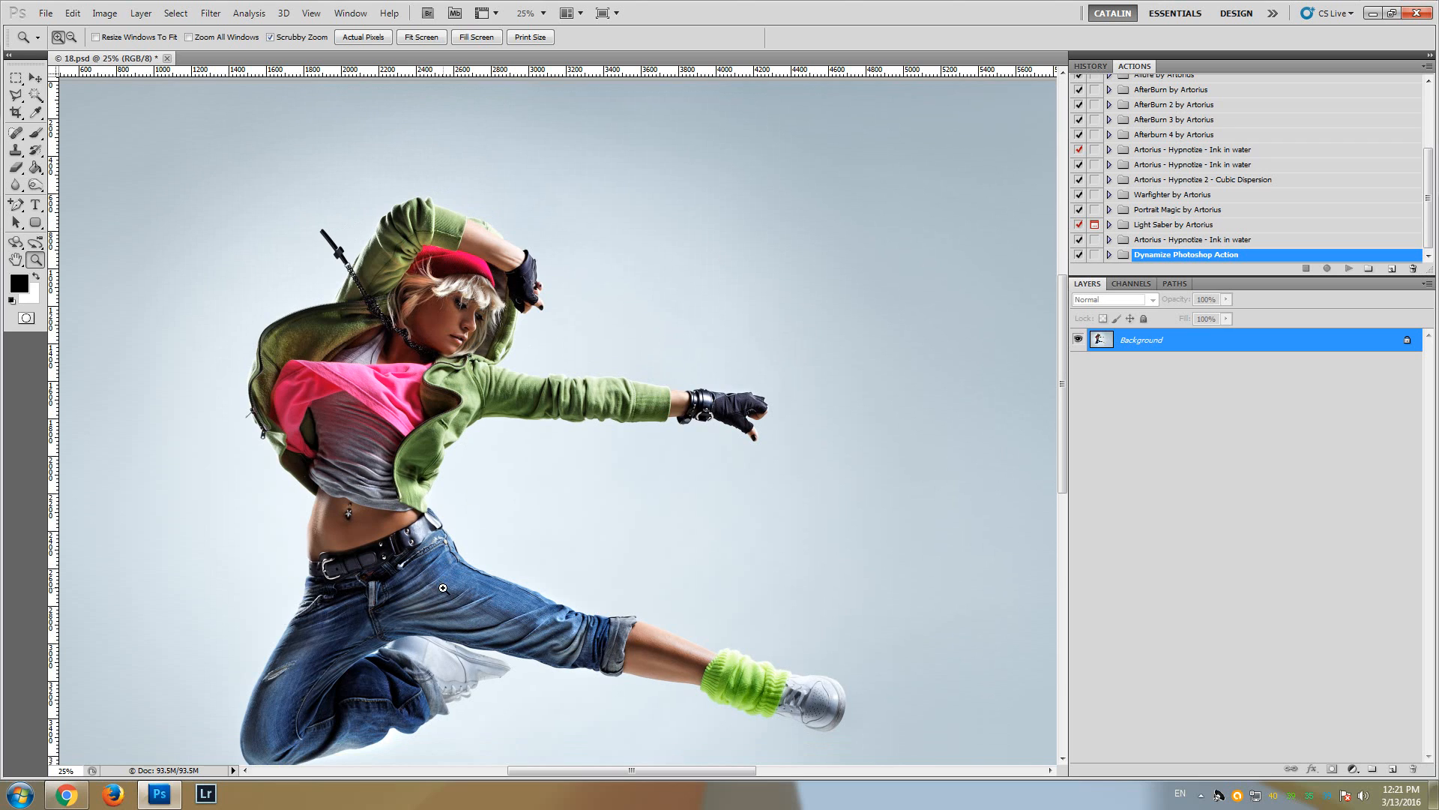
pyautogui.click(105, 17)
pyautogui.moveTo(113, 32)
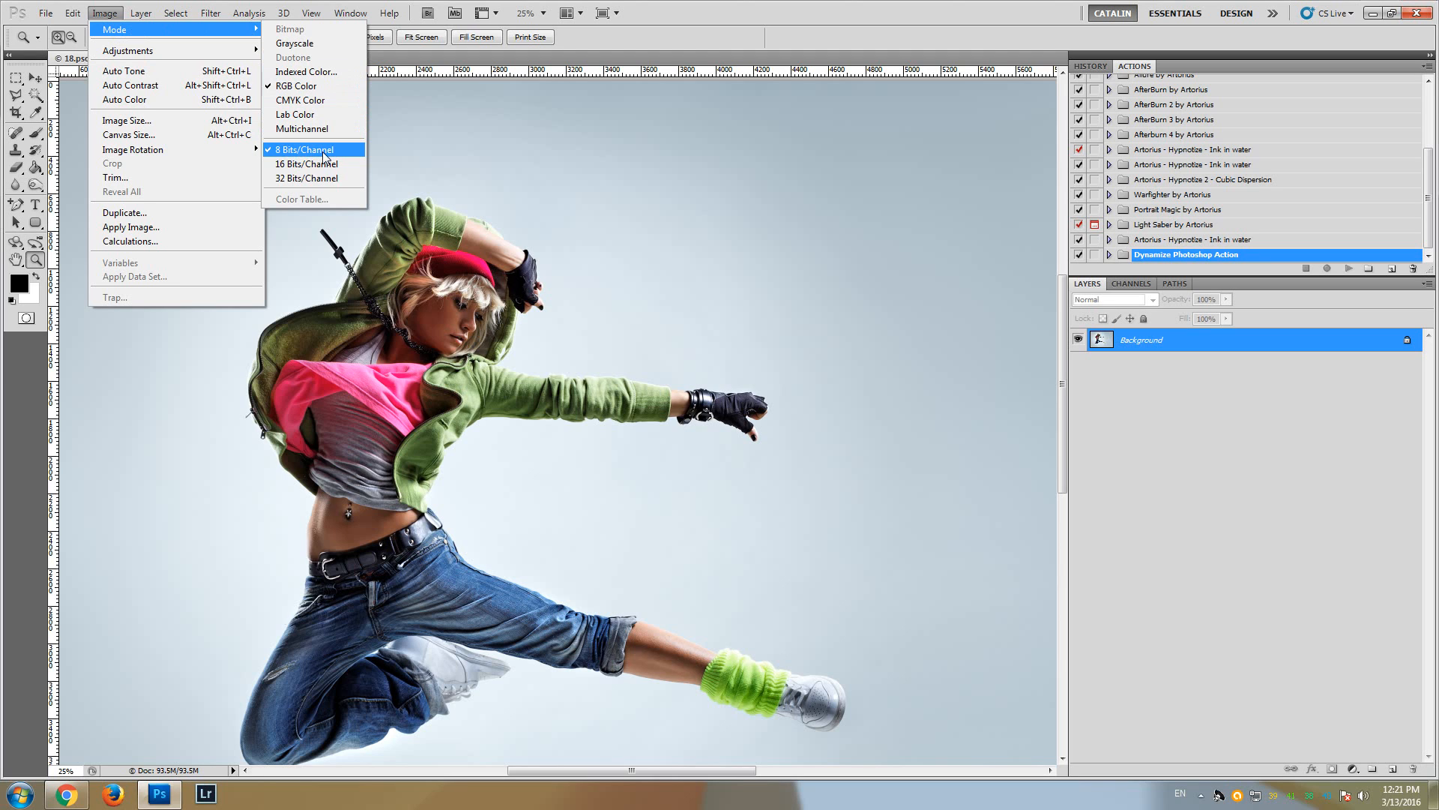
pyautogui.click(709, 11)
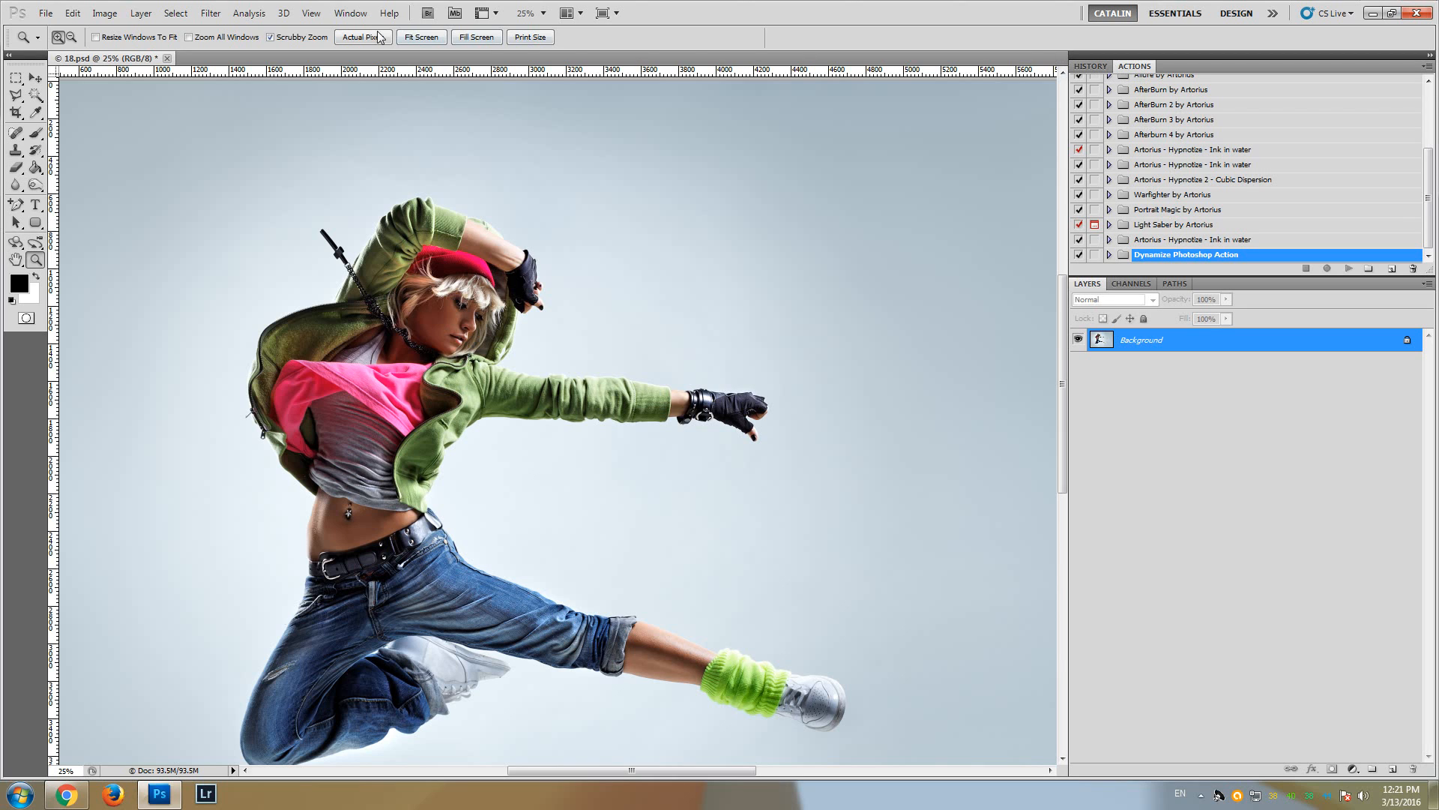
# Load the action file Sketch Artist Photoshop Action.atn and select its Sketch Artist by Artorius action
pyautogui.click(350, 14)
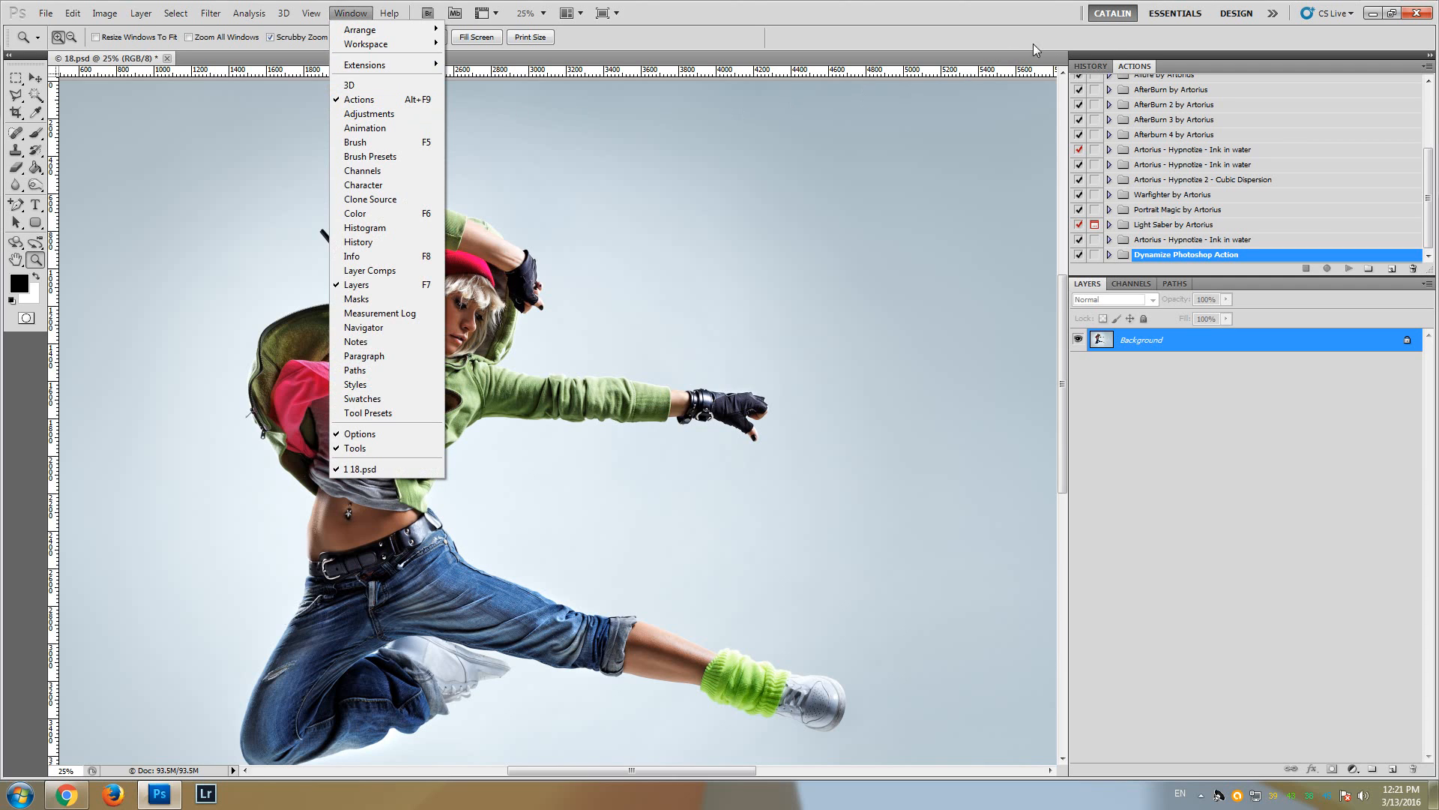
pyautogui.click(1134, 68)
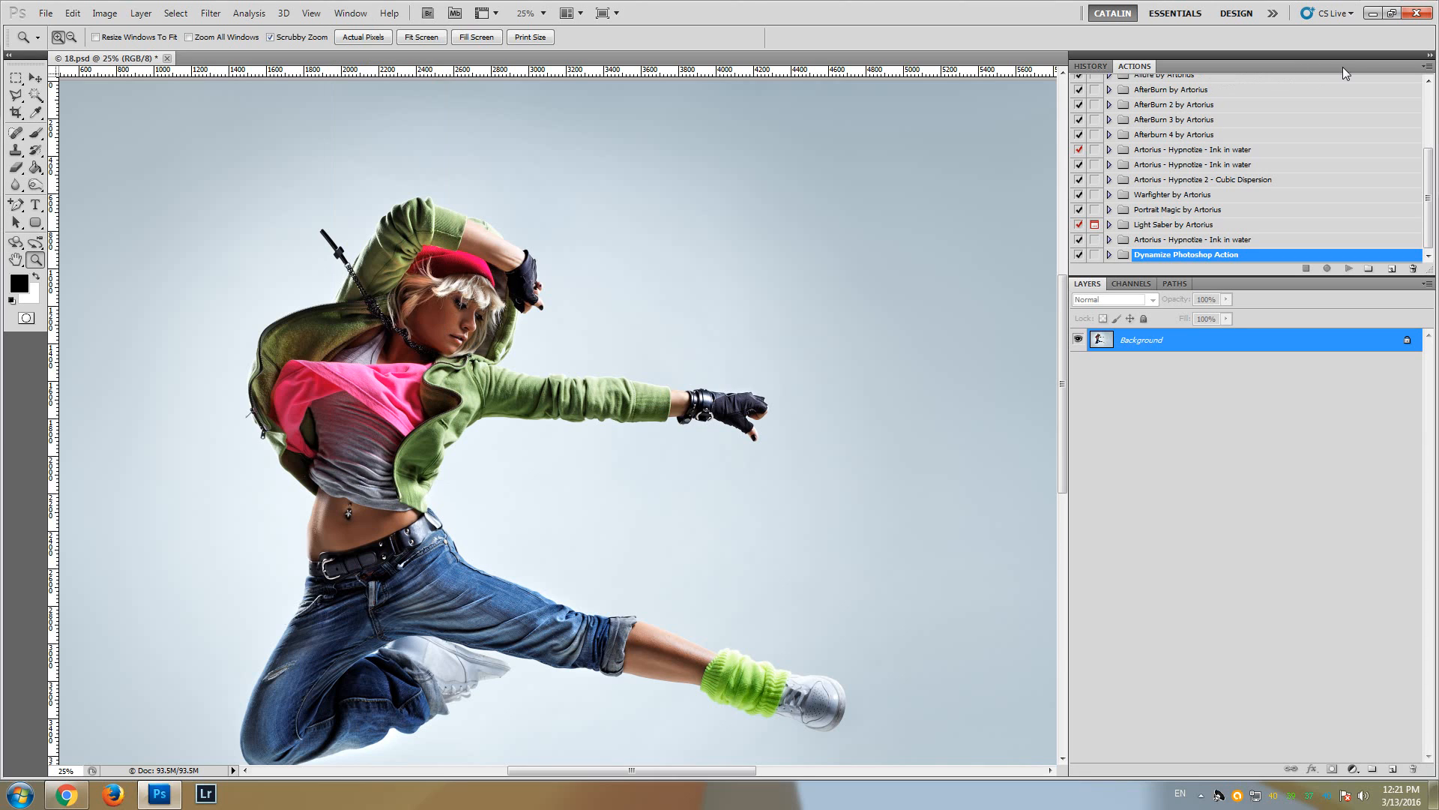
pyautogui.click(1426, 68)
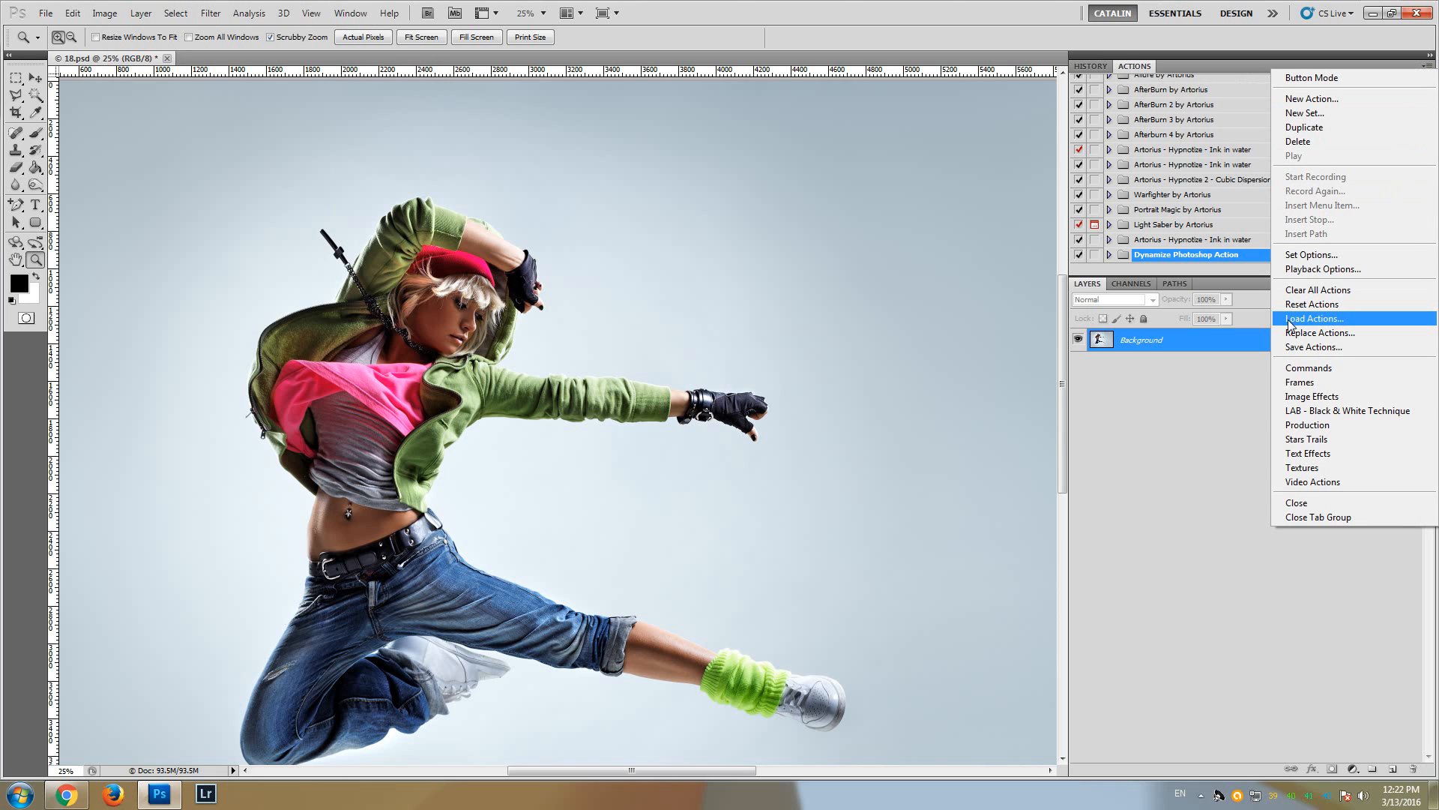
pyautogui.click(1316, 322)
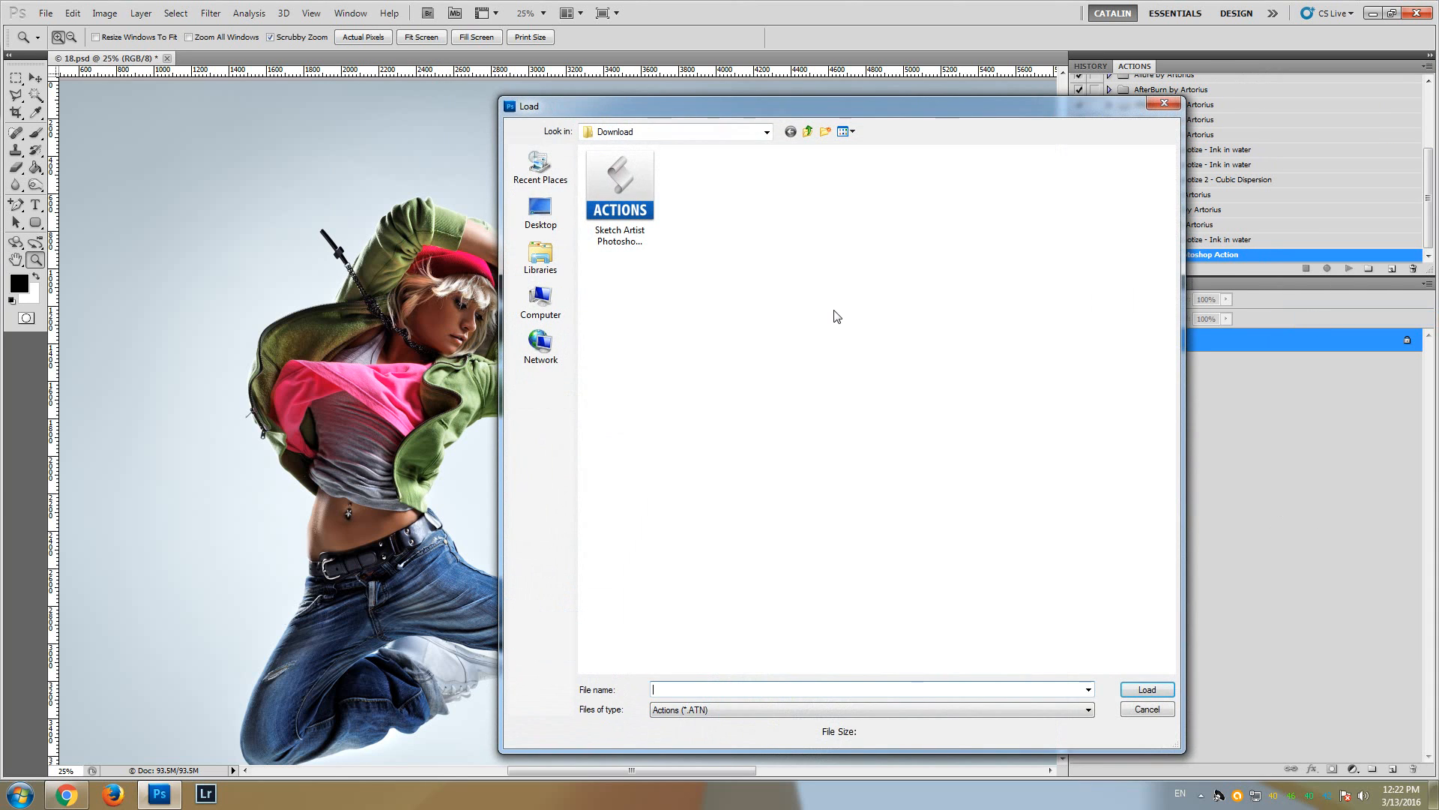
pyautogui.click(625, 192)
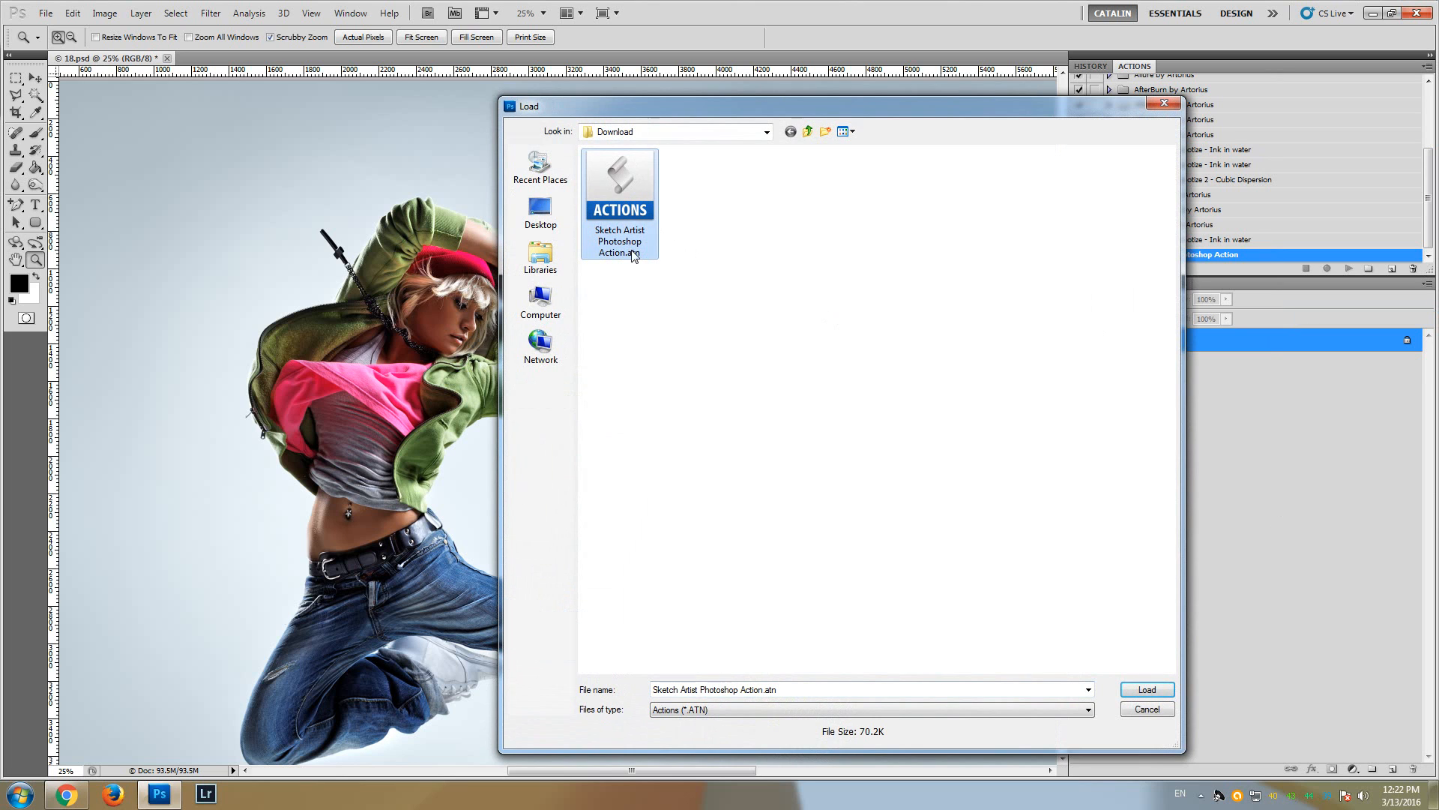
pyautogui.click(1160, 690)
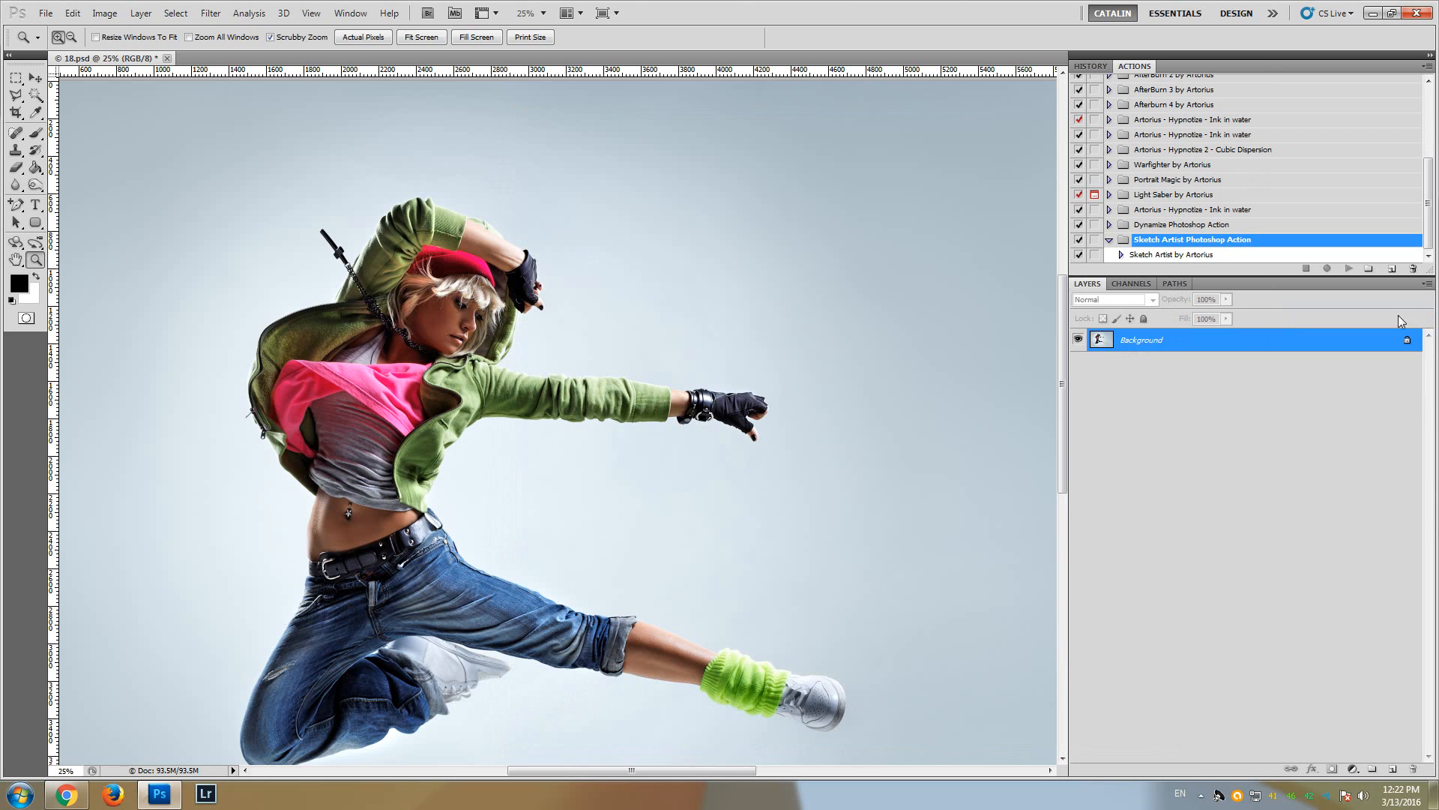
pyautogui.click(1153, 255)
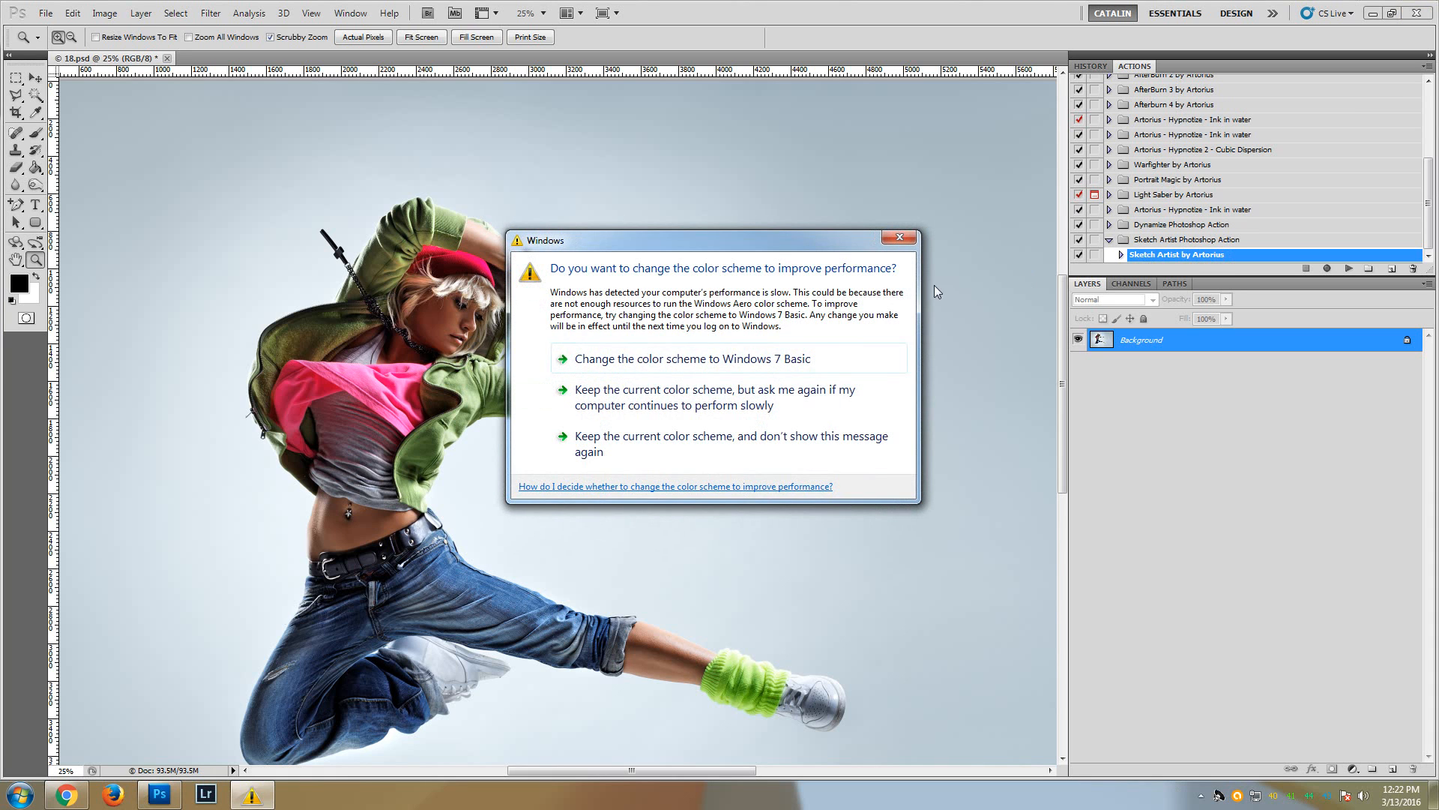
pyautogui.click(901, 241)
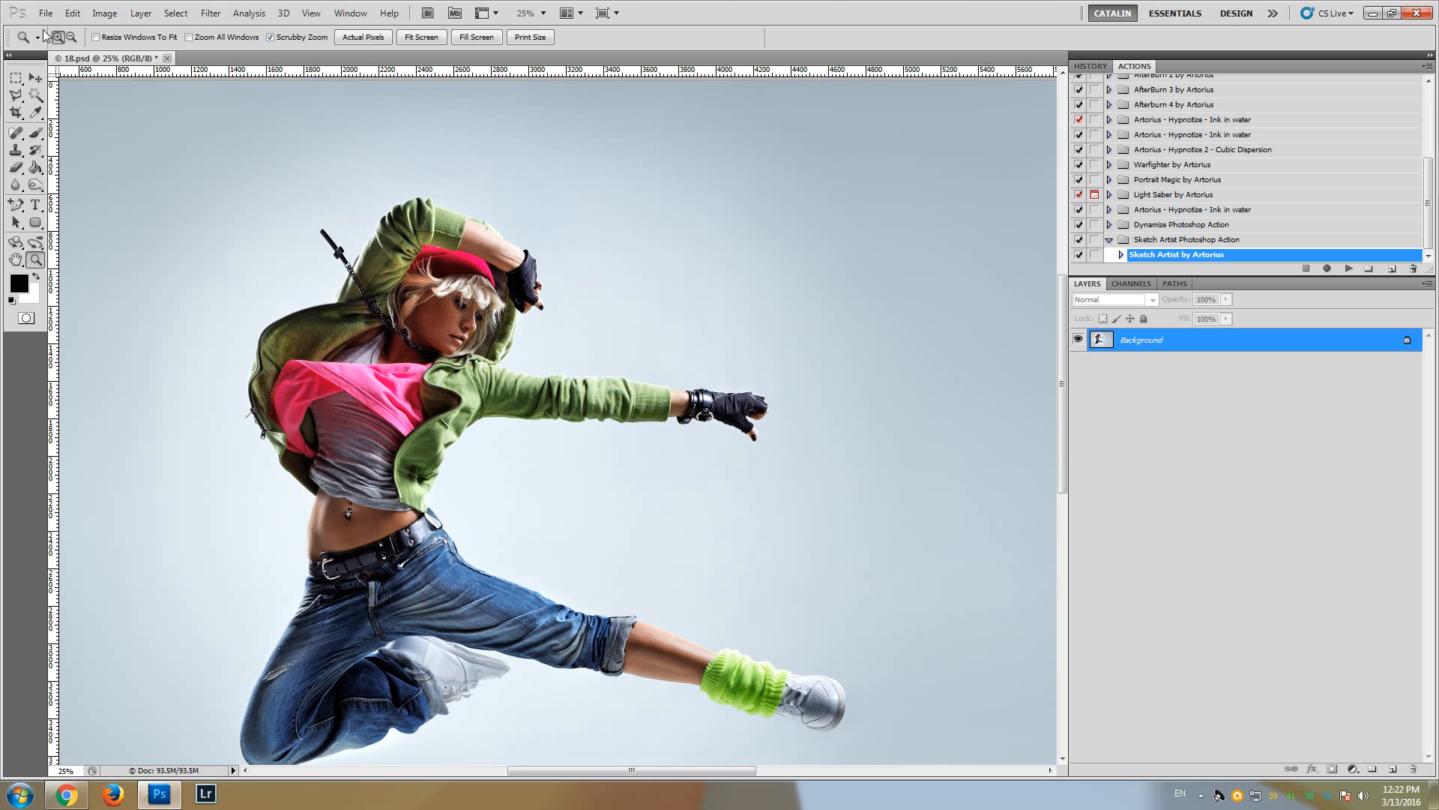
# With the Brush tool active, load the brush file Sketch Artist Brushes.abr into the brush presets
pyautogui.click(34, 134)
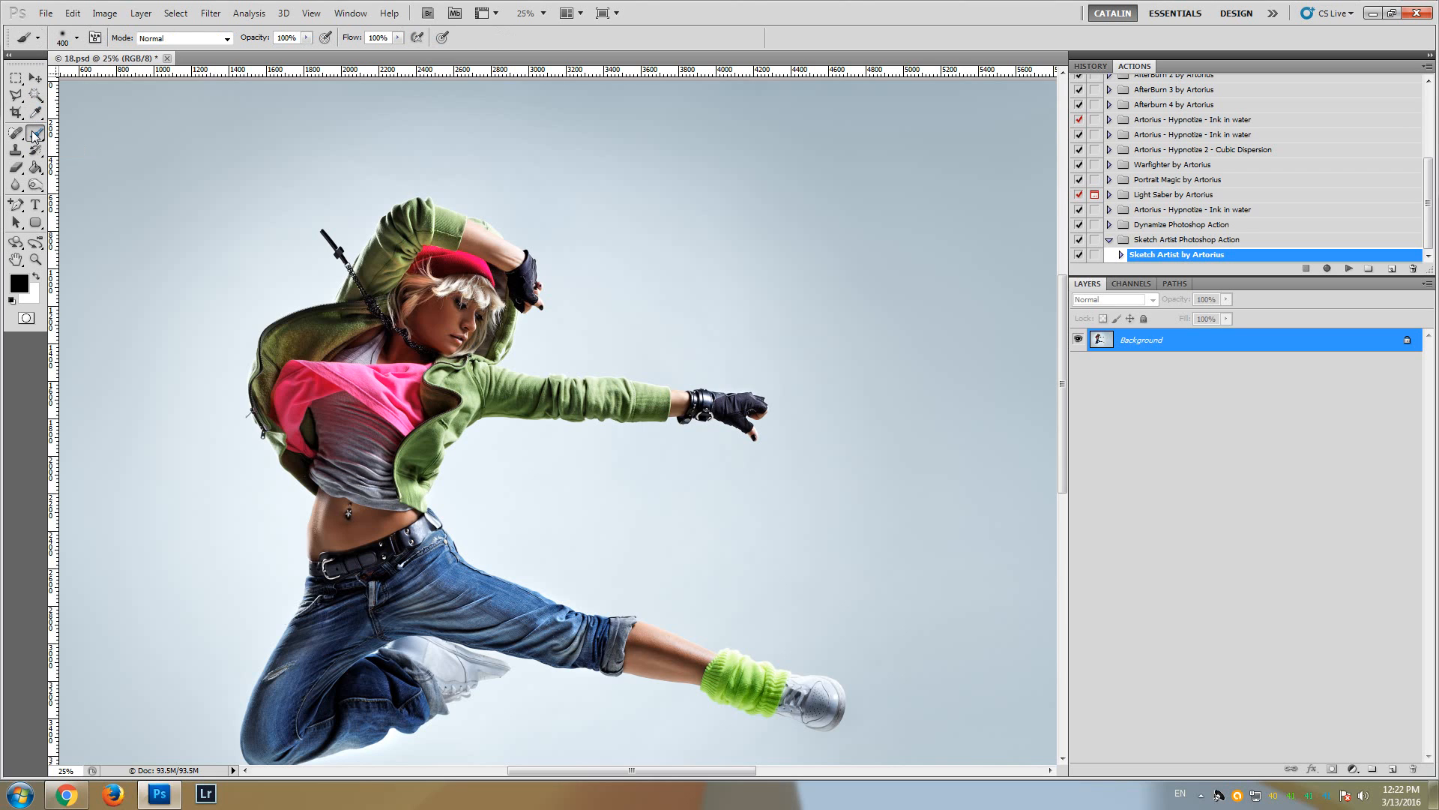
pyautogui.click(95, 39)
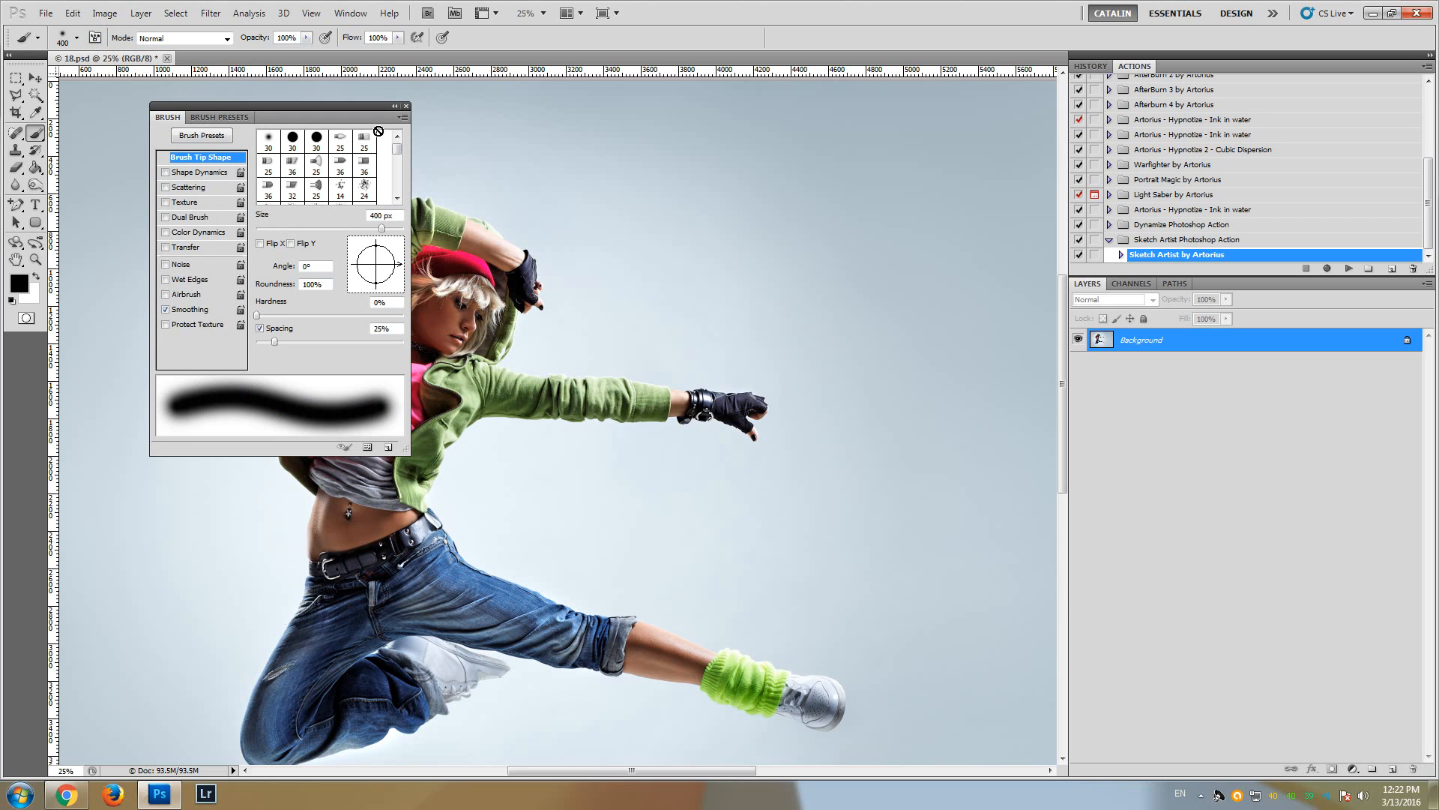
pyautogui.click(403, 117)
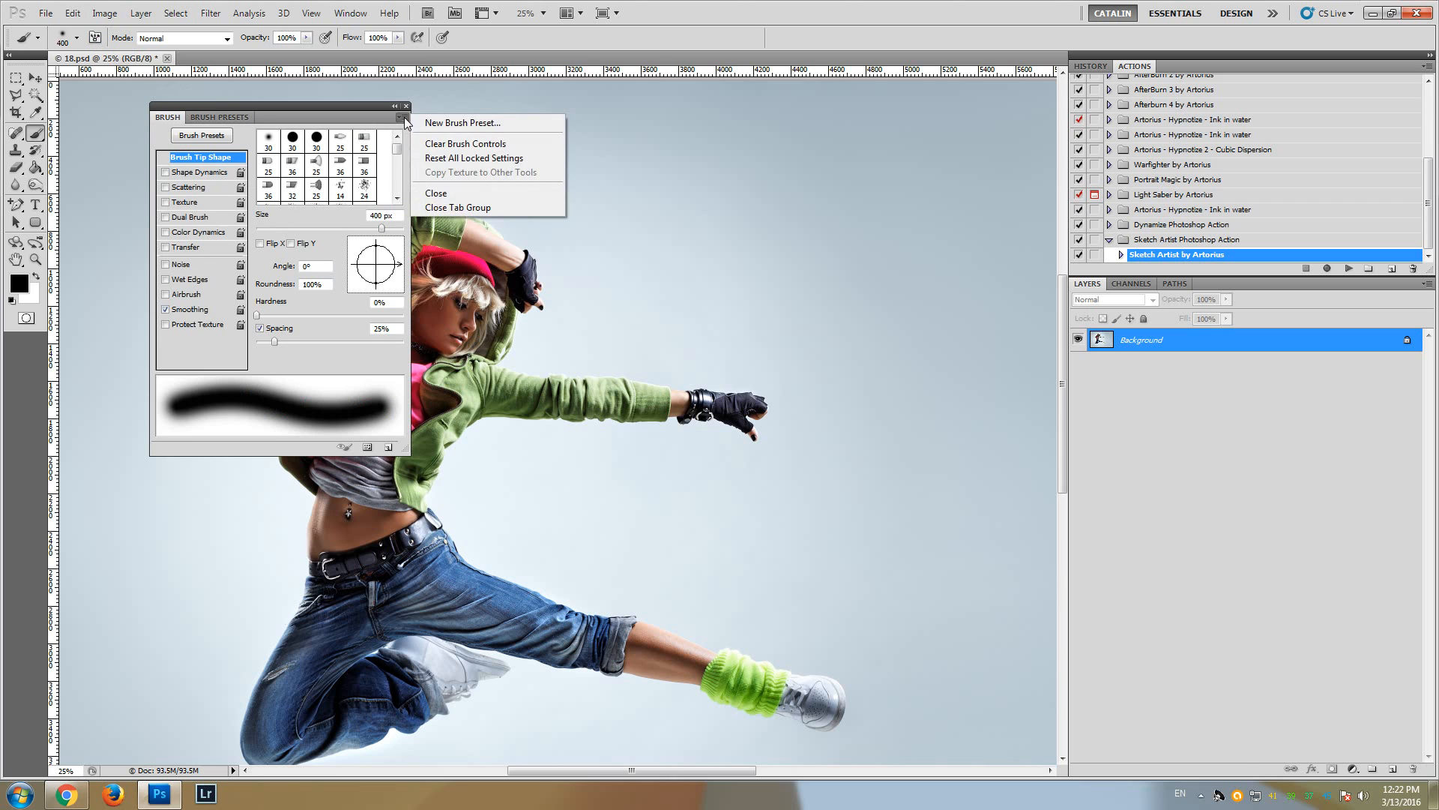
pyautogui.click(225, 120)
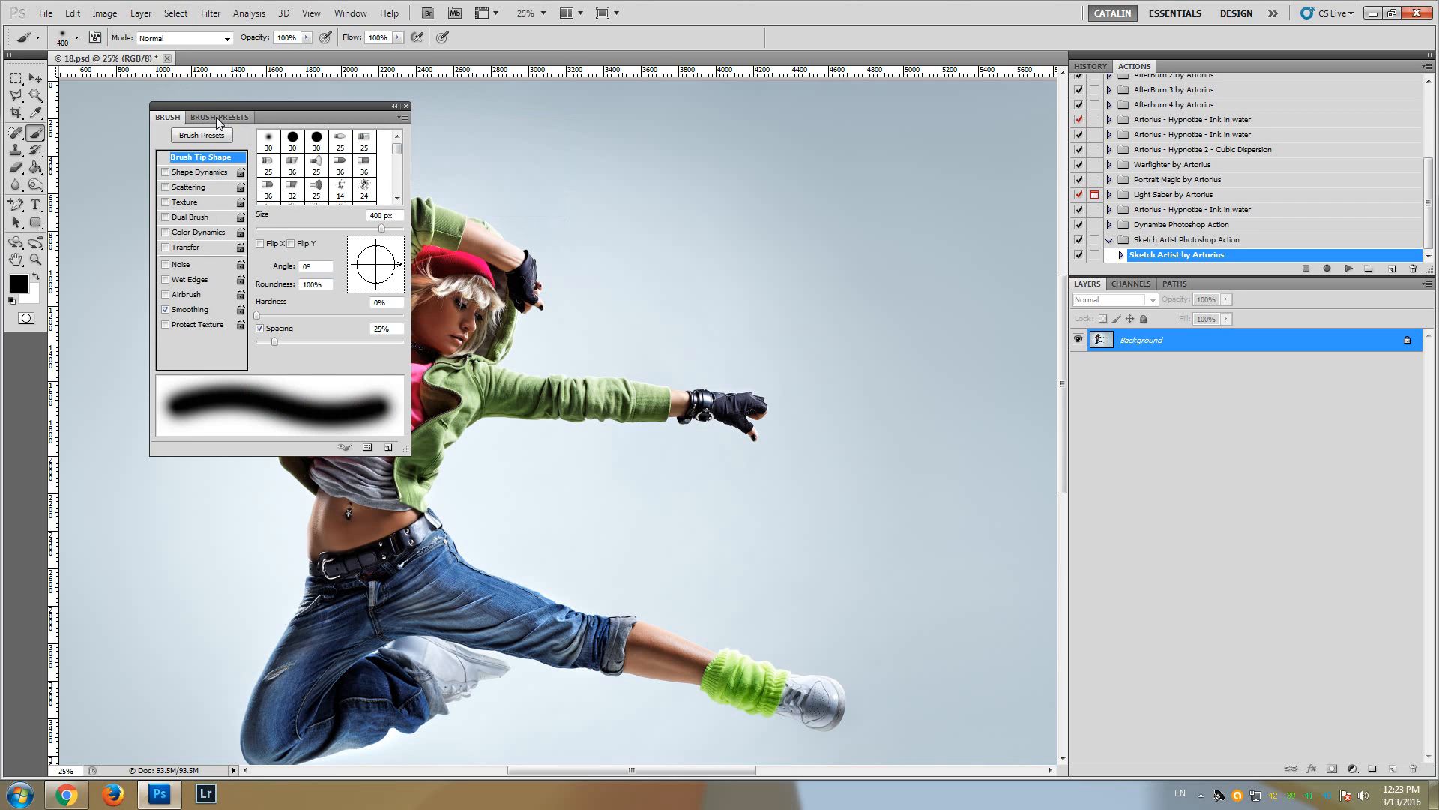
pyautogui.click(215, 117)
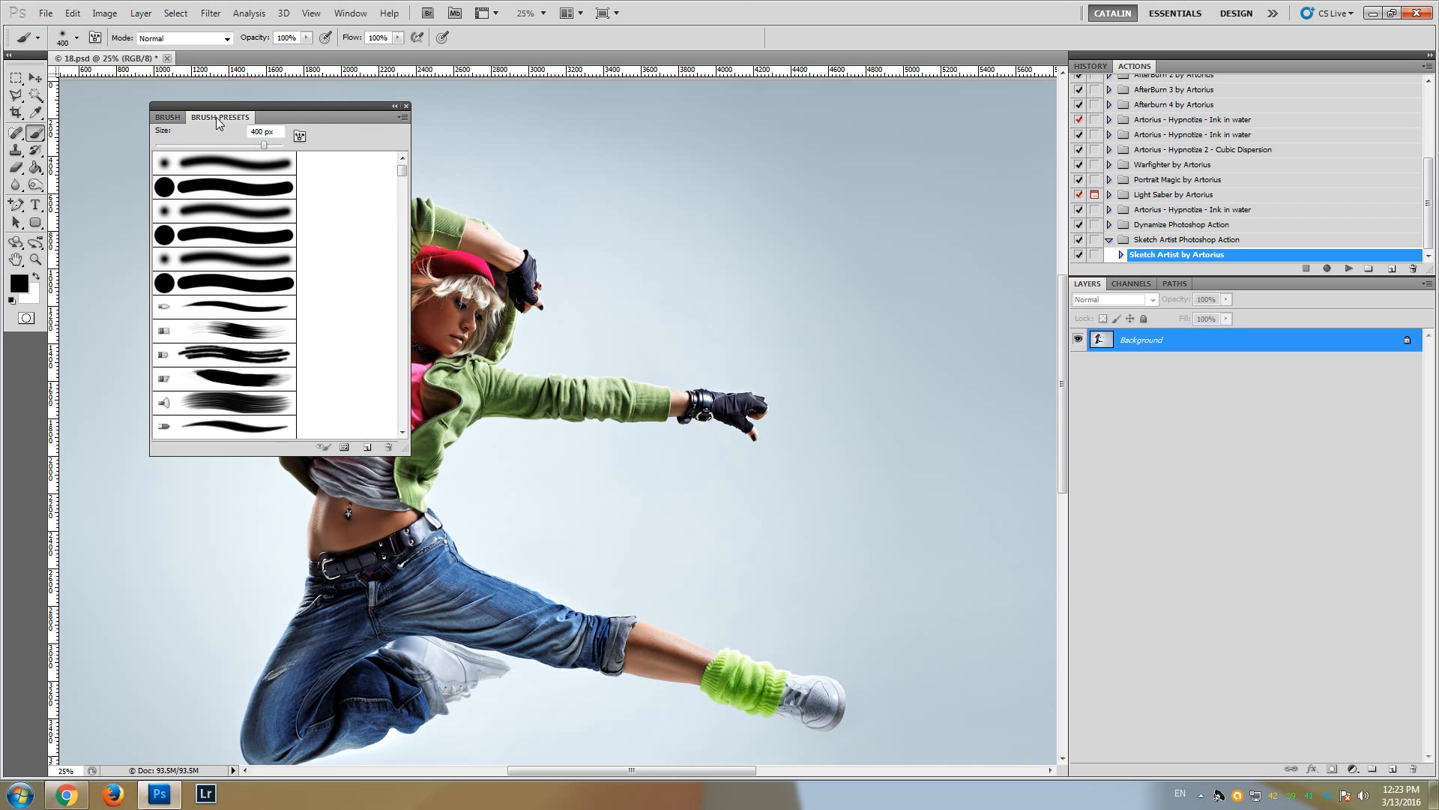
pyautogui.click(402, 118)
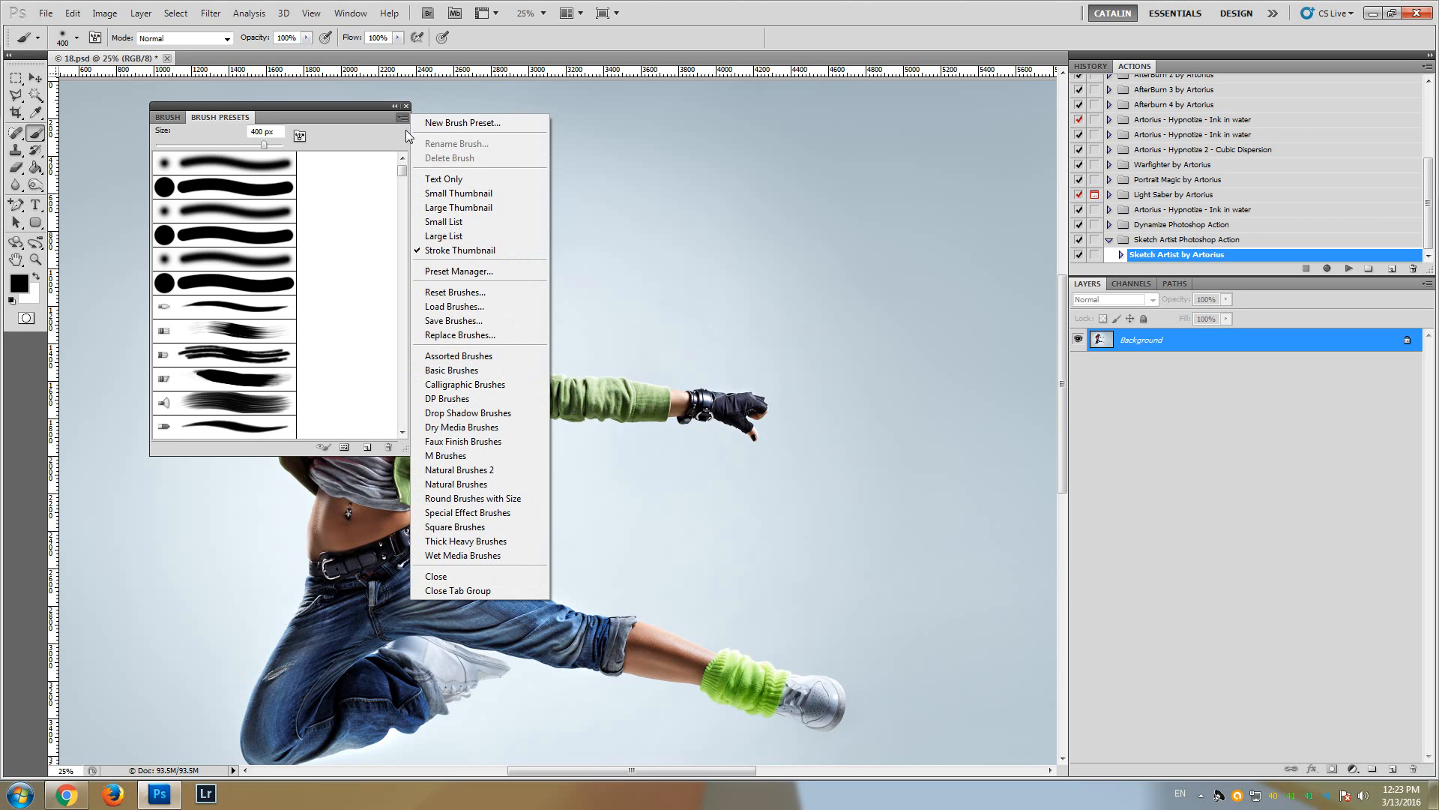
pyautogui.click(458, 308)
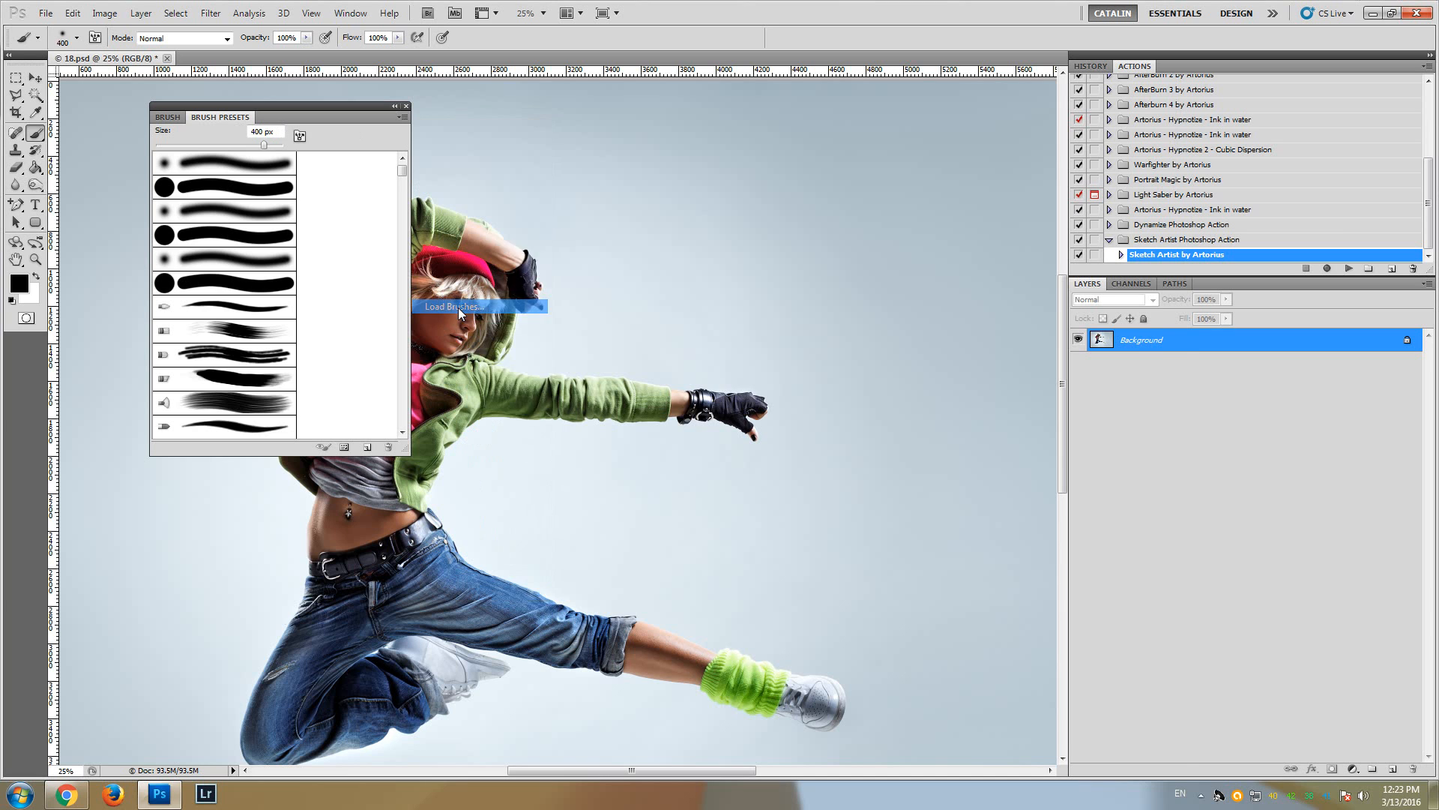
pyautogui.click(611, 187)
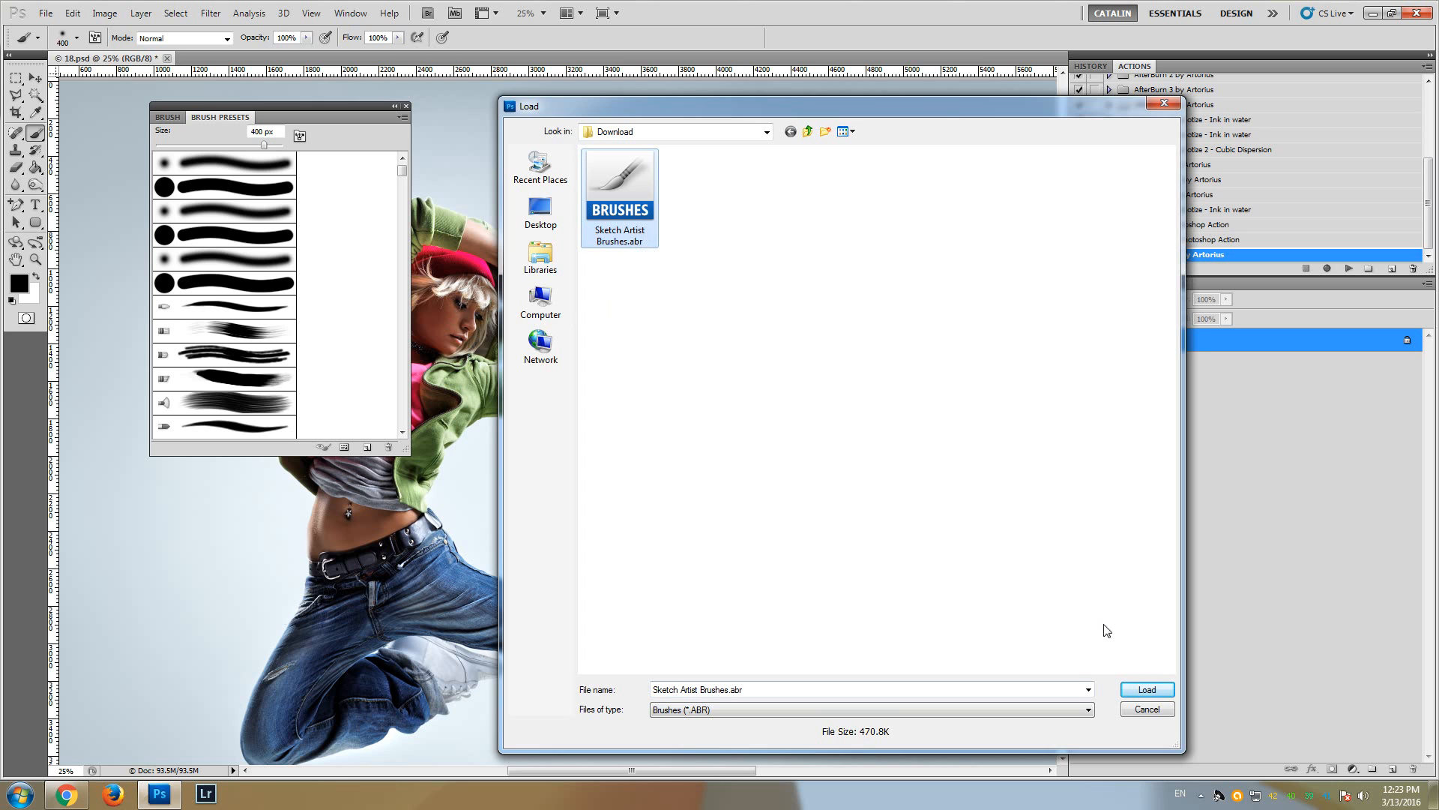
pyautogui.click(1148, 690)
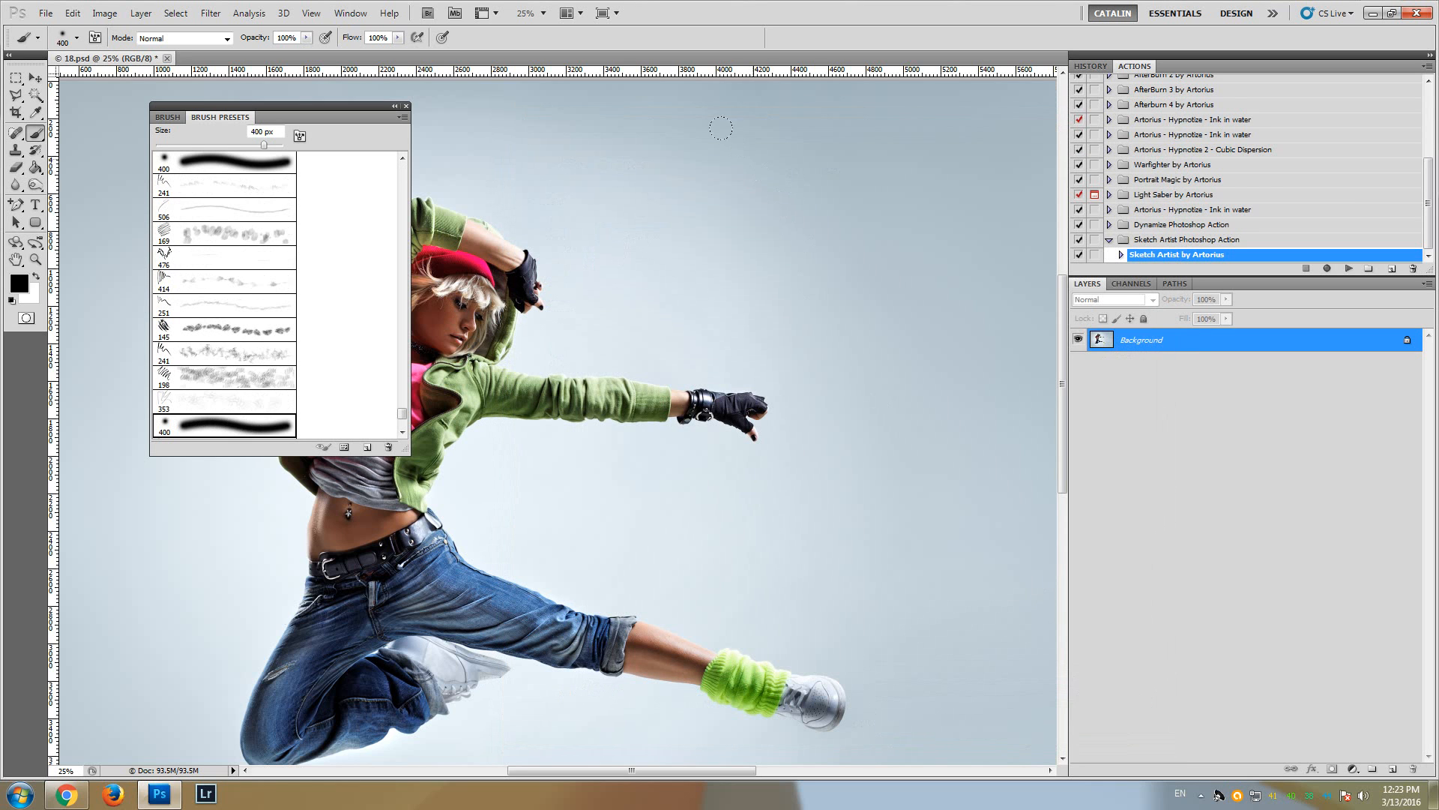
pyautogui.click(406, 107)
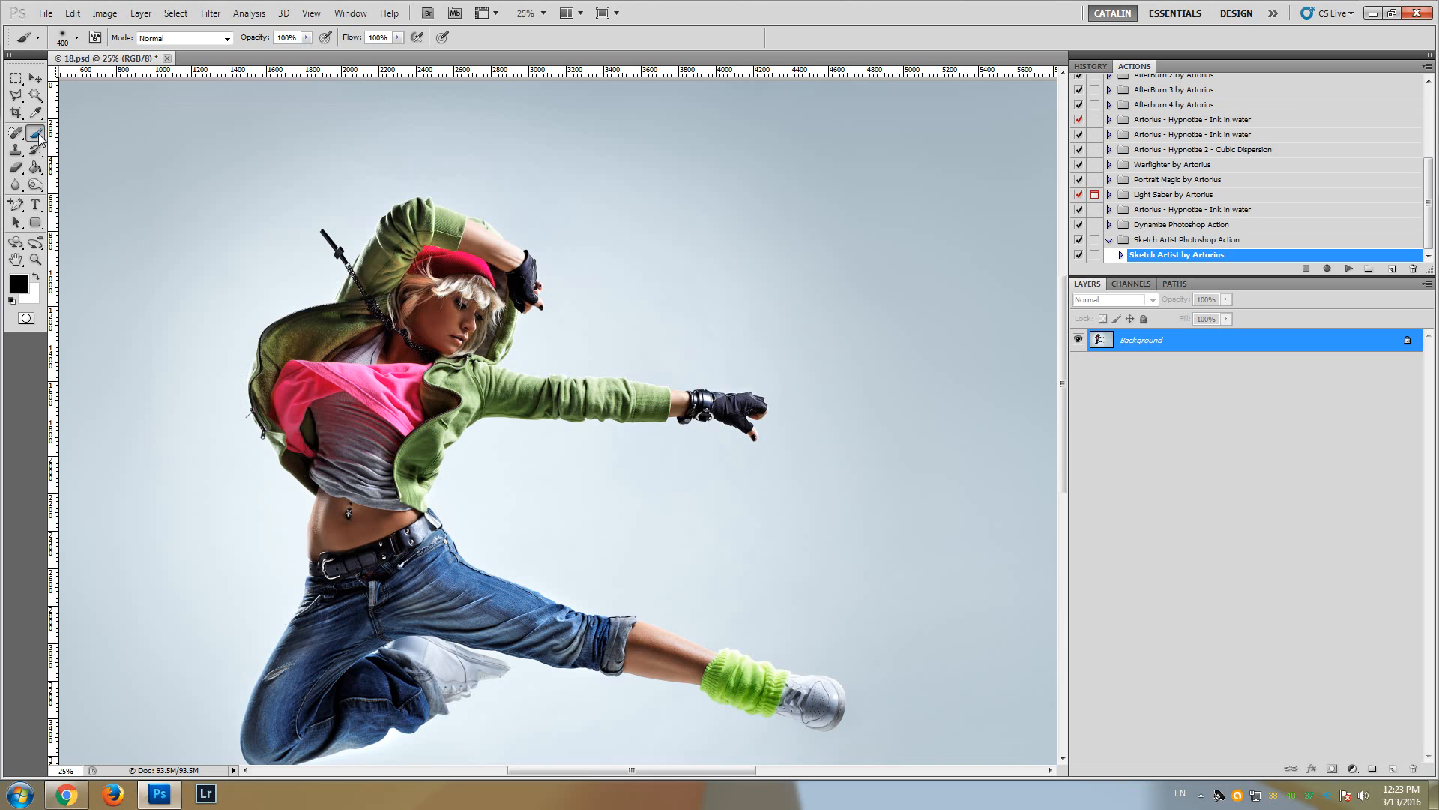
# Look at the brush picker's own options for loading brushes without loading anything
pyautogui.click(78, 39)
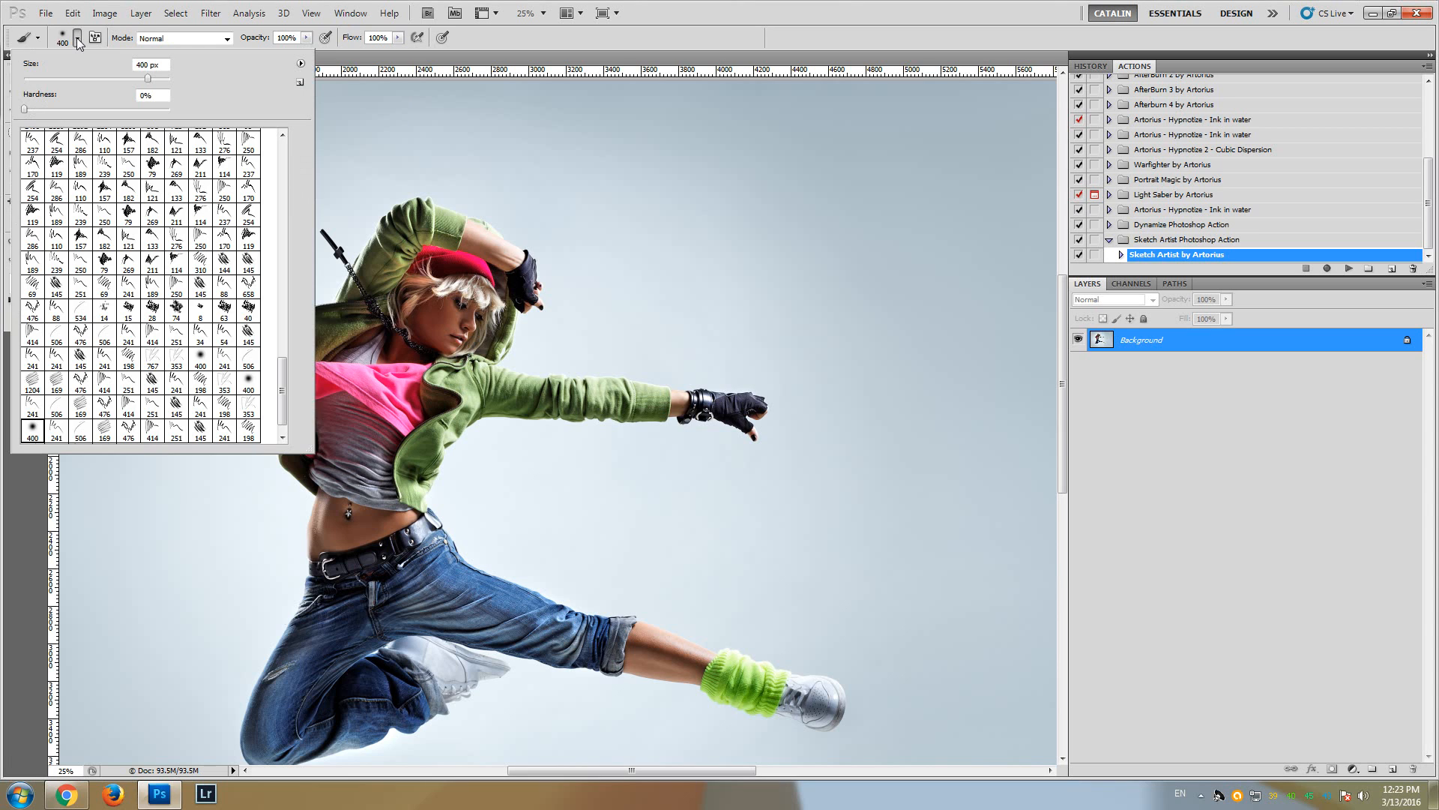
pyautogui.click(301, 64)
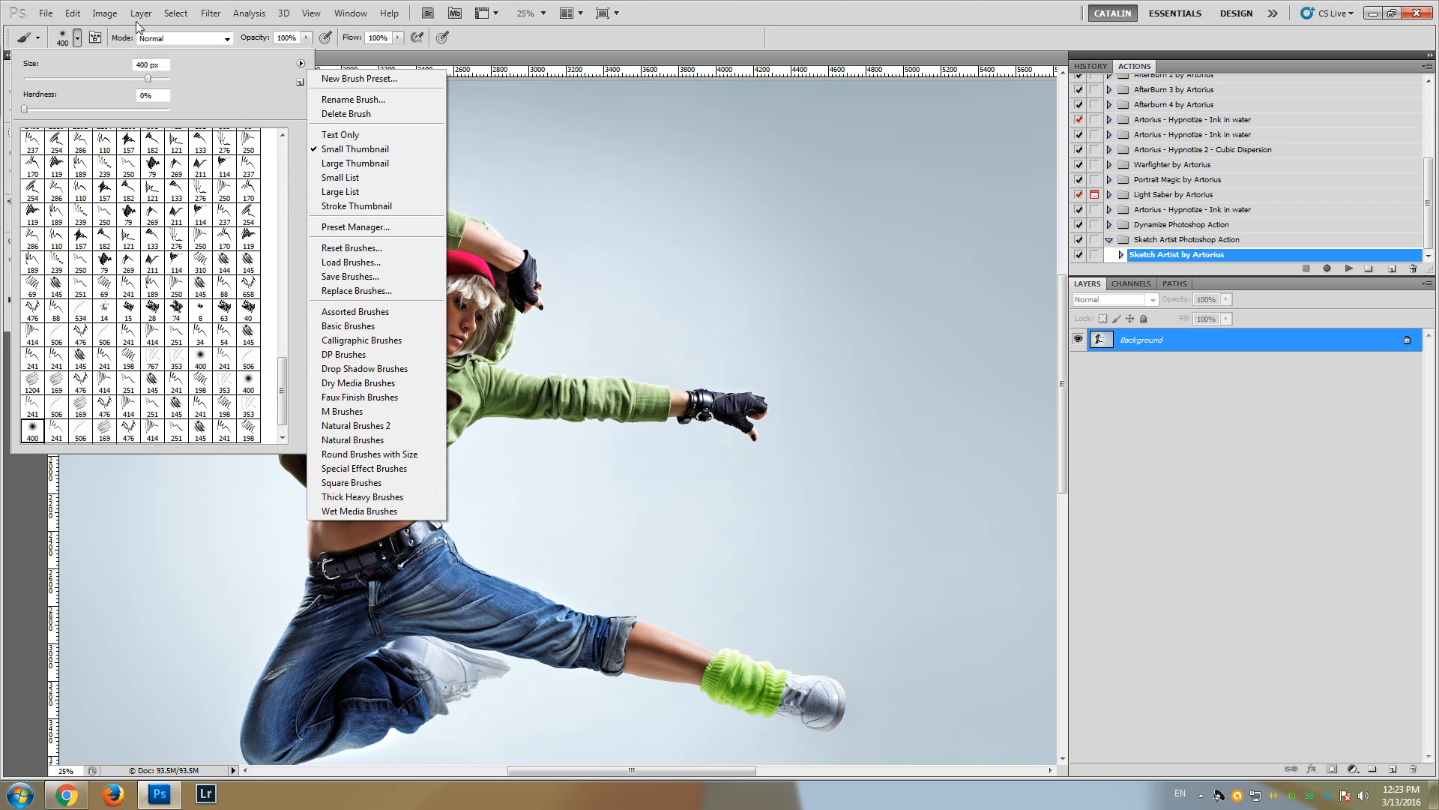
pyautogui.click(78, 41)
pyautogui.click(78, 41)
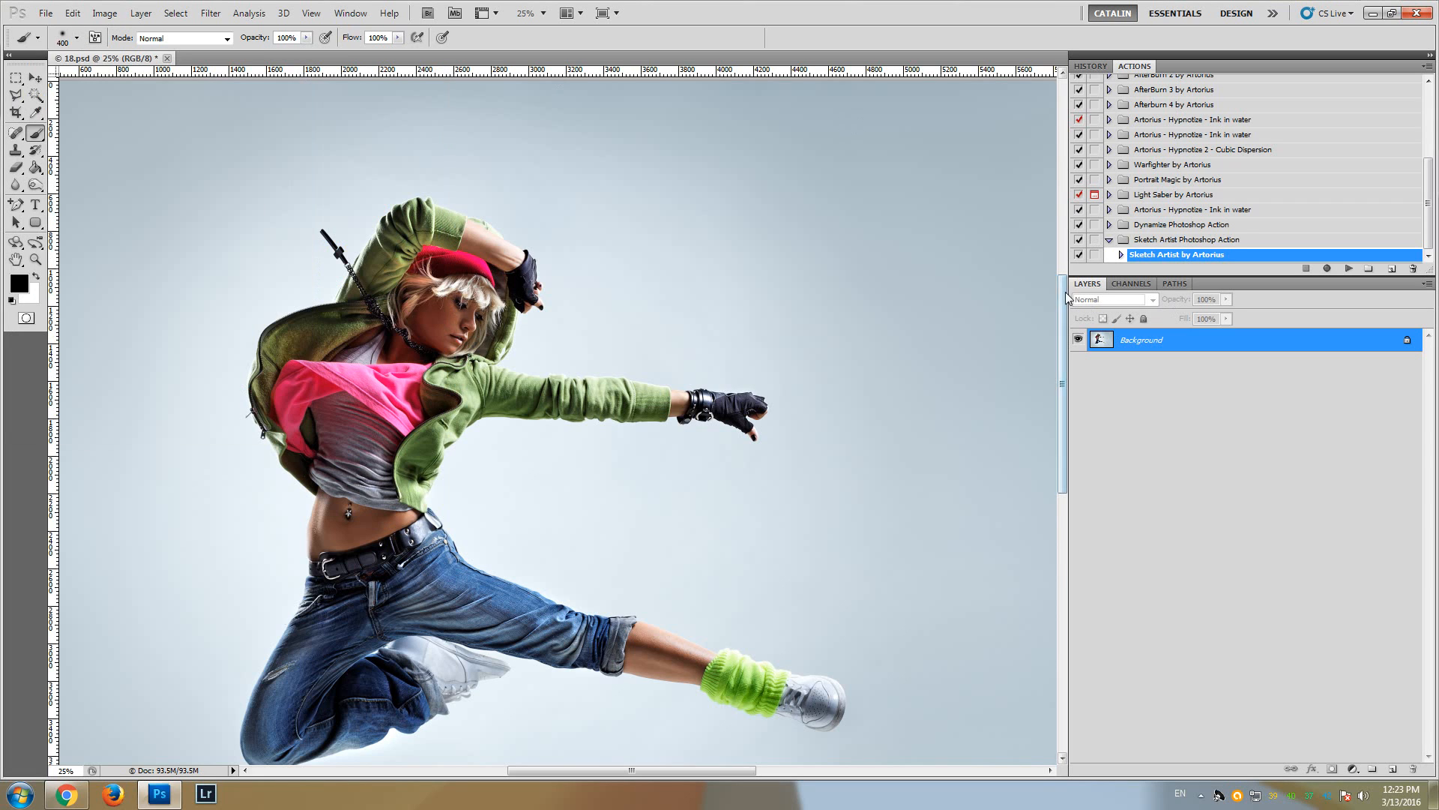
# Create a new layer above the Background layer and name it Brush
pyautogui.moveTo(1063, 291); pyautogui.dragTo(1063, 295)
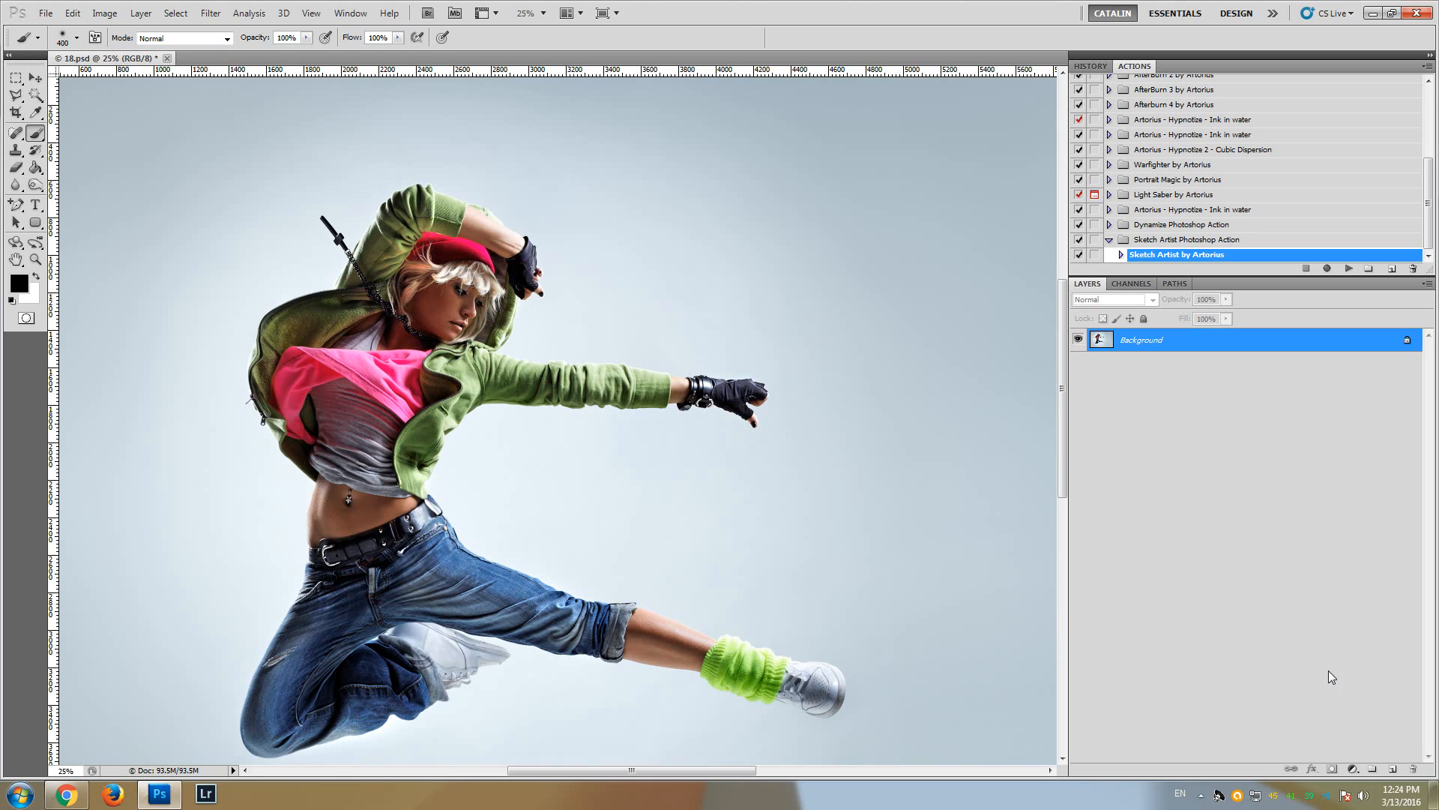
pyautogui.click(1392, 773)
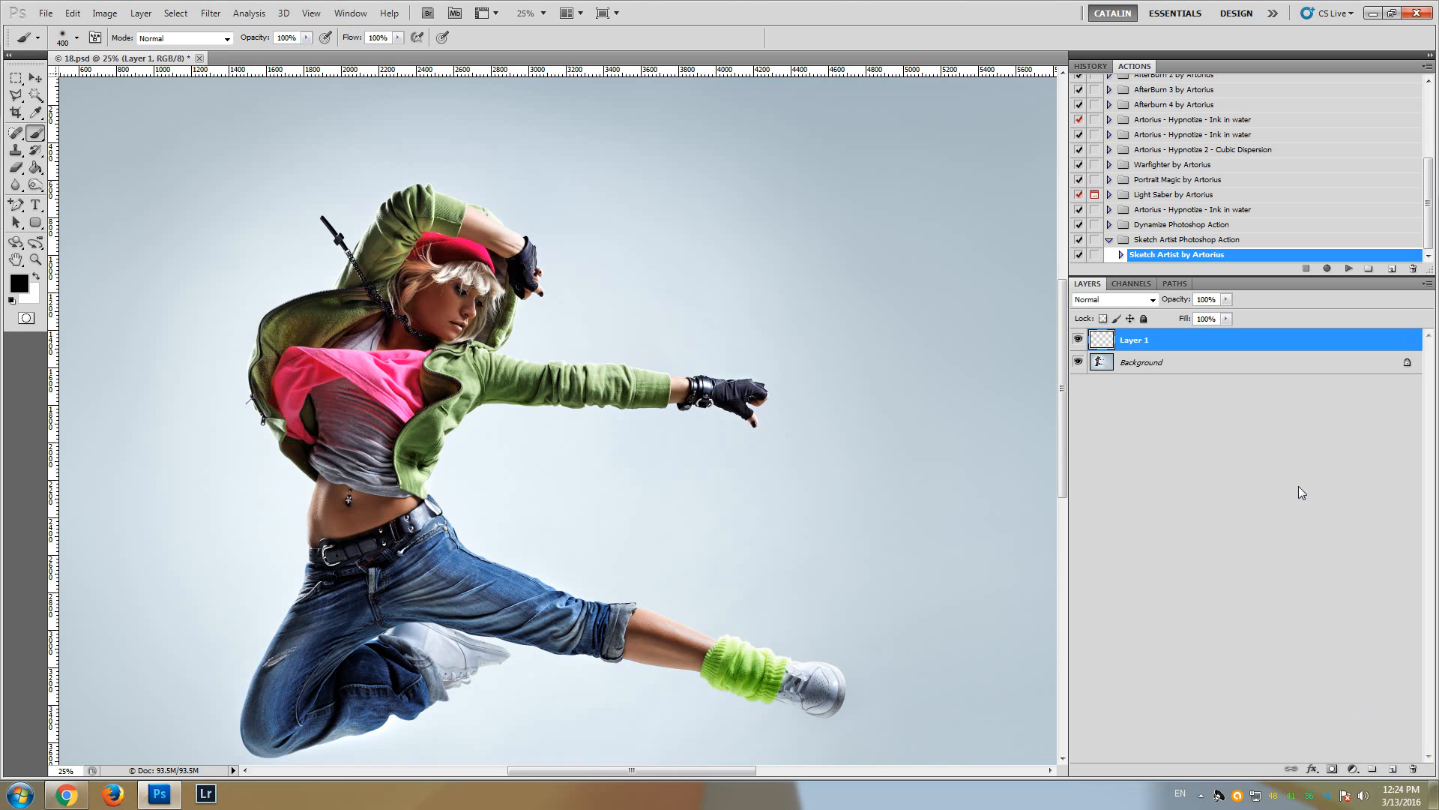
pyautogui.doubleClick(1136, 340)
pyautogui.write('Brush')
pyautogui.press('Return')
# Choose the hard round brush from the start of the brush presets and set its size to 360 px
pyautogui.click(77, 37)
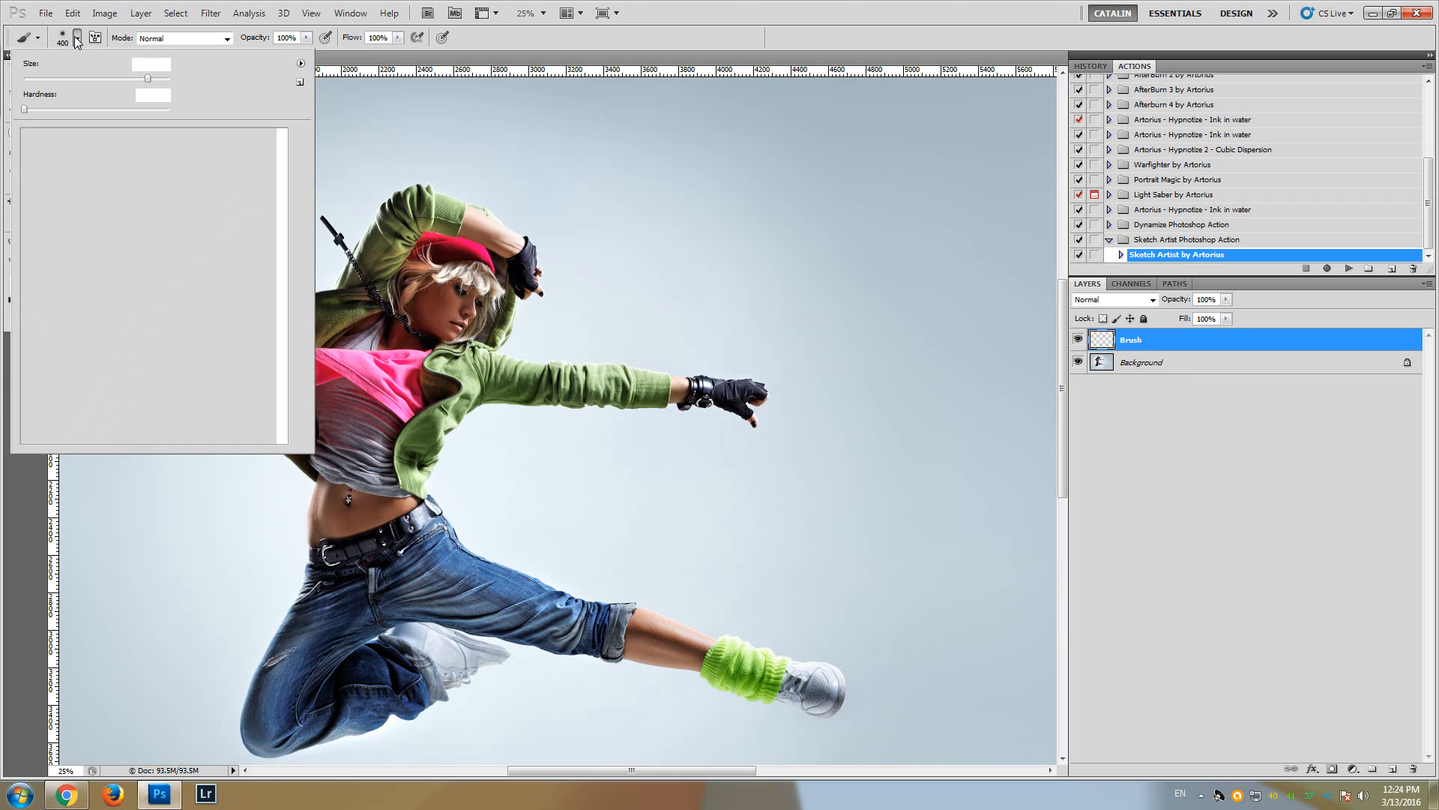
pyautogui.moveTo(283, 382); pyautogui.dragTo(285, 141)
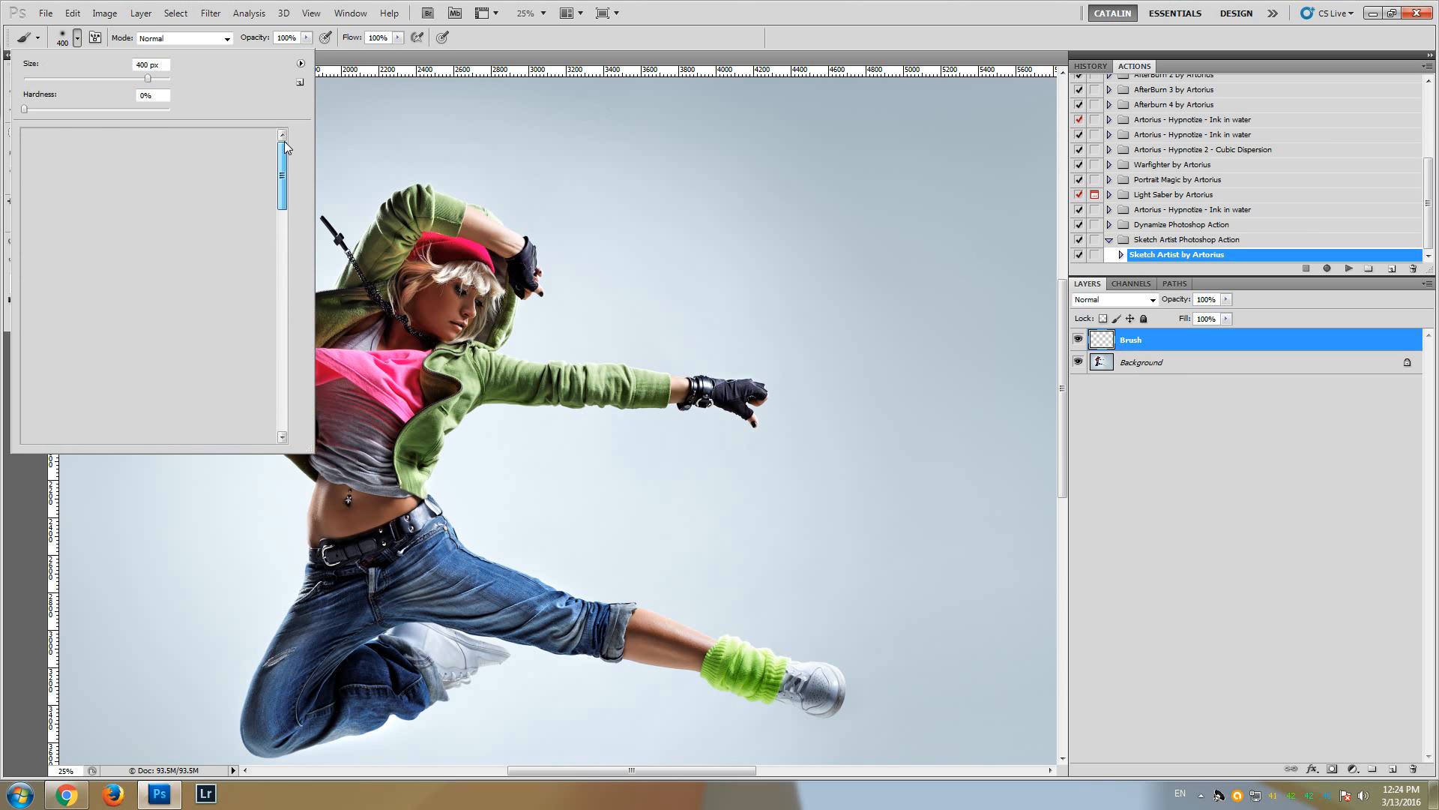
pyautogui.click(56, 139)
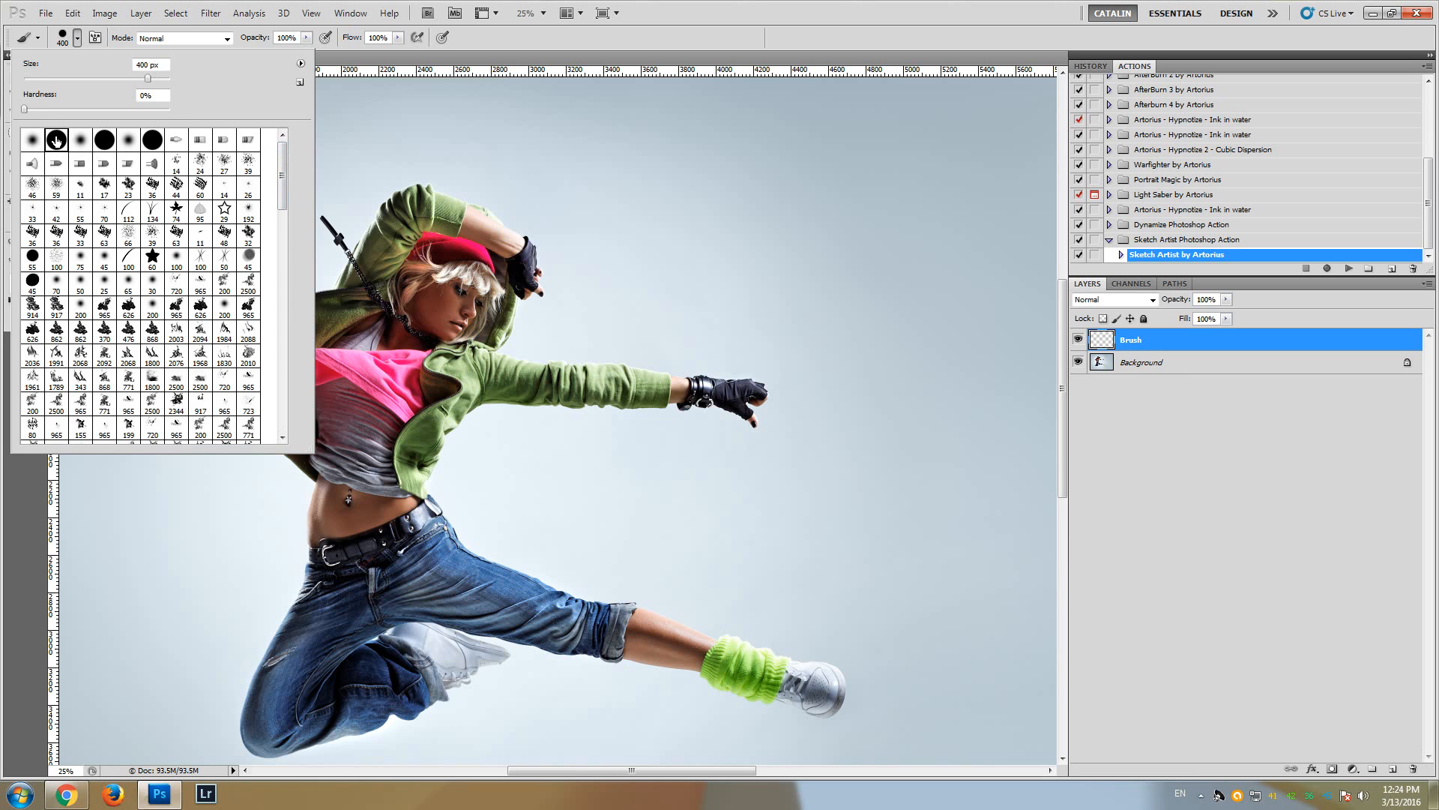
pyautogui.moveTo(148, 78); pyautogui.dragTo(146, 78)
pyautogui.click(786, 7)
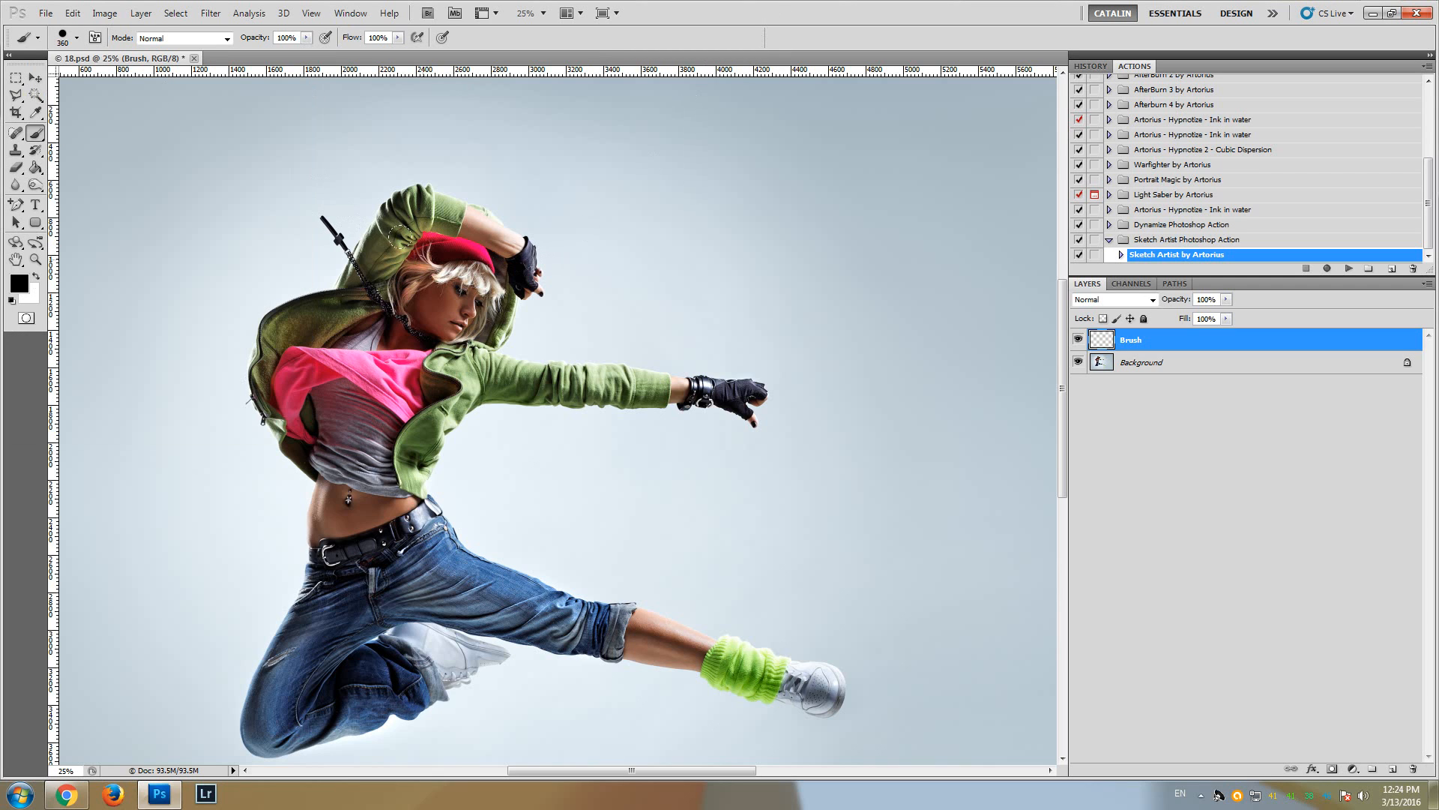
# Set the foreground colour to a bright red with a red value of 255
pyautogui.click(25, 284)
pyautogui.write('255')
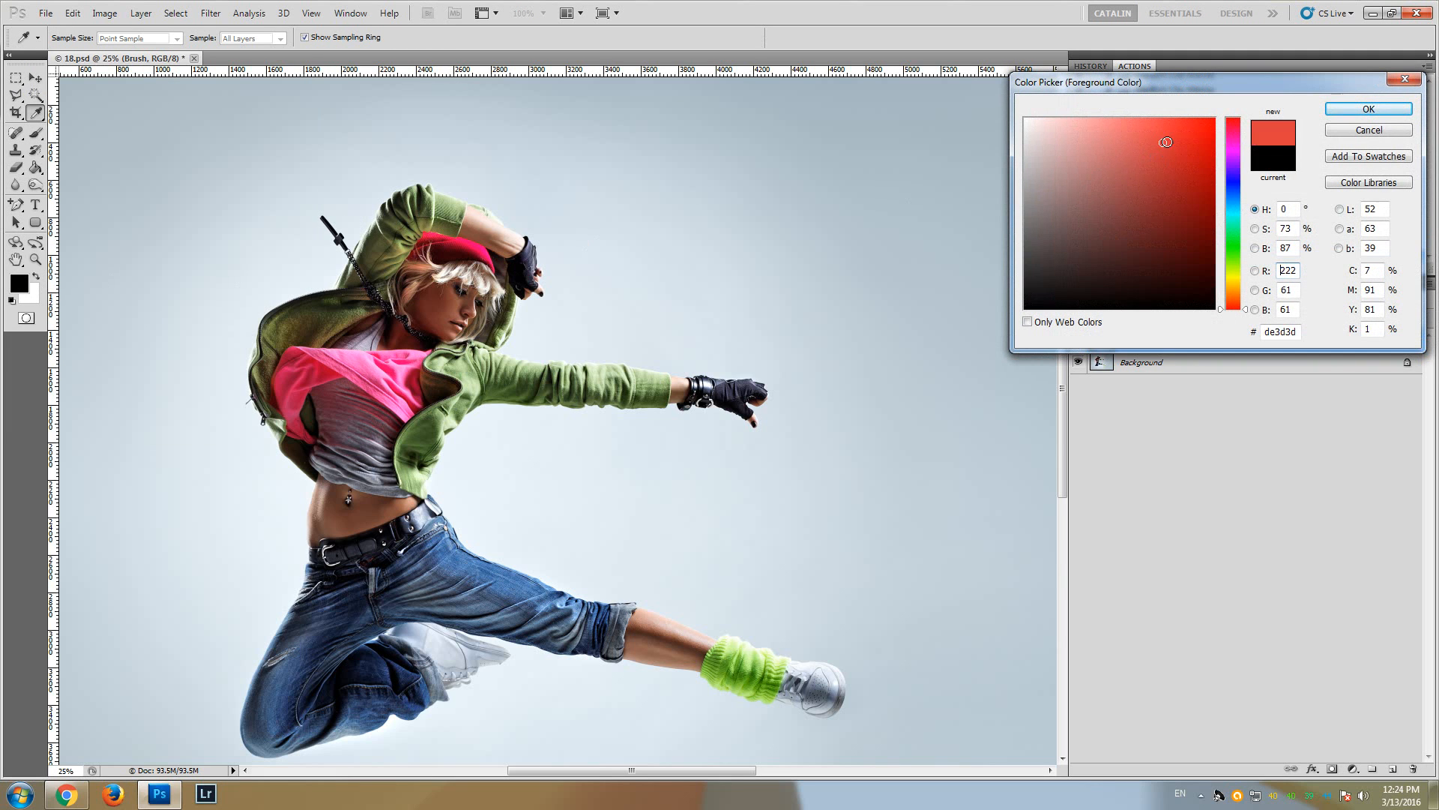
pyautogui.click(1347, 115)
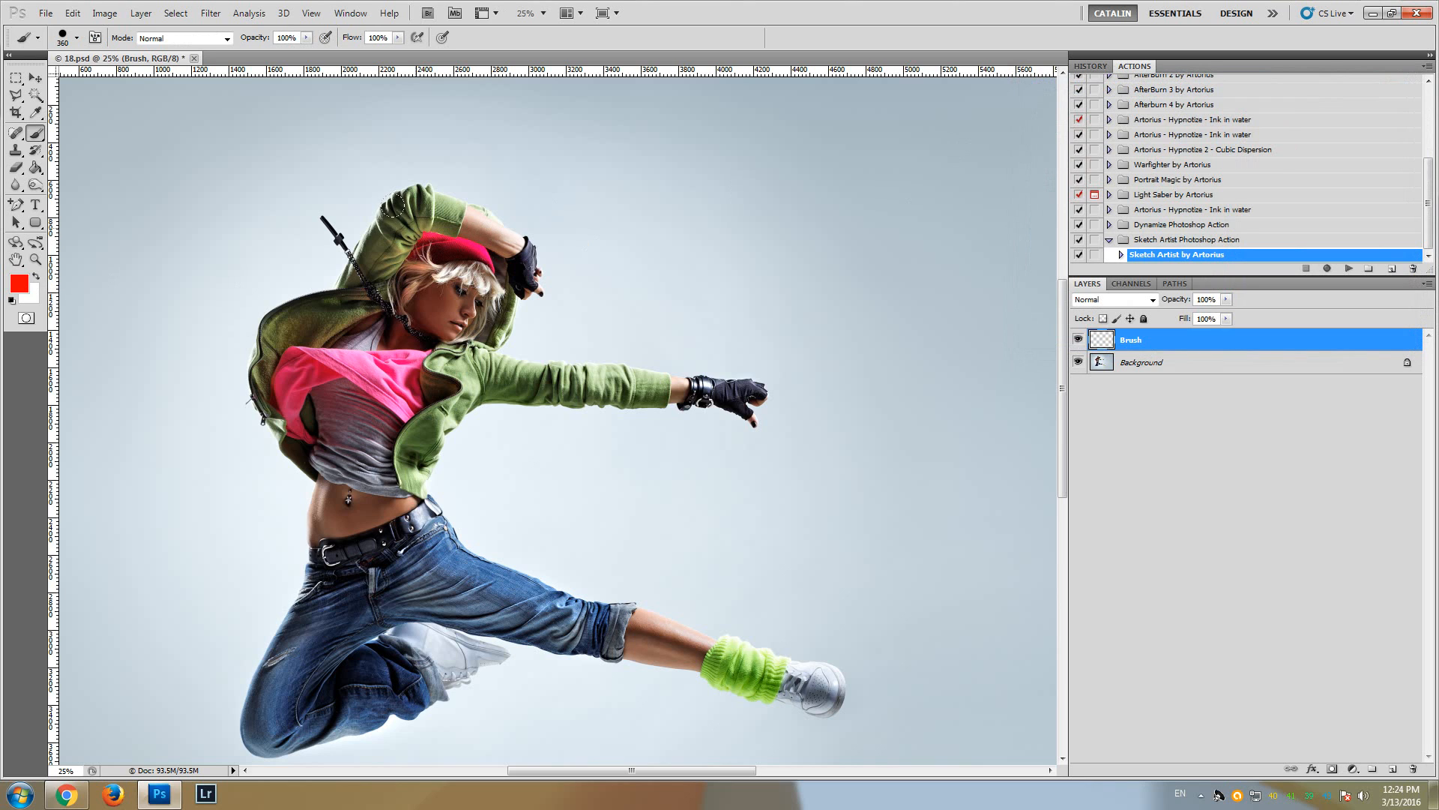
# Paint red over the dancer's head and torso on the Brush layer, extending the edges with the brush size reduced to 170 px
pyautogui.moveTo(415, 227)
pyautogui.mouseDown()
pyautogui.moveTo(346, 303)
pyautogui.moveTo(284, 322)
pyautogui.moveTo(276, 340)
pyautogui.moveTo(336, 430)
pyautogui.moveTo(333, 540)
pyautogui.moveTo(423, 559)
pyautogui.moveTo(356, 477)
pyautogui.moveTo(328, 519)
pyautogui.moveTo(332, 447)
pyautogui.moveTo(270, 362)
pyautogui.moveTo(271, 318)
pyautogui.moveTo(364, 276)
pyautogui.moveTo(364, 242)
pyautogui.moveTo(393, 214)
pyautogui.moveTo(426, 243)
pyautogui.moveTo(401, 210)
pyautogui.moveTo(435, 217)
pyautogui.moveTo(458, 249)
pyautogui.moveTo(334, 408)
pyautogui.moveTo(374, 334)
pyautogui.moveTo(405, 338)
pyautogui.moveTo(390, 463)
pyautogui.moveTo(385, 300)
pyautogui.mouseUp()
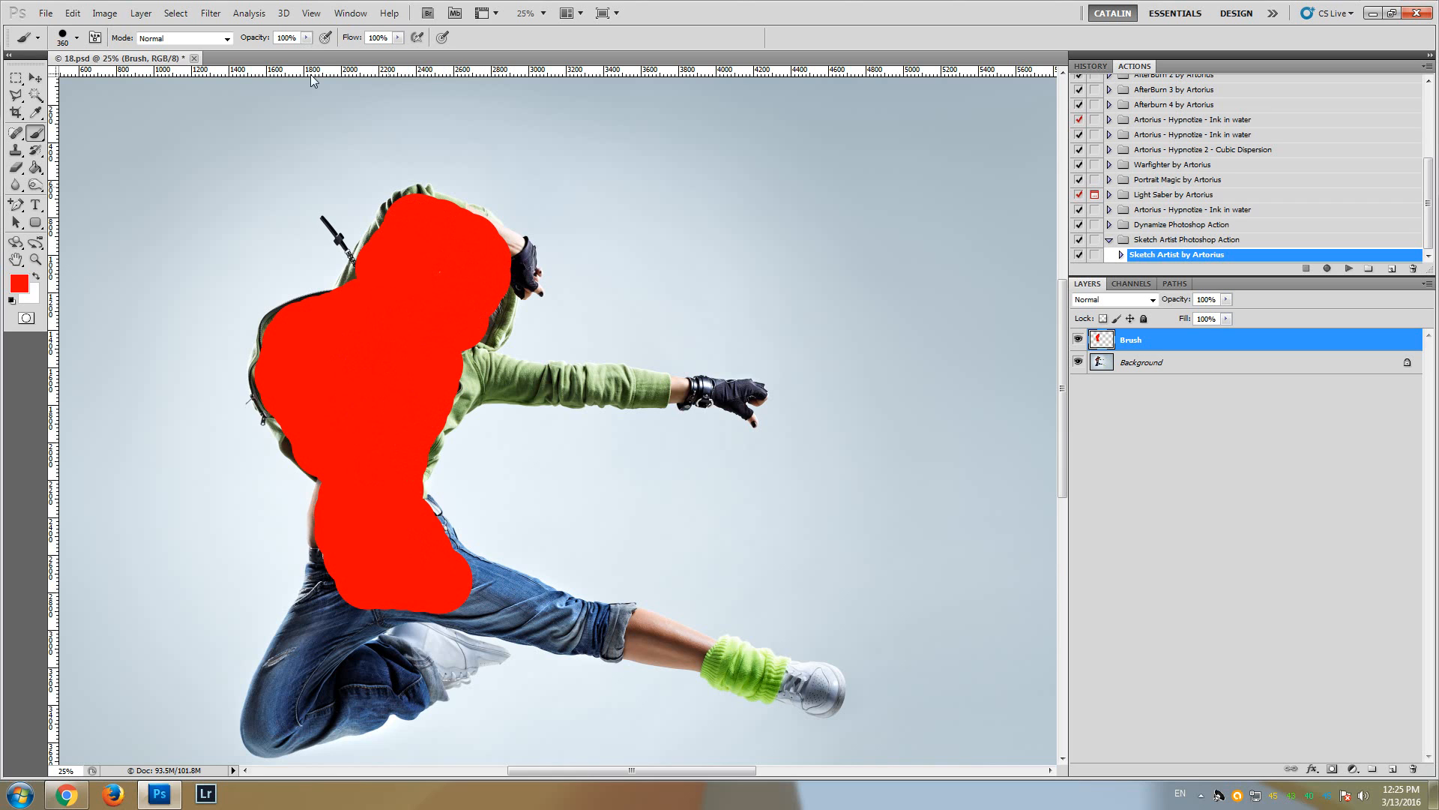
pyautogui.click(75, 39)
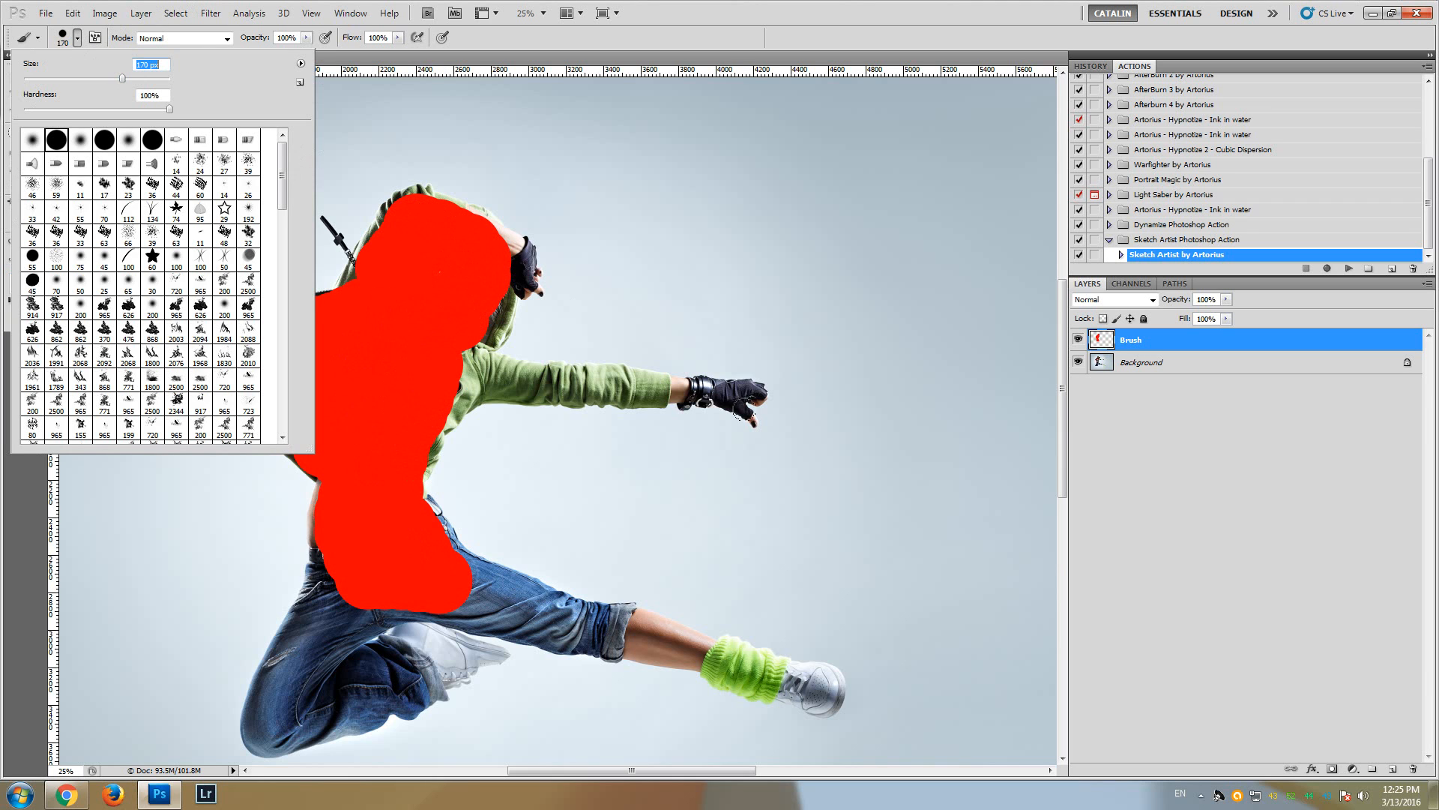
pyautogui.click(463, 358)
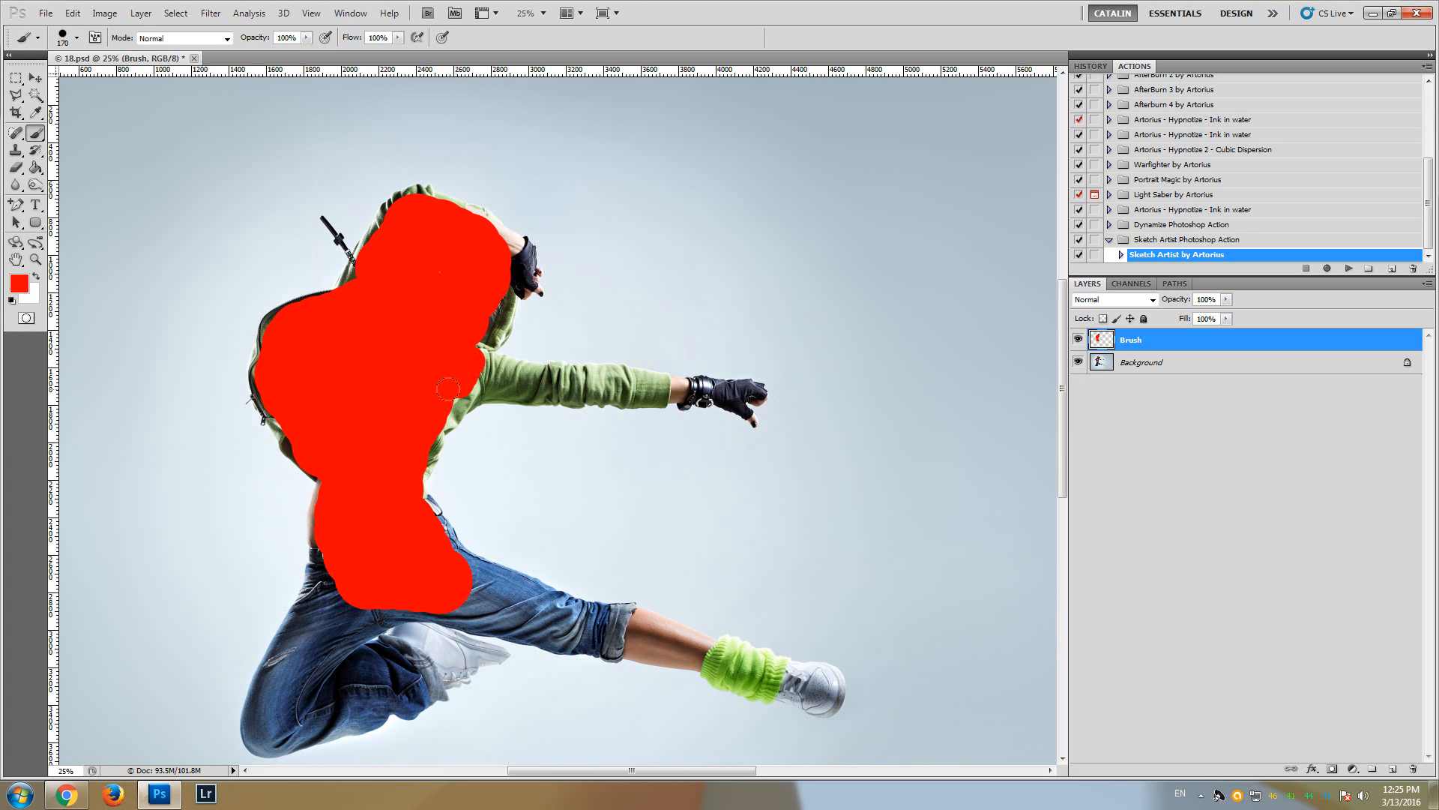
pyautogui.click(268, 335)
pyautogui.click(280, 316)
pyautogui.moveTo(365, 253); pyautogui.dragTo(394, 203)
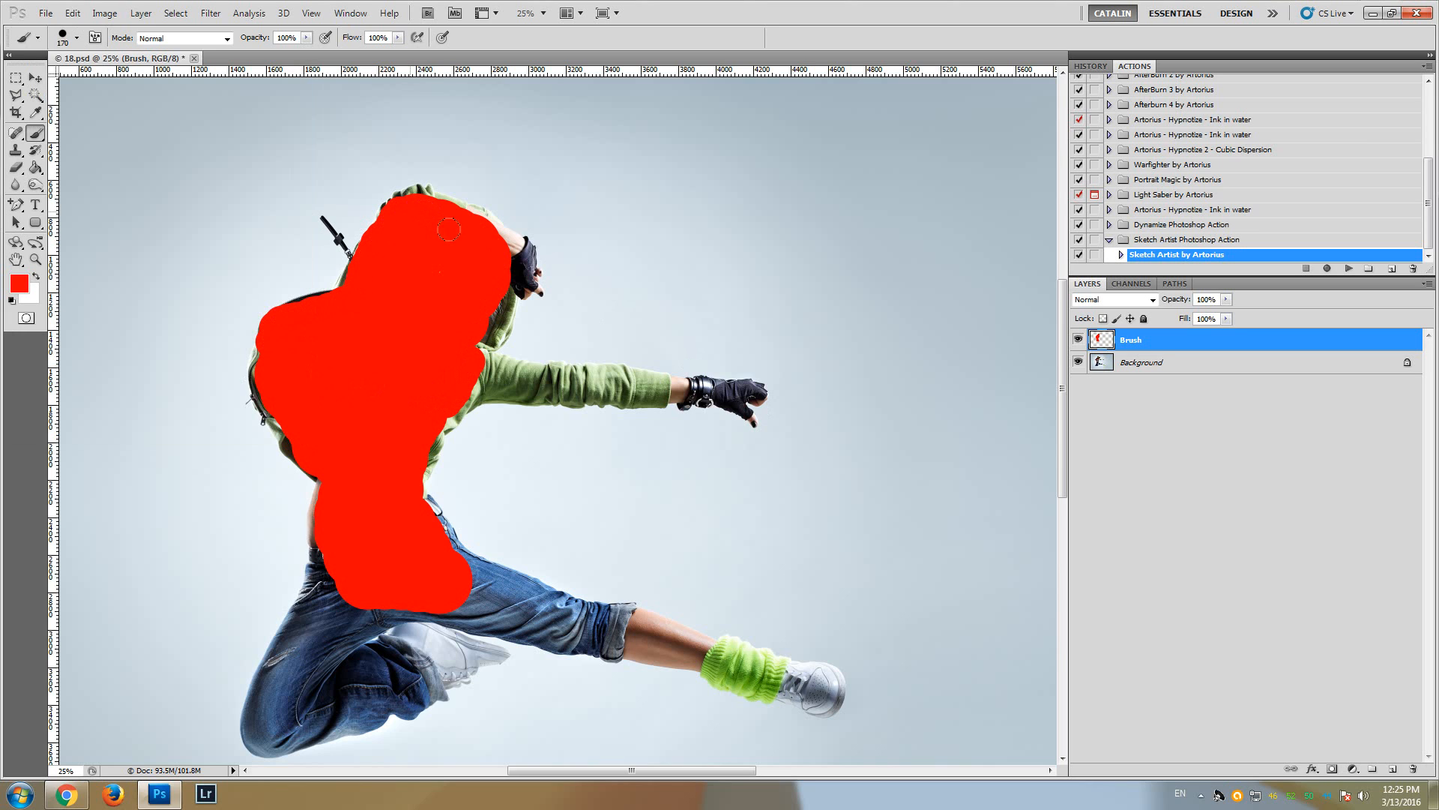
pyautogui.moveTo(495, 254)
pyautogui.mouseDown()
pyautogui.moveTo(516, 279)
pyautogui.moveTo(484, 324)
pyautogui.mouseUp()
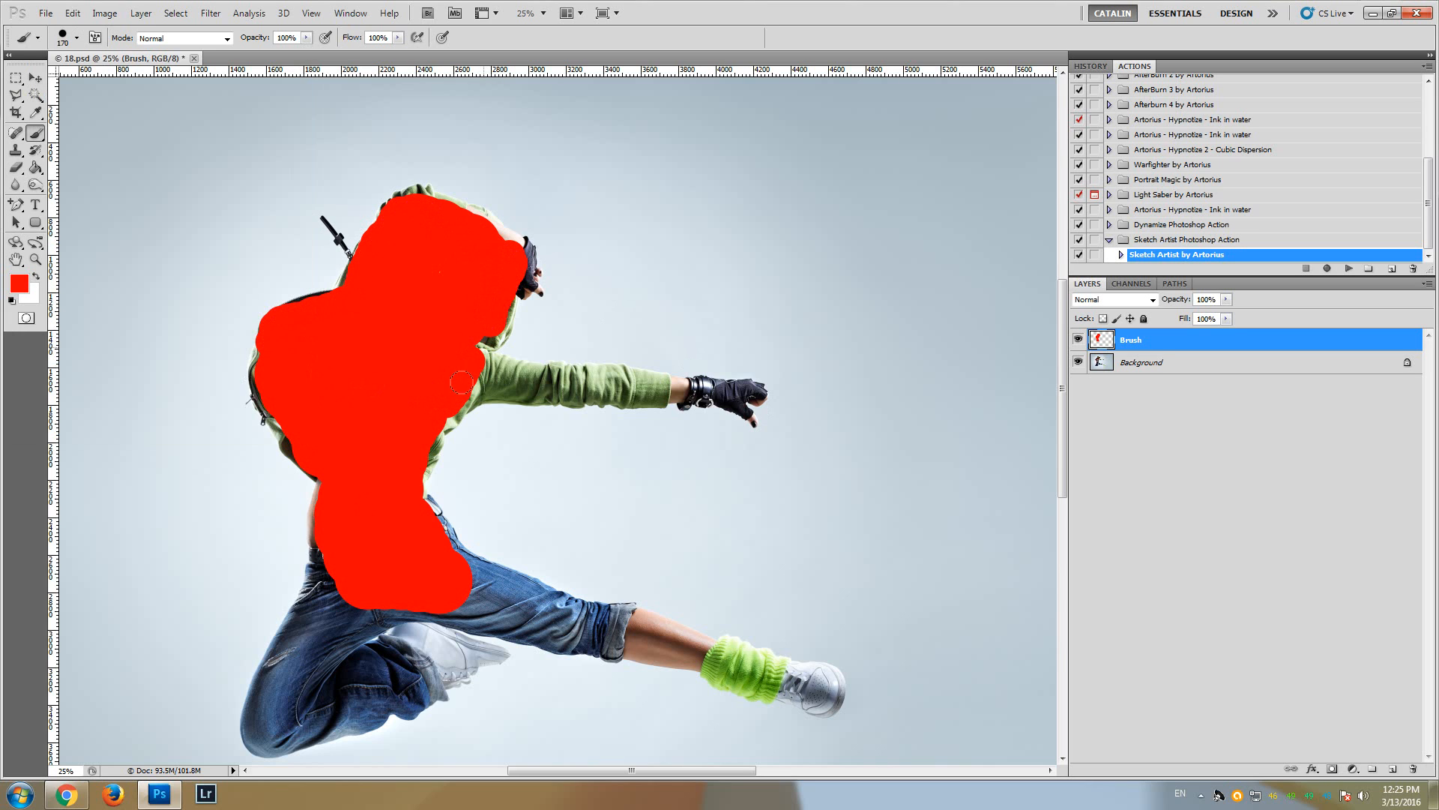
# Paint red over the dancer's legs and outstretched arm, and undo all the red strokes on the Brush layer
pyautogui.moveTo(323, 540)
pyautogui.mouseDown()
pyautogui.moveTo(285, 667)
pyautogui.moveTo(264, 686)
pyautogui.moveTo(262, 735)
pyautogui.moveTo(446, 661)
pyautogui.mouseUp()
pyautogui.moveTo(355, 691)
pyautogui.mouseDown()
pyautogui.moveTo(346, 649)
pyautogui.moveTo(319, 655)
pyautogui.moveTo(343, 610)
pyautogui.moveTo(285, 704)
pyautogui.moveTo(343, 625)
pyautogui.moveTo(374, 609)
pyautogui.moveTo(345, 666)
pyautogui.moveTo(399, 611)
pyautogui.moveTo(396, 639)
pyautogui.moveTo(422, 643)
pyautogui.moveTo(413, 617)
pyautogui.moveTo(434, 587)
pyautogui.moveTo(615, 636)
pyautogui.moveTo(617, 623)
pyautogui.moveTo(440, 567)
pyautogui.mouseUp()
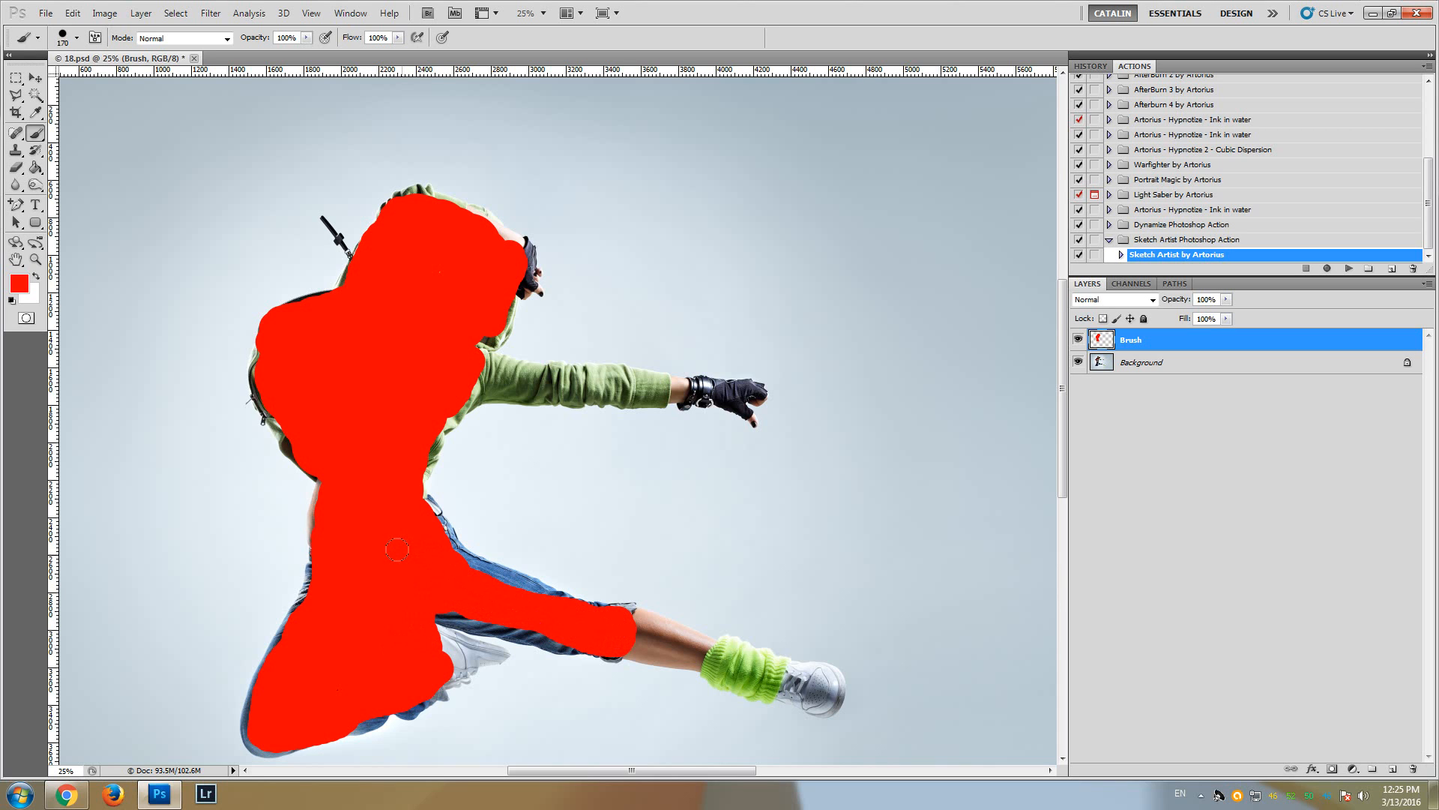
pyautogui.moveTo(456, 389)
pyautogui.mouseDown()
pyautogui.moveTo(484, 376)
pyautogui.moveTo(651, 387)
pyautogui.mouseUp()
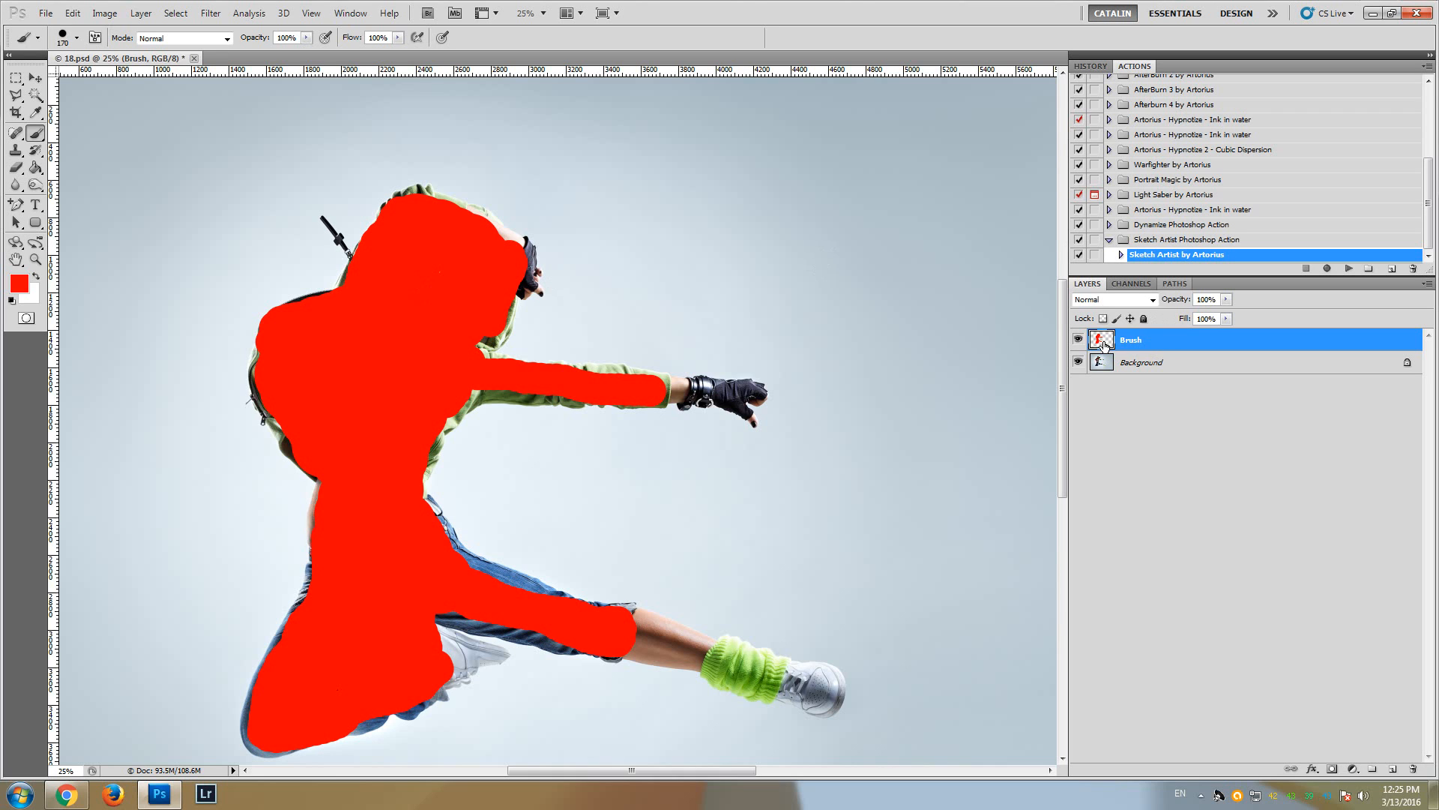
pyautogui.hotkey('ctrl', 'z')
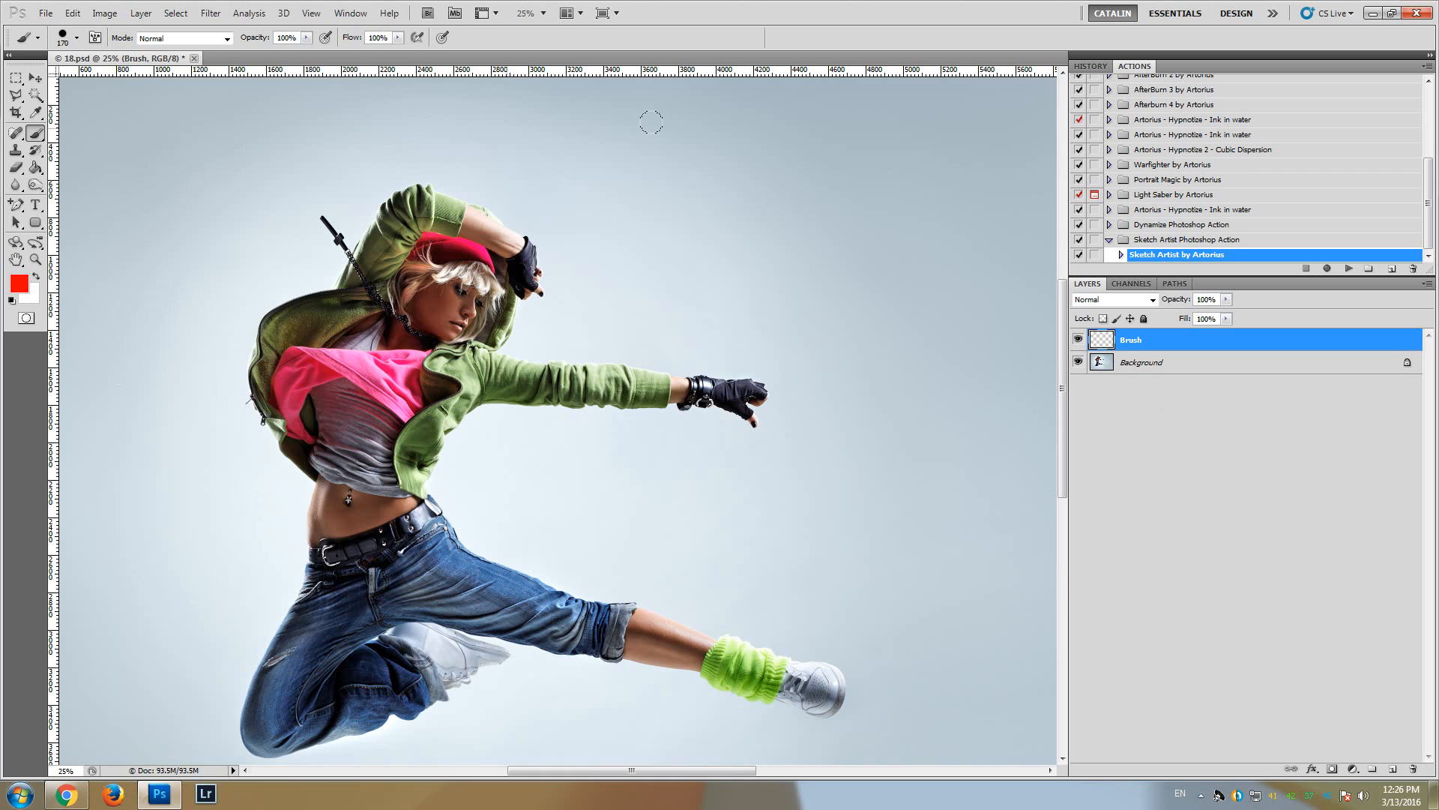
# On the Background layer, select the whole backdrop around the dancer with the Magic Wand at tolerance 20, adding the remaining areas
pyautogui.click(1149, 365)
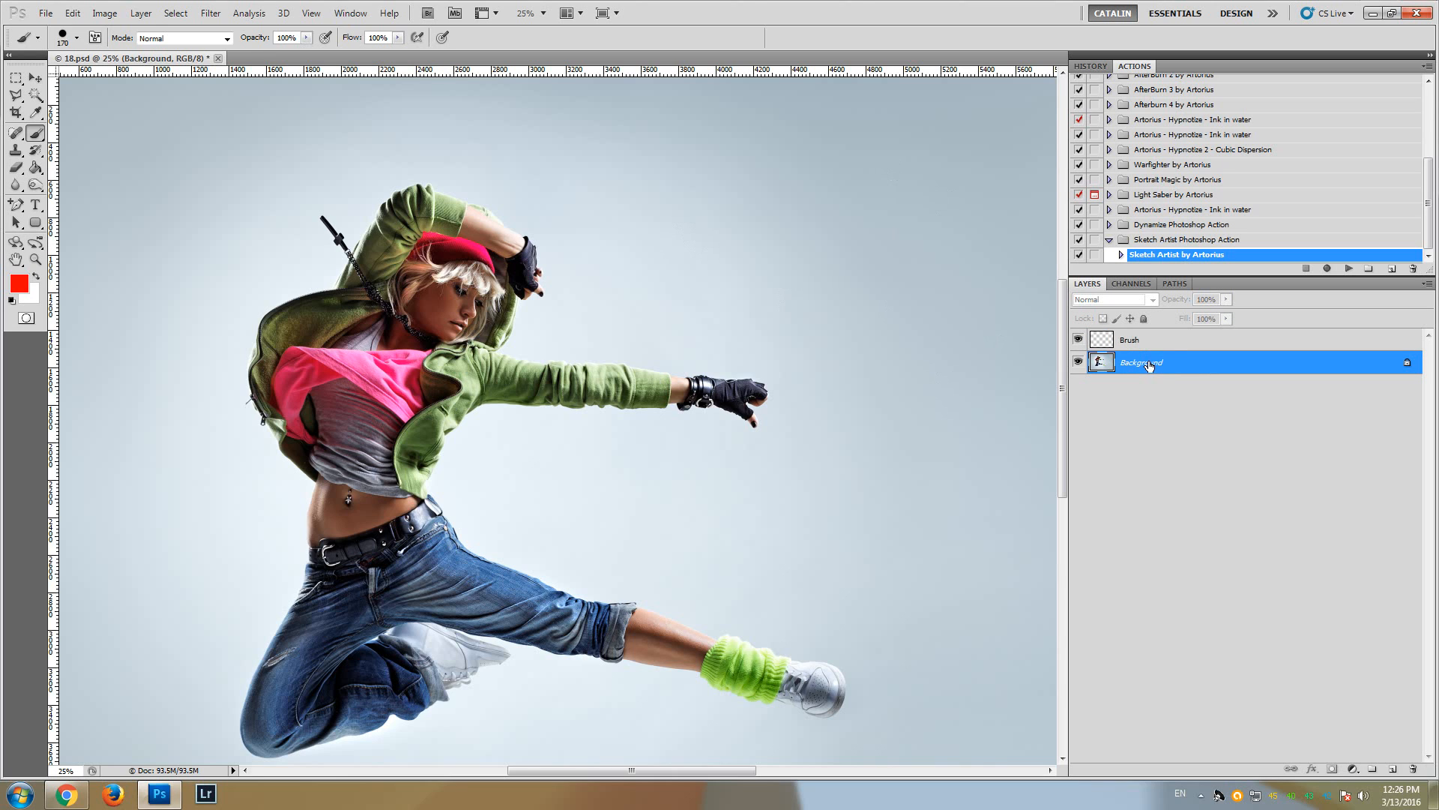
pyautogui.click(34, 96)
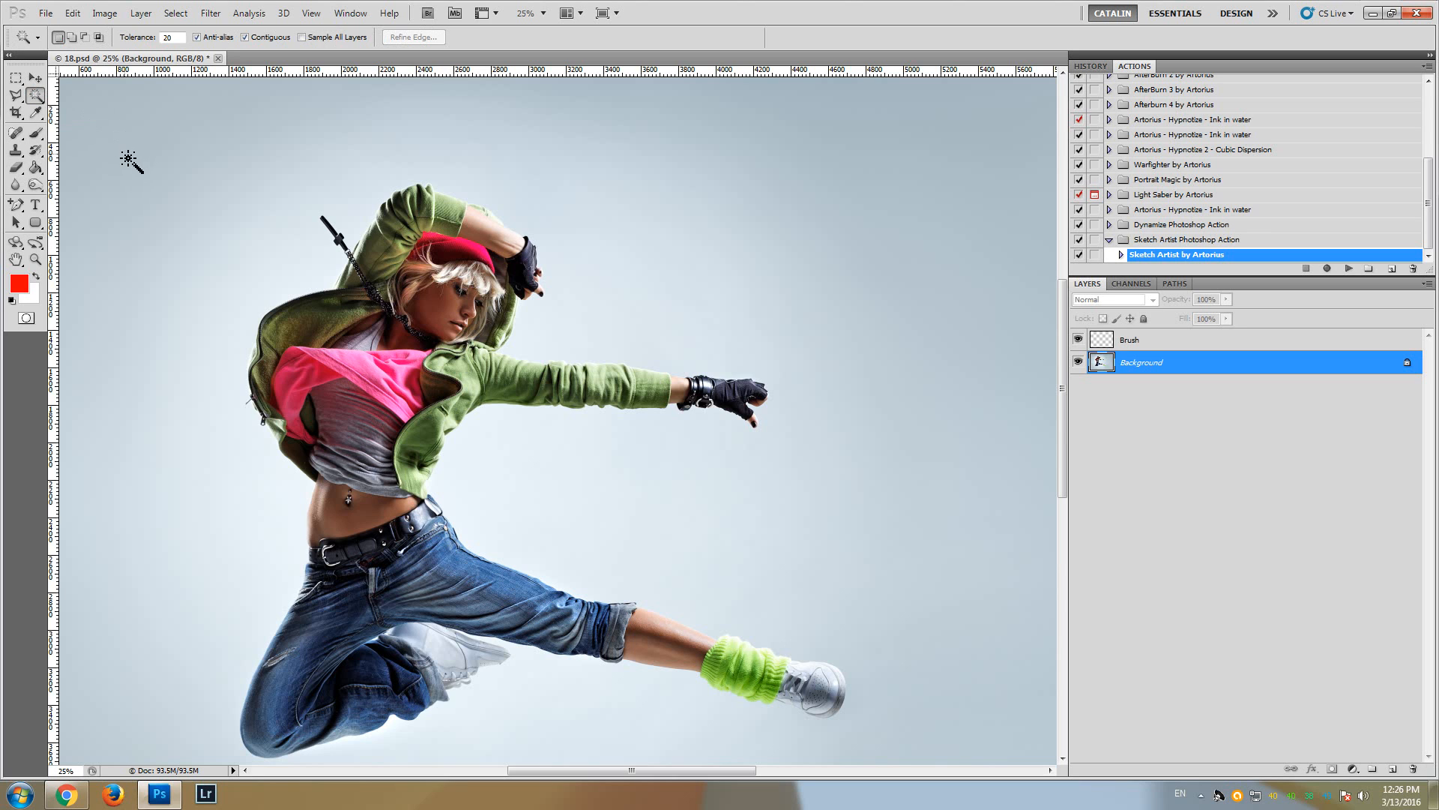
pyautogui.click(157, 169)
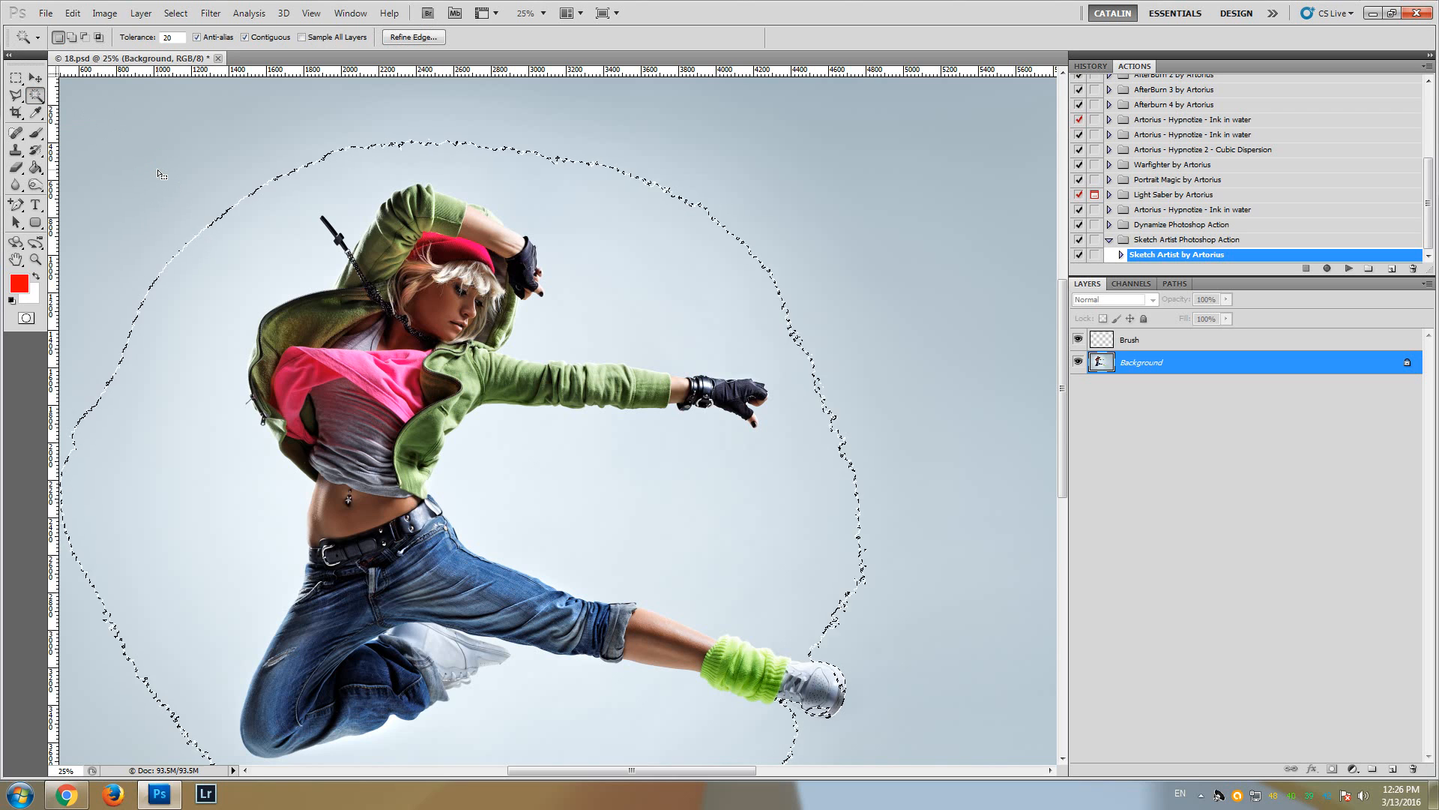
pyautogui.keyDown('shift'); pyautogui.click(229, 223); pyautogui.keyUp('shift')
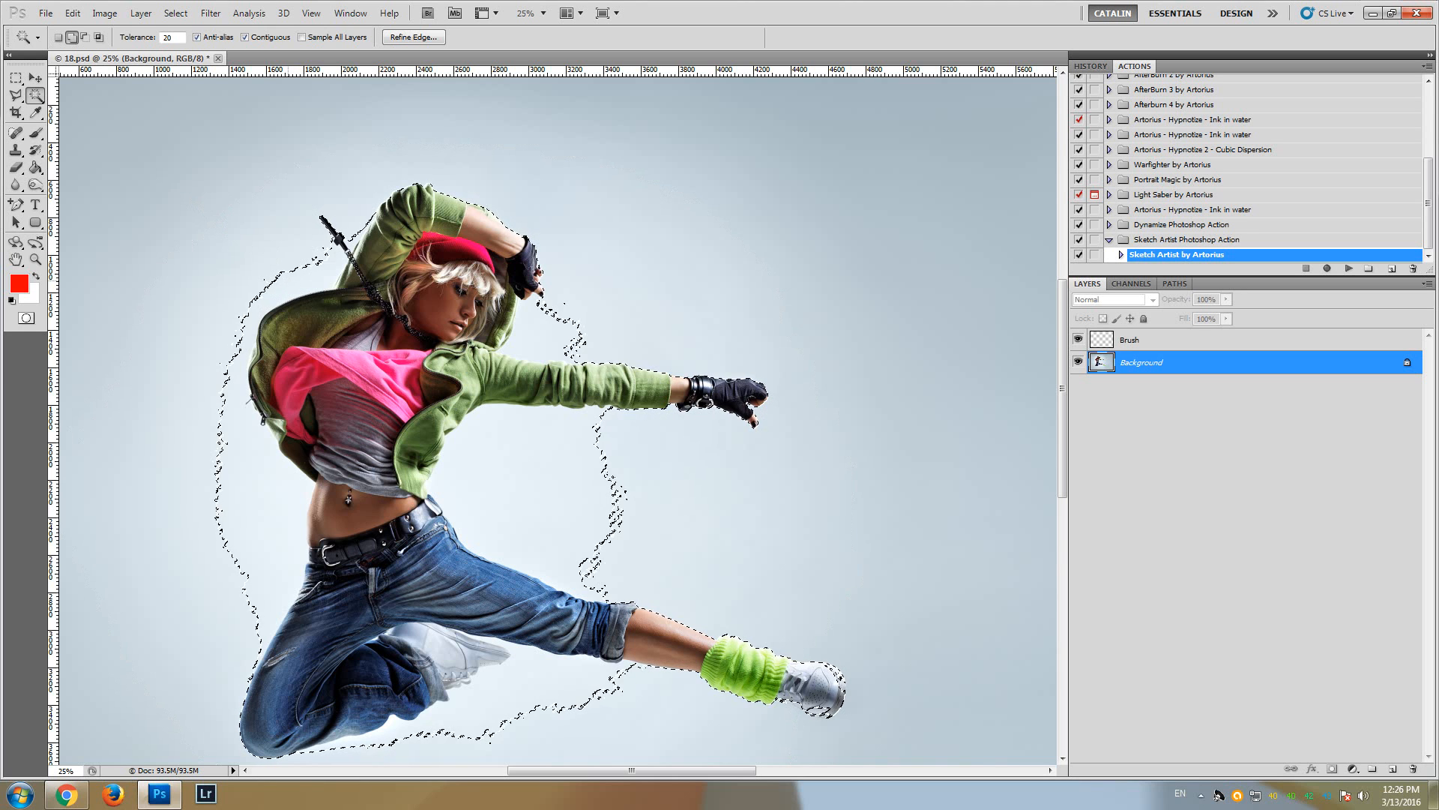
pyautogui.keyDown('shift'); pyautogui.click(292, 285); pyautogui.keyUp('shift')
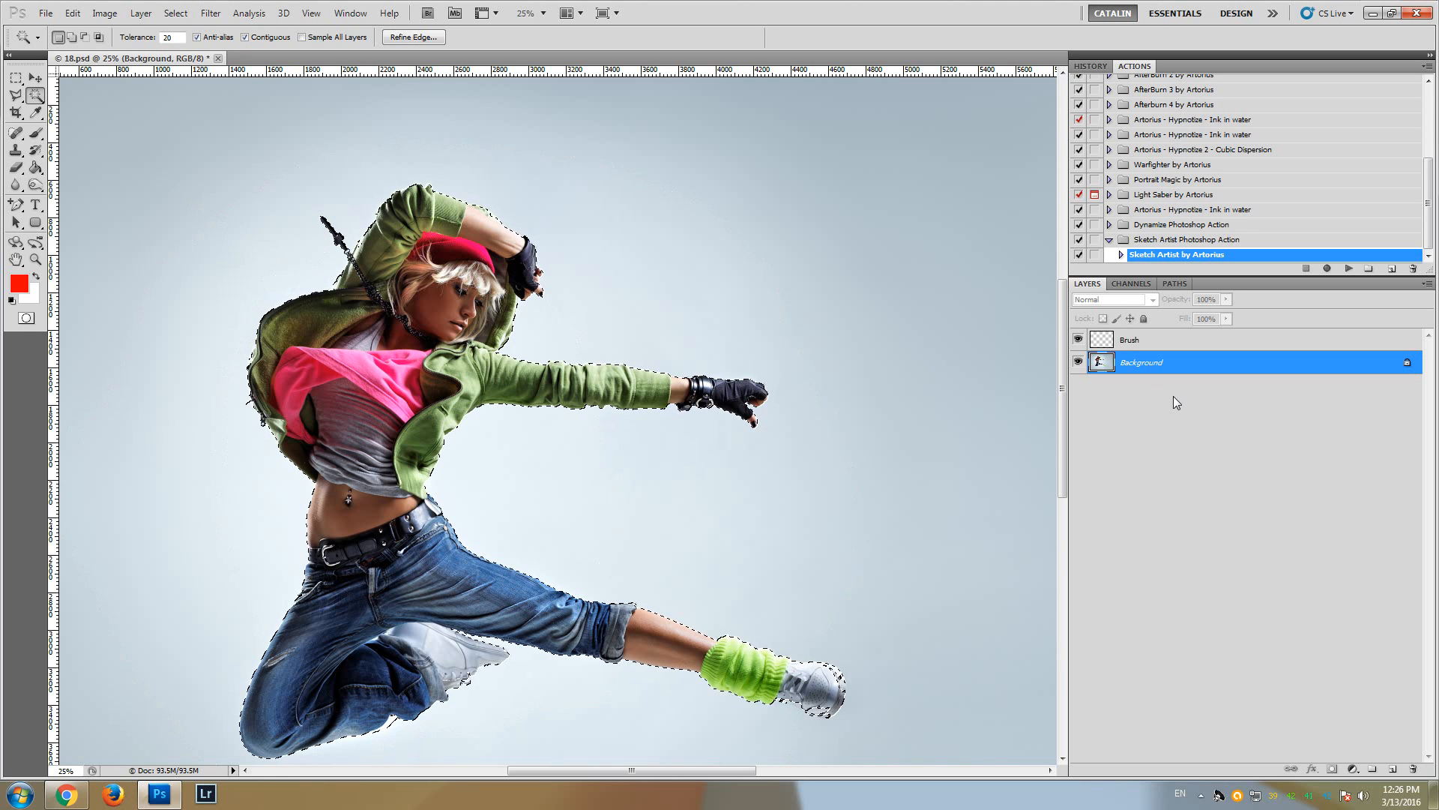
pyautogui.moveTo(1061, 364)
pyautogui.mouseDown()
pyautogui.moveTo(1060, 315)
pyautogui.moveTo(1077, 371)
pyautogui.mouseUp()
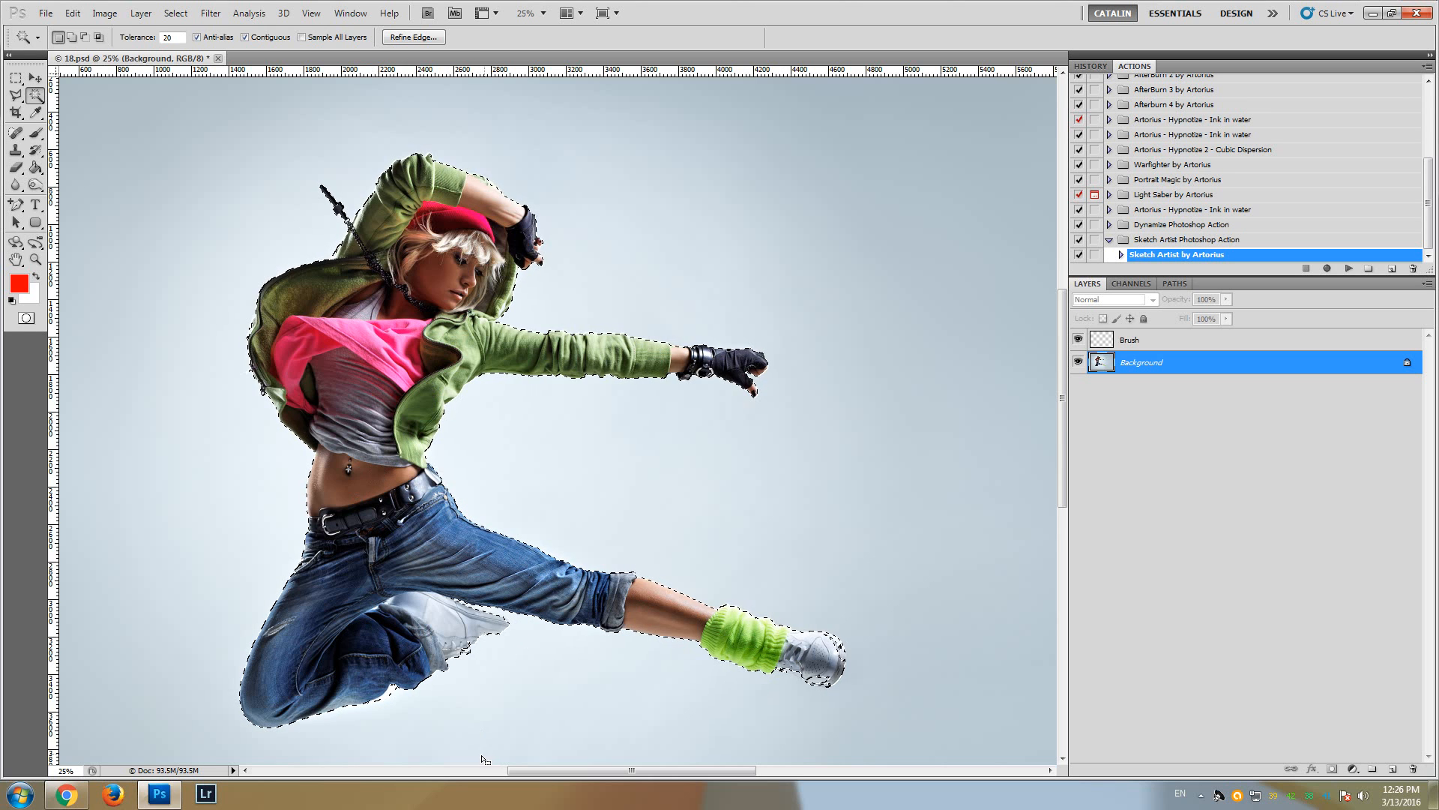
pyautogui.press('shift')
# Invert the selection to the dancer, fill it with the red foreground colour on the Brush layer, and deselect
pyautogui.click(177, 14)
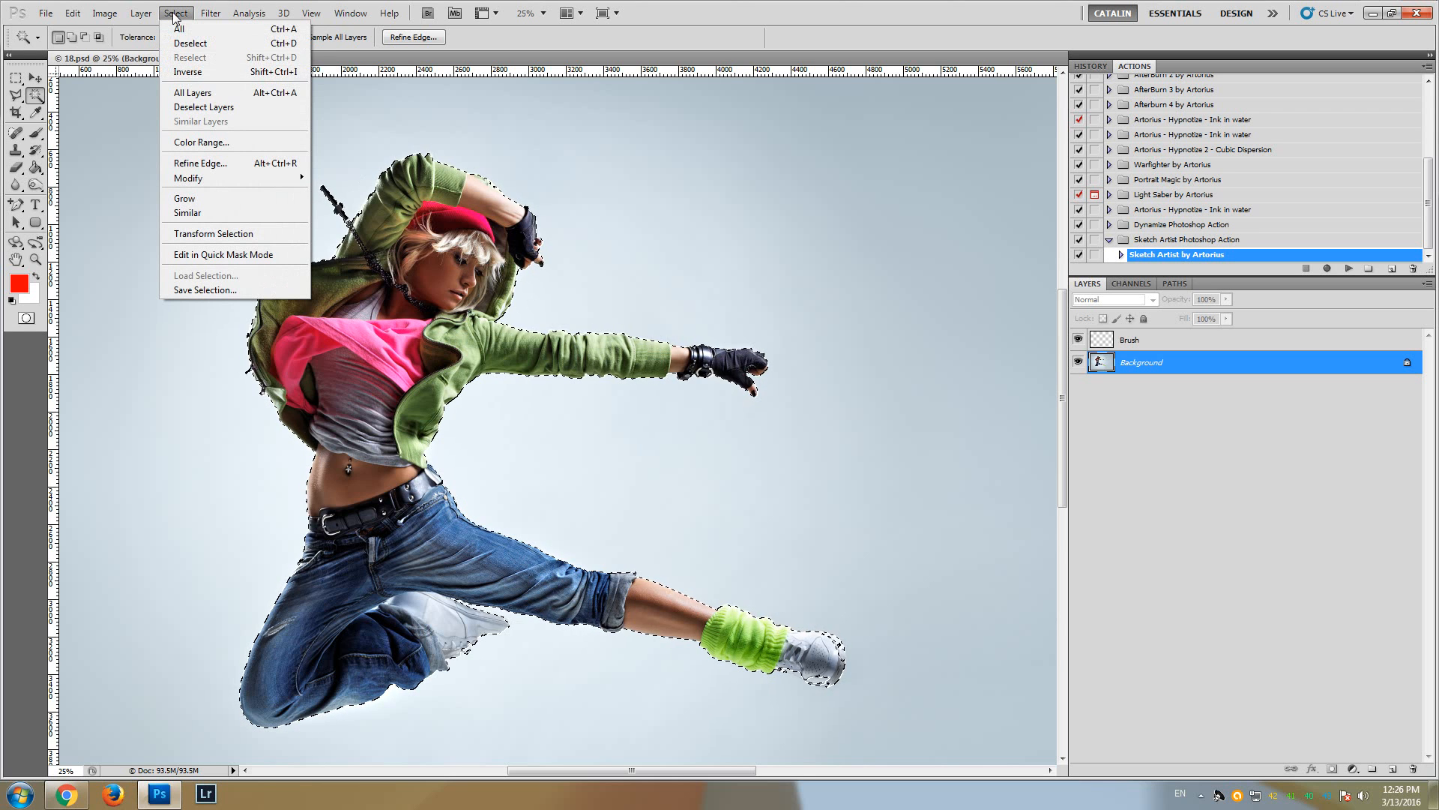
pyautogui.click(193, 72)
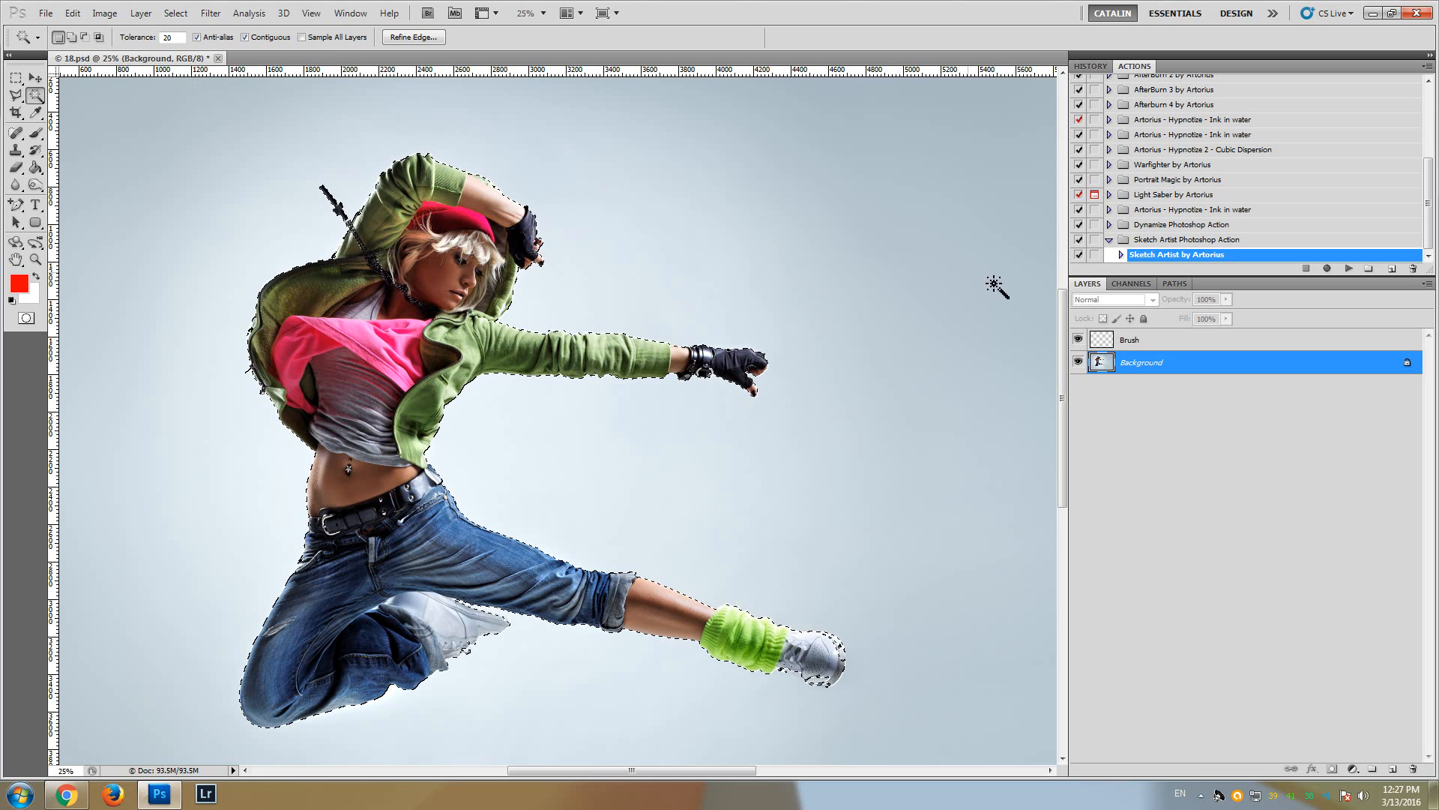
pyautogui.click(1131, 344)
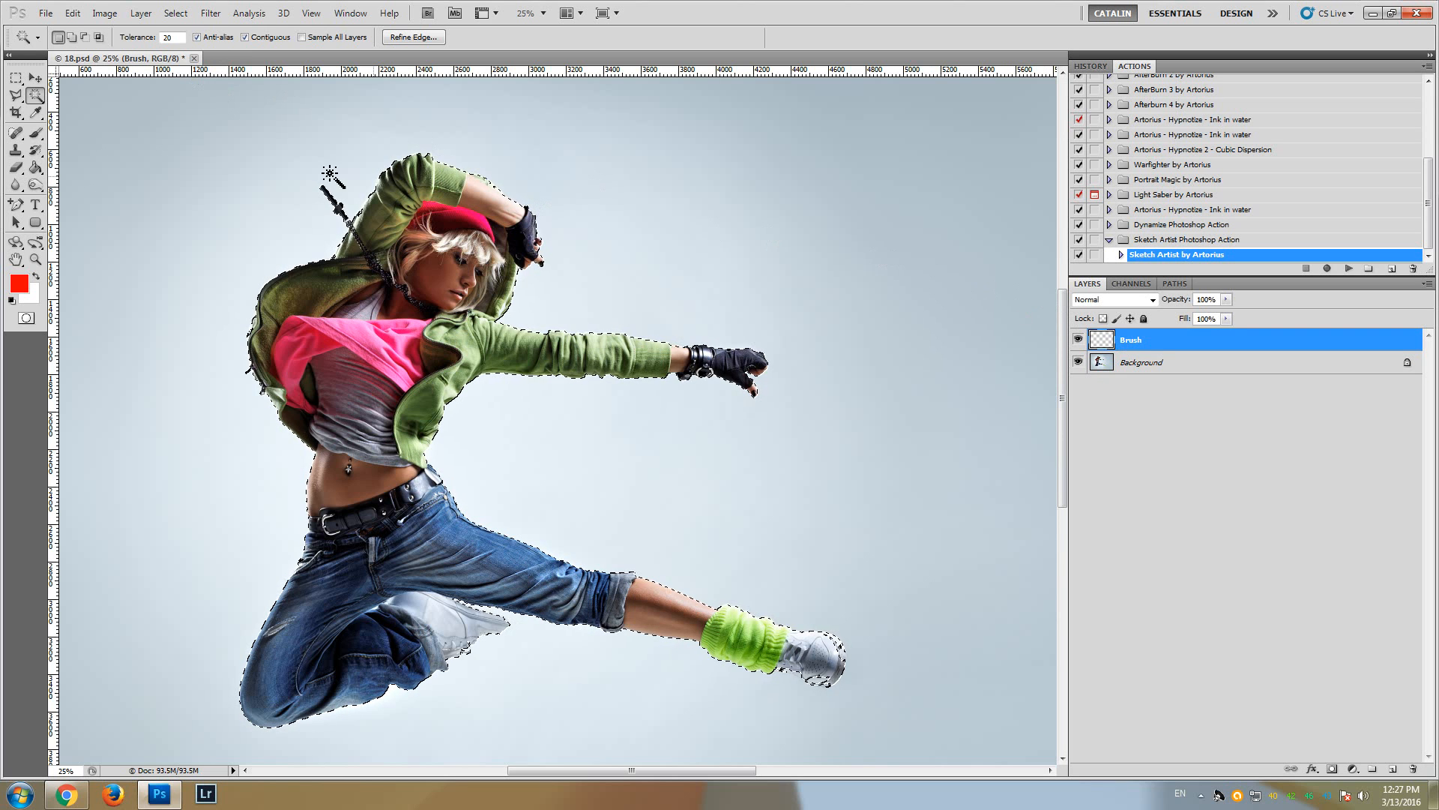
pyautogui.click(35, 169)
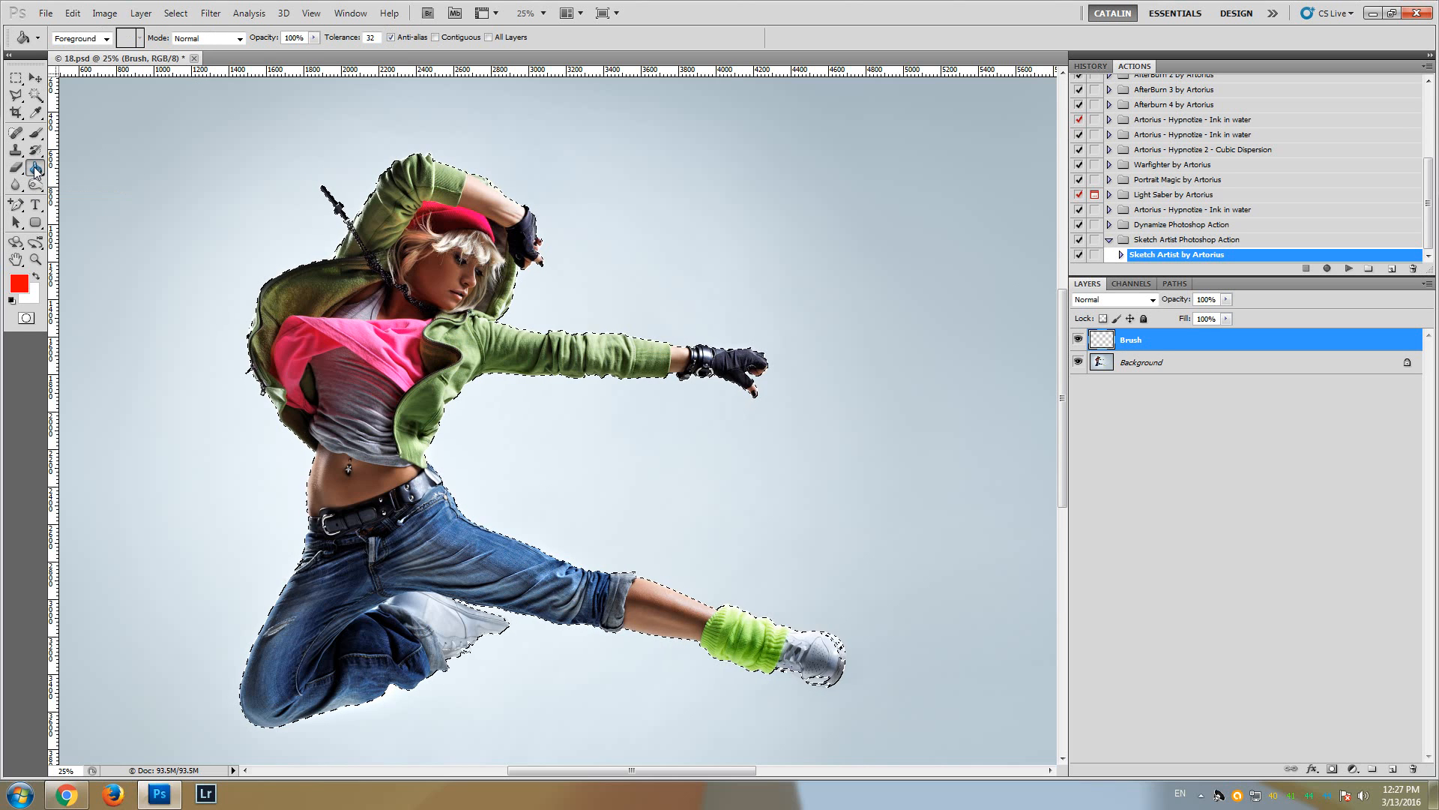
pyautogui.click(342, 307)
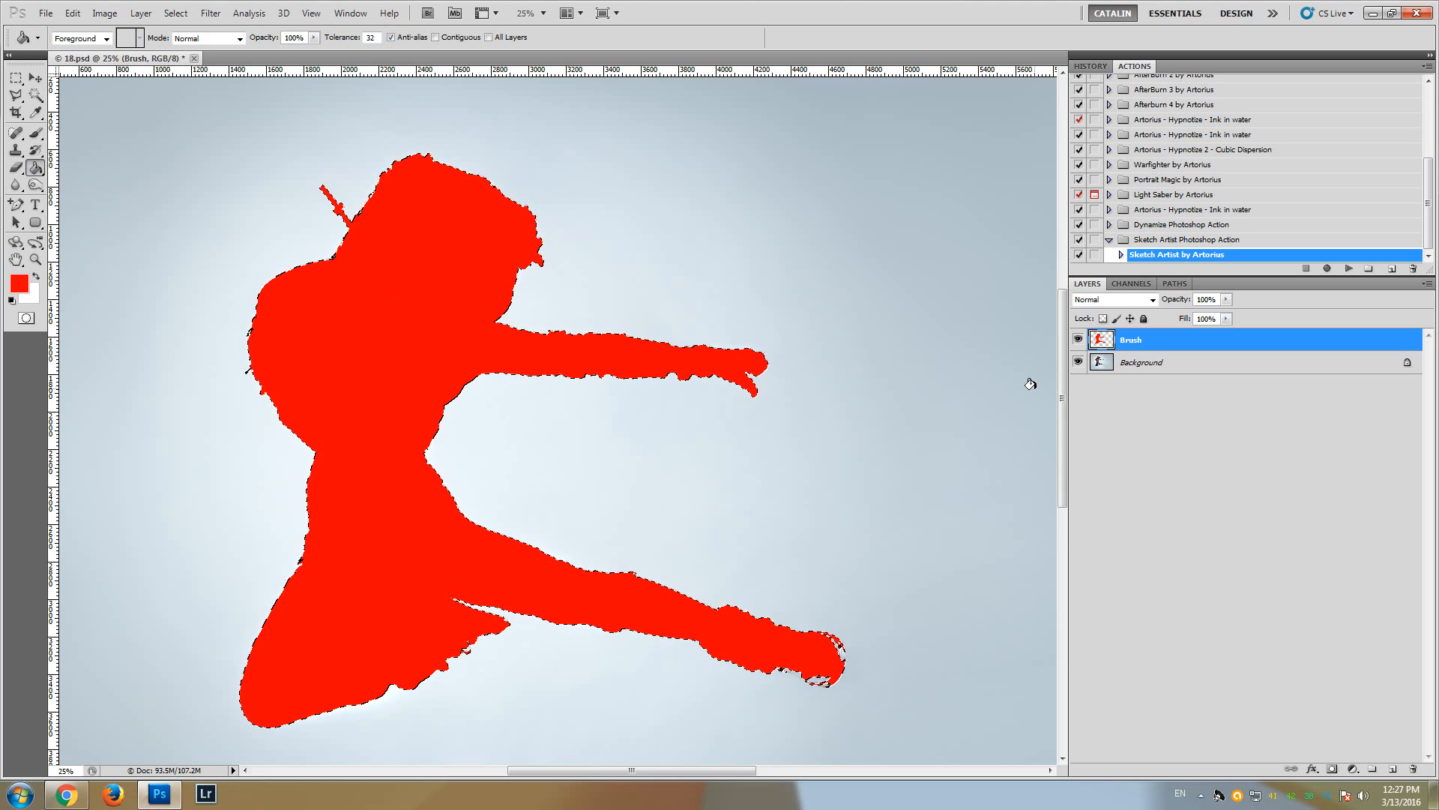
pyautogui.hotkey('ctrl', 'd')
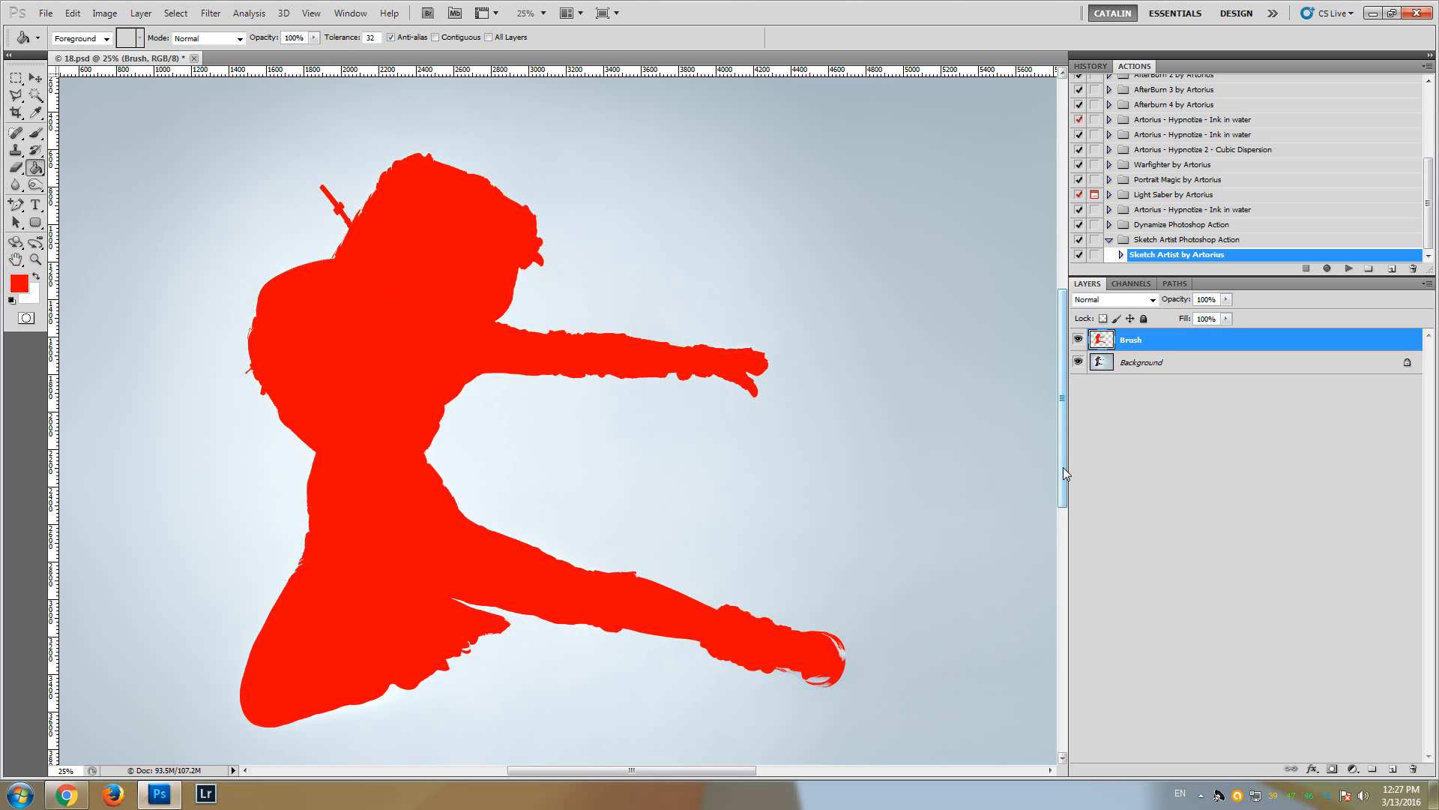
# Paint over the gaps in the red fill on the shoe of the dancer's extended leg with the 170 px brush
pyautogui.moveTo(1063, 466); pyautogui.dragTo(1060, 501)
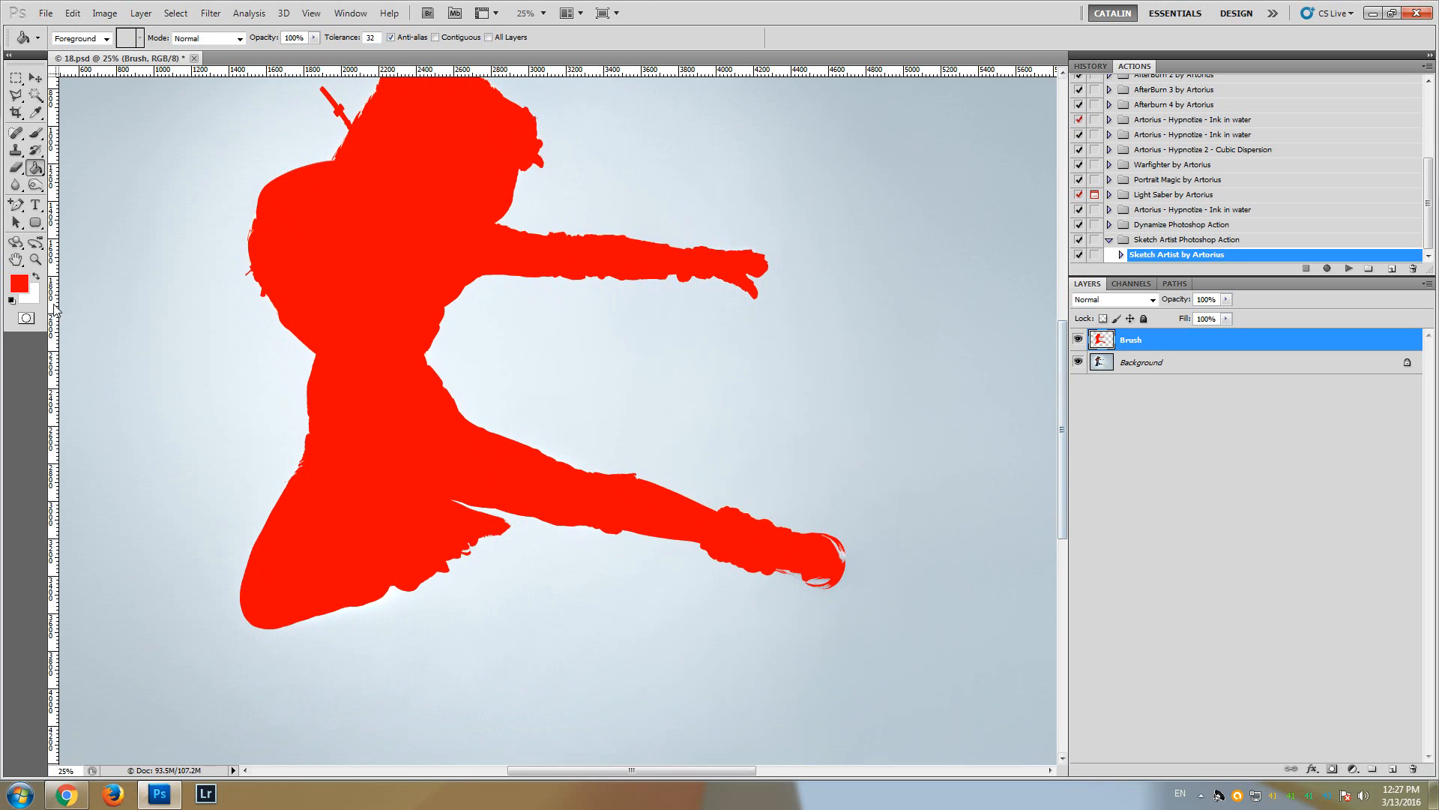
pyautogui.click(34, 260)
pyautogui.click(879, 594)
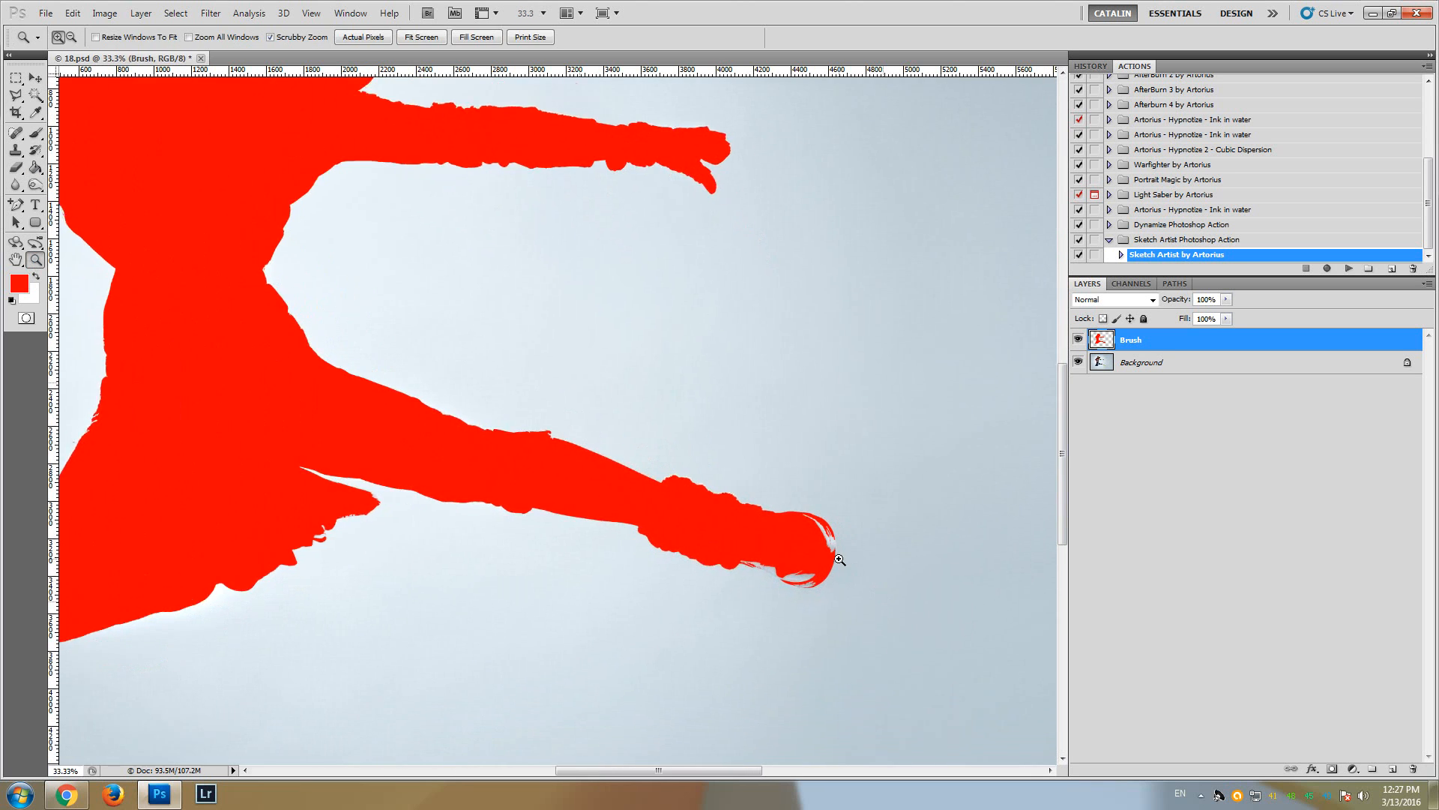
pyautogui.click(796, 512)
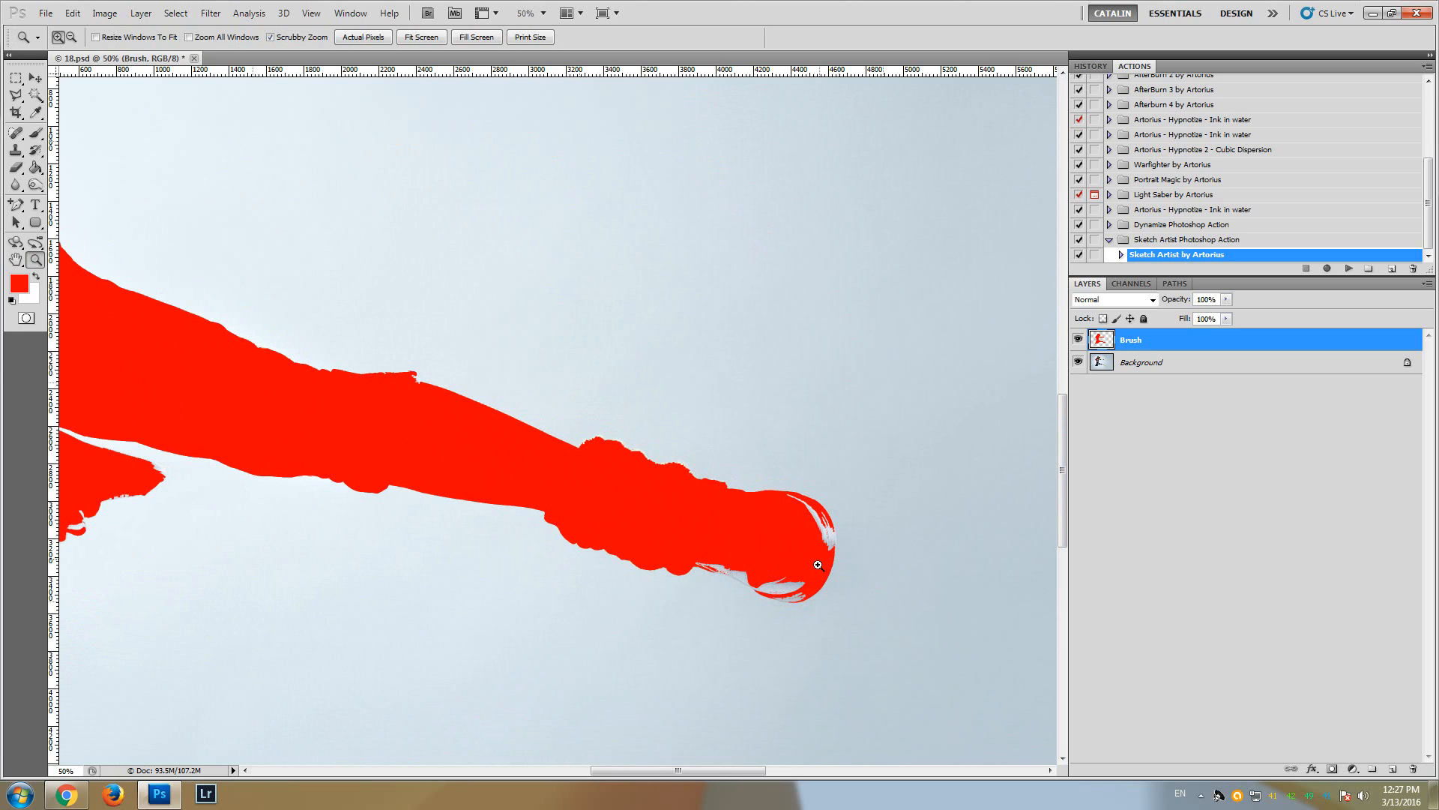
pyautogui.click(39, 135)
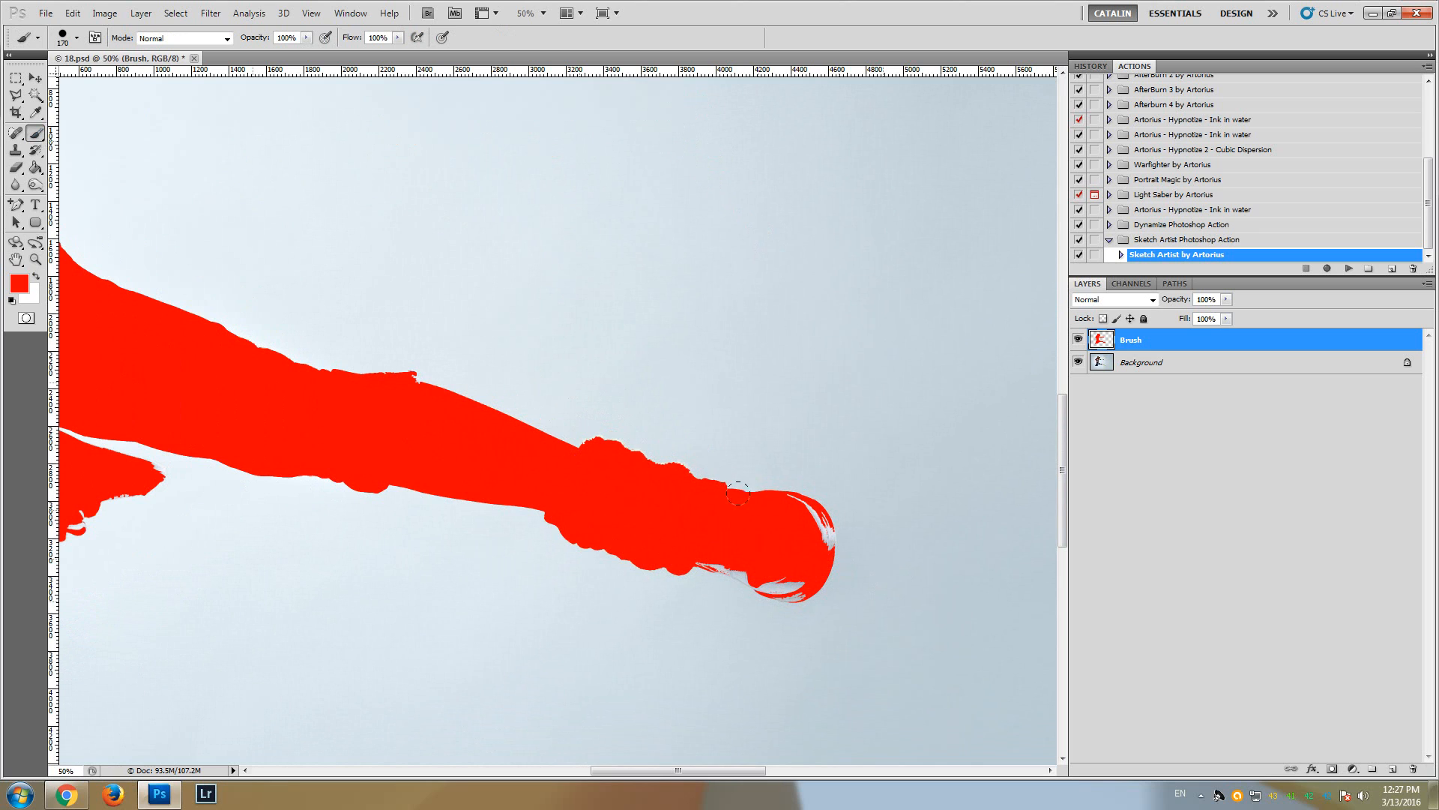
pyautogui.moveTo(766, 503)
pyautogui.mouseDown()
pyautogui.moveTo(821, 525)
pyautogui.moveTo(780, 518)
pyautogui.moveTo(769, 549)
pyautogui.moveTo(708, 520)
pyautogui.mouseUp()
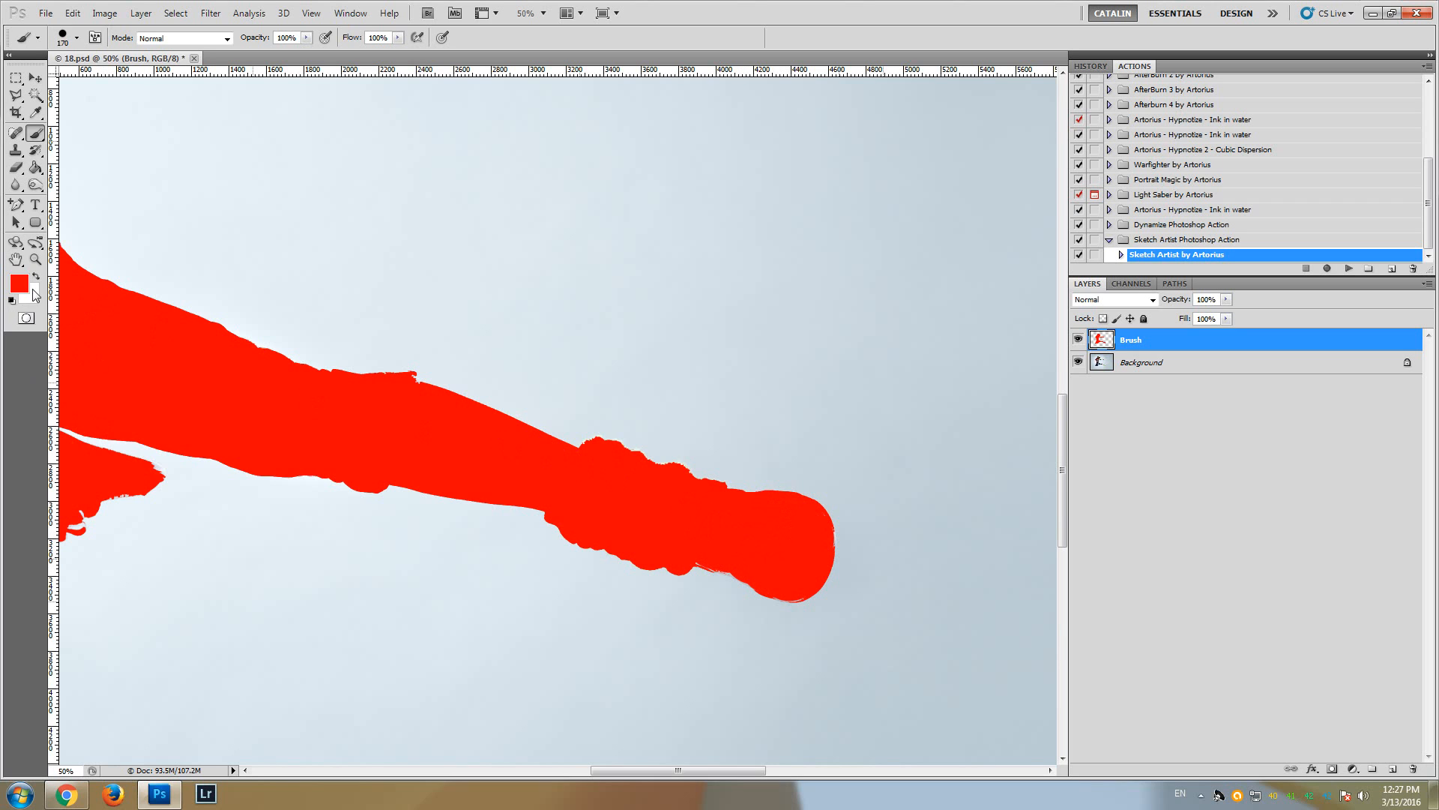
# Draw a rectangular marquee around the whole red silhouette, leaving the stray red marks at the canvas's upper edge outside it
pyautogui.click(35, 259)
pyautogui.keyDown('alt'); pyautogui.click(255, 248); pyautogui.keyUp('alt')
pyautogui.keyDown('alt'); pyautogui.click(217, 235); pyautogui.keyUp('alt')
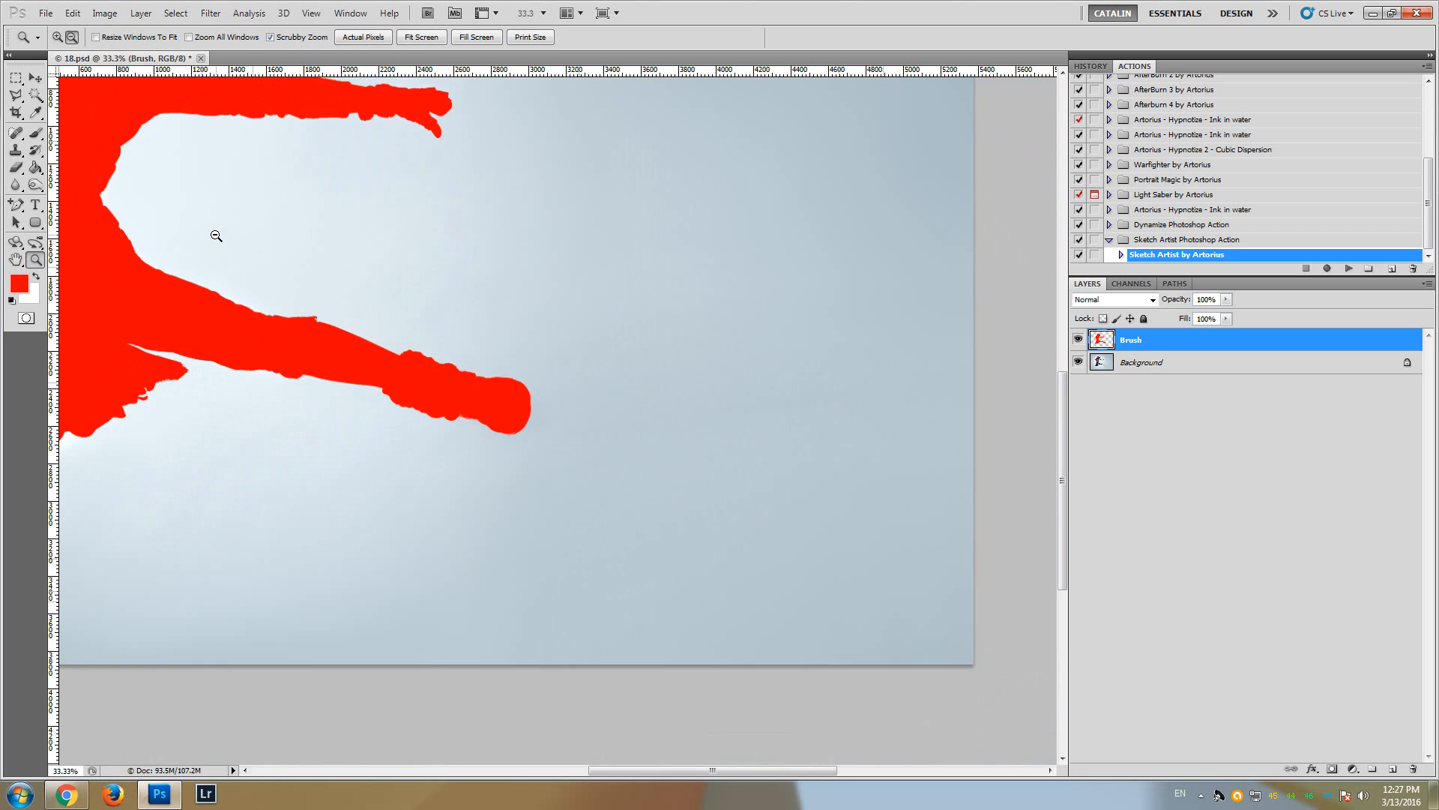
pyautogui.keyDown('alt'); pyautogui.click(196, 233); pyautogui.keyUp('alt')
pyautogui.click(341, 291)
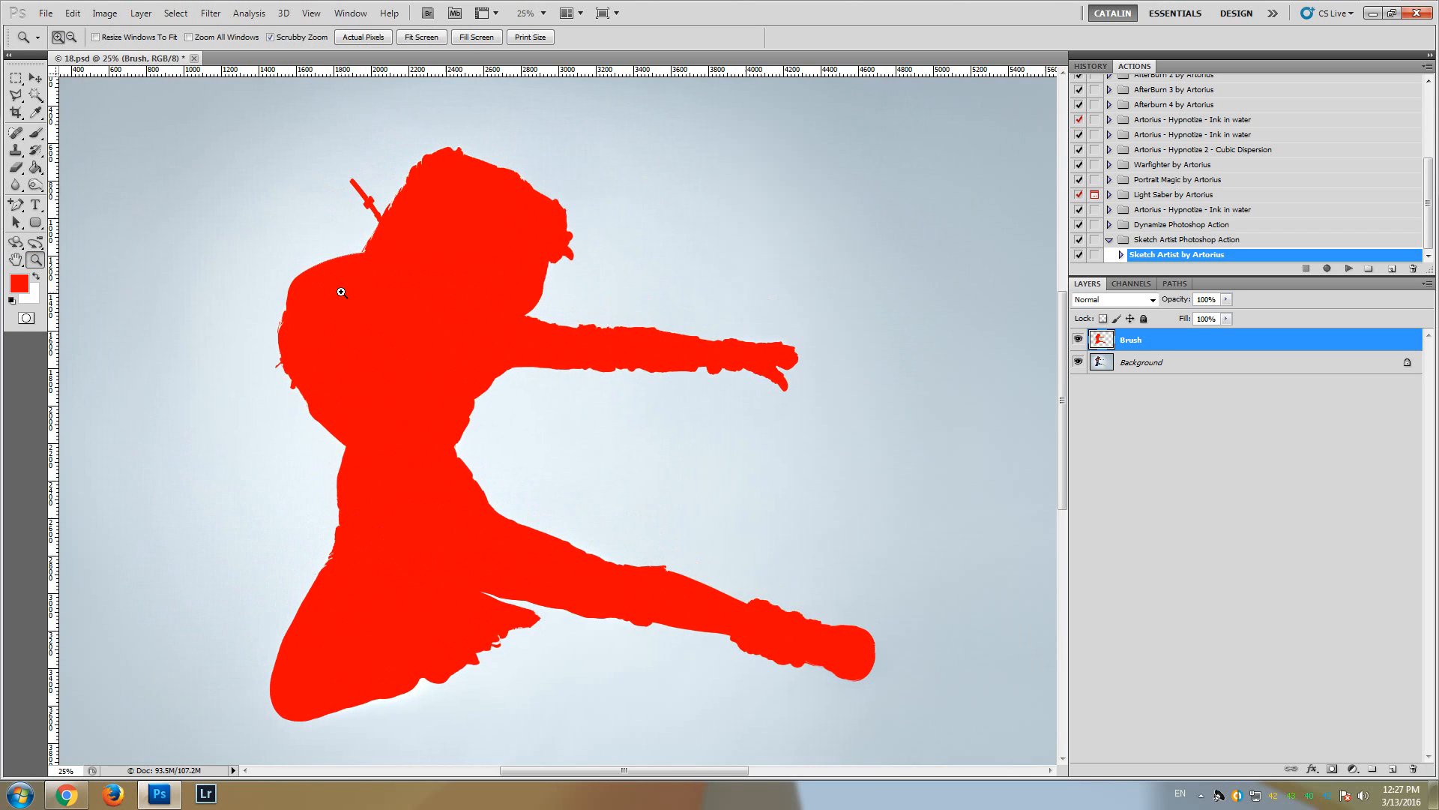
pyautogui.keyDown('alt'); pyautogui.click(491, 306); pyautogui.keyUp('alt')
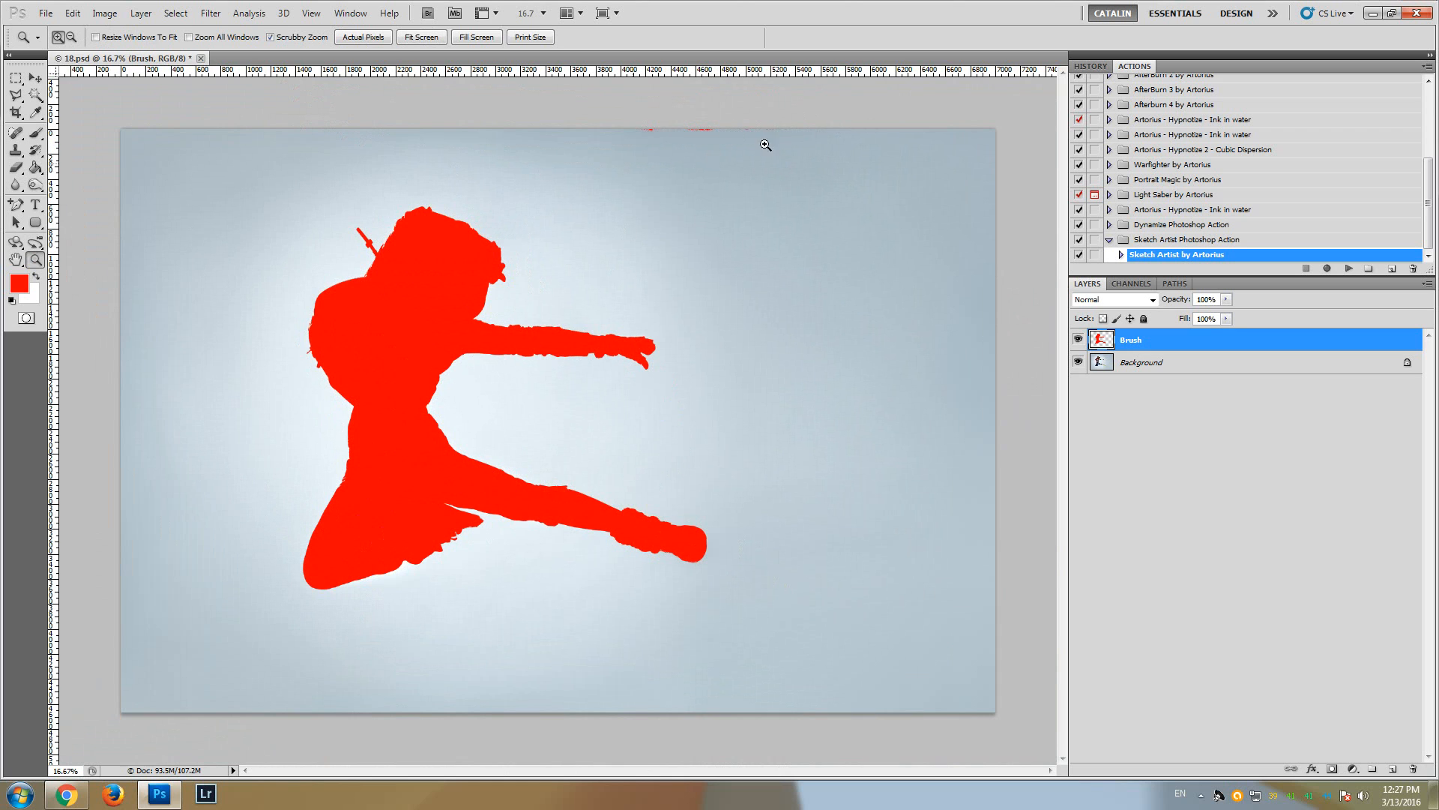
pyautogui.click(787, 126)
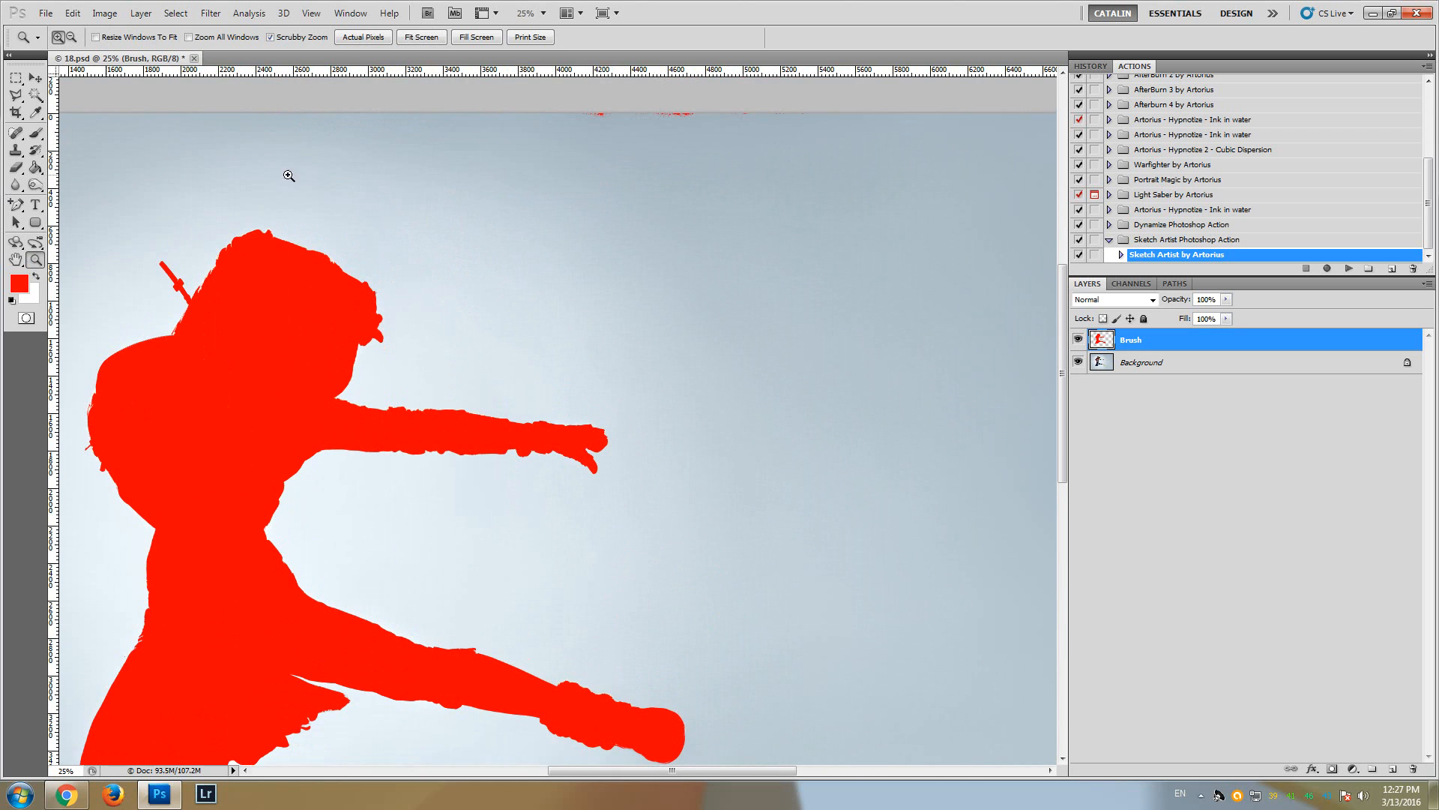
pyautogui.click(15, 78)
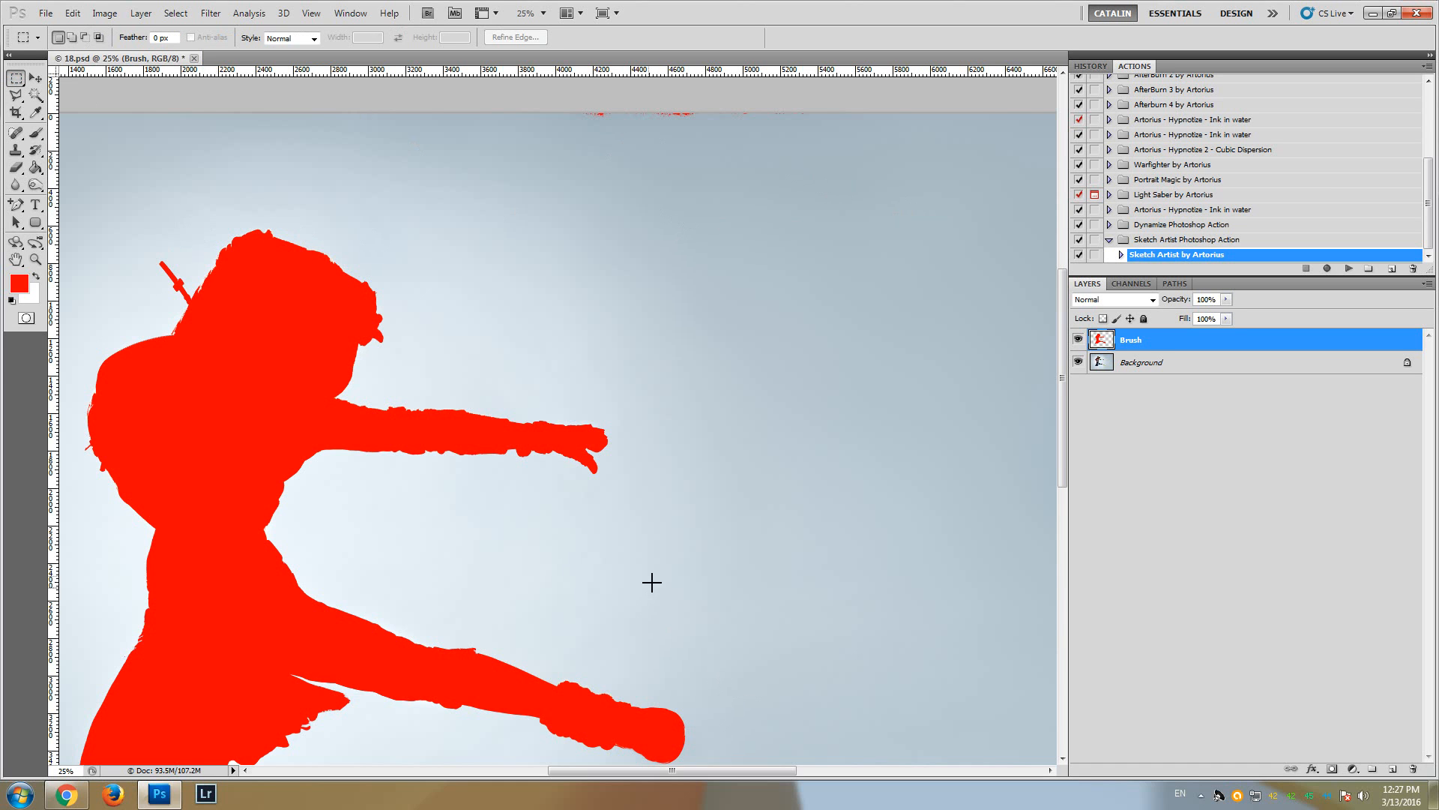
pyautogui.scroll(-1, 777, 232)
pyautogui.moveTo(279, 663); pyautogui.dragTo(108, 710)
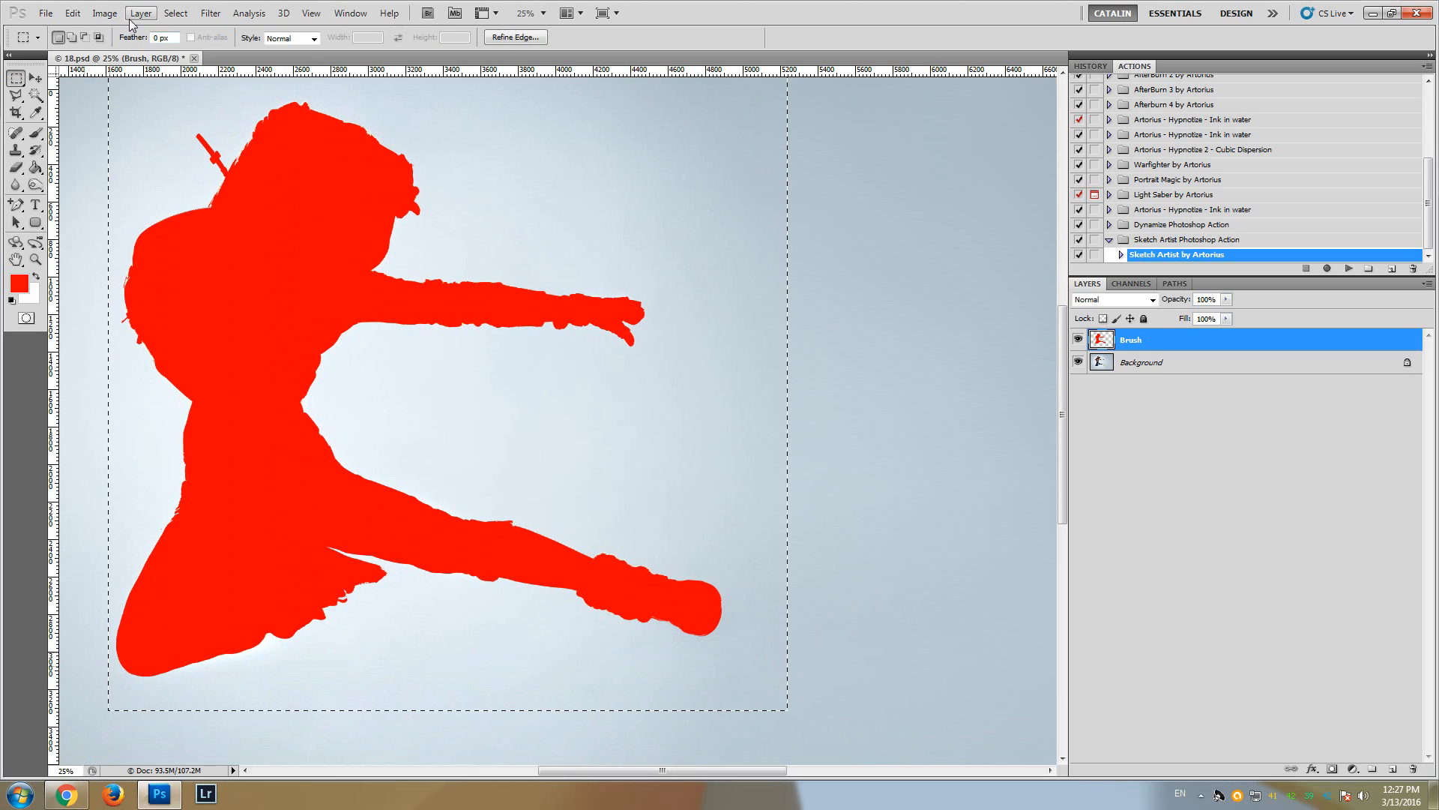
# Invert the rectangular selection, delete the stray red marks outside the silhouette, and deselect
pyautogui.click(175, 12)
pyautogui.click(200, 72)
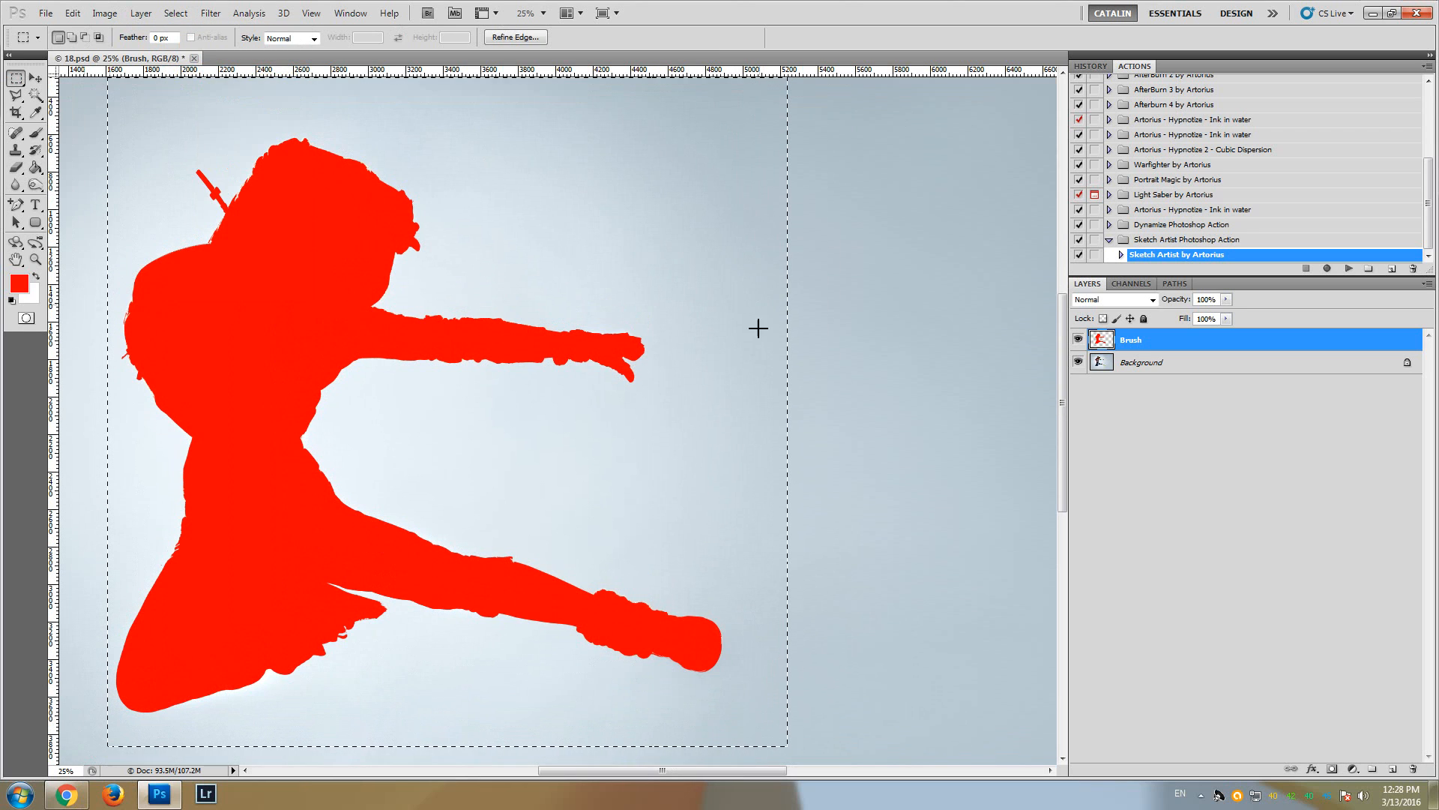
pyautogui.scroll(5, 932, 389)
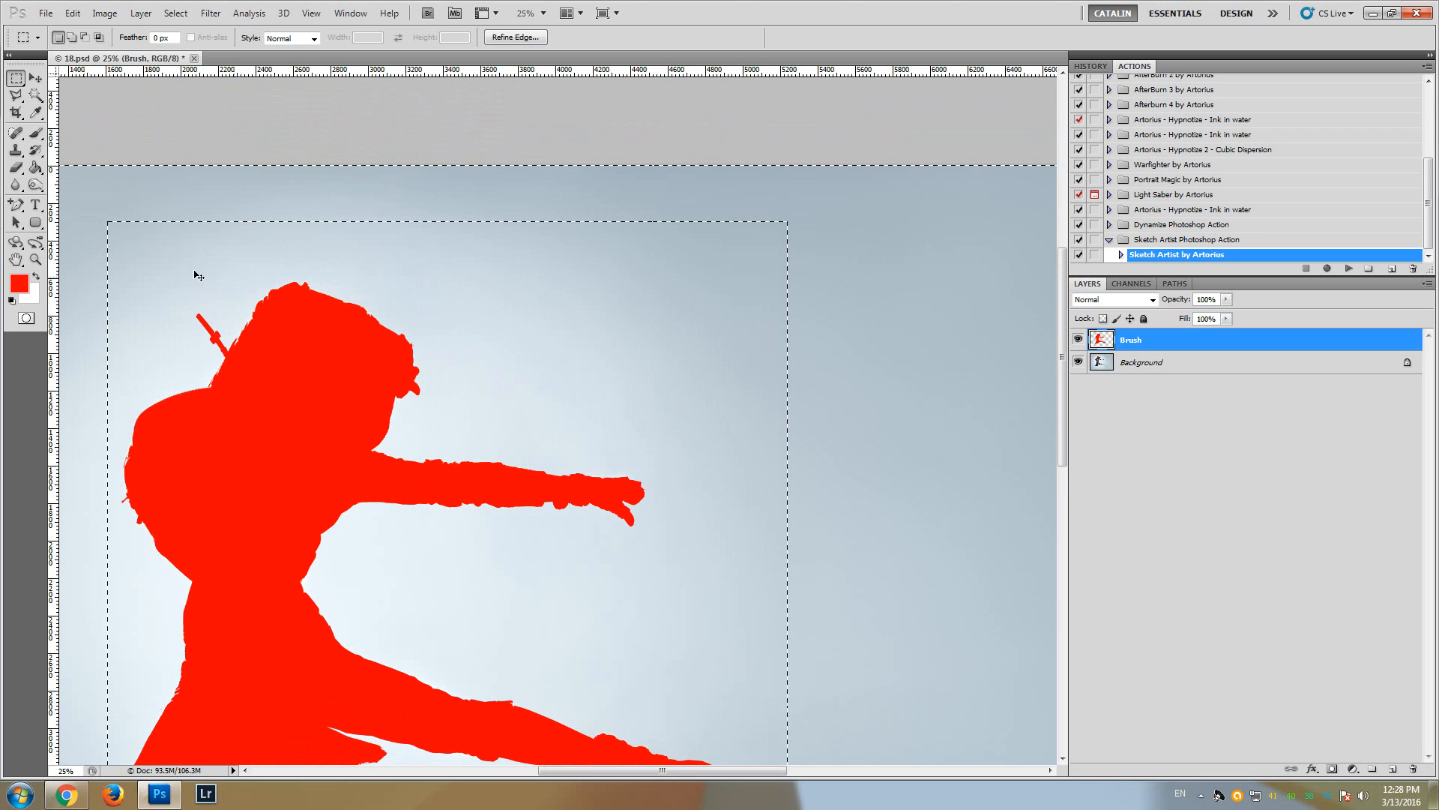
pyautogui.scroll(-1, 533, 730)
pyautogui.scroll(-3, 533, 731)
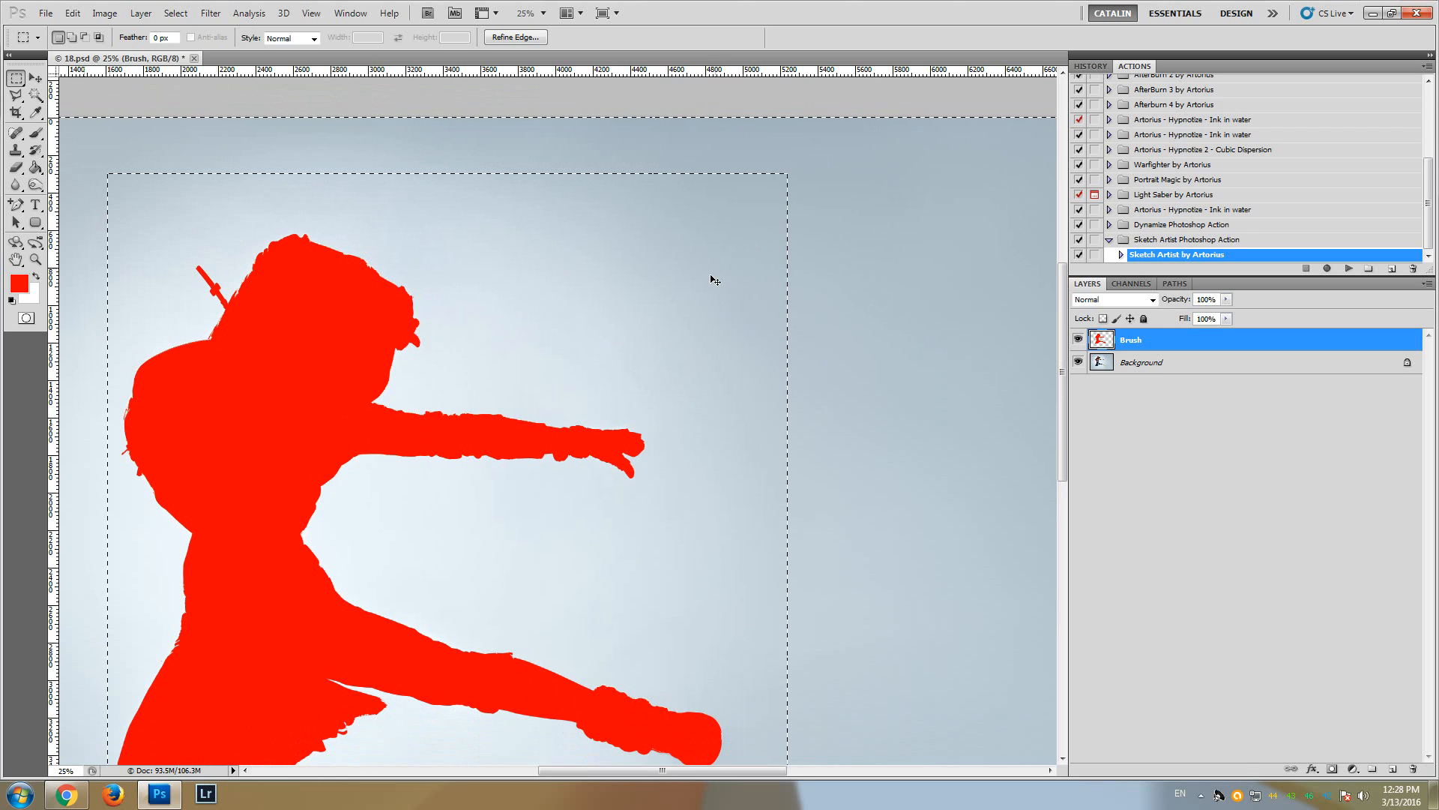
pyautogui.hotkey('ctrl', 'd')
pyautogui.scroll(-5, 711, 428)
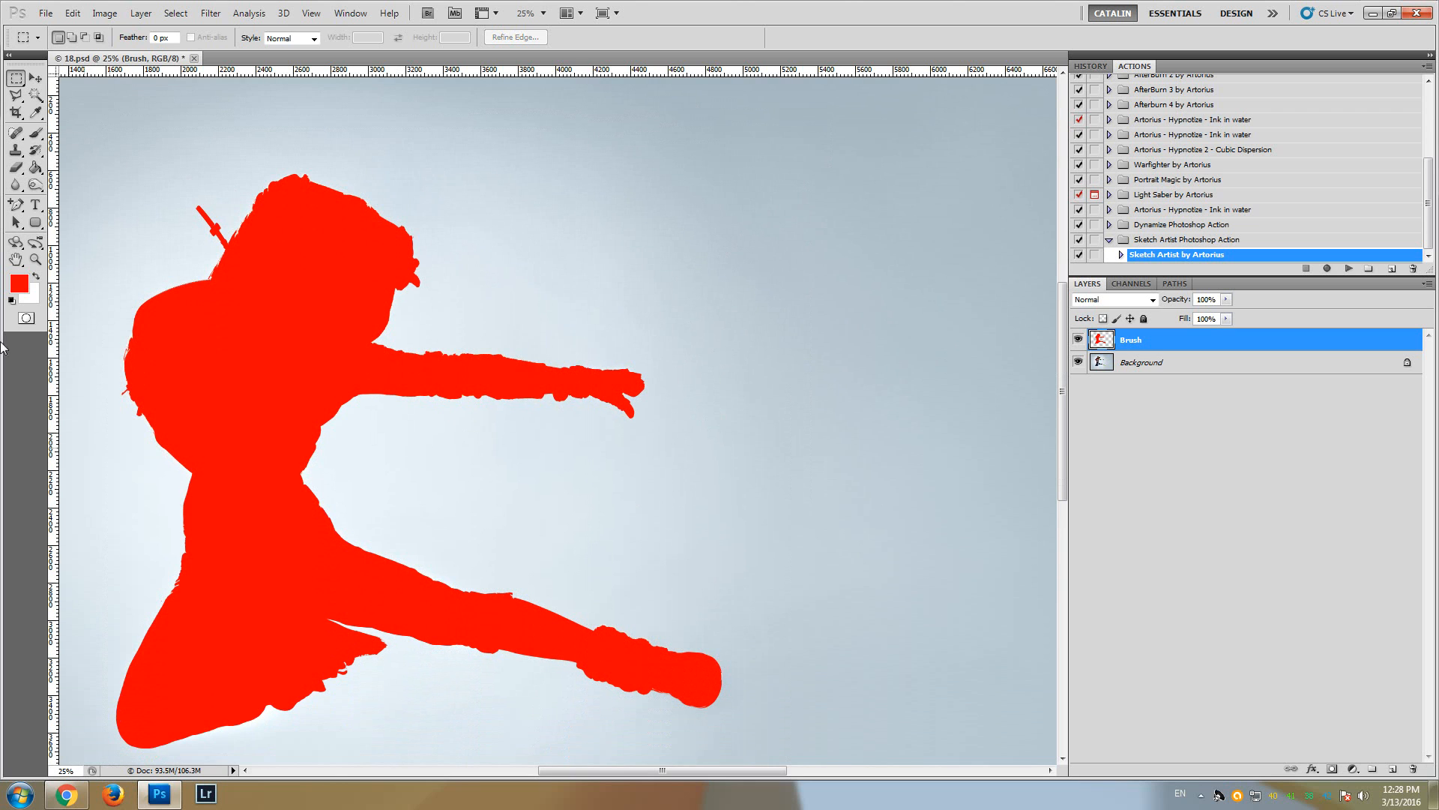
# Compare the red silhouette with the dancer photo beneath by hiding and showing the Brush layer
pyautogui.click(35, 260)
pyautogui.keyDown('alt'); pyautogui.click(290, 354); pyautogui.keyUp('alt')
pyautogui.click(381, 348)
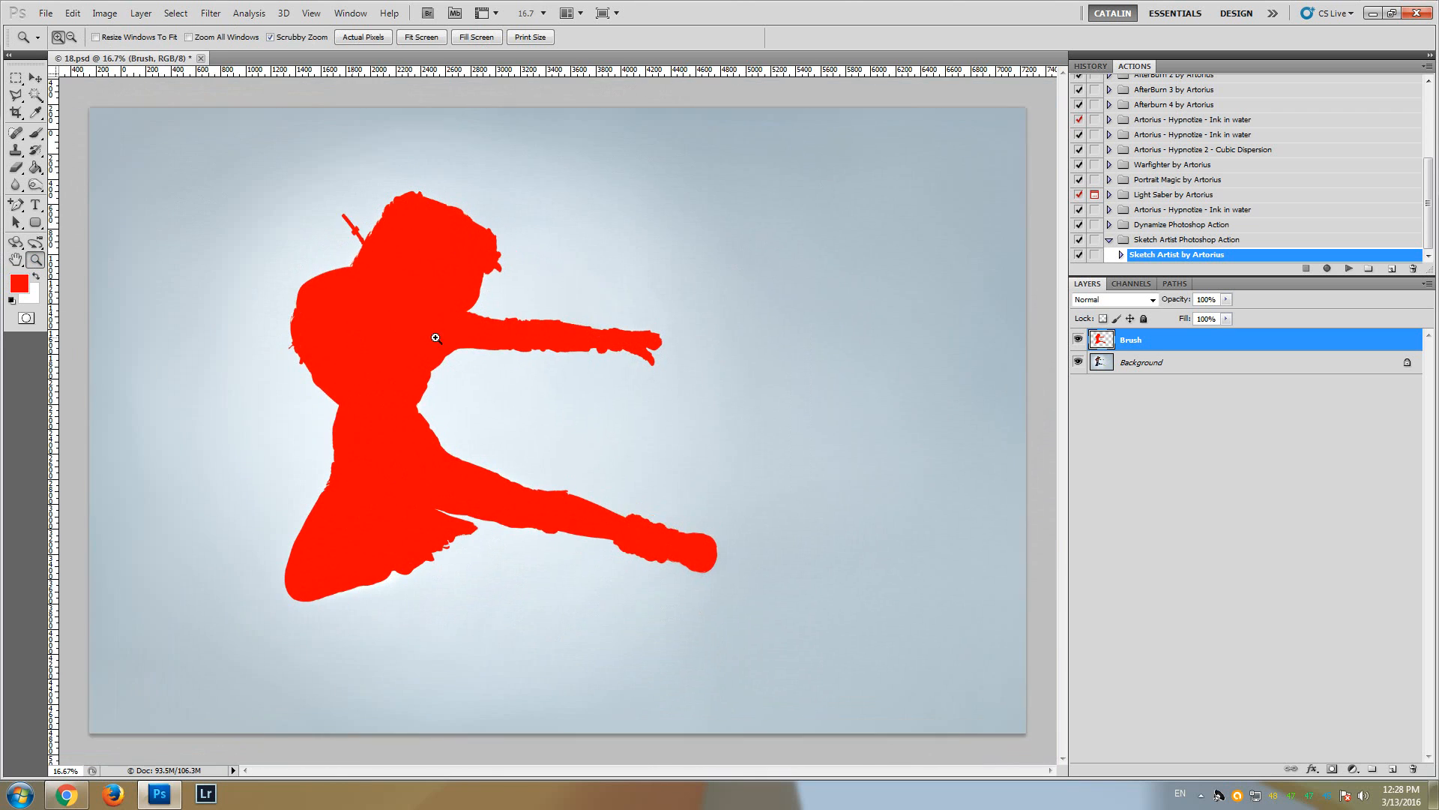
pyautogui.click(1078, 340)
pyautogui.click(1079, 339)
pyautogui.click(1078, 340)
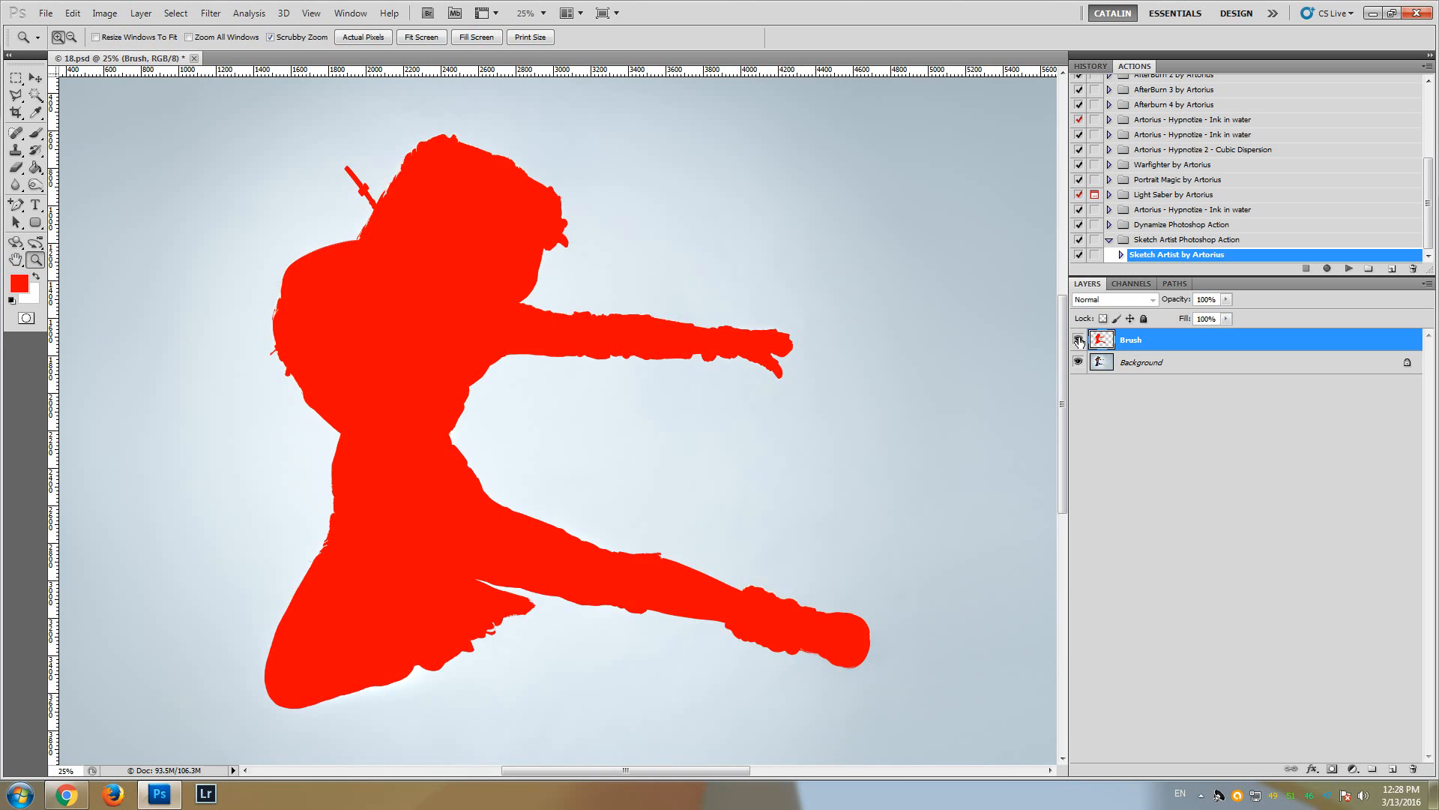
pyautogui.click(1079, 340)
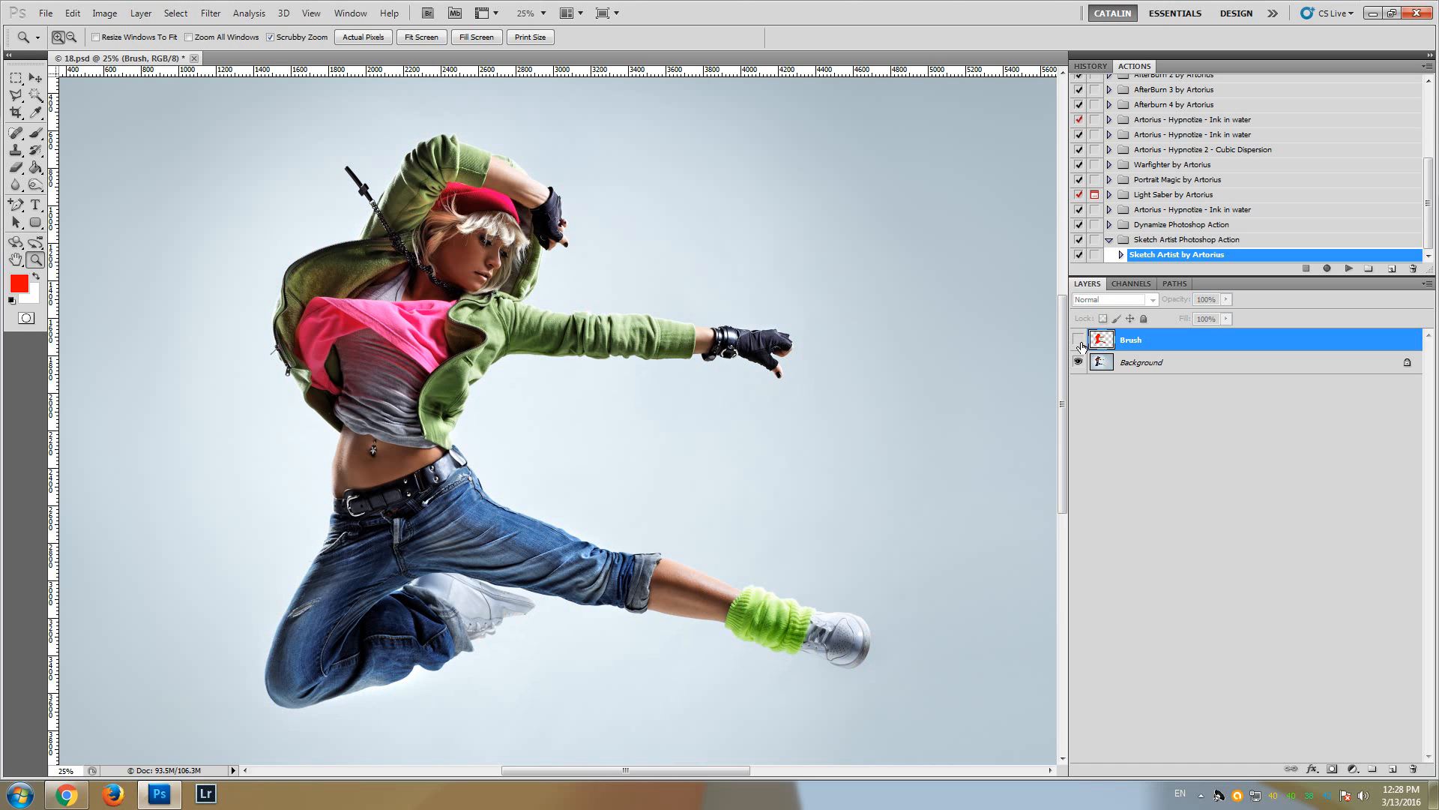
pyautogui.click(1078, 340)
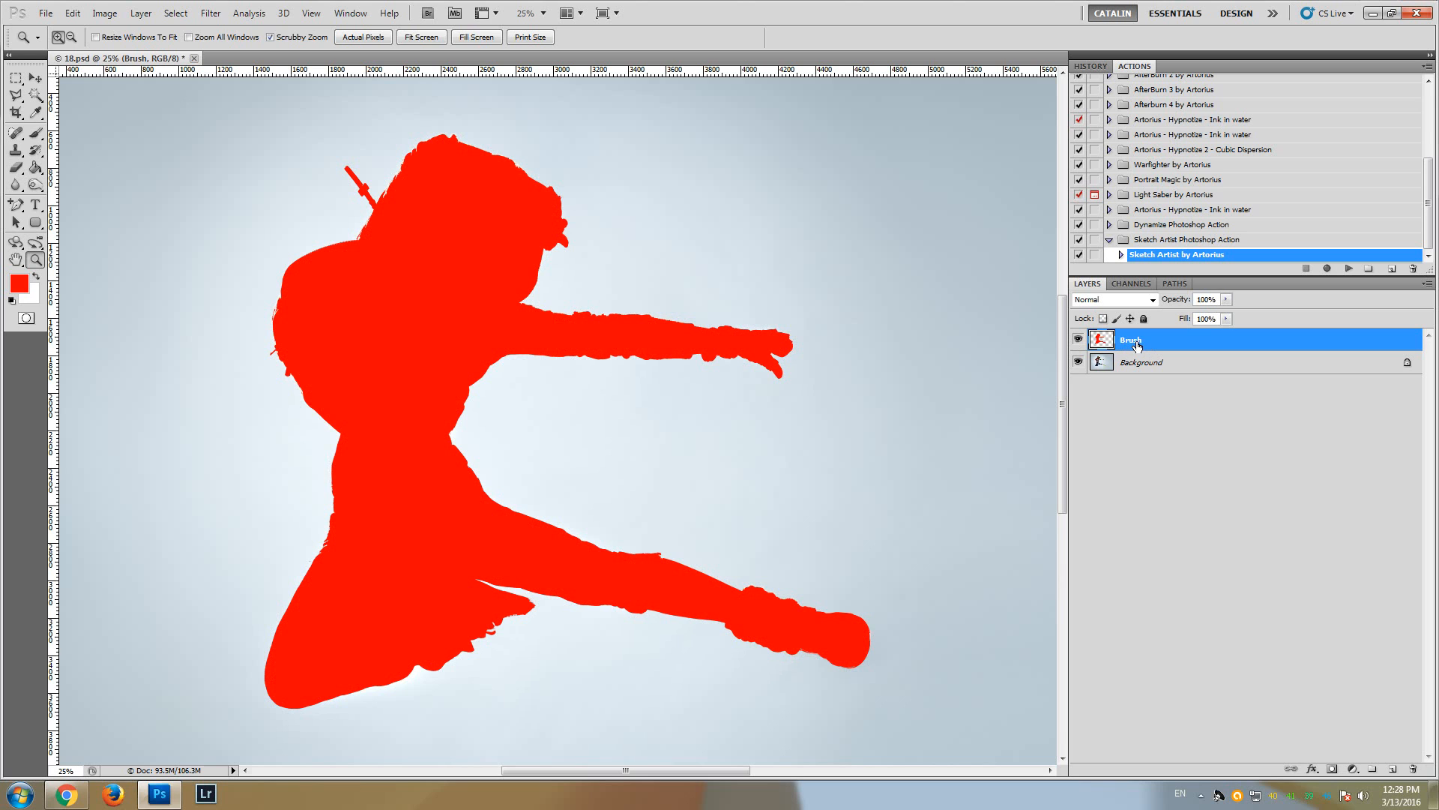
pyautogui.click(1079, 339)
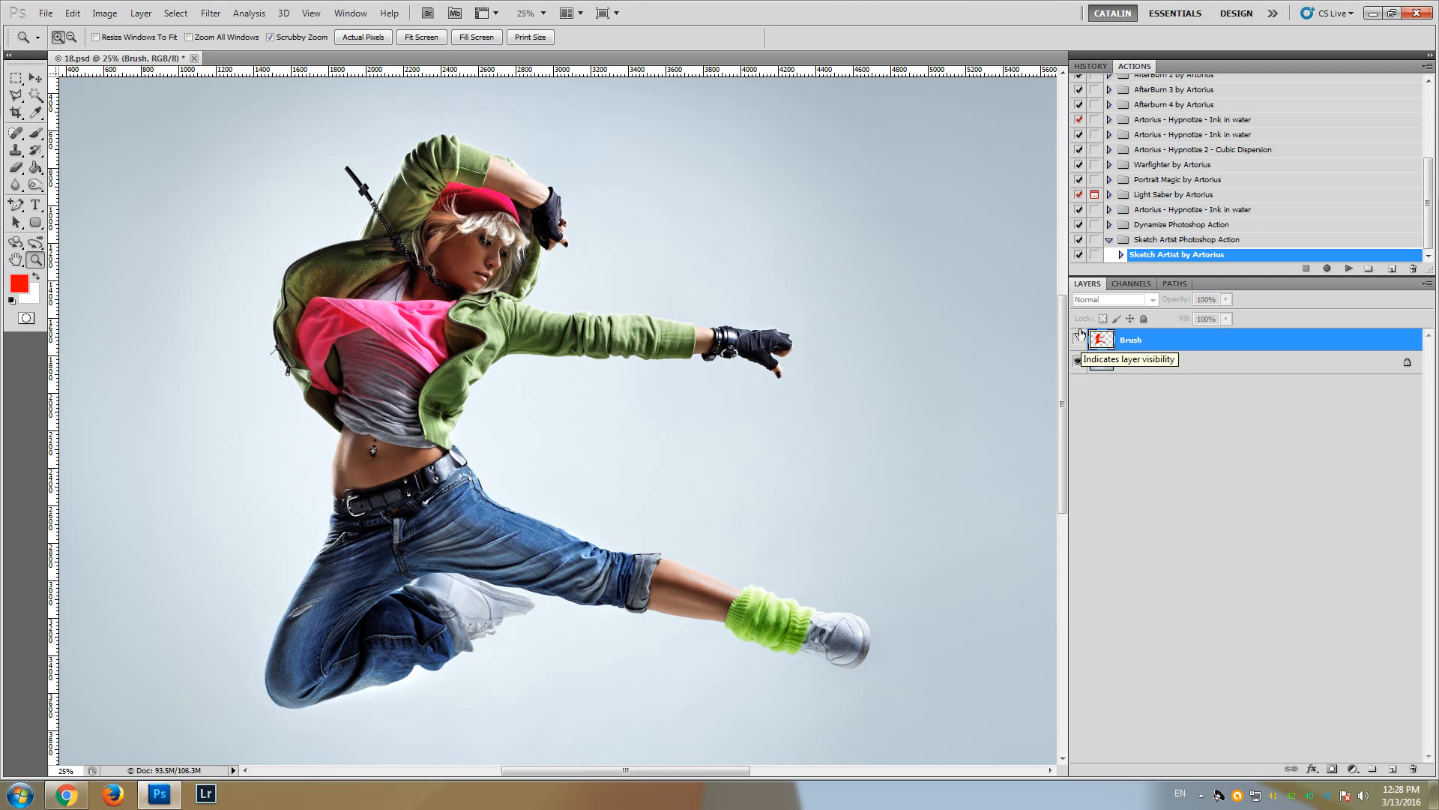
pyautogui.click(1079, 339)
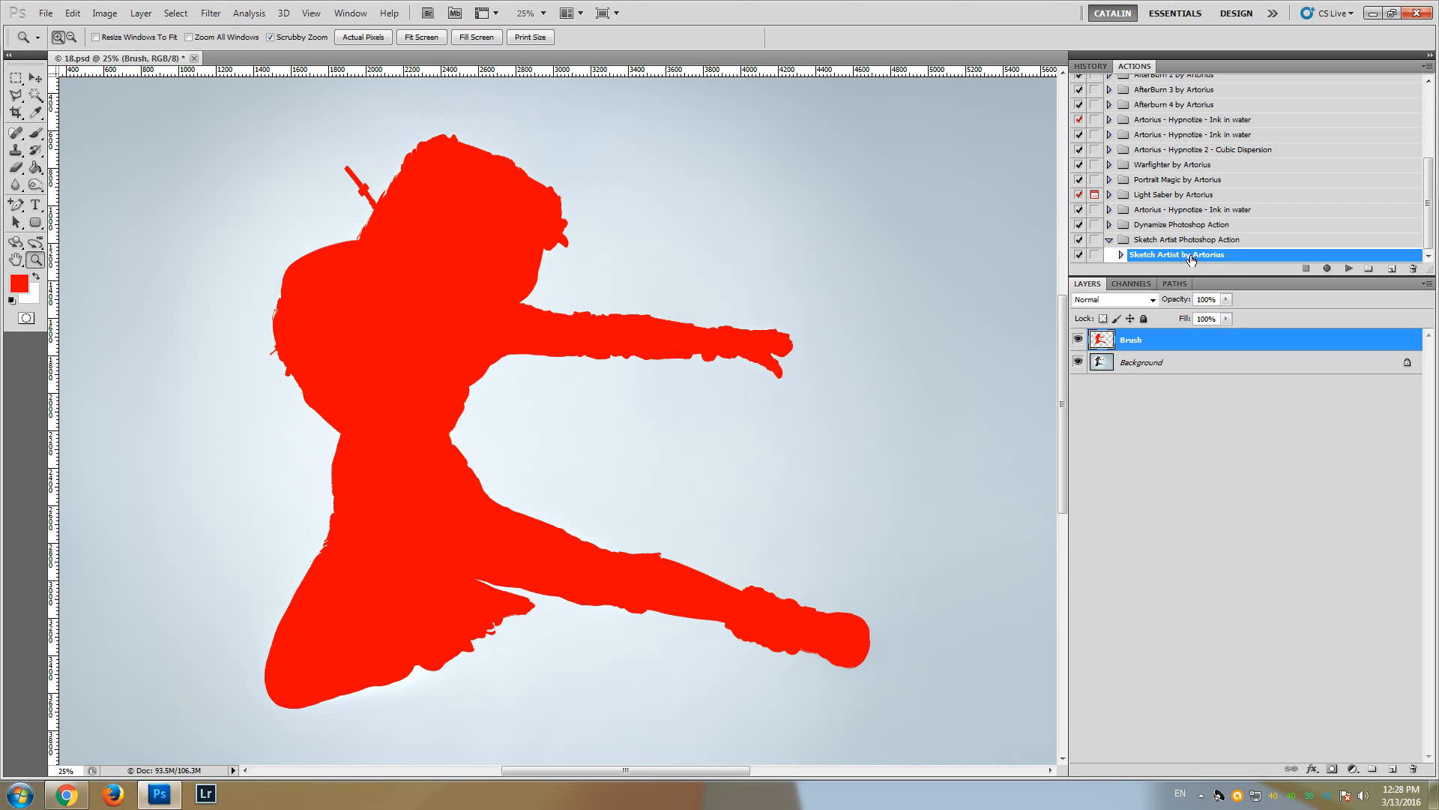
# Run the Sketch Artist by Artorius action and compare its result with the original photo by hiding and showing the Sketch Artist group
pyautogui.click(1348, 270)
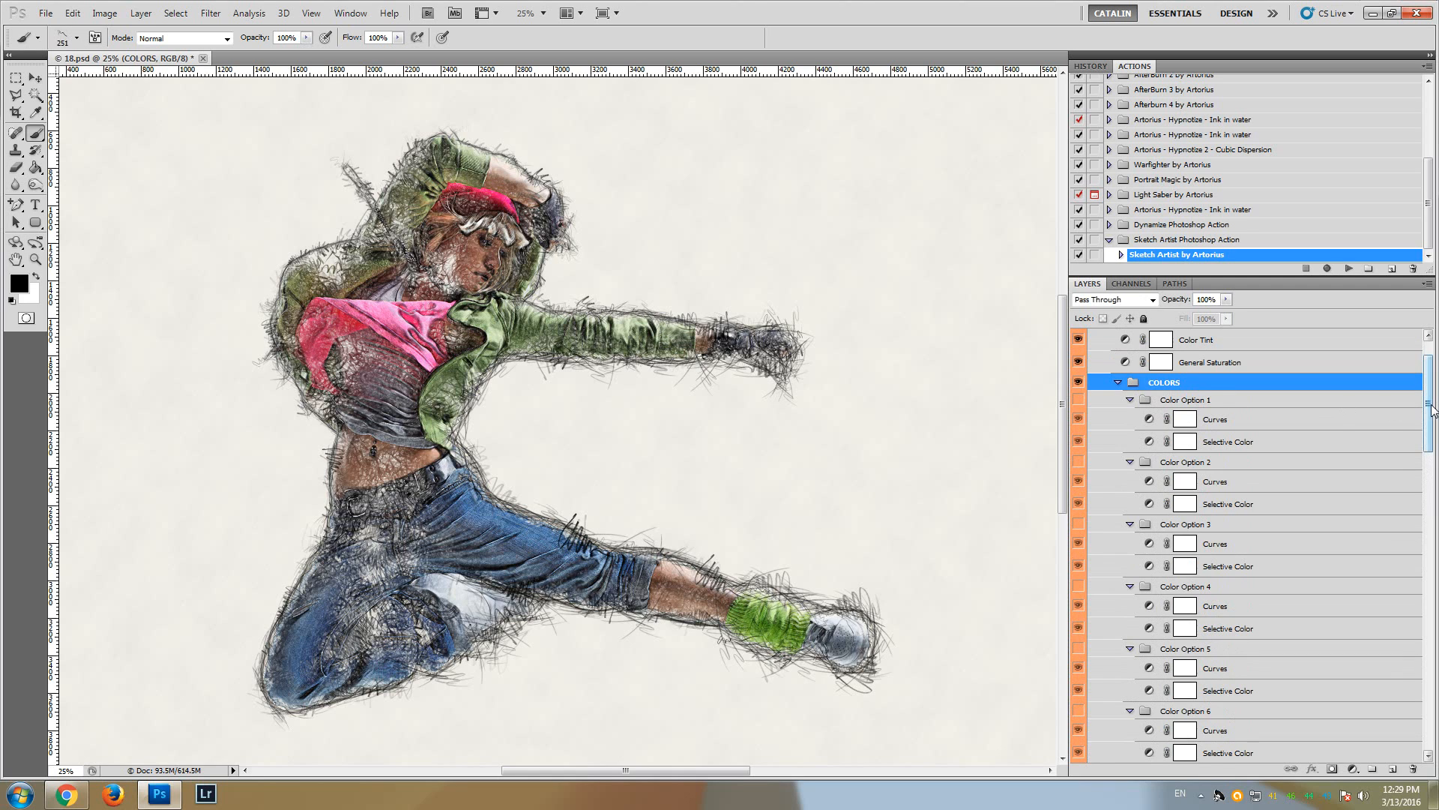
pyautogui.moveTo(1427, 407); pyautogui.dragTo(1432, 394)
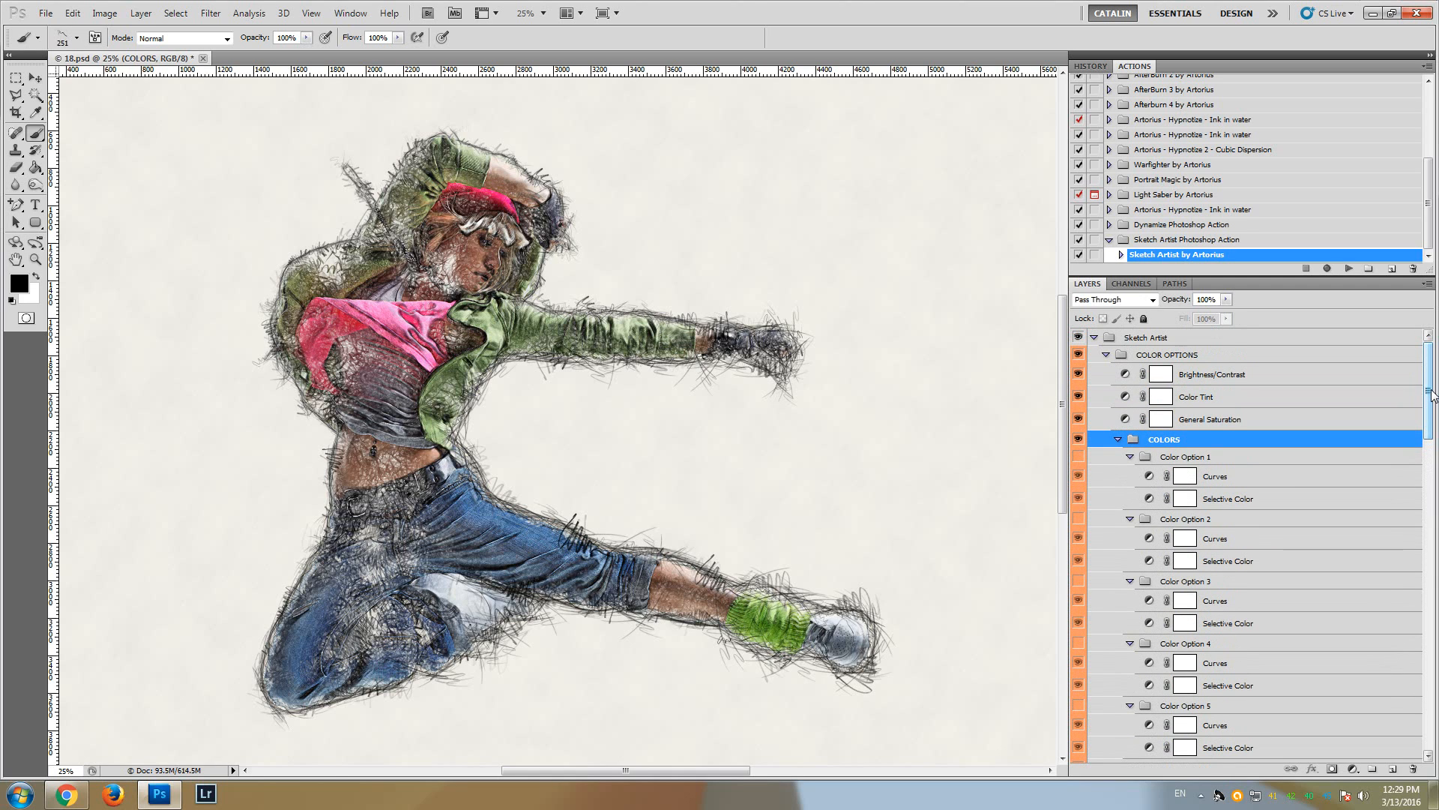
pyautogui.click(1079, 338)
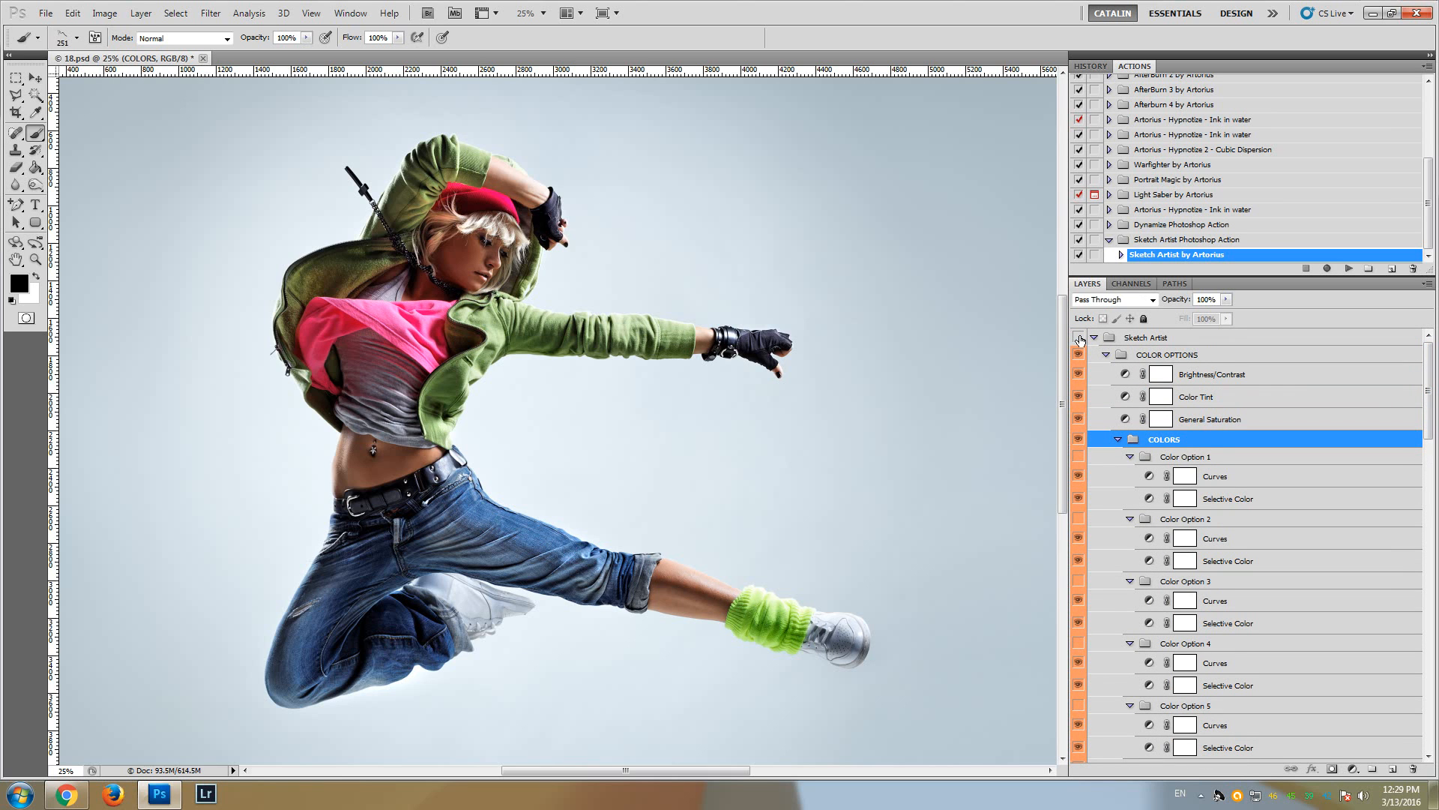
pyautogui.click(1078, 338)
# Collapse the COLORS group and its parent COLOR OPTIONS group in the layer stack
pyautogui.press('z')
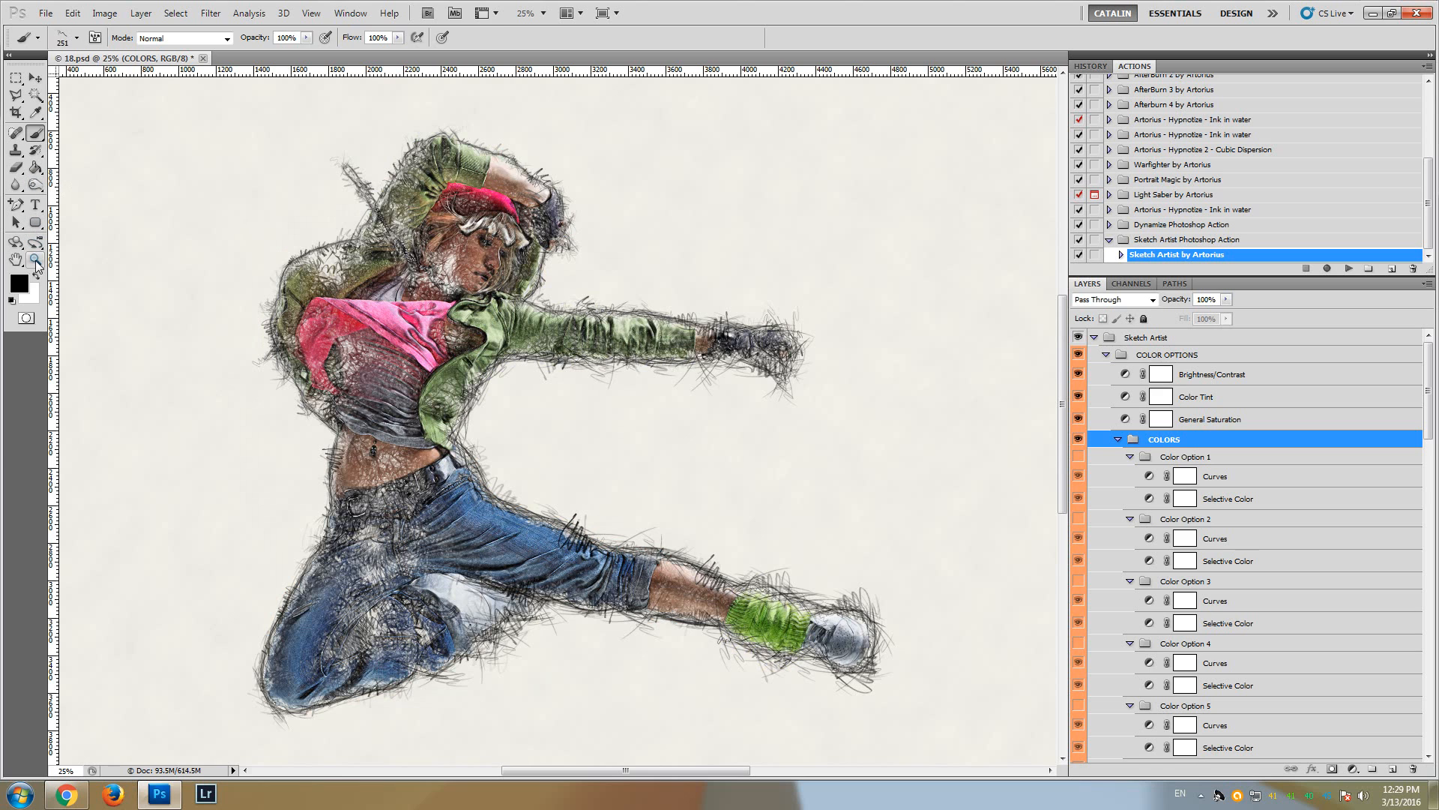
pyautogui.click(636, 322)
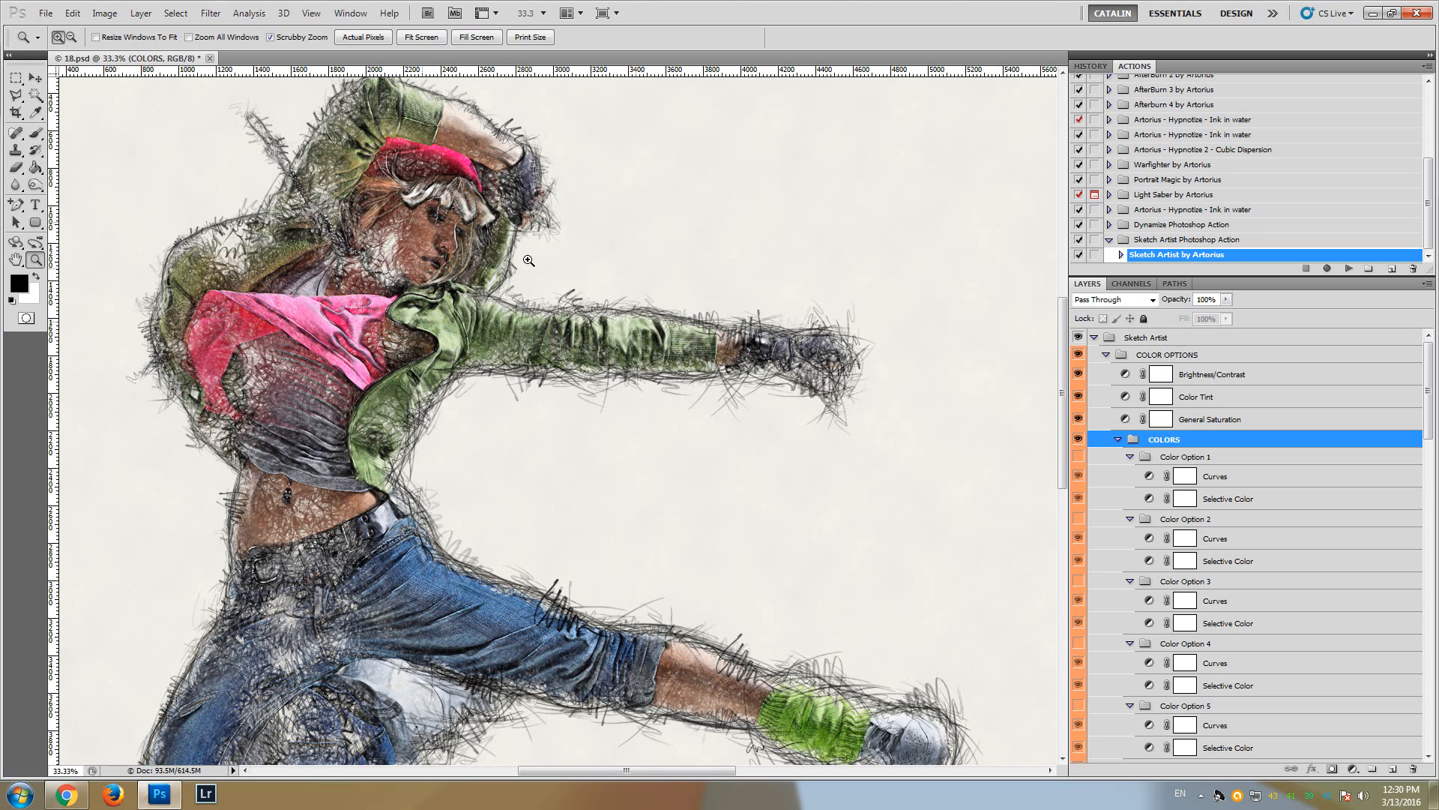
pyautogui.scroll(2, 539, 245)
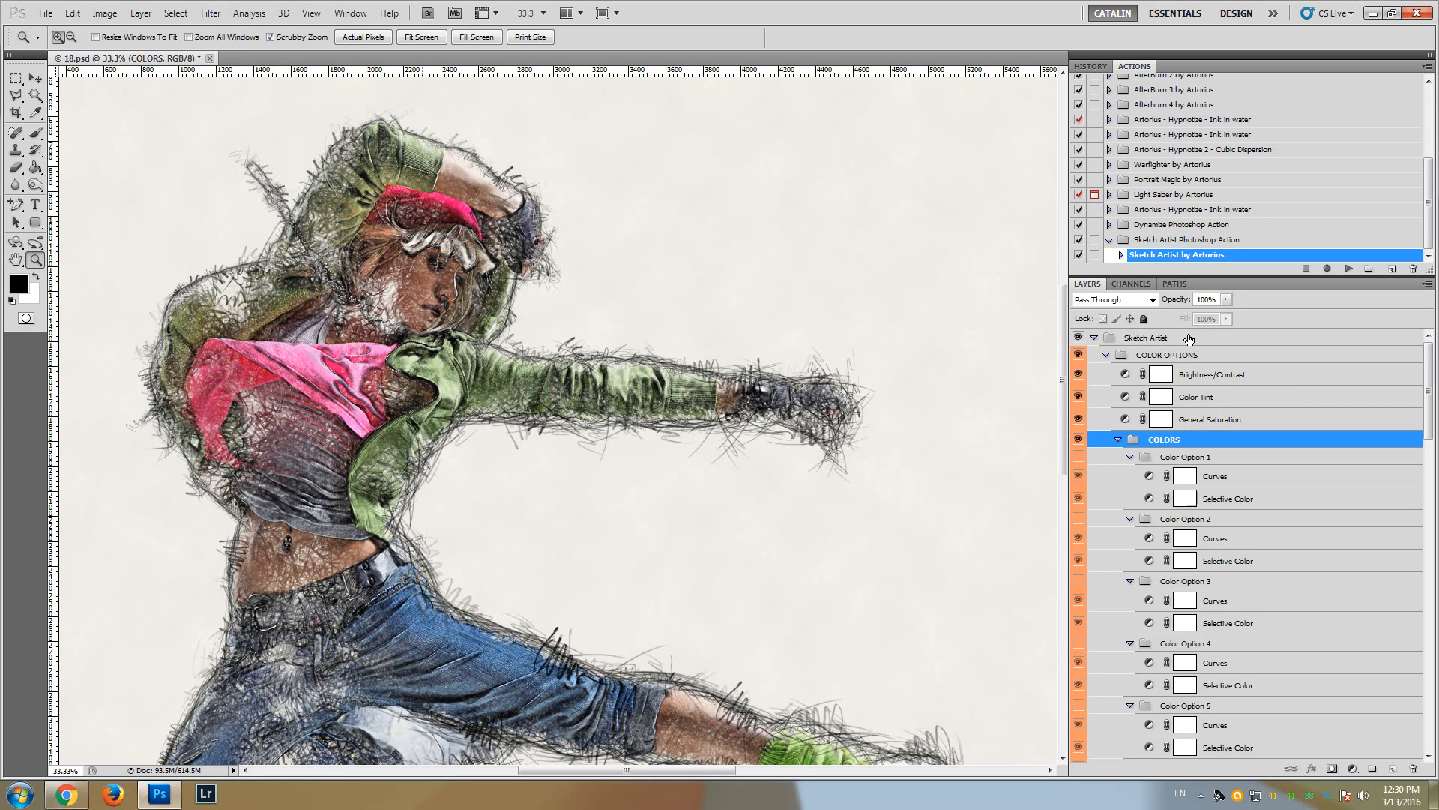
pyautogui.moveTo(1062, 322); pyautogui.dragTo(1063, 360)
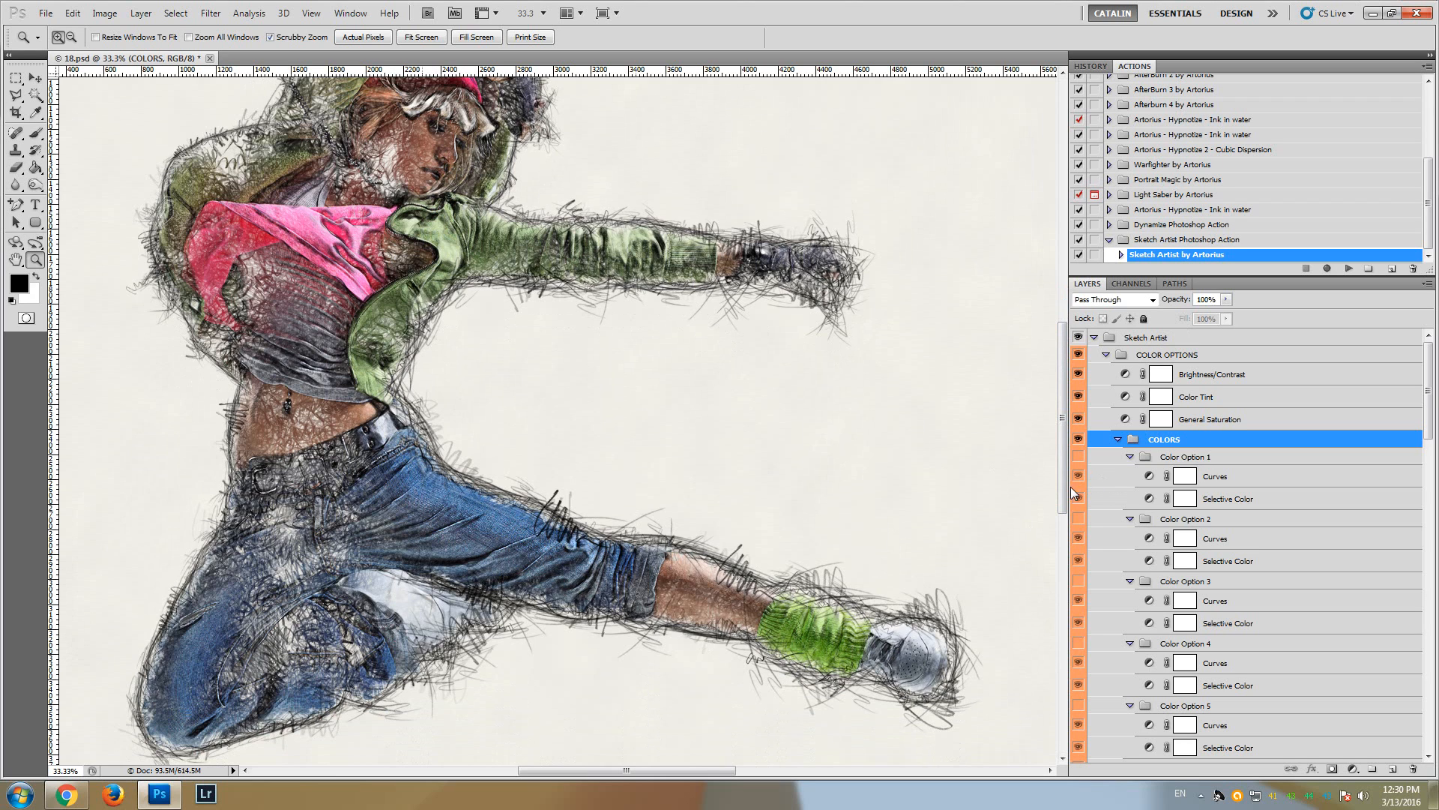
pyautogui.moveTo(1063, 497); pyautogui.dragTo(1058, 465)
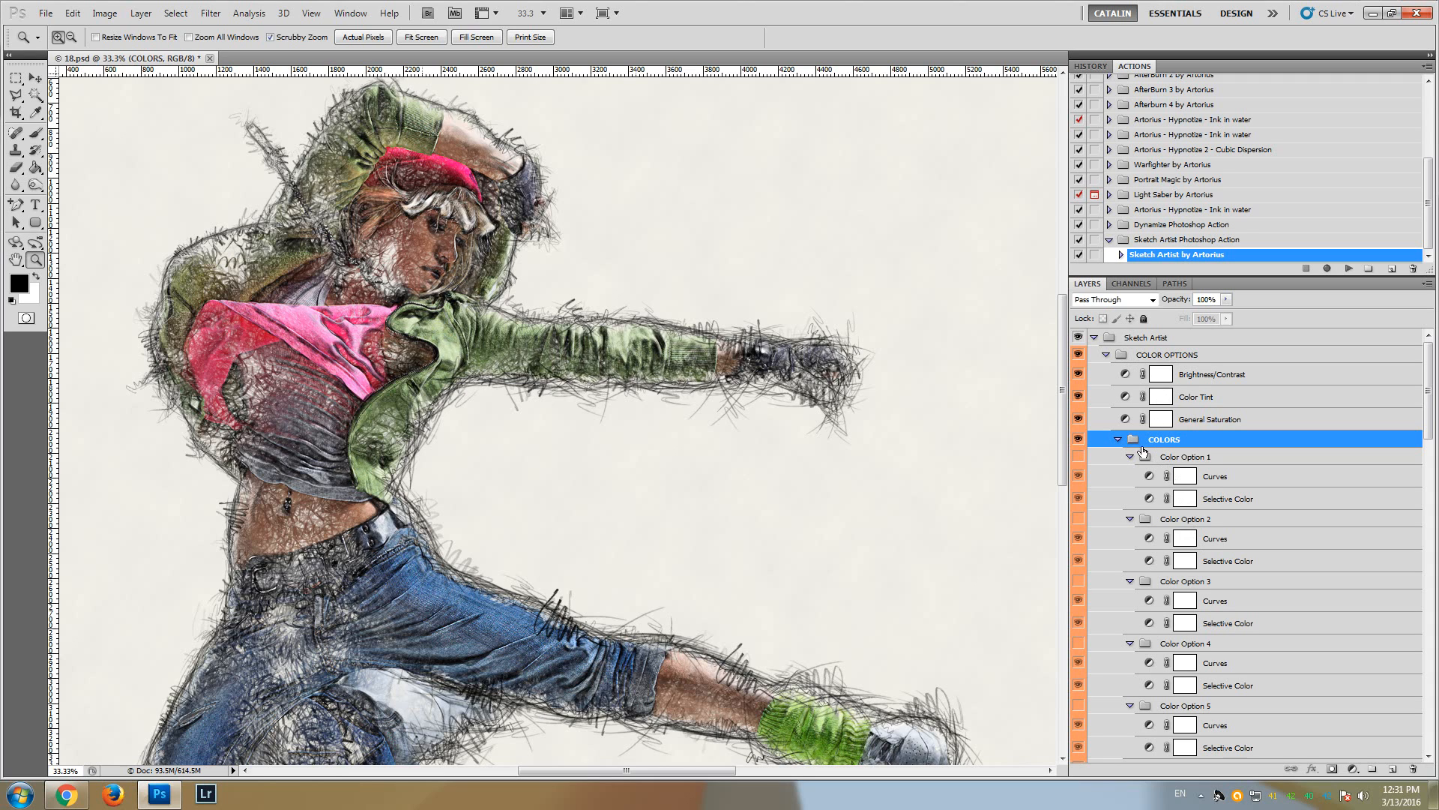
pyautogui.moveTo(1430, 390)
pyautogui.mouseDown()
pyautogui.moveTo(1412, 704)
pyautogui.moveTo(1420, 382)
pyautogui.mouseUp()
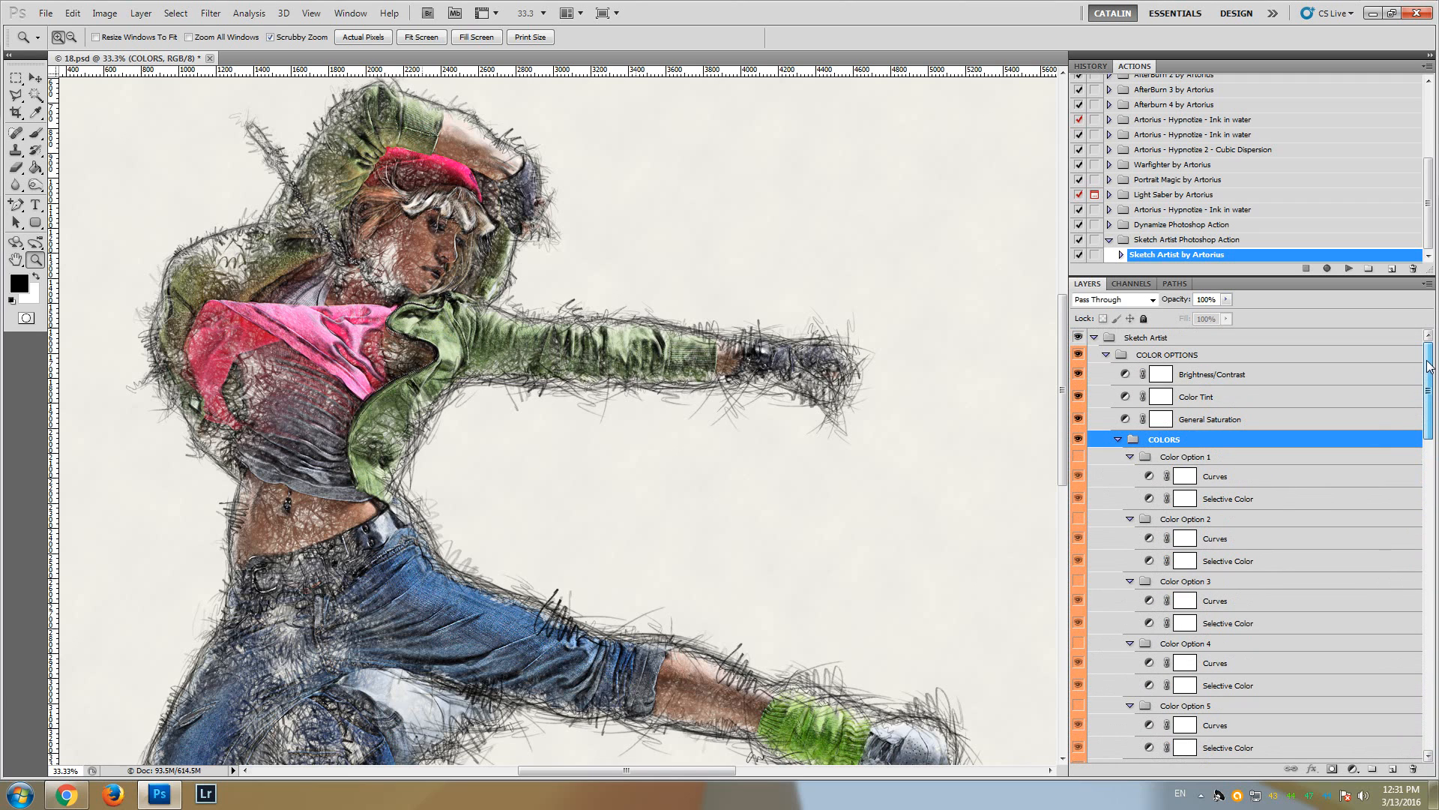
pyautogui.click(1118, 440)
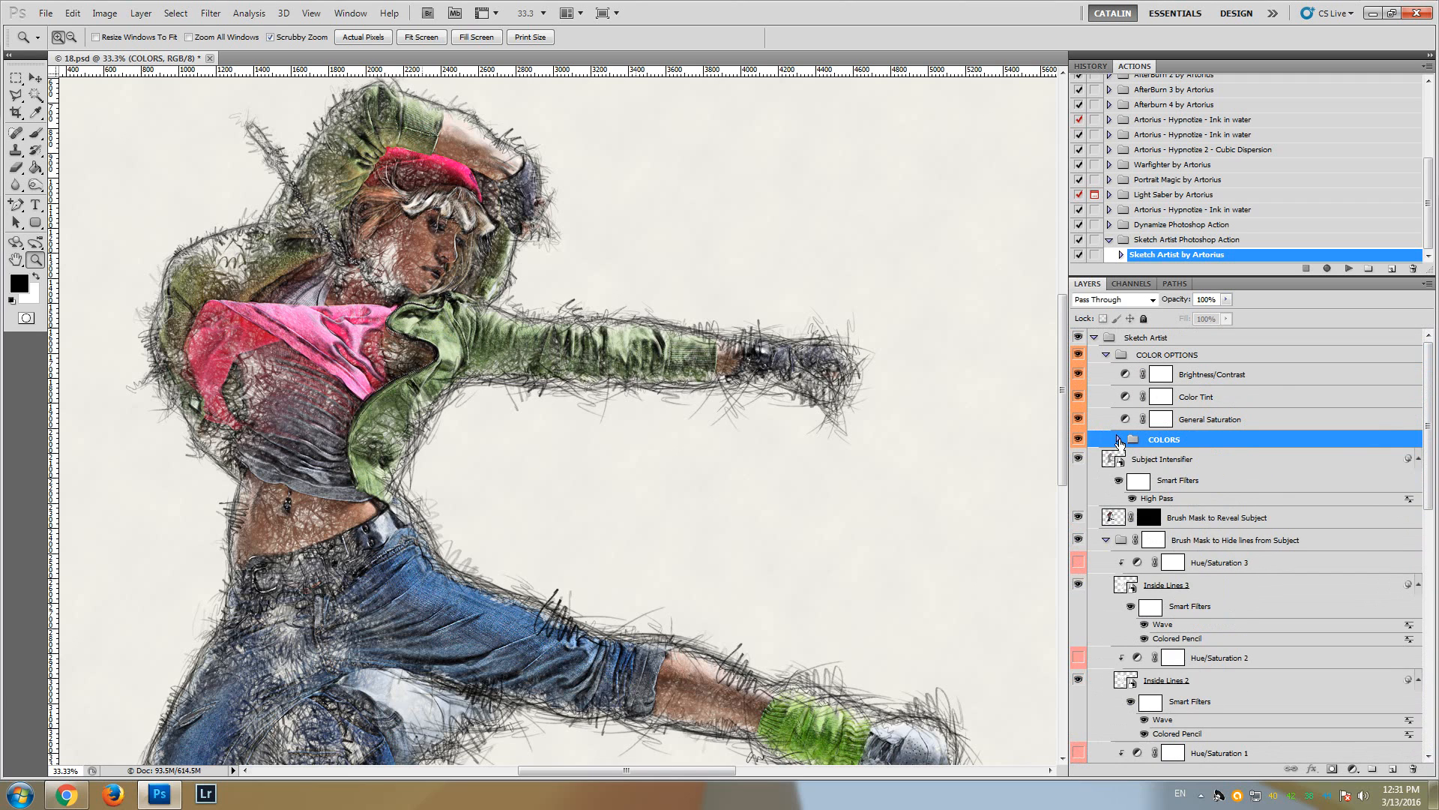
pyautogui.click(1106, 355)
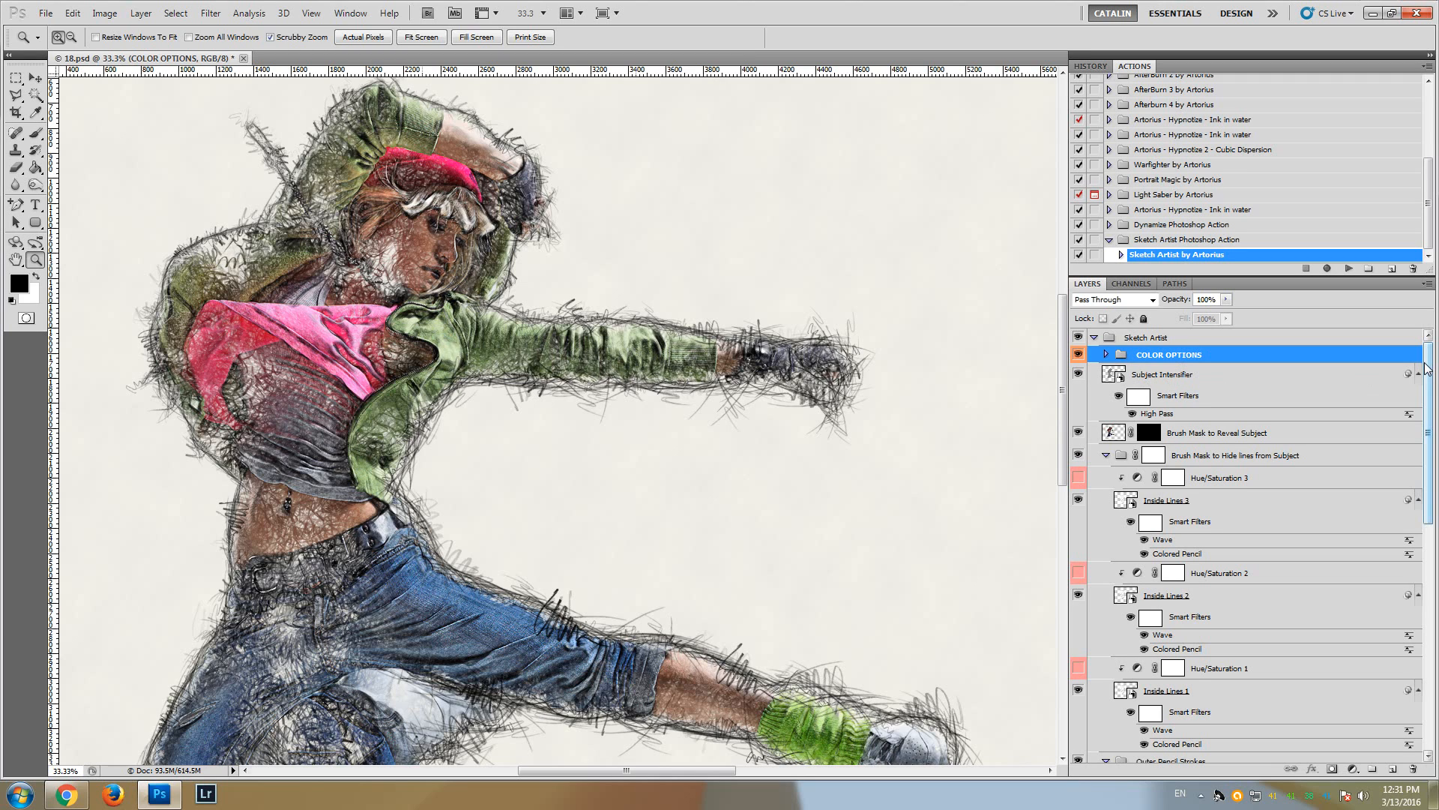
# Try a few tints for the Background Color fill layer and set it to the warm off-white f8f7e9
pyautogui.moveTo(1426, 368); pyautogui.dragTo(1436, 596)
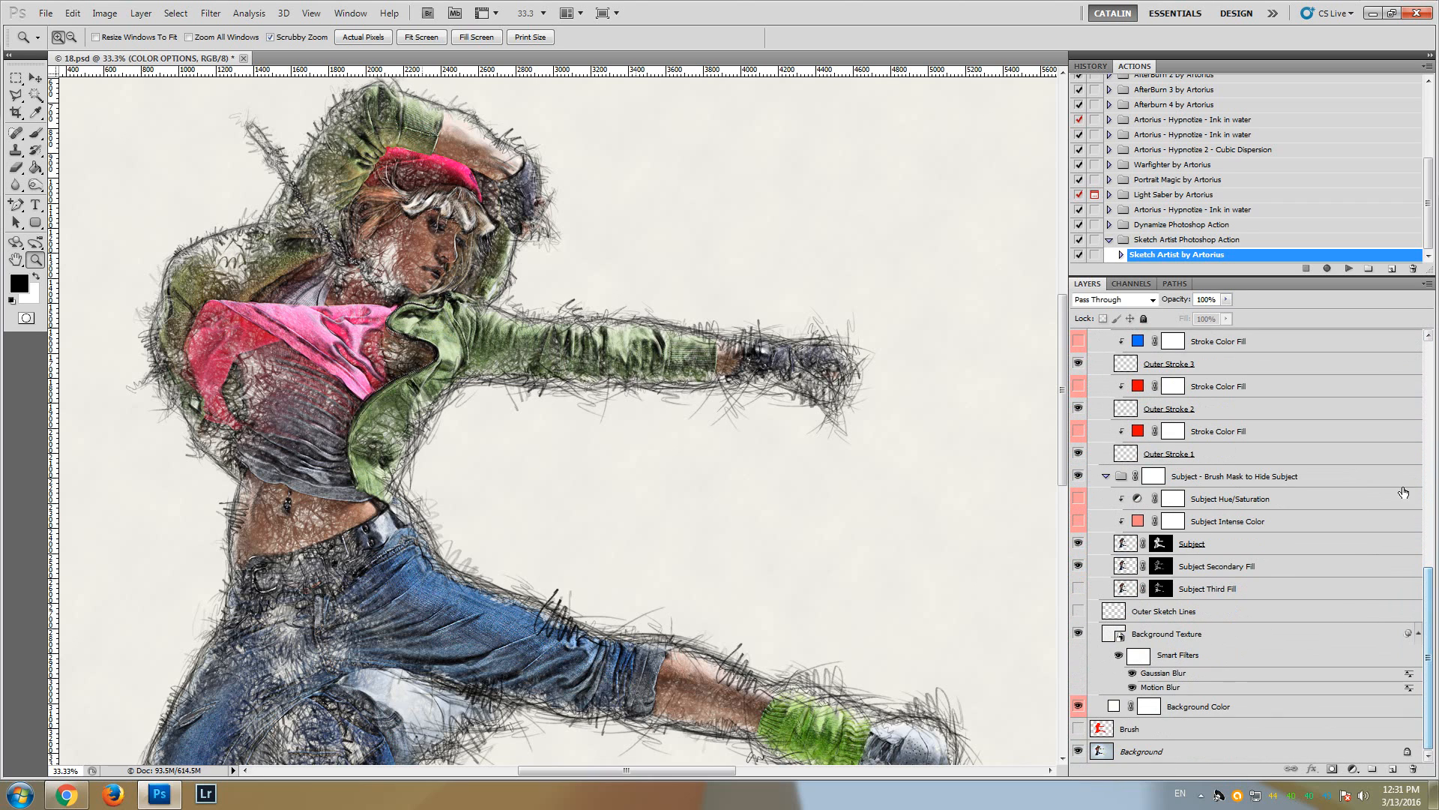
pyautogui.moveTo(1065, 352)
pyautogui.mouseDown()
pyautogui.moveTo(1065, 405)
pyautogui.moveTo(1061, 351)
pyautogui.moveTo(1061, 376)
pyautogui.mouseUp()
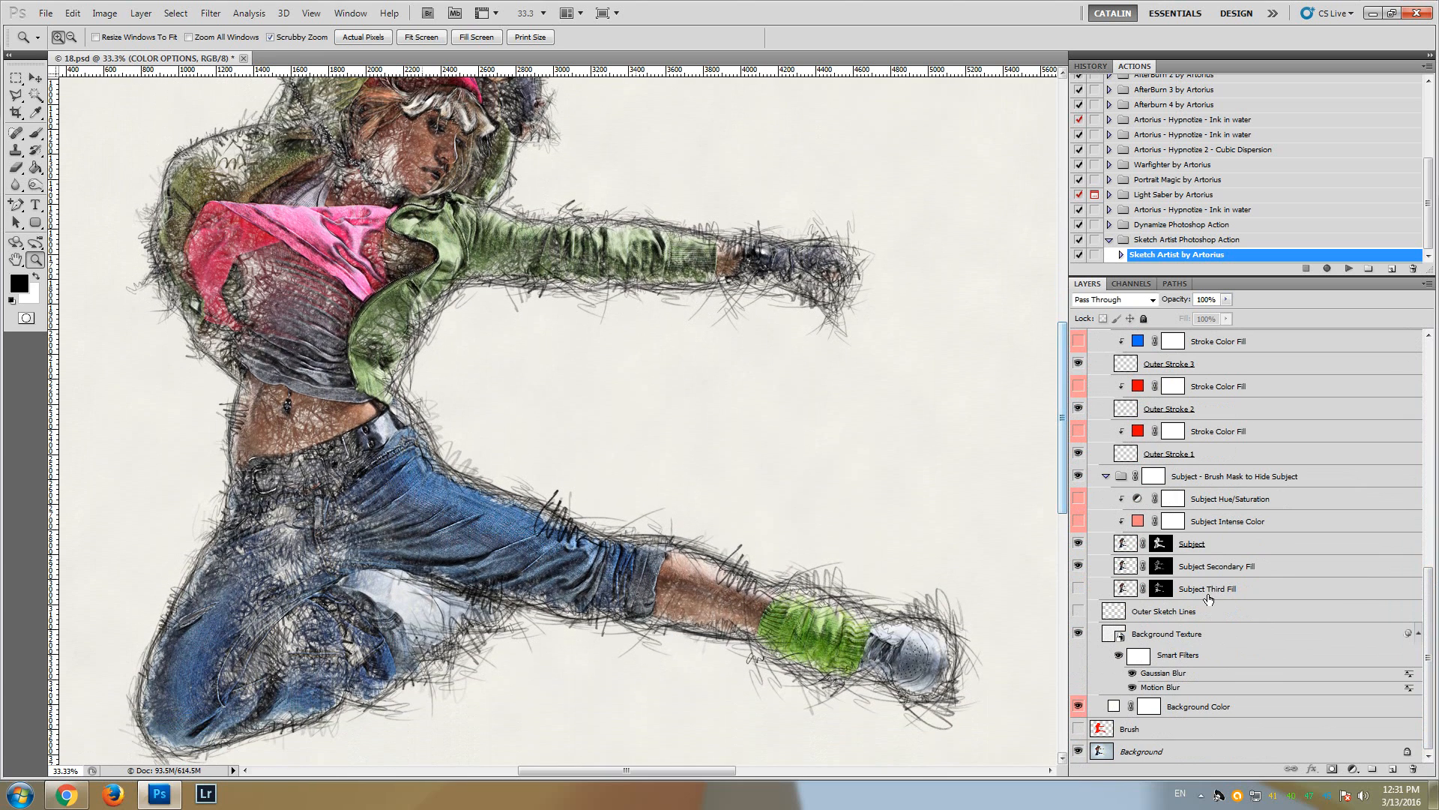
pyautogui.click(1215, 707)
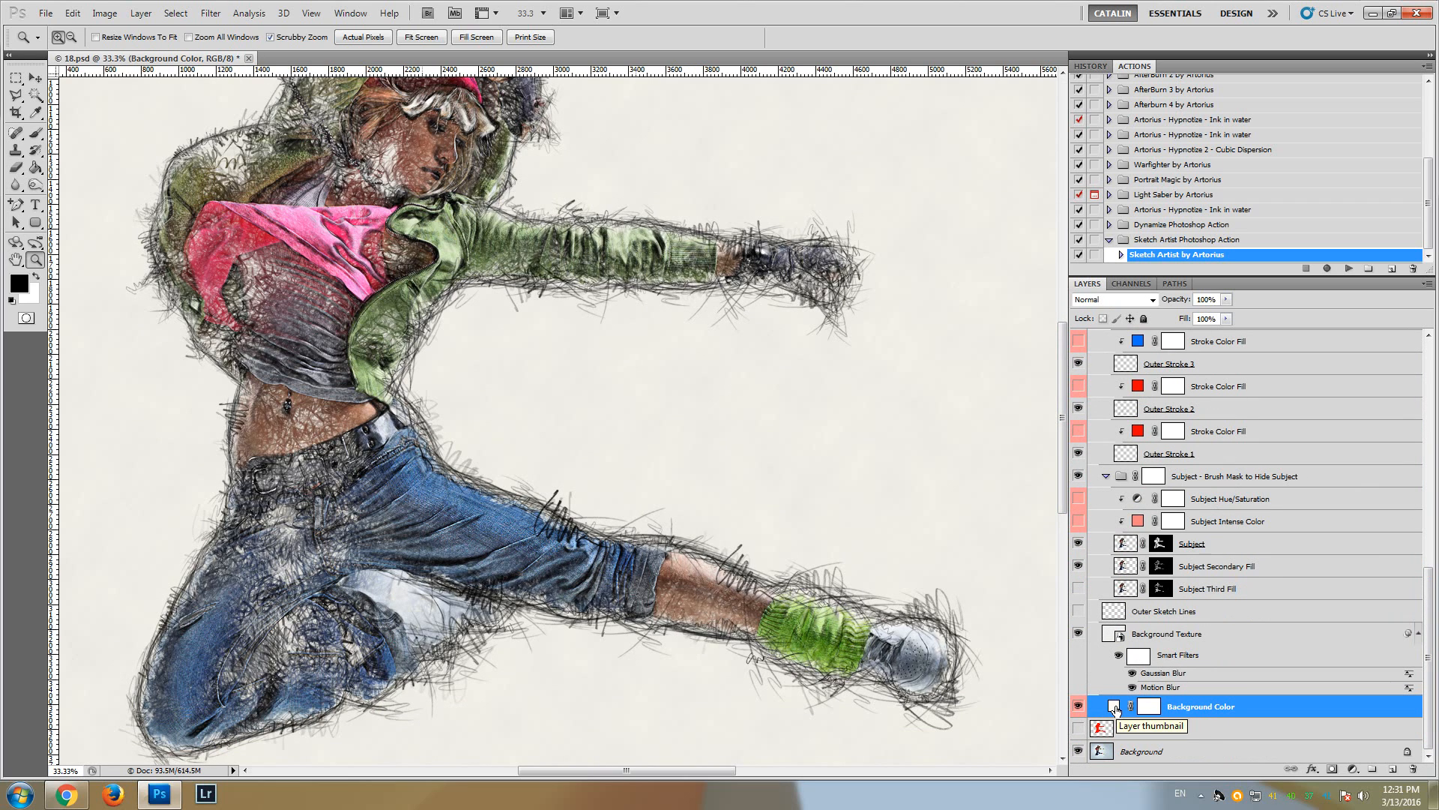
pyautogui.doubleClick(1115, 708)
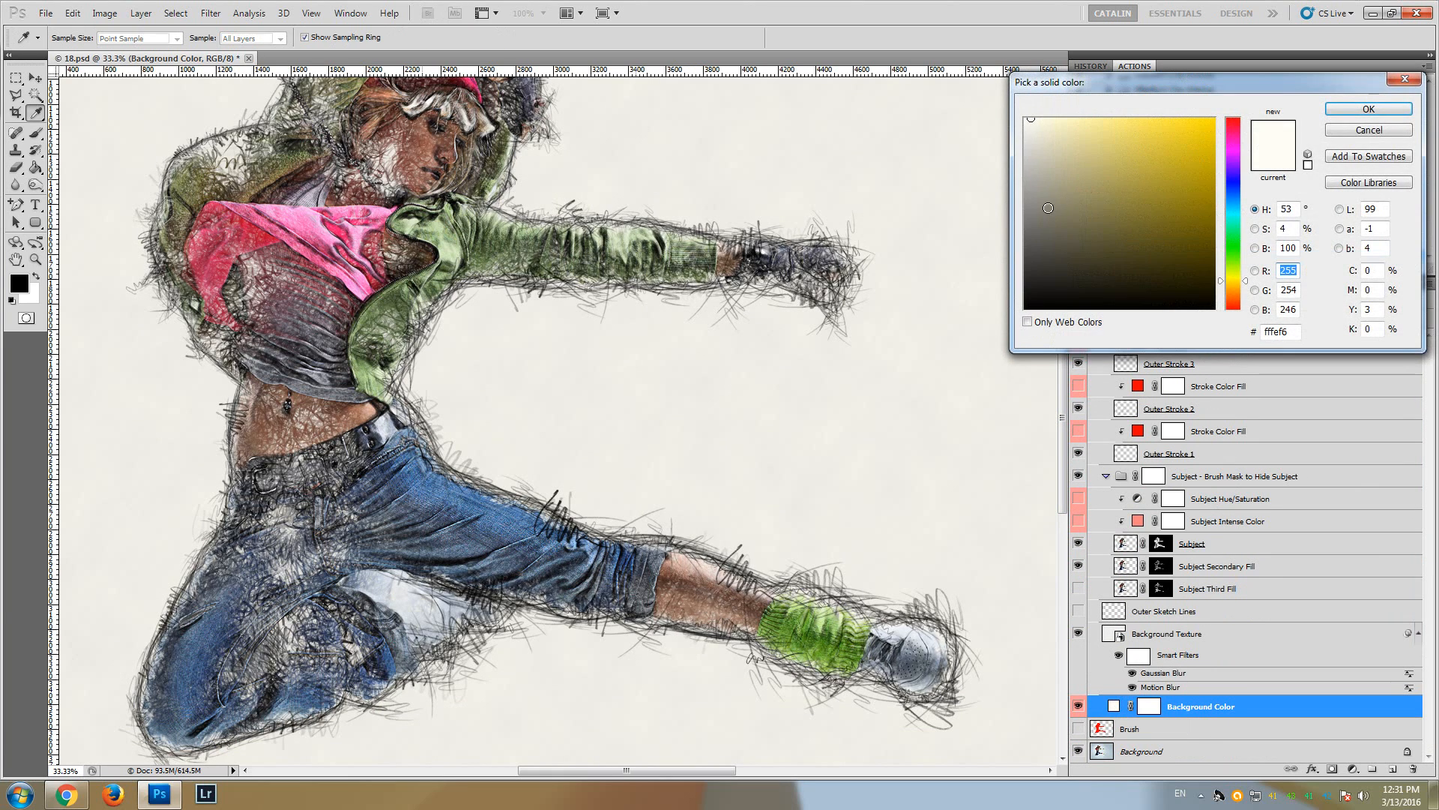
pyautogui.click(1025, 120)
pyautogui.click(1029, 126)
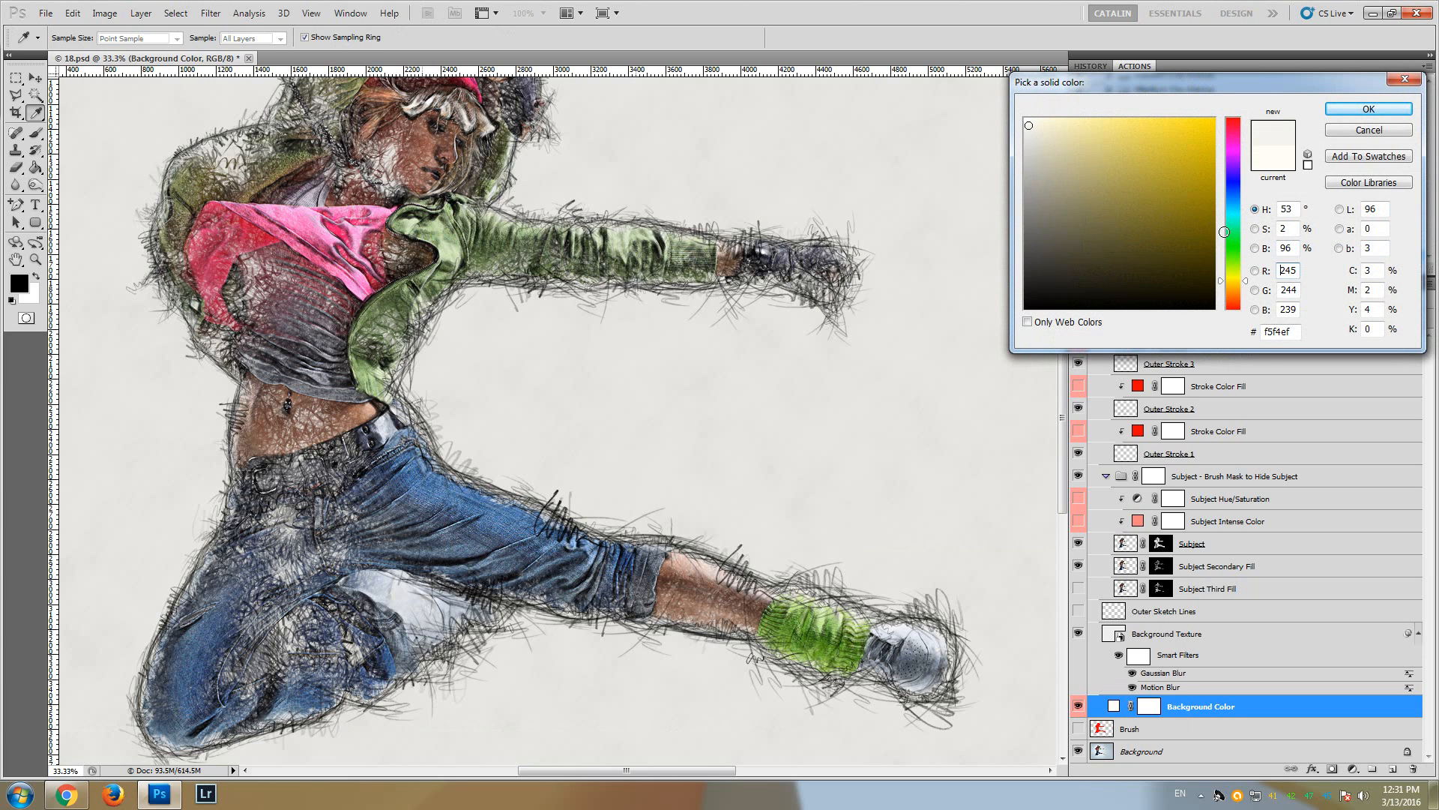
pyautogui.click(1232, 204)
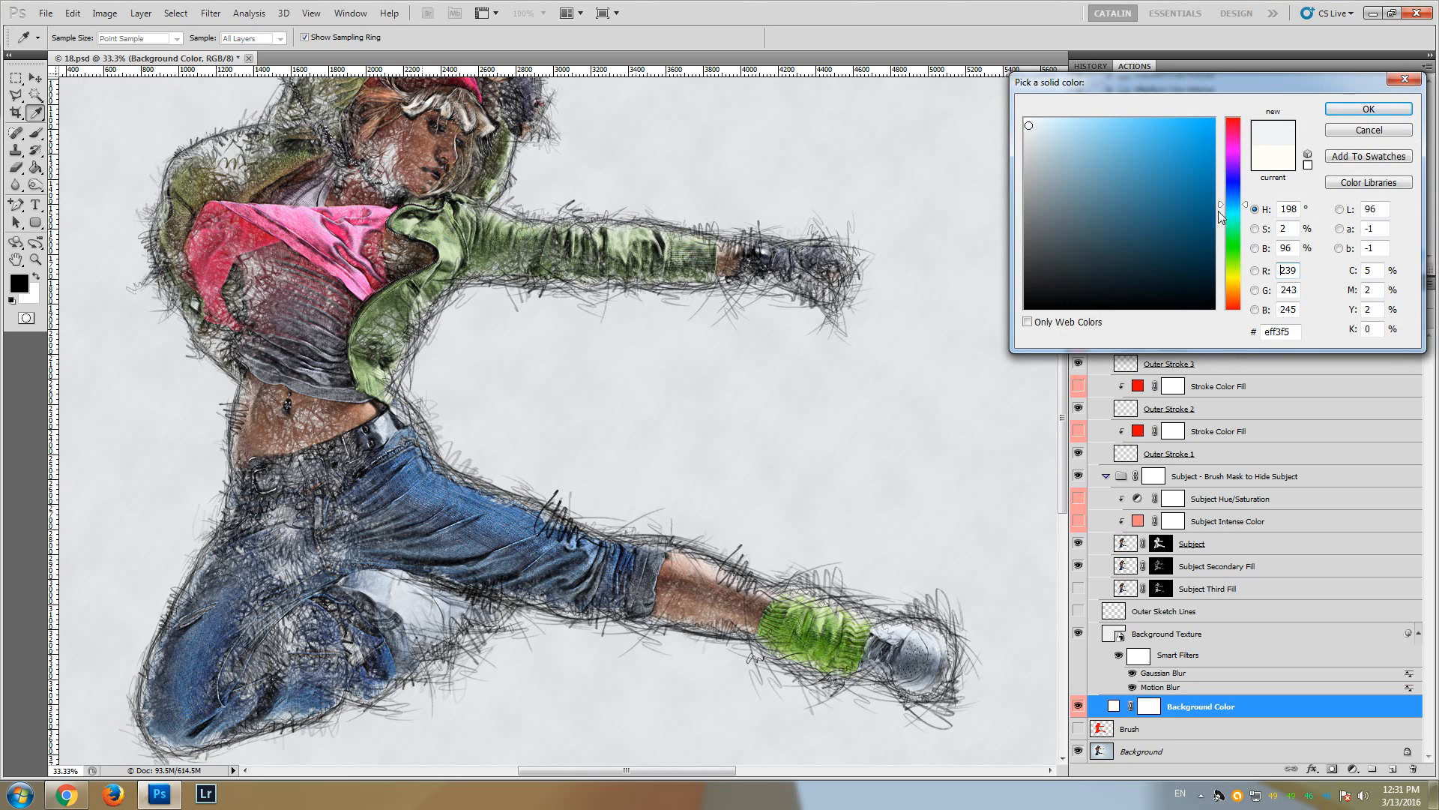
pyautogui.click(1035, 123)
pyautogui.moveTo(1058, 418)
pyautogui.mouseDown()
pyautogui.moveTo(1054, 465)
pyautogui.moveTo(1048, 430)
pyautogui.mouseUp()
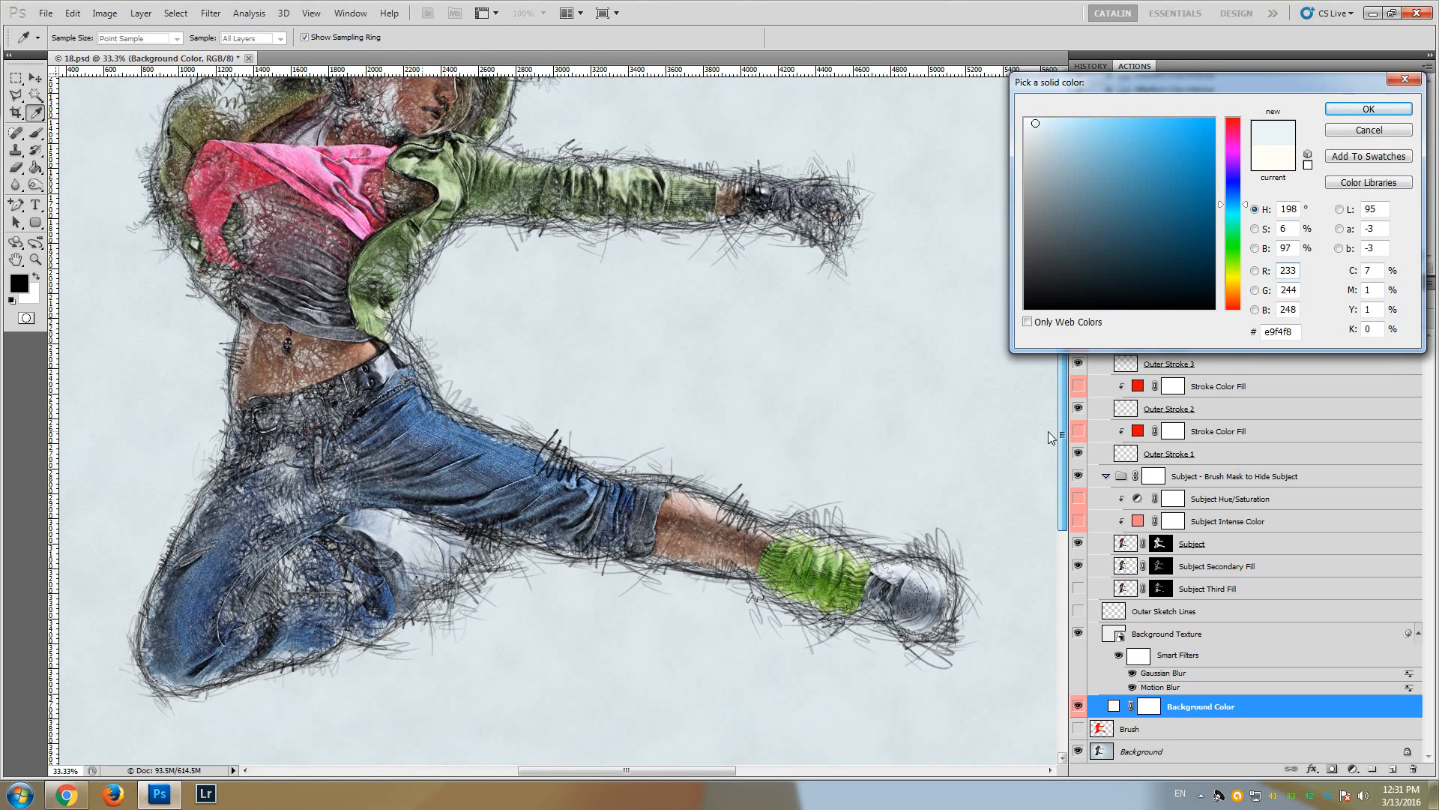
pyautogui.click(1233, 281)
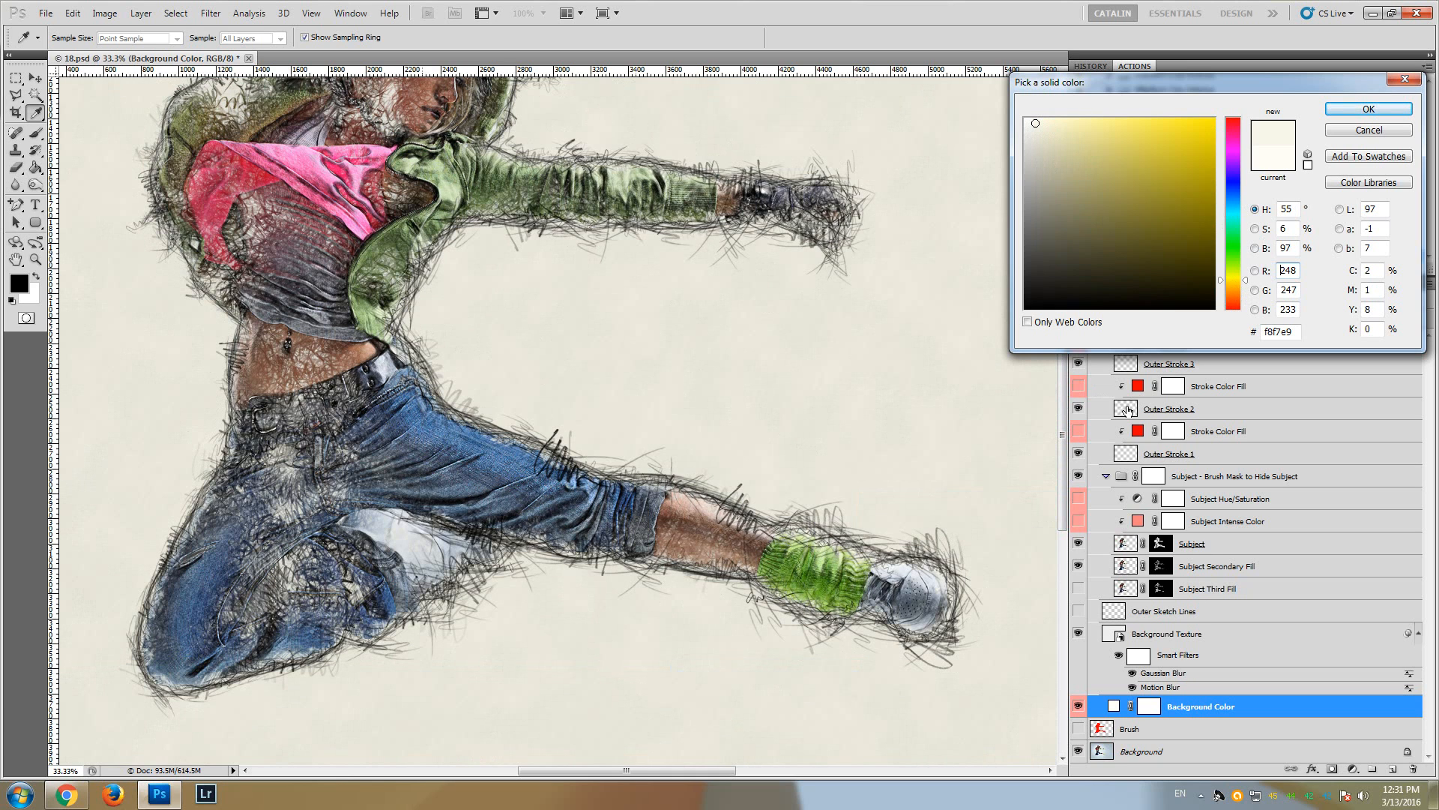
pyautogui.moveTo(1064, 419); pyautogui.dragTo(1032, 345)
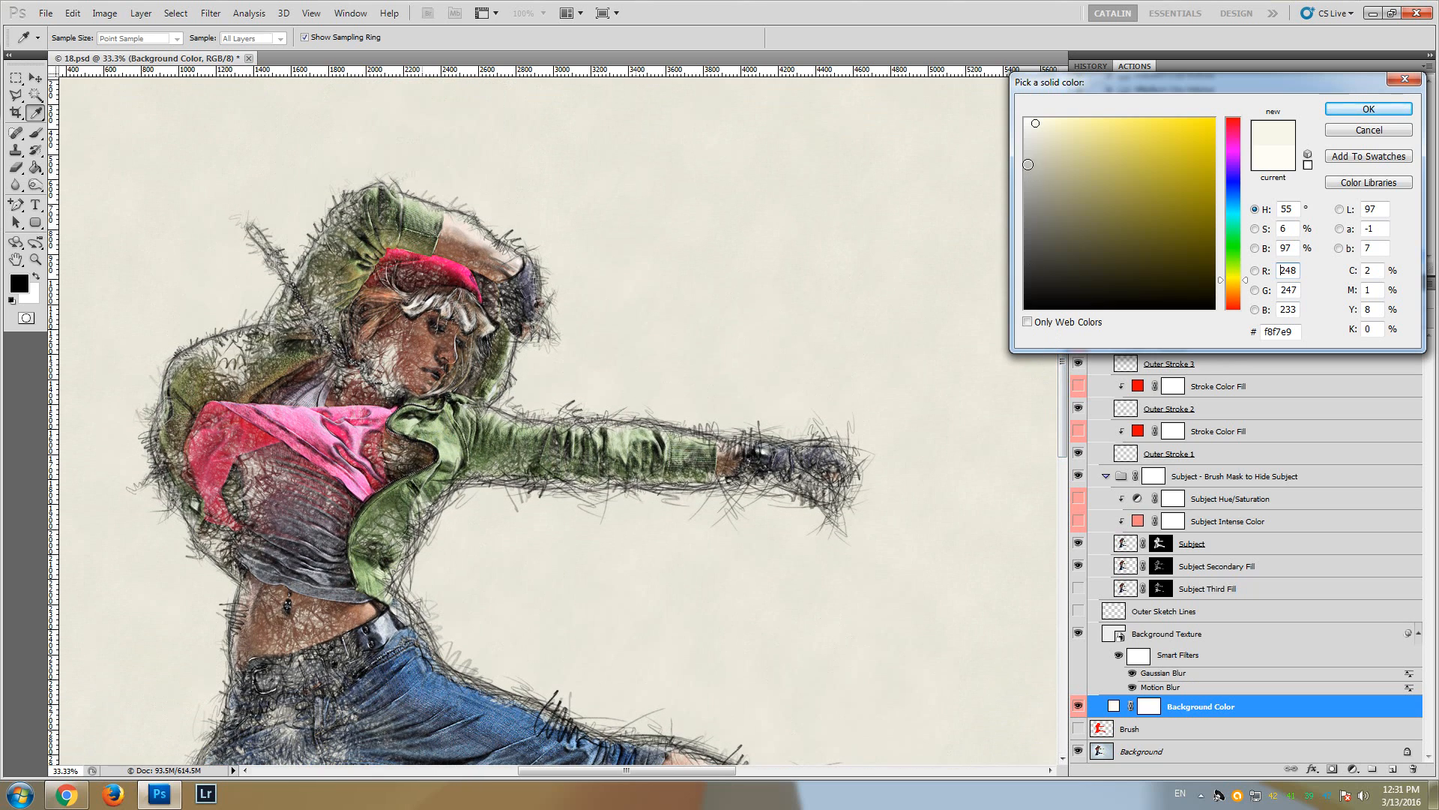
pyautogui.click(1351, 108)
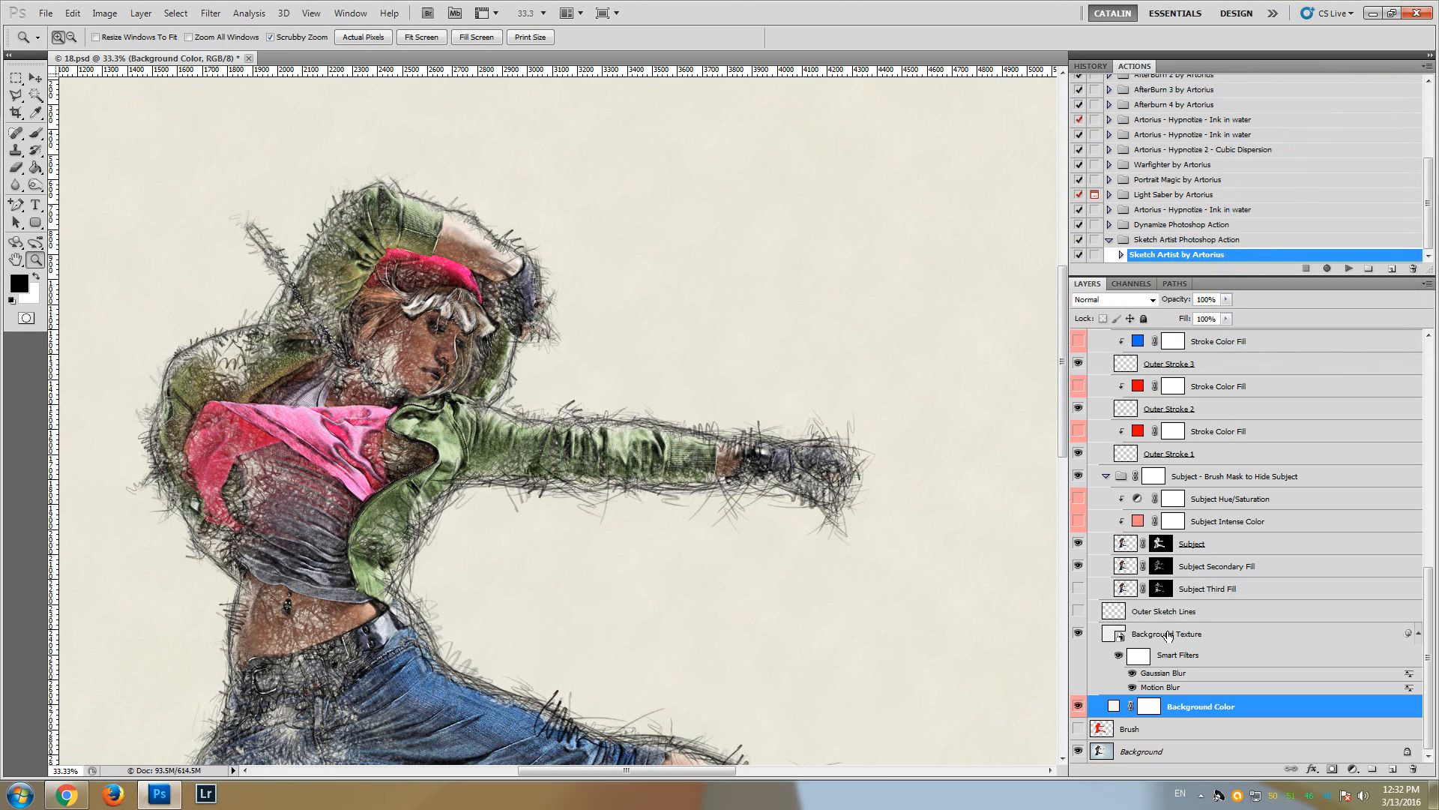
# Lower the radius of the Gaussian Blur smart filter on the Background Texture layer
pyautogui.moveTo(1064, 426); pyautogui.dragTo(1065, 456)
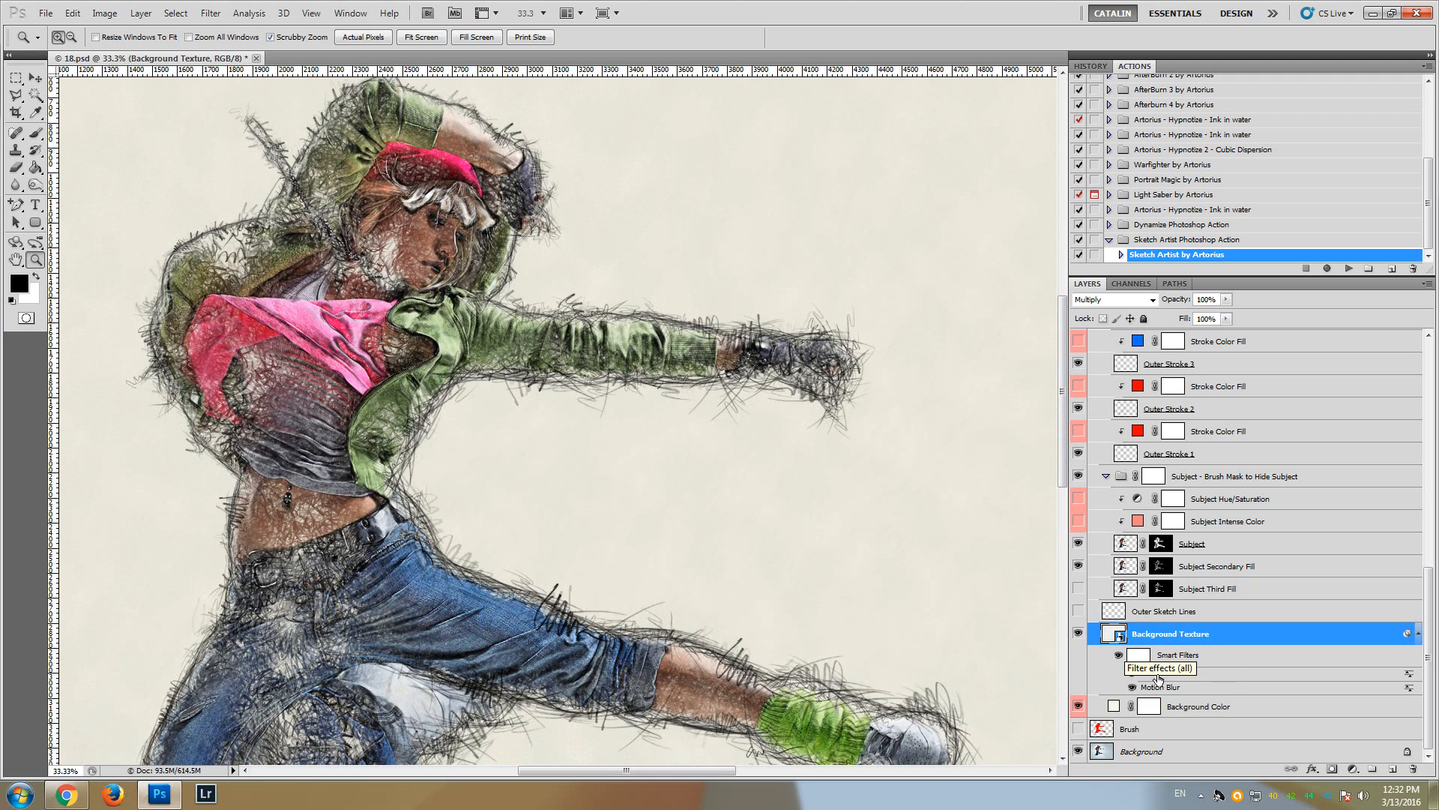
pyautogui.click(1416, 635)
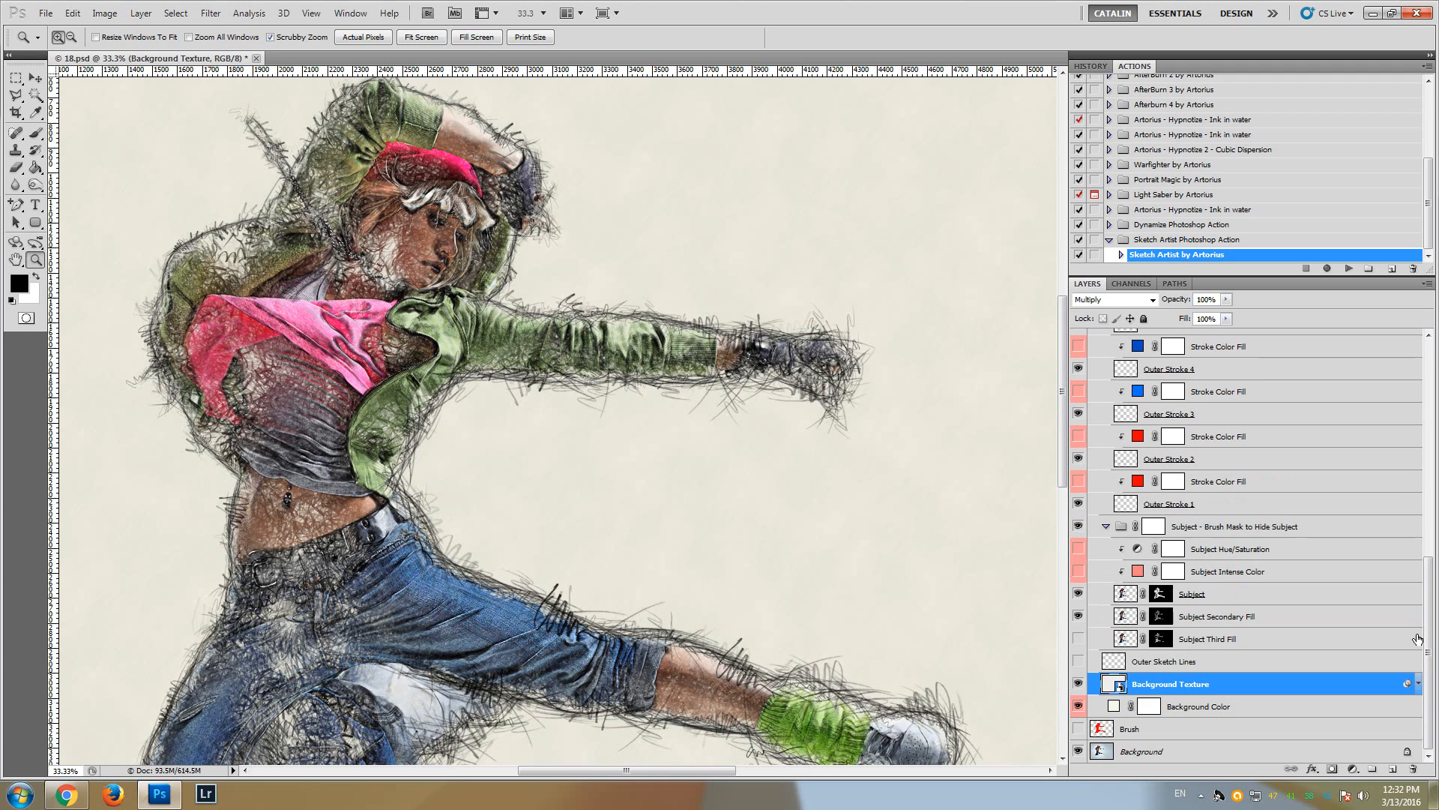
pyautogui.click(1416, 684)
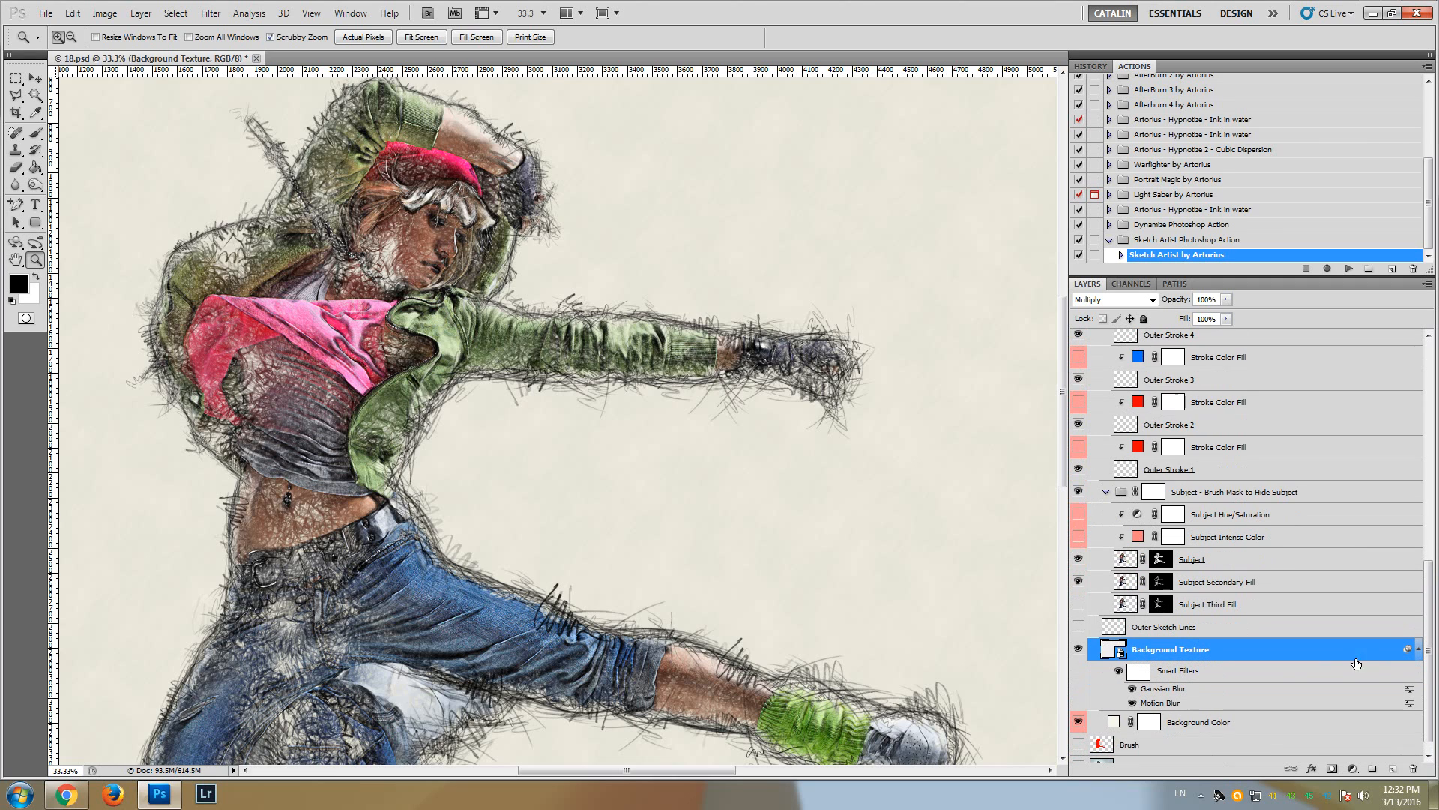
pyautogui.doubleClick(1165, 689)
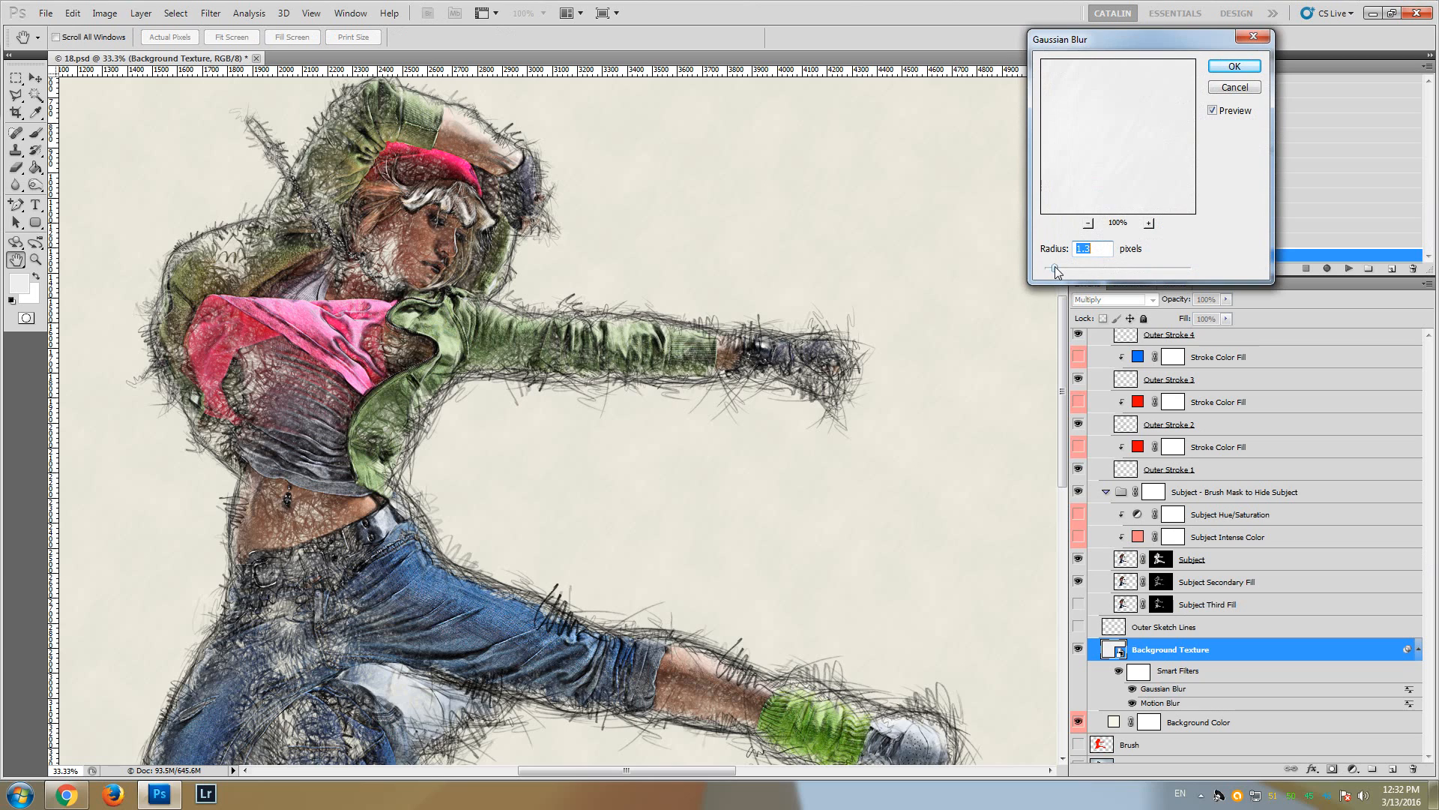
pyautogui.moveTo(1053, 267); pyautogui.dragTo(1042, 268)
pyautogui.moveTo(1057, 272); pyautogui.dragTo(1043, 273)
pyautogui.click(1233, 66)
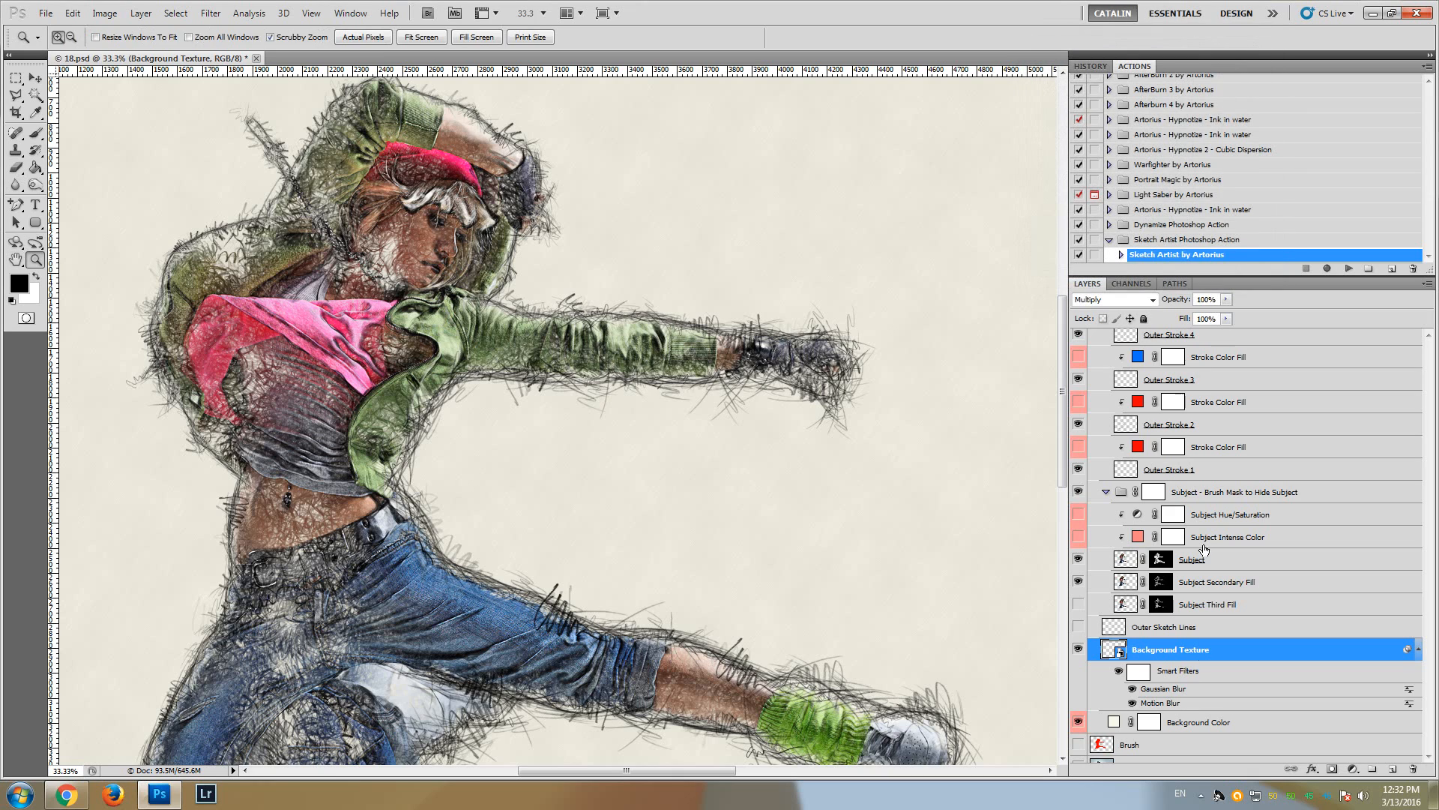
# Shorten the Motion Blur smart filter's distance on the Background Texture layer to about 5 pixels, keeping the 55° angle
pyautogui.doubleClick(1158, 703)
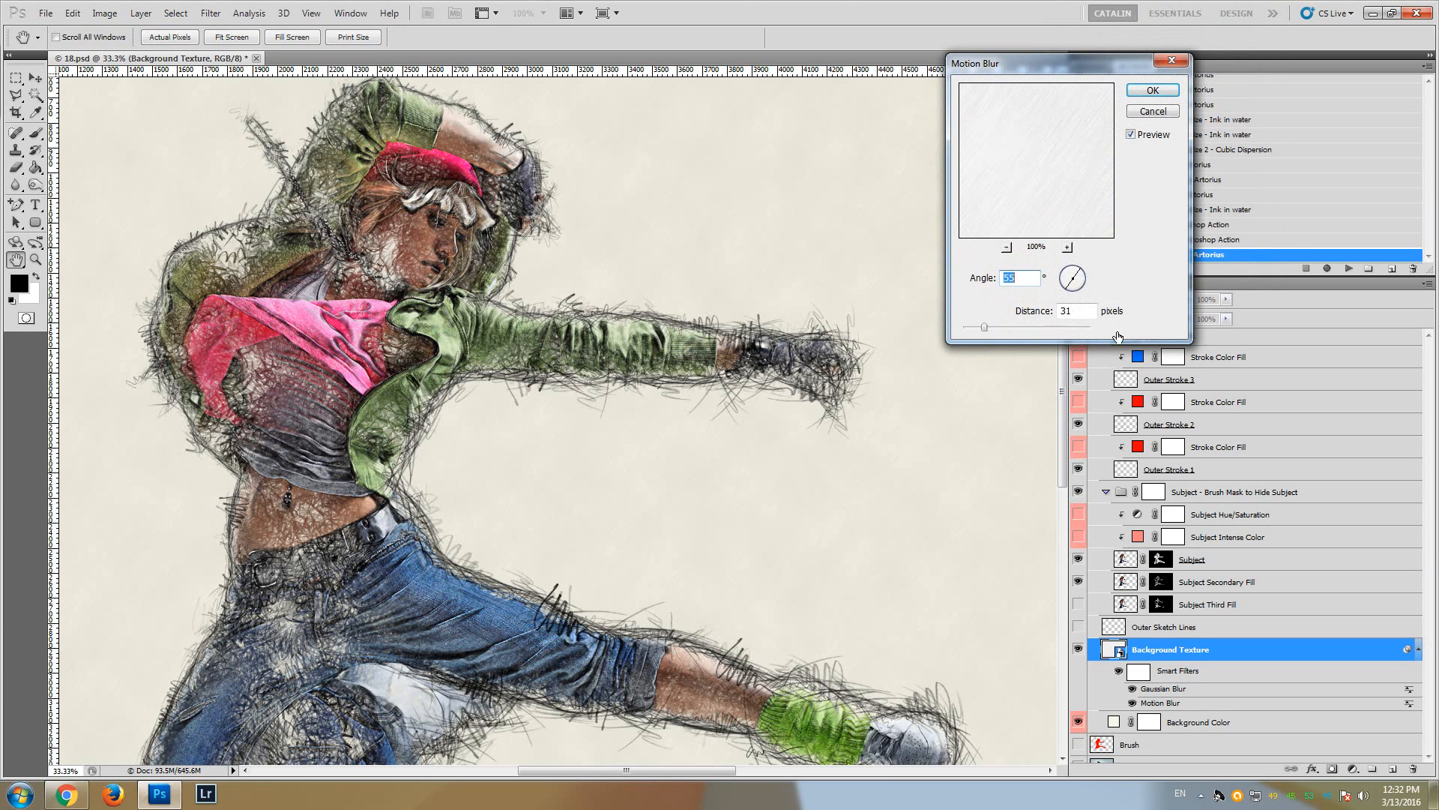
pyautogui.moveTo(973, 327); pyautogui.dragTo(966, 324)
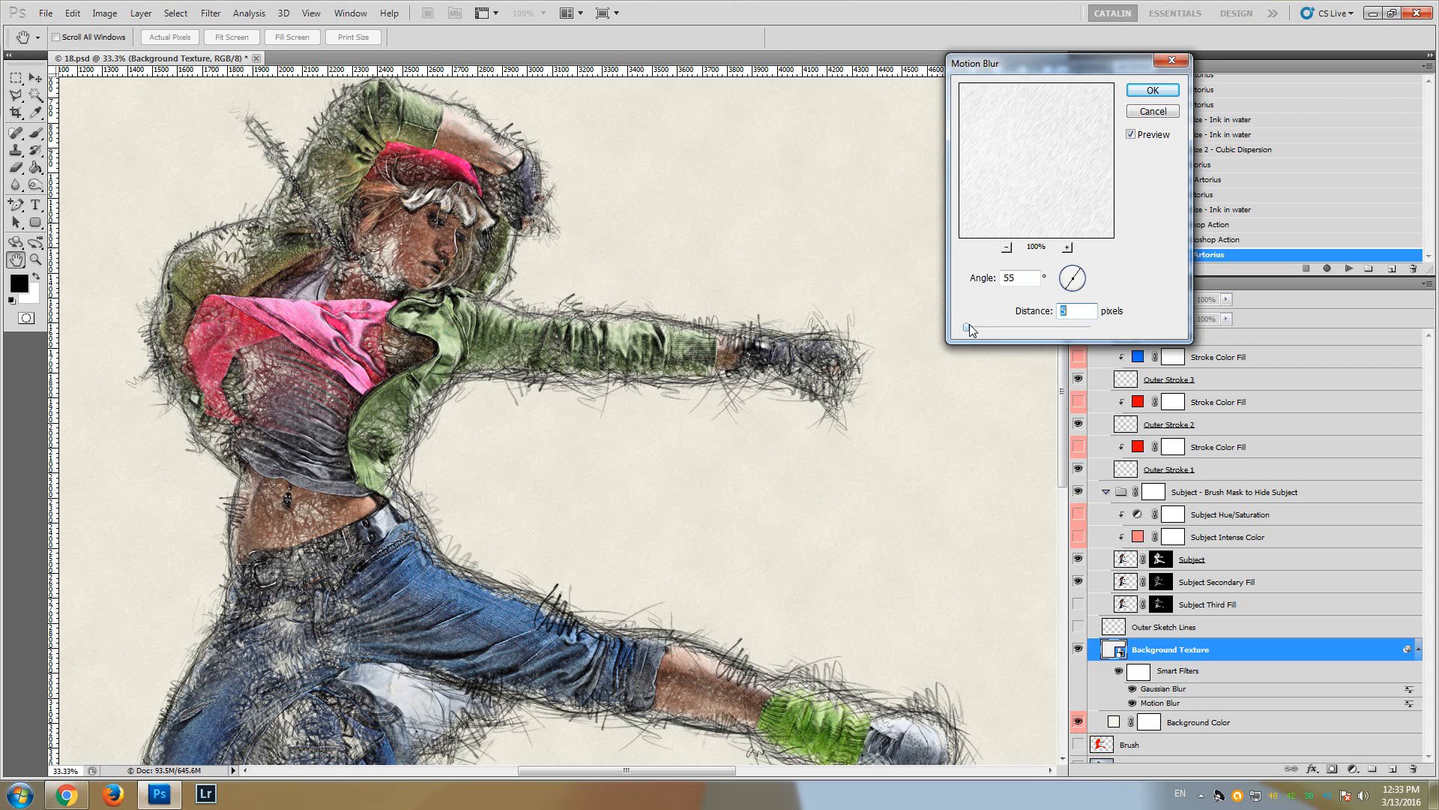
pyautogui.click(969, 326)
pyautogui.click(1152, 91)
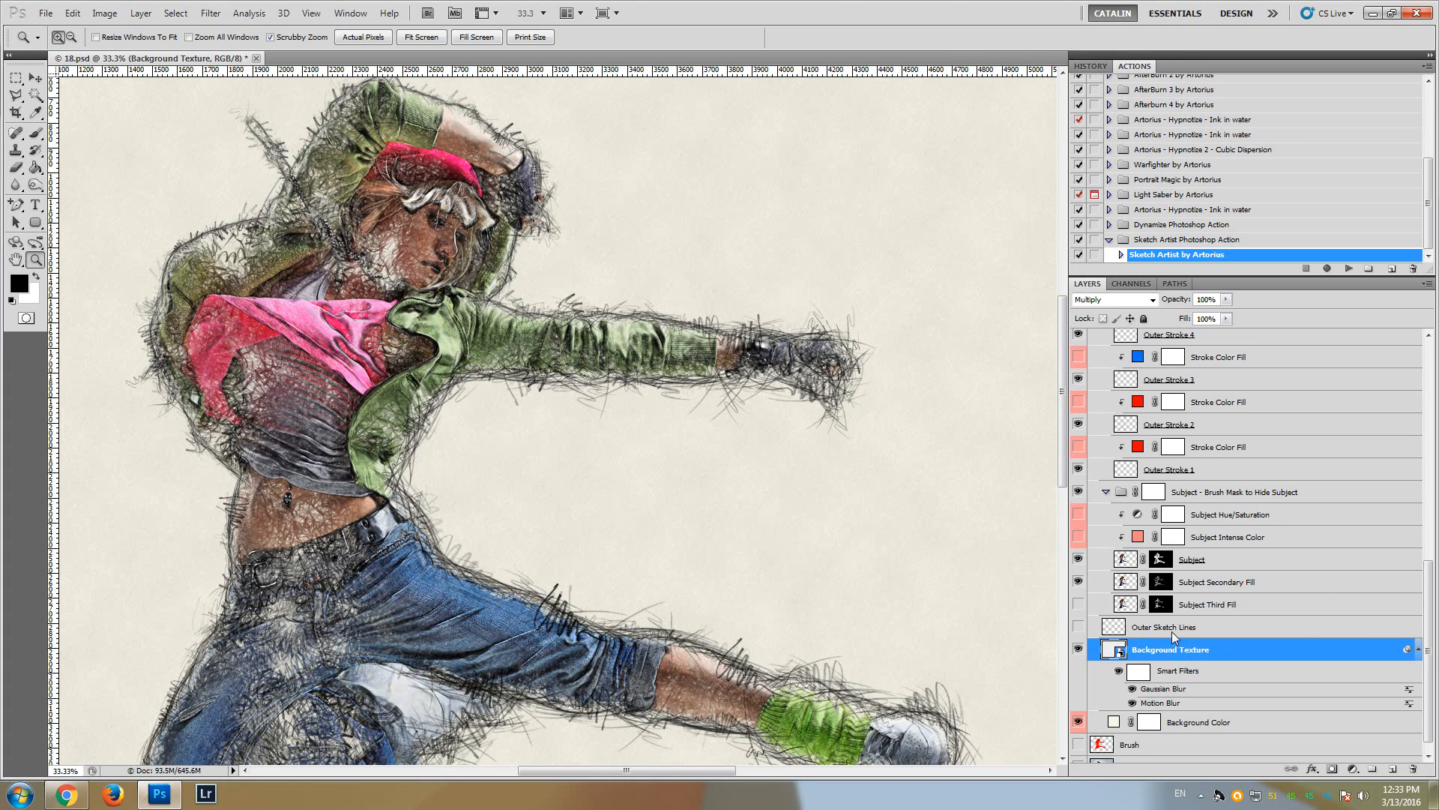
# Show the Outer Sketch Lines layer and examine the loose strokes it adds around the dancer from head to foot
pyautogui.click(1164, 632)
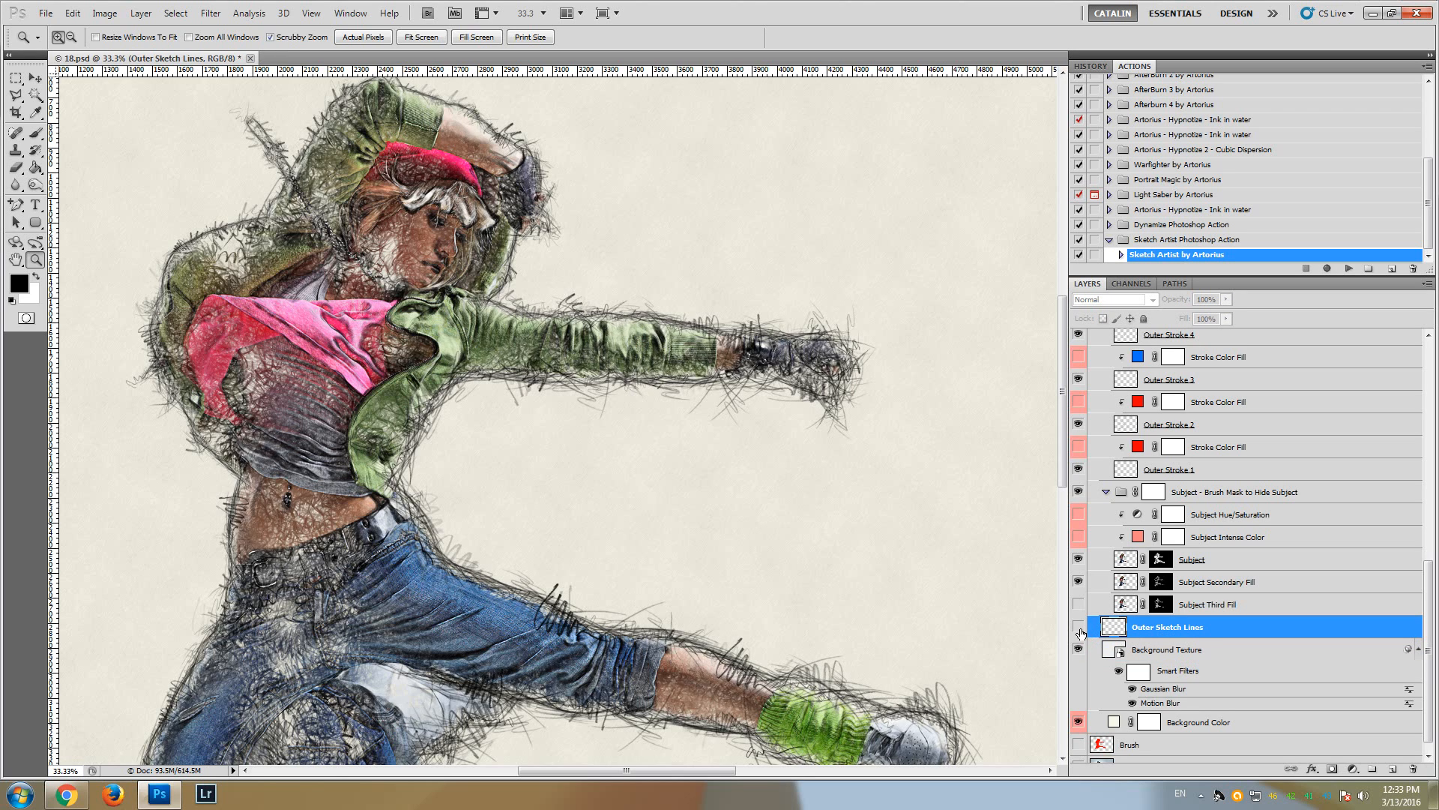
pyautogui.moveTo(1062, 361); pyautogui.dragTo(1062, 373)
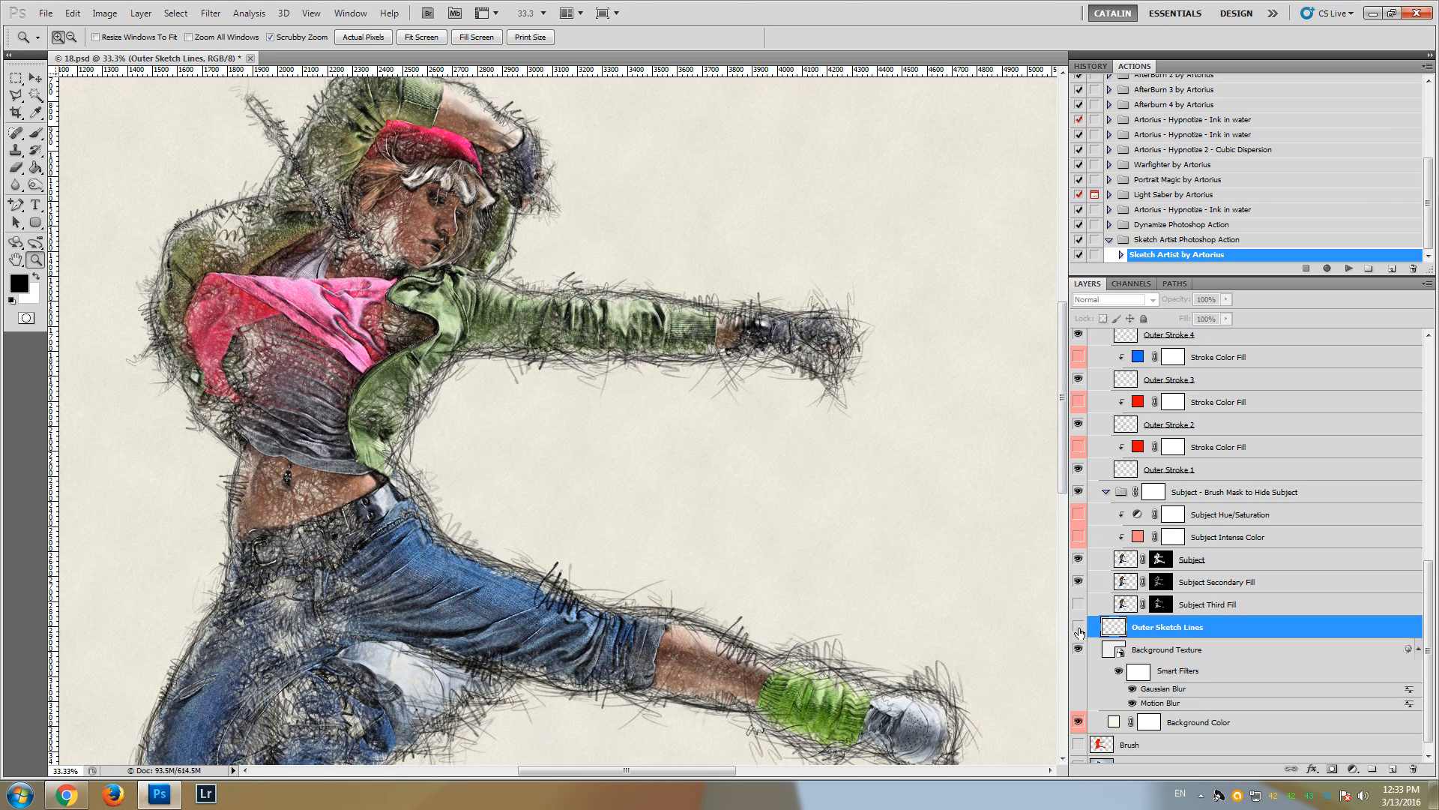
pyautogui.click(1079, 629)
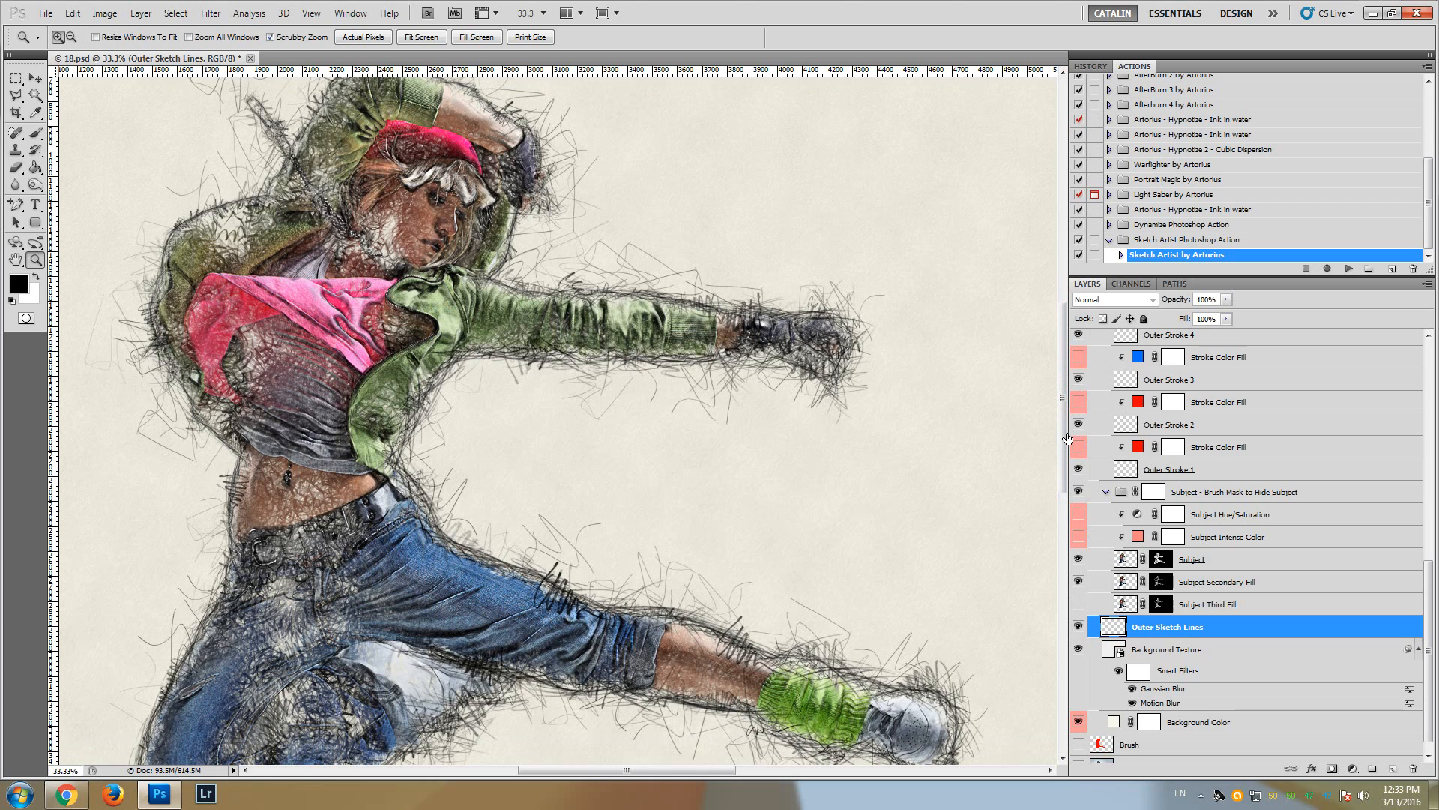
pyautogui.moveTo(1061, 439); pyautogui.dragTo(1061, 410)
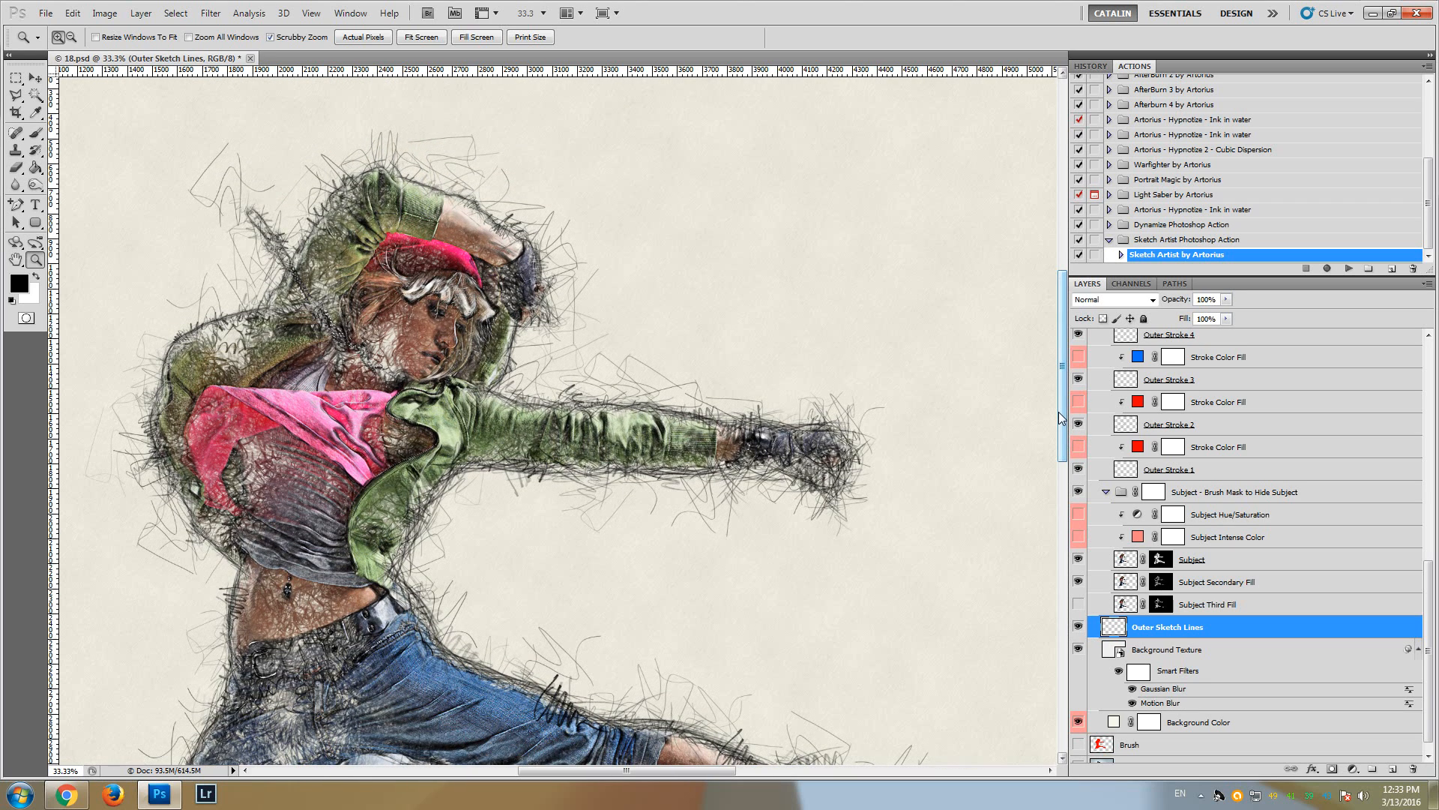
pyautogui.moveTo(1064, 404); pyautogui.dragTo(1064, 415)
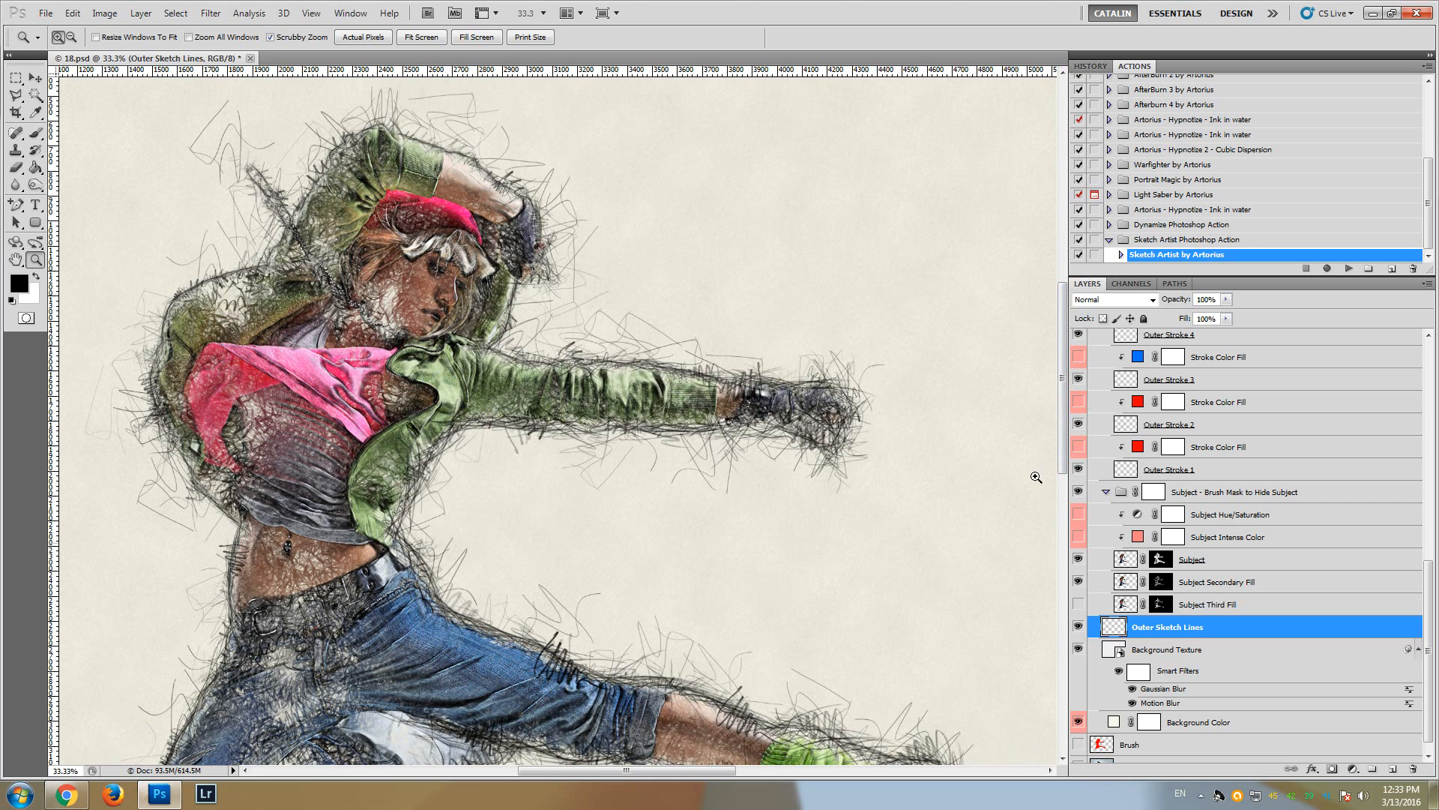
pyautogui.moveTo(1062, 406); pyautogui.dragTo(1062, 459)
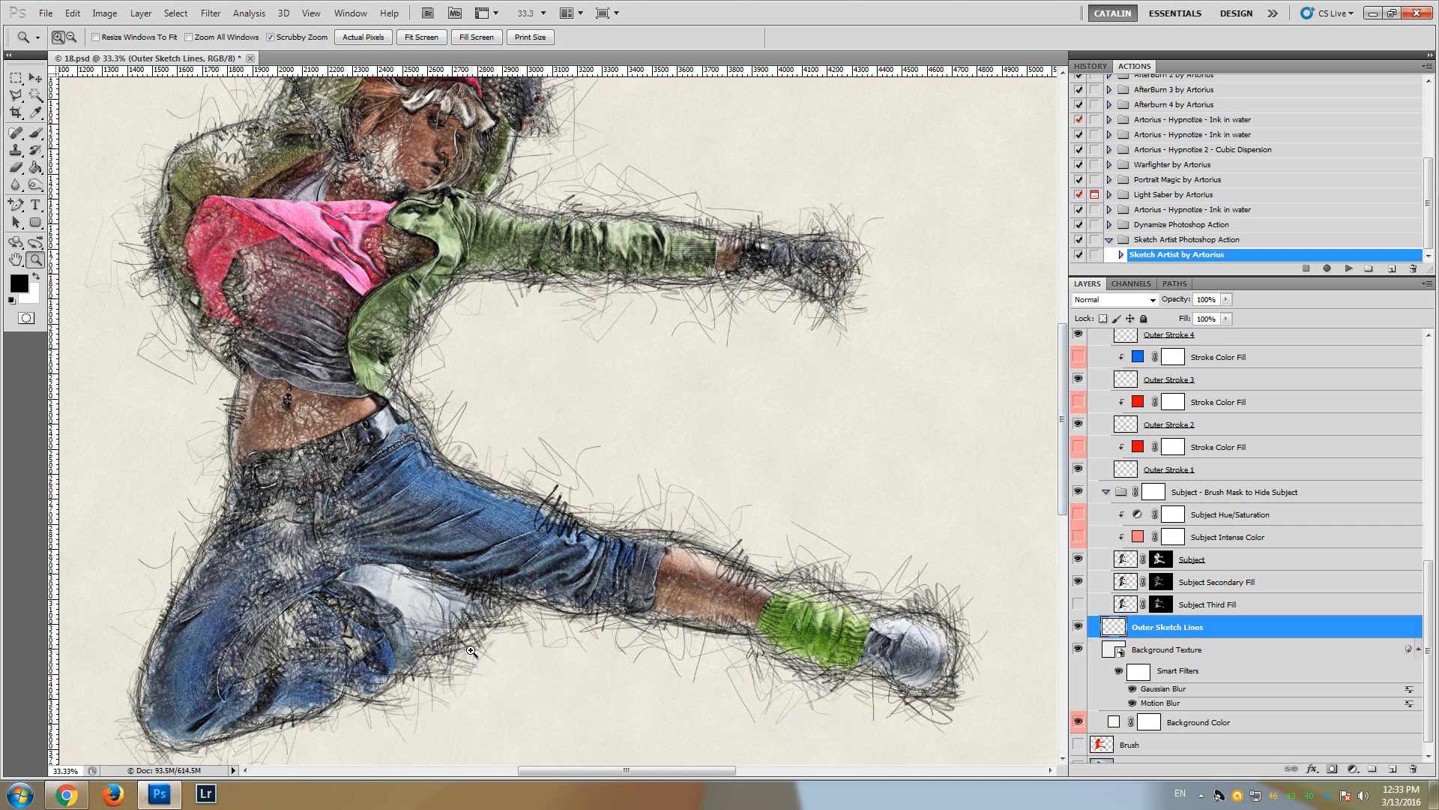
pyautogui.scroll(5, 229, 391)
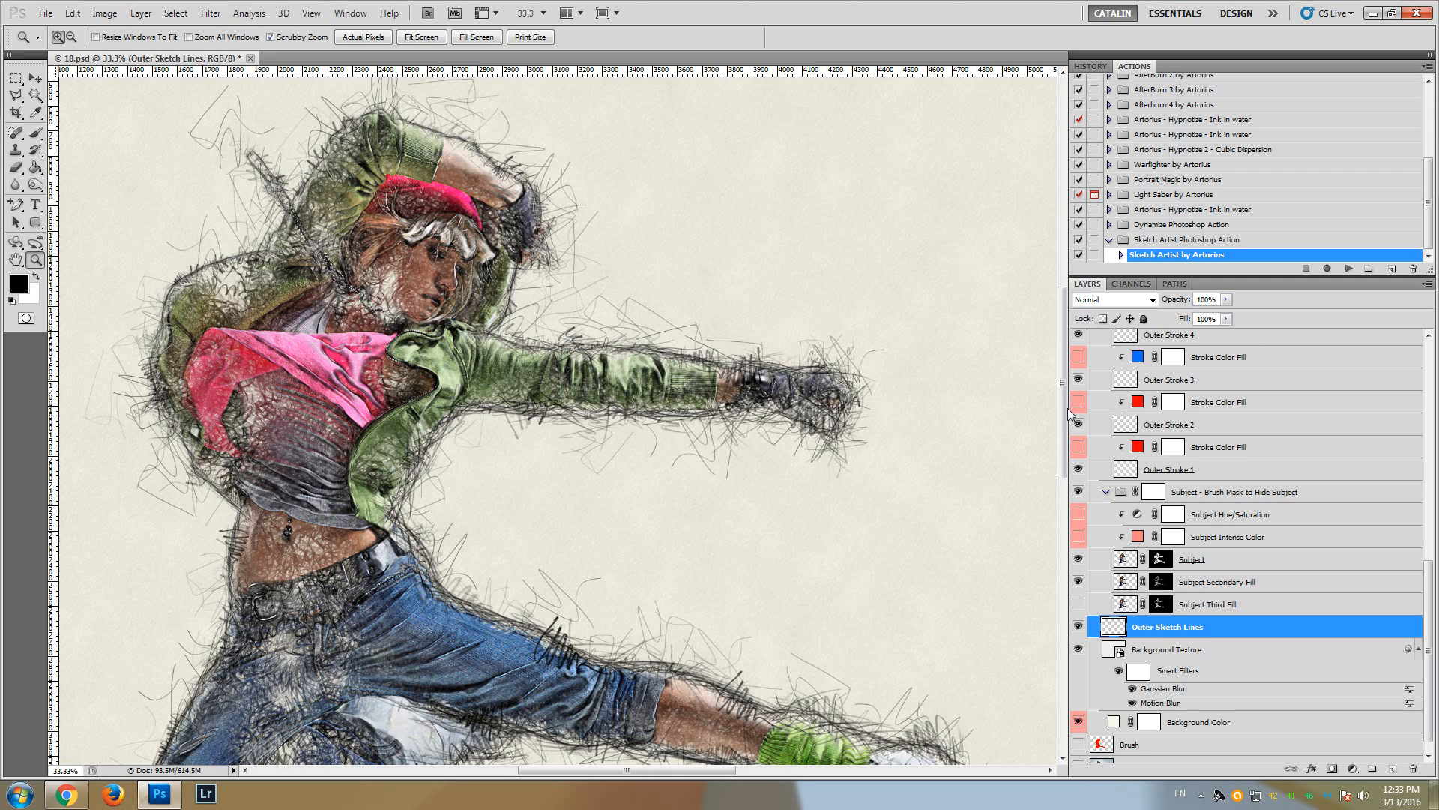
pyautogui.moveTo(1064, 417)
pyautogui.mouseDown()
pyautogui.moveTo(1064, 472)
pyautogui.moveTo(1062, 418)
pyautogui.mouseUp()
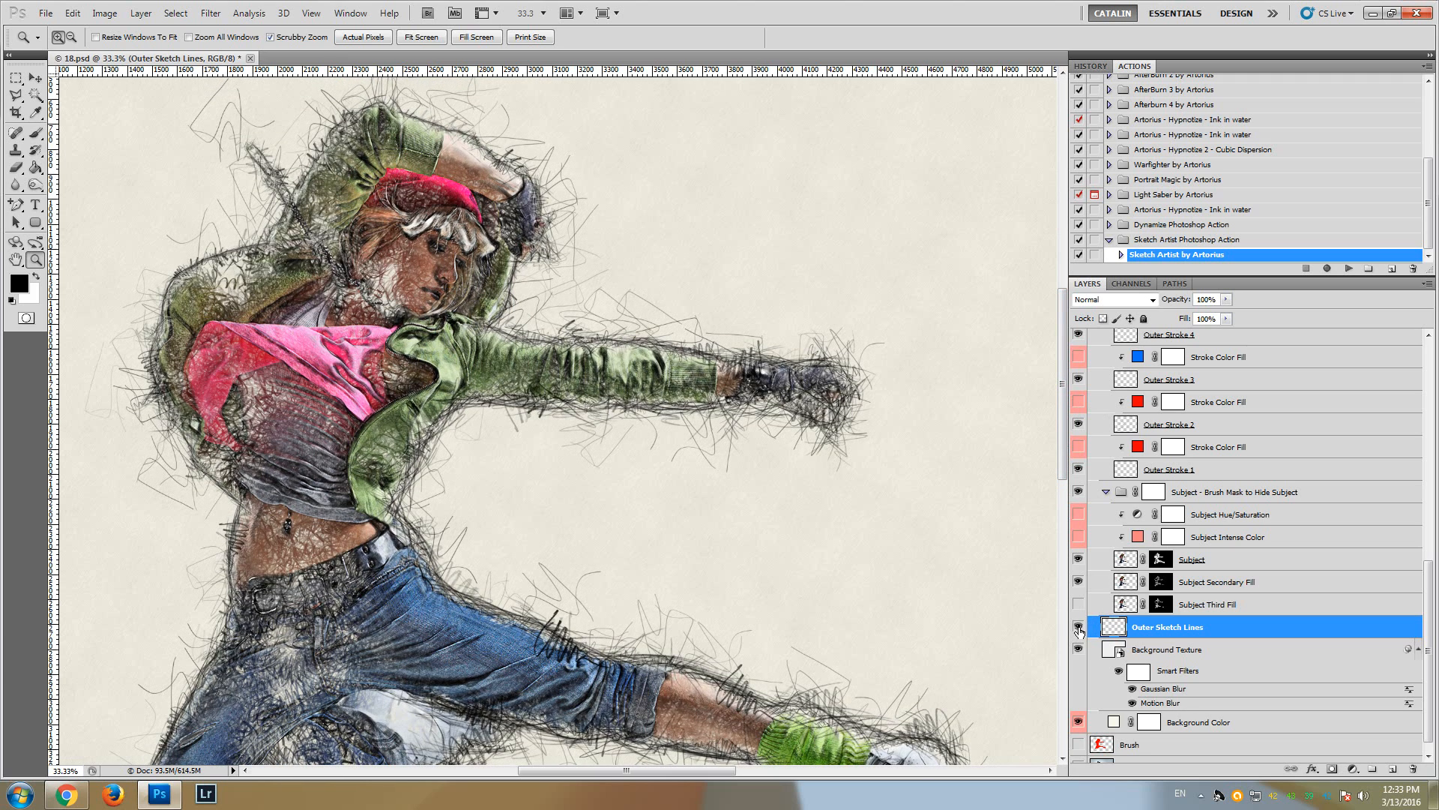
# Compare the drawing with and without the Outer Sketch Lines layer, leaving that layer hidden
pyautogui.click(1079, 627)
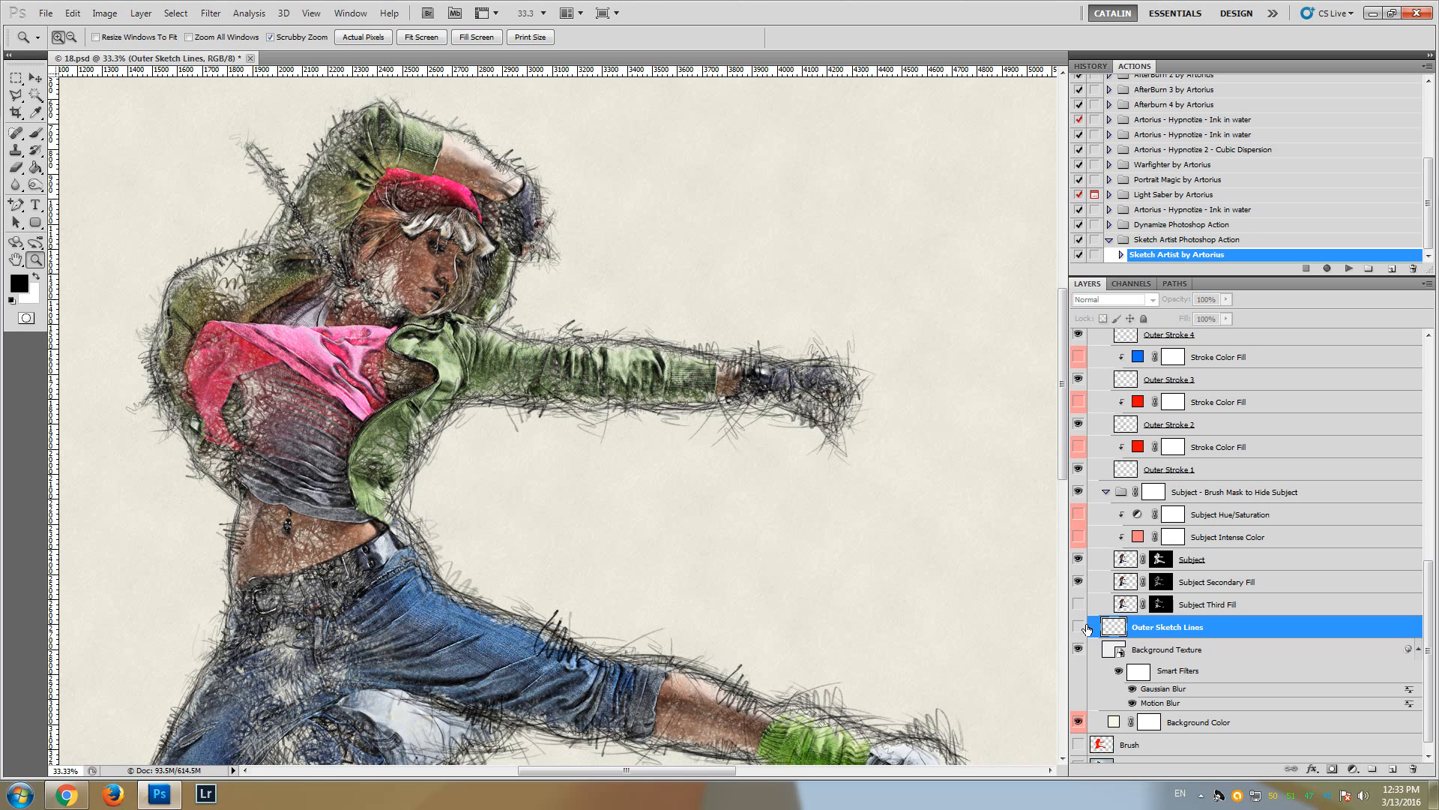
pyautogui.click(1078, 627)
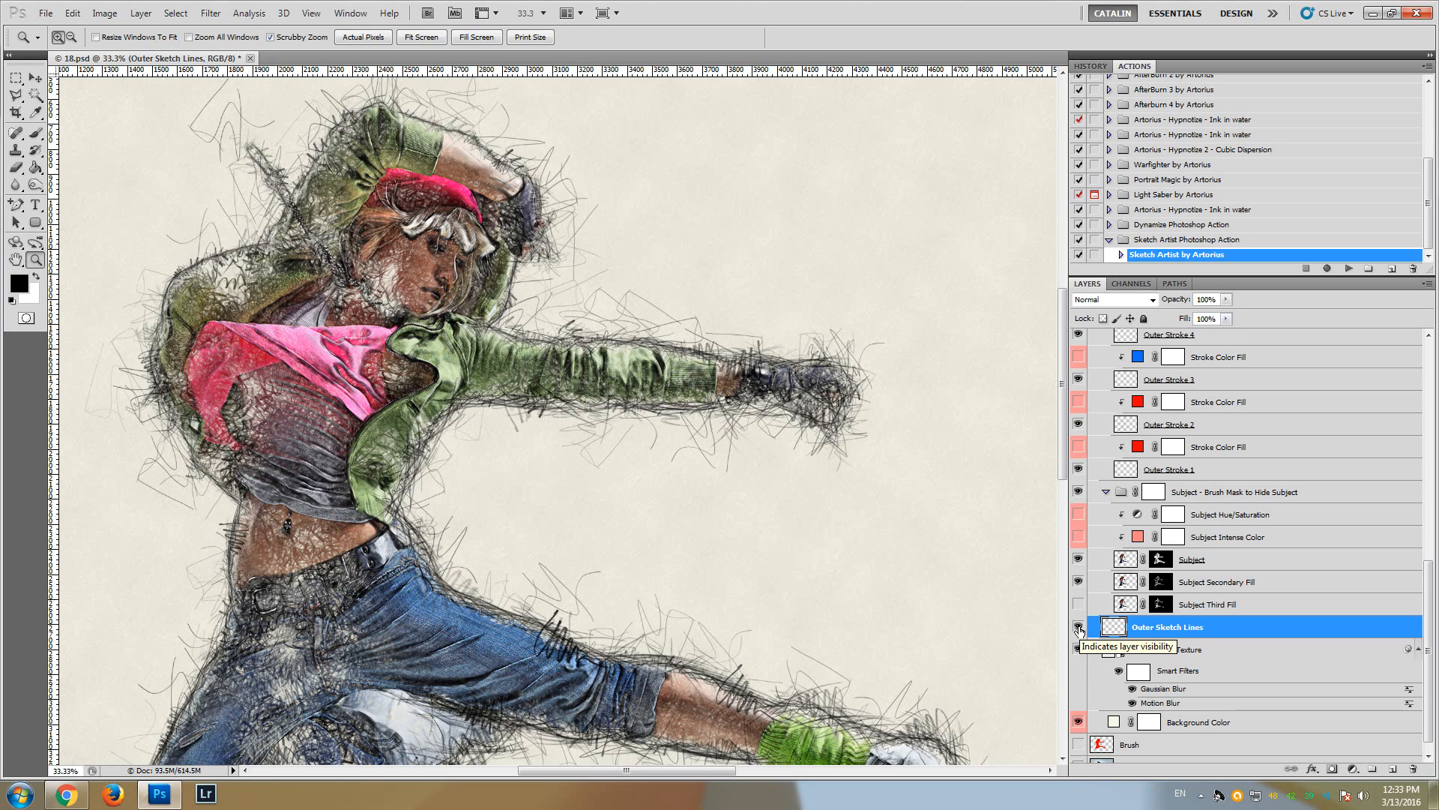
pyautogui.click(1078, 628)
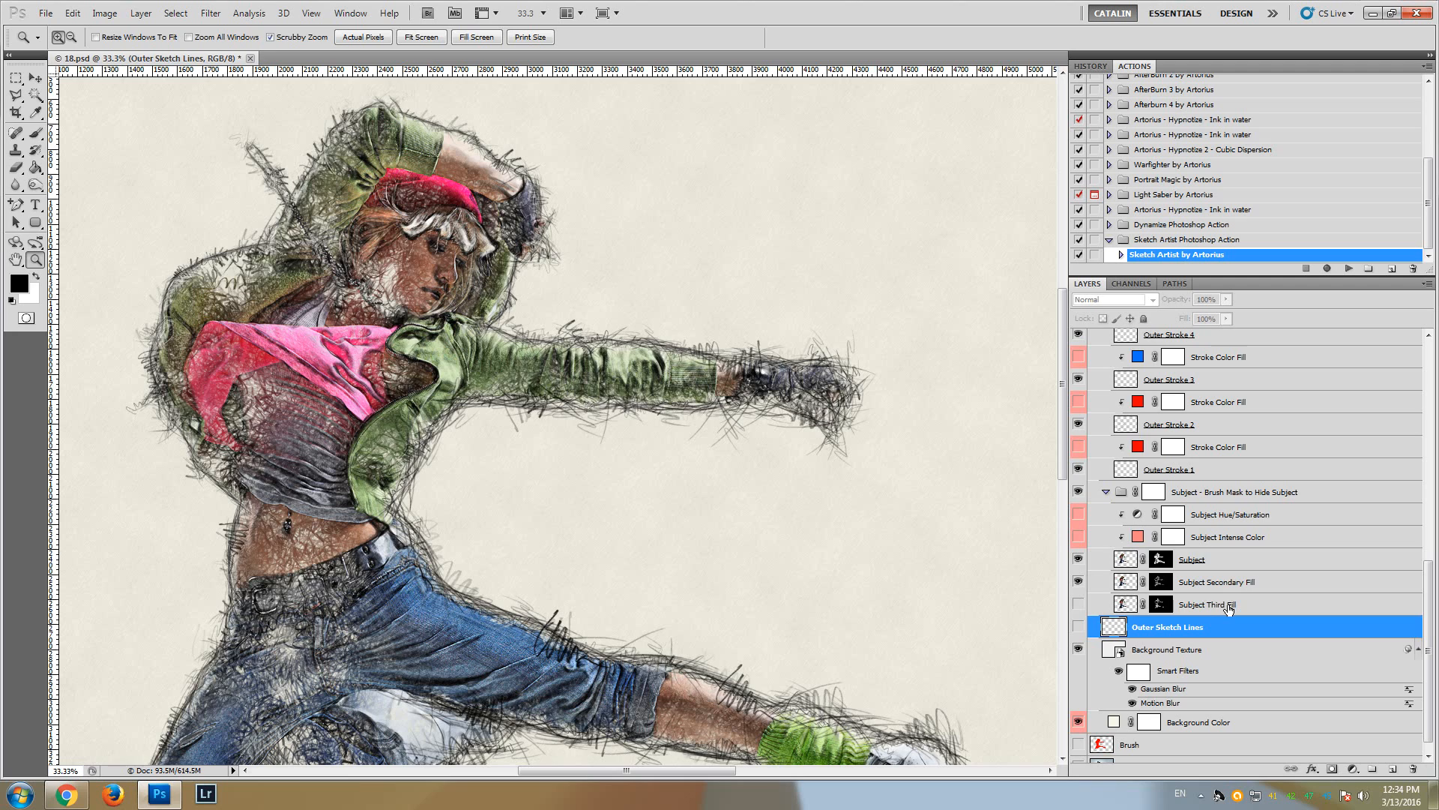
# Temporarily hide the Subject Secondary Fill layer to check what it adds to the dancer, and restore its visibility
pyautogui.click(1218, 562)
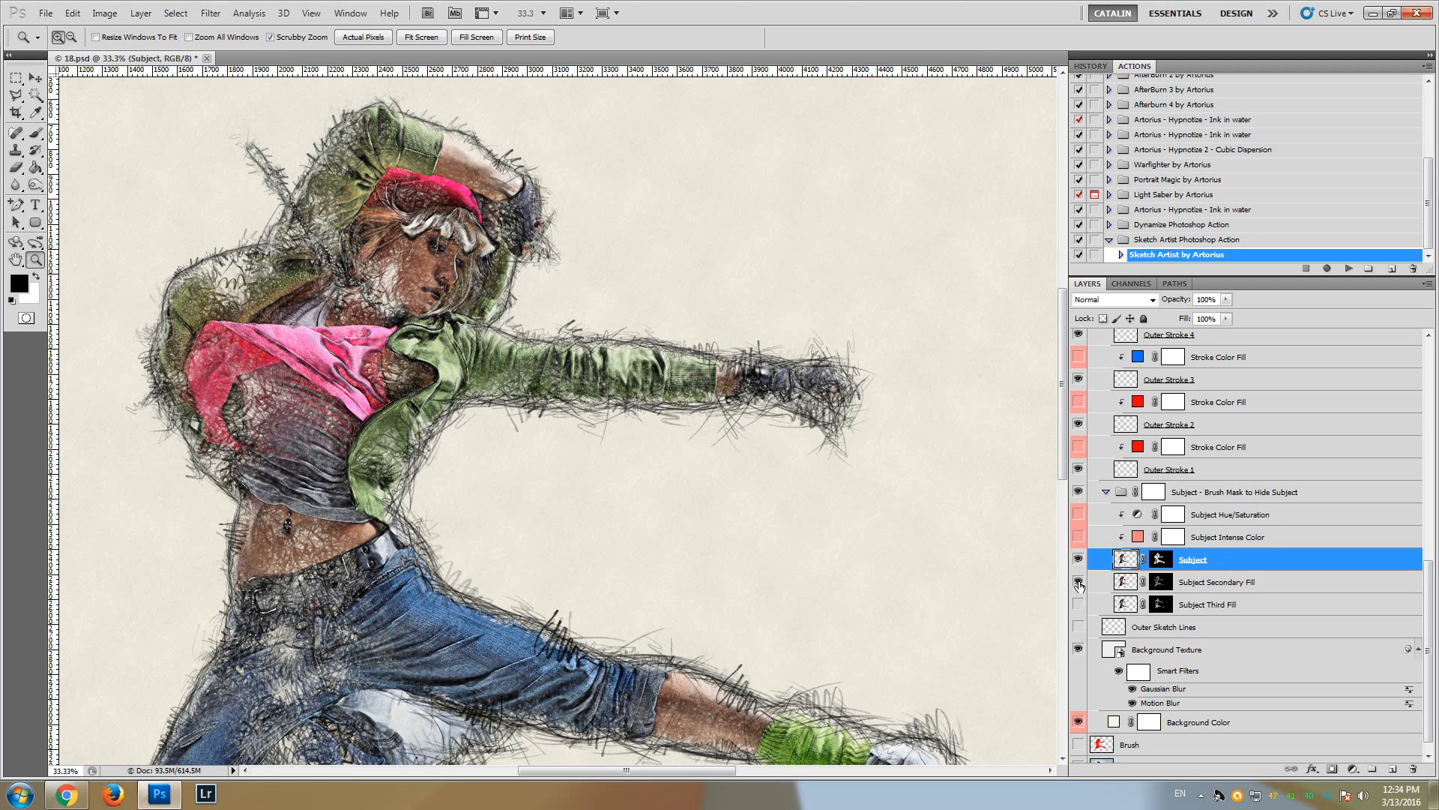
pyautogui.click(1078, 582)
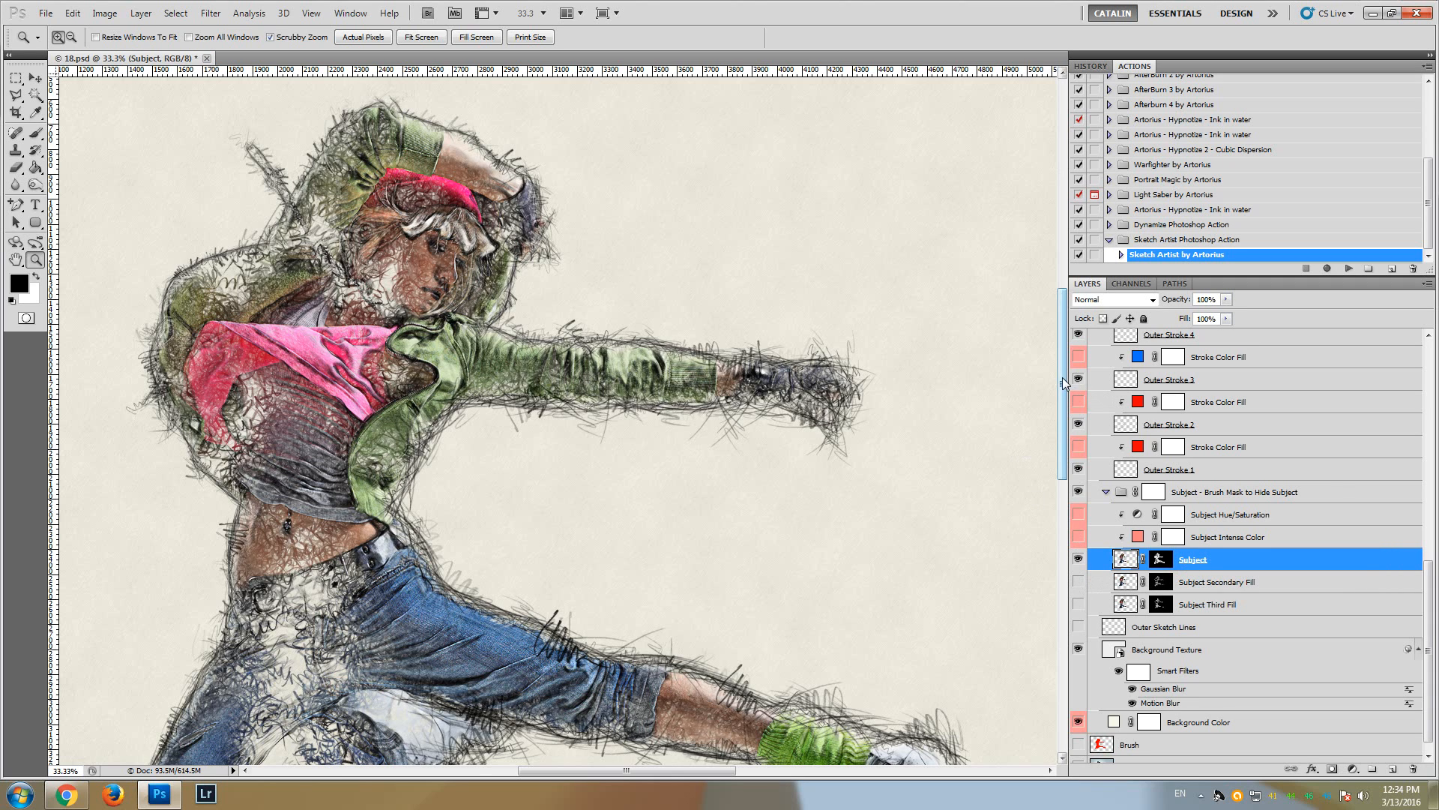
pyautogui.moveTo(1061, 383)
pyautogui.mouseDown()
pyautogui.moveTo(1060, 421)
pyautogui.moveTo(1050, 392)
pyautogui.mouseUp()
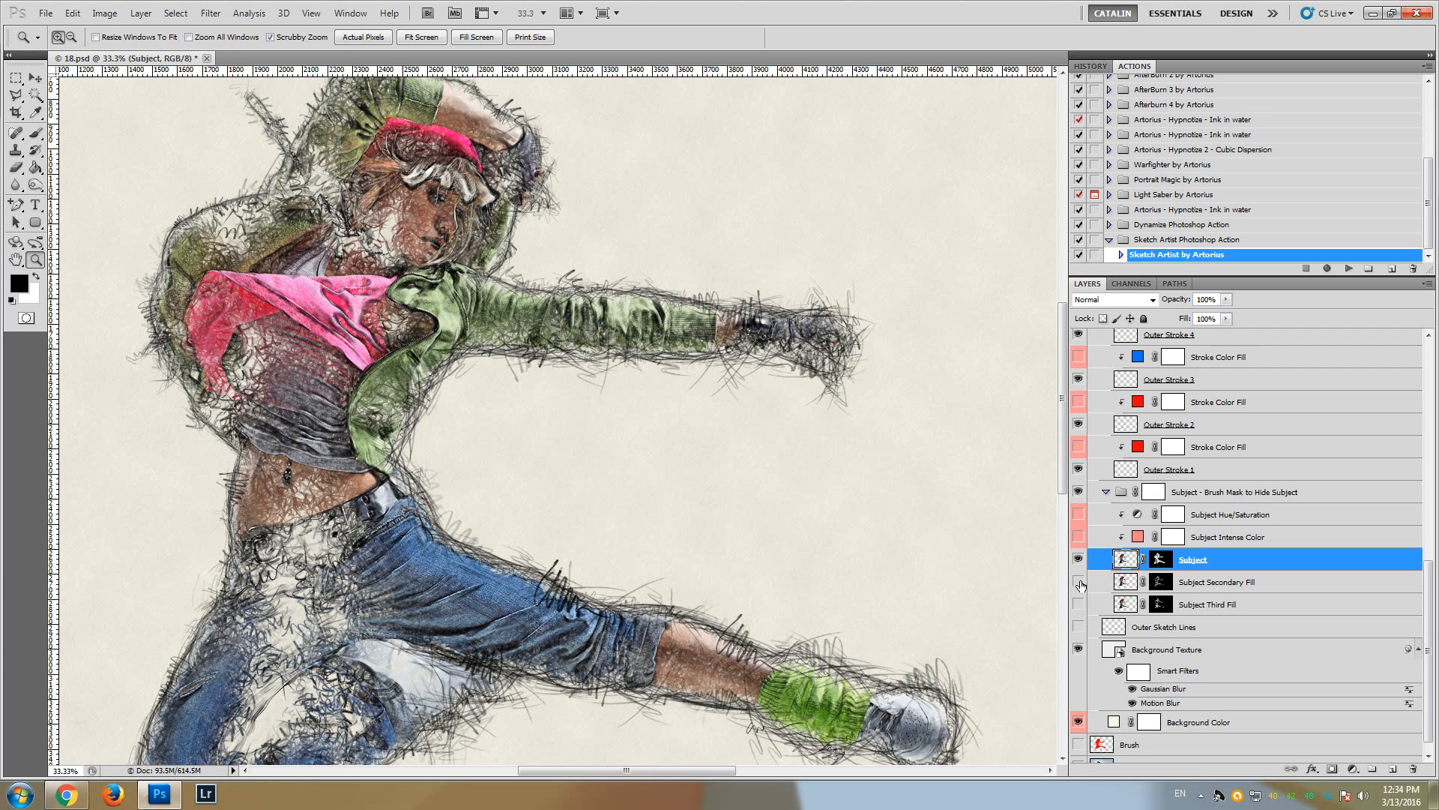
pyautogui.click(1078, 582)
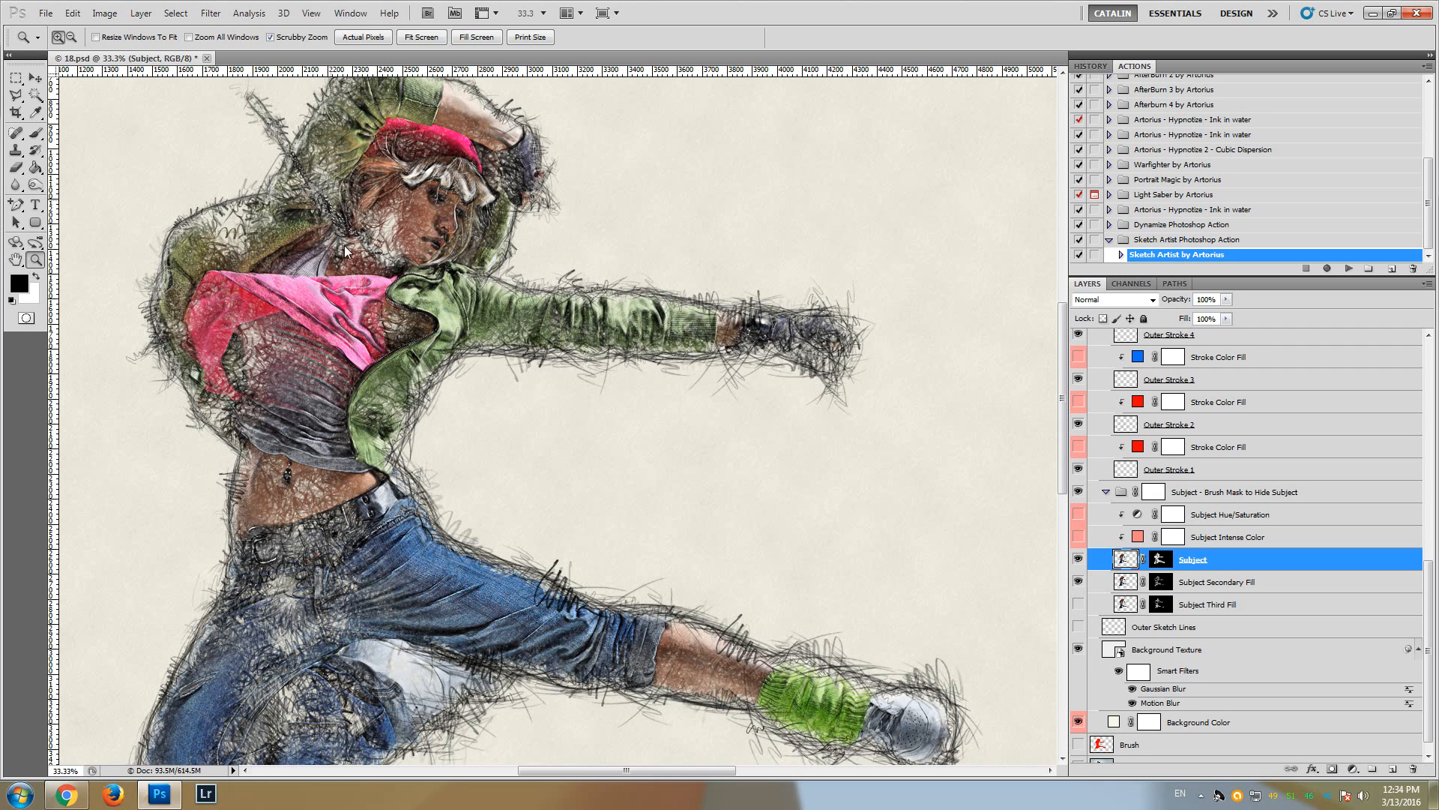
pyautogui.scroll(1, 347, 257)
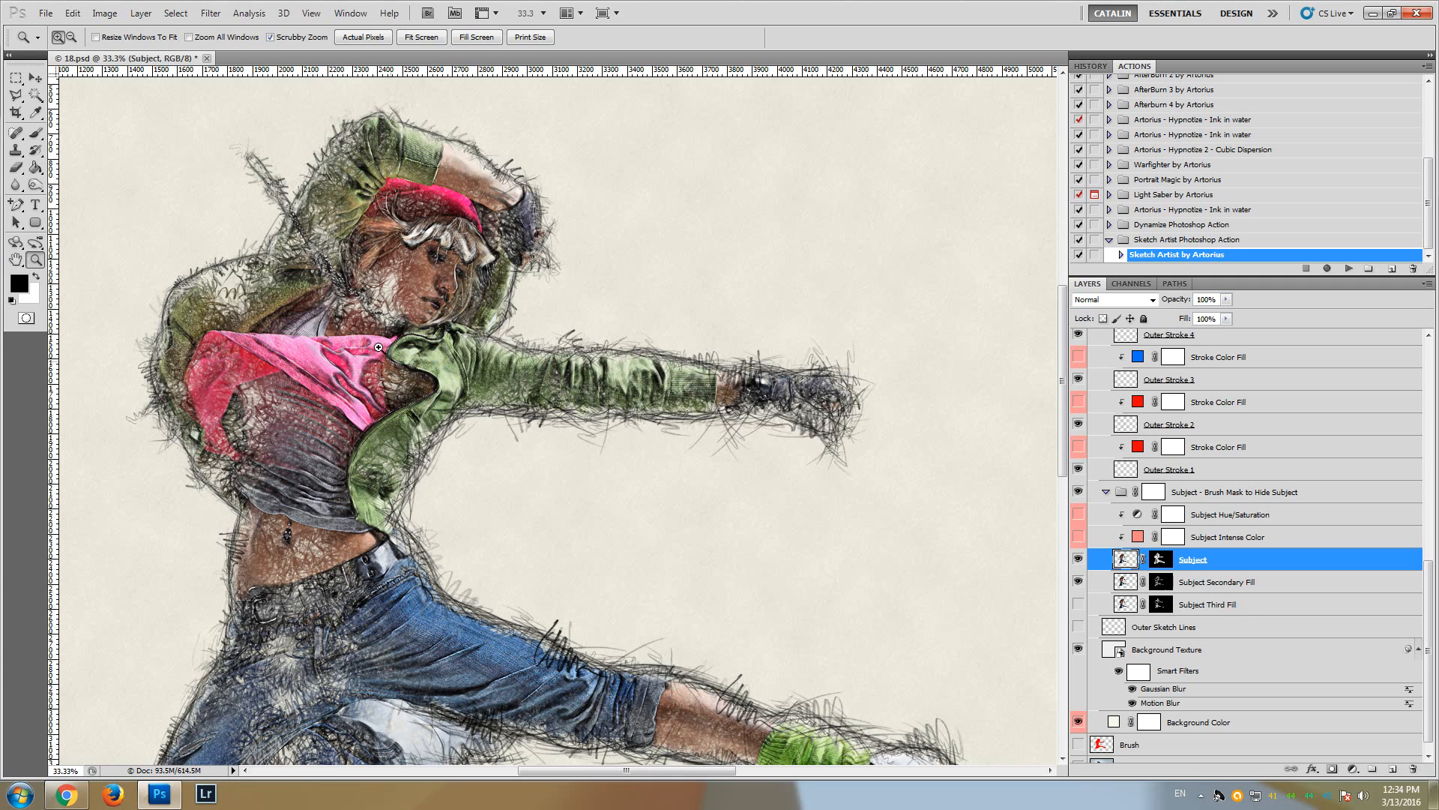
# Show the Subject Third Fill layer to fill in more of the dancer's figure
pyautogui.click(1202, 583)
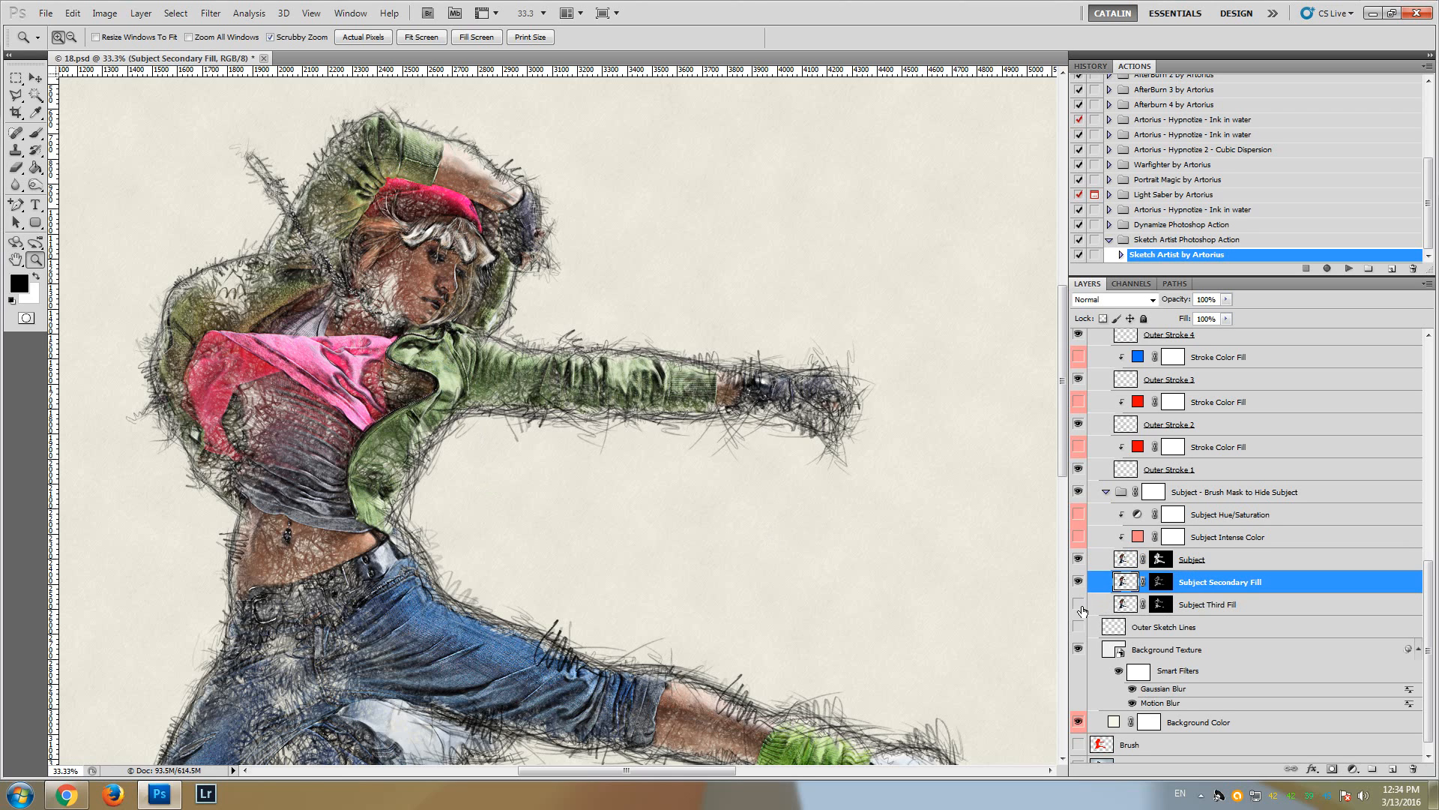
pyautogui.moveTo(1063, 442); pyautogui.dragTo(1063, 492)
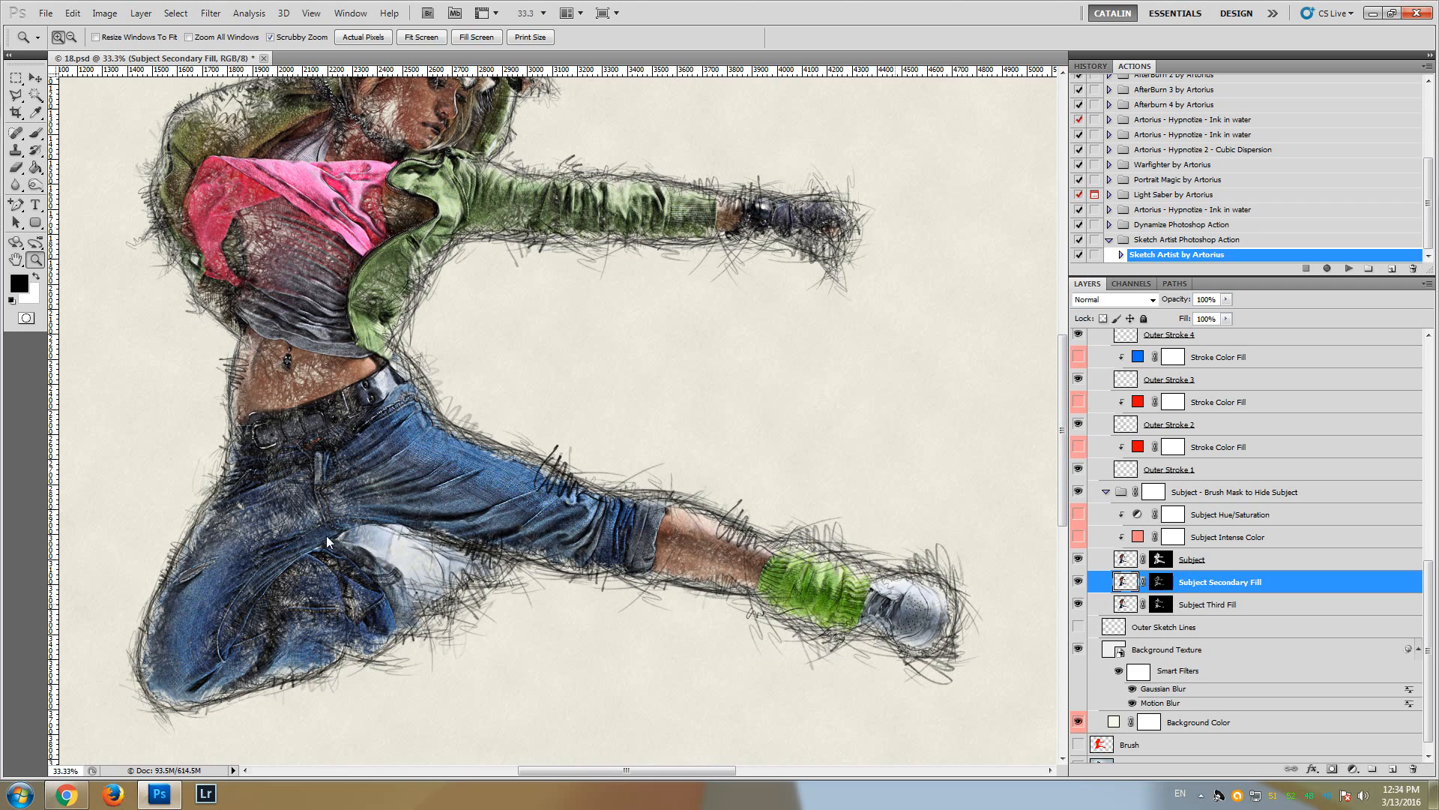
pyautogui.scroll(3, 288, 501)
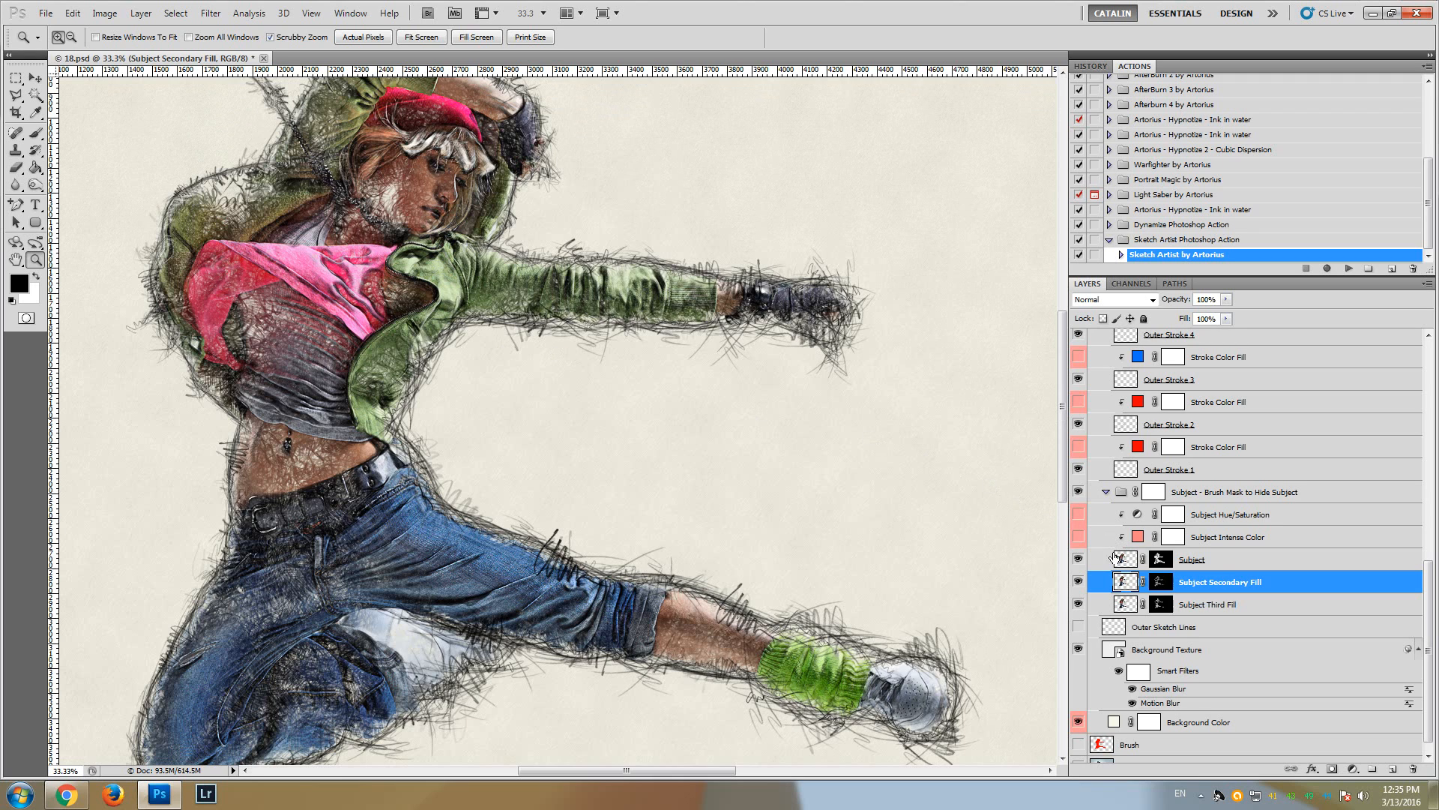
# Hide the Subject layer and examine the secondary and third fills on the dancer's upper body at 50% zoom
pyautogui.click(1078, 559)
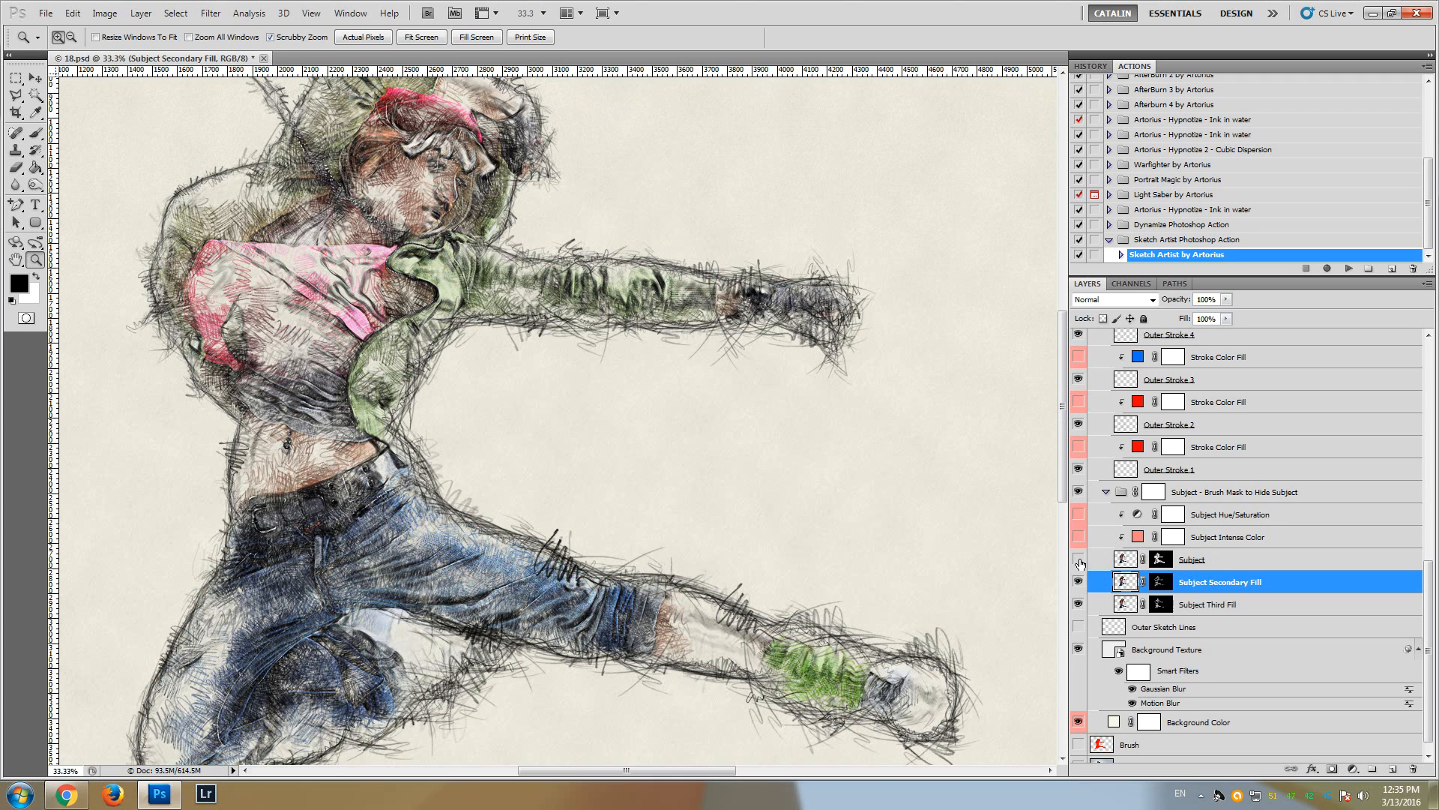
pyautogui.moveTo(1063, 421)
pyautogui.mouseDown()
pyautogui.moveTo(1069, 395)
pyautogui.moveTo(1066, 409)
pyautogui.mouseUp()
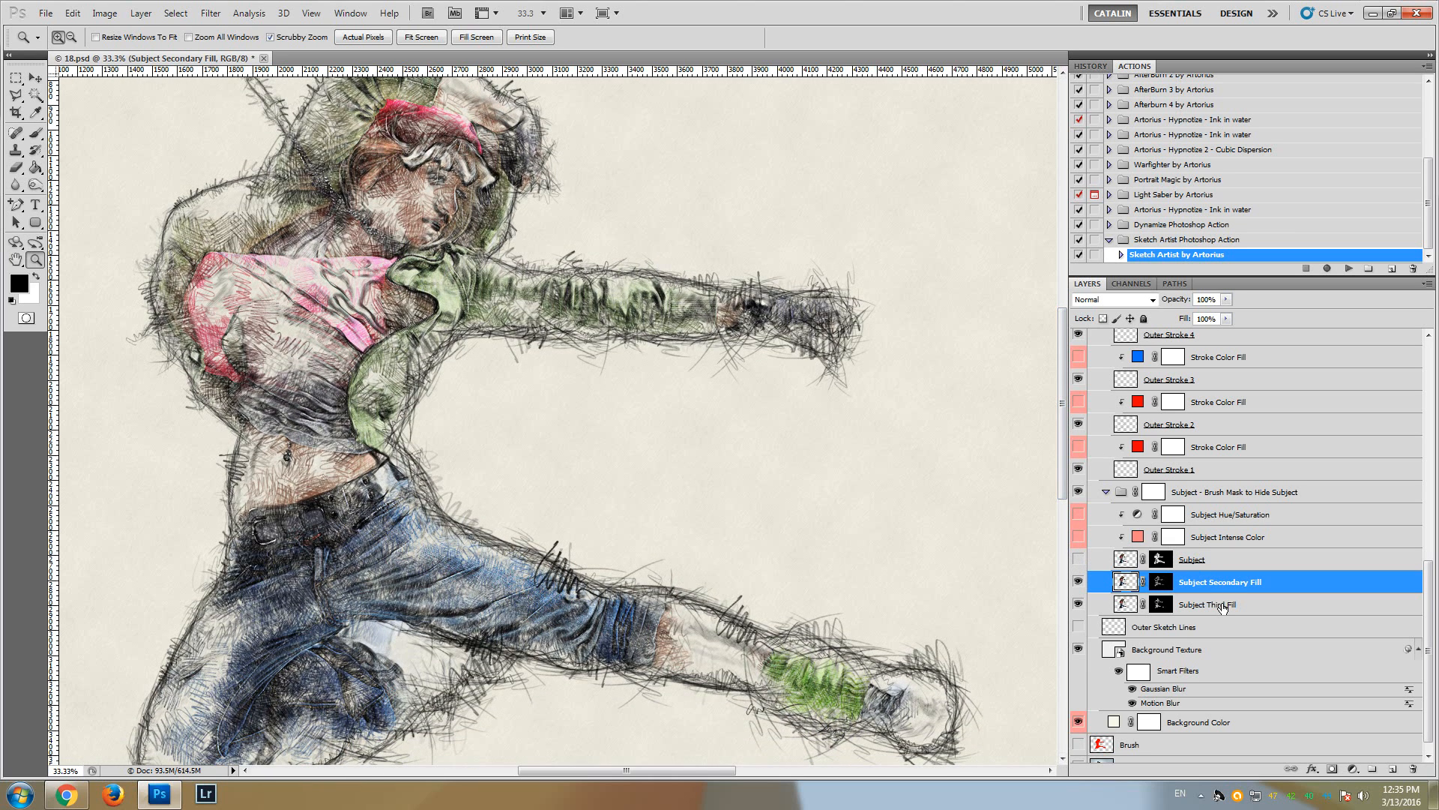
pyautogui.scroll(2, 454, 289)
pyautogui.click(436, 216)
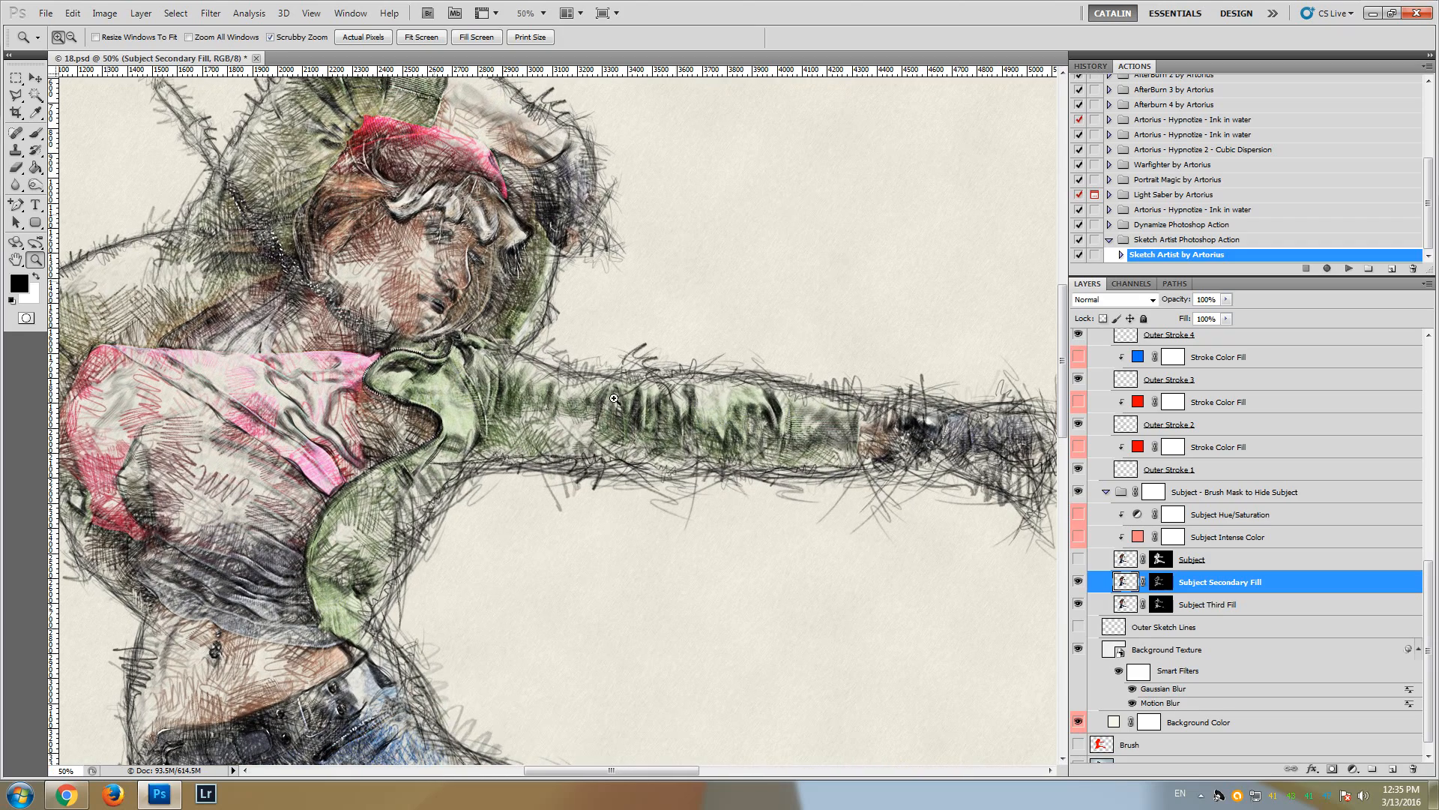
pyautogui.moveTo(652, 771); pyautogui.dragTo(628, 770)
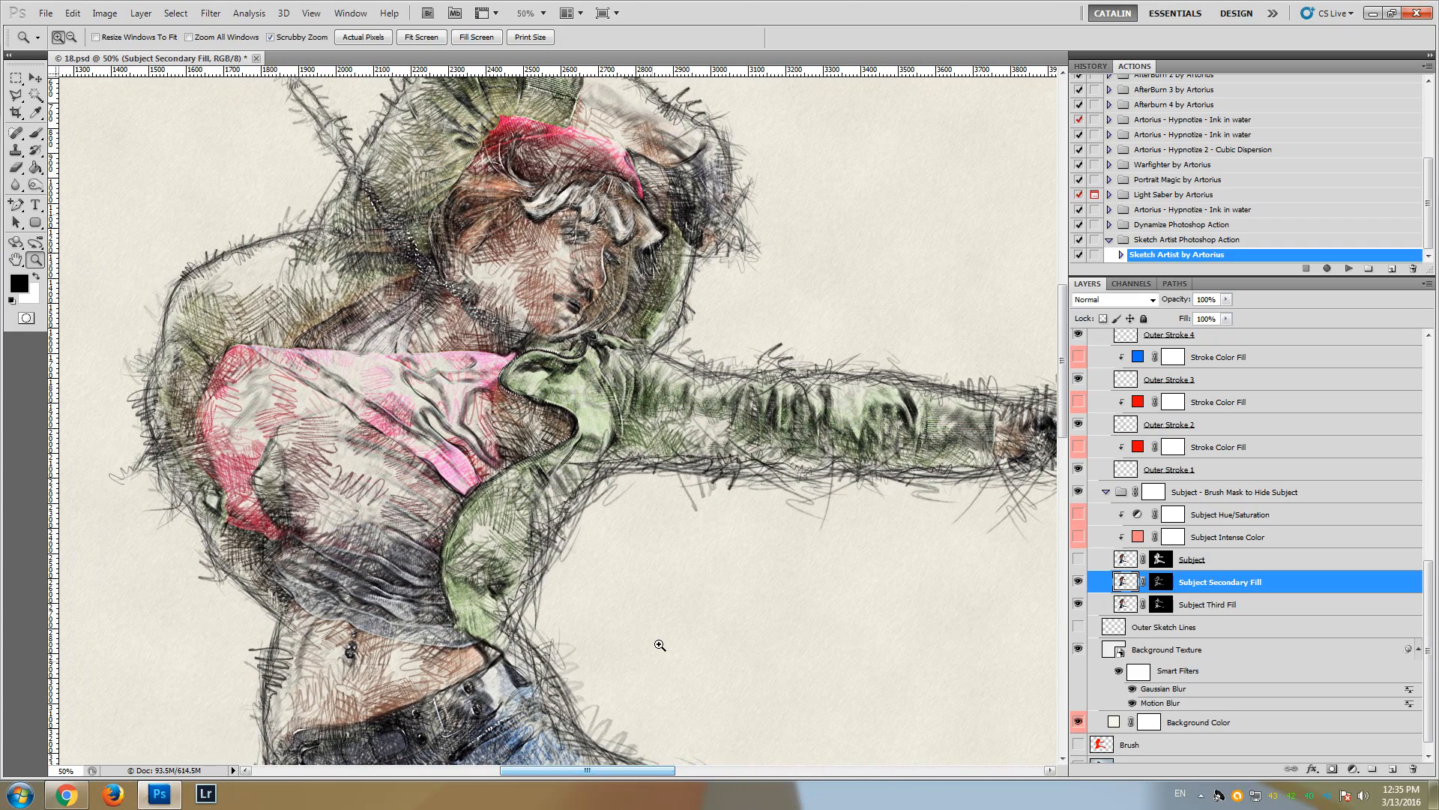
pyautogui.scroll(3, 660, 644)
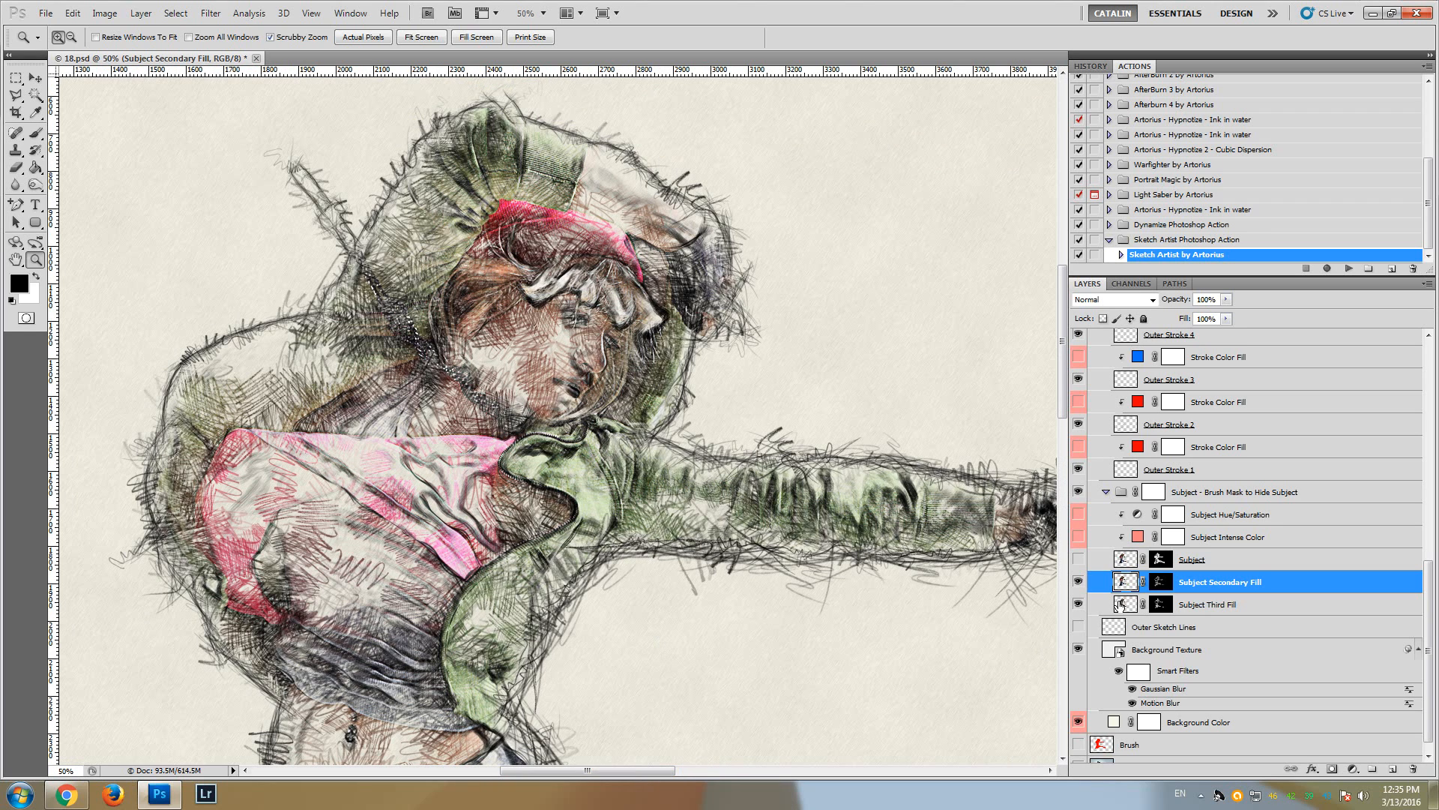
# Toggle off both subject fill layers, restoring visibility only for the Subject and Subject Third Fill layers
pyautogui.click(1077, 604)
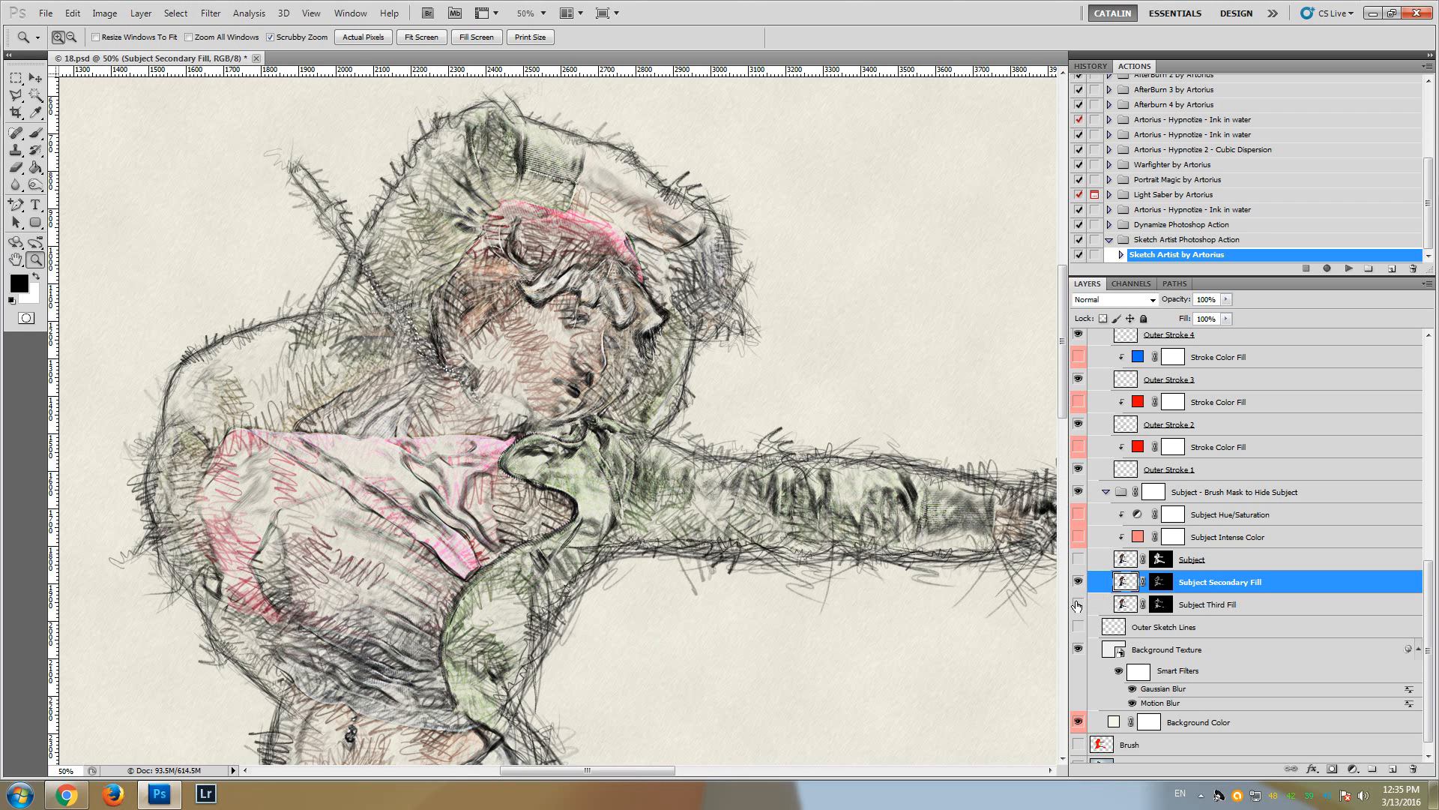
pyautogui.click(1077, 583)
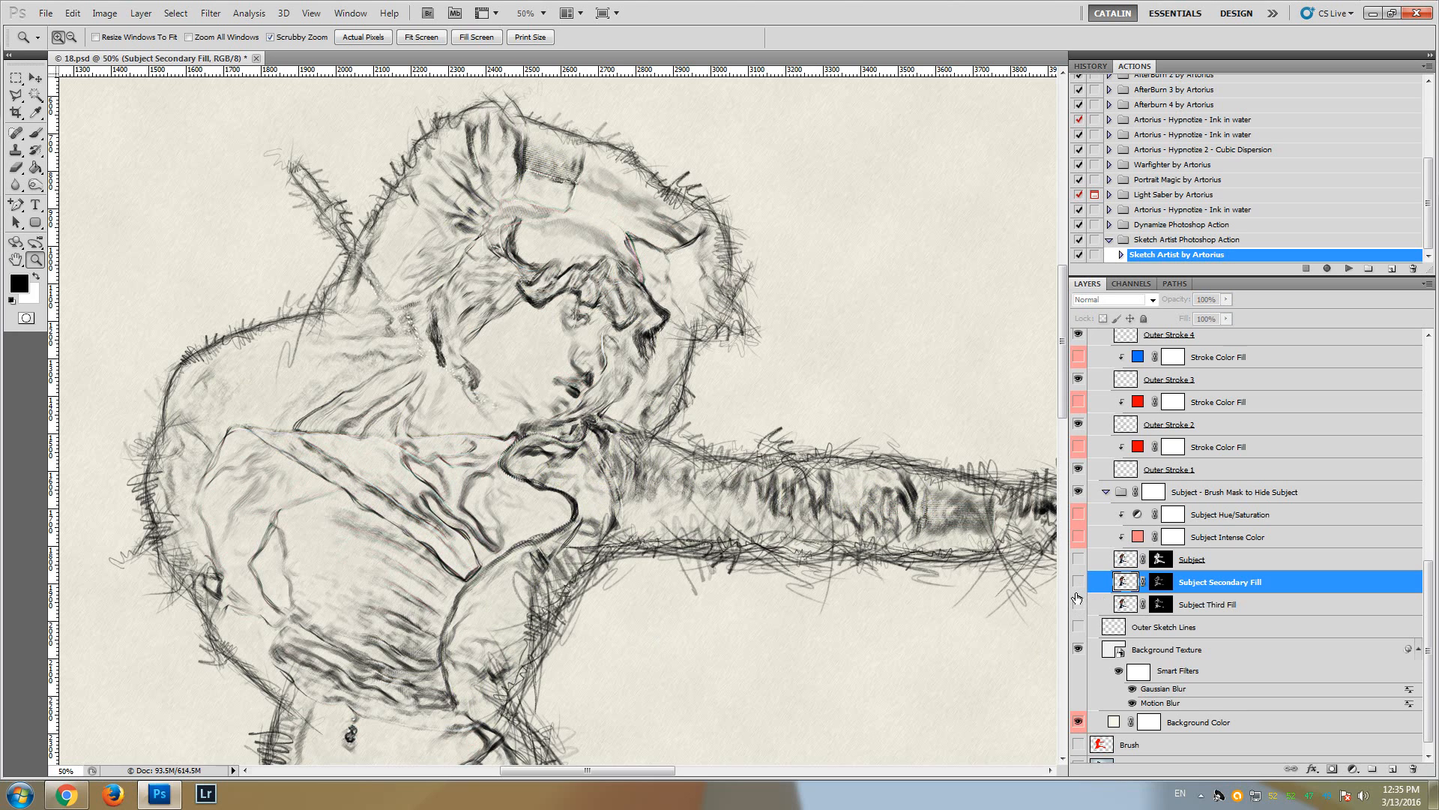
pyautogui.click(1077, 604)
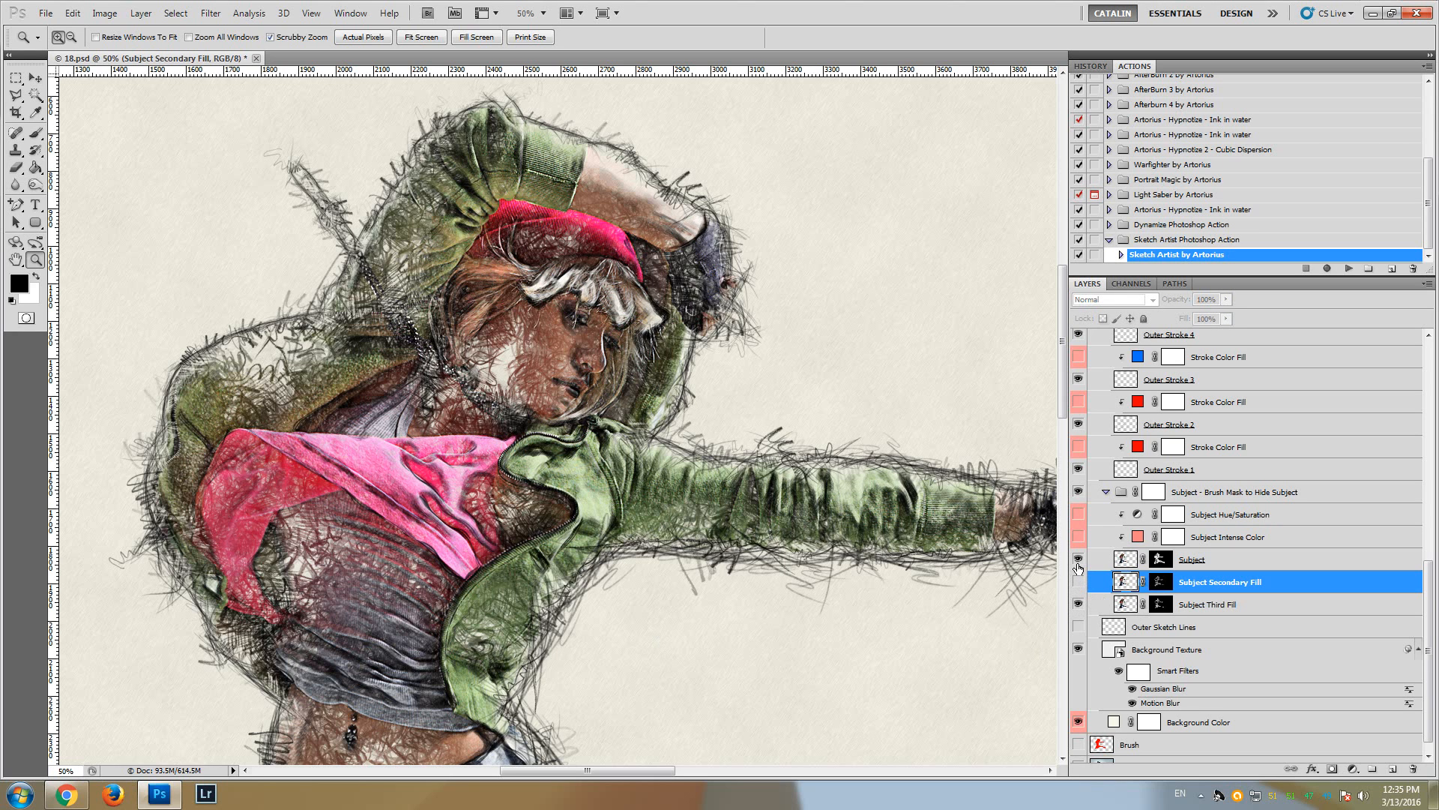
# Select the Subject layer and compare the dancer with the Subject Third Fill layer off and on
pyautogui.click(1264, 565)
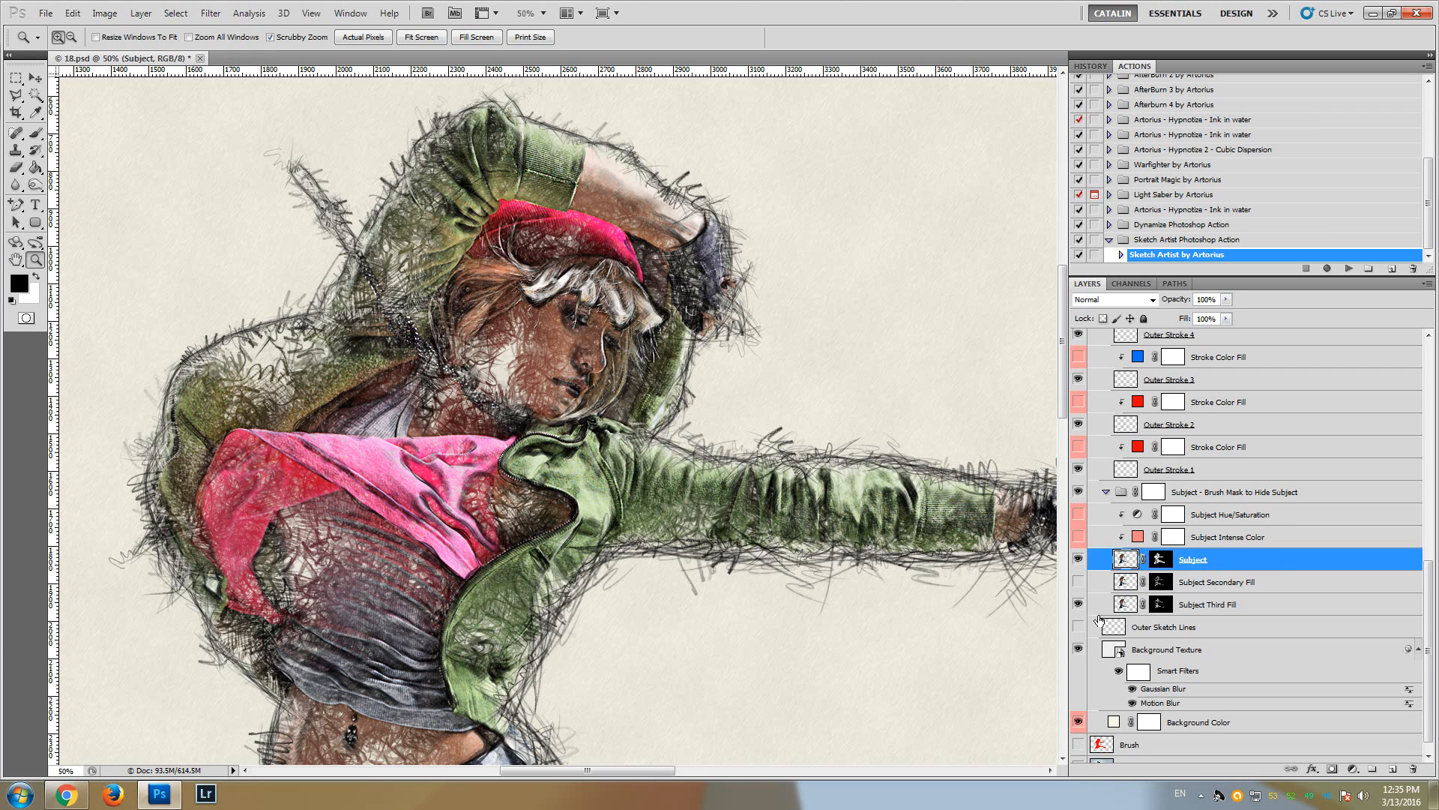
pyautogui.click(1078, 605)
pyautogui.click(1078, 605)
pyautogui.moveTo(662, 773); pyautogui.dragTo(699, 771)
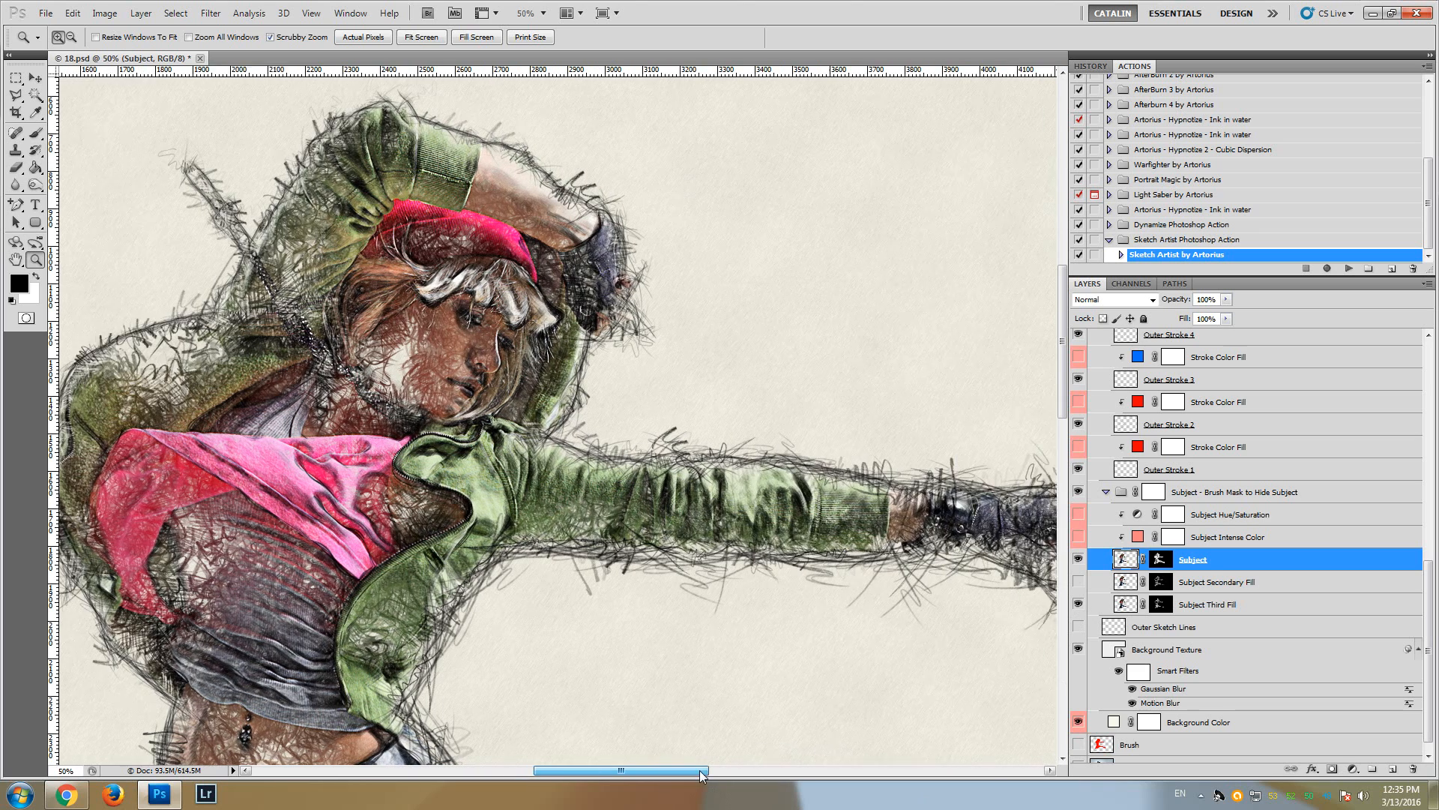
# Turn on the Subject Intense Color layer and check the saturated colours over the whole dancer
pyautogui.click(1203, 536)
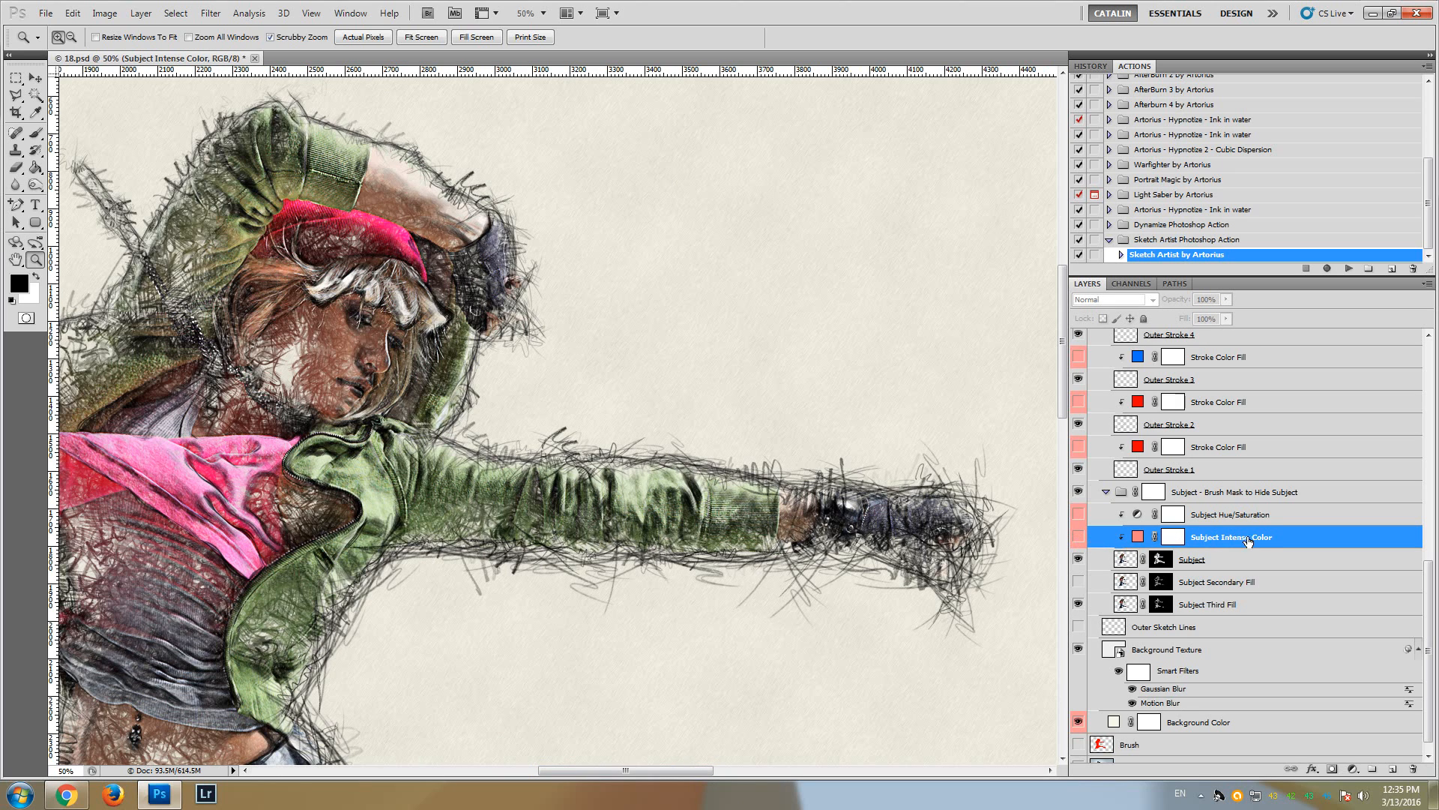
pyautogui.click(1079, 537)
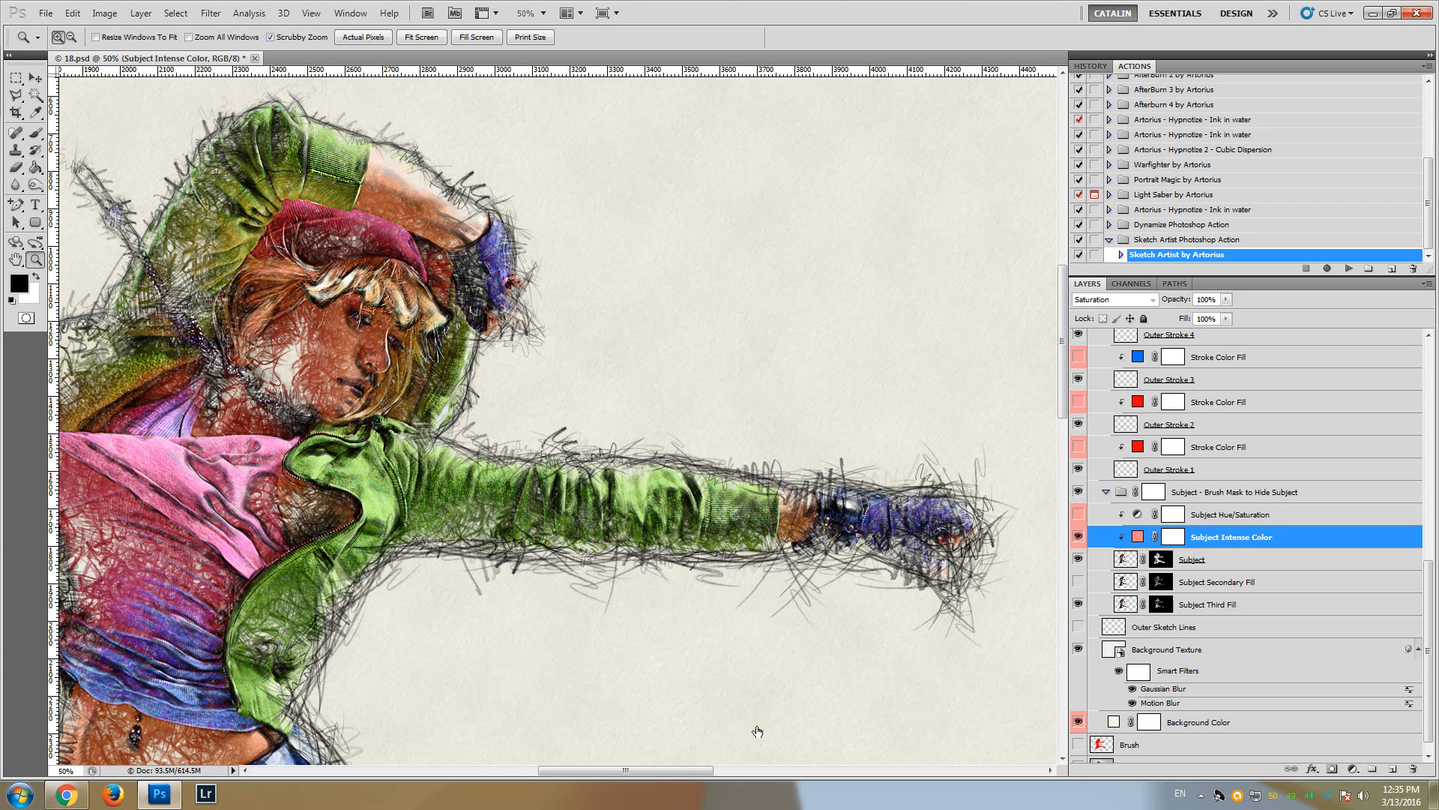
pyautogui.moveTo(687, 771); pyautogui.dragTo(652, 771)
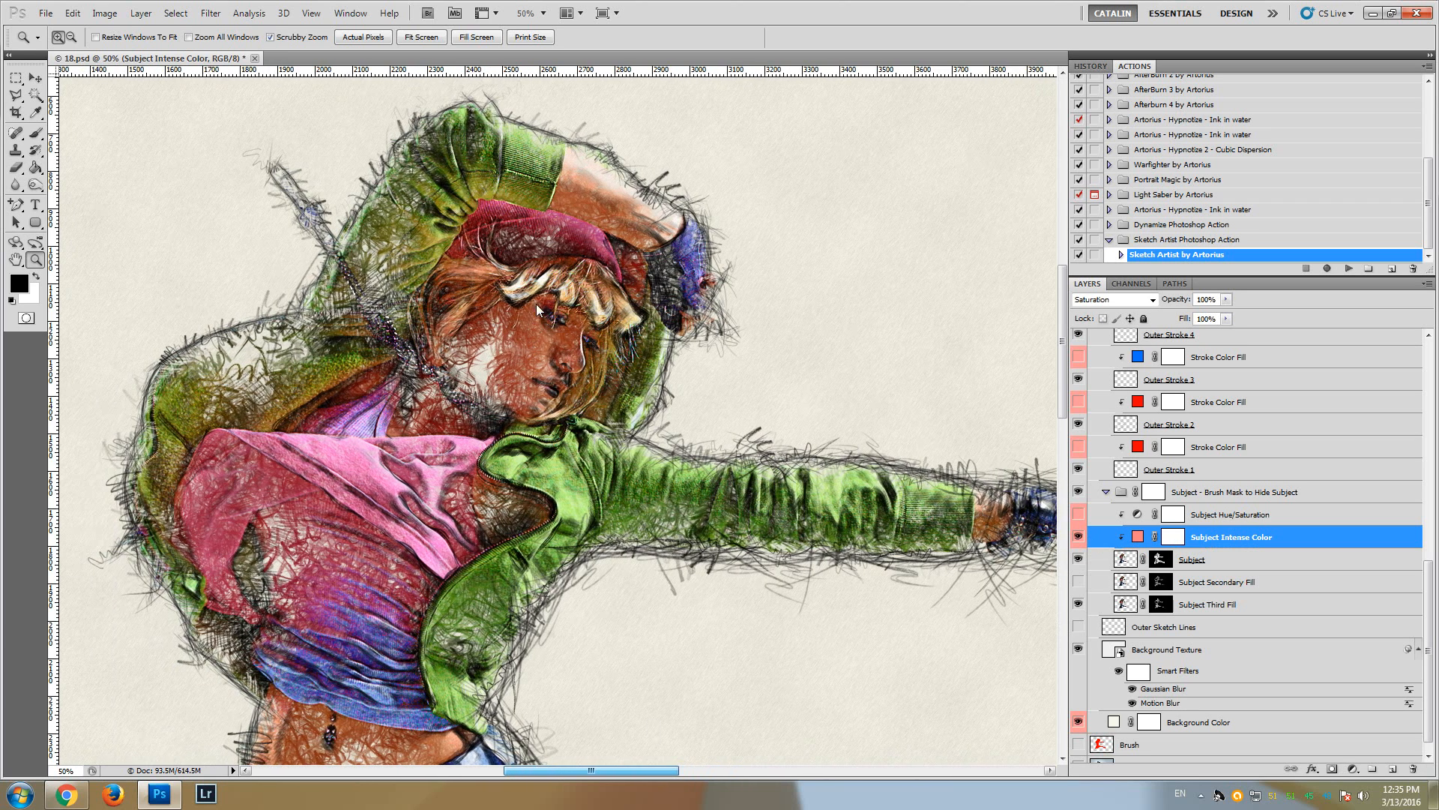
pyautogui.moveTo(1063, 371); pyautogui.dragTo(1067, 452)
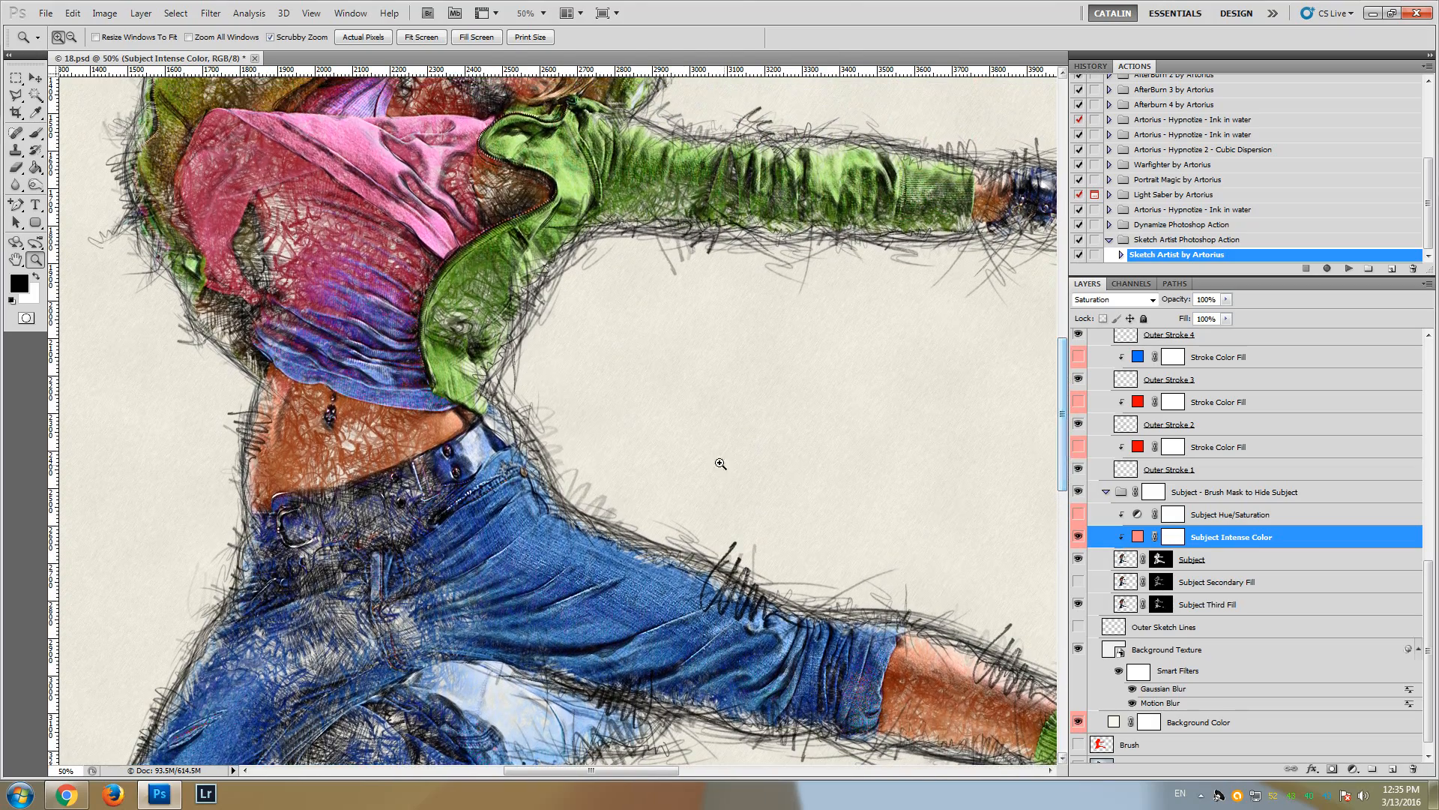
pyautogui.keyDown('alt'); pyautogui.click(691, 429); pyautogui.keyUp('alt')
pyautogui.keyDown('alt'); pyautogui.click(742, 440); pyautogui.keyUp('alt')
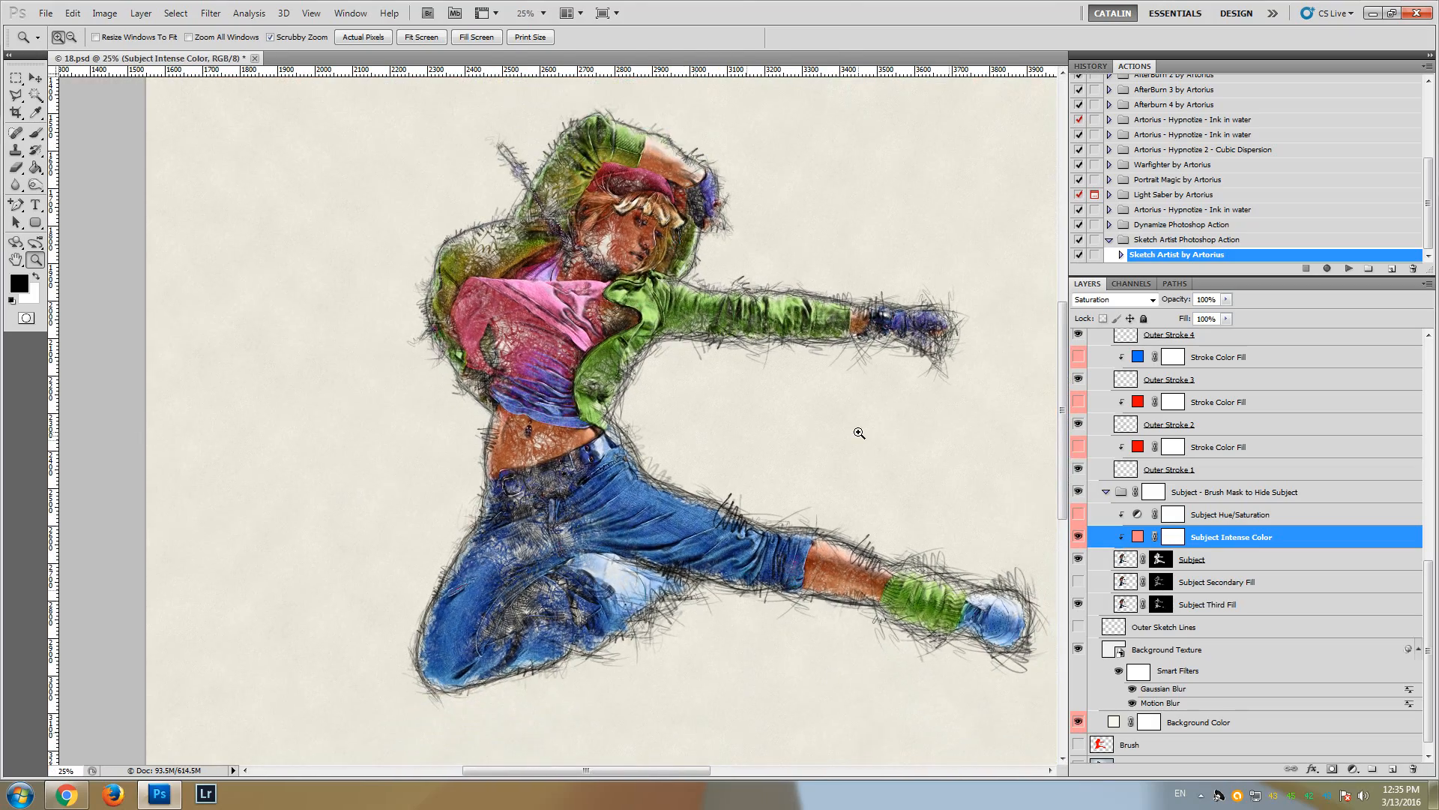
pyautogui.click(859, 433)
pyautogui.moveTo(645, 772)
pyautogui.mouseDown()
pyautogui.moveTo(696, 771)
pyautogui.moveTo(666, 772)
pyautogui.mouseUp()
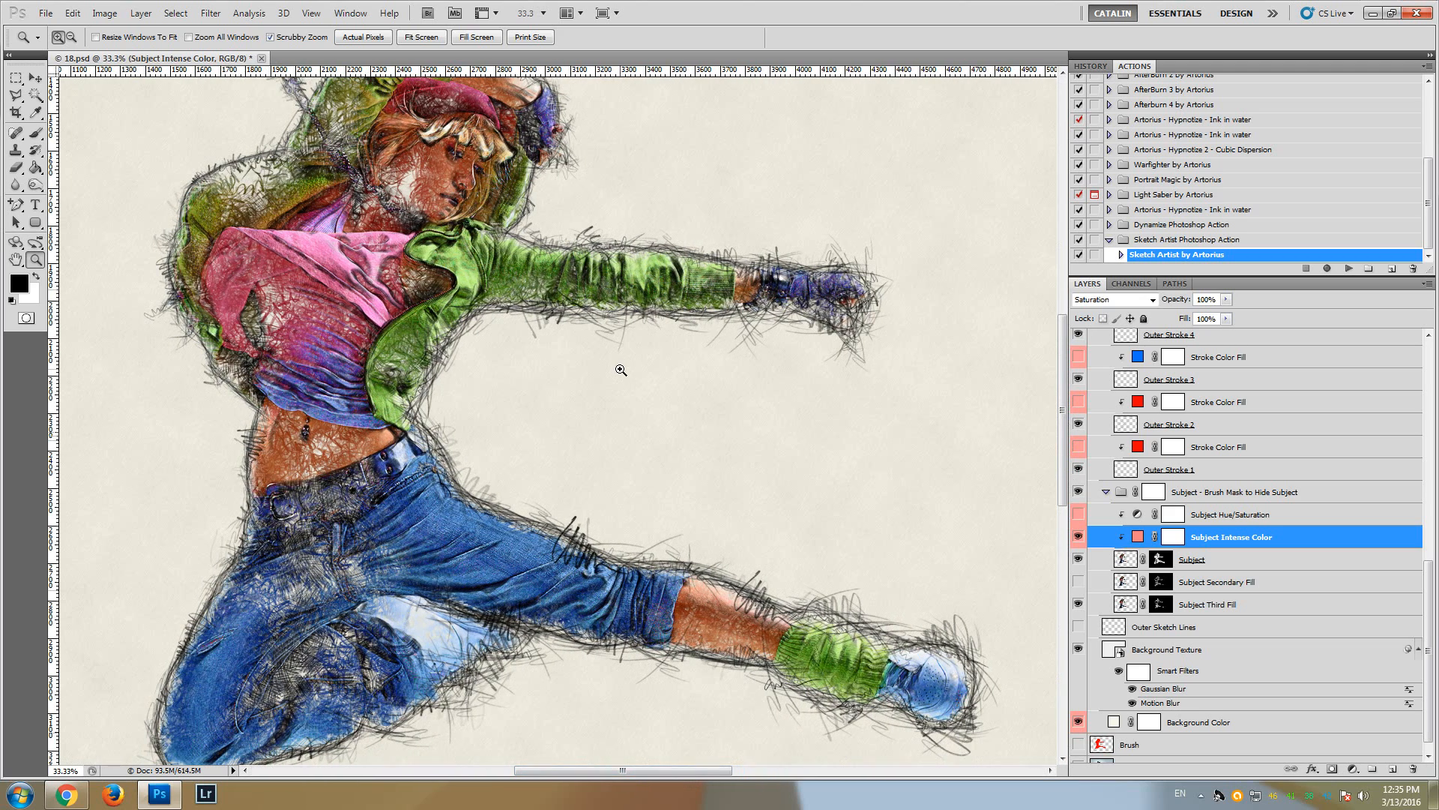
# Try white and pure red (ff0000) as the Subject Intense Color fill, cancelling the colour change
pyautogui.scroll(3, 621, 370)
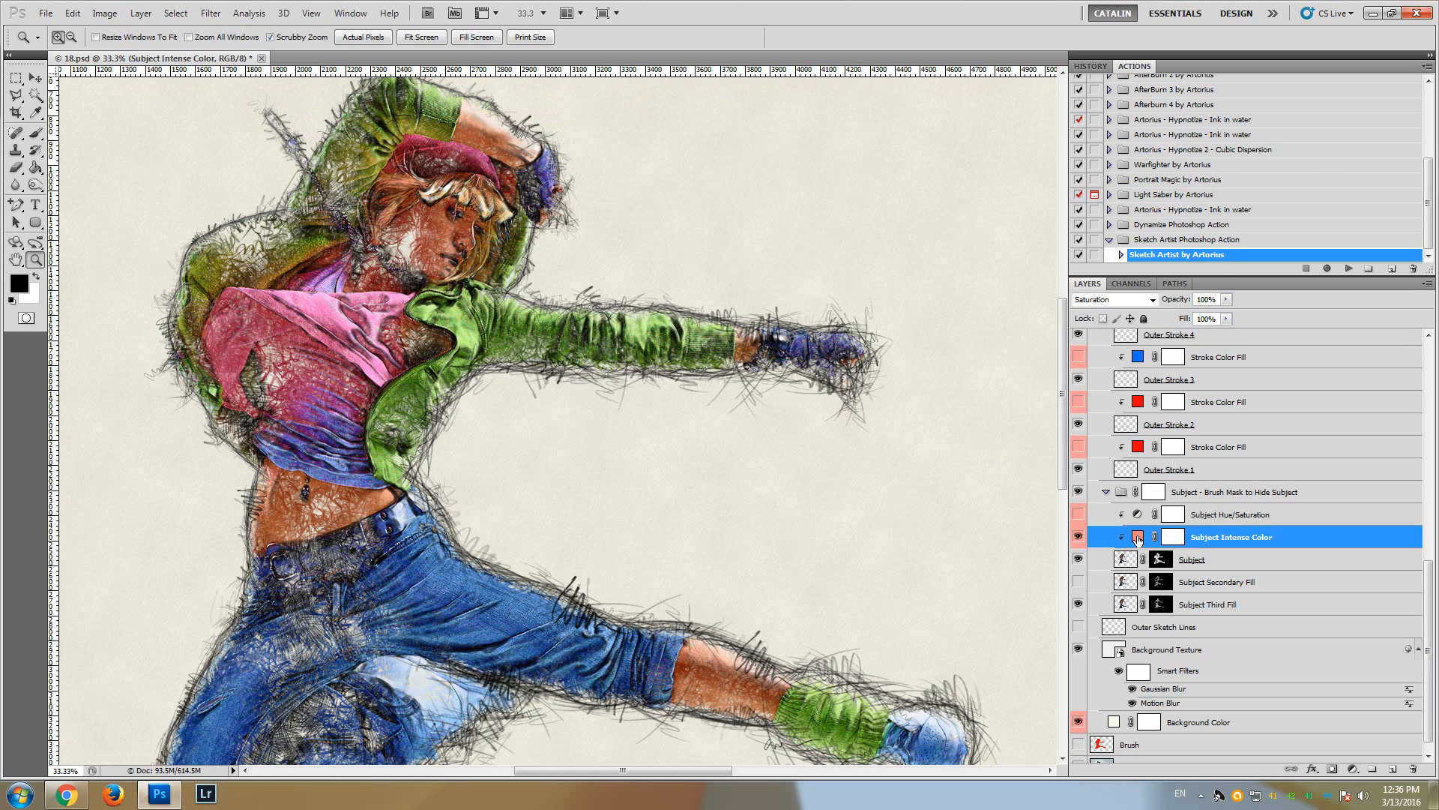
pyautogui.doubleClick(1138, 536)
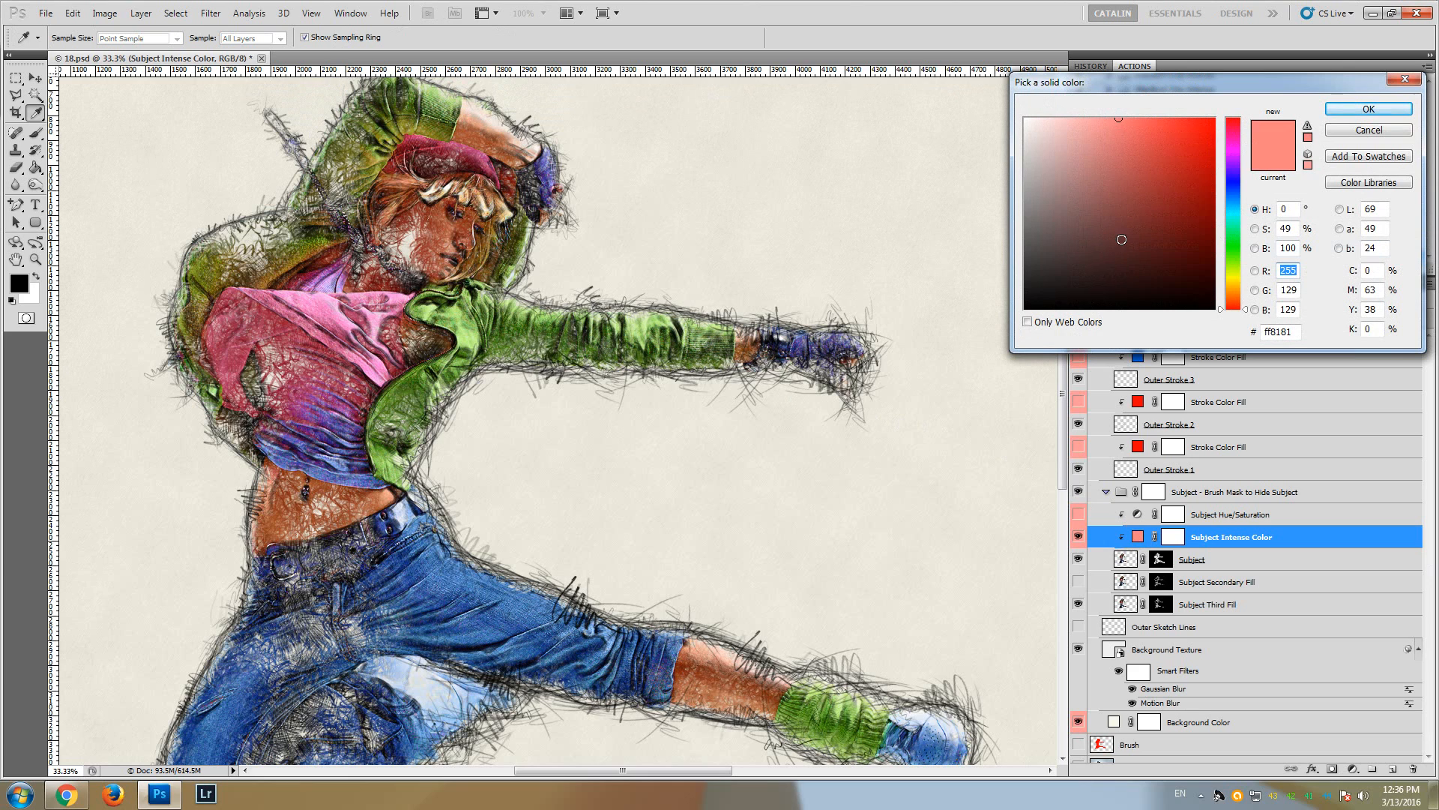
pyautogui.moveTo(1066, 121); pyautogui.dragTo(1013, 114)
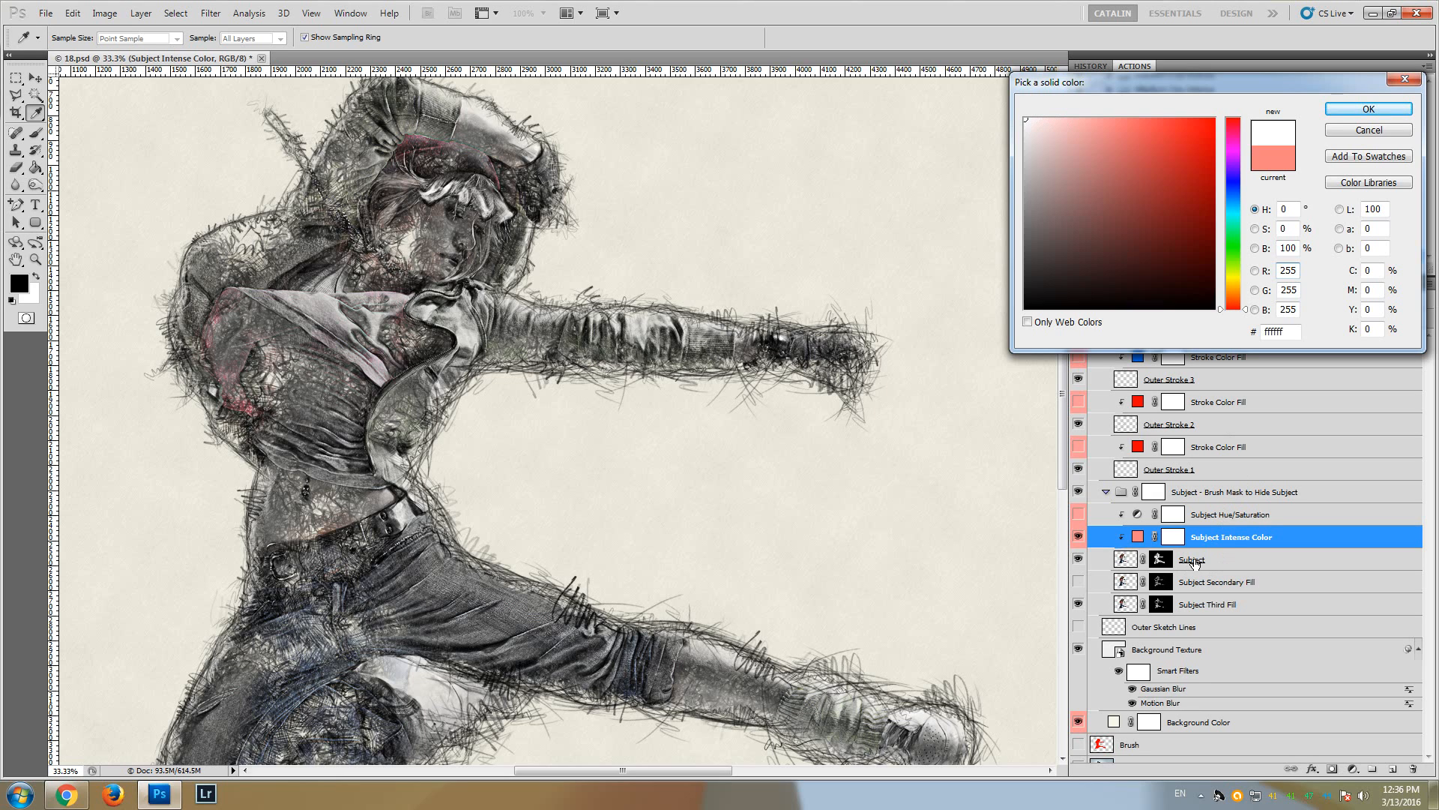
pyautogui.moveTo(1162, 153); pyautogui.dragTo(1227, 111)
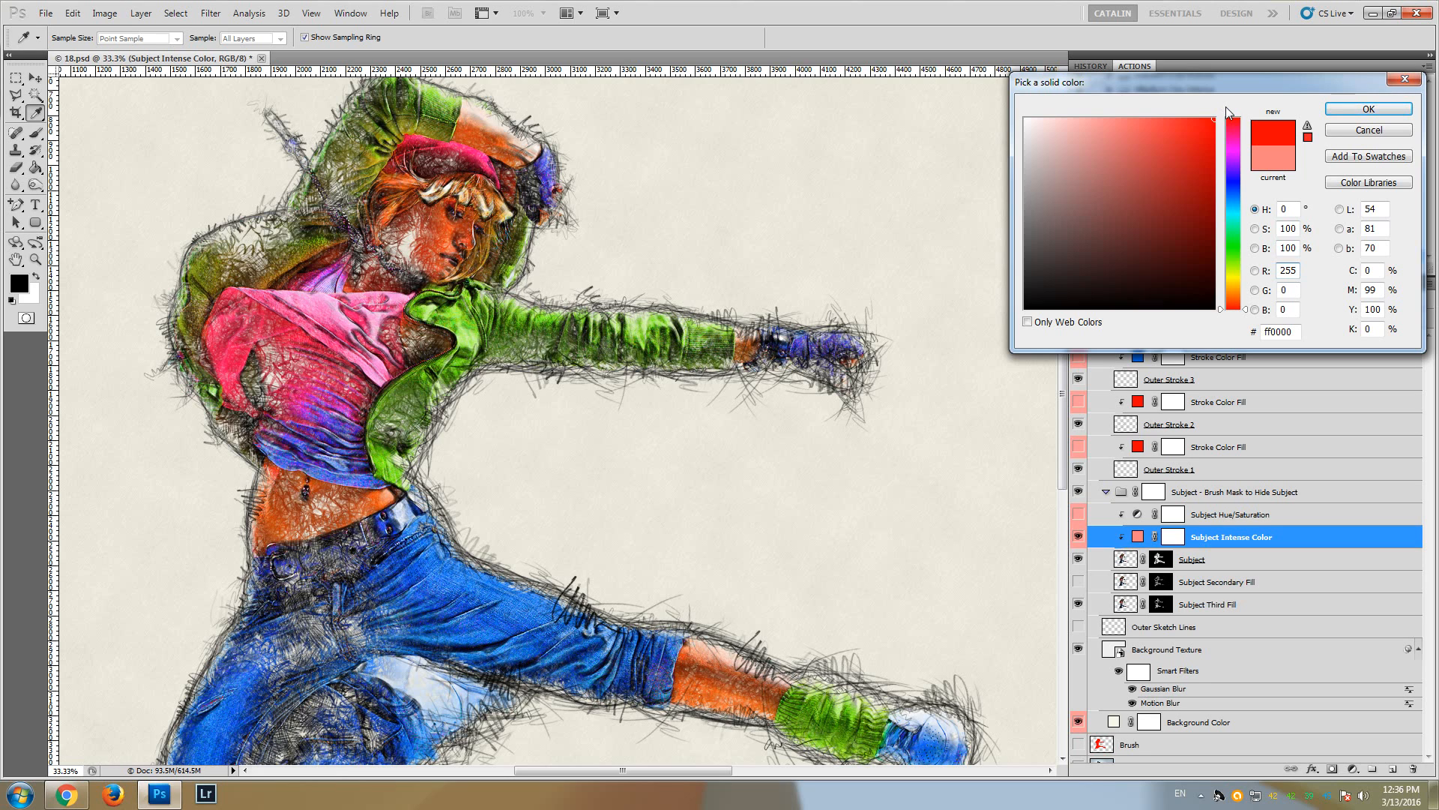
pyautogui.click(1359, 131)
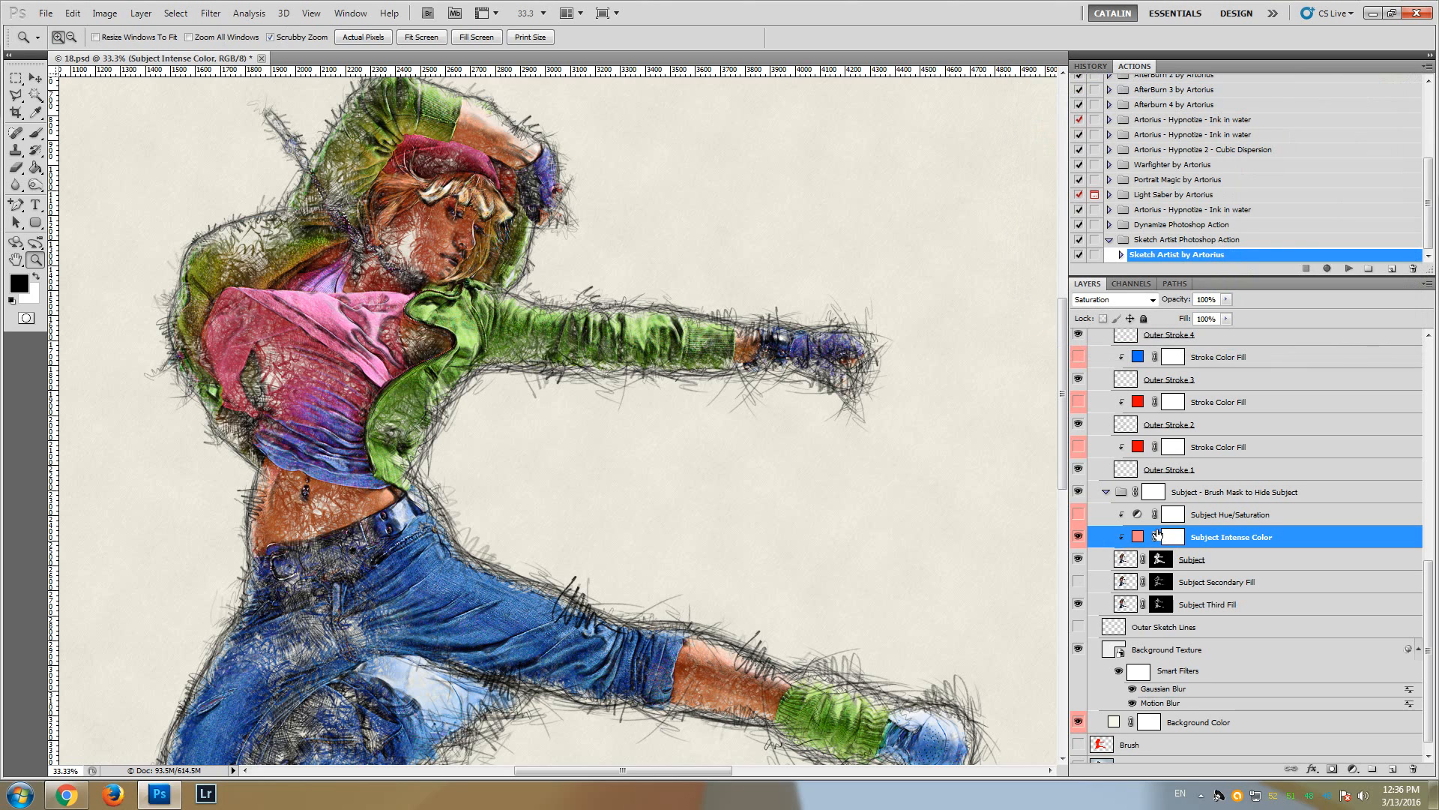
# Hide Subject Intense Color, show Subject Hue/Saturation instead, and set its hue to 231 and saturation to 44
pyautogui.click(1078, 539)
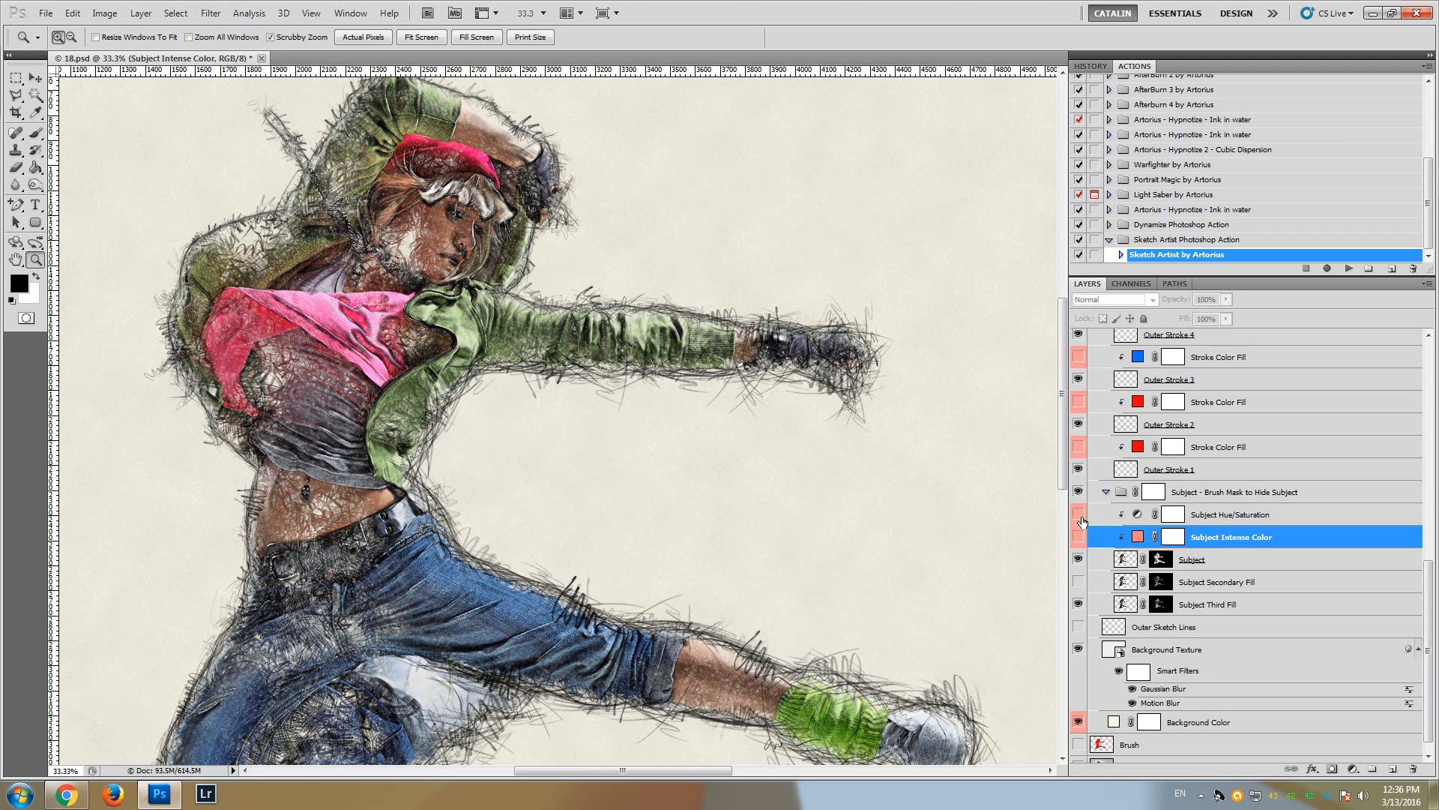
pyautogui.click(1078, 515)
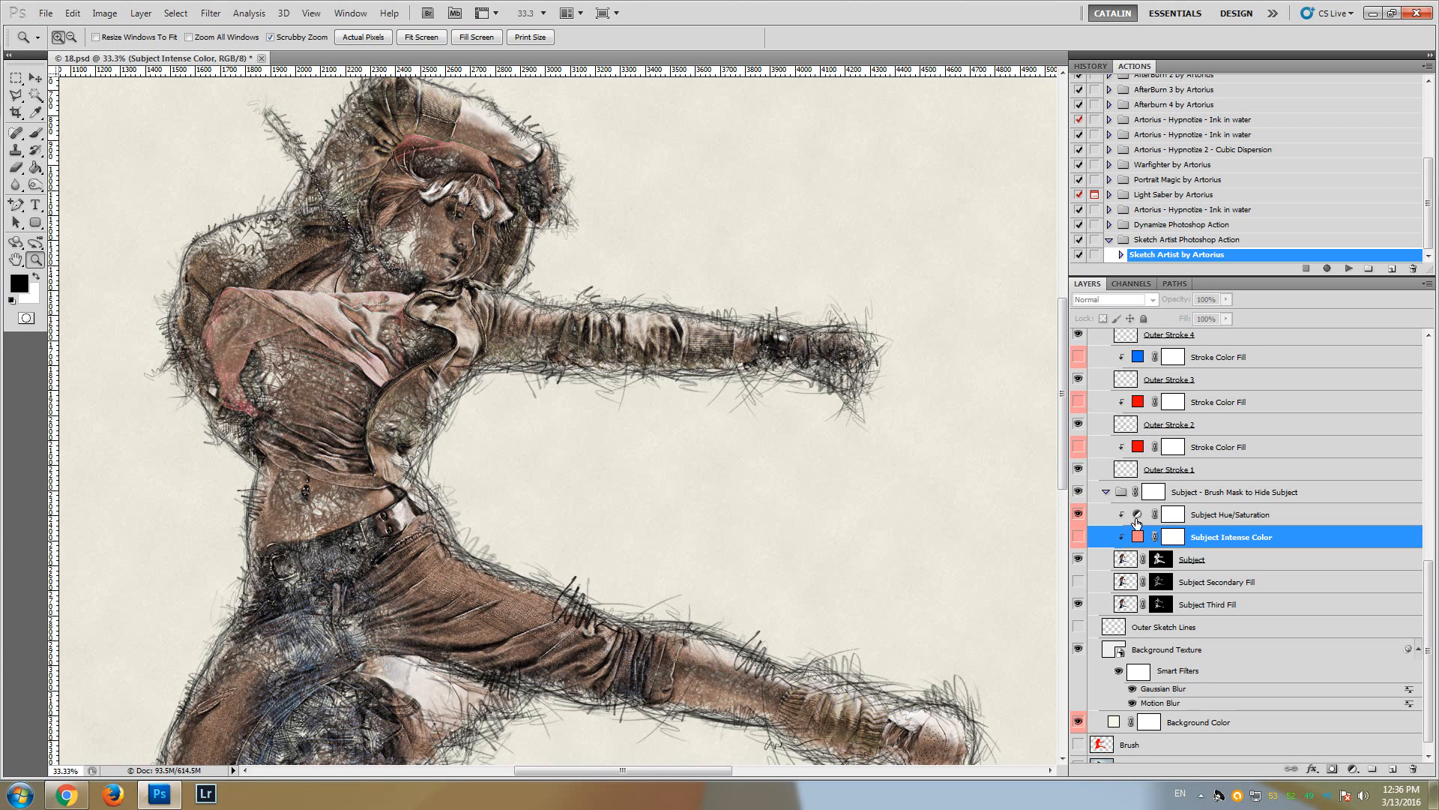
pyautogui.doubleClick(1137, 516)
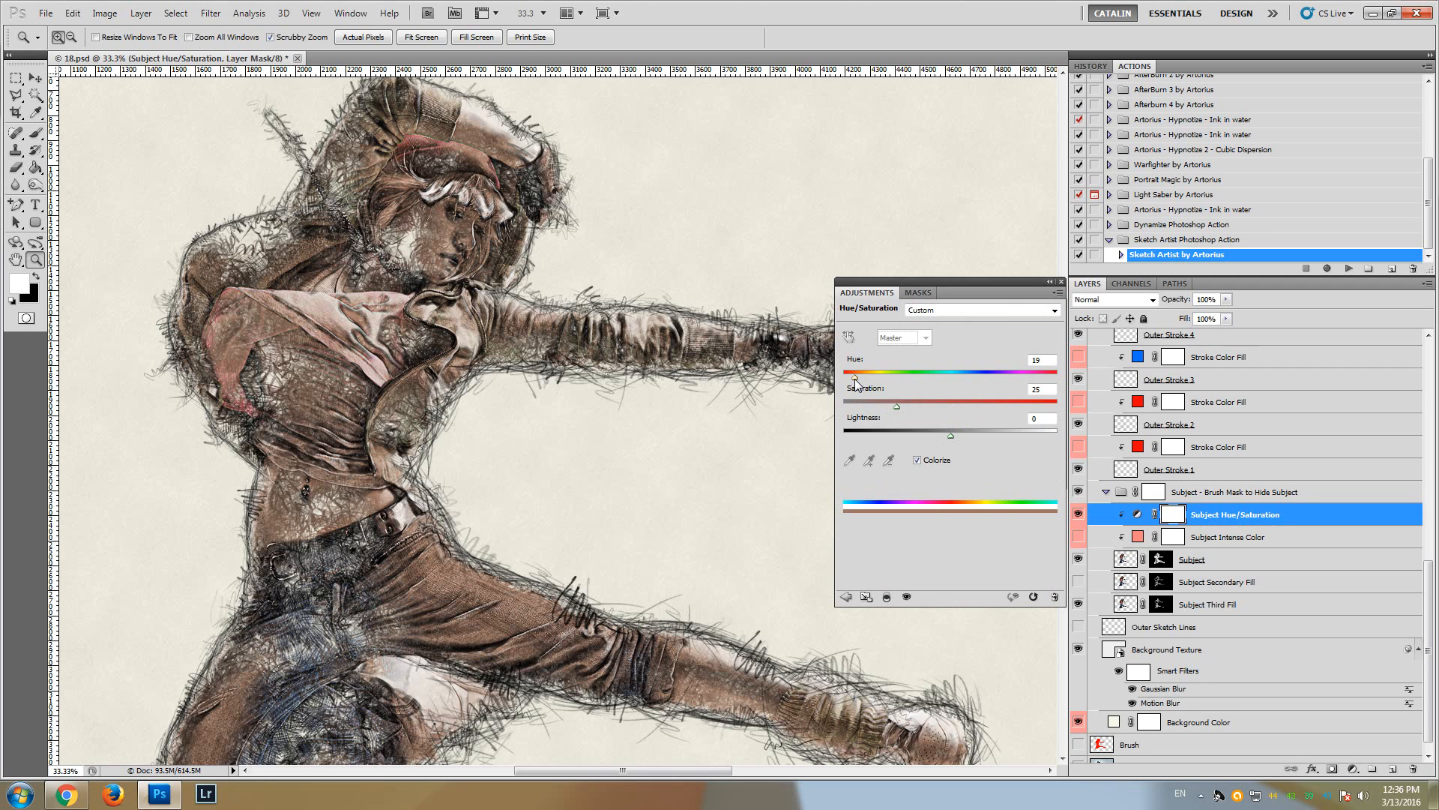
pyautogui.moveTo(855, 378); pyautogui.dragTo(935, 378)
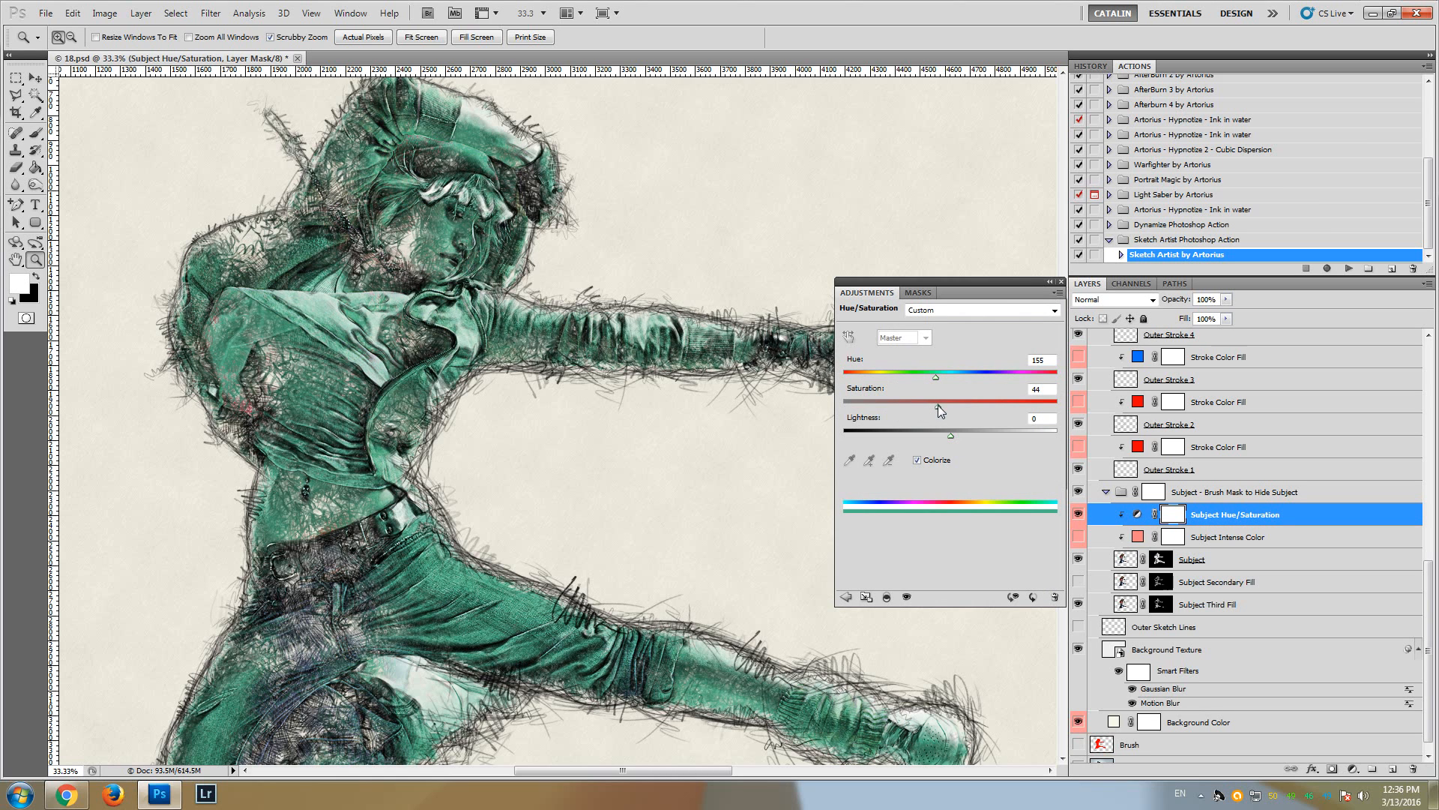
pyautogui.moveTo(934, 378); pyautogui.dragTo(982, 387)
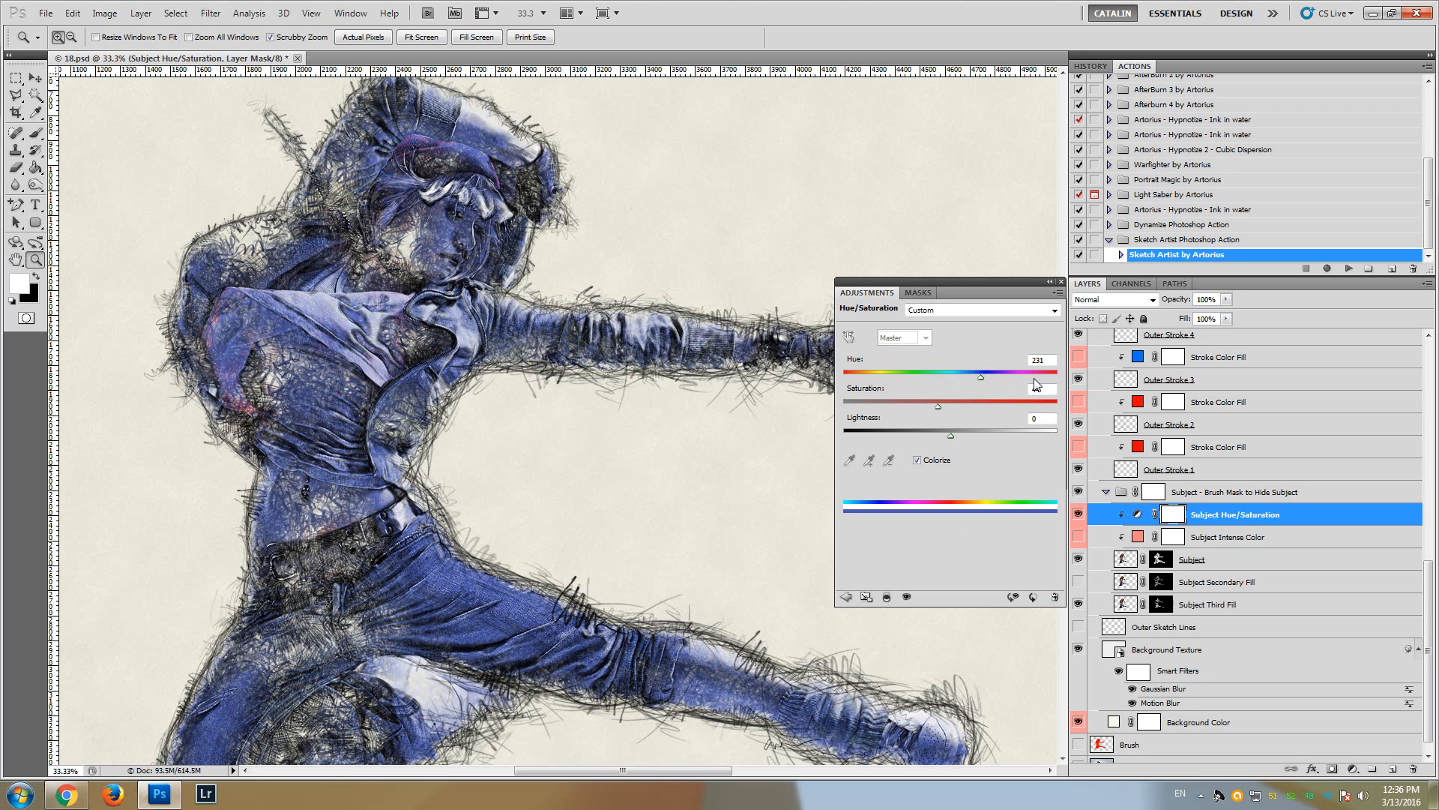
pyautogui.click(1062, 282)
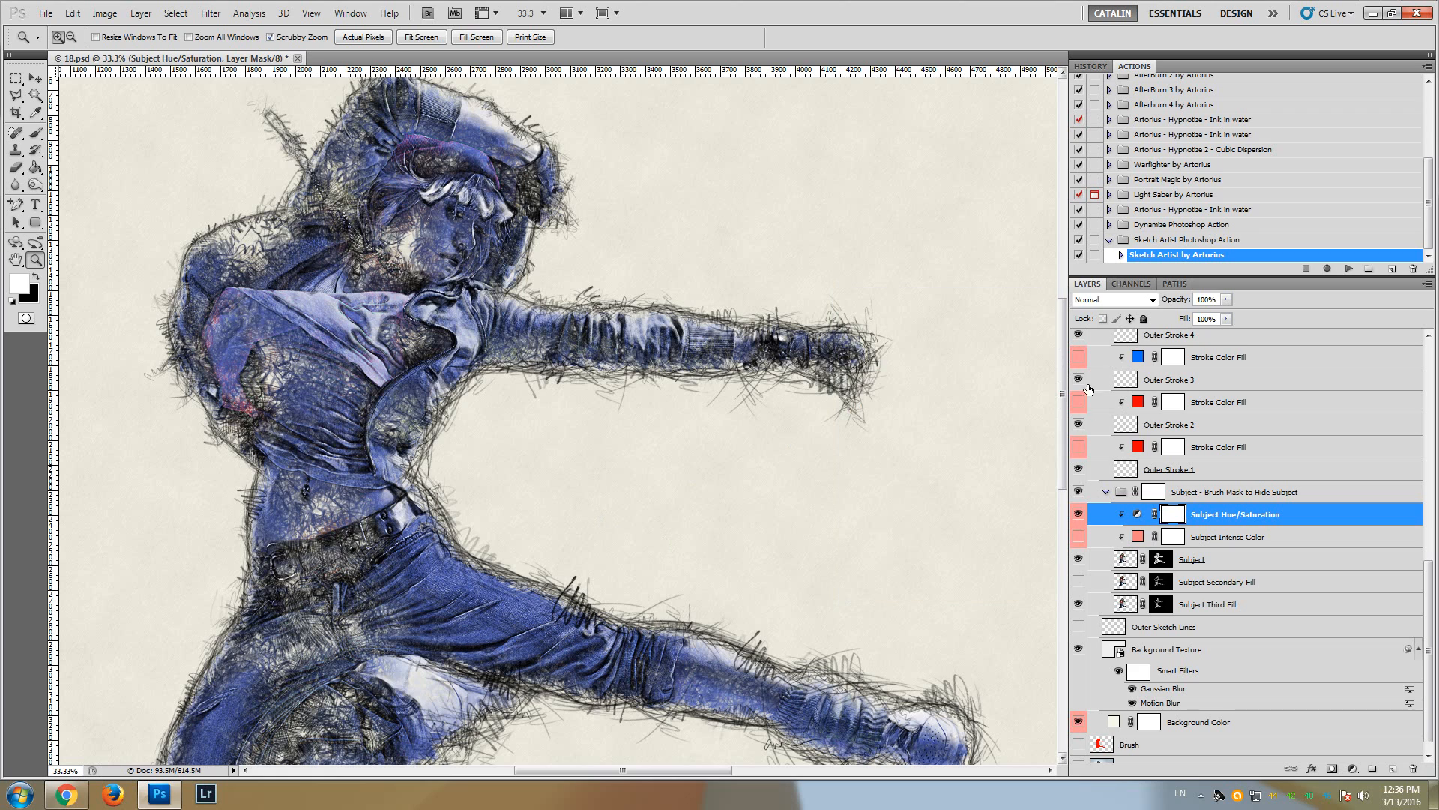
# Hide the Subject Hue/Saturation layer and select the expanded "Subject - Brush Mask to Hide Subject" group's mask
pyautogui.click(1078, 514)
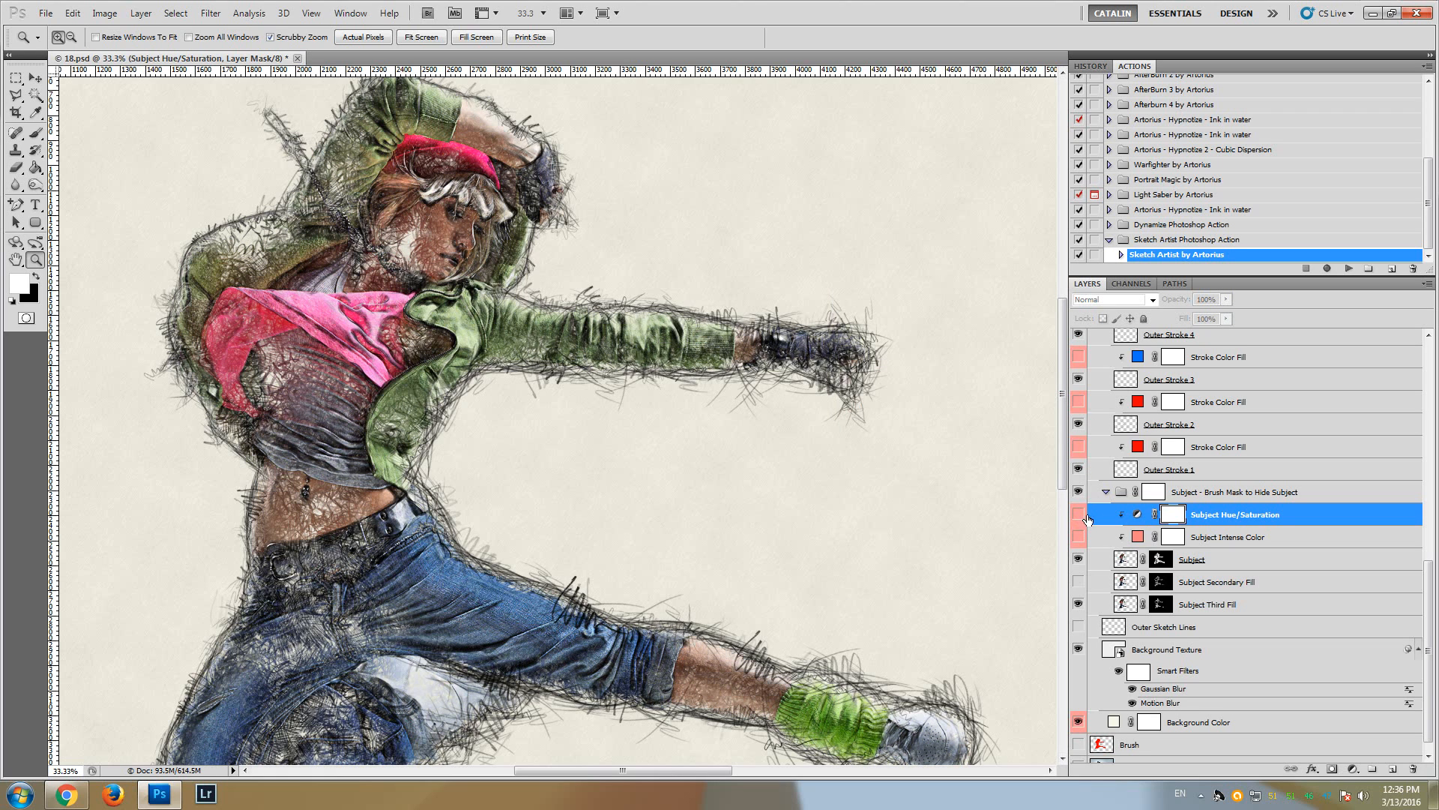
pyautogui.click(1171, 495)
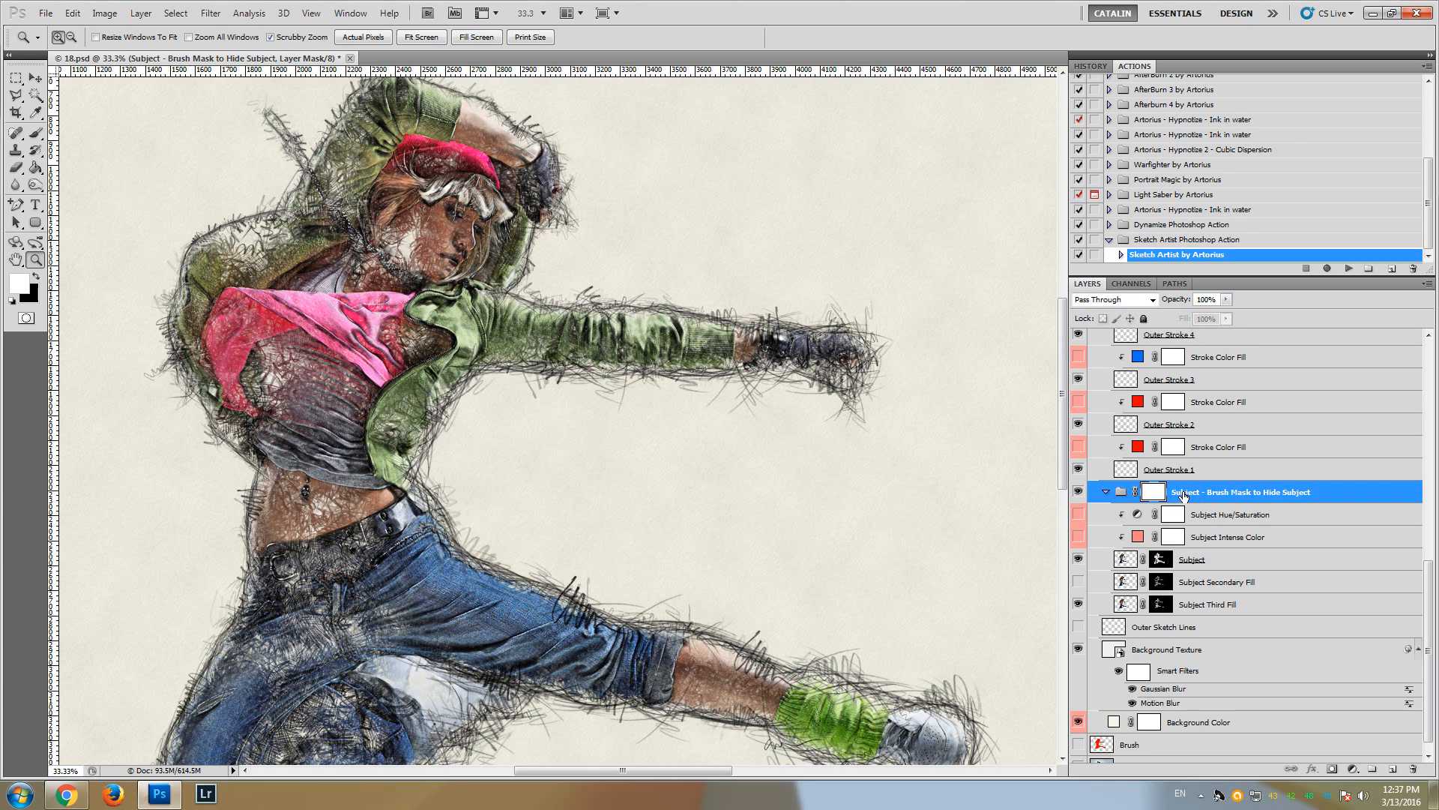
pyautogui.click(1107, 491)
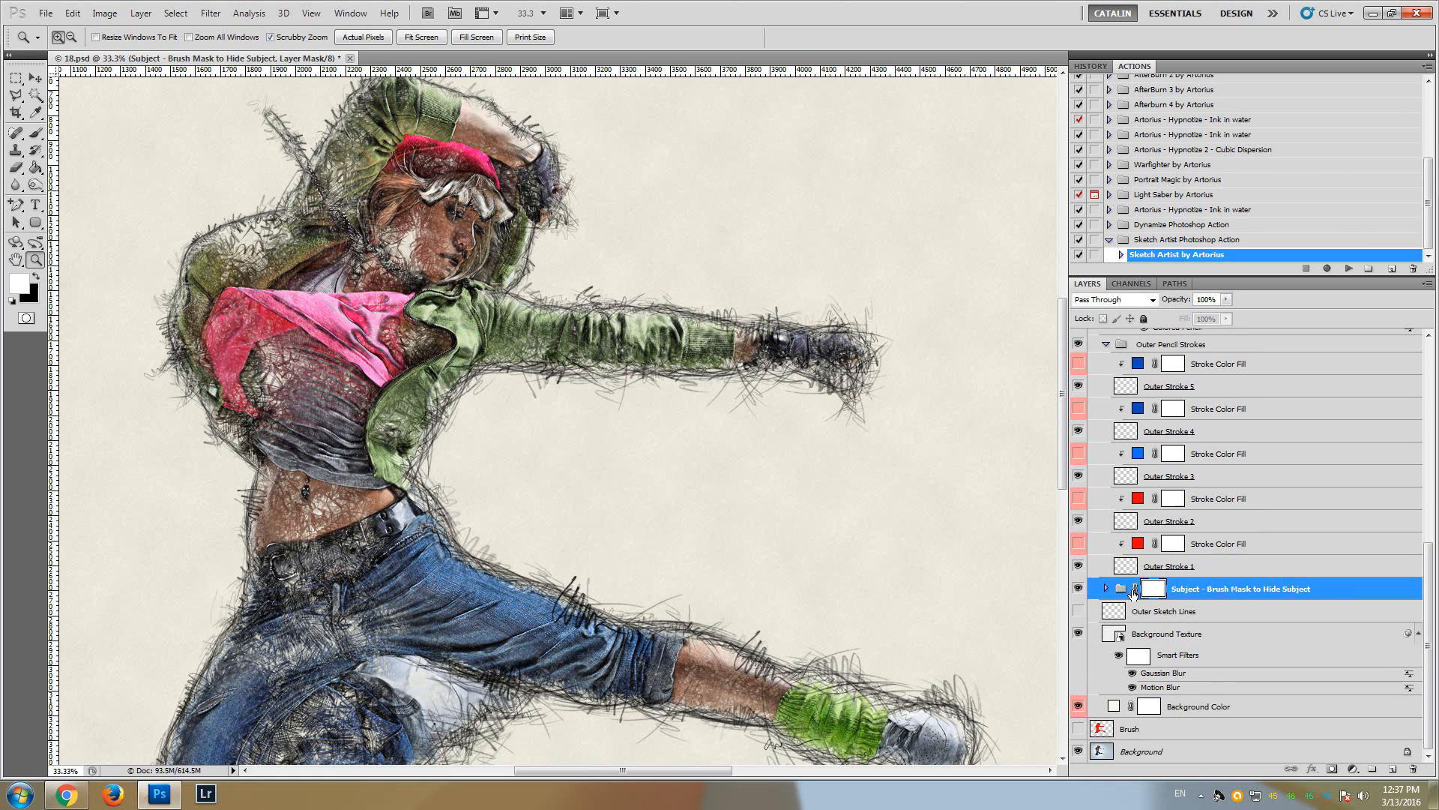
pyautogui.click(1107, 588)
pyautogui.scroll(-1, 1188, 590)
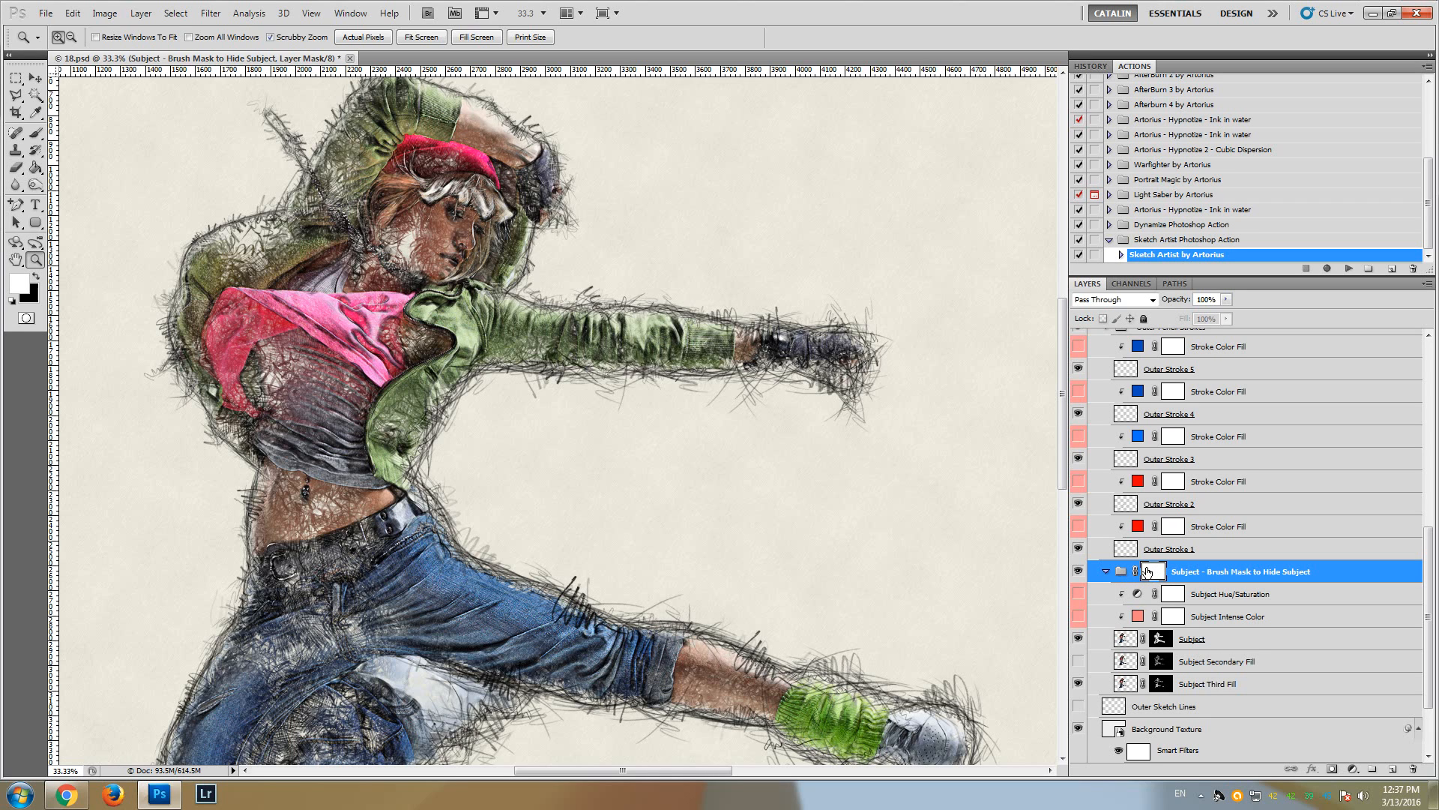
# Choose the Brush tool with the soft round 400 px tip at 0% hardness
pyautogui.click(38, 132)
pyautogui.click(77, 38)
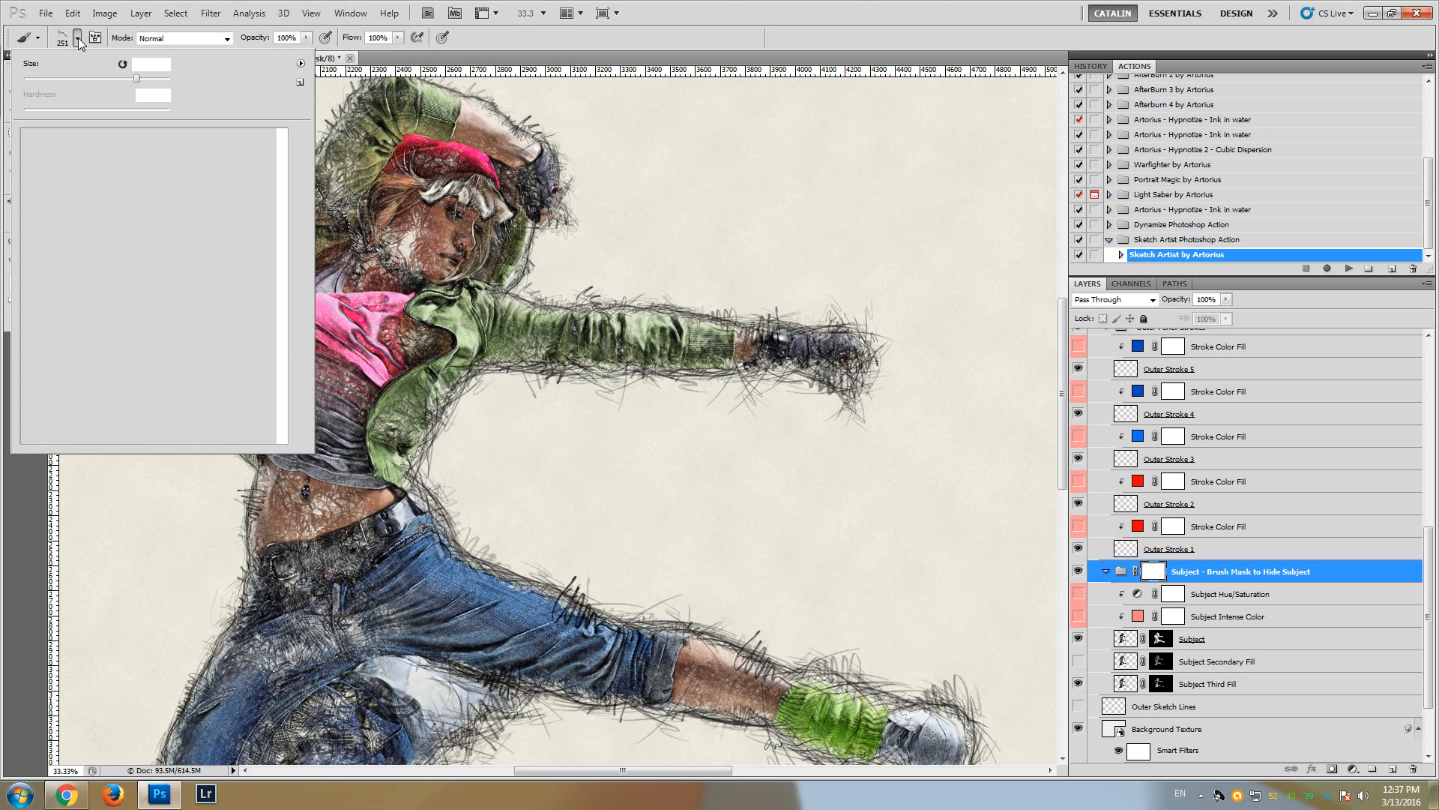
pyautogui.moveTo(285, 357); pyautogui.dragTo(291, 392)
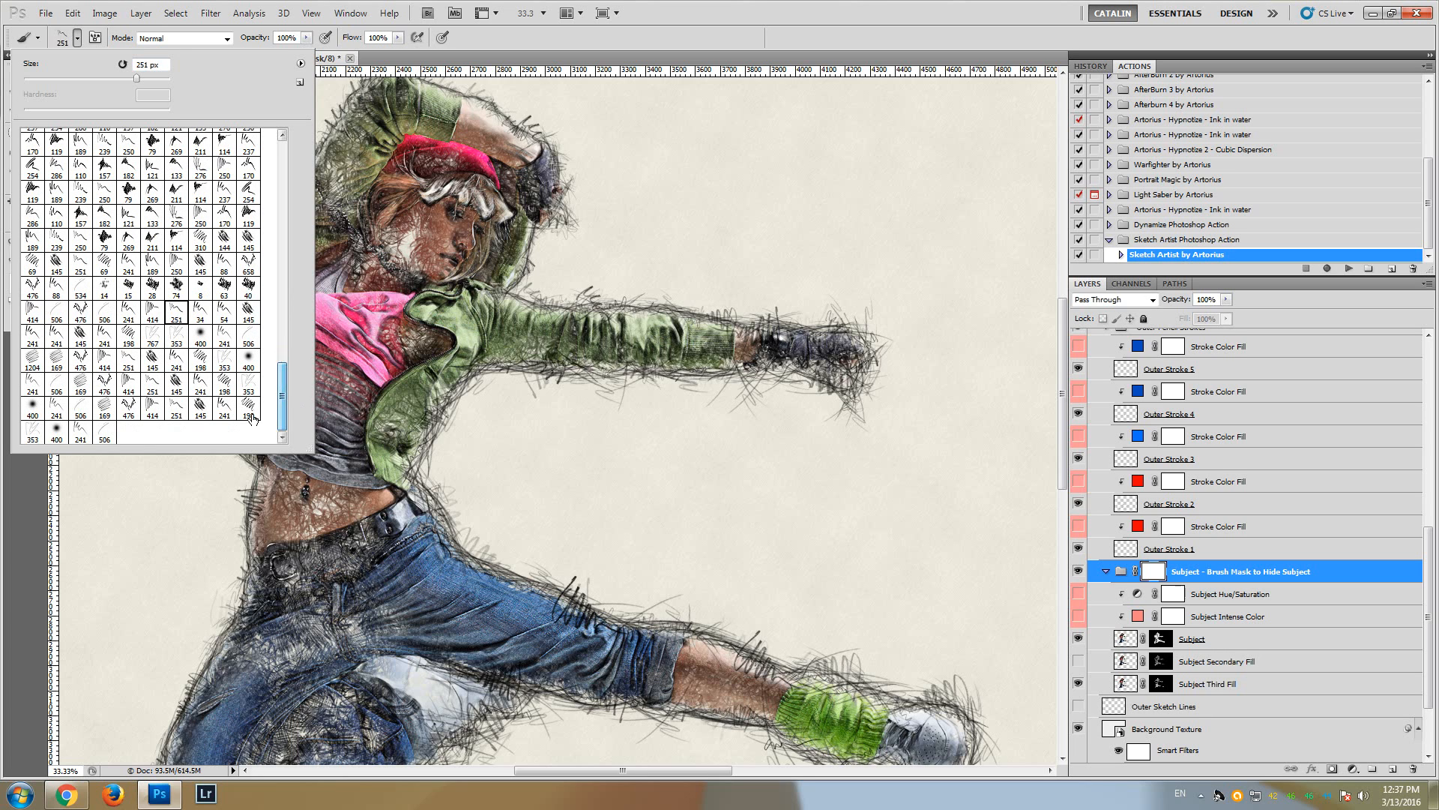
pyautogui.click(57, 432)
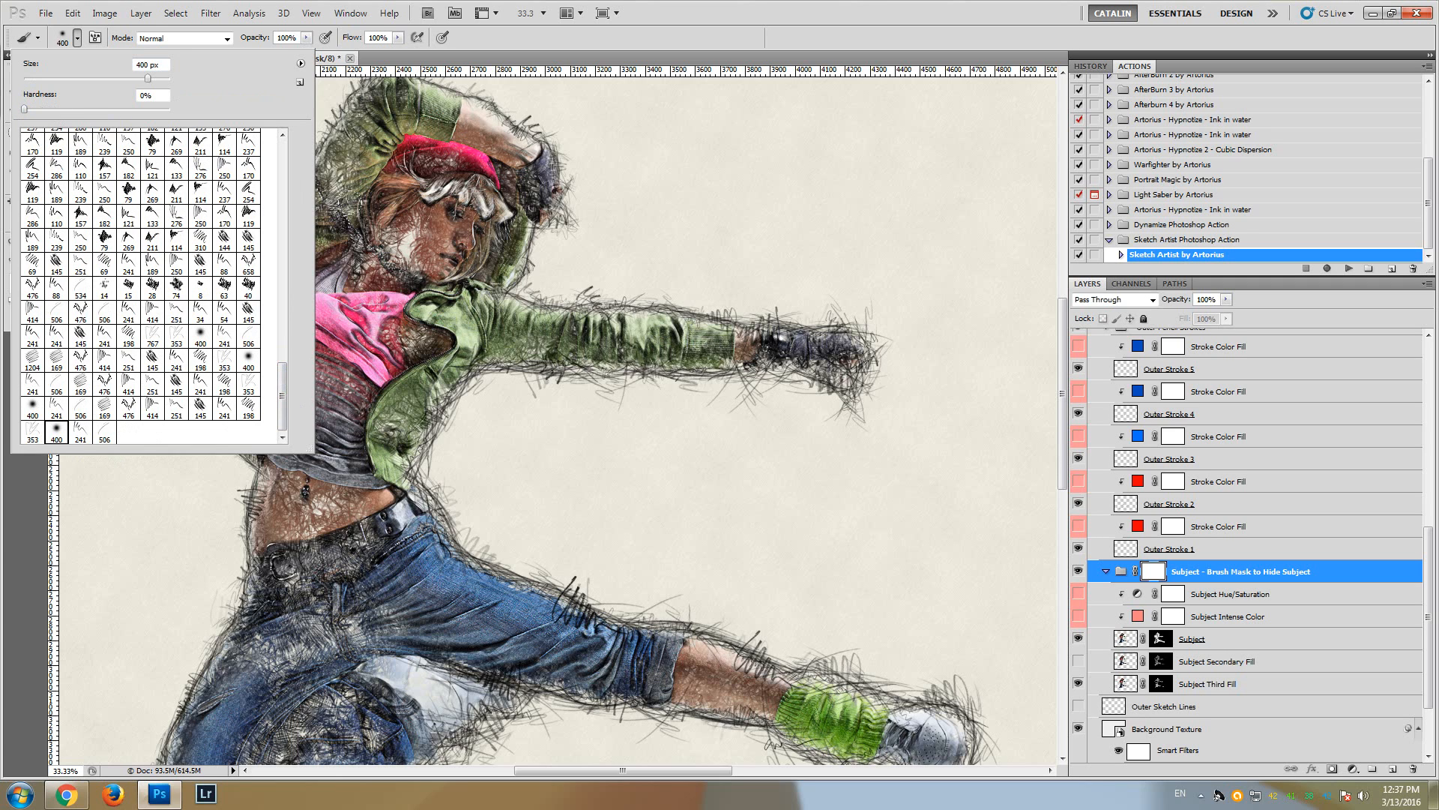
pyautogui.click(779, 3)
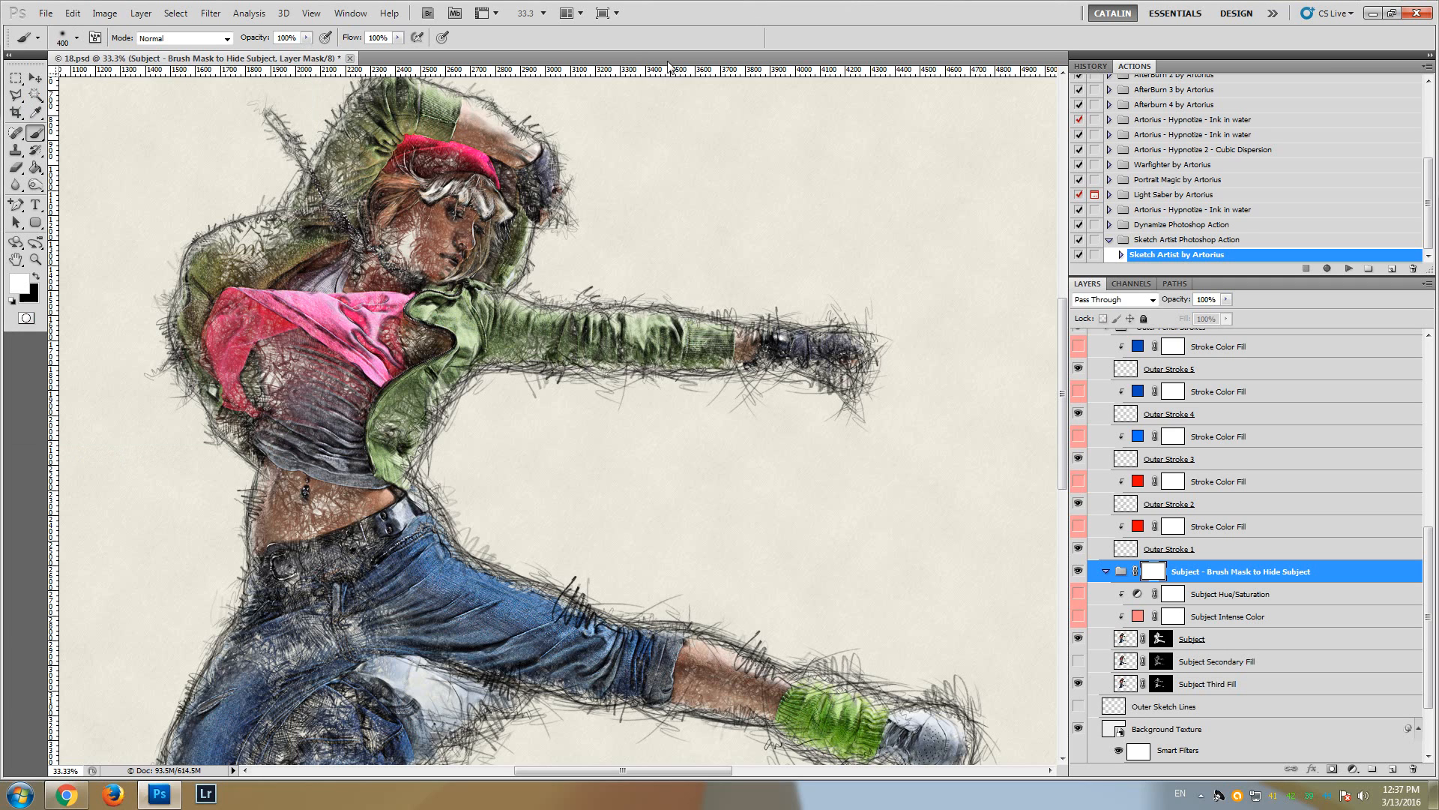
# Set the foreground colour to black for painting on the mask
pyautogui.click(36, 279)
pyautogui.click(20, 285)
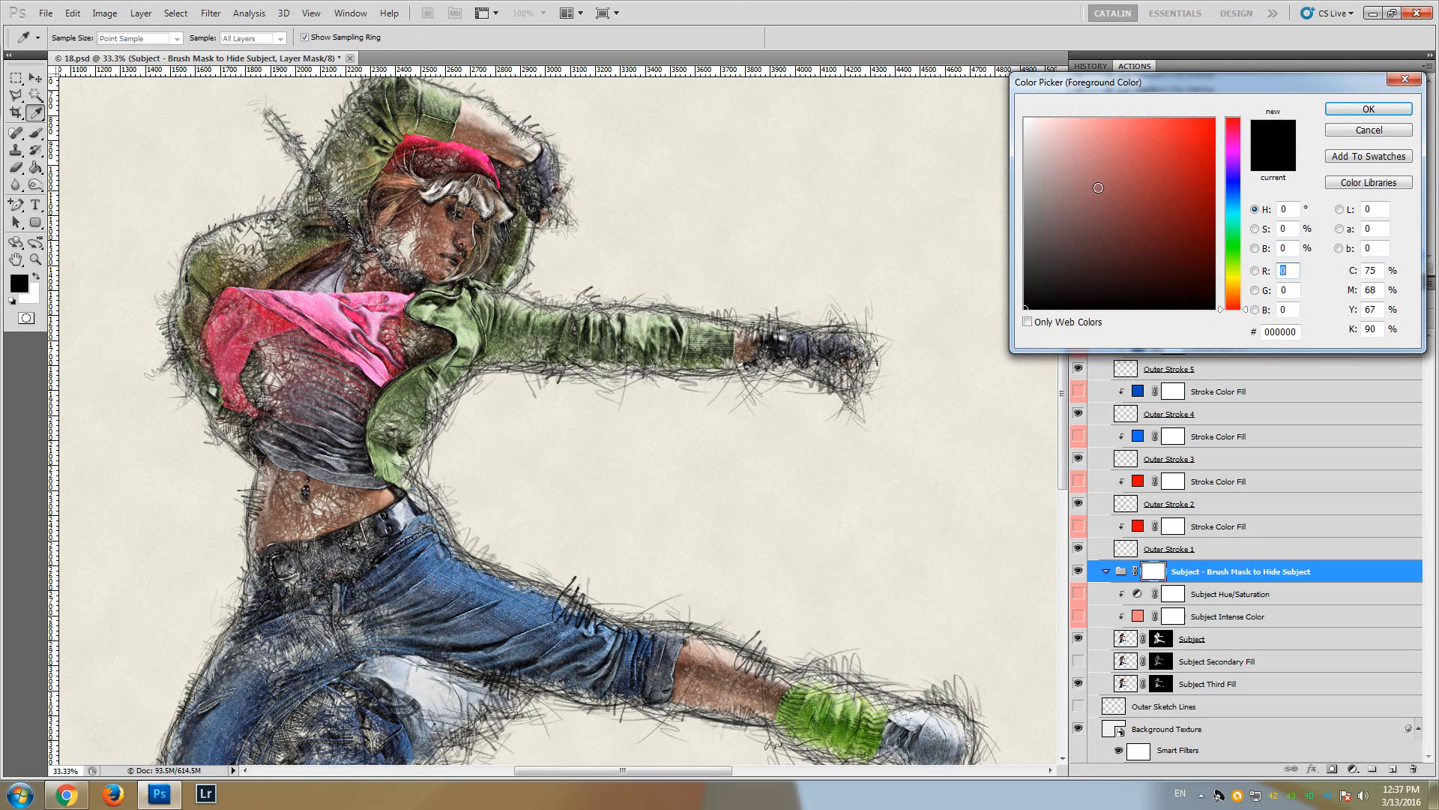
pyautogui.moveTo(1058, 263); pyautogui.dragTo(1185, 120)
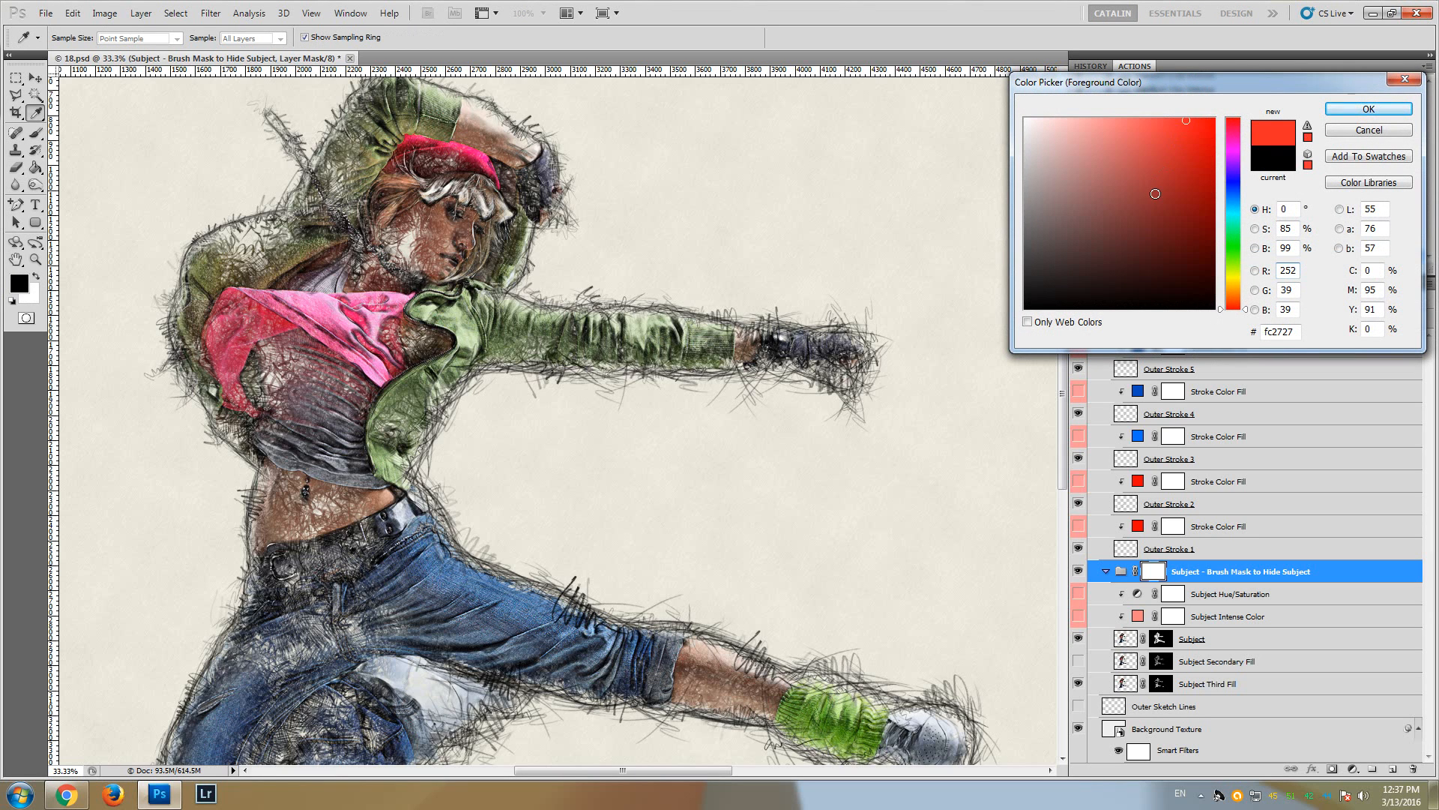
pyautogui.moveTo(1155, 195); pyautogui.dragTo(1027, 306)
pyautogui.click(1369, 108)
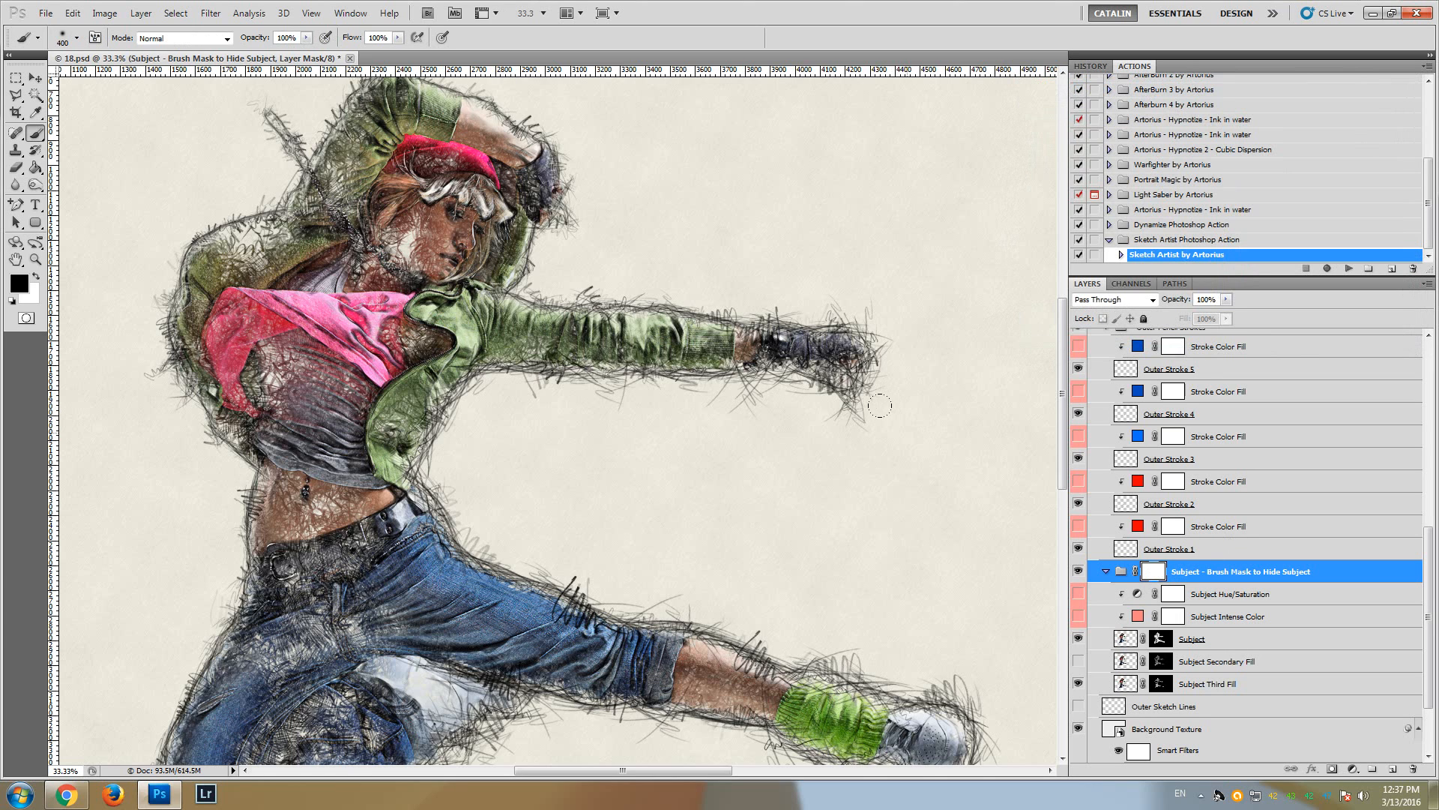
# Paint black on the Subject group's mask over the outstretched lower leg, sock and shoe to leave only the sketch lines
pyautogui.scroll(-3, 877, 402)
pyautogui.scroll(1, 879, 403)
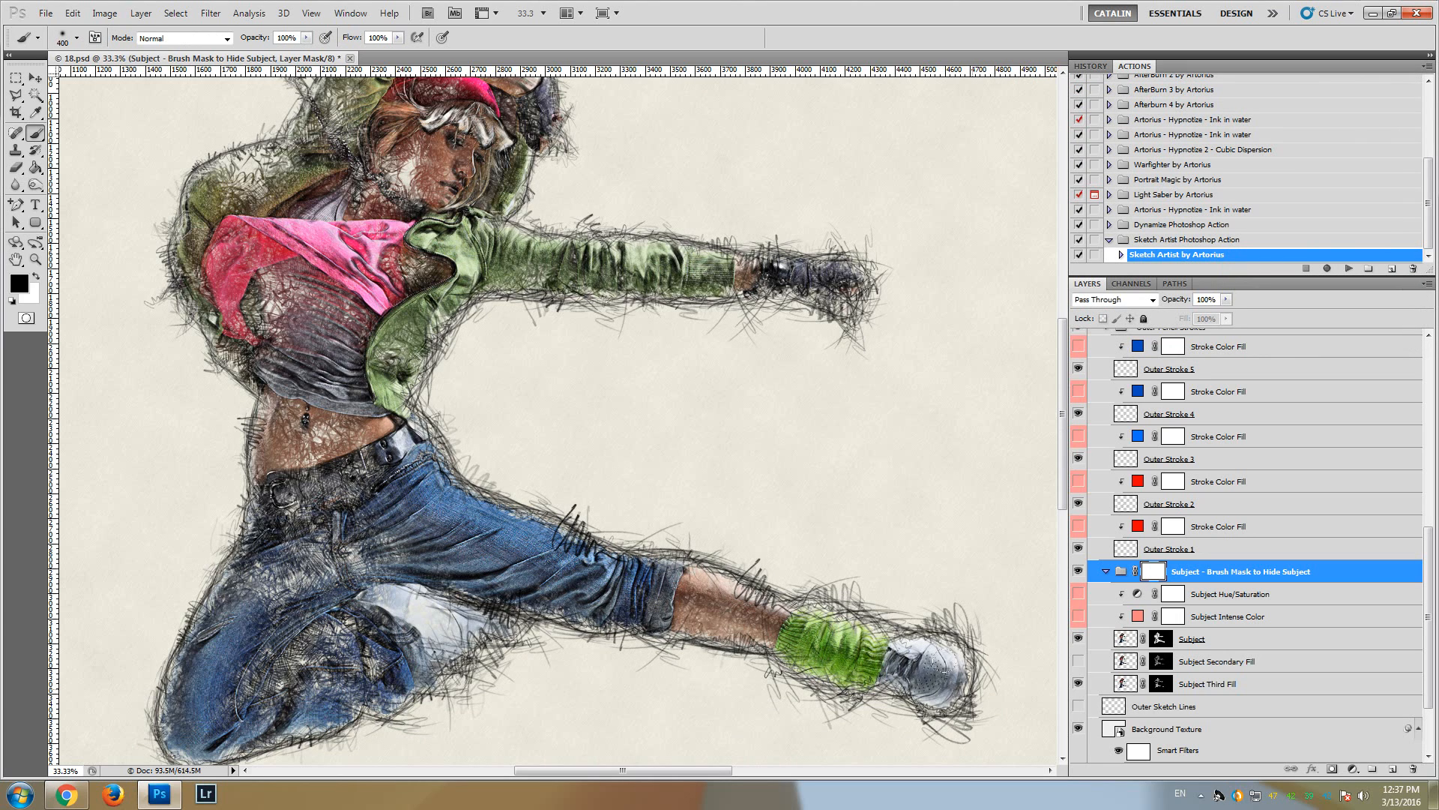
pyautogui.click(943, 680)
pyautogui.moveTo(903, 646)
pyautogui.mouseDown()
pyautogui.moveTo(713, 600)
pyautogui.moveTo(703, 550)
pyautogui.moveTo(685, 611)
pyautogui.moveTo(703, 547)
pyautogui.mouseUp()
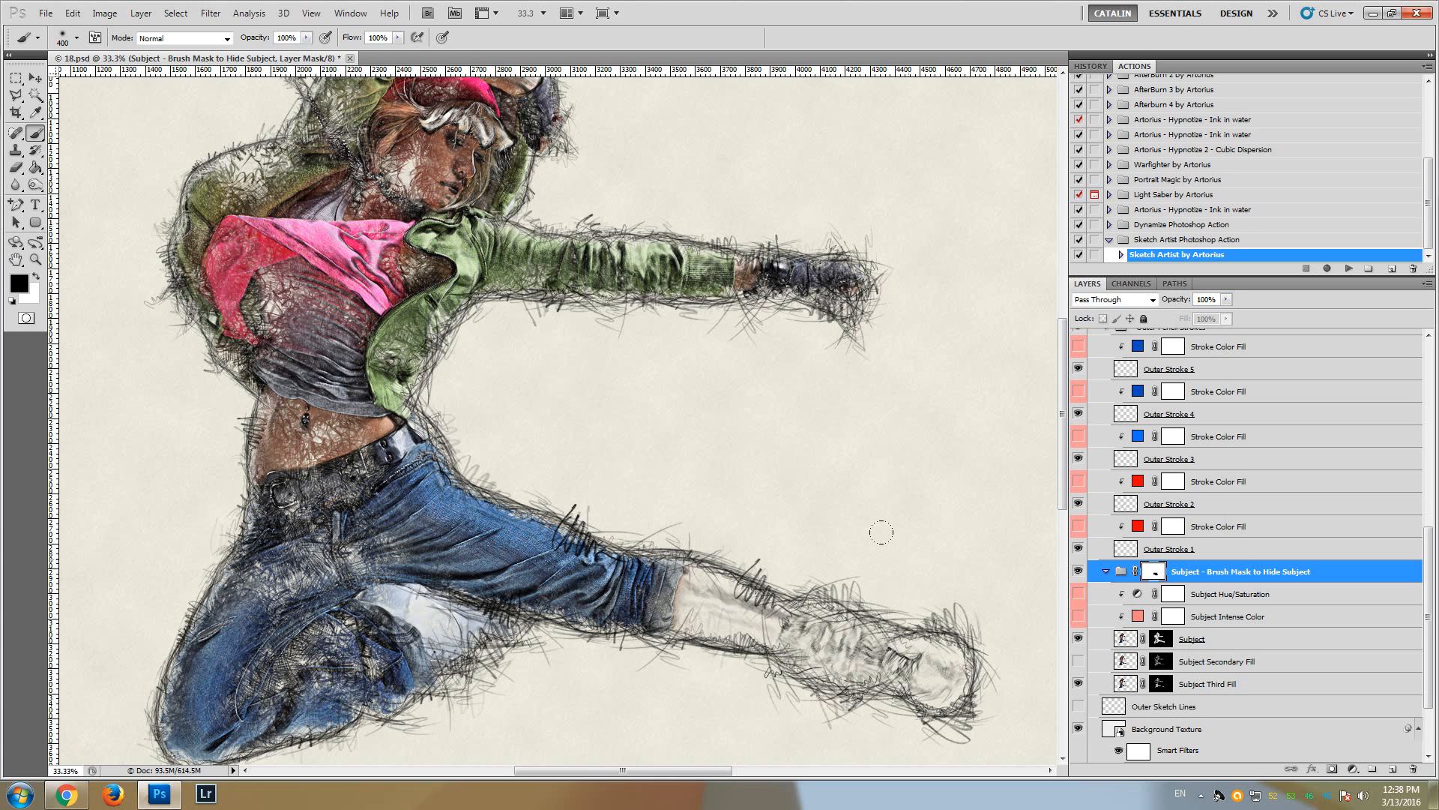
# Enlarge the brush to 813 px and mask out the outstretched leg's jeans around the knee
pyautogui.click(77, 37)
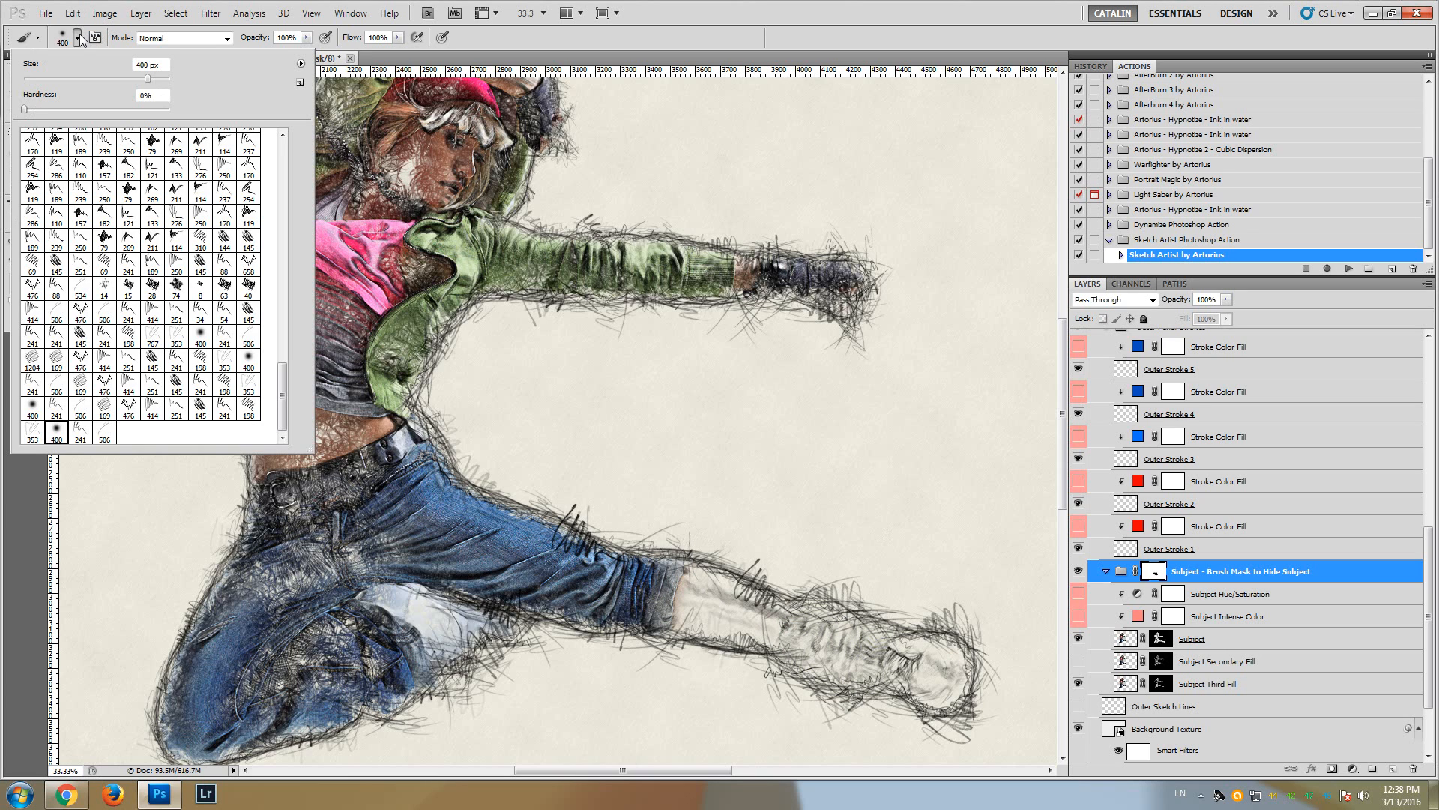
pyautogui.moveTo(159, 78); pyautogui.dragTo(166, 78)
pyautogui.press('Return')
pyautogui.scroll(-1, 558, 421)
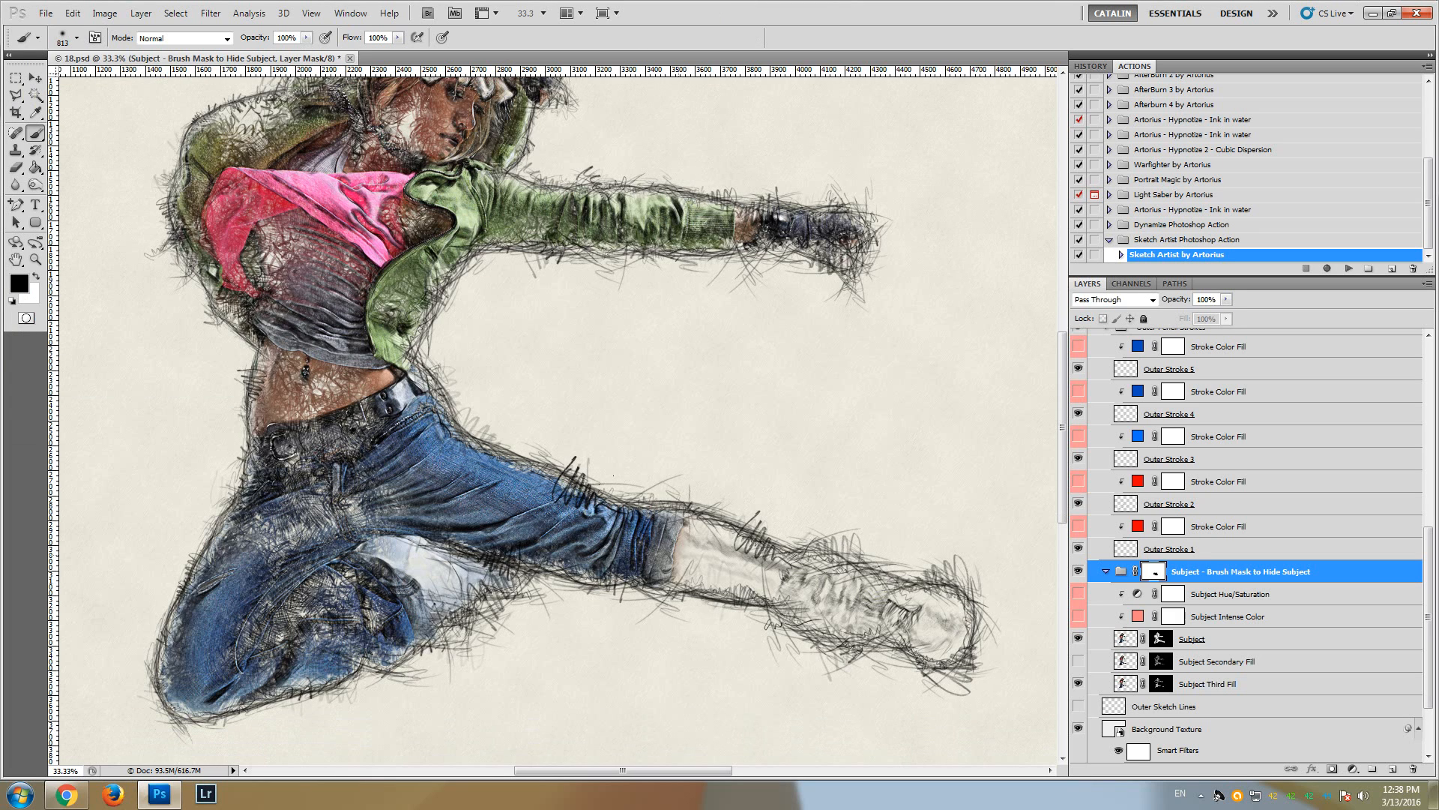
pyautogui.moveTo(652, 552)
pyautogui.mouseDown()
pyautogui.moveTo(604, 542)
pyautogui.moveTo(693, 543)
pyautogui.mouseUp()
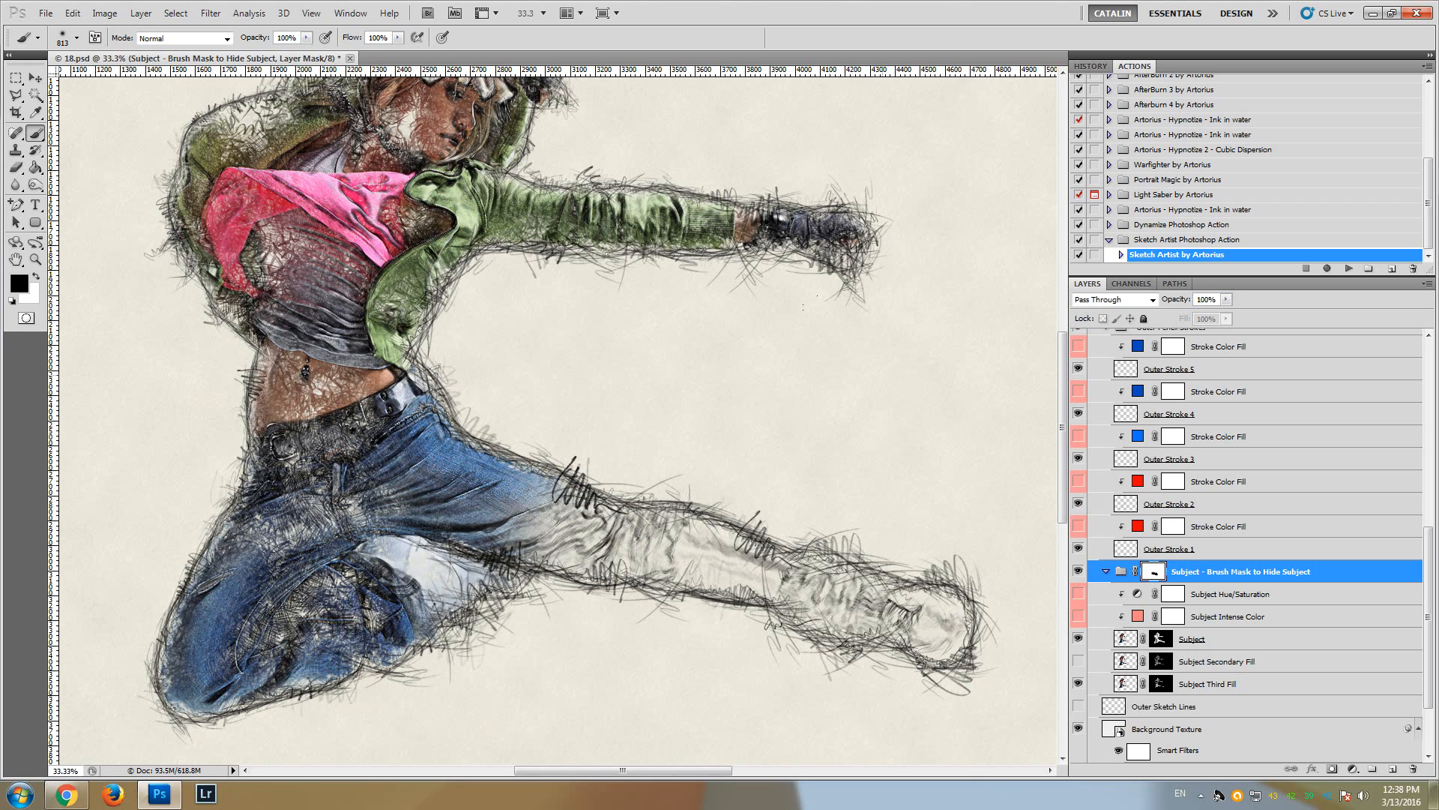
# Mask out the dancer's outstretched arm and hand, leaving the pencil sketch
pyautogui.scroll(2, 802, 308)
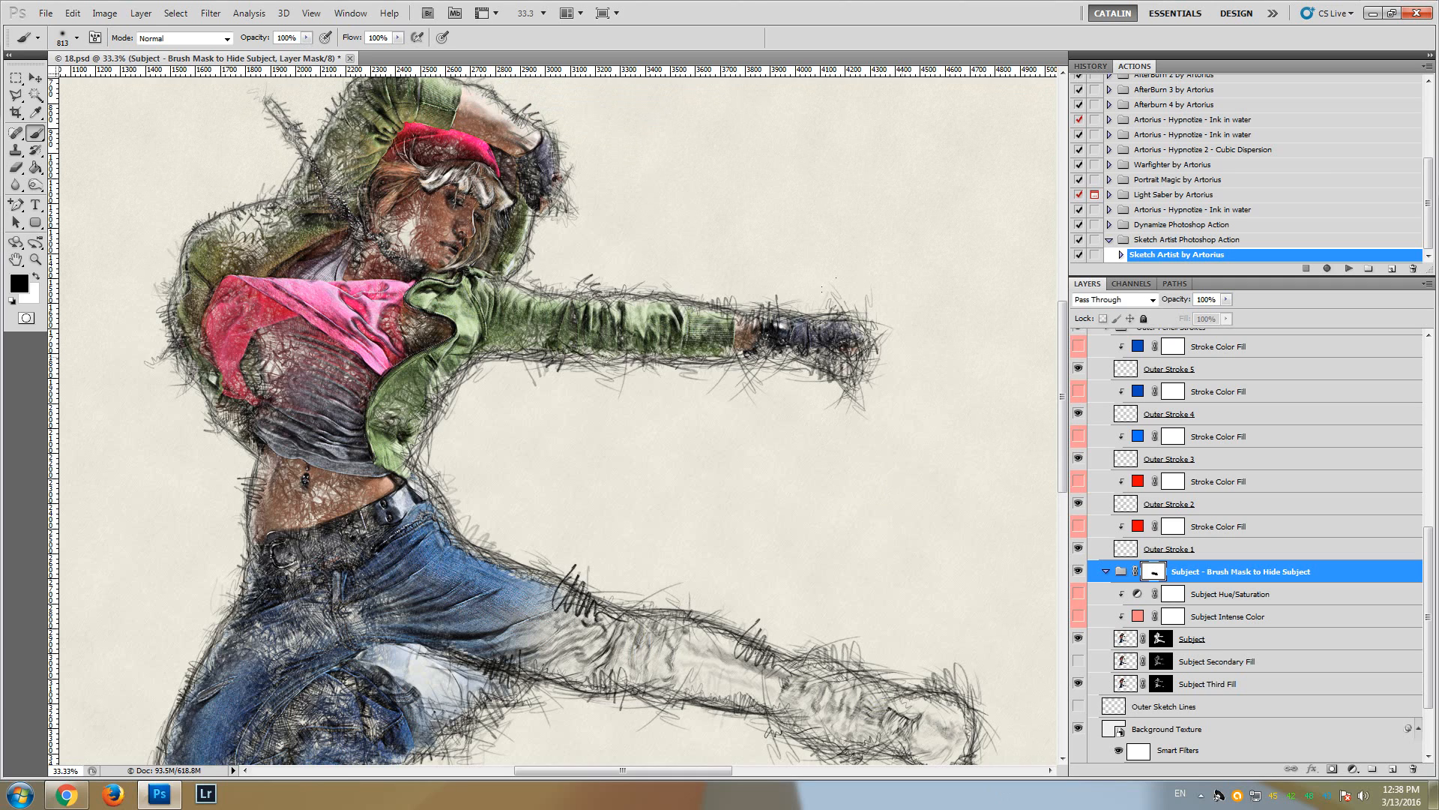
pyautogui.moveTo(822, 288); pyautogui.dragTo(694, 249)
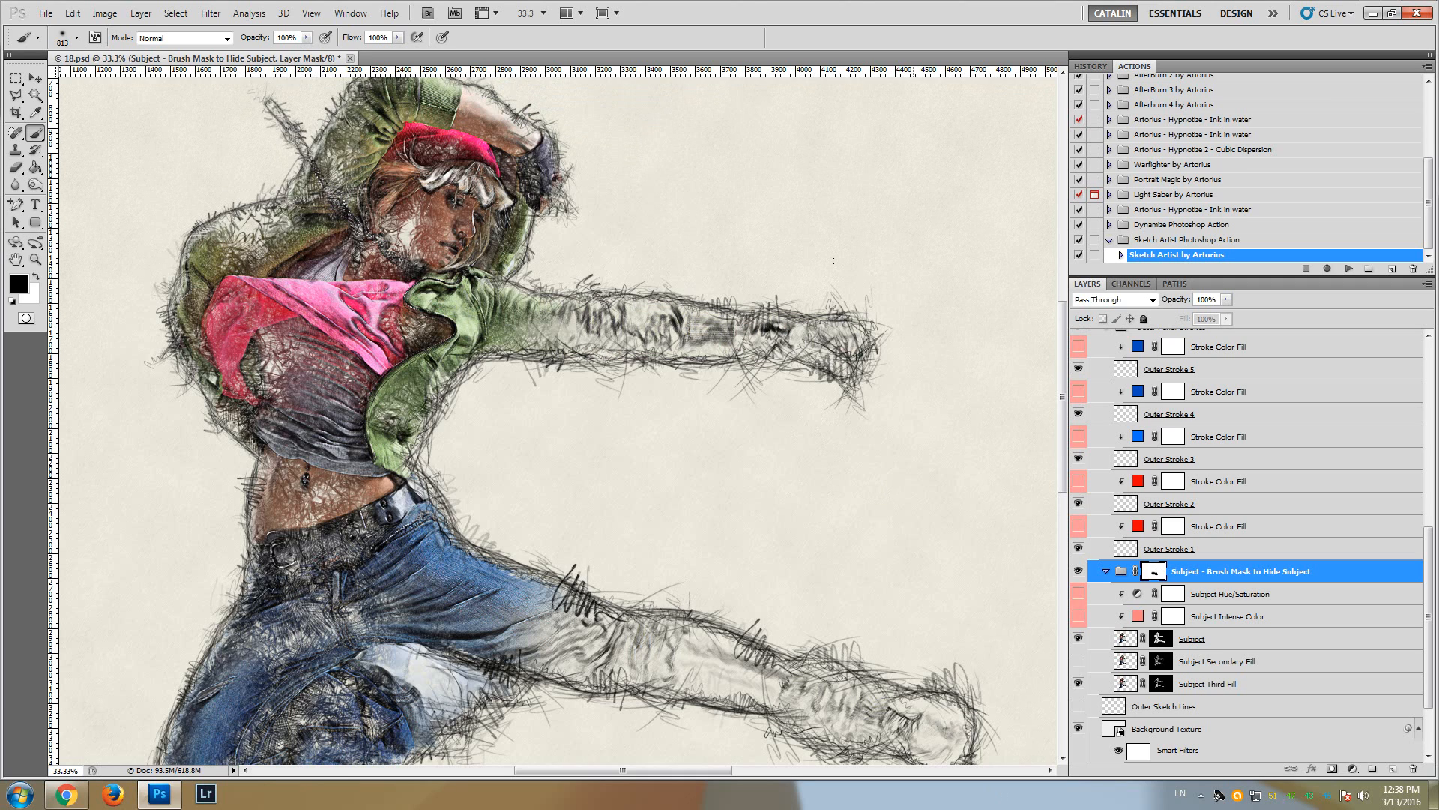
pyautogui.moveTo(572, 265); pyautogui.dragTo(710, 268)
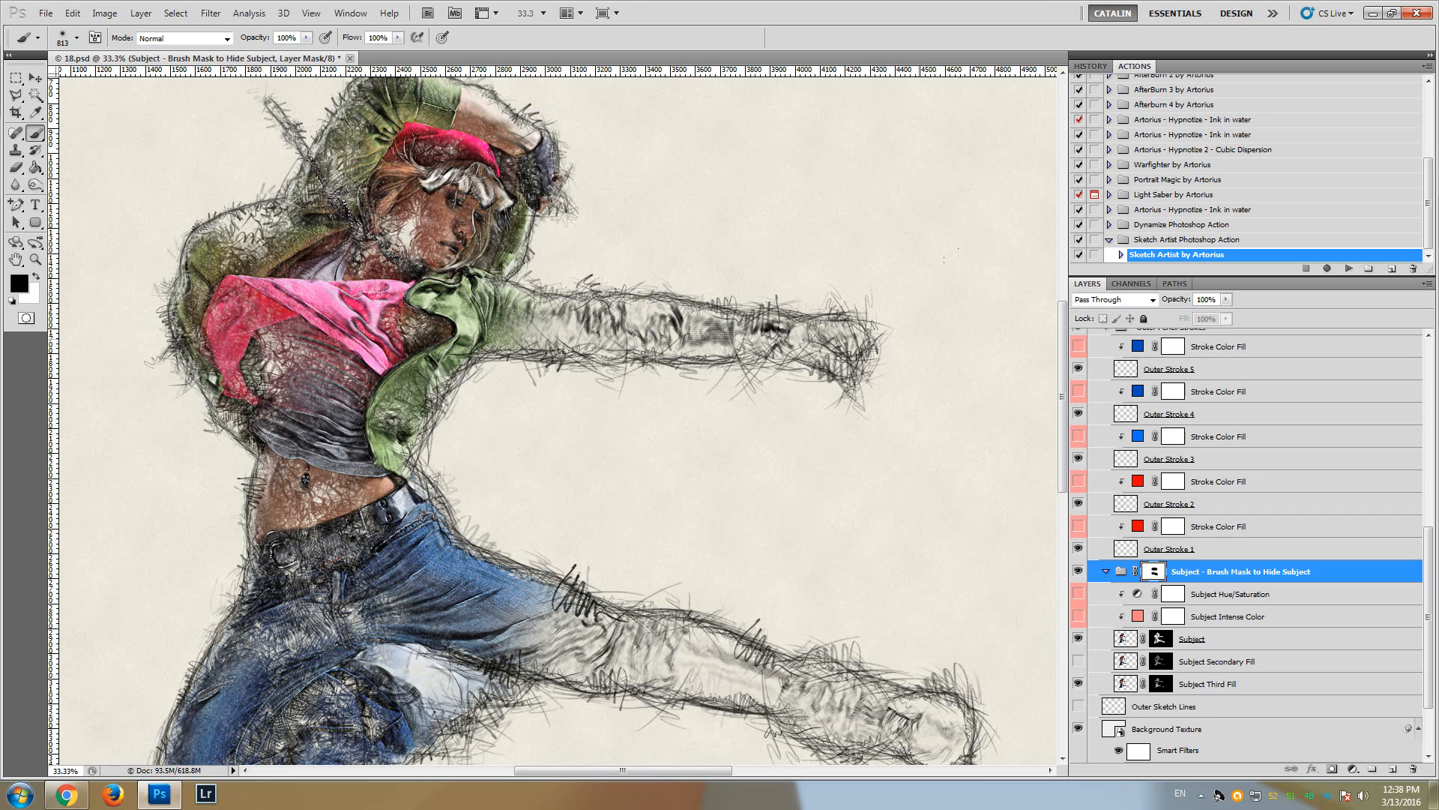
# Mask out the dancer's midriff, belt, hips and bent leg on the Subject group's mask
pyautogui.scroll(-4, 1046, 380)
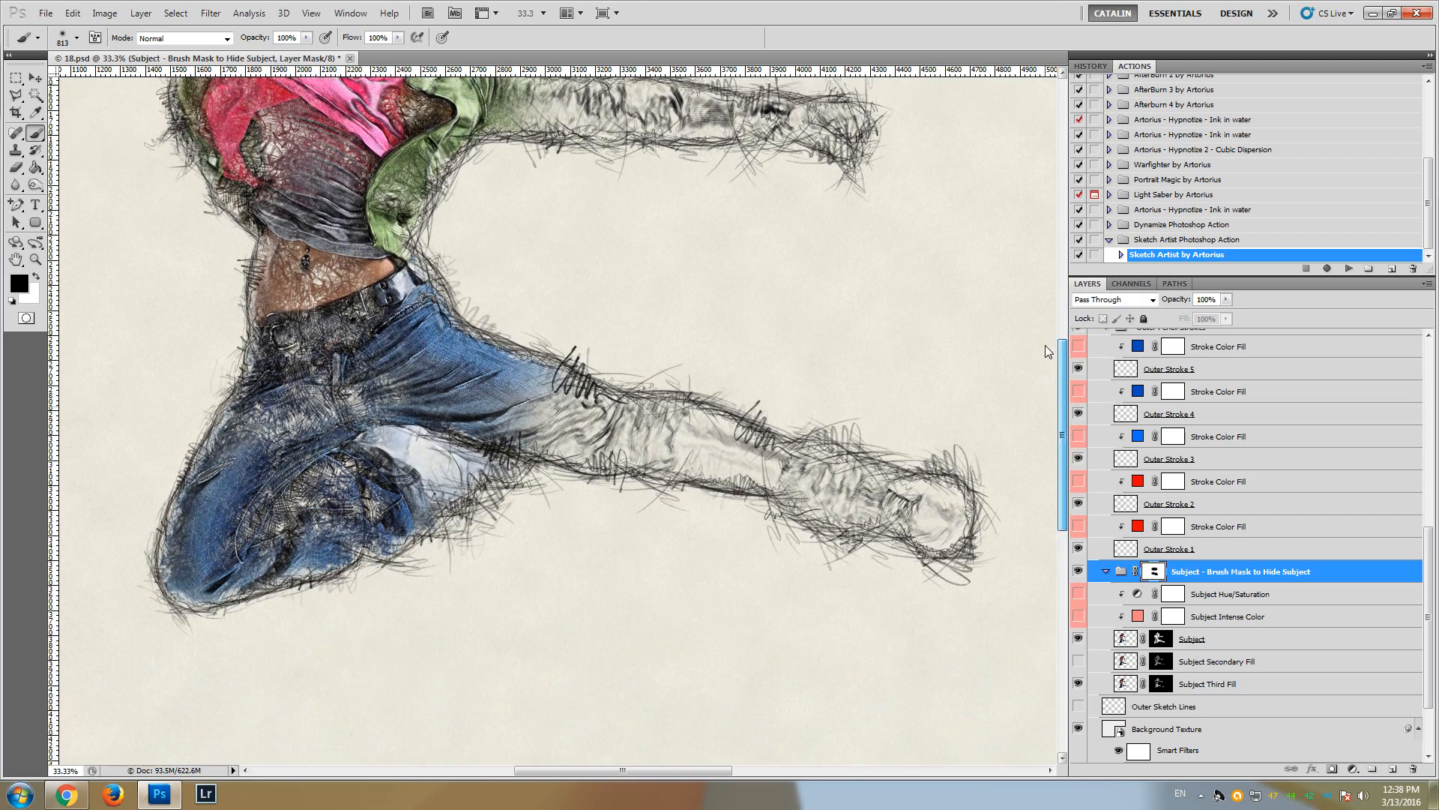
pyautogui.scroll(7, 1045, 330)
pyautogui.scroll(-4, 1045, 290)
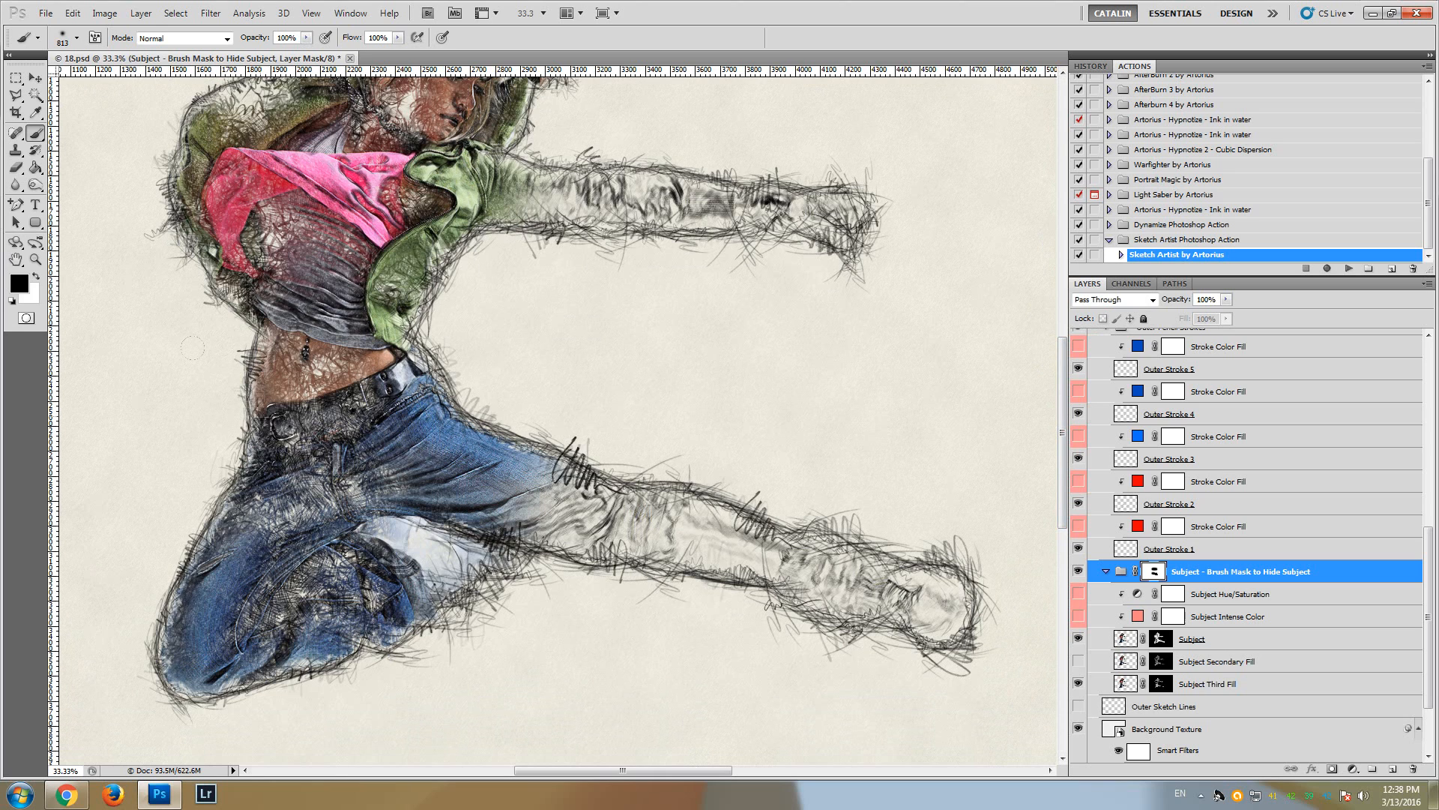
pyautogui.moveTo(193, 347)
pyautogui.mouseDown()
pyautogui.moveTo(353, 488)
pyautogui.moveTo(405, 338)
pyautogui.moveTo(450, 487)
pyautogui.moveTo(454, 299)
pyautogui.mouseUp()
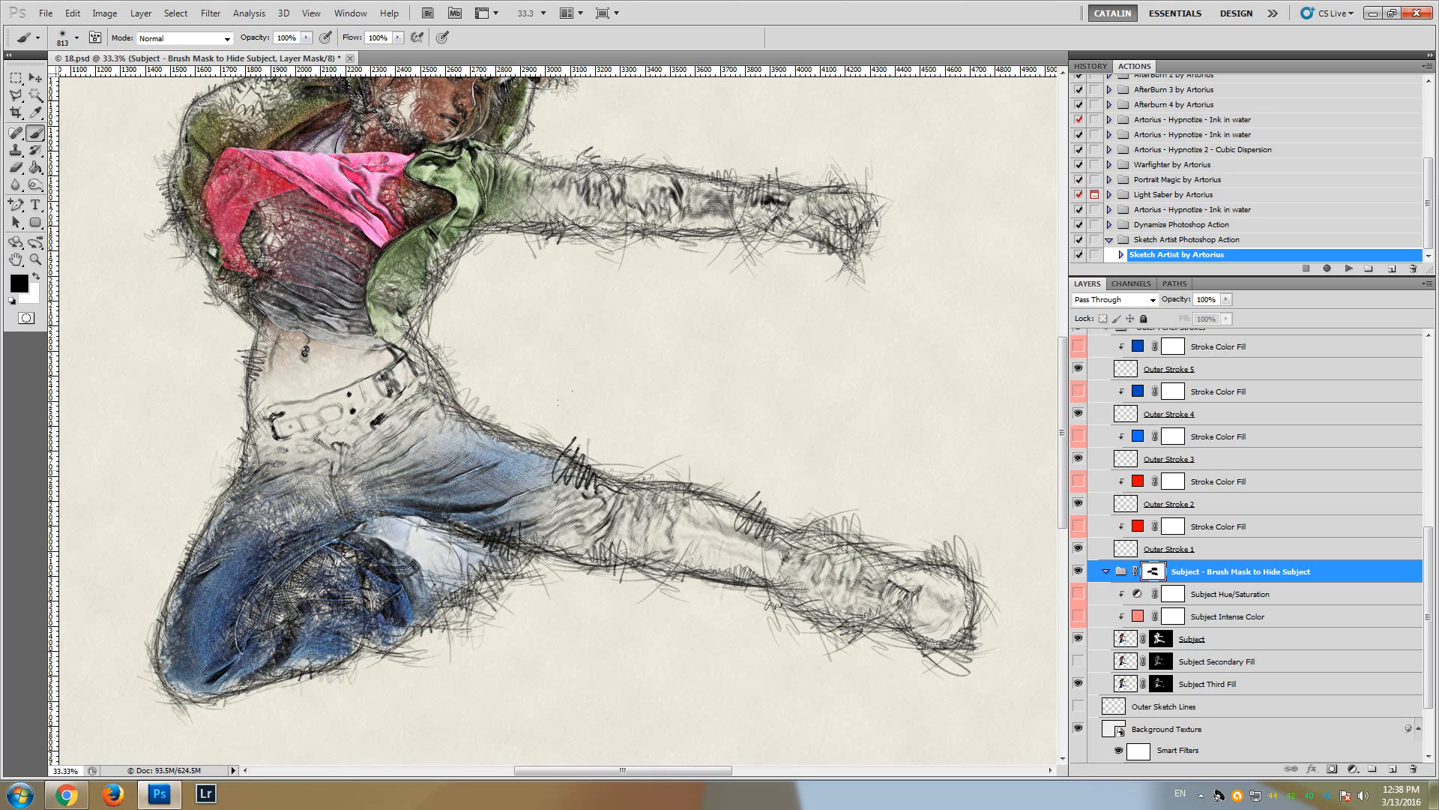
pyautogui.moveTo(525, 473)
pyautogui.mouseDown()
pyautogui.moveTo(449, 487)
pyautogui.moveTo(278, 562)
pyautogui.moveTo(352, 619)
pyautogui.moveTo(466, 509)
pyautogui.mouseUp()
# Reset the Subject group's mask to plain white, bringing back the whole coloured dancer
pyautogui.scroll(2, 558, 420)
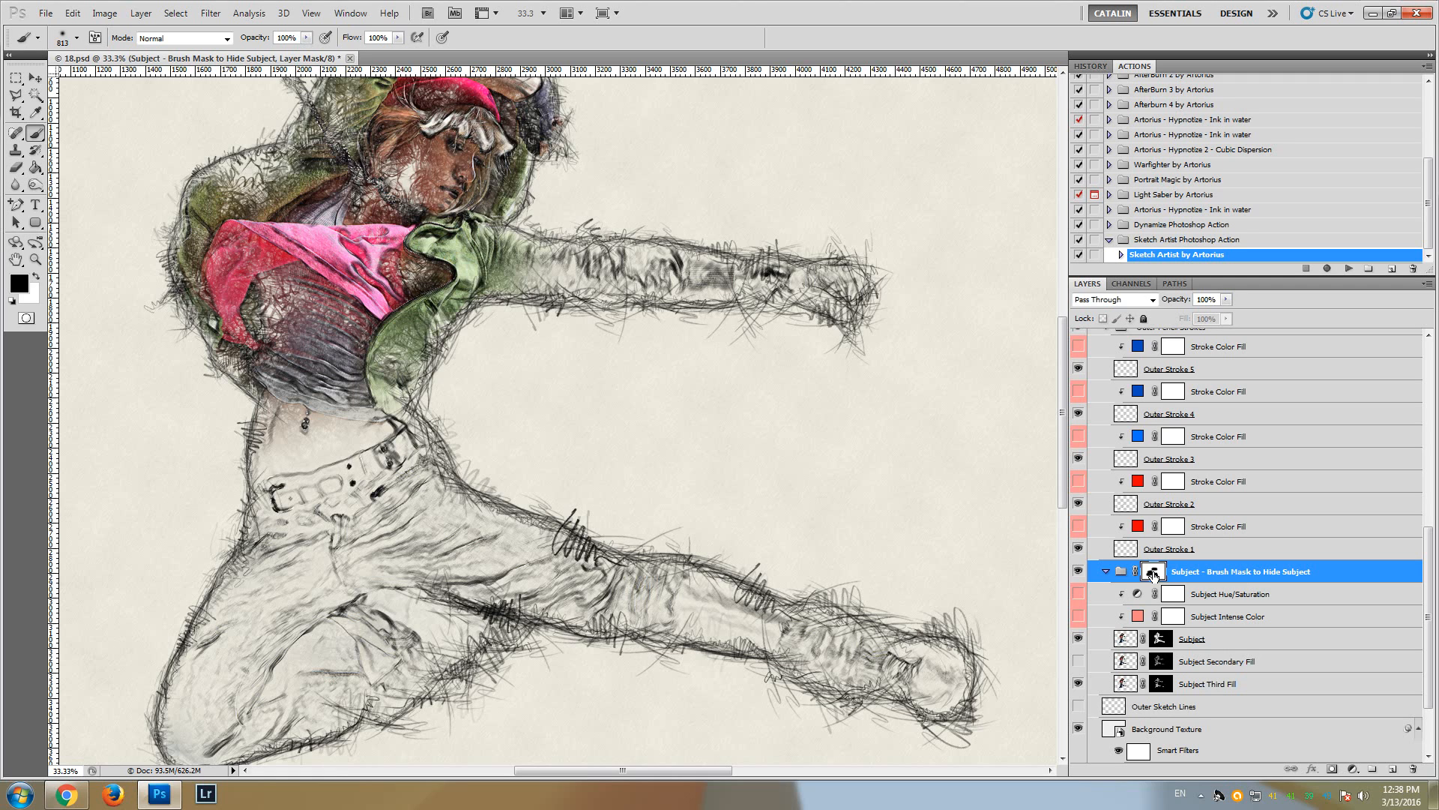
pyautogui.hotkey('ctrl', 'i')
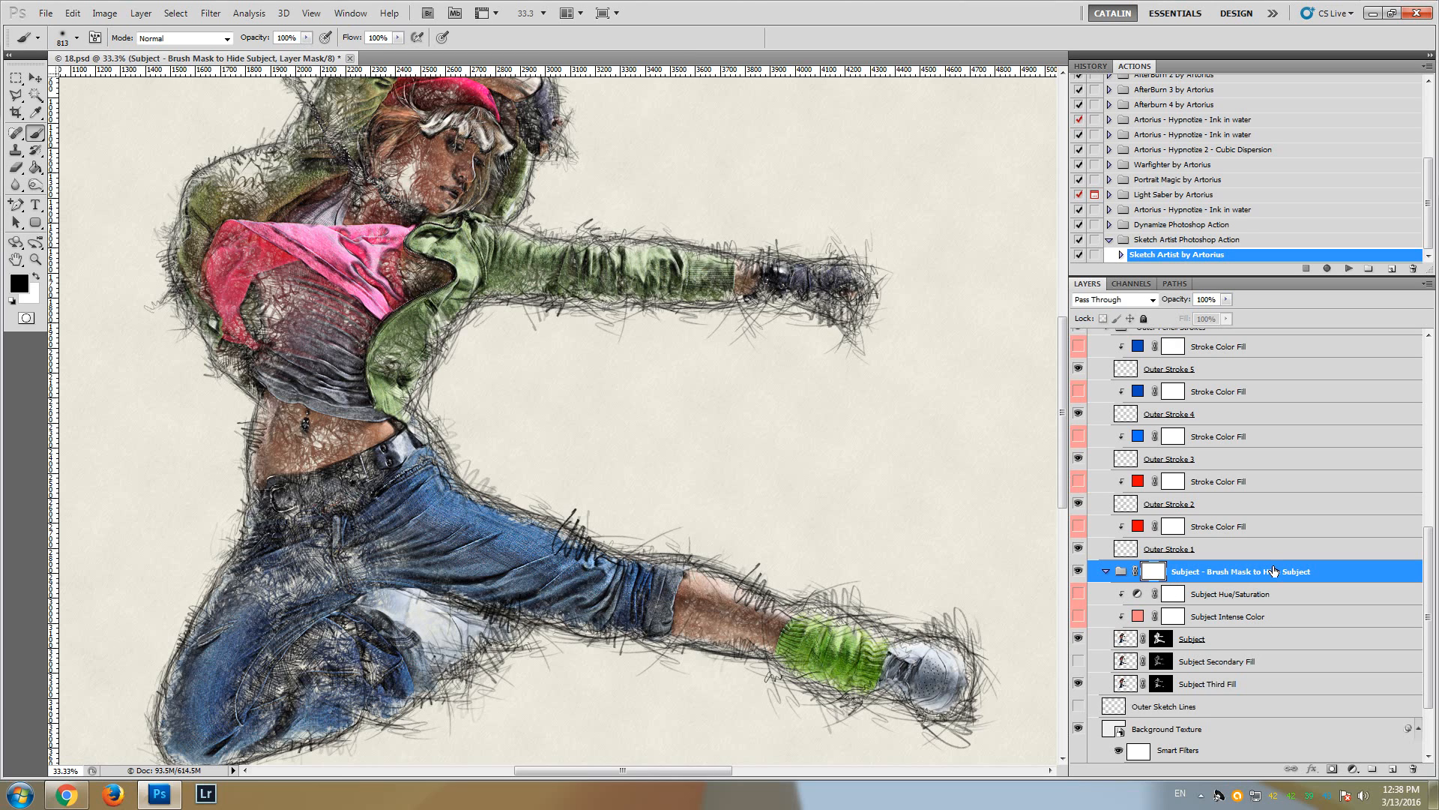
# Switch to the Move tool and select the Outer Stroke 5 layer in the Outer Pencil Strokes group
pyautogui.scroll(3, 525, 420)
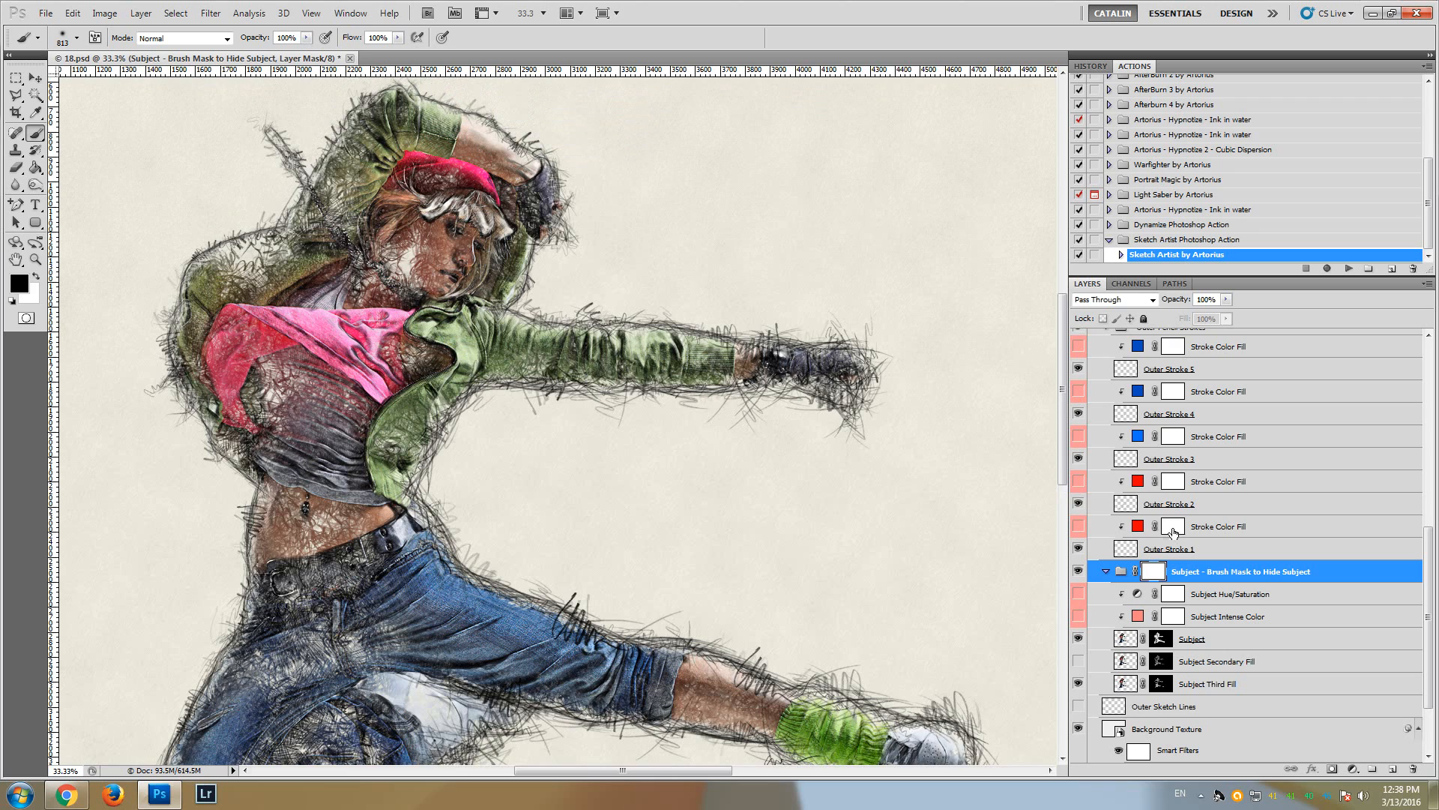
pyautogui.click(35, 77)
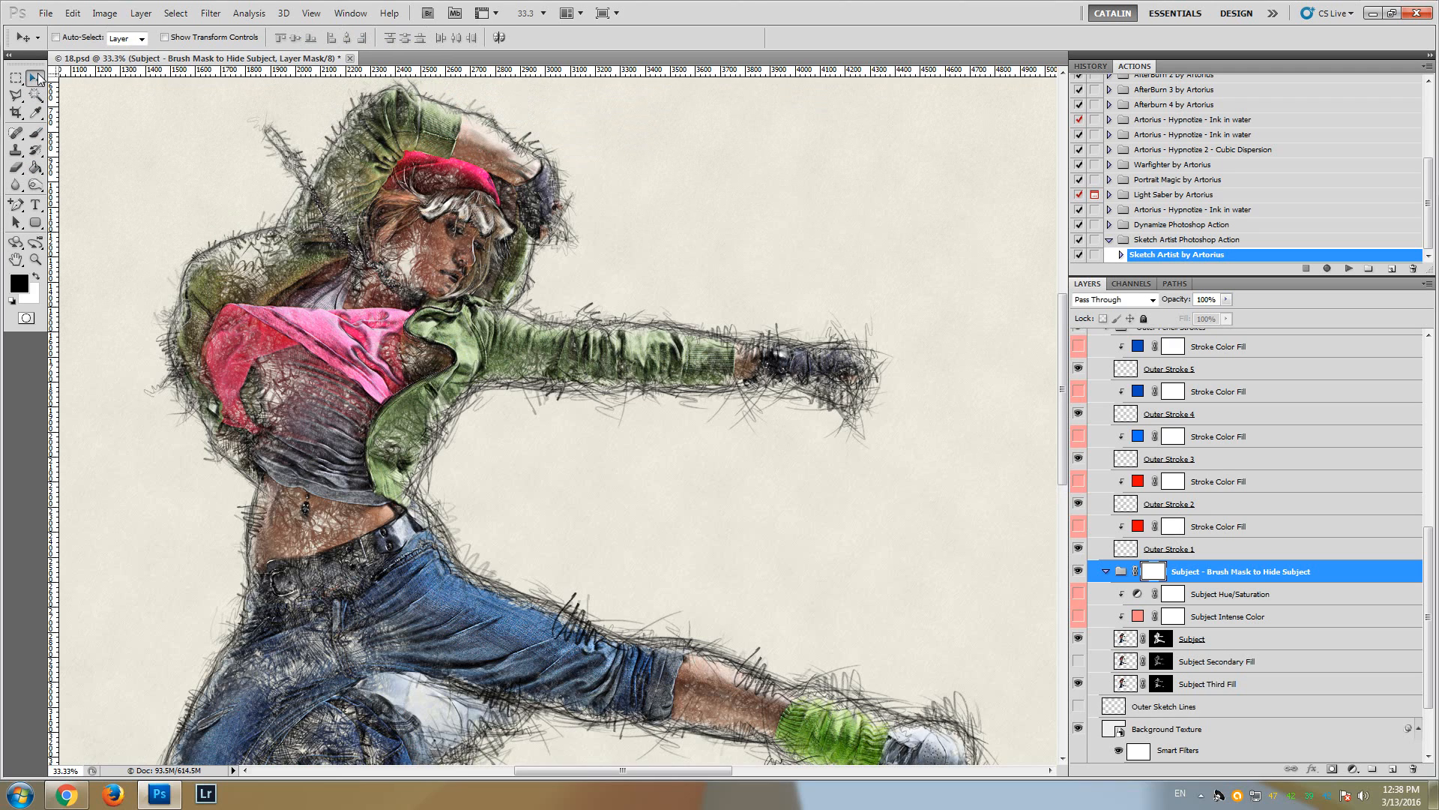
pyautogui.click(1216, 550)
pyautogui.scroll(1, 1218, 554)
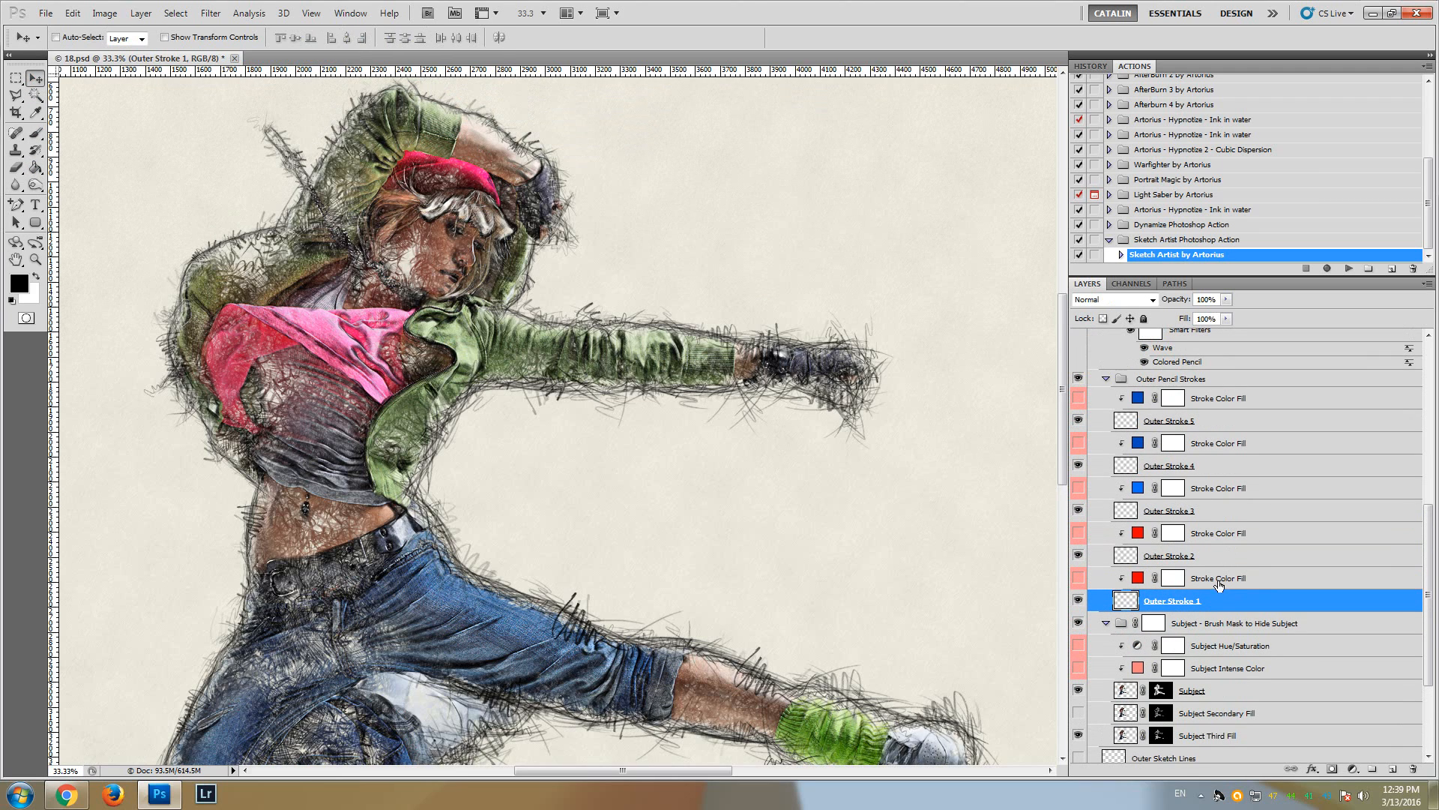
pyautogui.click(1208, 425)
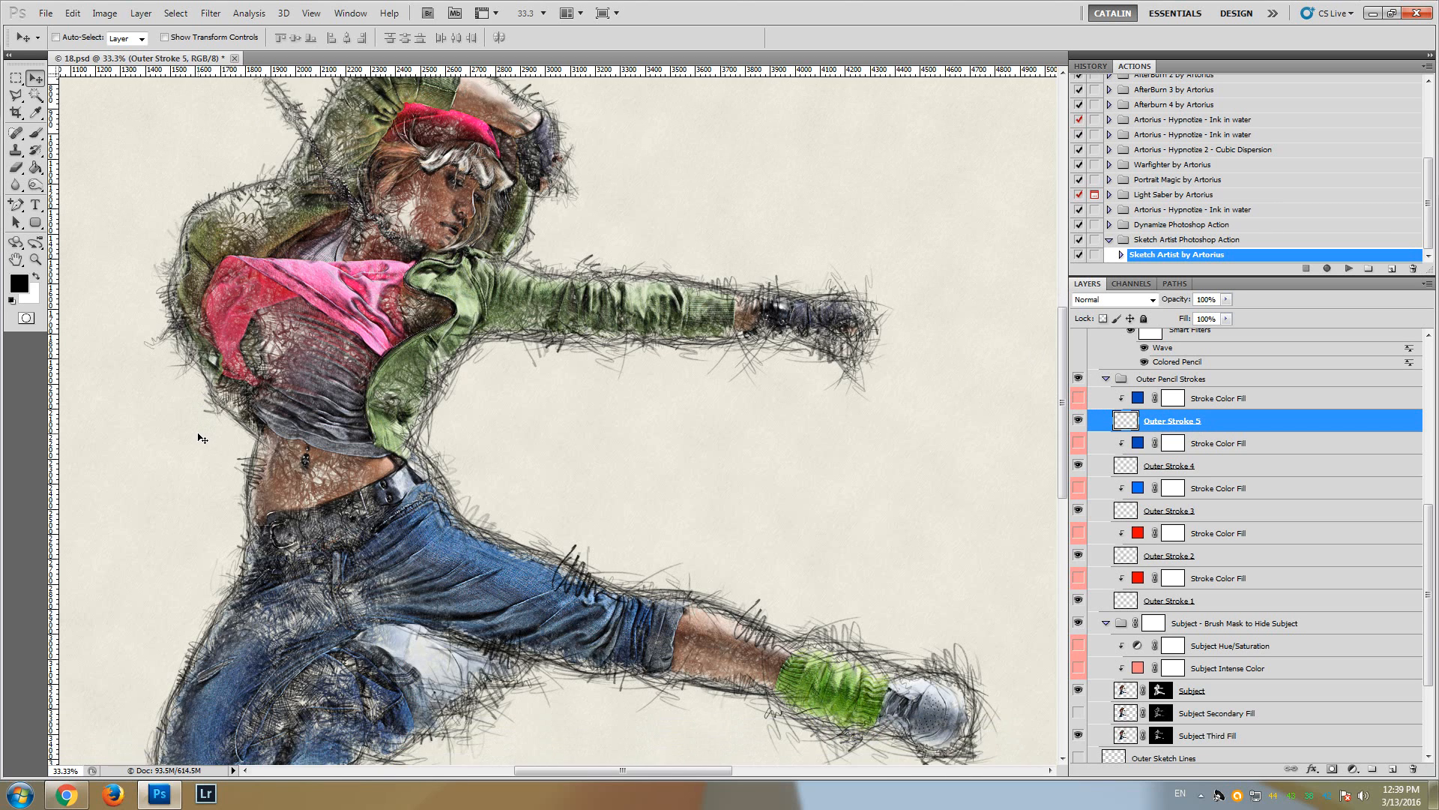
# Compare the pencil strokes around the outstretched arm at 50% zoom with Outer Stroke 5 and Outer Stroke 4 each hidden and shown again
pyautogui.click(35, 259)
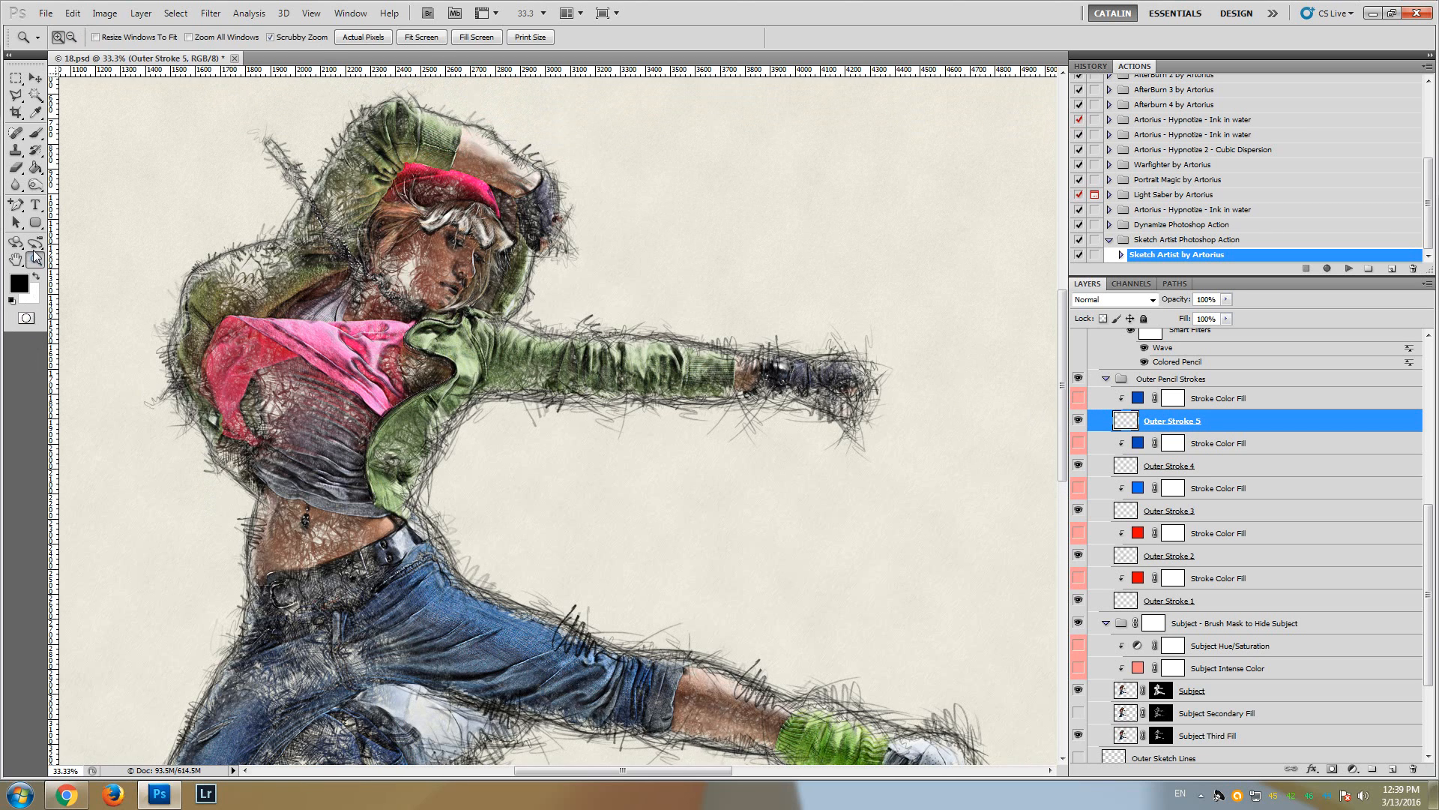
pyautogui.click(536, 208)
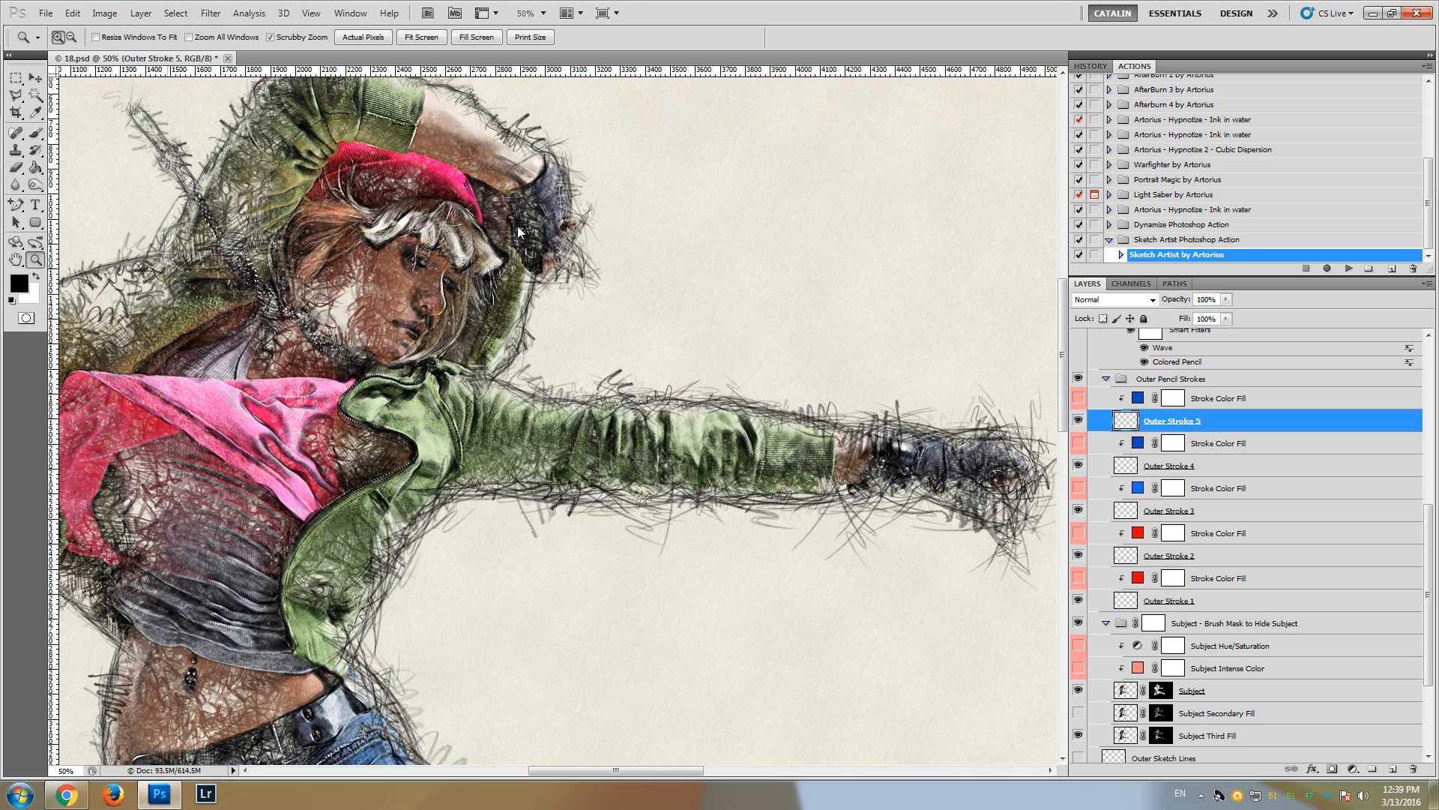
pyautogui.scroll(1, 517, 227)
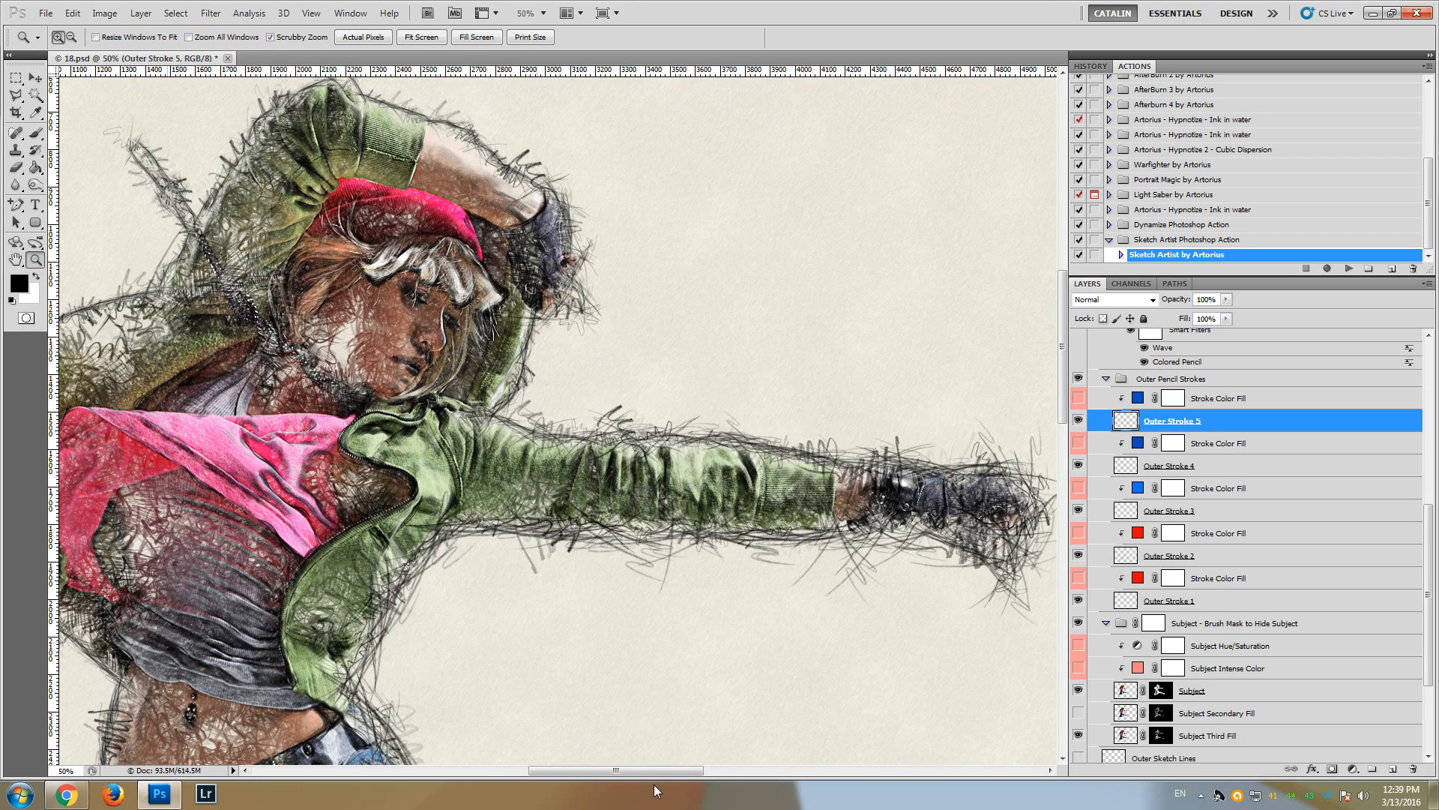
pyautogui.moveTo(649, 771); pyautogui.dragTo(683, 771)
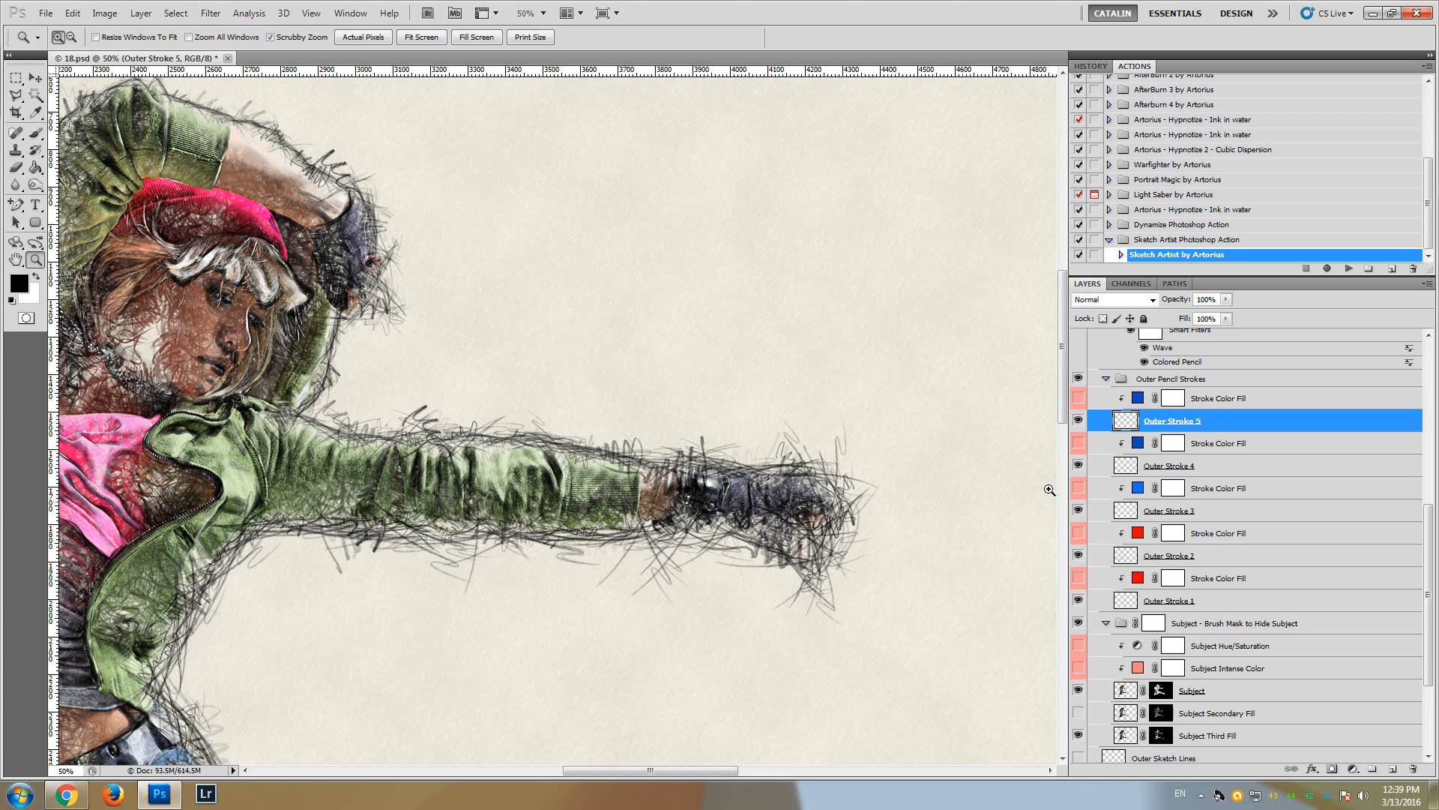
pyautogui.click(1079, 422)
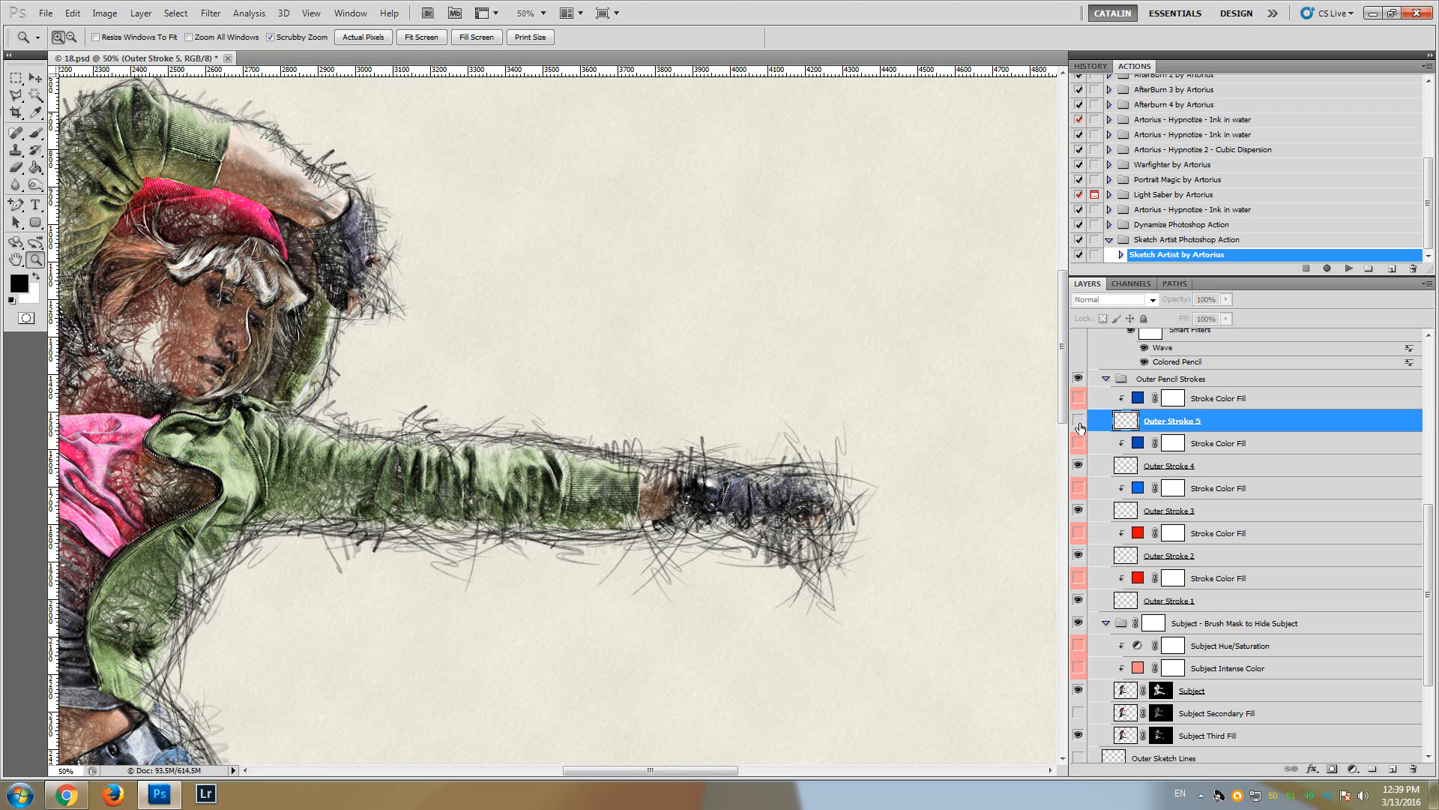
pyautogui.click(1079, 422)
pyautogui.click(1077, 466)
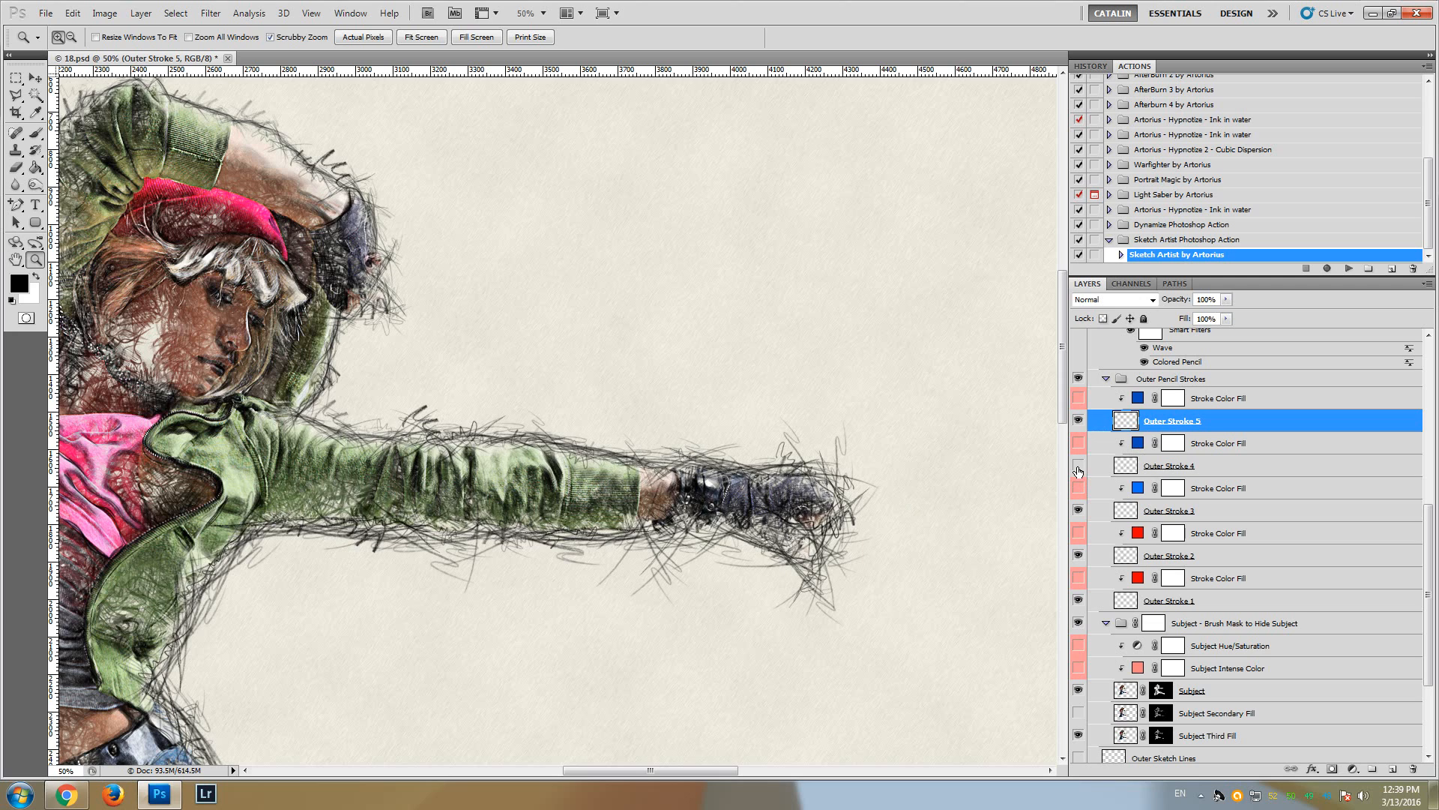
pyautogui.click(1078, 466)
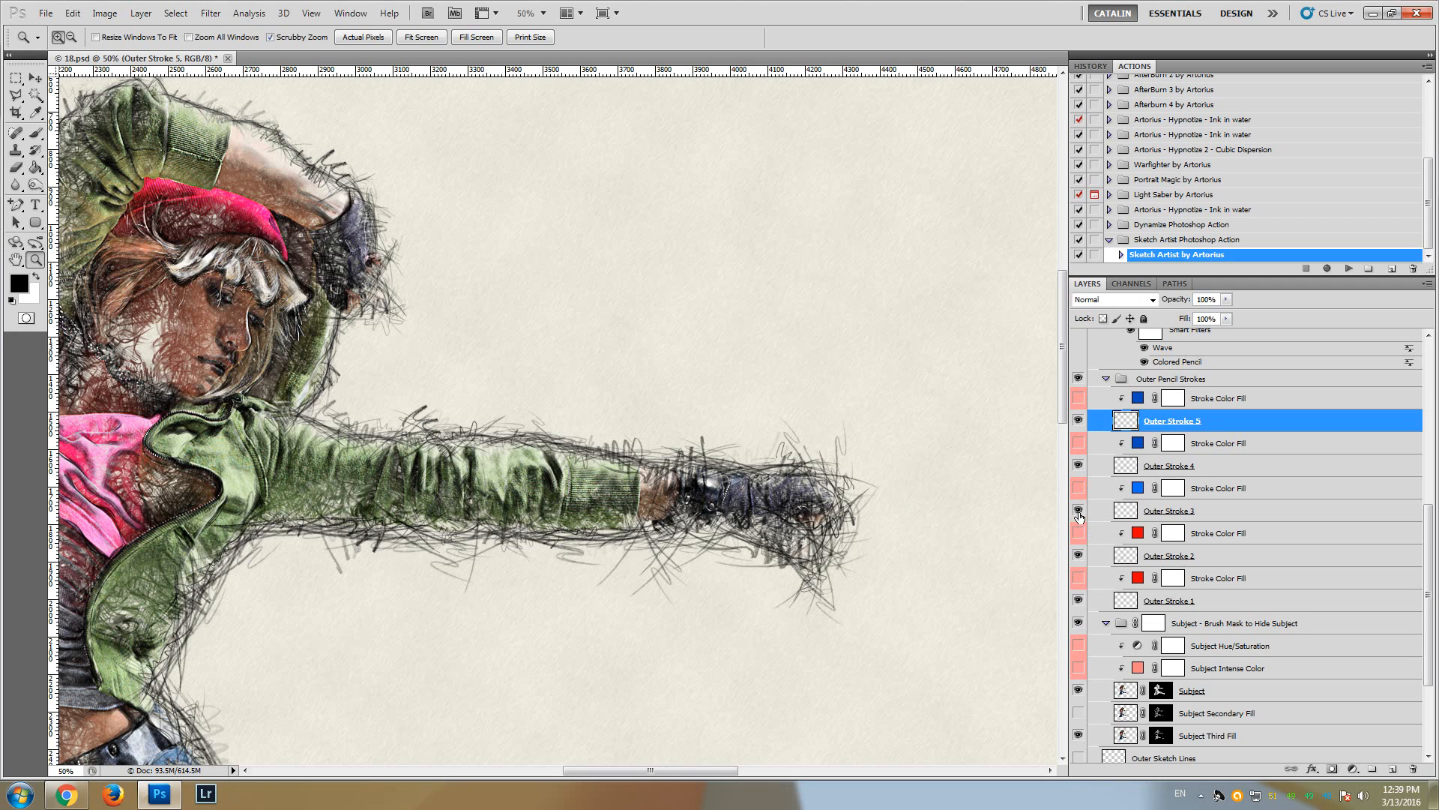
# Hide and show Outer Stroke 3, Outer Stroke 2 and Outer Stroke 1 one by one to examine their pencil strokes
pyautogui.click(1079, 512)
pyautogui.click(1080, 514)
pyautogui.click(1080, 556)
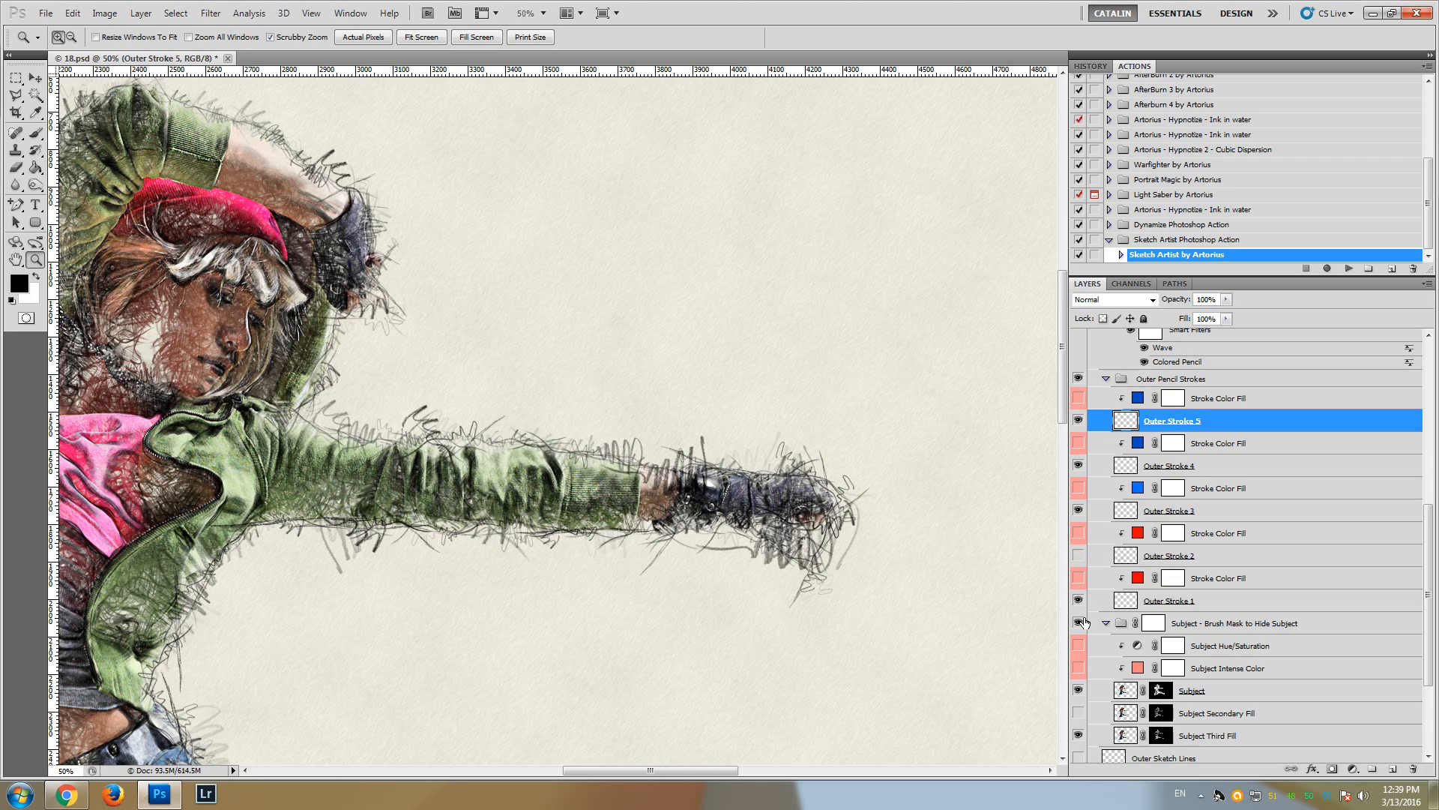
pyautogui.moveTo(681, 774); pyautogui.dragTo(601, 766)
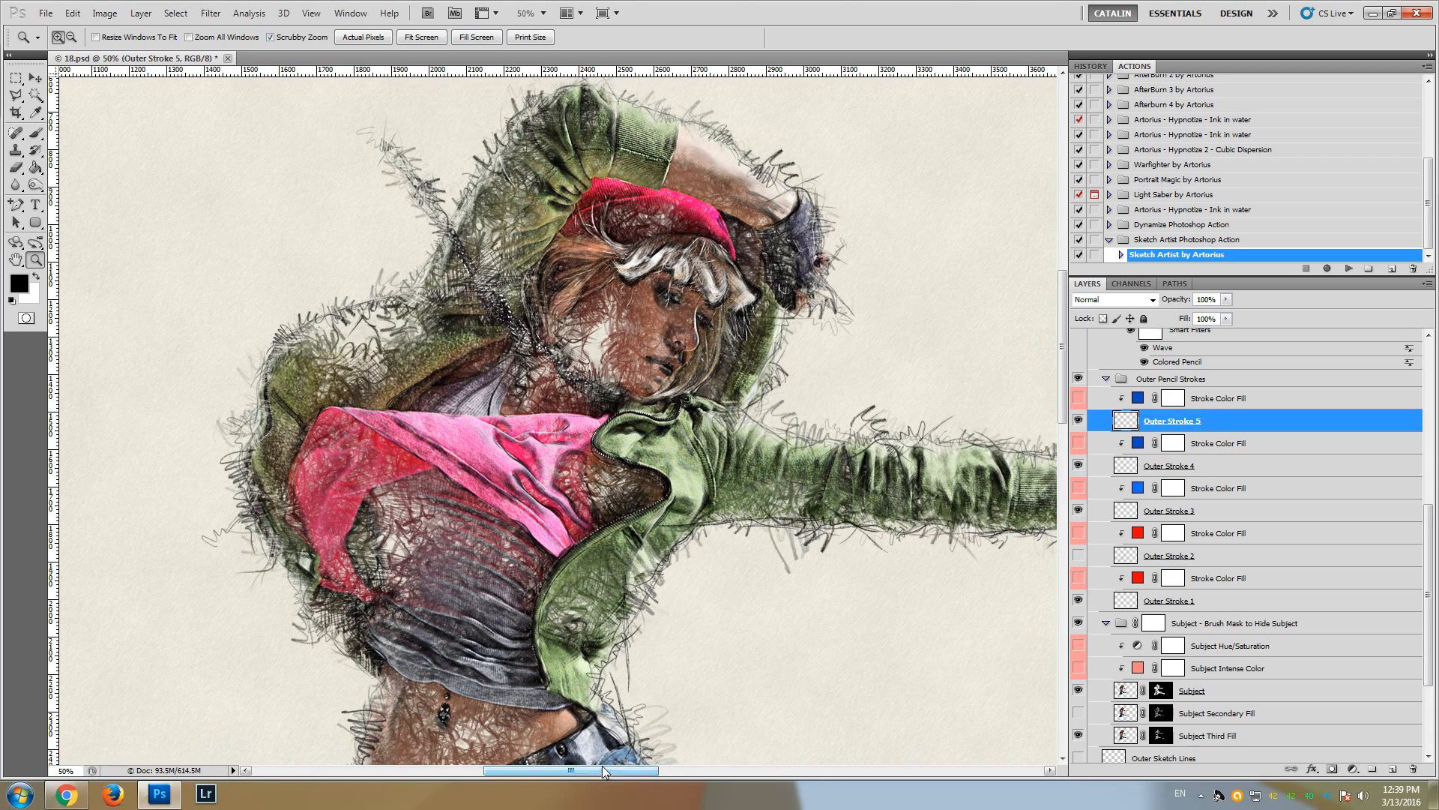
pyautogui.click(1079, 556)
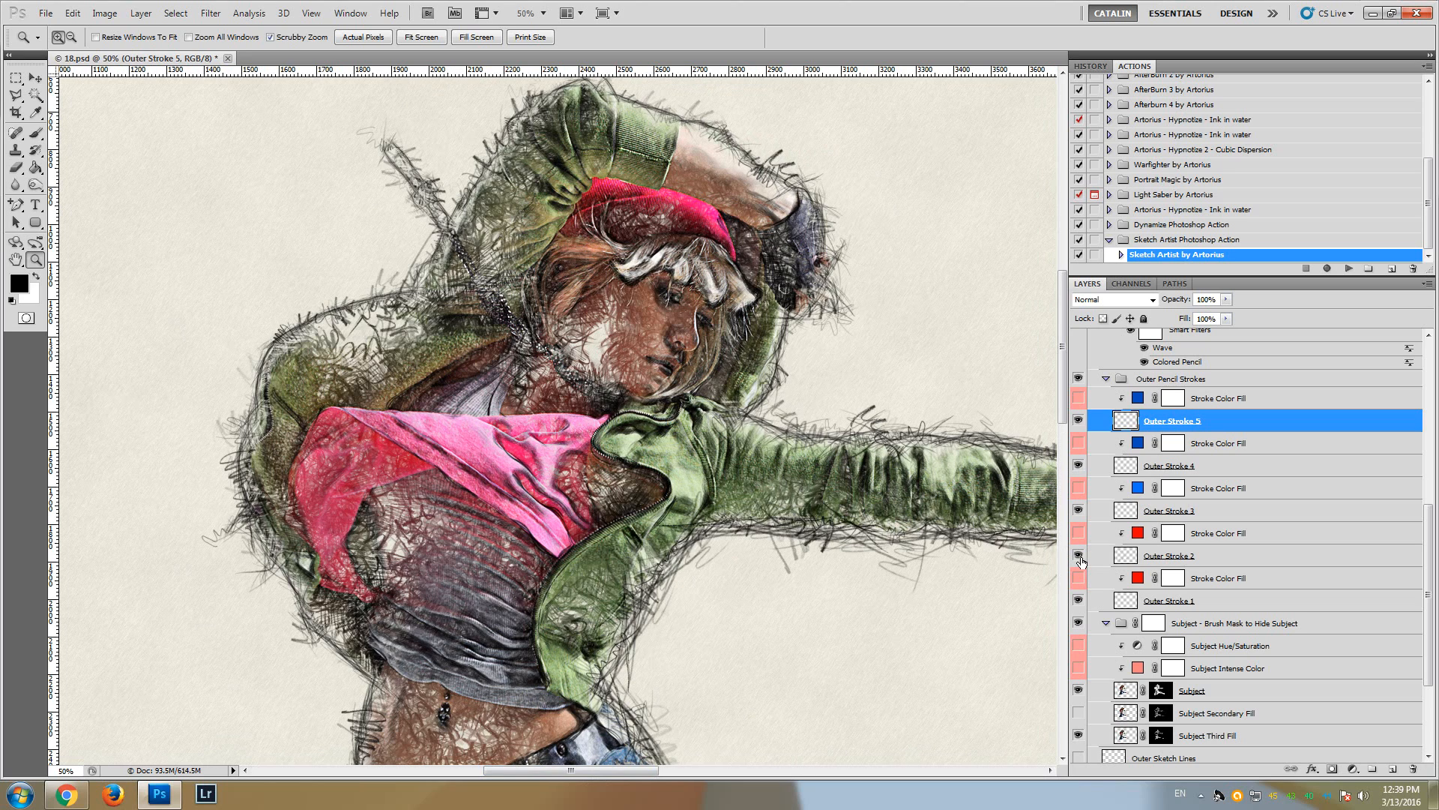
pyautogui.click(1078, 601)
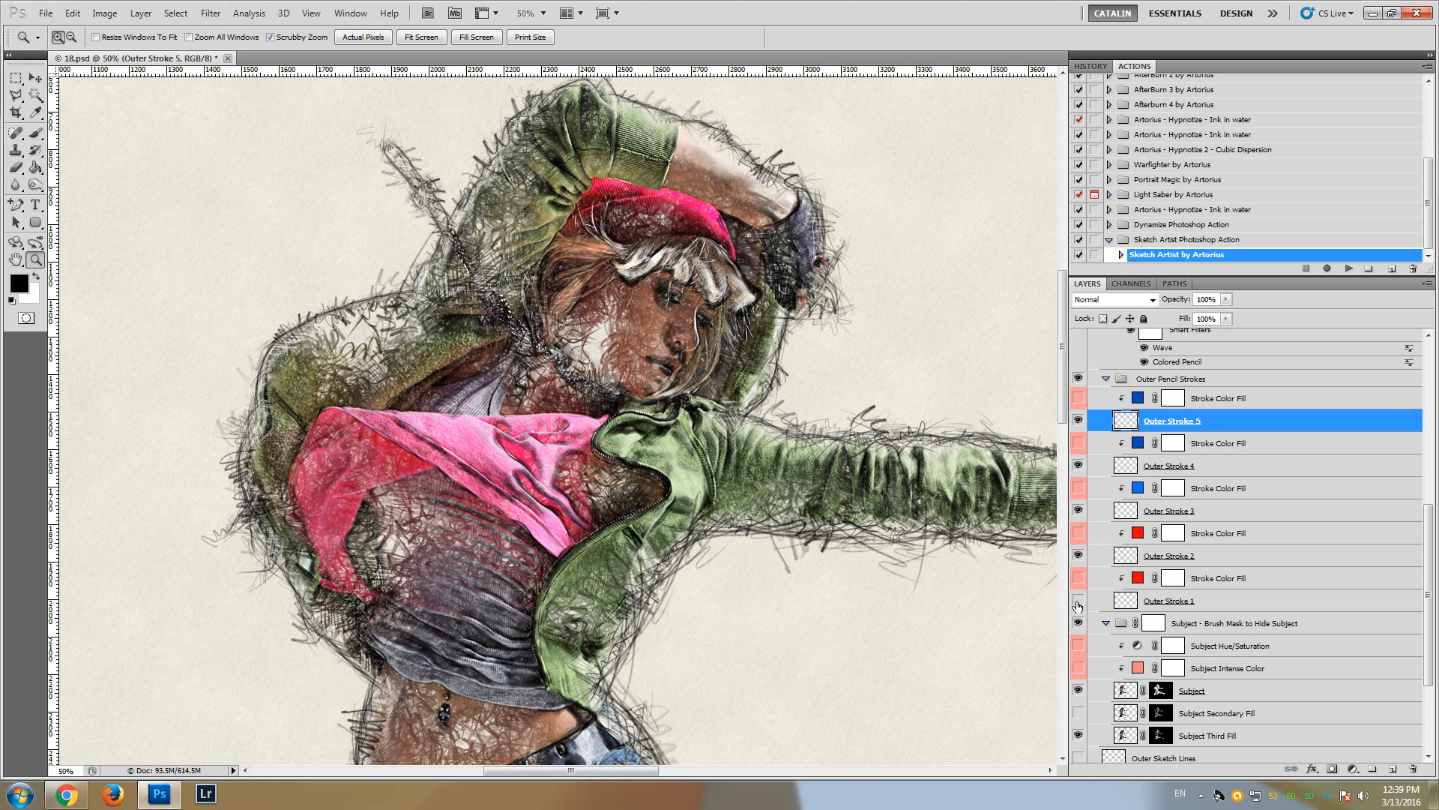
pyautogui.click(1078, 603)
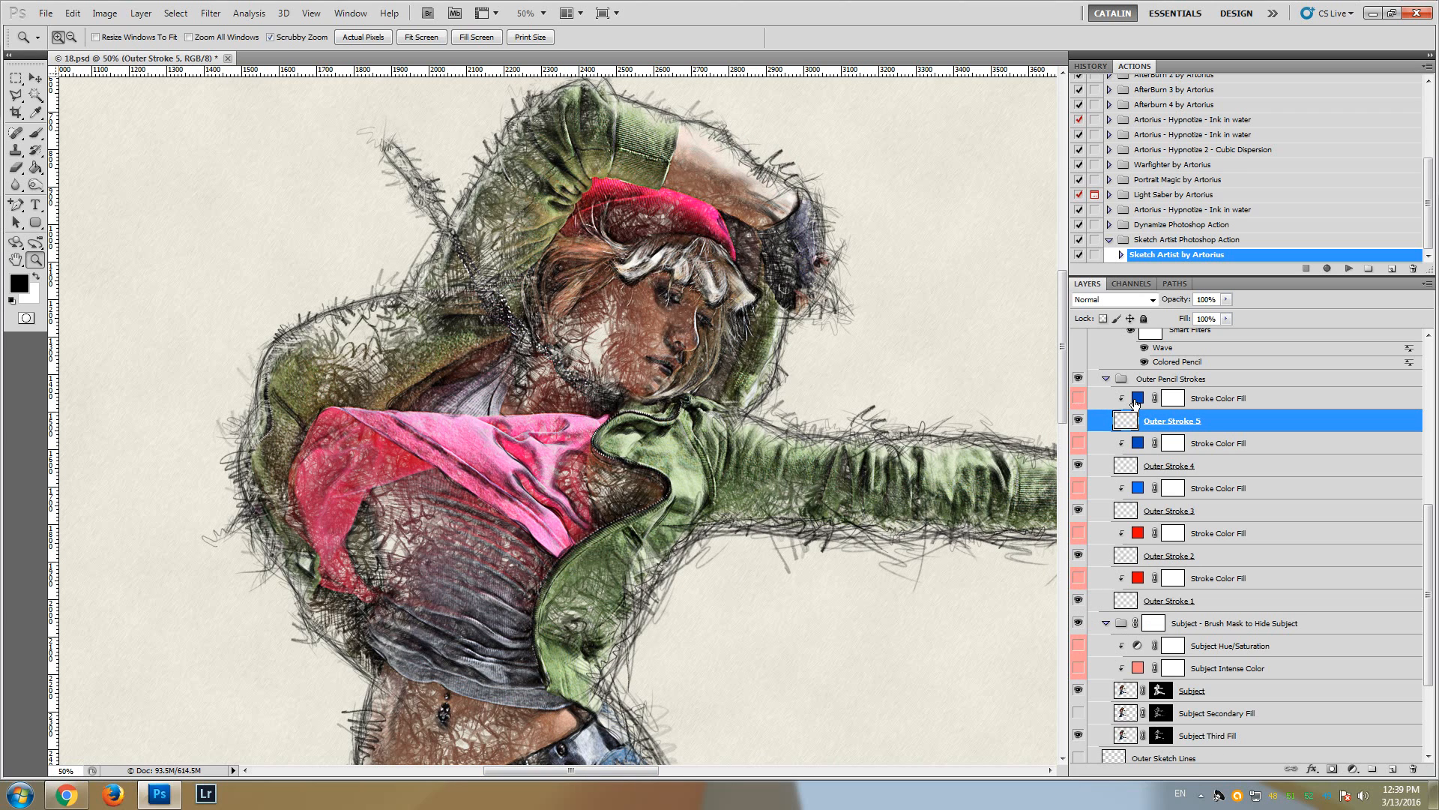
# Preview the blue Stroke Color Fill above Outer Stroke 5, hide it and show the one above Outer Stroke 4 instead
pyautogui.click(1214, 406)
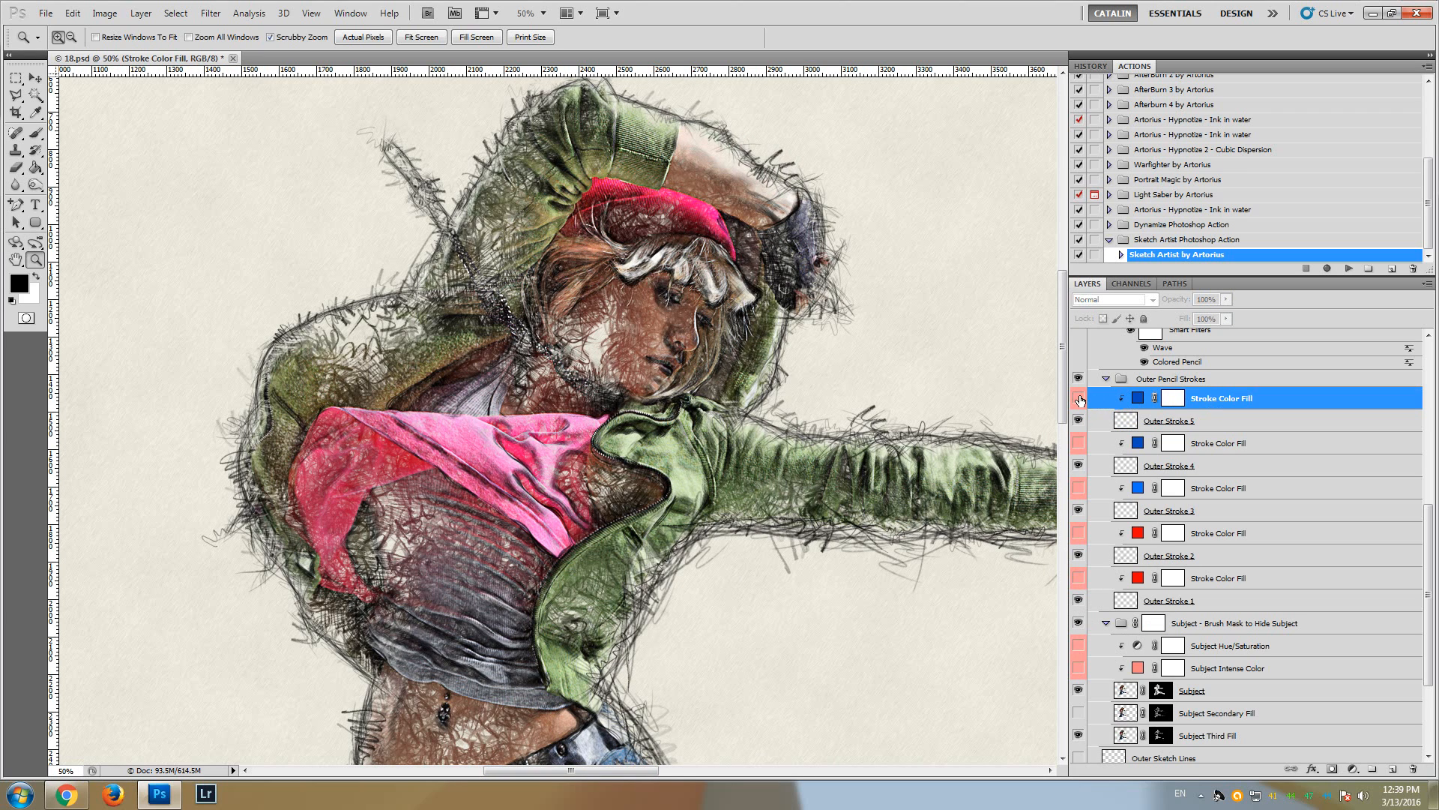
pyautogui.click(1078, 401)
pyautogui.click(1078, 399)
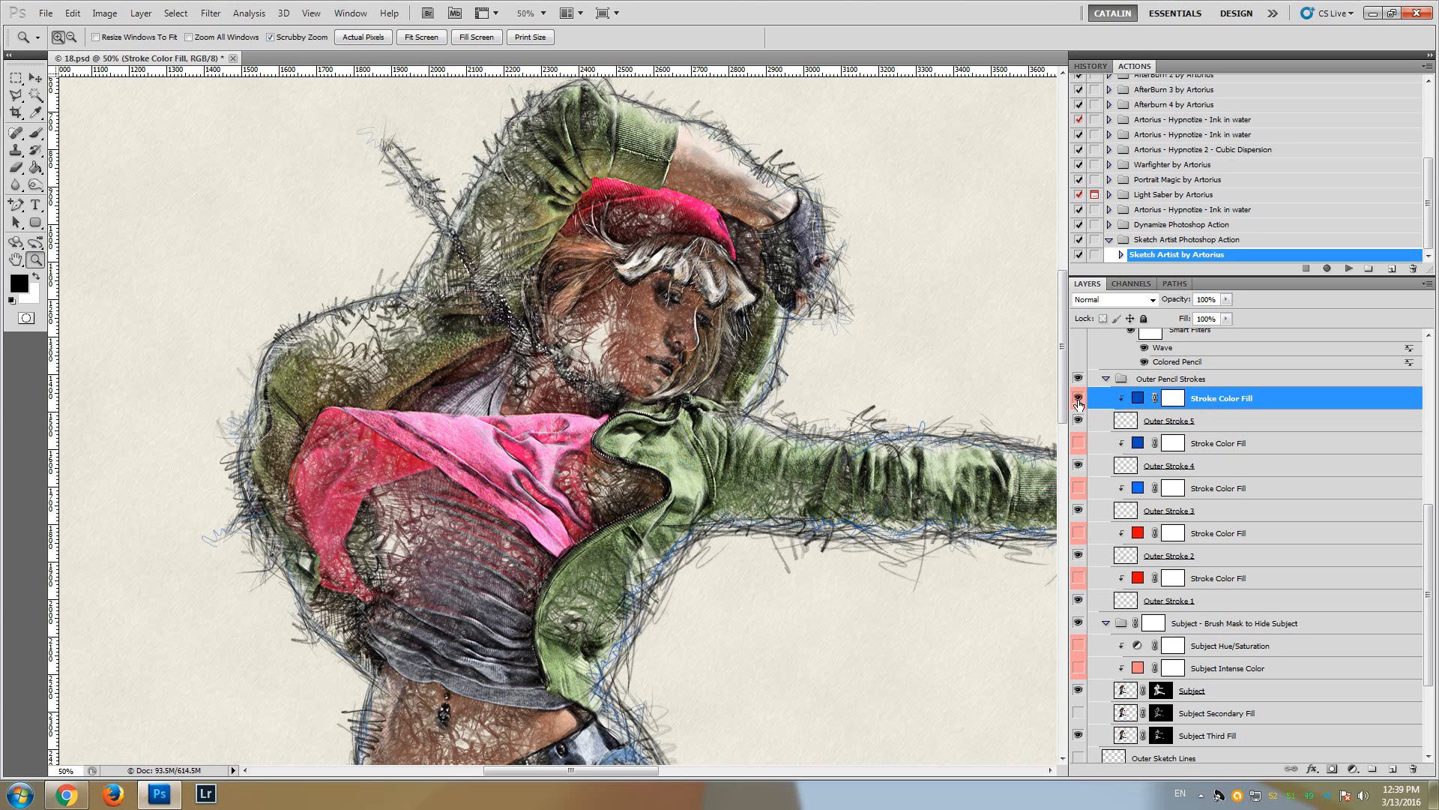
pyautogui.click(1078, 443)
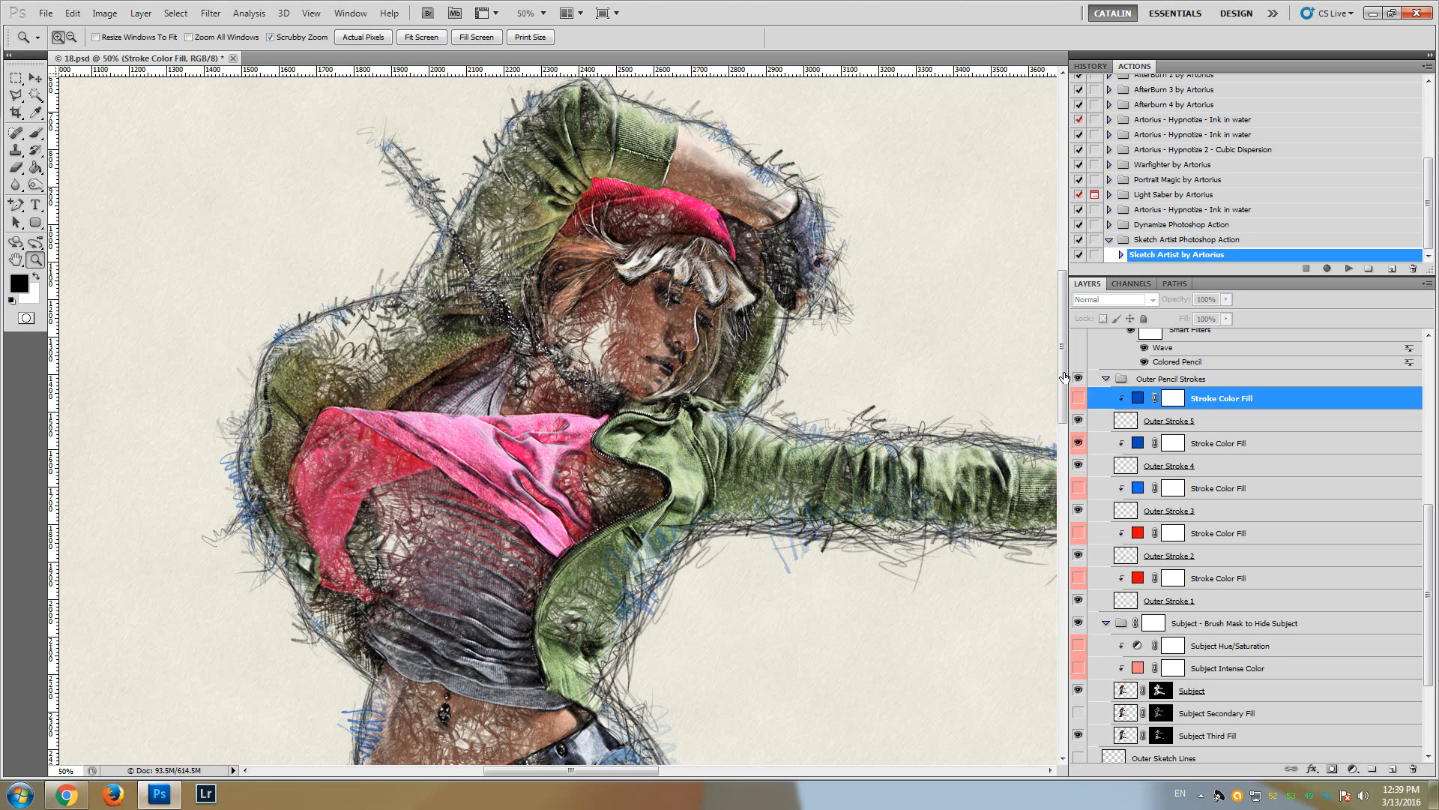
pyautogui.moveTo(1064, 378); pyautogui.dragTo(1062, 425)
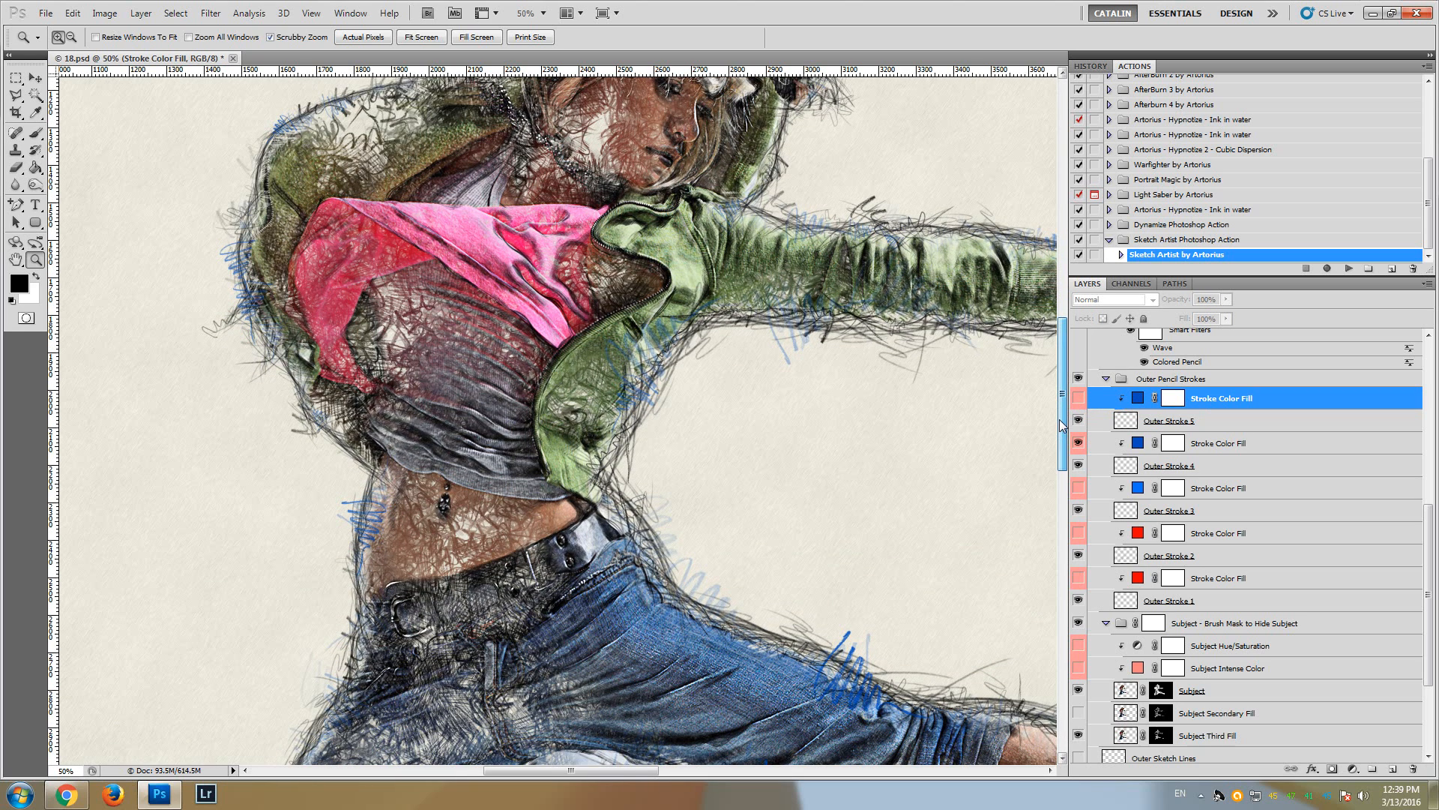
# Try the blue 0042fe as the colour of the Stroke Color Fill above Outer Stroke 4
pyautogui.click(1141, 447)
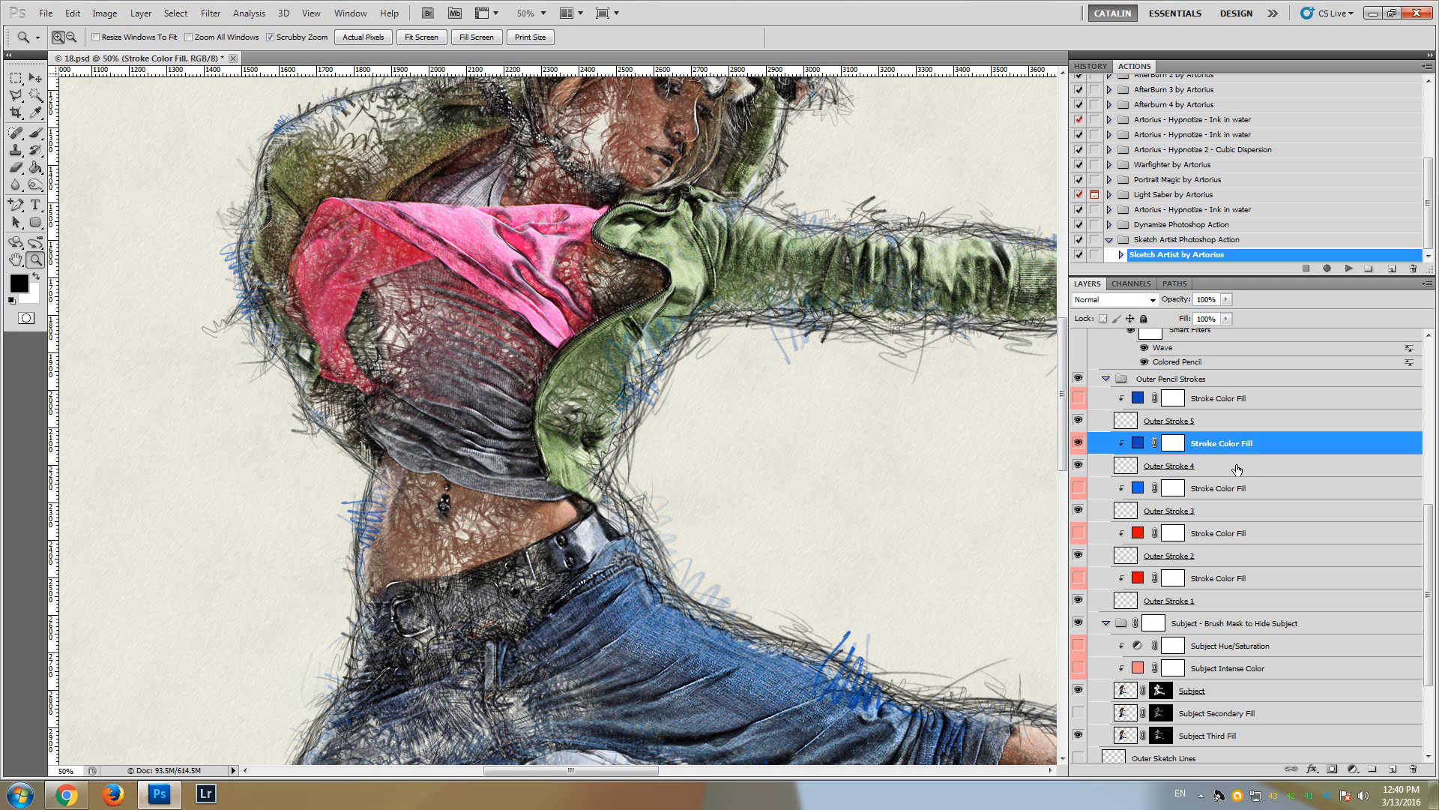
pyautogui.click(1211, 469)
pyautogui.click(1159, 450)
pyautogui.doubleClick(1138, 443)
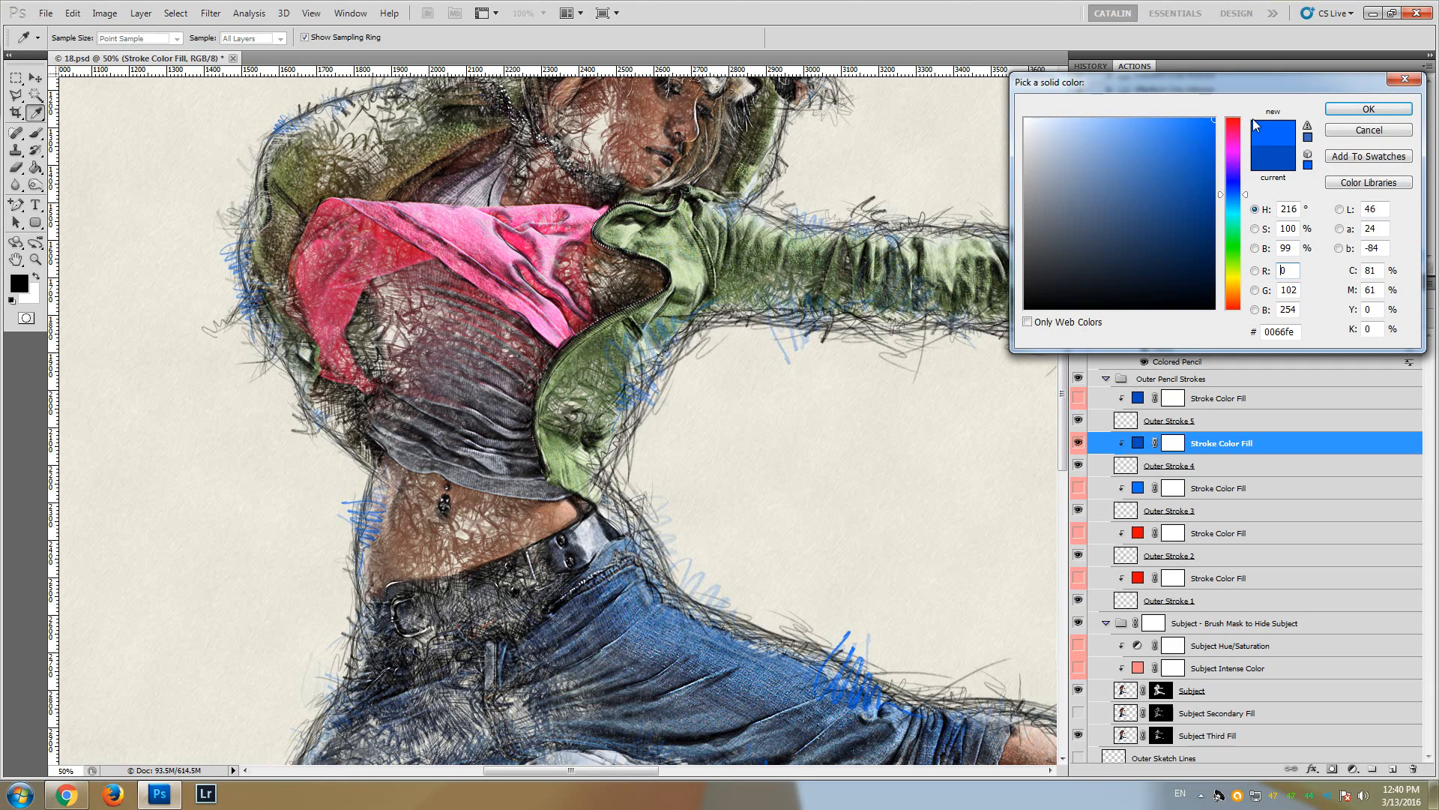
pyautogui.click(1230, 190)
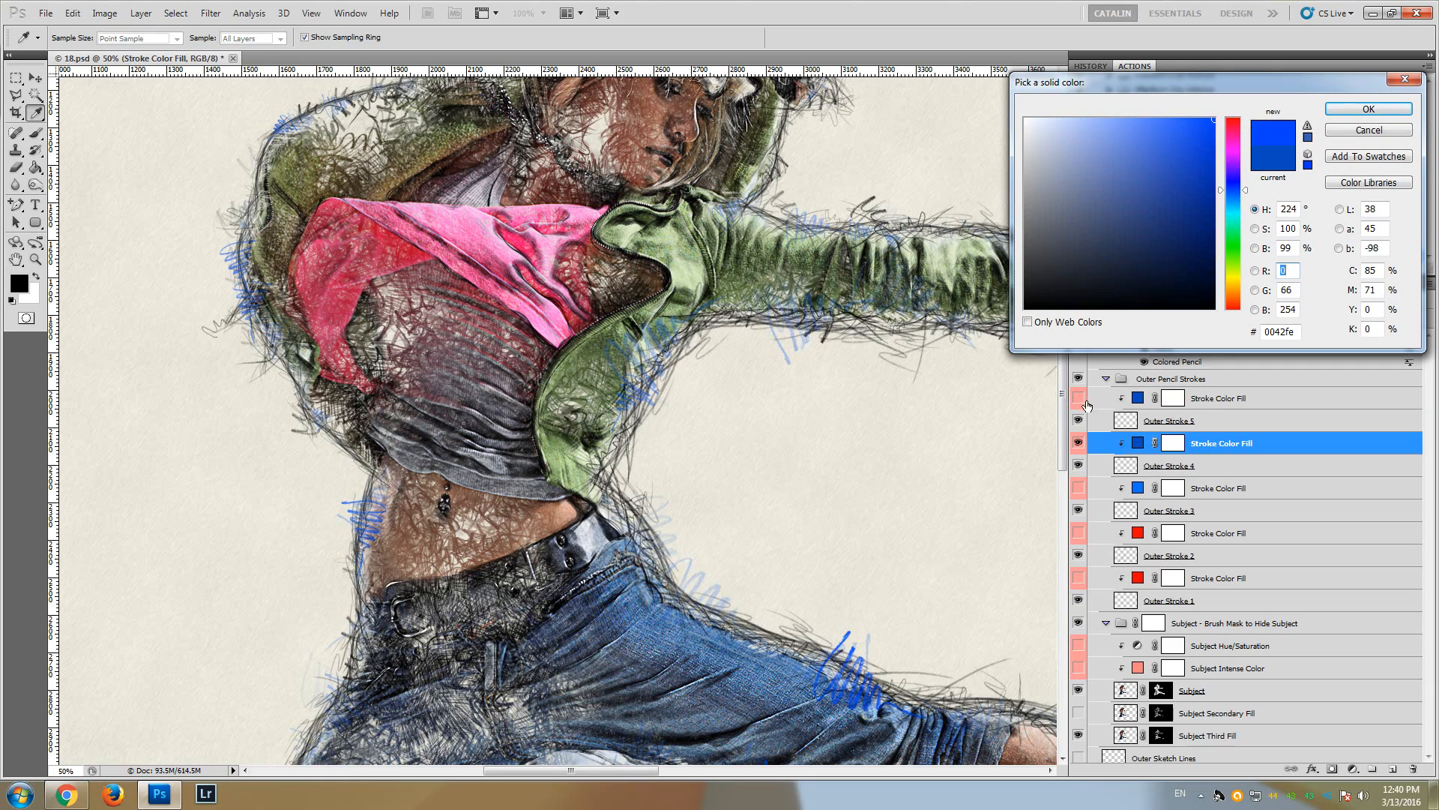
pyautogui.moveTo(1064, 401)
pyautogui.mouseDown()
pyautogui.moveTo(1070, 487)
pyautogui.moveTo(1065, 390)
pyautogui.mouseUp()
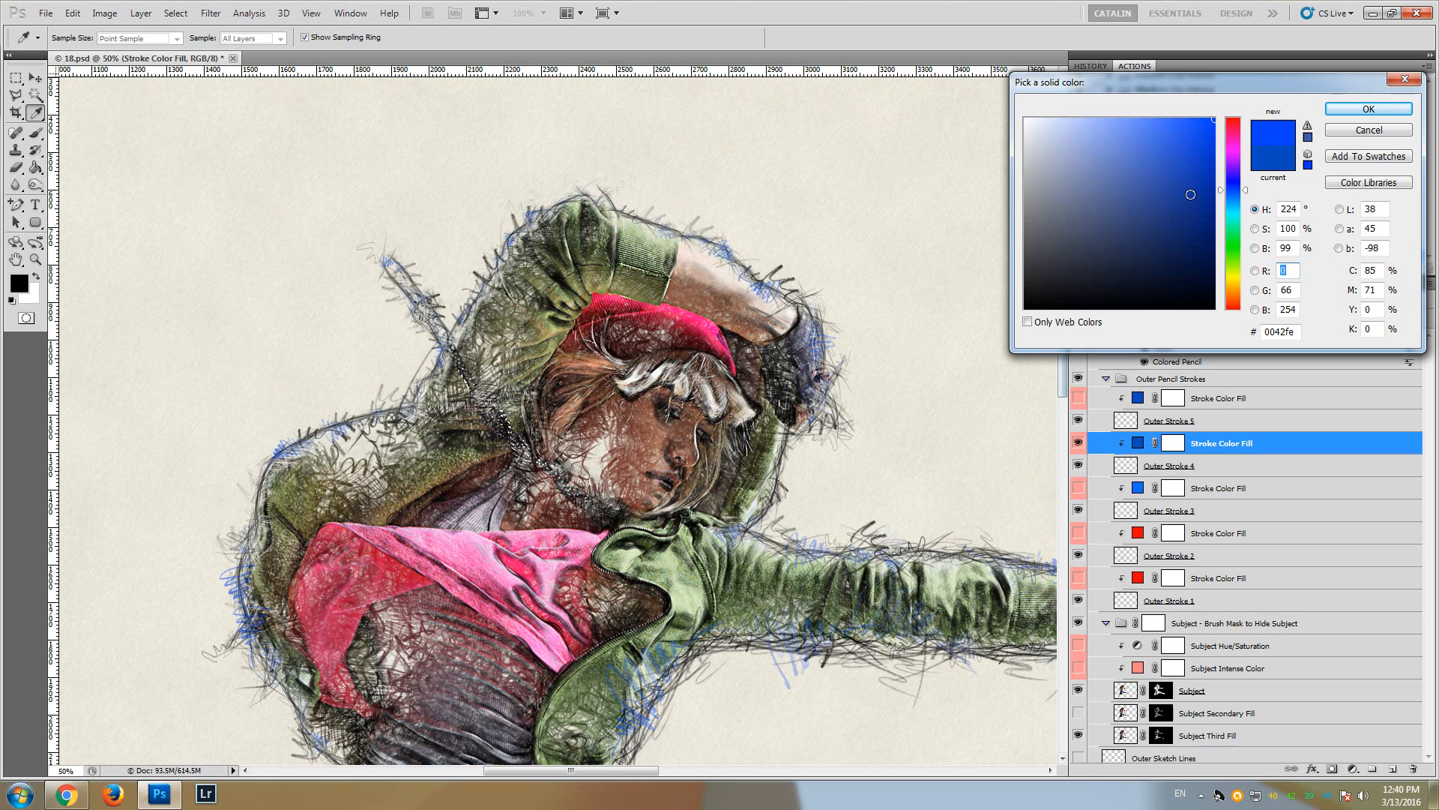
# Try red fe0000 on the strokes of Outer Stroke 4, discard the colour change and hide that Stroke Color Fill
pyautogui.click(1229, 313)
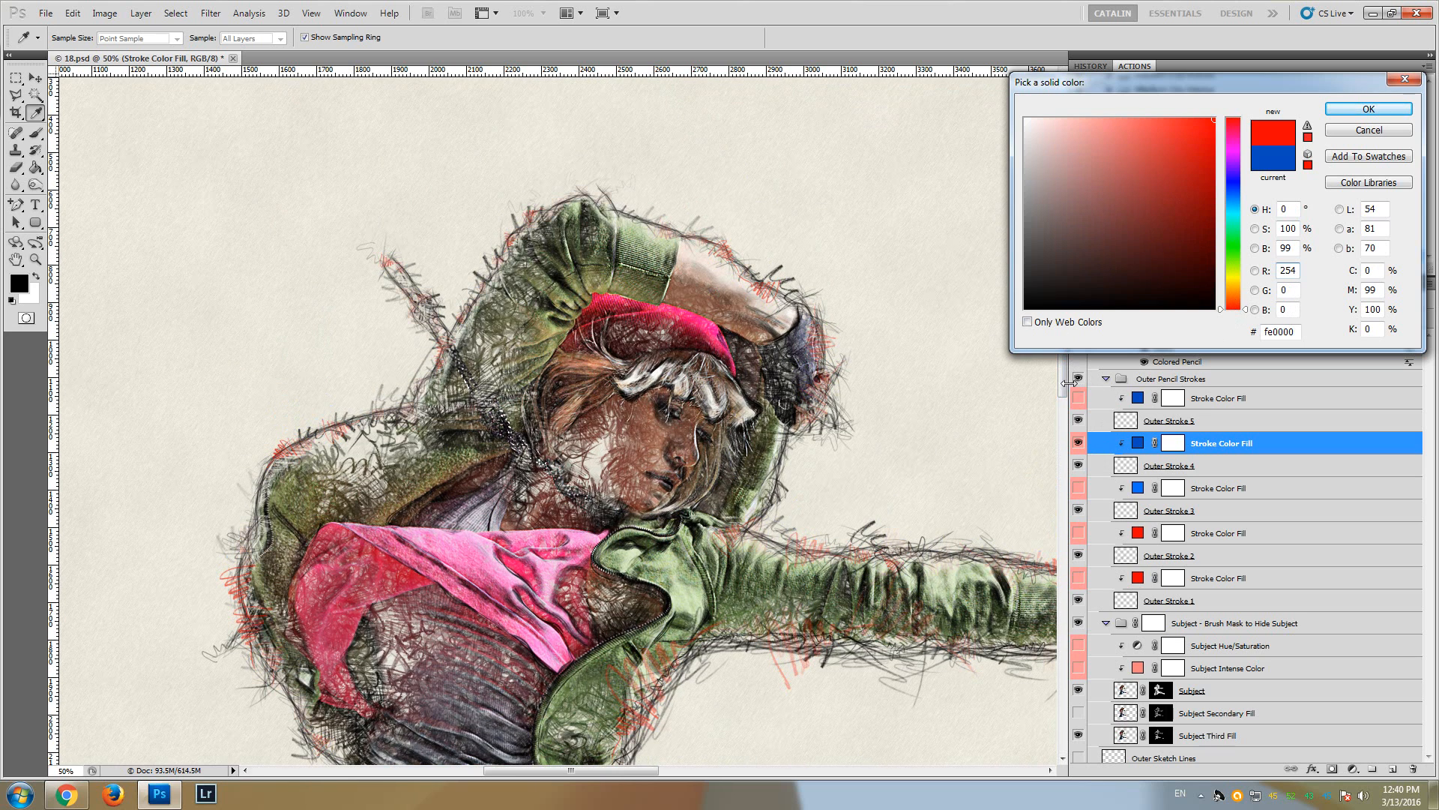
pyautogui.moveTo(1064, 401); pyautogui.dragTo(1061, 457)
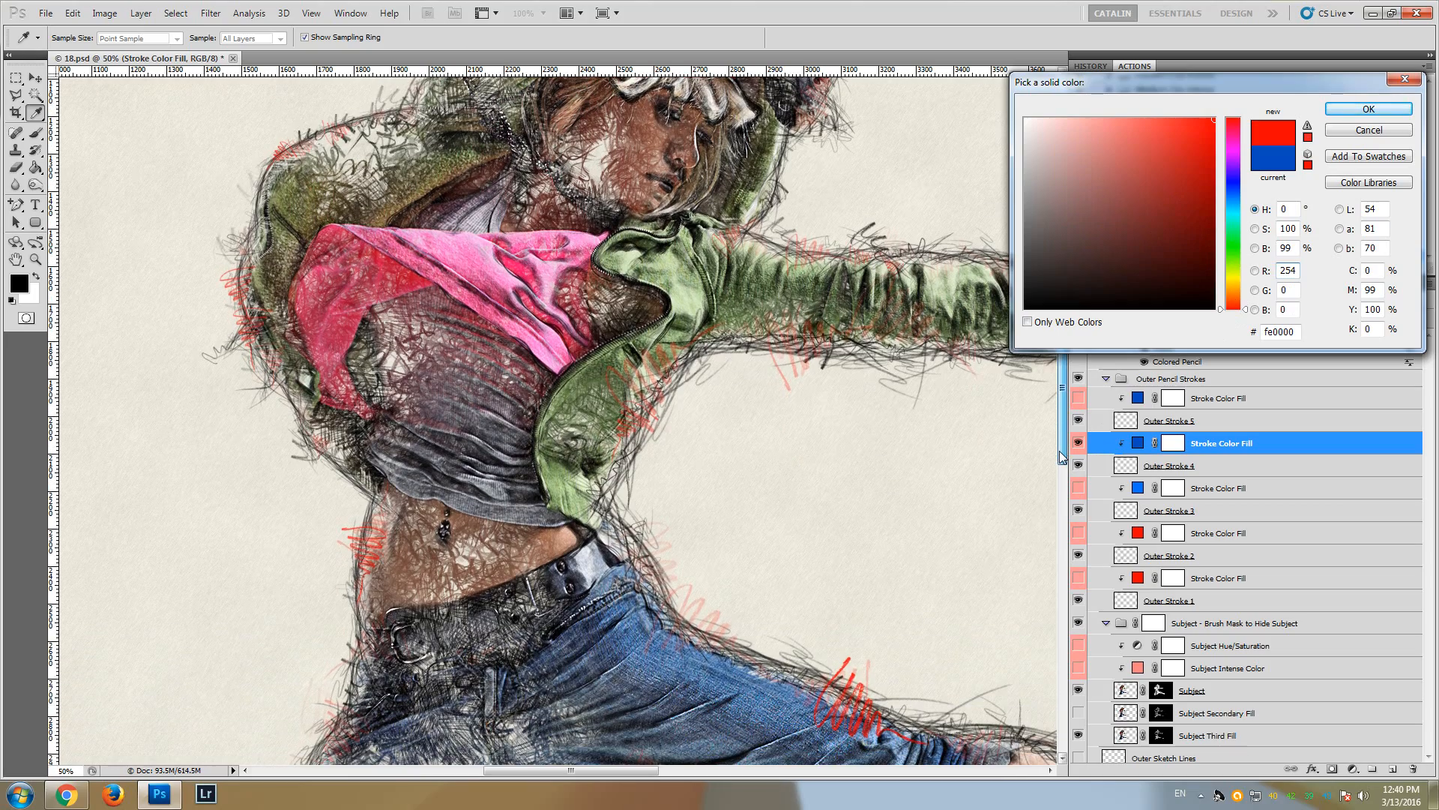
pyautogui.moveTo(556, 769)
pyautogui.mouseDown()
pyautogui.moveTo(642, 769)
pyautogui.moveTo(575, 770)
pyautogui.mouseUp()
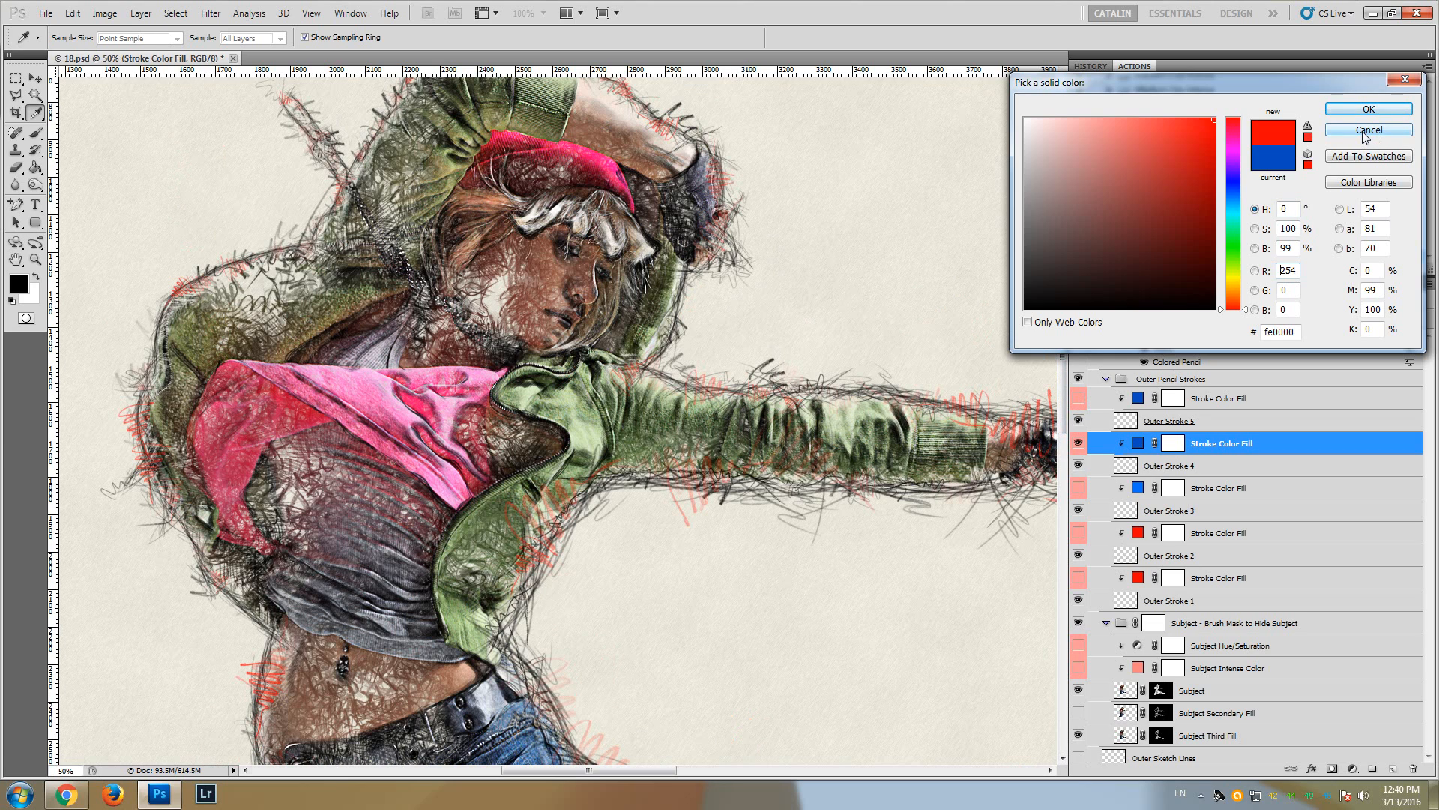
pyautogui.press('z')
pyautogui.click(1363, 132)
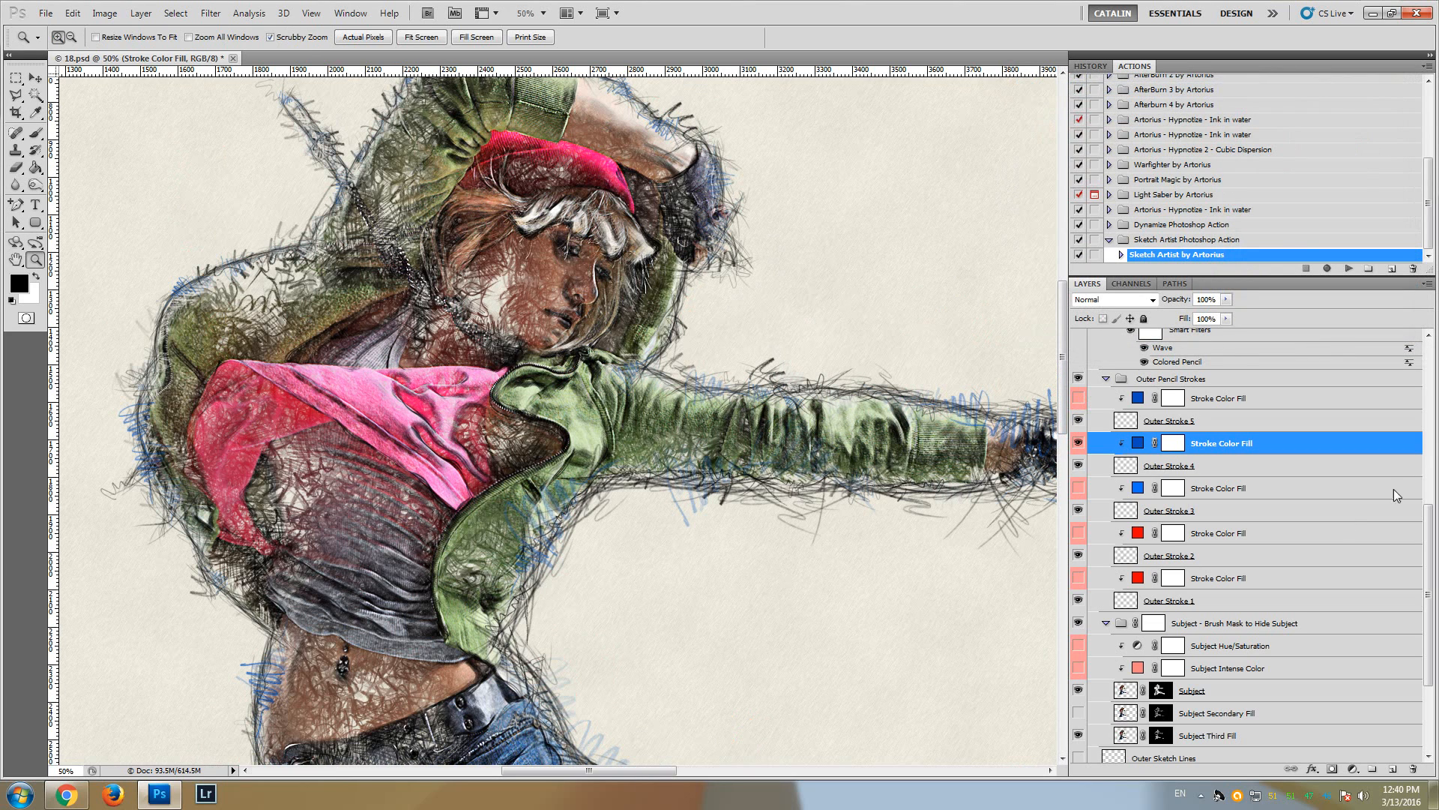
pyautogui.click(1079, 444)
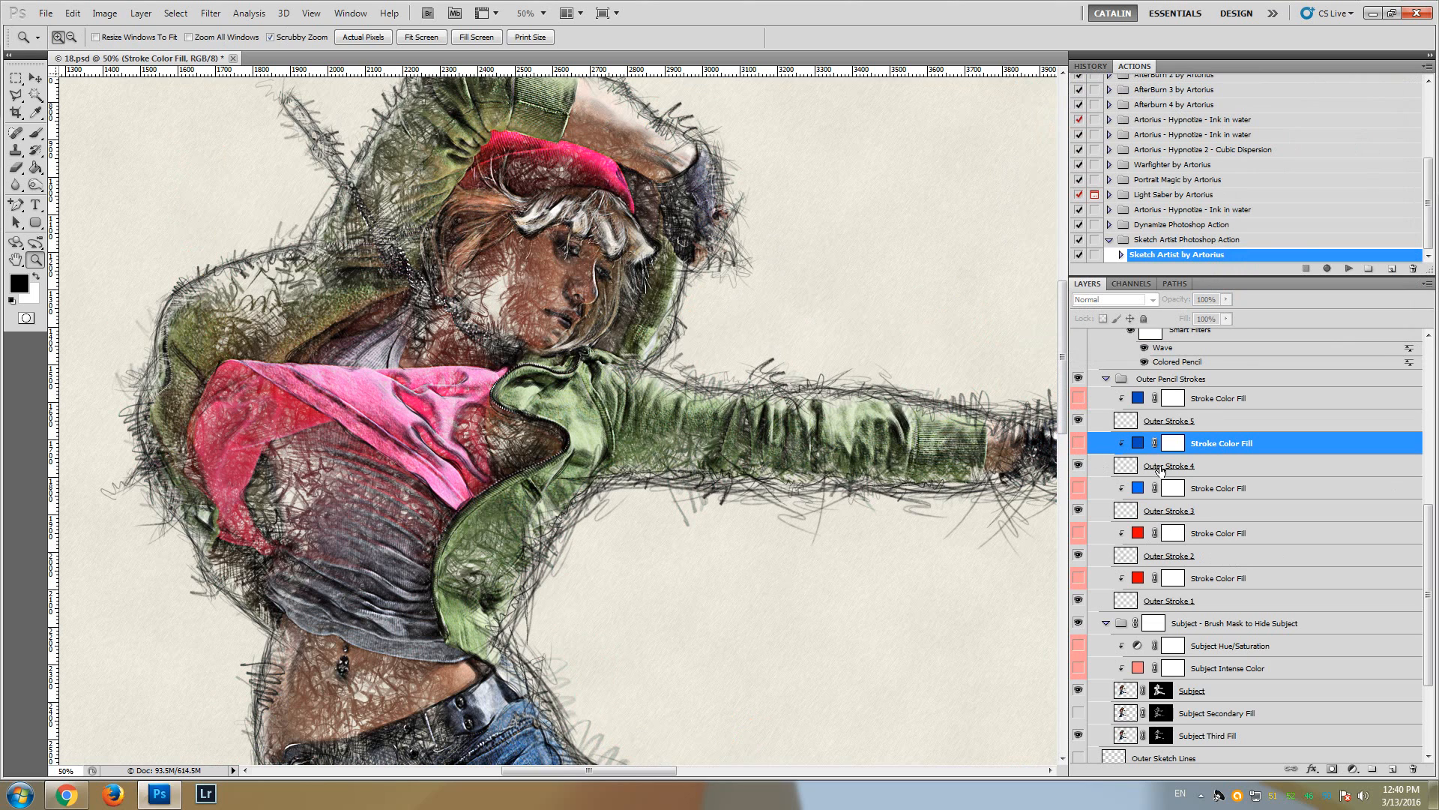
# Collapse the Outer Pencil Strokes group and the Subject - Brush Mask to Hide Subject group
pyautogui.scroll(2, 1186, 534)
pyautogui.scroll(2, 1188, 535)
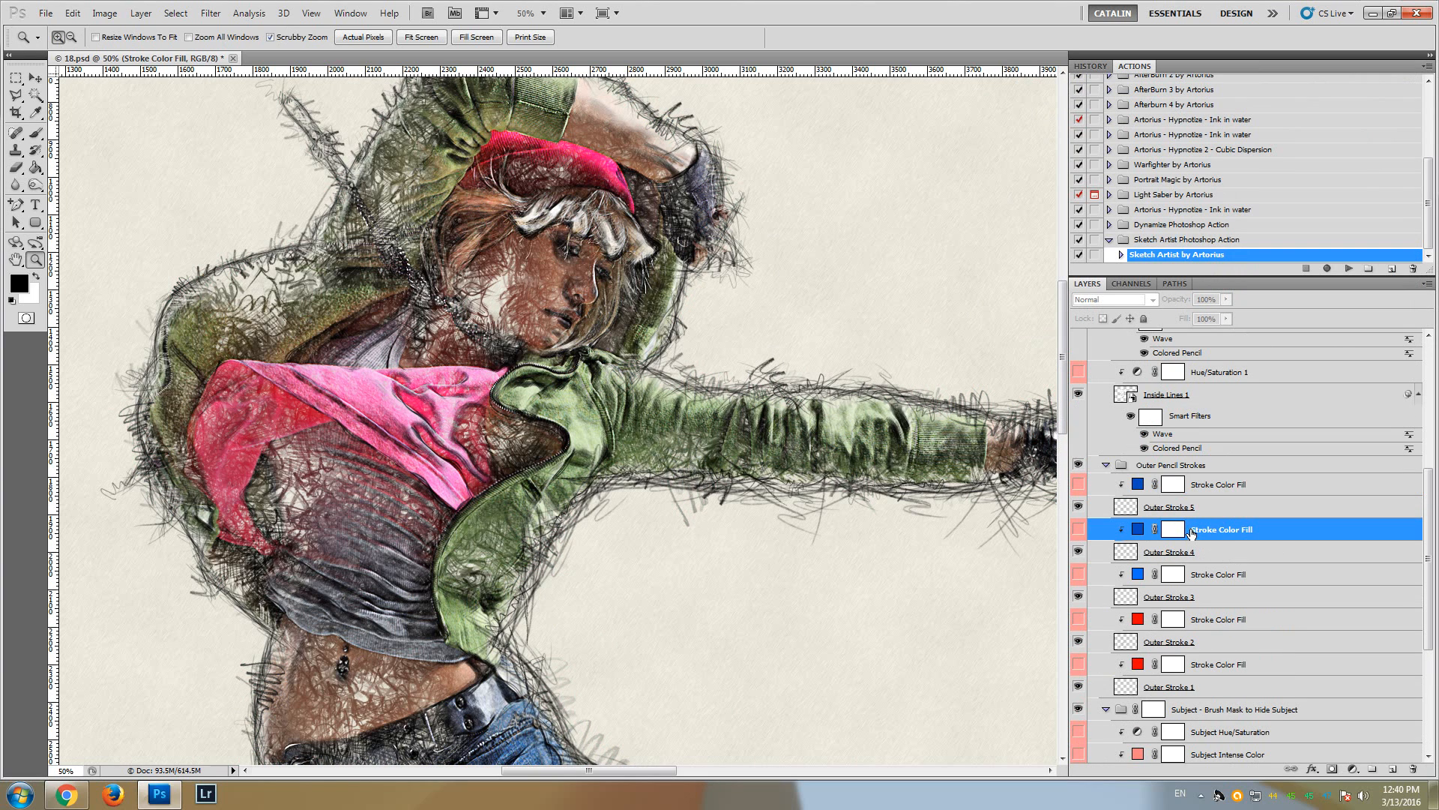
pyautogui.click(1106, 465)
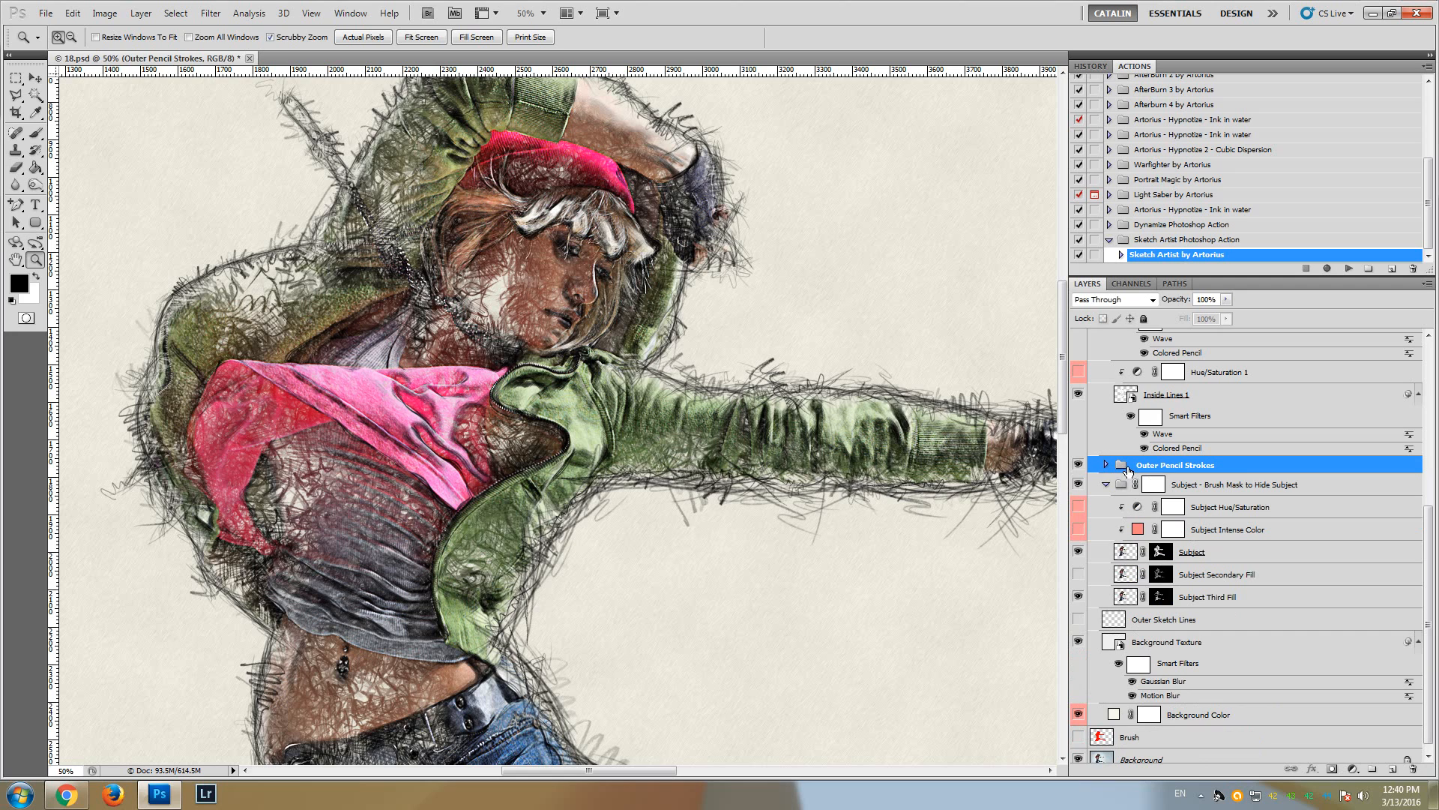
pyautogui.click(1106, 485)
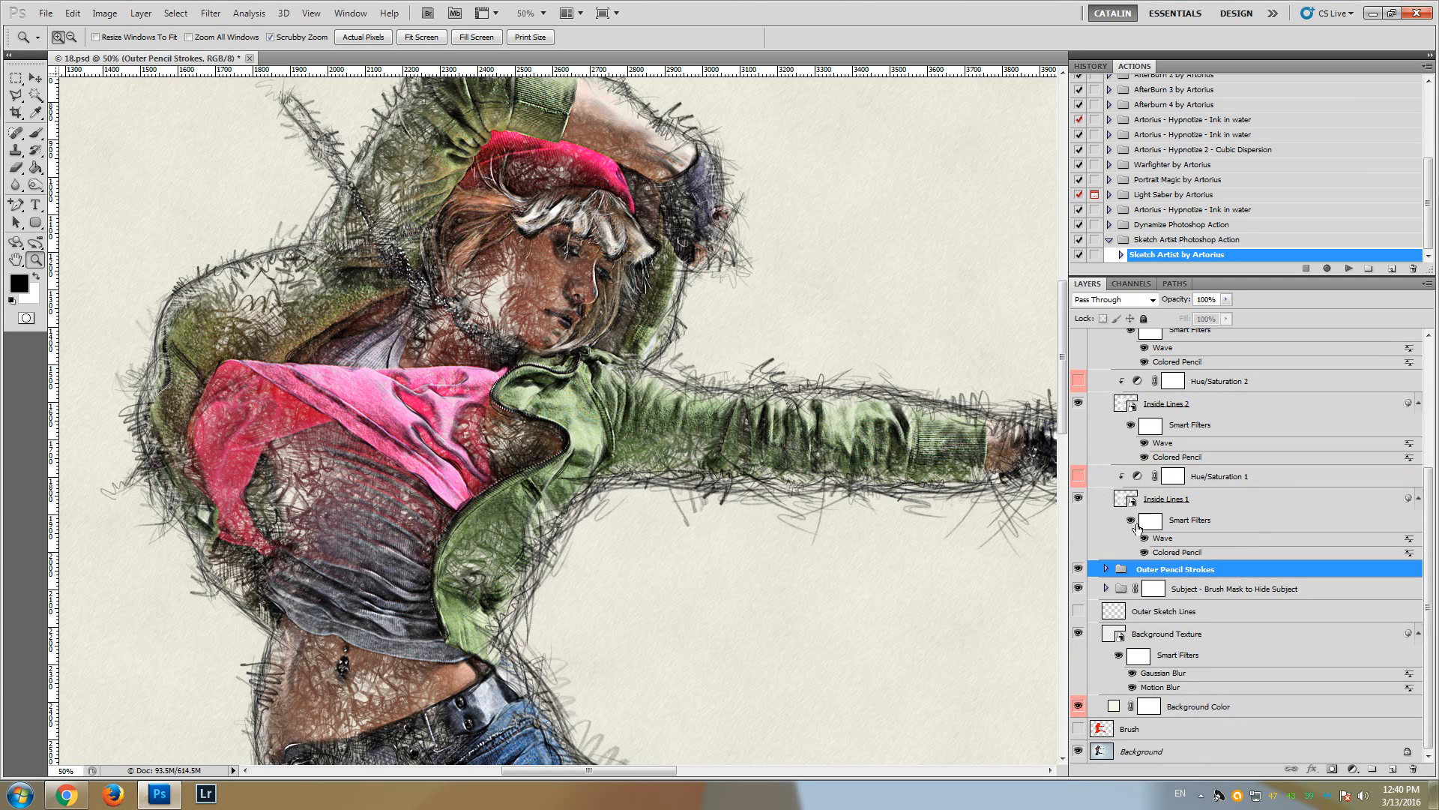
# Select Inside Lines 1 and compare the dancer with the Brush Mask to Hide lines from Subject group hidden and shown
pyautogui.click(1229, 503)
pyautogui.scroll(2, 1217, 516)
pyautogui.scroll(4, 1216, 516)
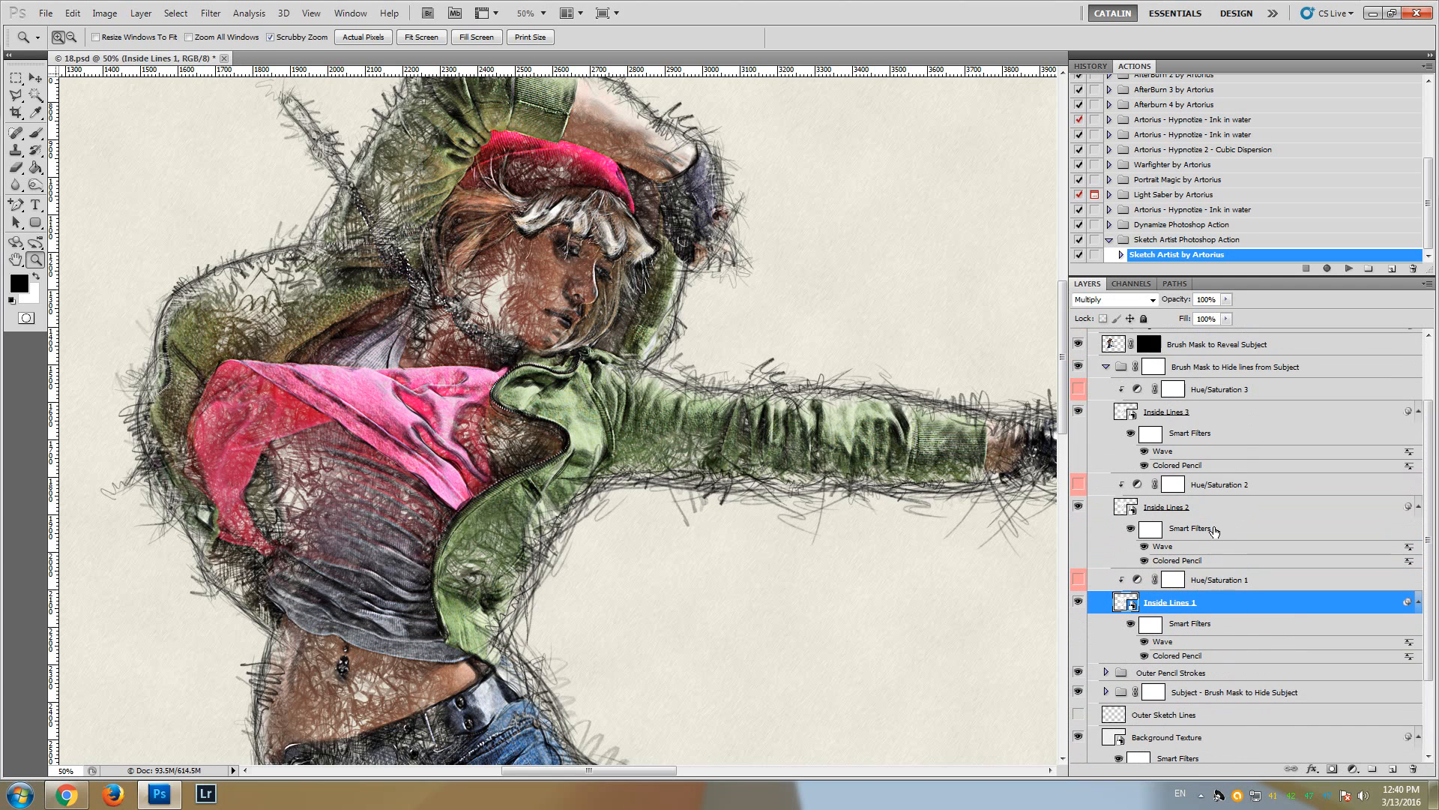
pyautogui.scroll(2, 1203, 555)
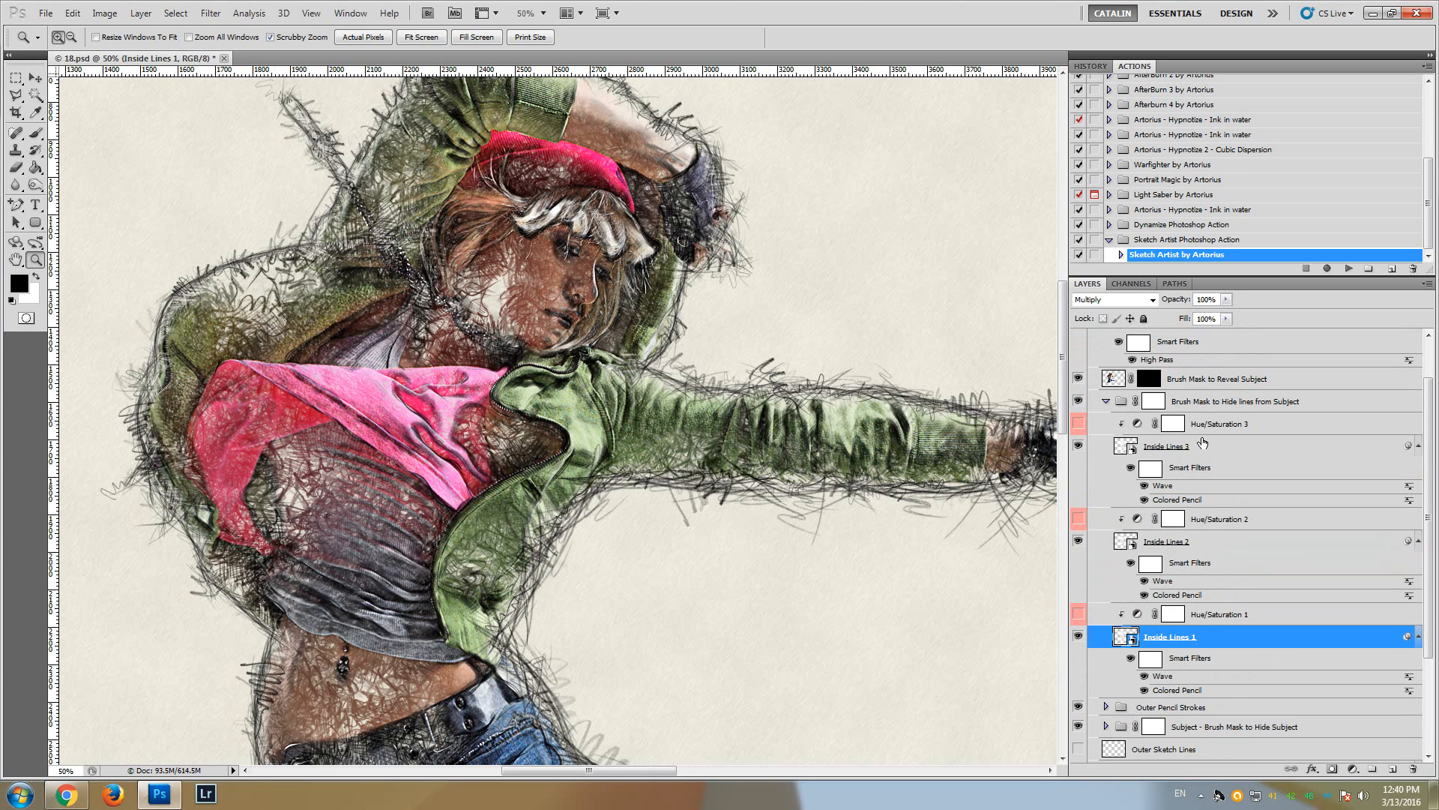
pyautogui.click(1080, 403)
pyautogui.click(1080, 405)
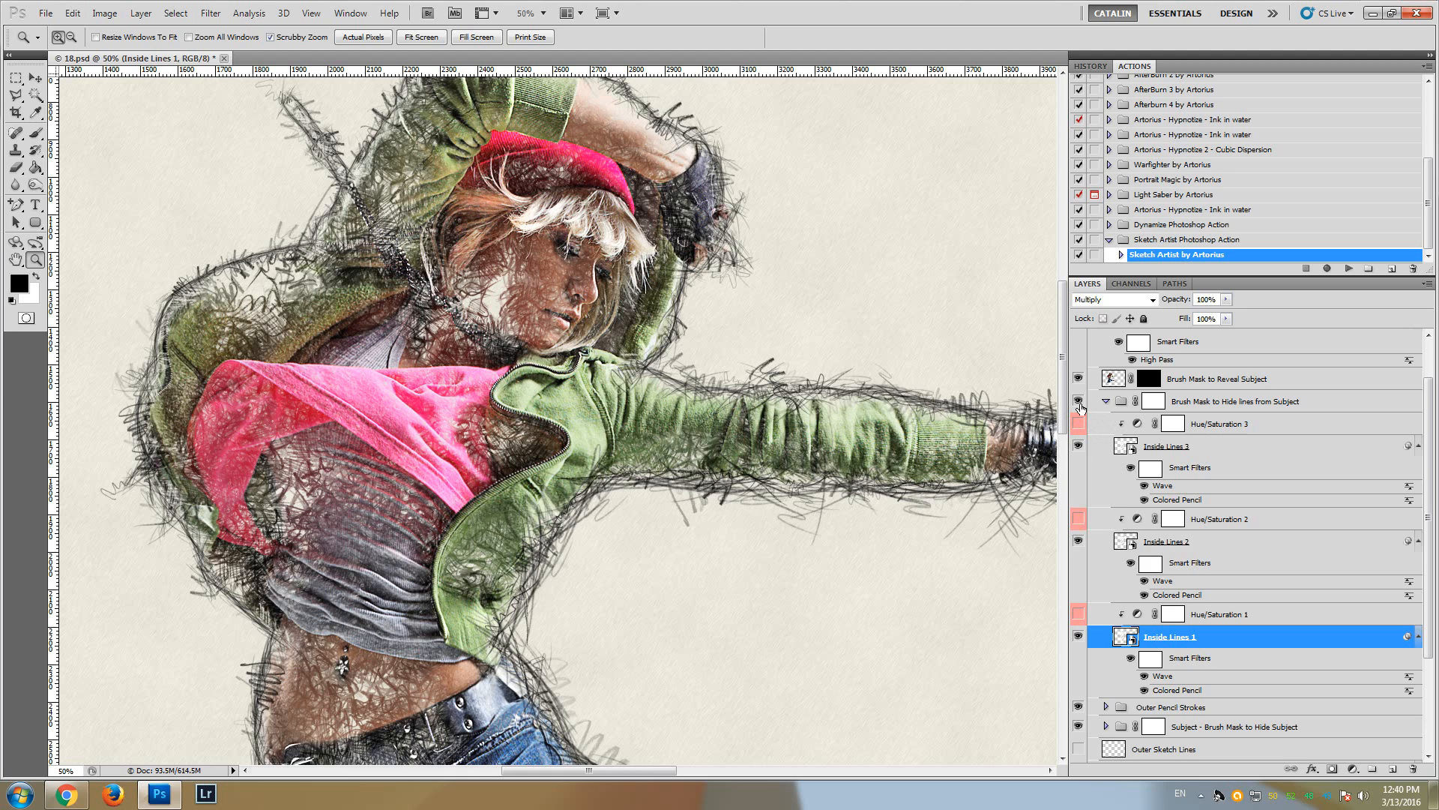
# Toggle the visibility of the Brush Mask to Hide lines from Subject group several times to examine its lines on the face and clothes
pyautogui.click(1080, 405)
pyautogui.click(1079, 404)
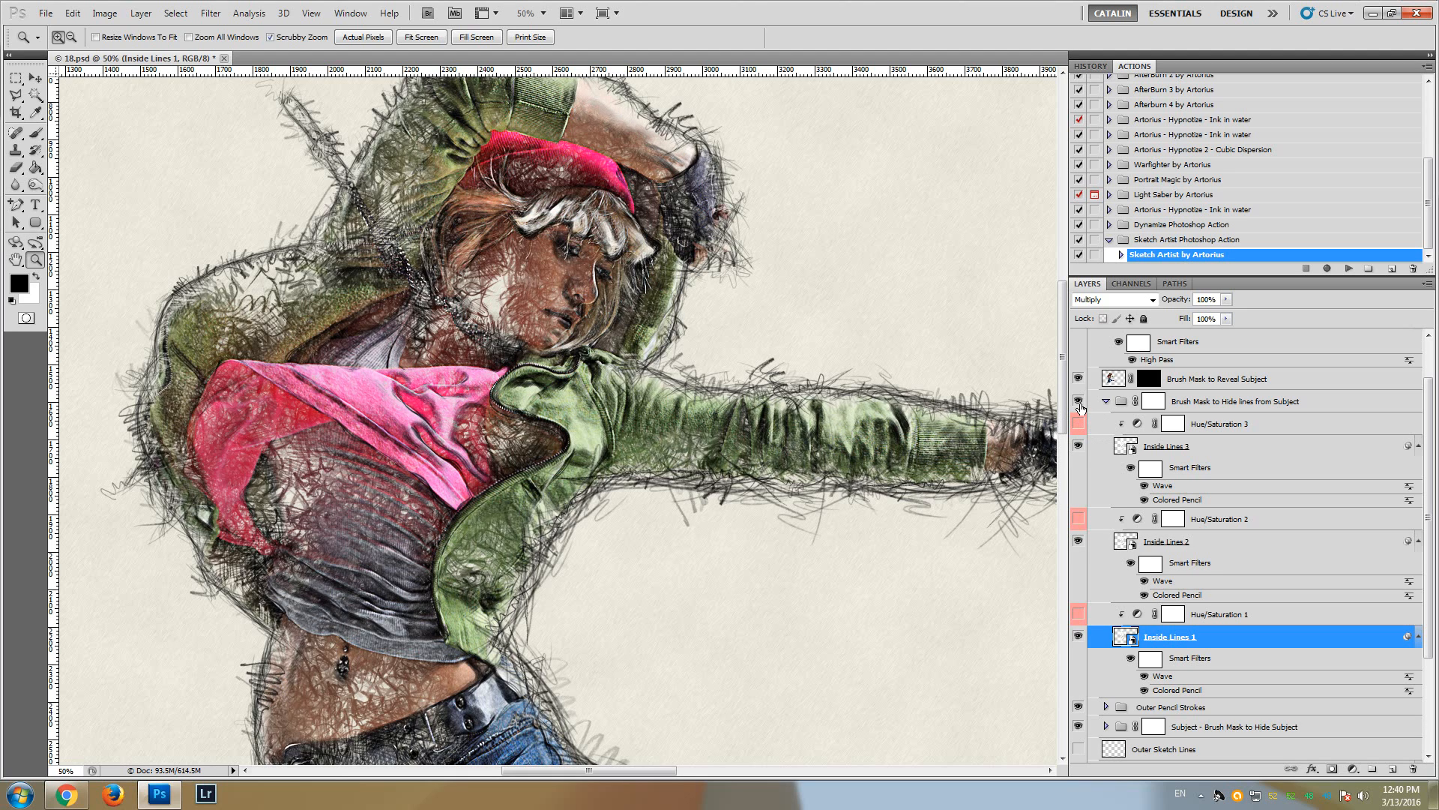
pyautogui.click(1080, 404)
pyautogui.click(1080, 405)
pyautogui.click(1079, 405)
pyautogui.click(1080, 405)
pyautogui.click(1080, 405)
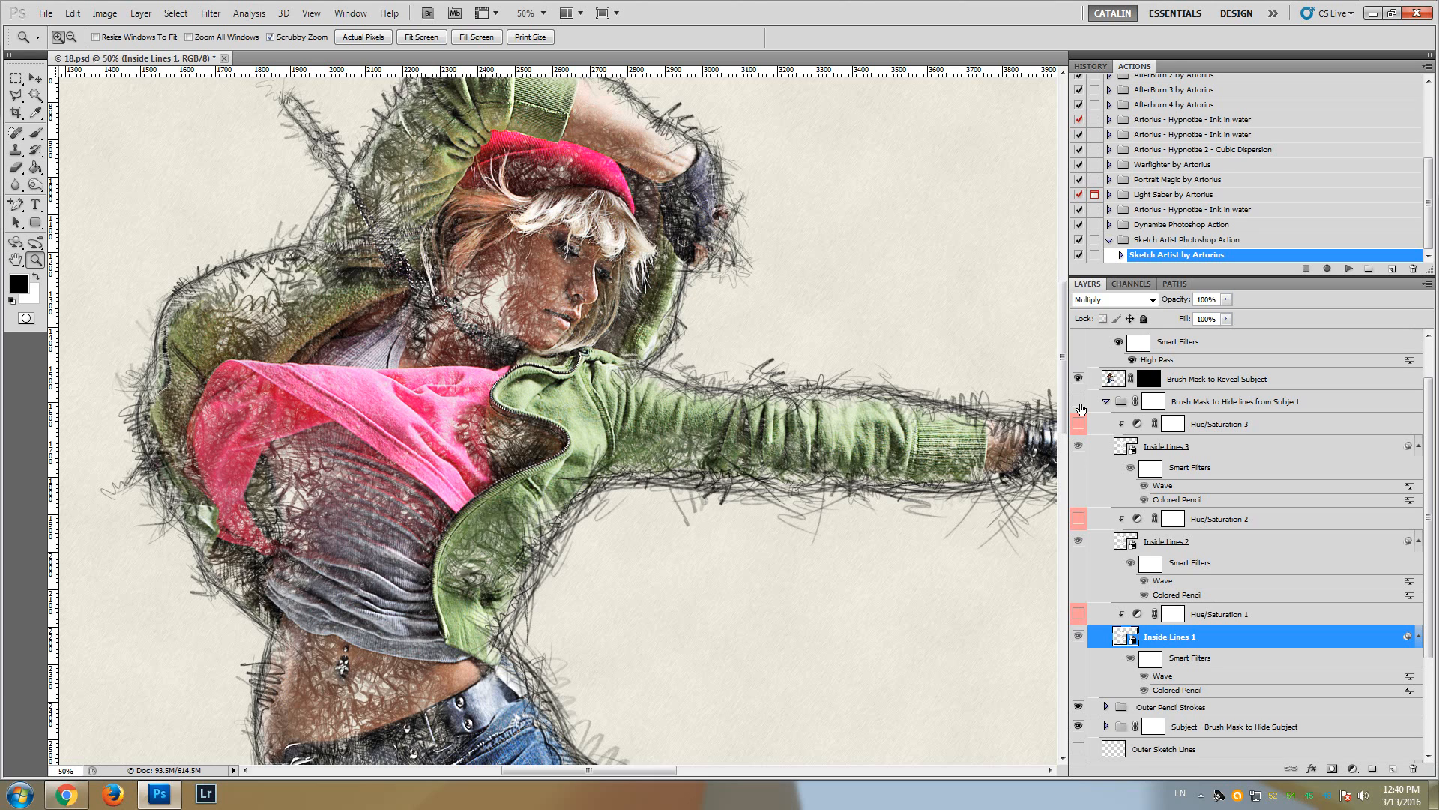
pyautogui.click(1080, 405)
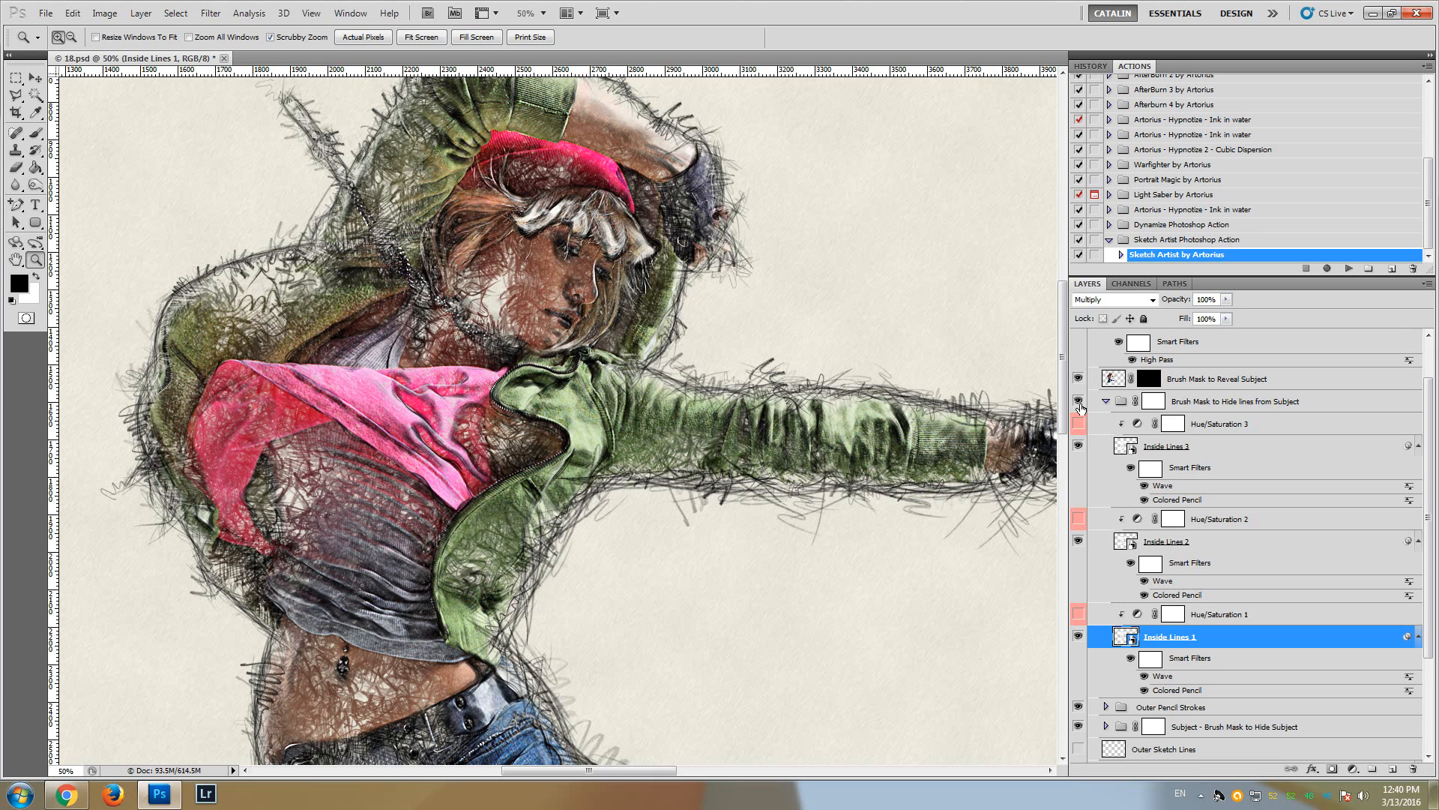
pyautogui.moveTo(1063, 382)
pyautogui.mouseDown()
pyautogui.moveTo(1068, 465)
pyautogui.moveTo(1065, 388)
pyautogui.mouseUp()
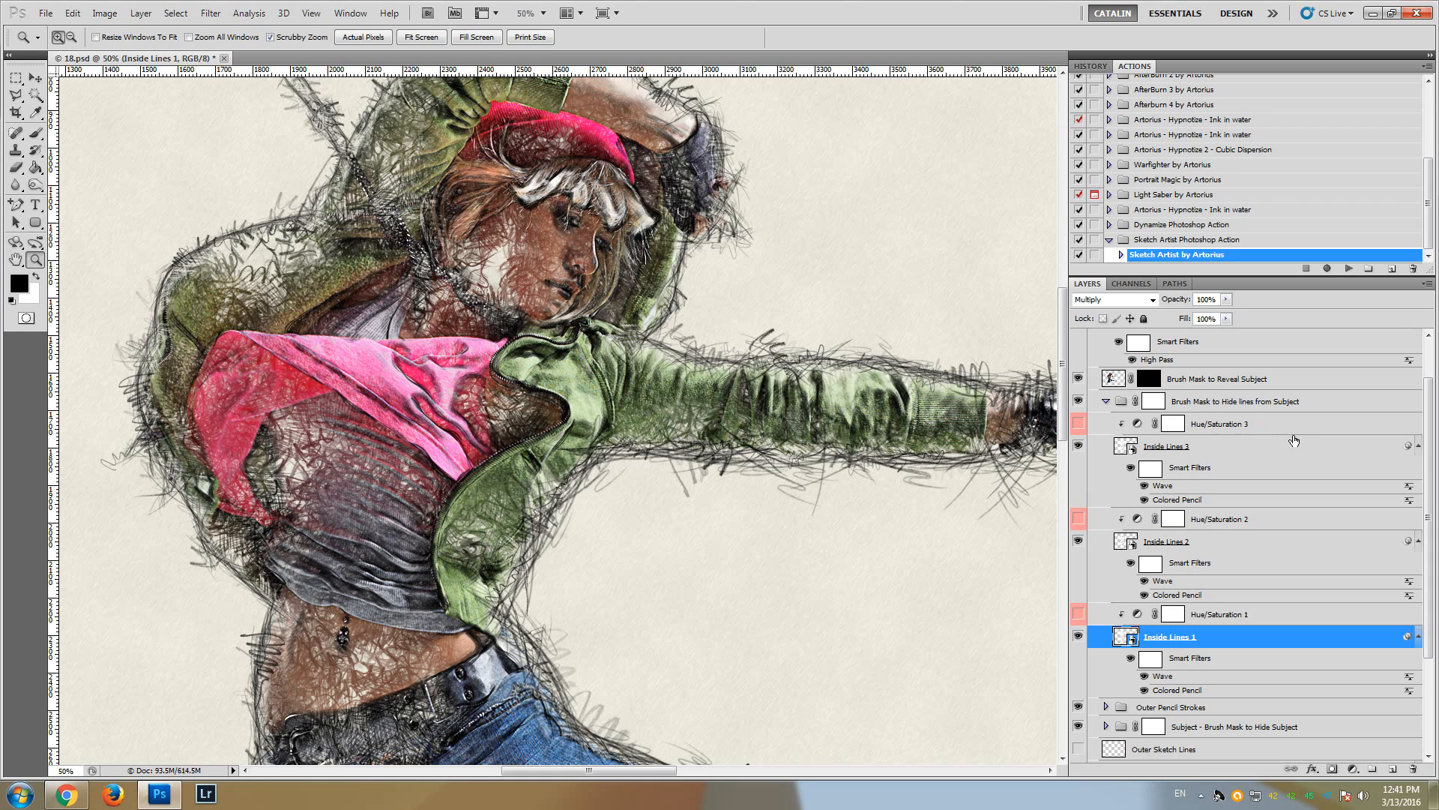
# Preview Hue/Saturation 3, hide it, and try different Hue values on a visible Hue/Saturation 2
pyautogui.click(1078, 425)
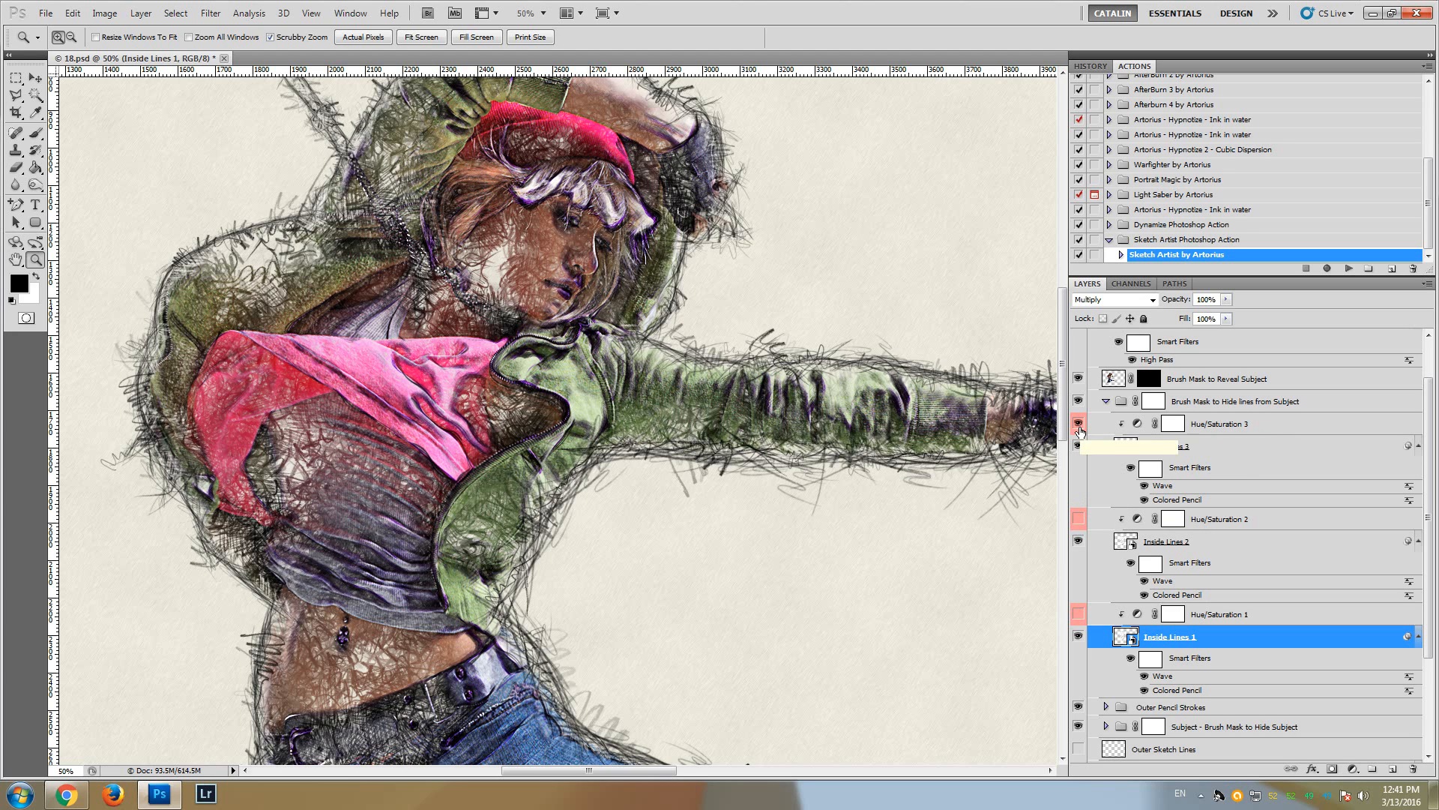
pyautogui.click(1078, 424)
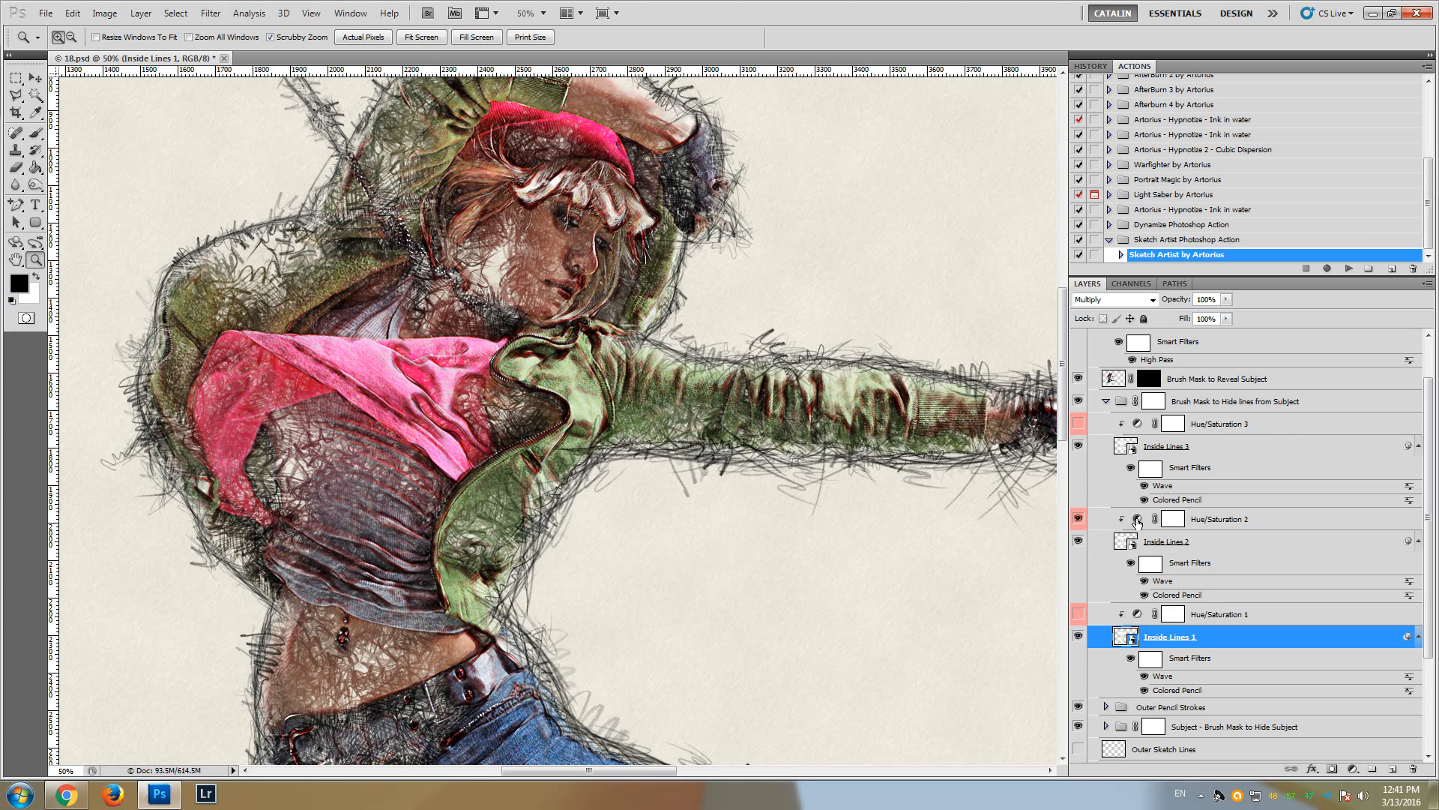
pyautogui.doubleClick(1137, 520)
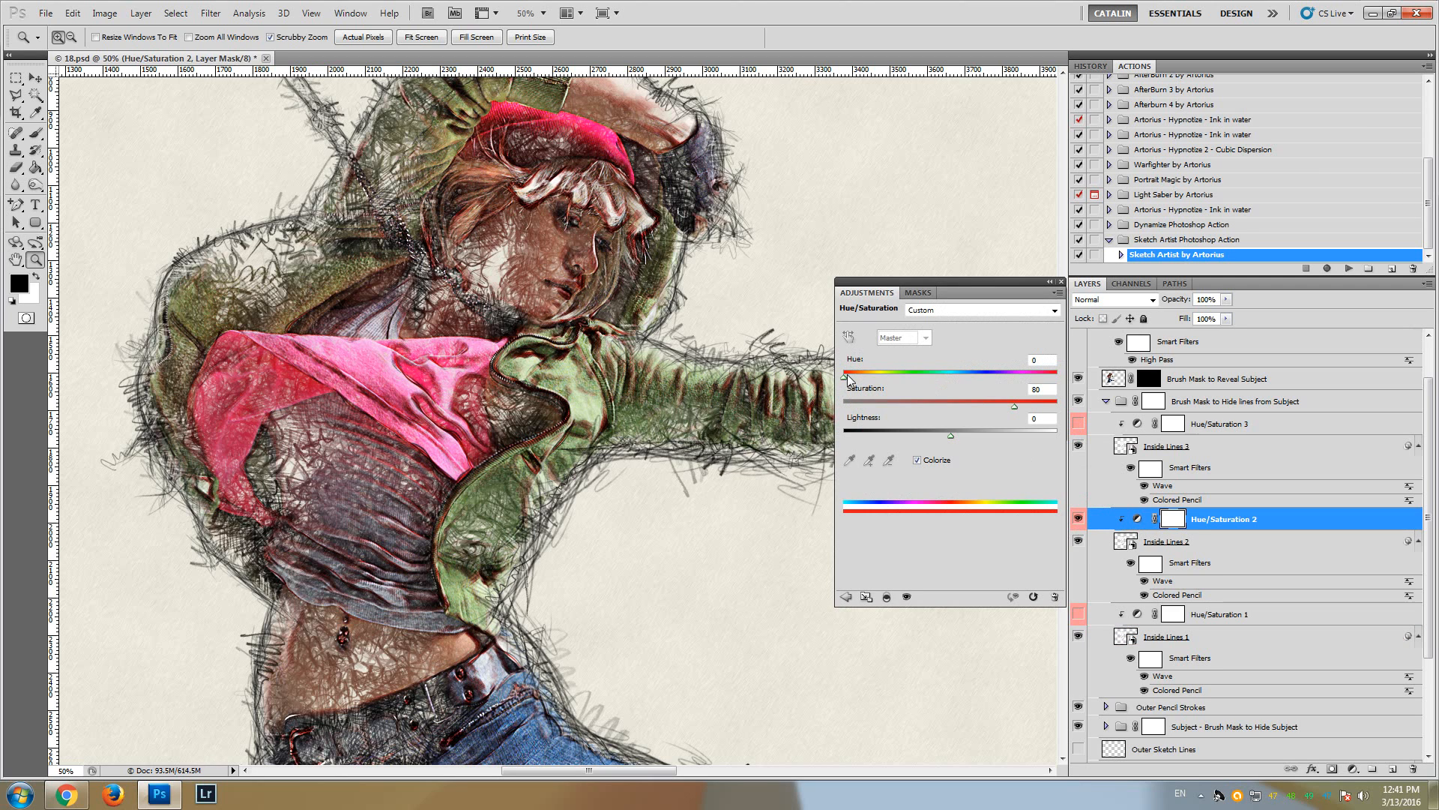
pyautogui.moveTo(844, 377); pyautogui.dragTo(1062, 383)
# Show Hue/Saturation 1 and Hue/Saturation 3 as well, and examine the coloured inside lines across the dancer
pyautogui.click(1086, 619)
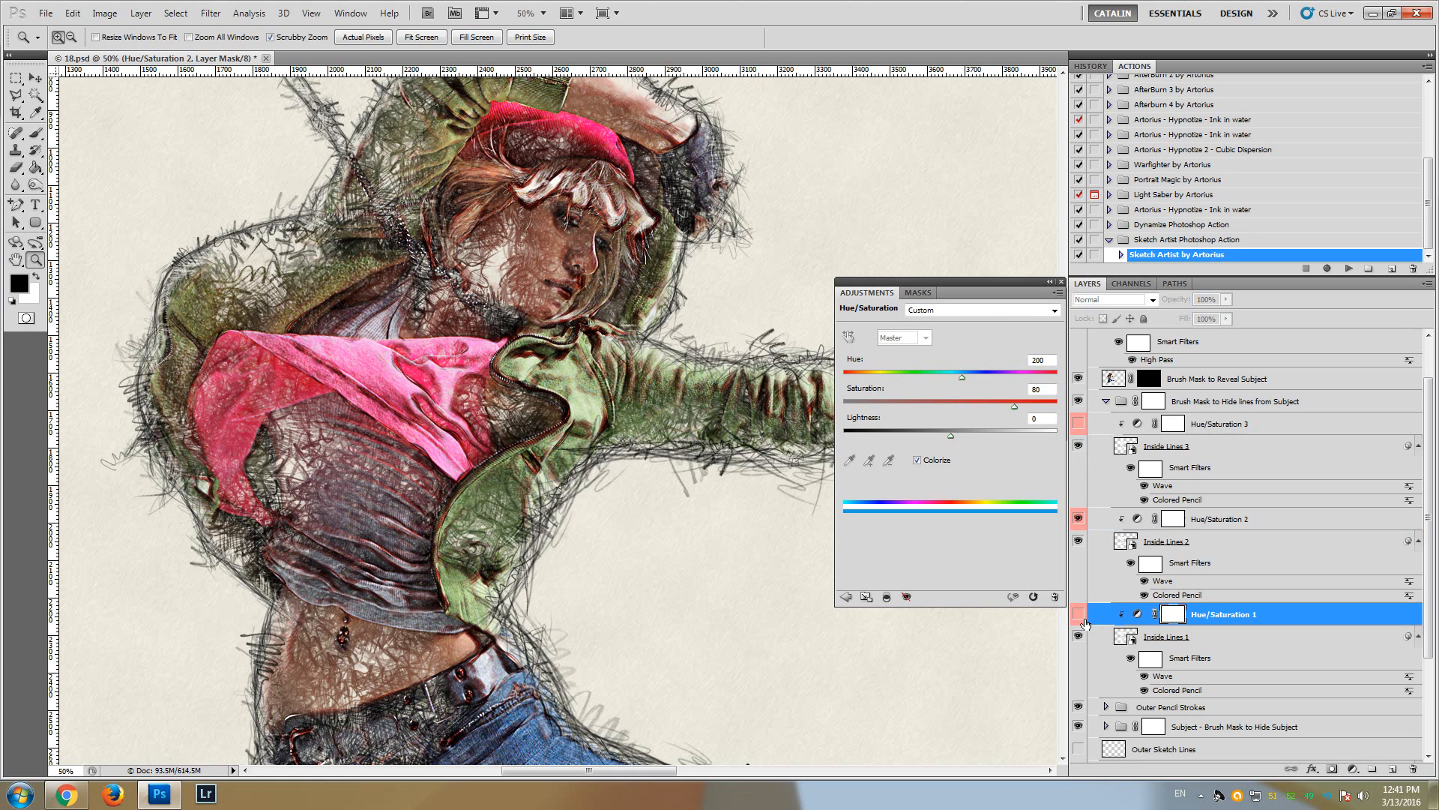
pyautogui.click(1084, 621)
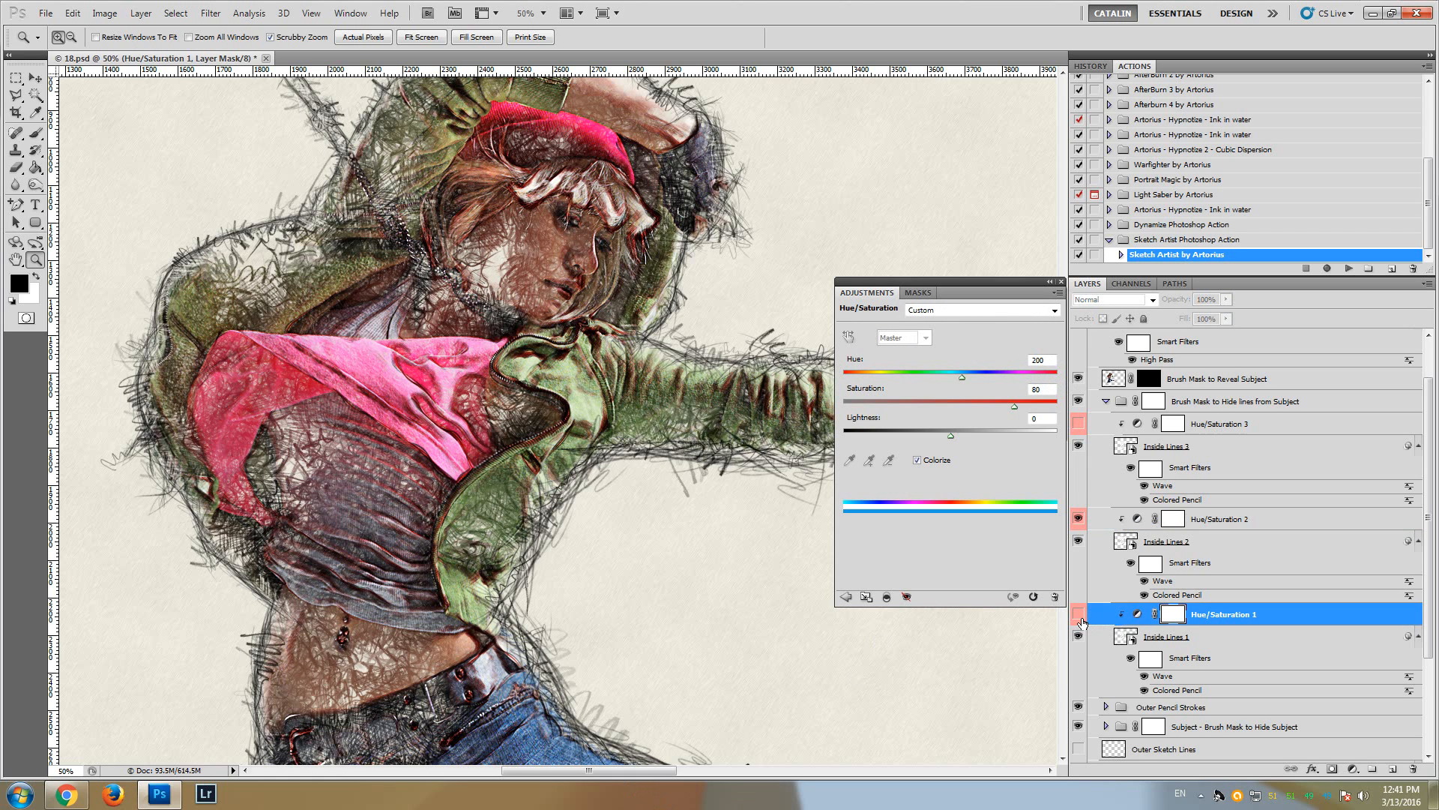
pyautogui.click(1062, 283)
pyautogui.click(1079, 425)
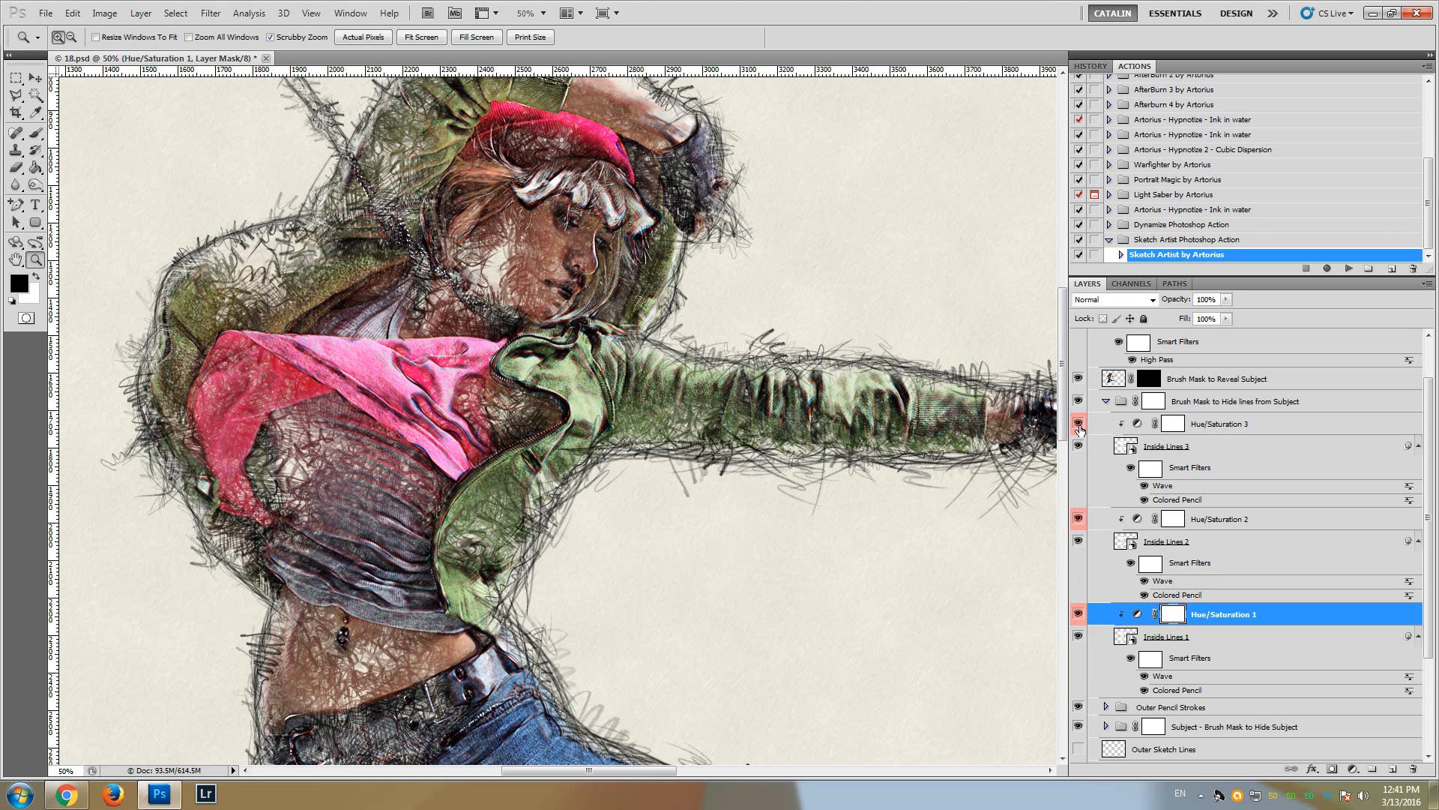
pyautogui.keyDown('alt'); pyautogui.click(920, 440); pyautogui.keyUp('alt')
pyautogui.moveTo(580, 772); pyautogui.dragTo(627, 771)
pyautogui.scroll(-3, 642, 602)
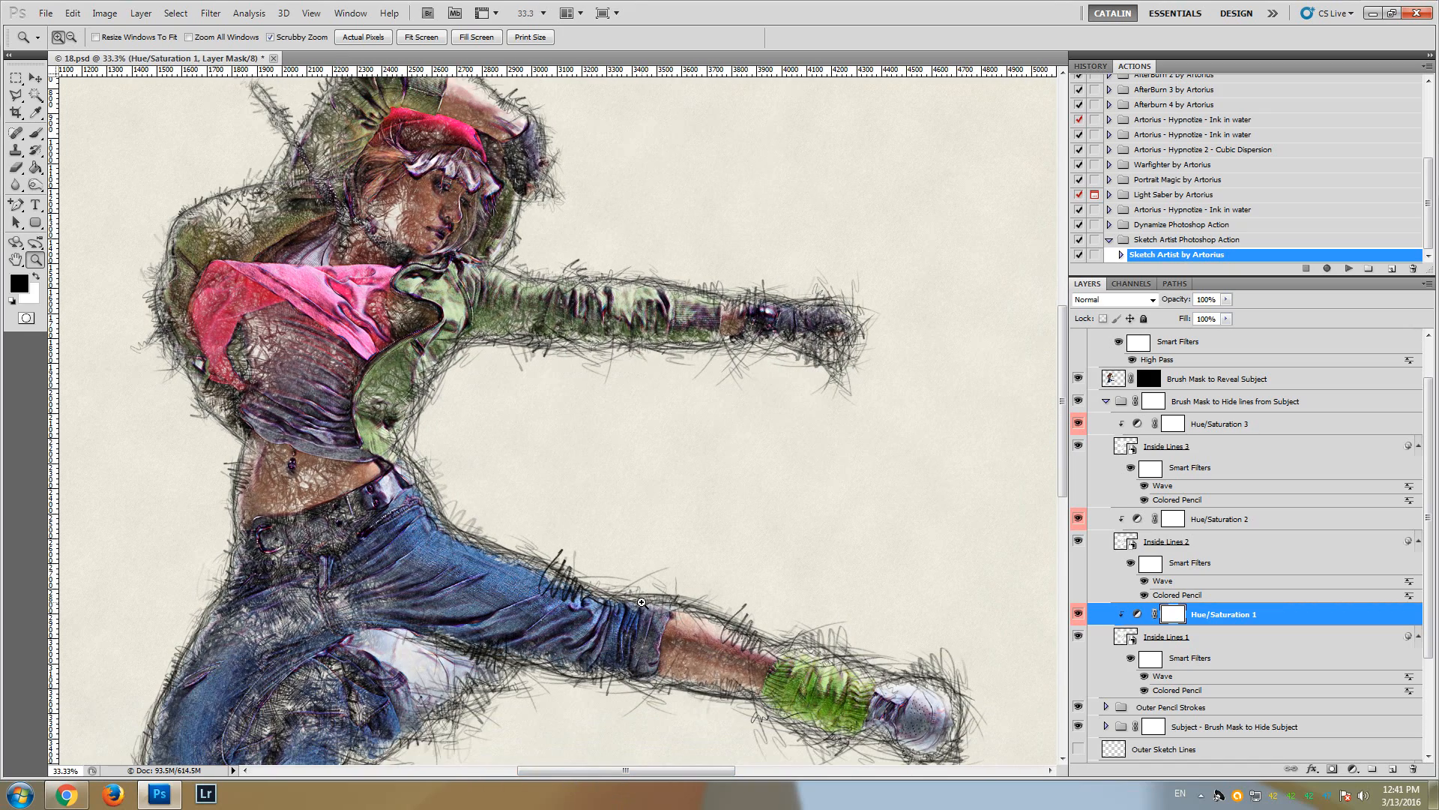
# Hide the Hue/Saturation 1, Hue/Saturation 2 and Hue/Saturation 3 layers above the inside lines
pyautogui.click(1078, 614)
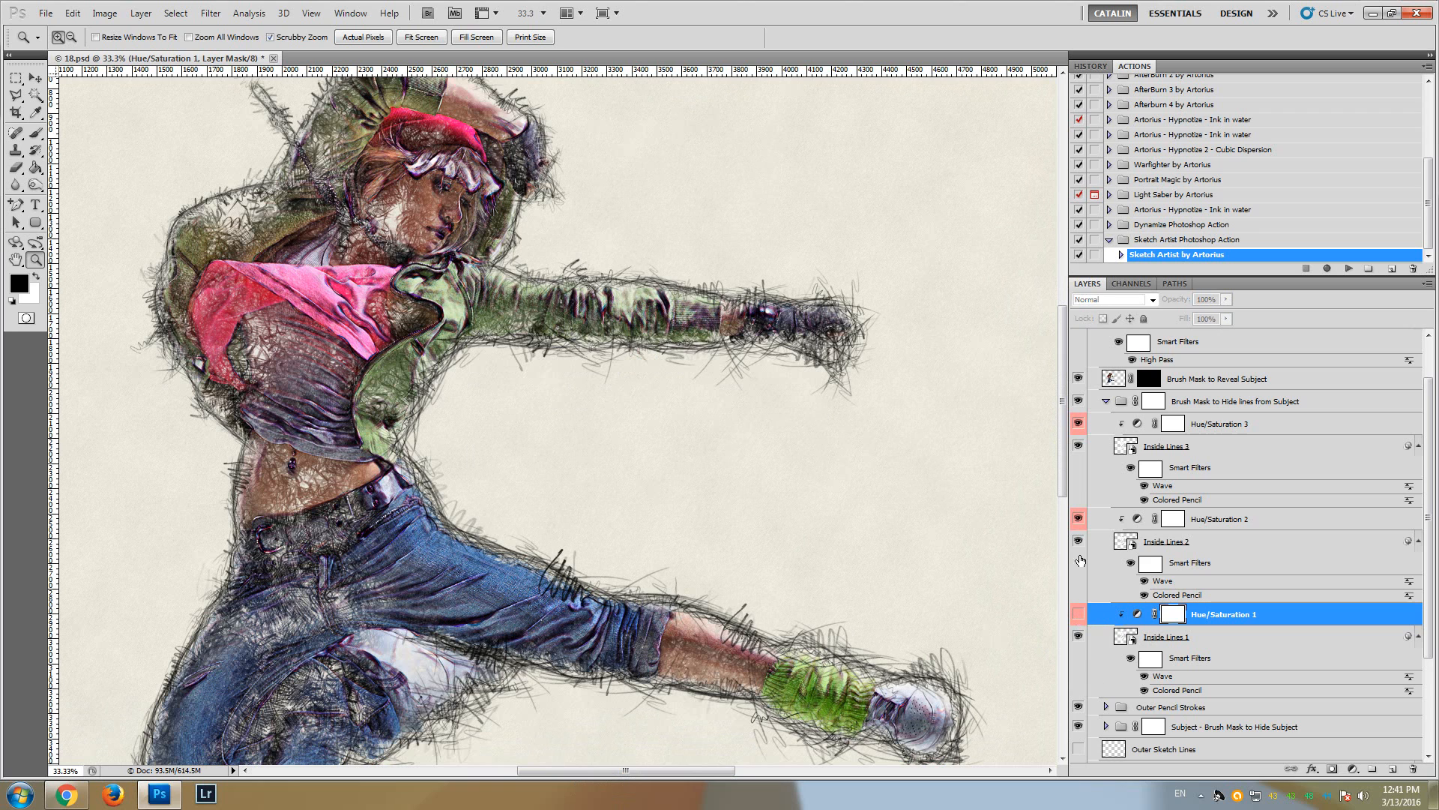
pyautogui.click(1078, 518)
pyautogui.click(1078, 423)
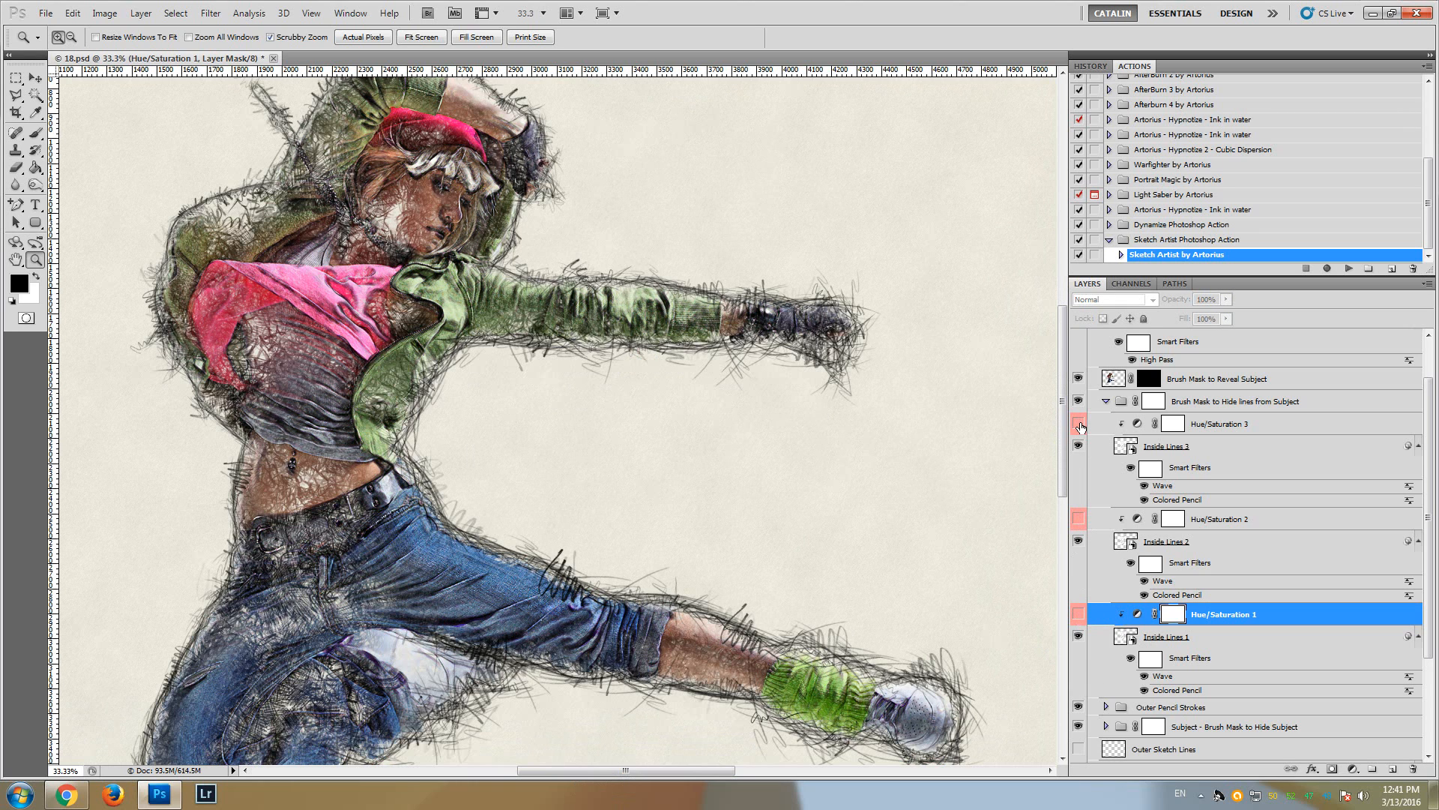
# Select the Inside Lines 3, Inside Lines 2 and Inside Lines 1 layers in turn
pyautogui.scroll(1, 829, 520)
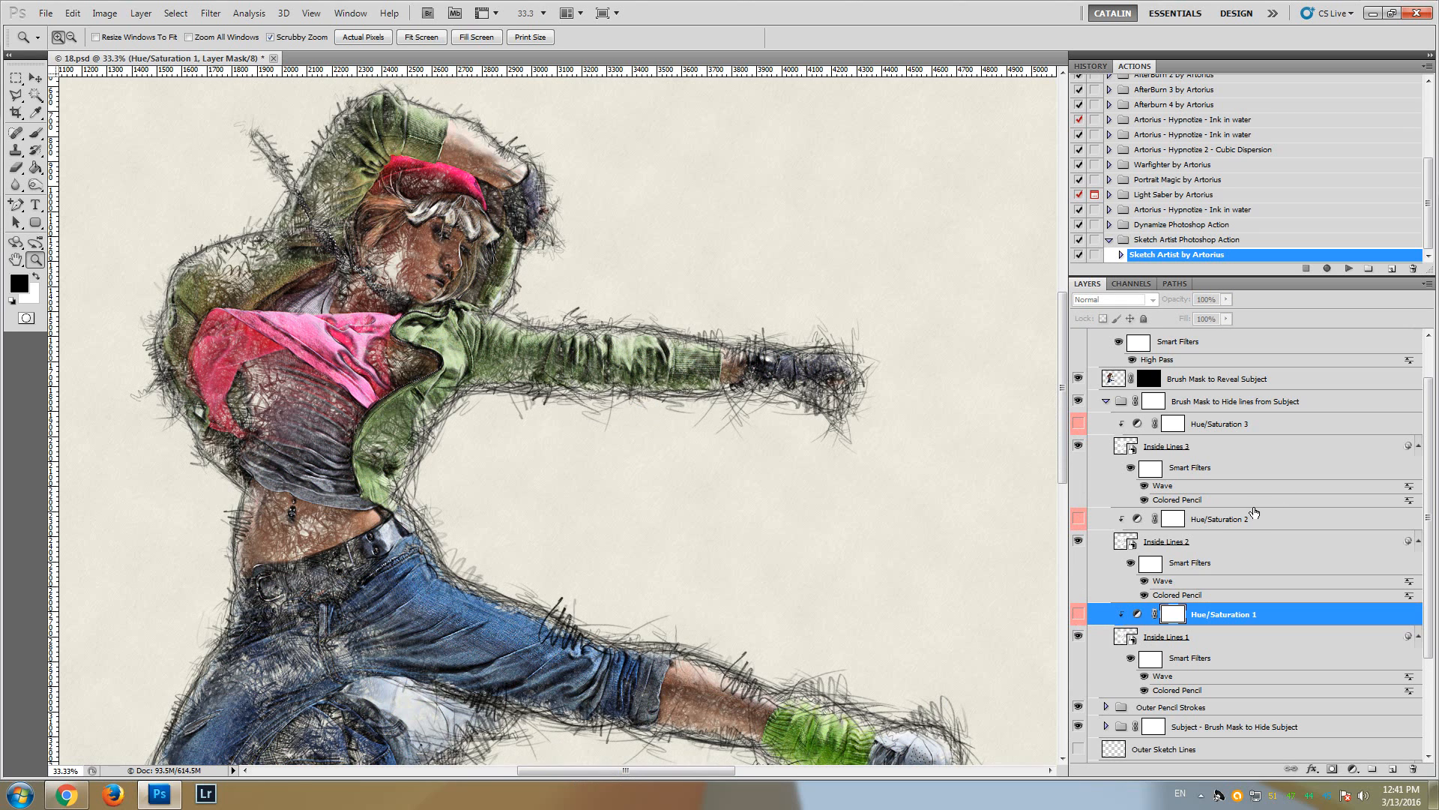
pyautogui.scroll(1, 1254, 512)
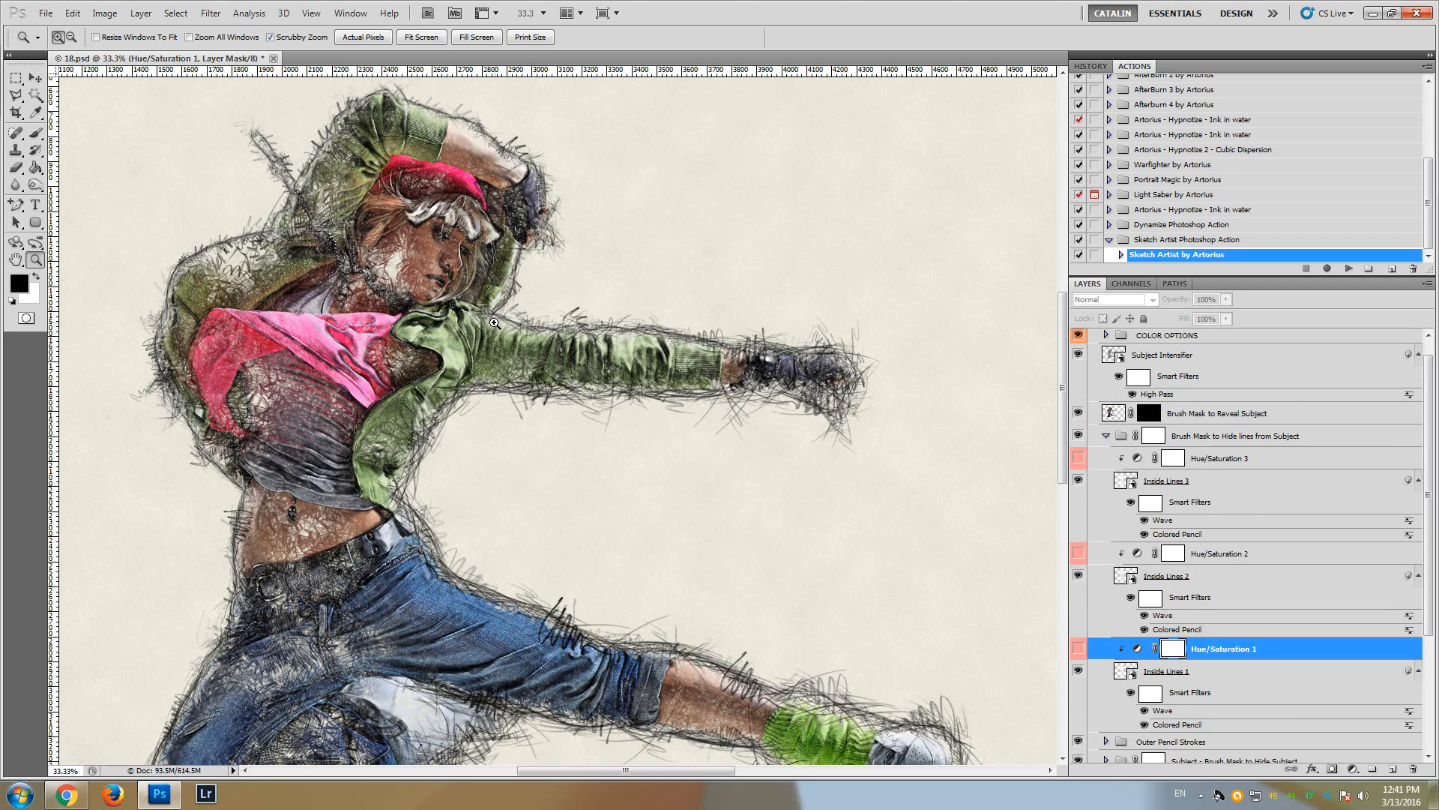
pyautogui.click(438, 333)
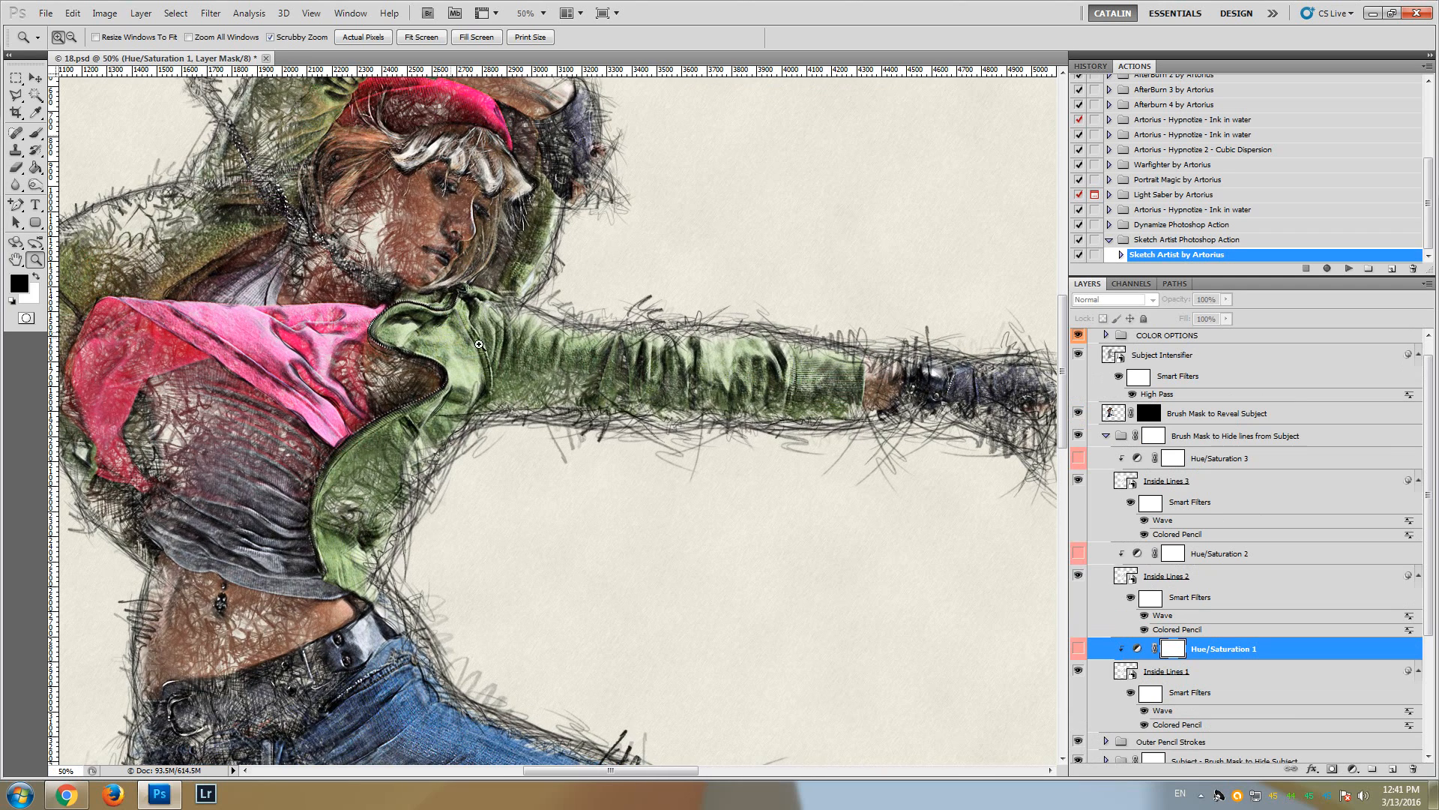
pyautogui.scroll(2, 582, 467)
pyautogui.scroll(1, 582, 467)
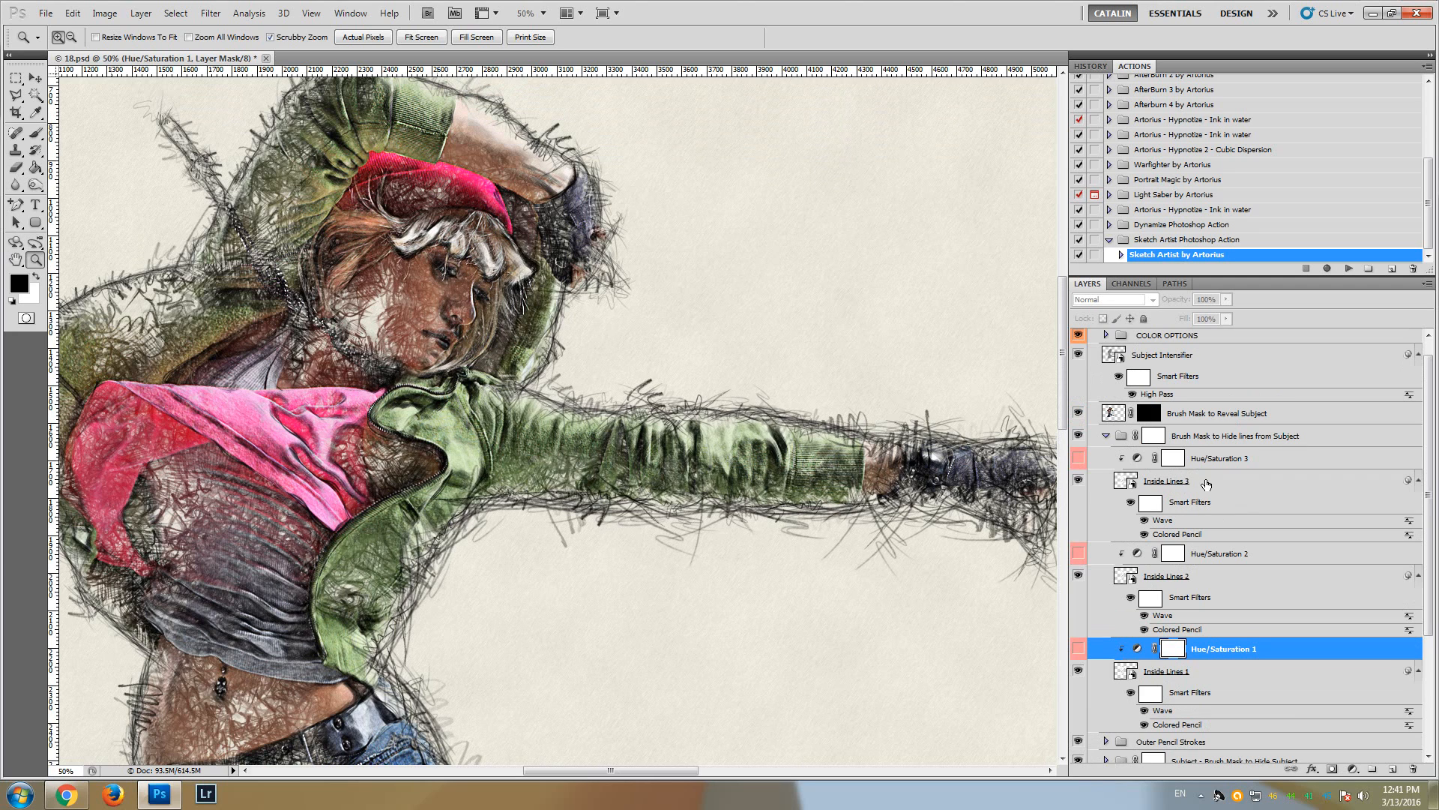
pyautogui.click(1171, 484)
pyautogui.click(1207, 579)
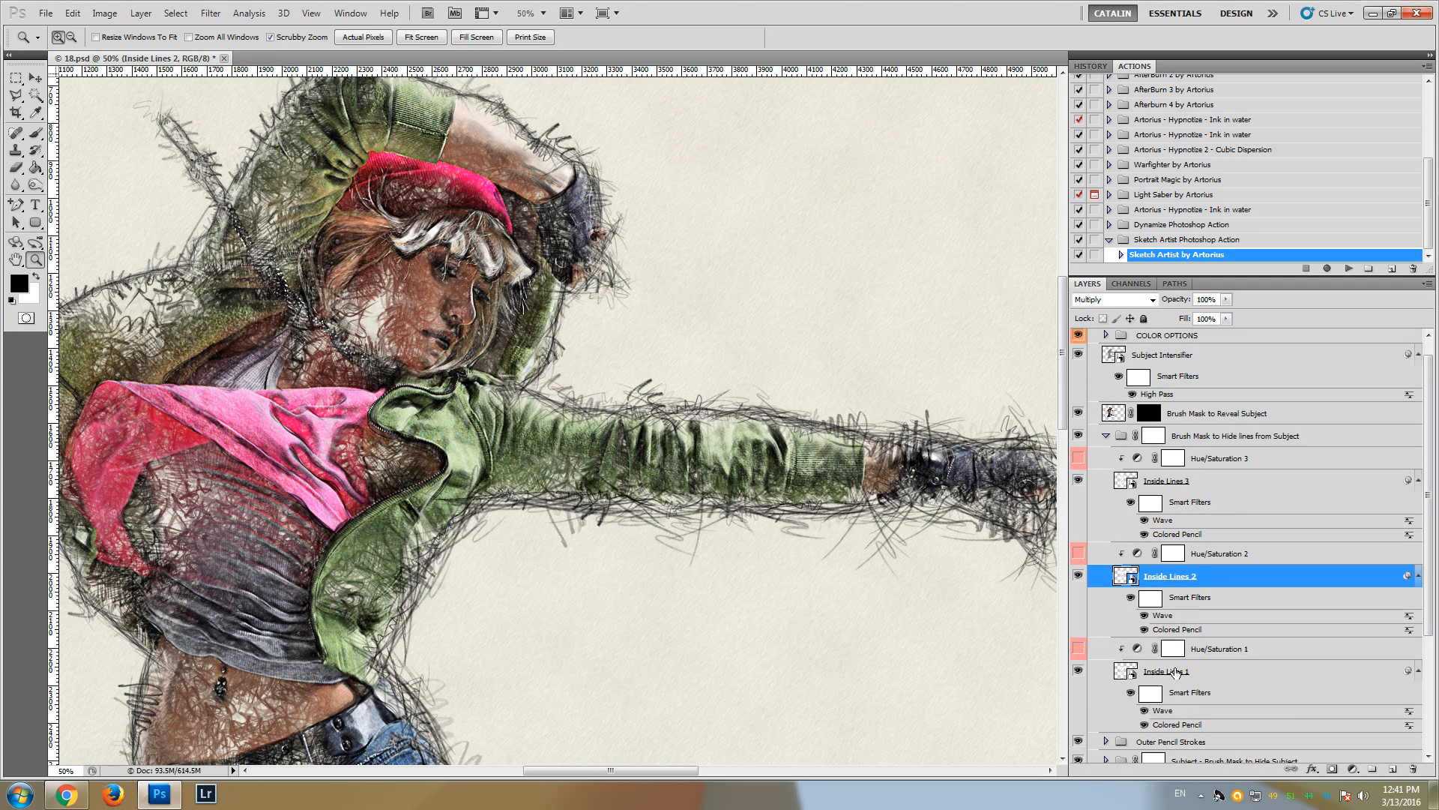
pyautogui.click(1183, 673)
pyautogui.scroll(-1, 1162, 721)
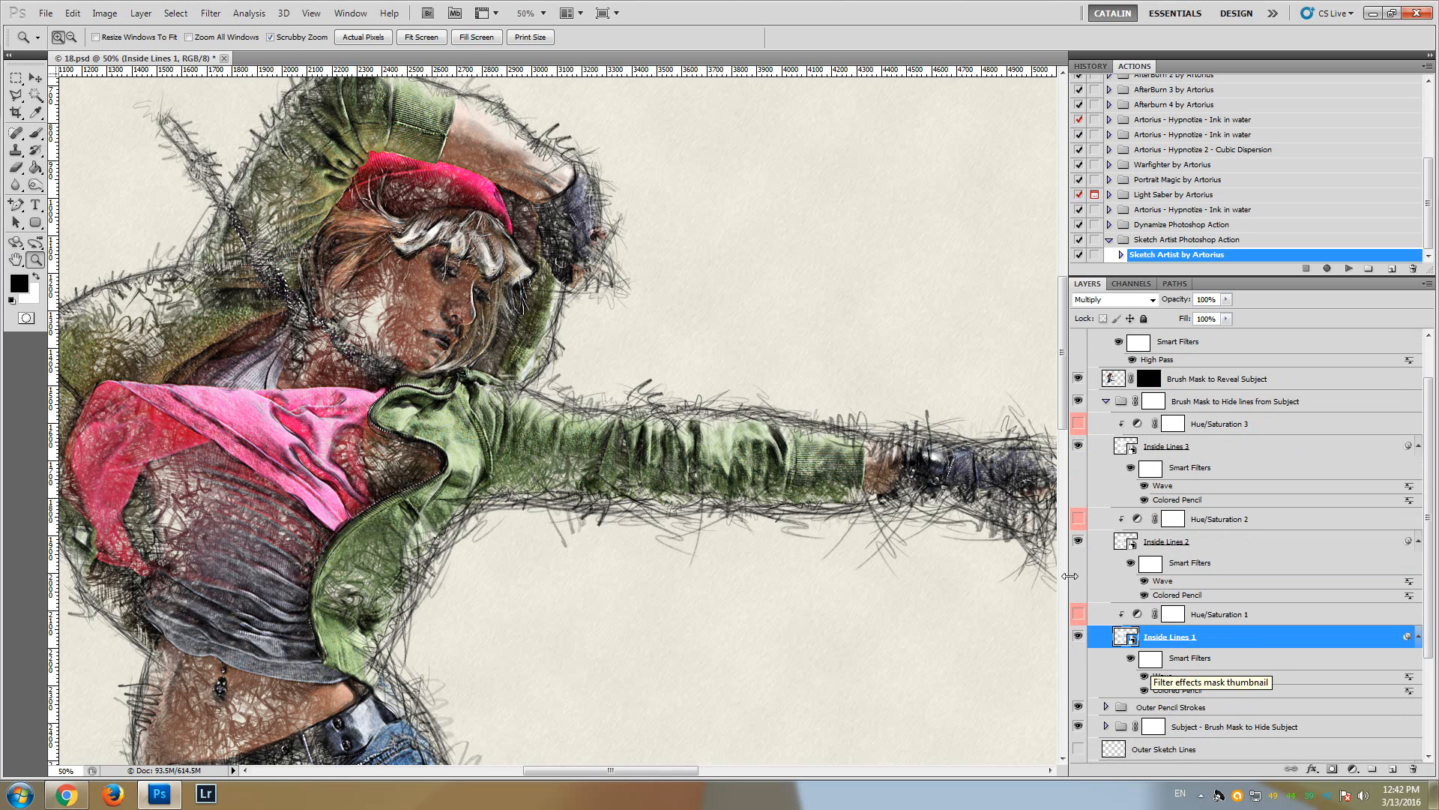
# Compare the dancer with the Colored Pencil smart filter of Inside Lines 1 hidden and shown
pyautogui.moveTo(1063, 393); pyautogui.dragTo(1063, 410)
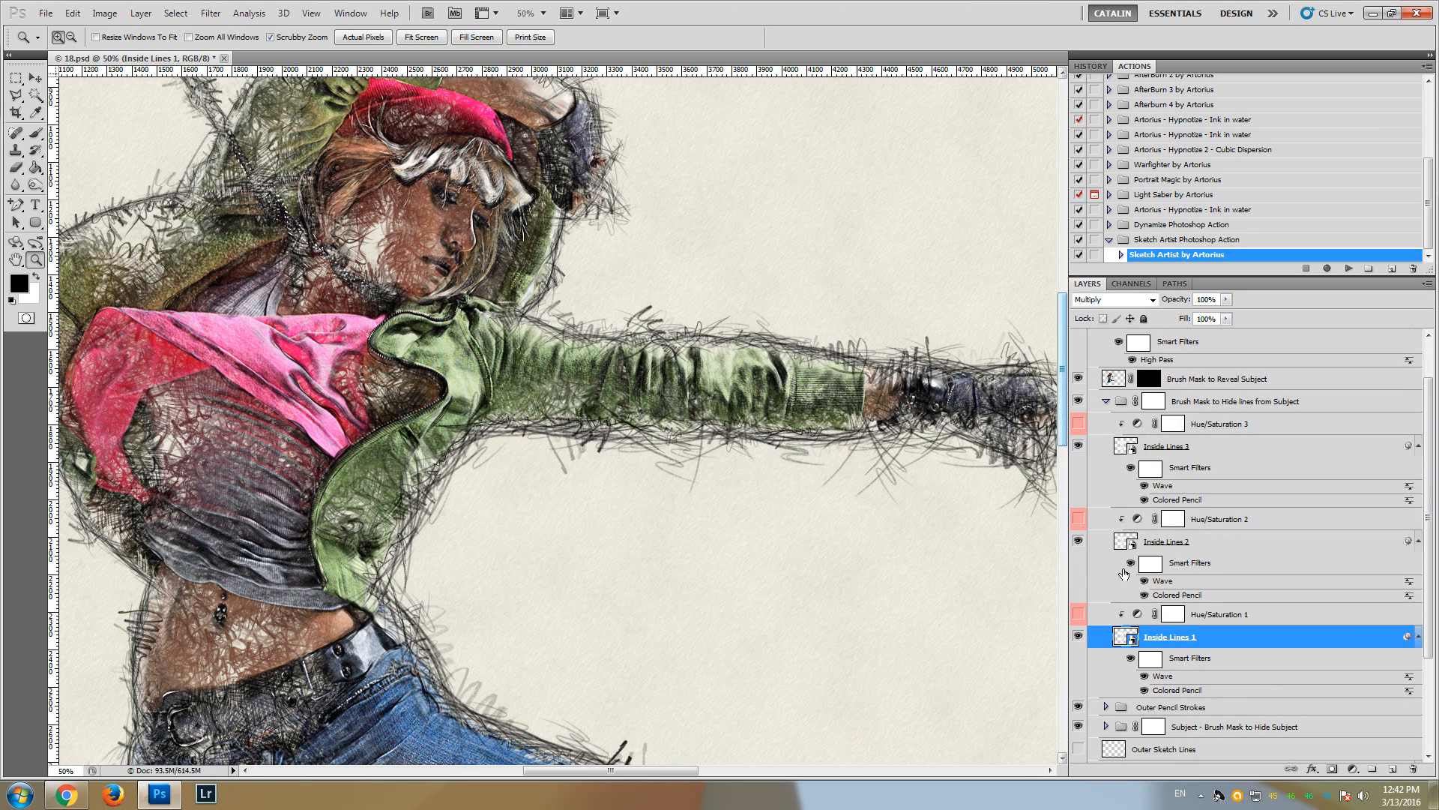
pyautogui.click(1144, 691)
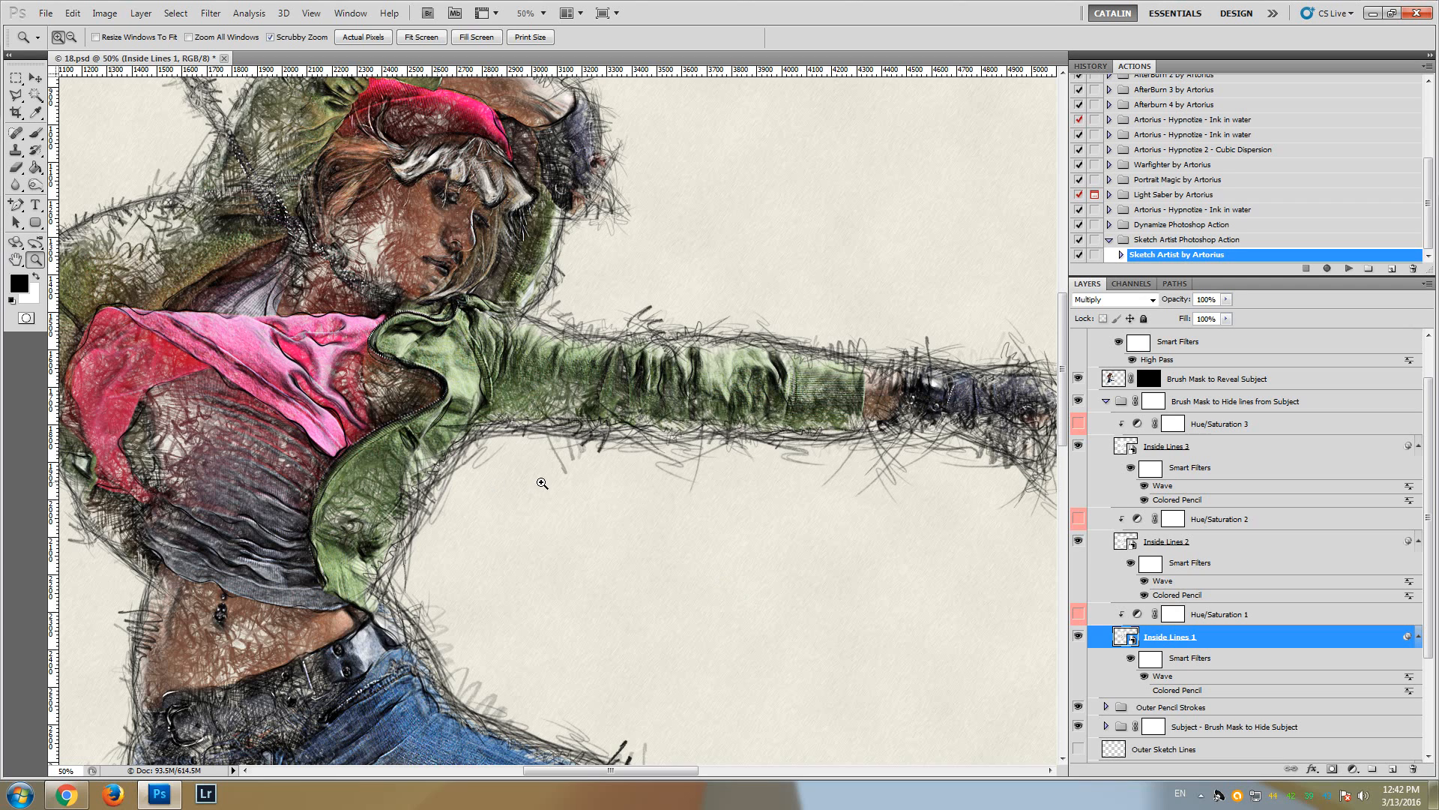
pyautogui.click(1144, 690)
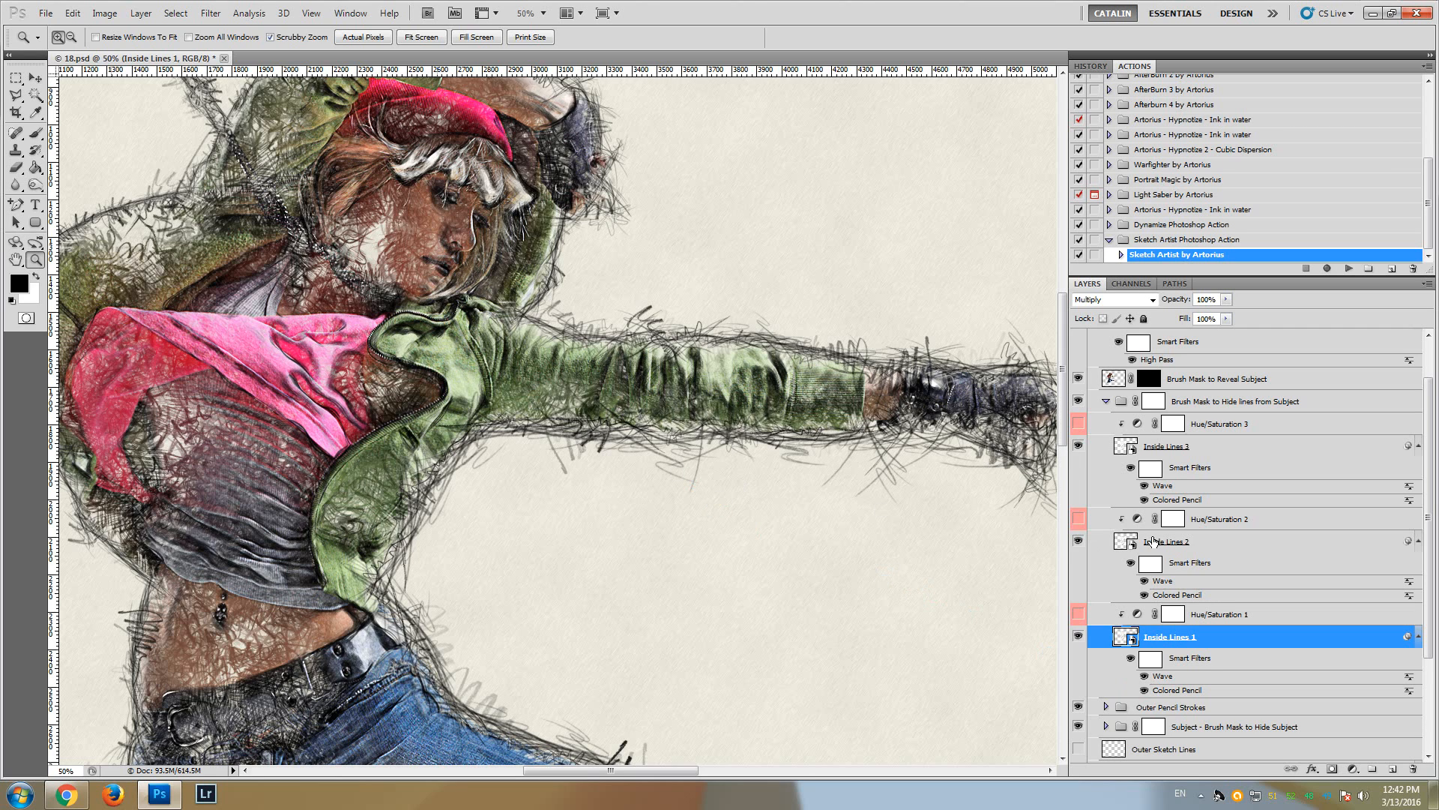
# Try painting black with the Brush over the hair on the Brush Mask to Hide lines from Subject group's mask, toggling the stroke's undo
pyautogui.scroll(2, 1153, 539)
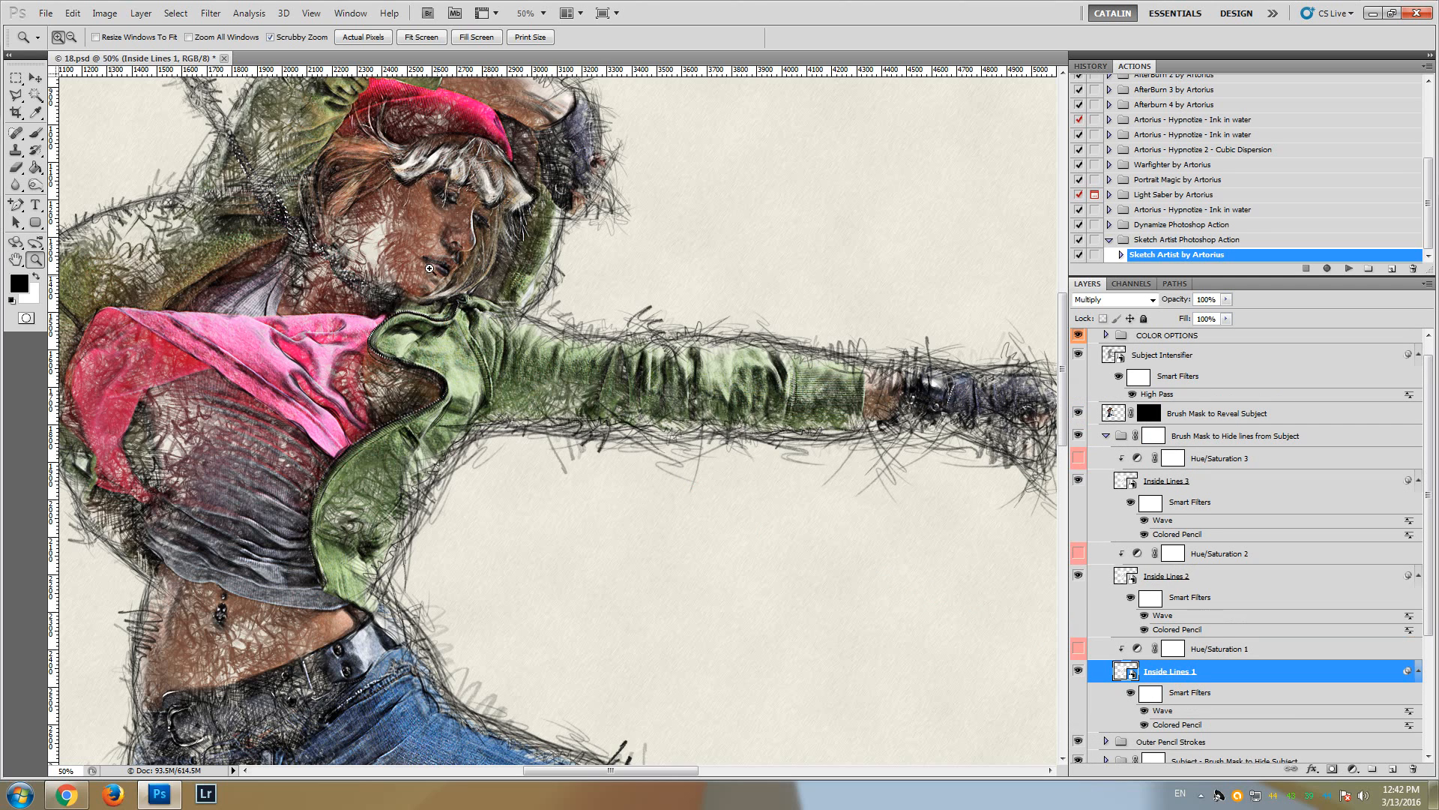
pyautogui.scroll(1, 394, 304)
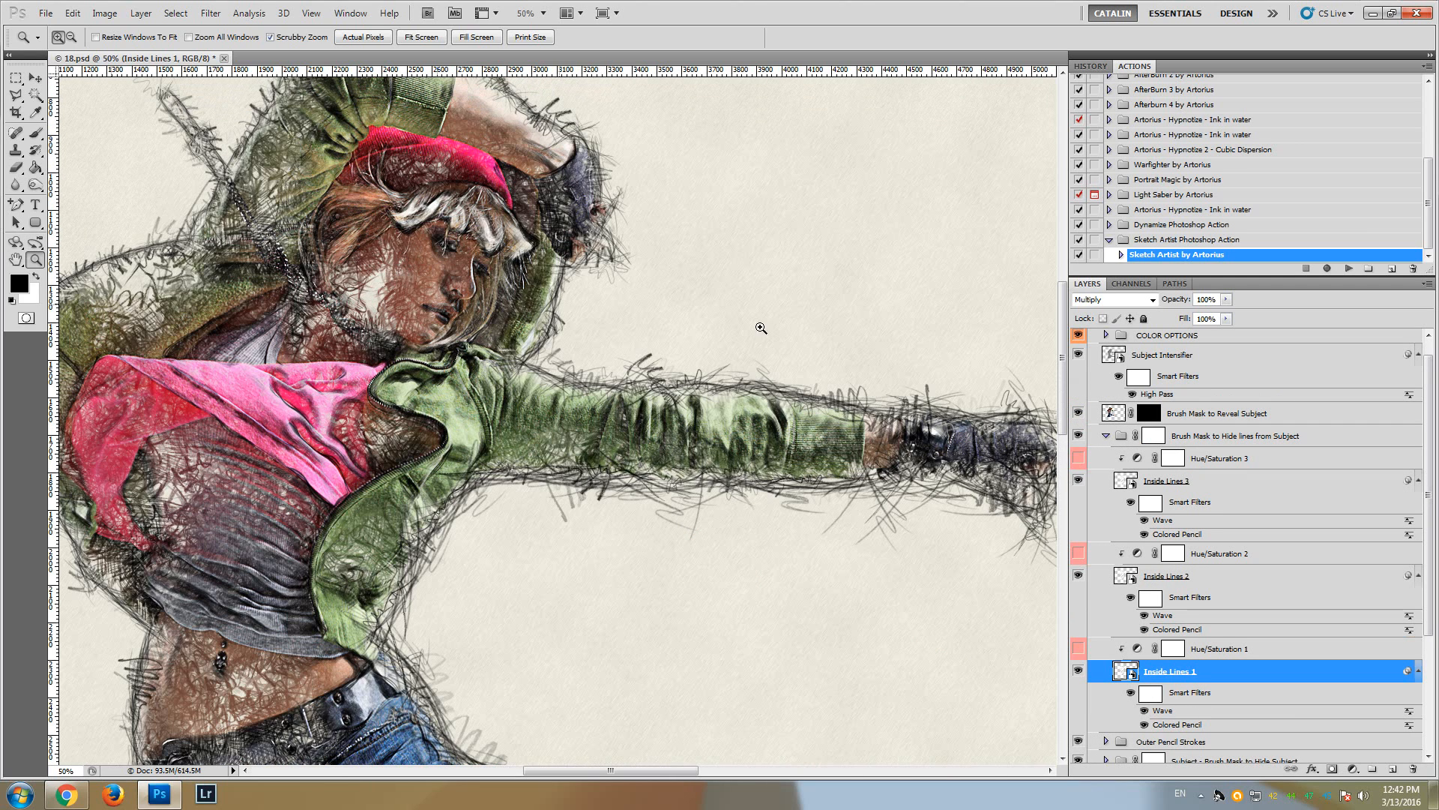
pyautogui.click(1187, 439)
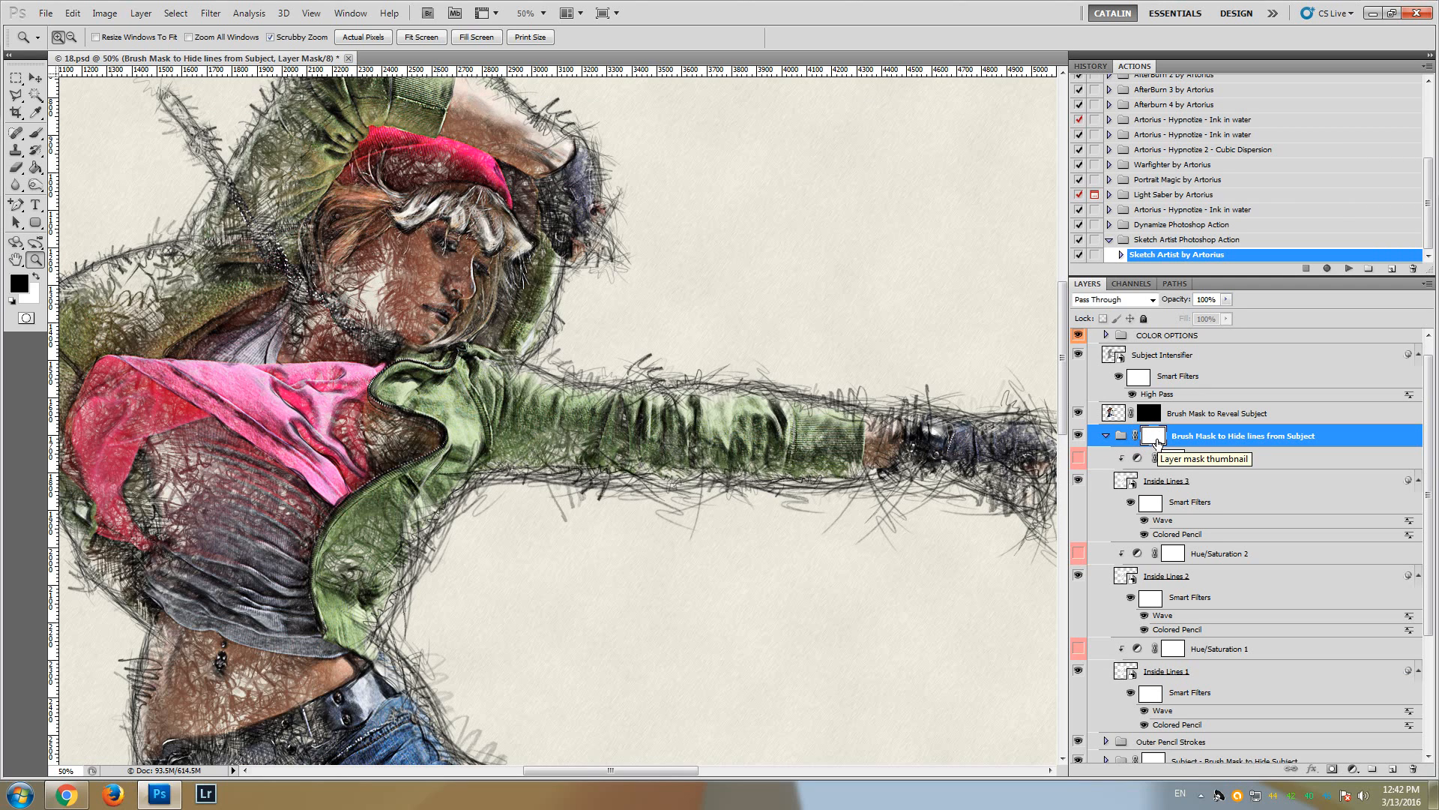
pyautogui.click(35, 133)
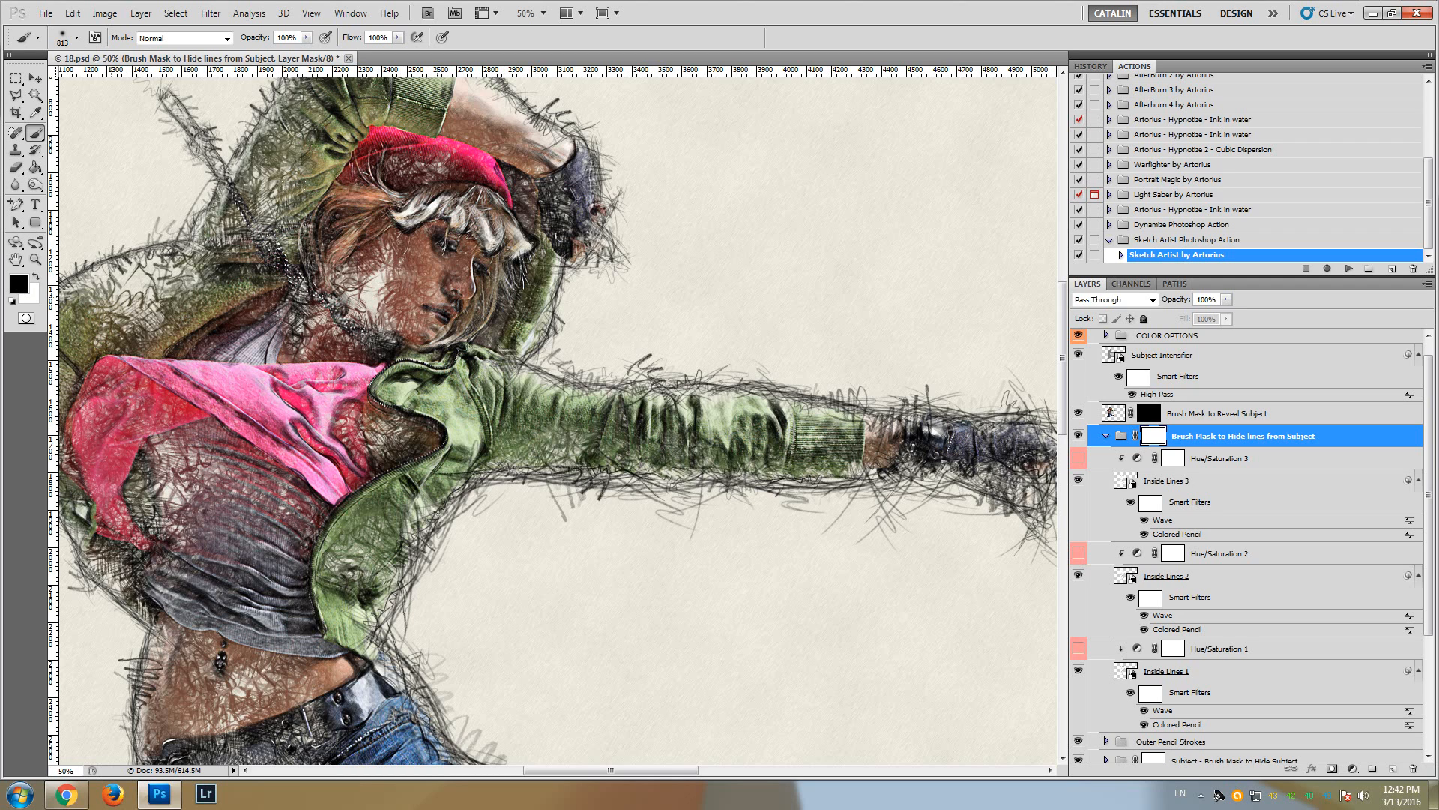
pyautogui.click(437, 271)
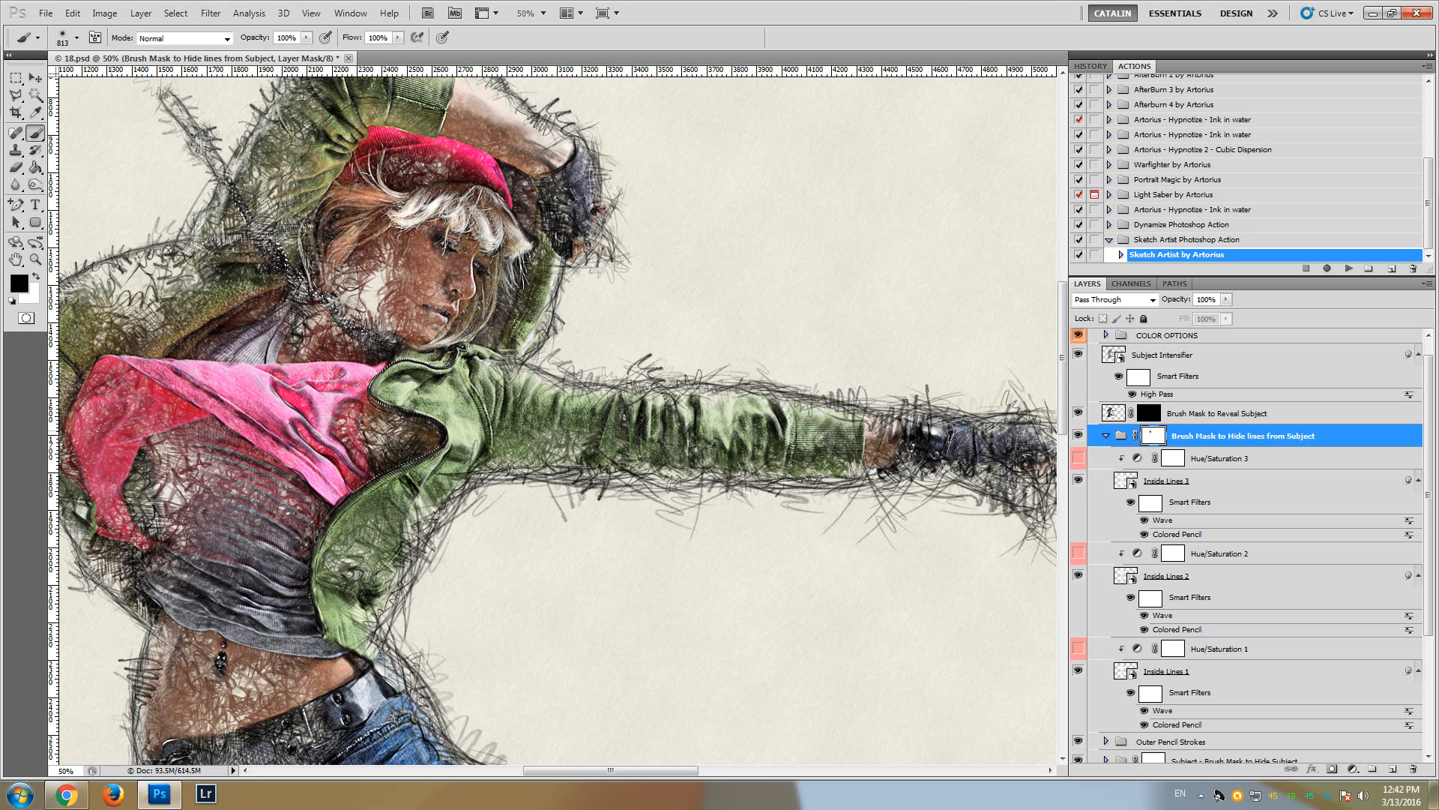
pyautogui.hotkey('ctrl', 'z')
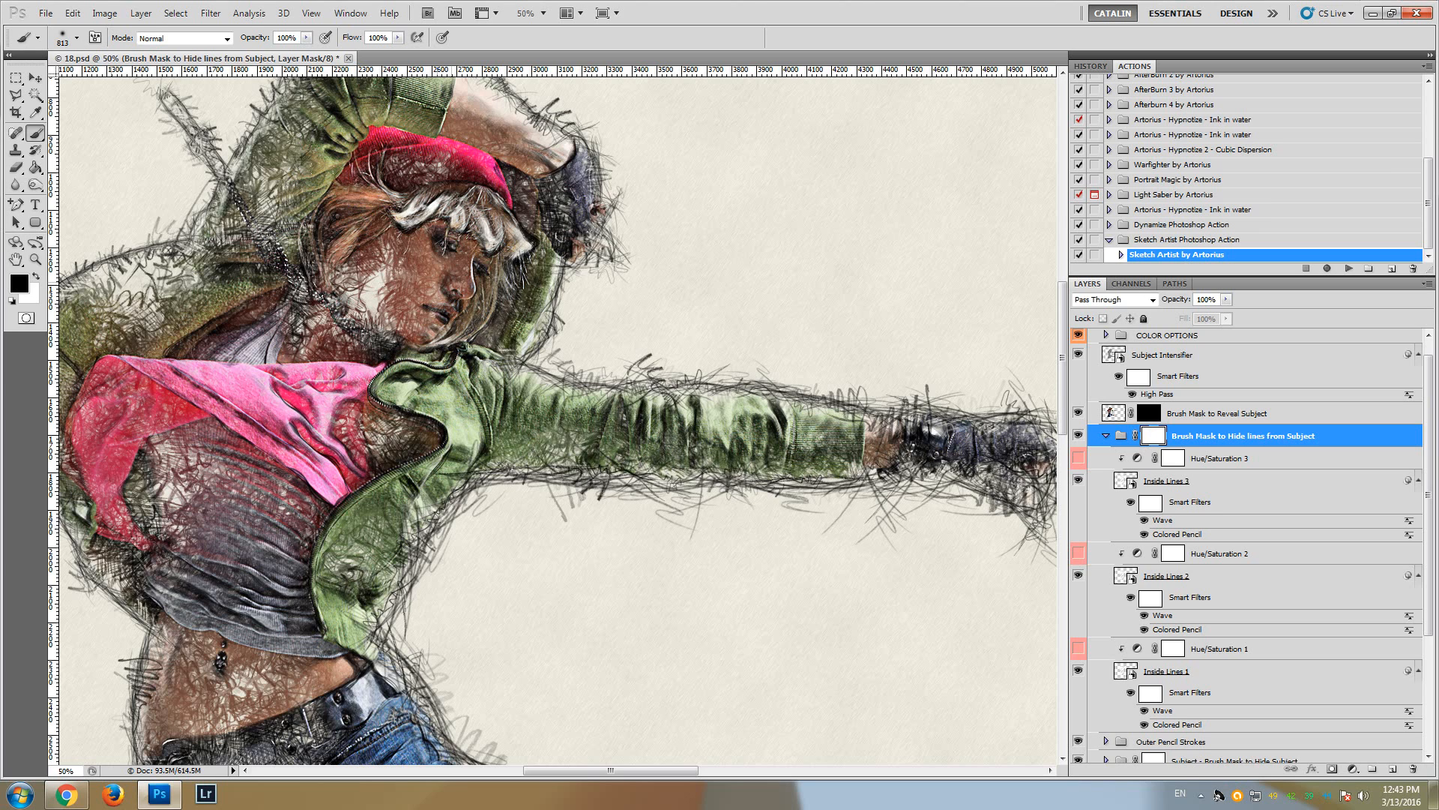
pyautogui.hotkey('ctrl', 'z')
pyautogui.hotkey('ctrl', 'z')
pyautogui.hotkey('ctrl', 'z')
pyautogui.hotkey('ctrl', 'z')
# Try hiding the inside lines on the pink top with a brush stroke on the group mask, and undo it
pyautogui.moveTo(373, 495)
pyautogui.mouseDown()
pyautogui.moveTo(322, 450)
pyautogui.moveTo(218, 424)
pyautogui.moveTo(221, 509)
pyautogui.mouseUp()
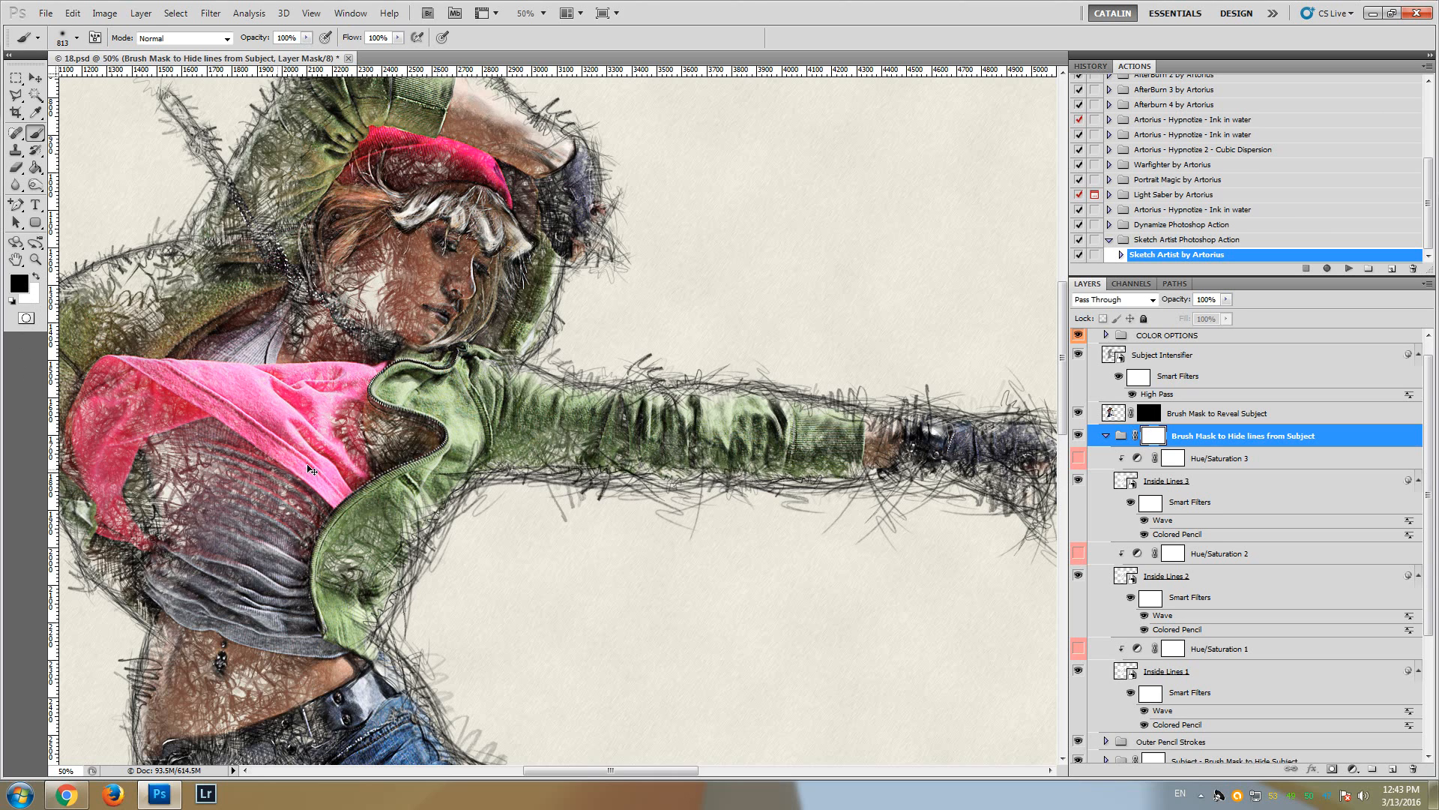
pyautogui.hotkey('ctrl', 'z')
pyautogui.hotkey('ctrl', 'z')
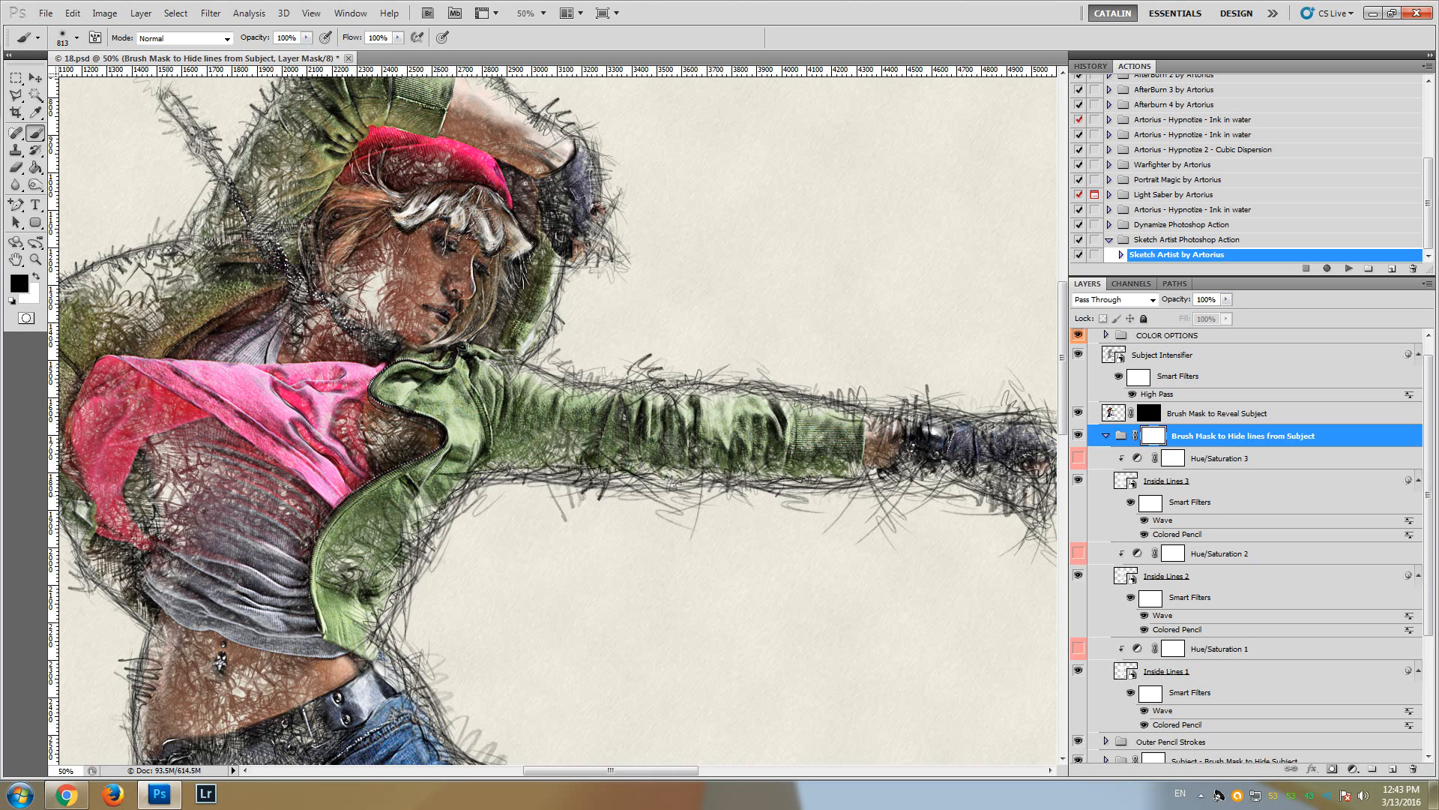
pyautogui.hotkey('ctrl', 'z')
# Compare the hair and face with the inside lines brushed out on the group mask and restored, leaving the stroke undone
pyautogui.scroll(3, 231, 766)
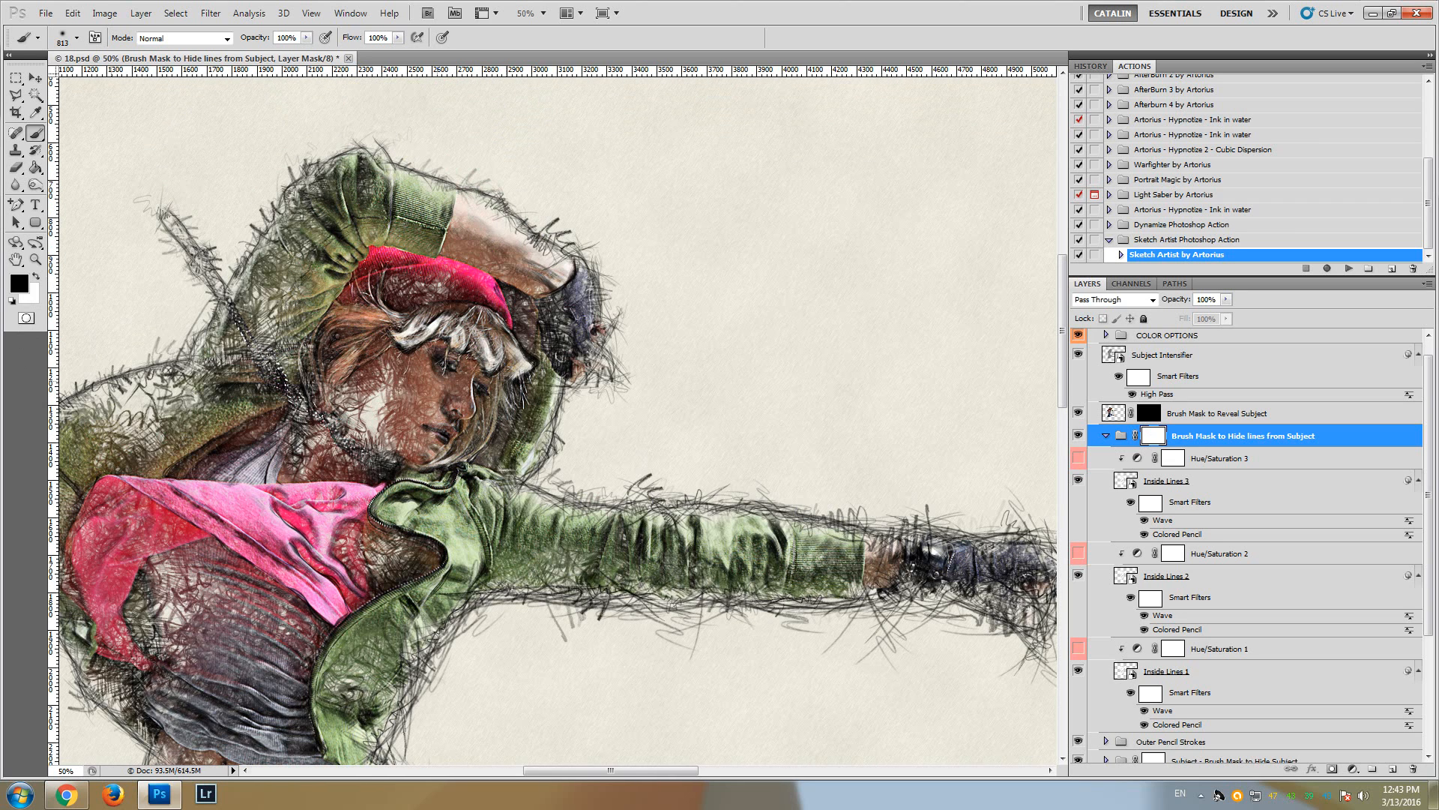
pyautogui.hotkey('ctrl', 'z')
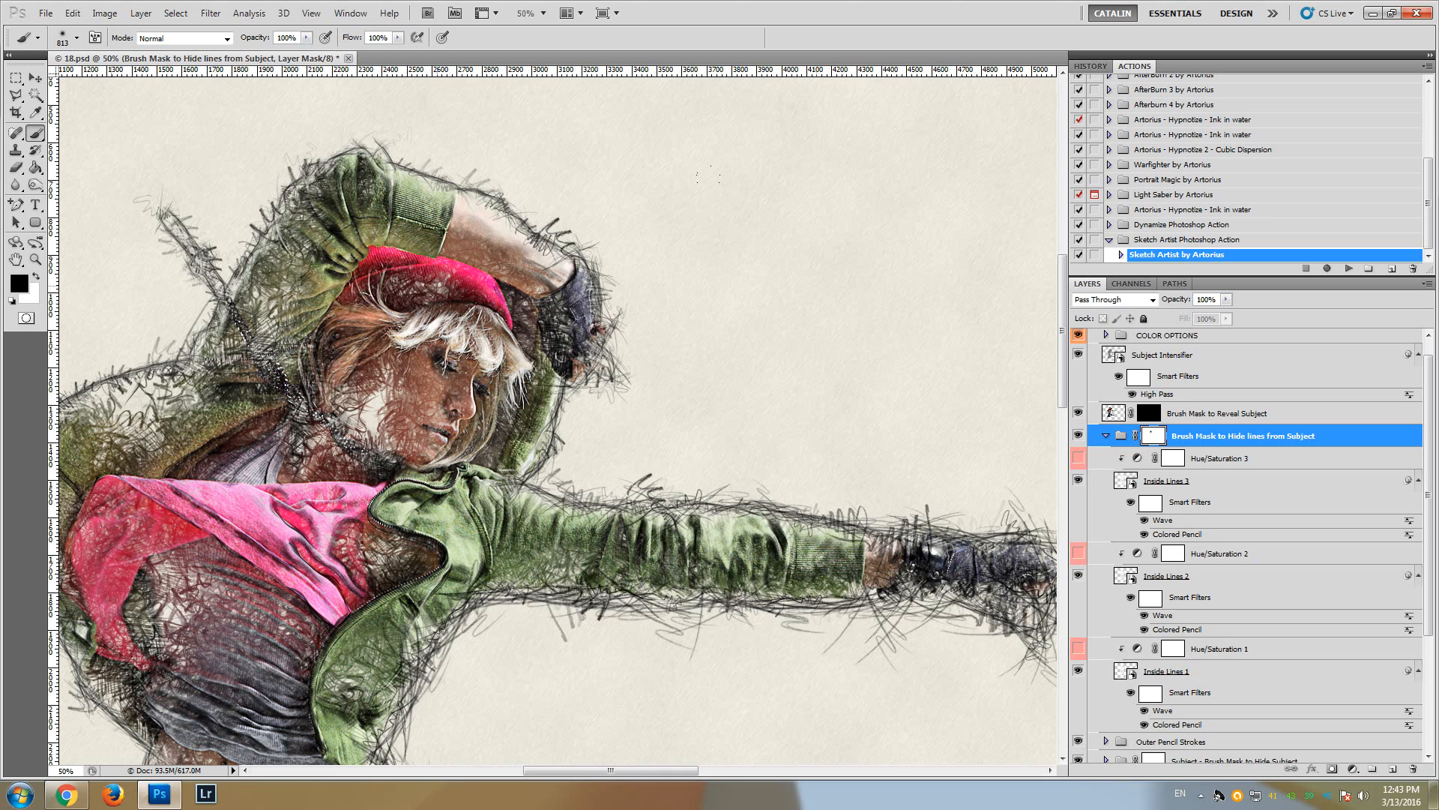
pyautogui.hotkey('ctrl', 'z')
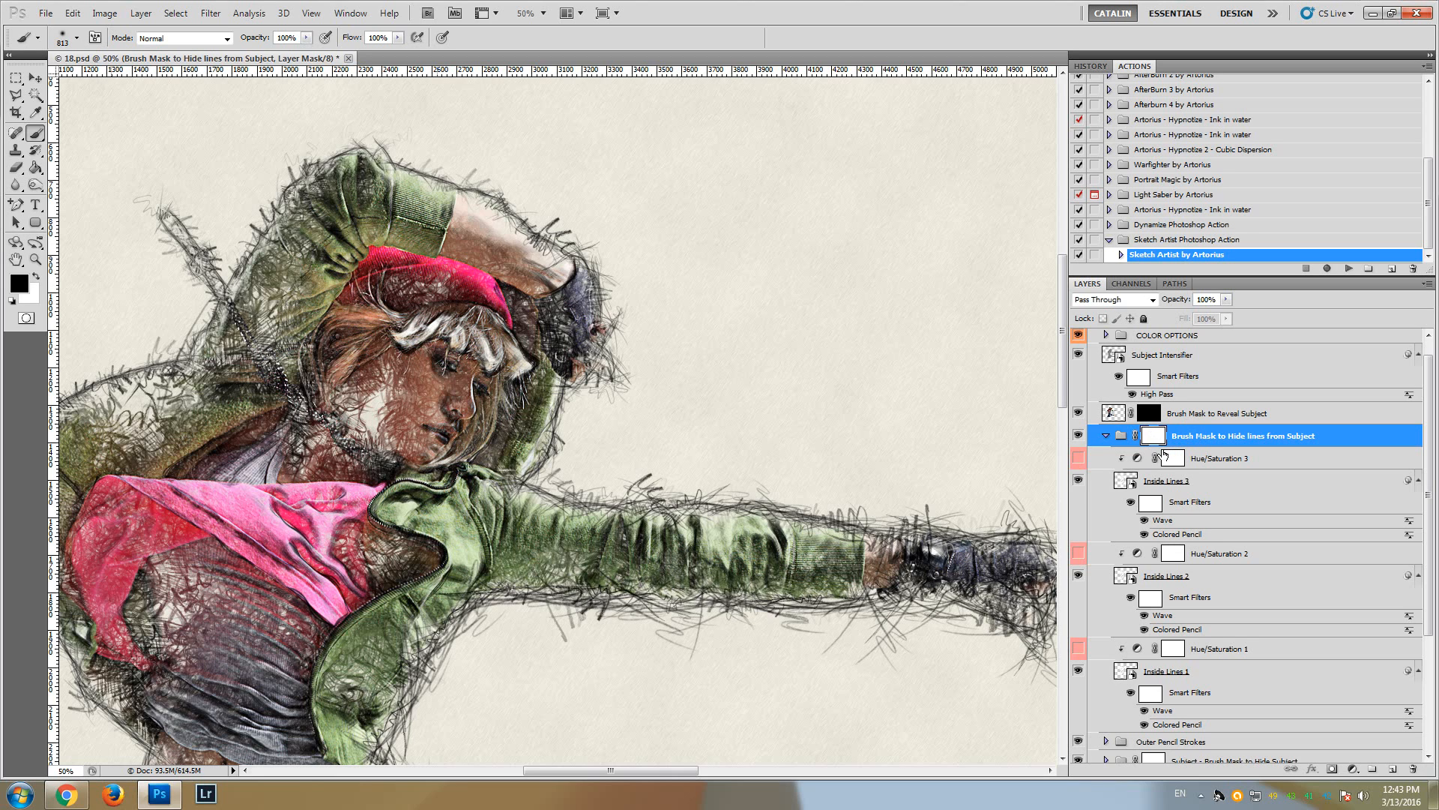
pyautogui.hotkey('ctrl', 'z')
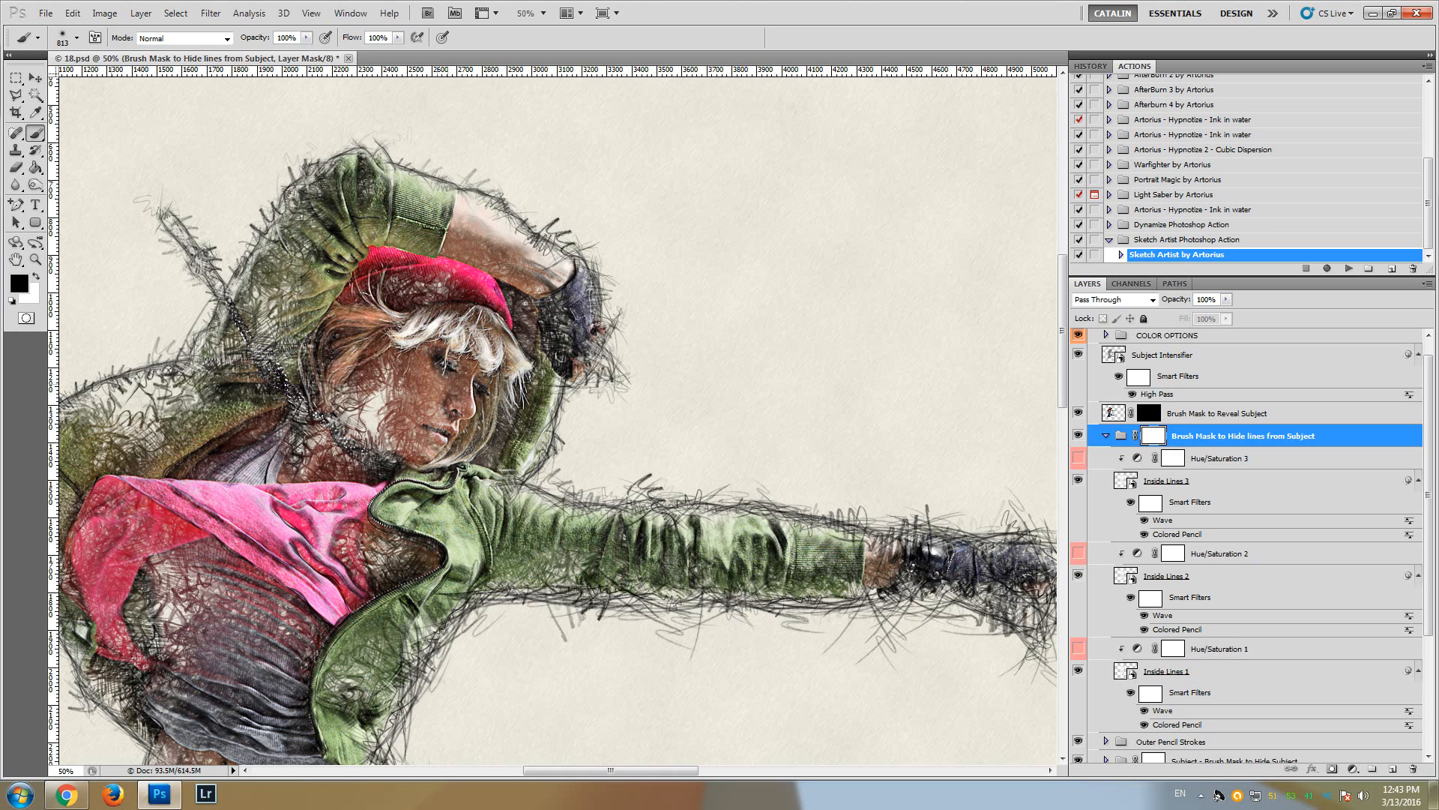
pyautogui.hotkey('ctrl', 'z')
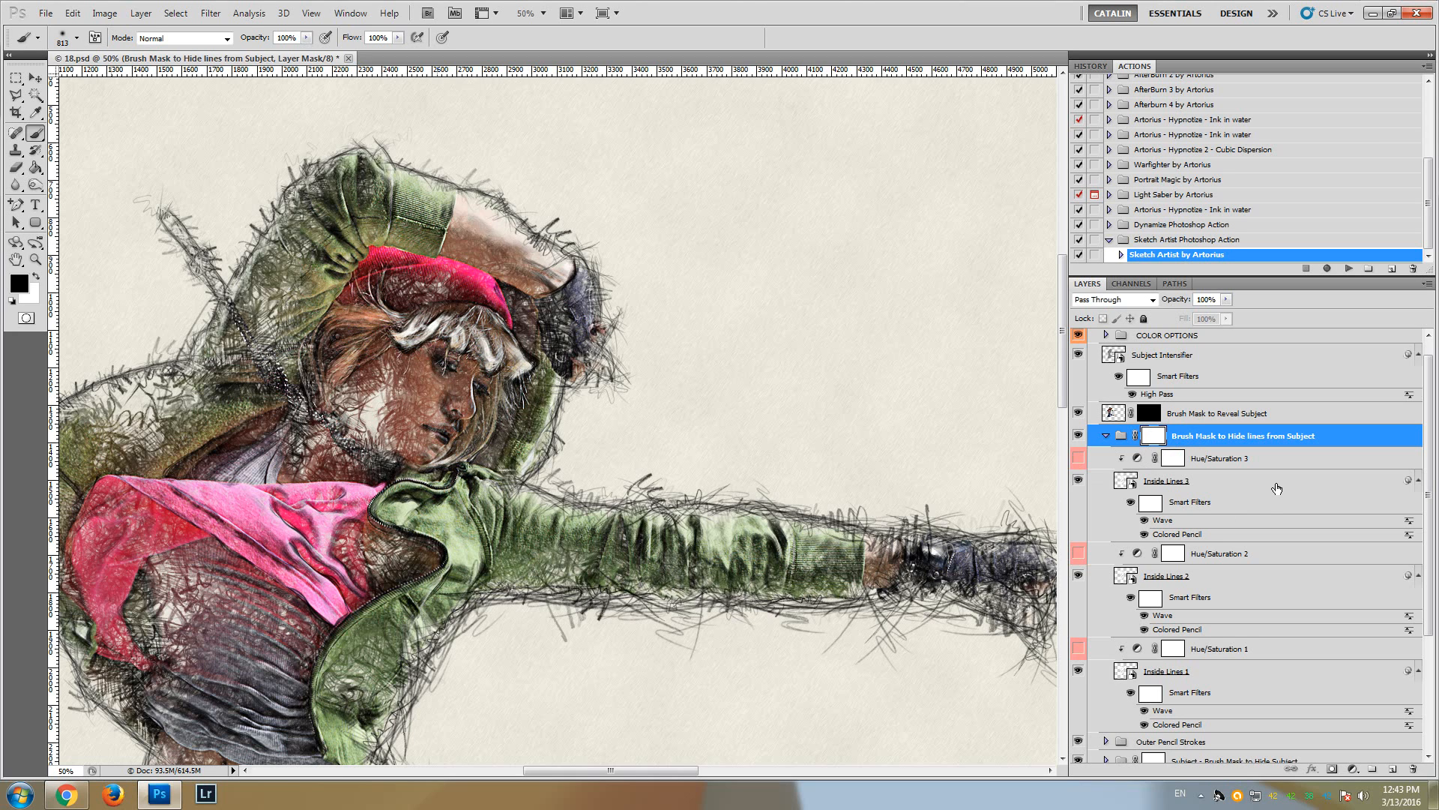
# Brush the inside lines off the hair on the group mask, and paint white over the face and hat on the Brush Mask to Reveal Subject mask
pyautogui.moveTo(505, 328); pyautogui.dragTo(510, 335)
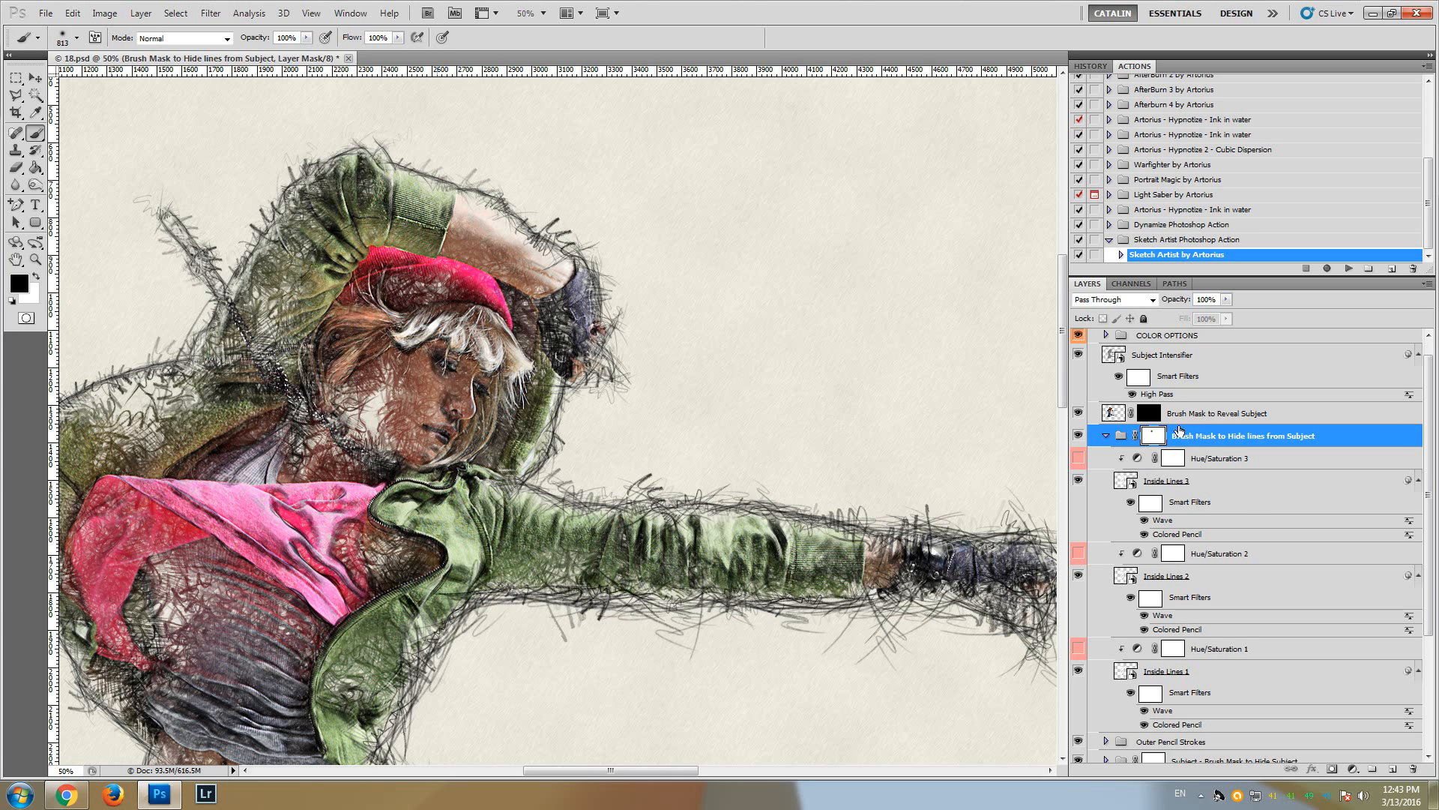
pyautogui.click(1191, 419)
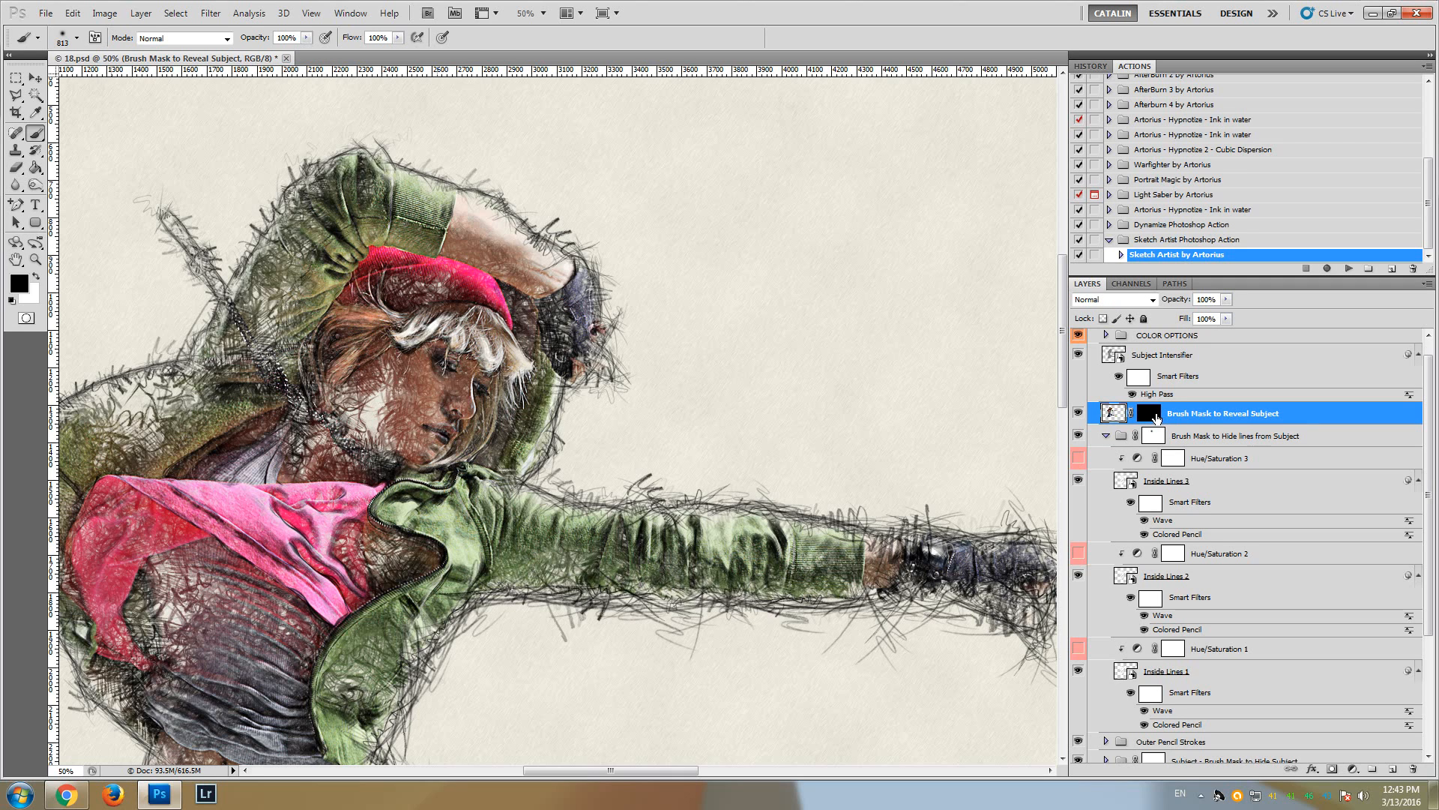
pyautogui.click(1152, 417)
pyautogui.click(33, 279)
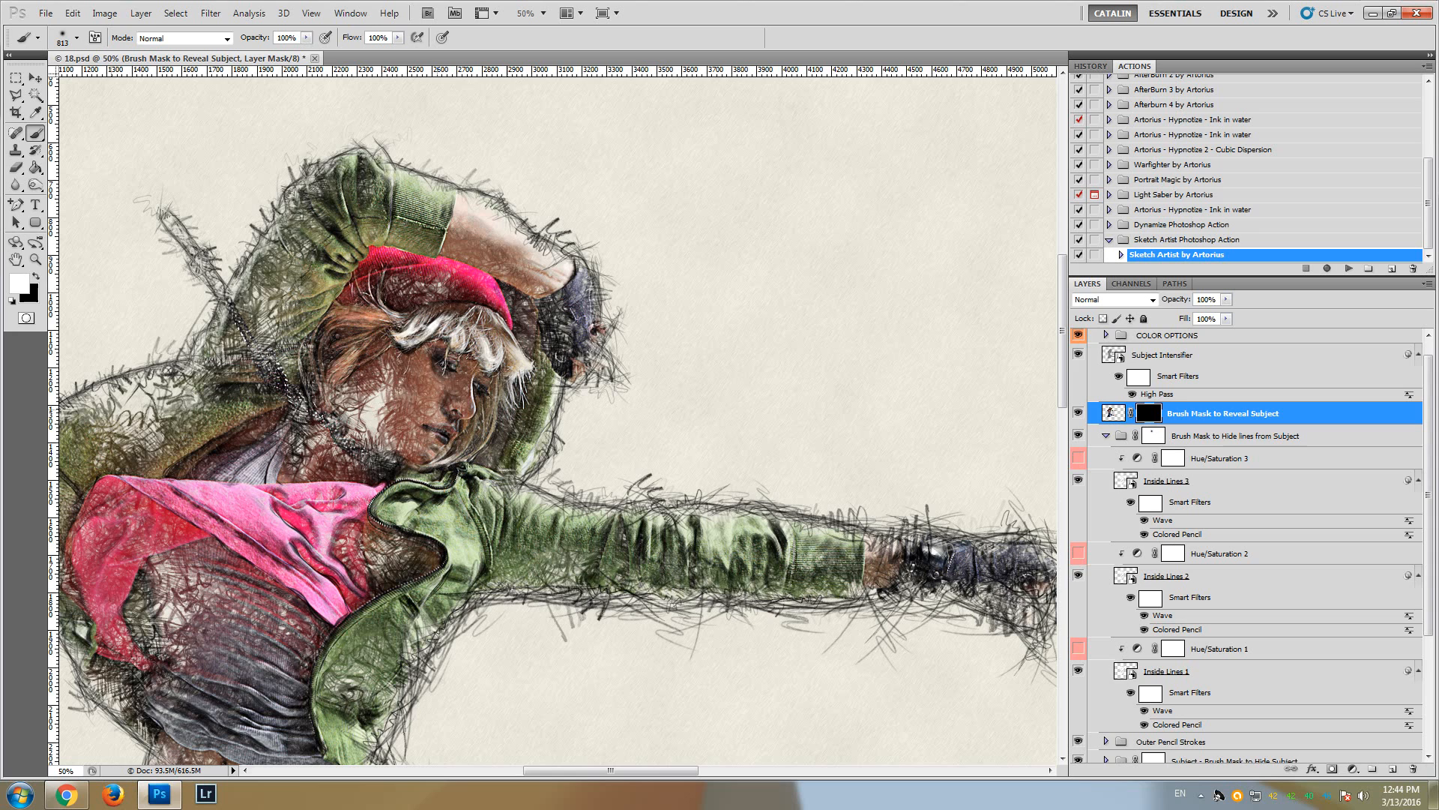
pyautogui.scroll(-1, 551, 433)
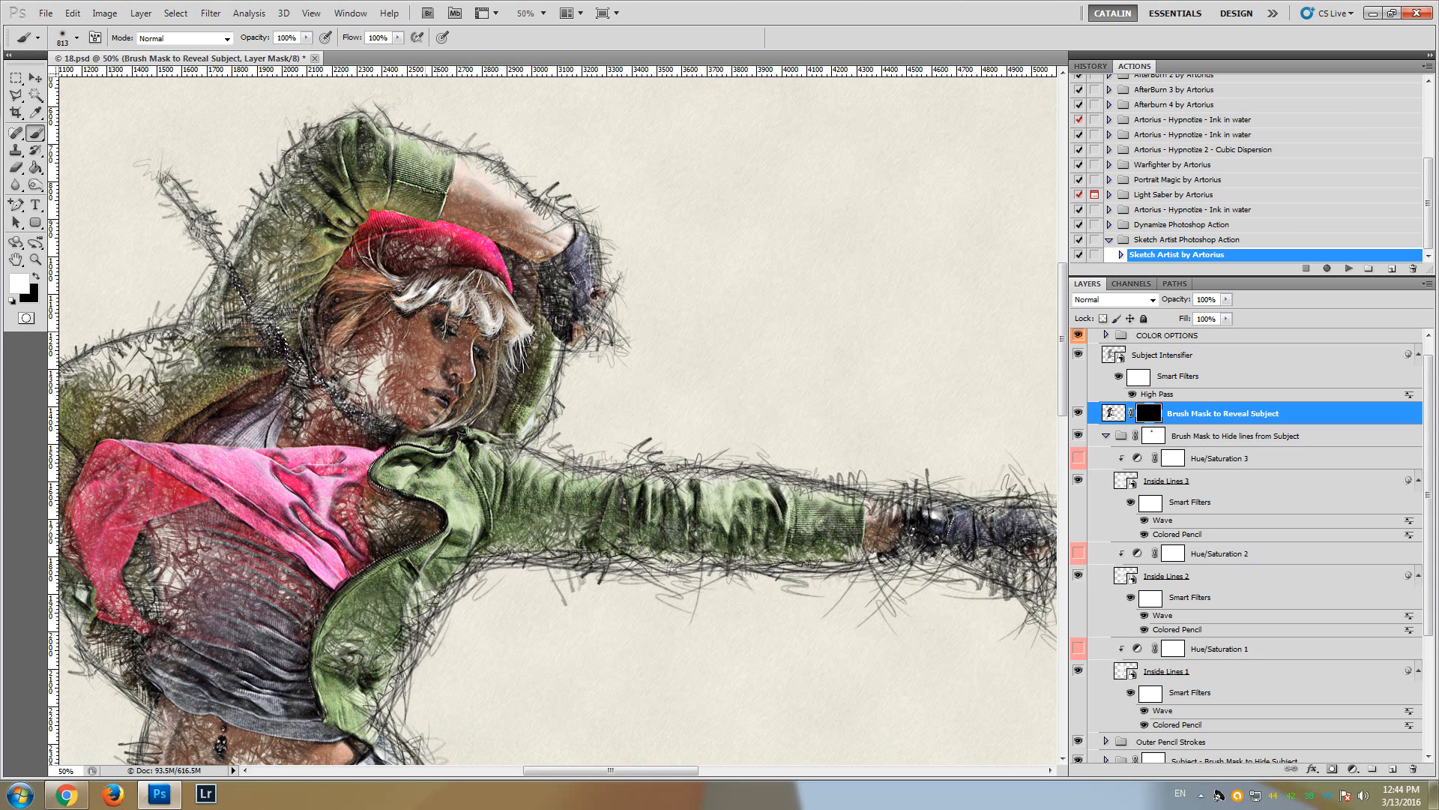
pyautogui.click(470, 330)
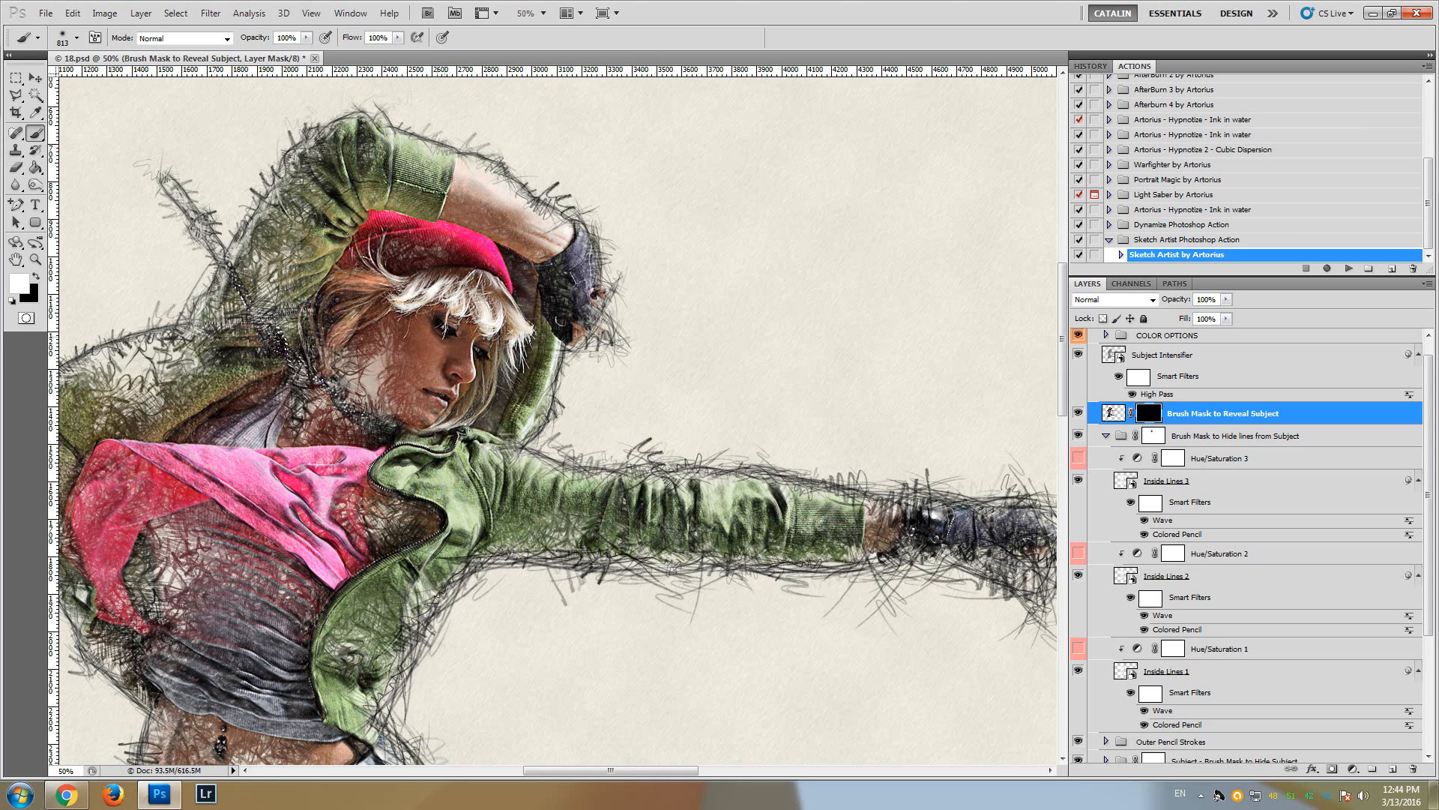
pyautogui.click(360, 333)
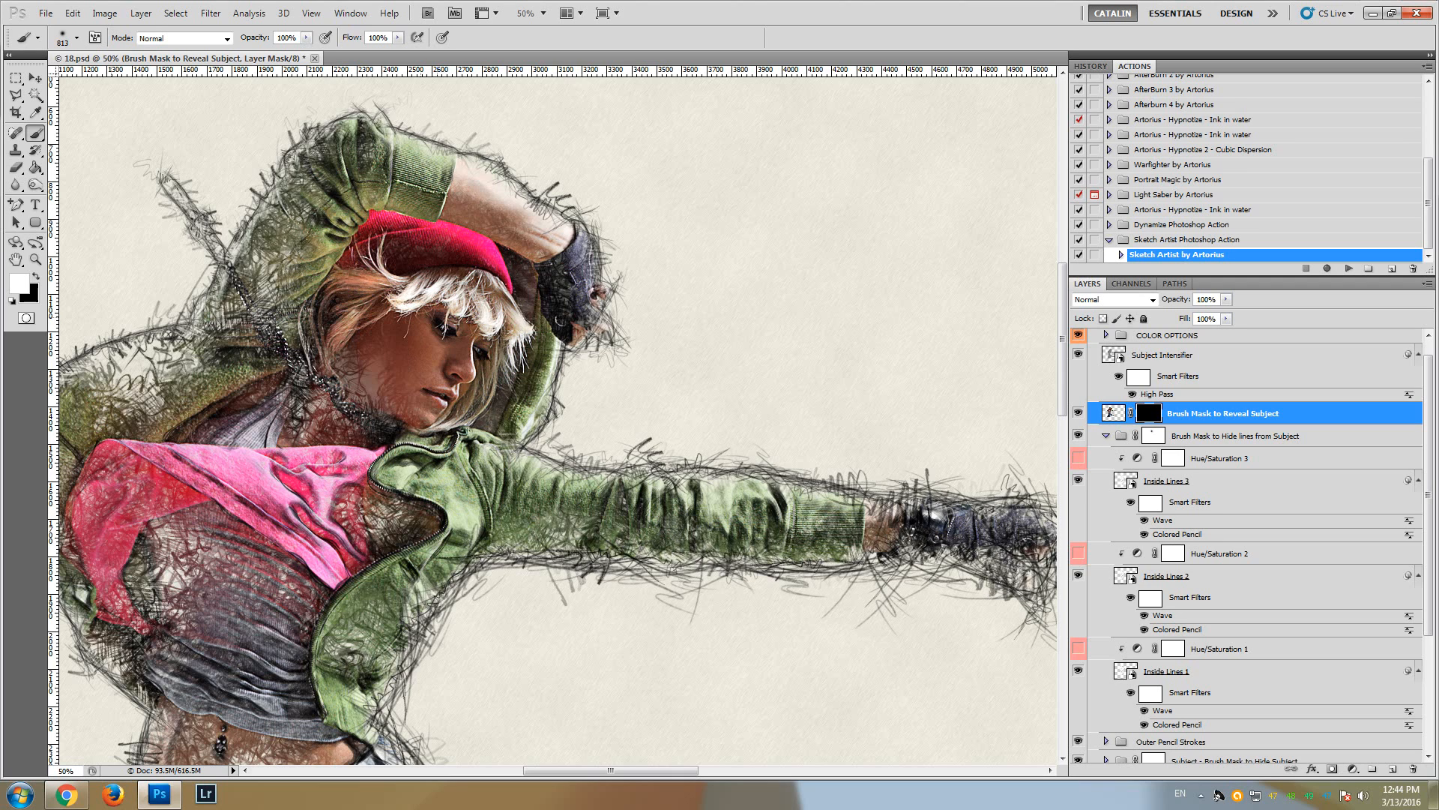
pyautogui.click(349, 323)
pyautogui.click(349, 324)
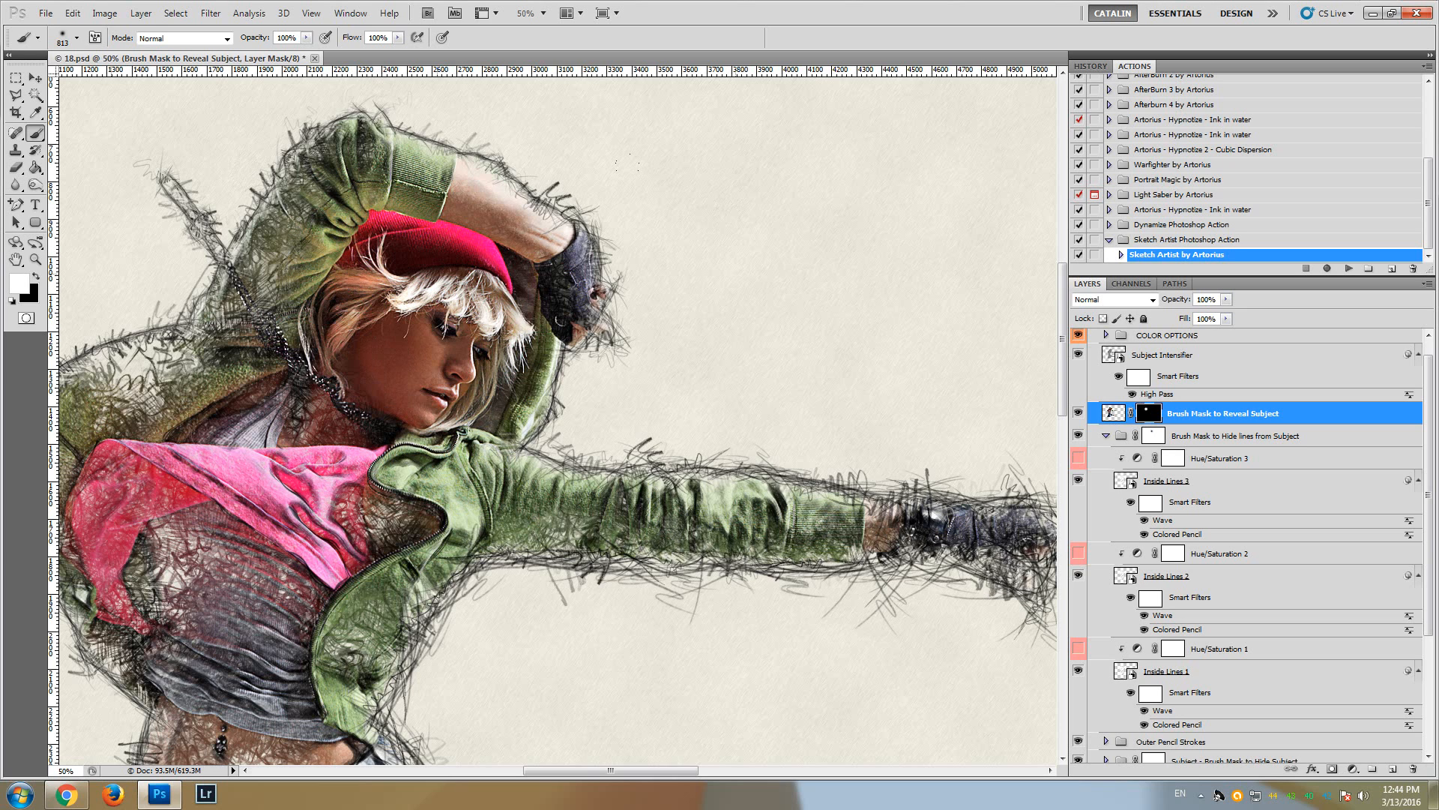
# Inspect the dancer's revealed face against the sketched body at 33.3% and 50% zoom
pyautogui.click(35, 260)
pyautogui.keyDown('alt'); pyautogui.click(521, 375); pyautogui.keyUp('alt')
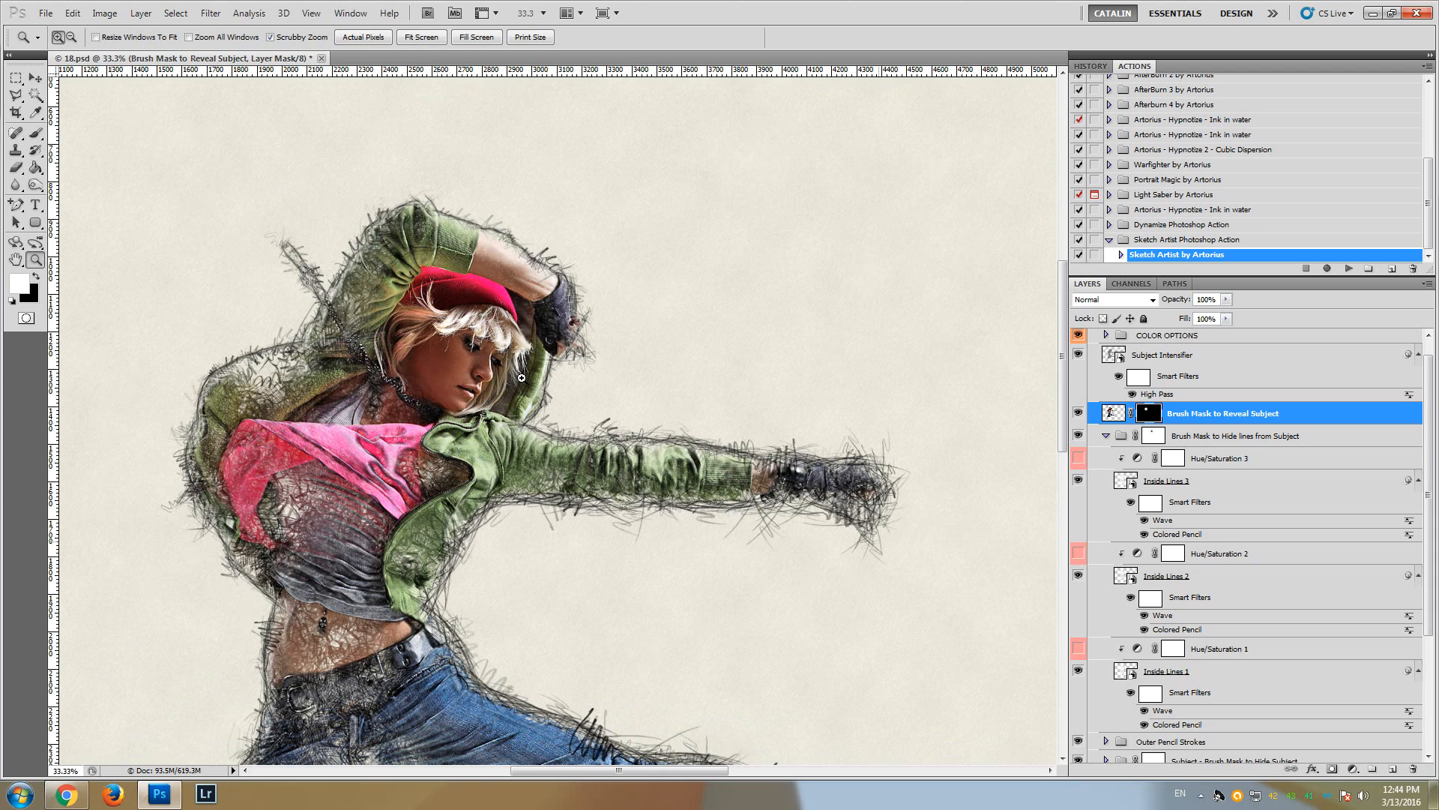
pyautogui.scroll(-2, 523, 378)
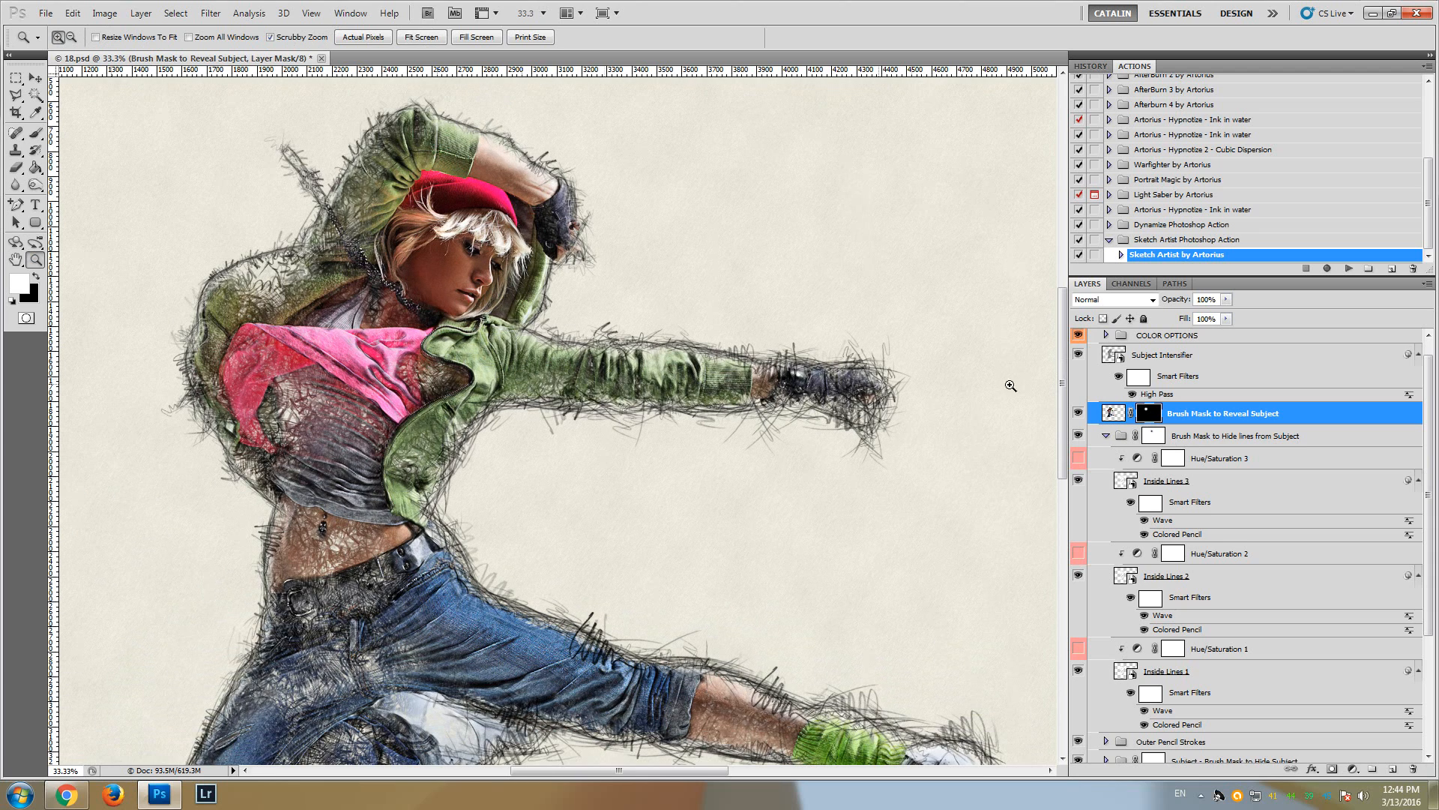
pyautogui.moveTo(1067, 356)
pyautogui.mouseDown()
pyautogui.moveTo(1068, 386)
pyautogui.moveTo(1068, 359)
pyautogui.mouseUp()
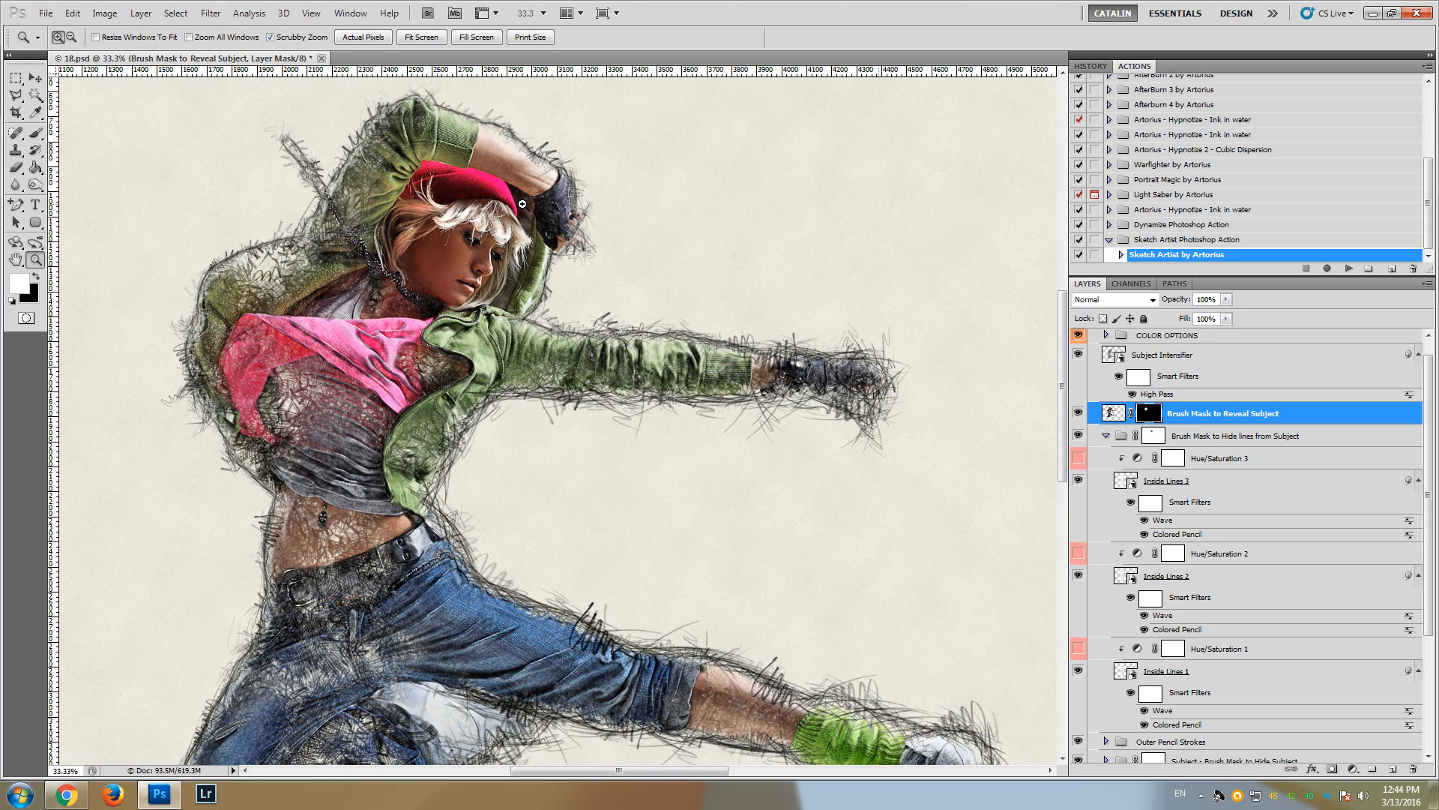
pyautogui.scroll(1, 502, 256)
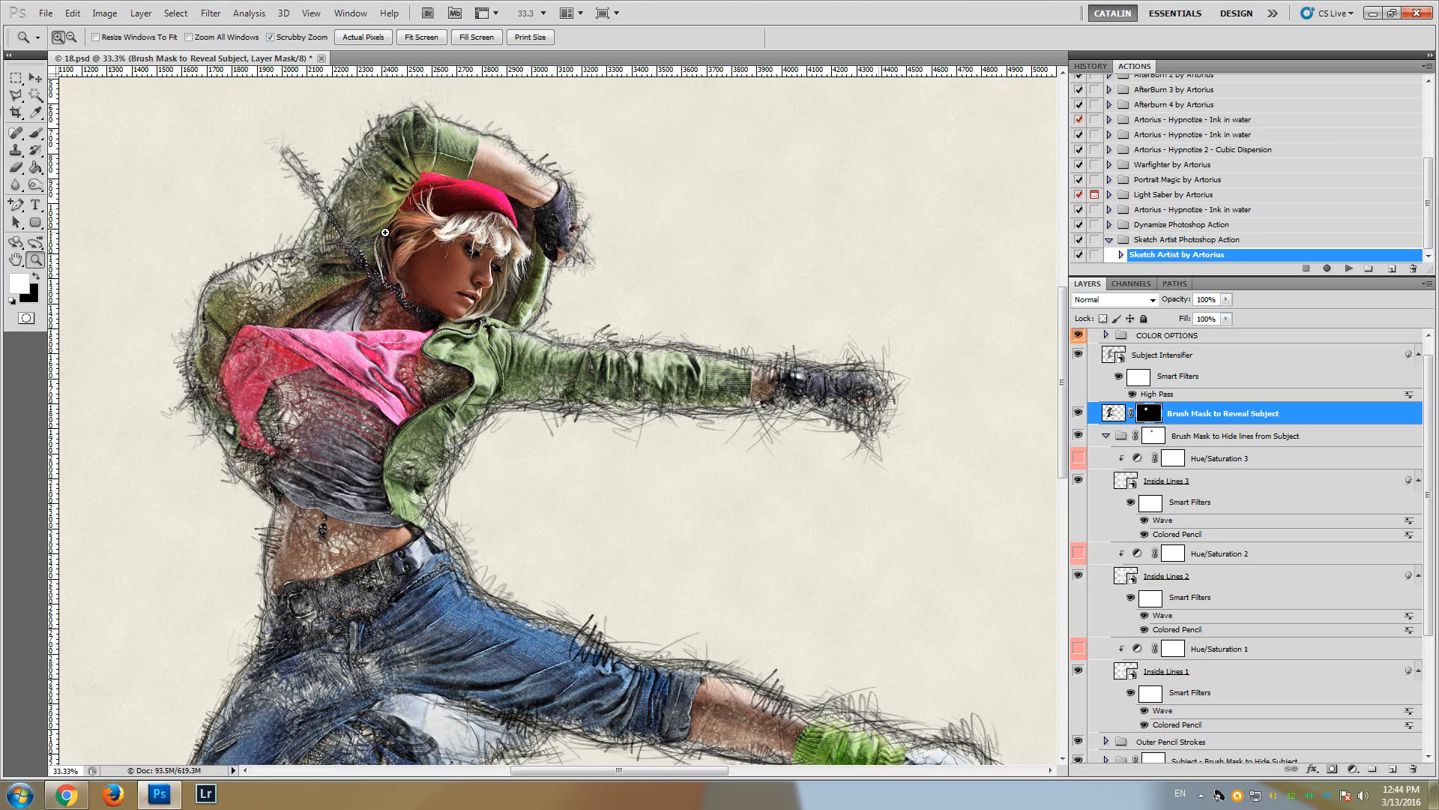
pyautogui.scroll(4, 398, 243)
pyautogui.click(456, 289)
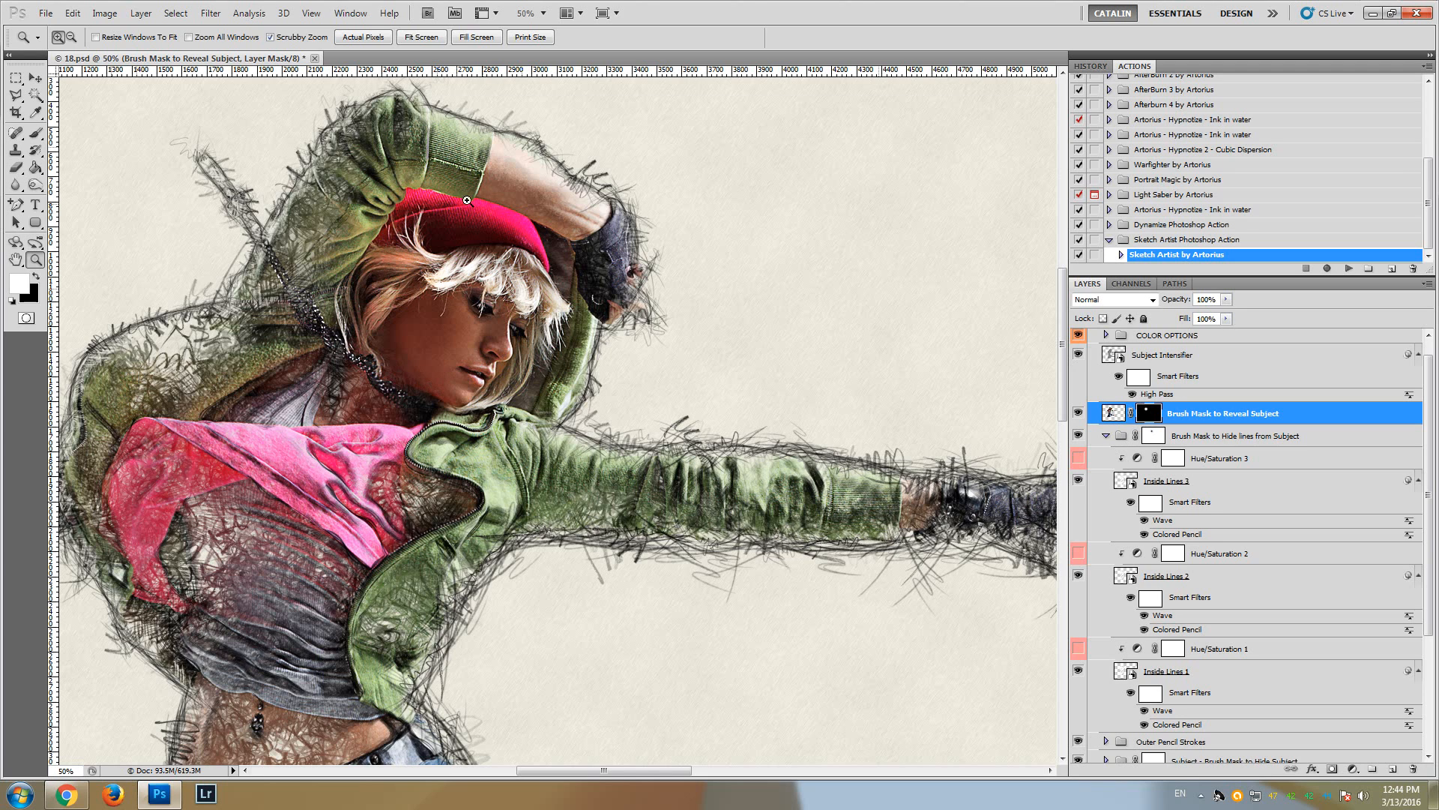
# Compare the dancer with the Brush Mask to Reveal Subject layer's mask disabled and enabled
pyautogui.rightClick(1153, 419)
pyautogui.click(1181, 427)
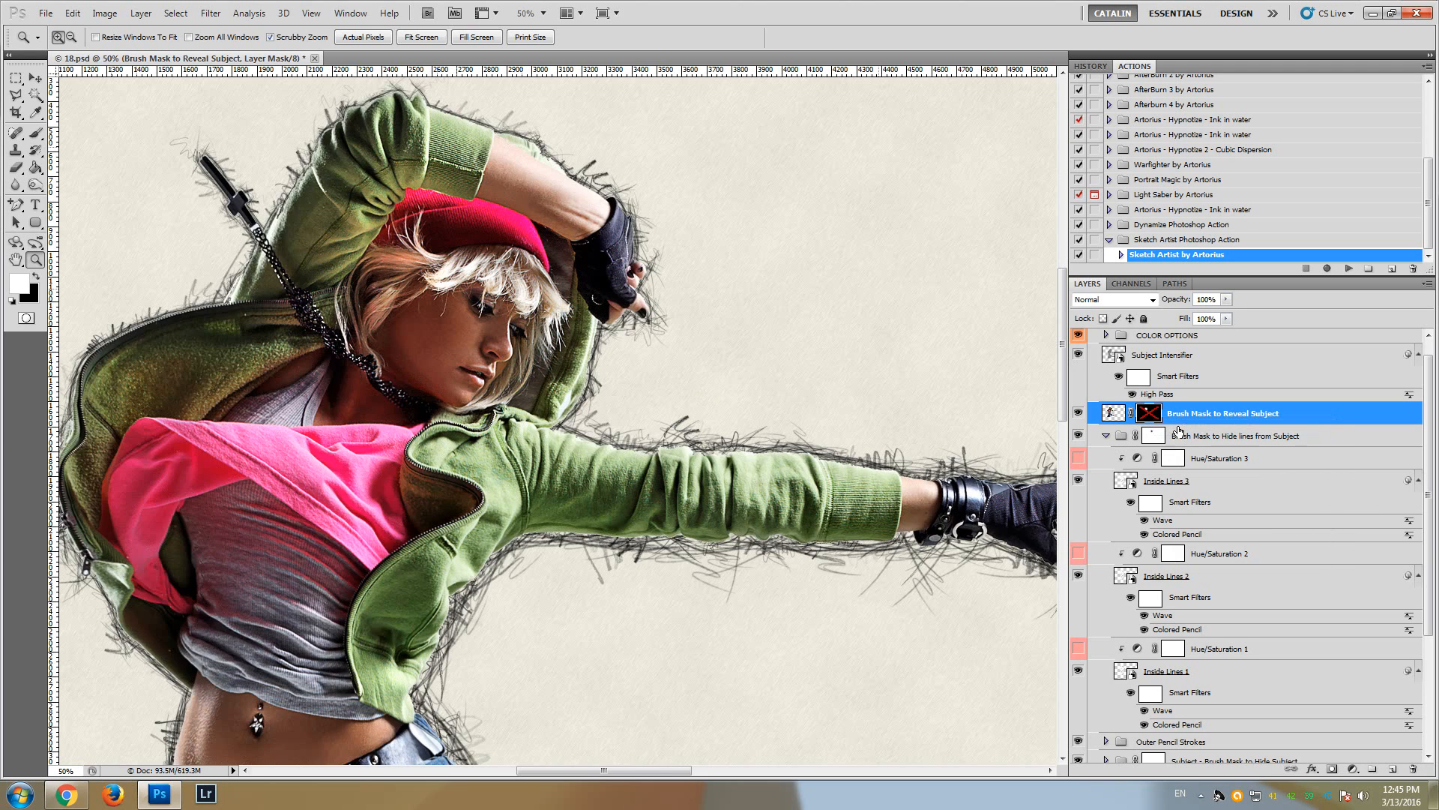
pyautogui.keyDown('shift'); pyautogui.click(1164, 422); pyautogui.keyUp('shift')
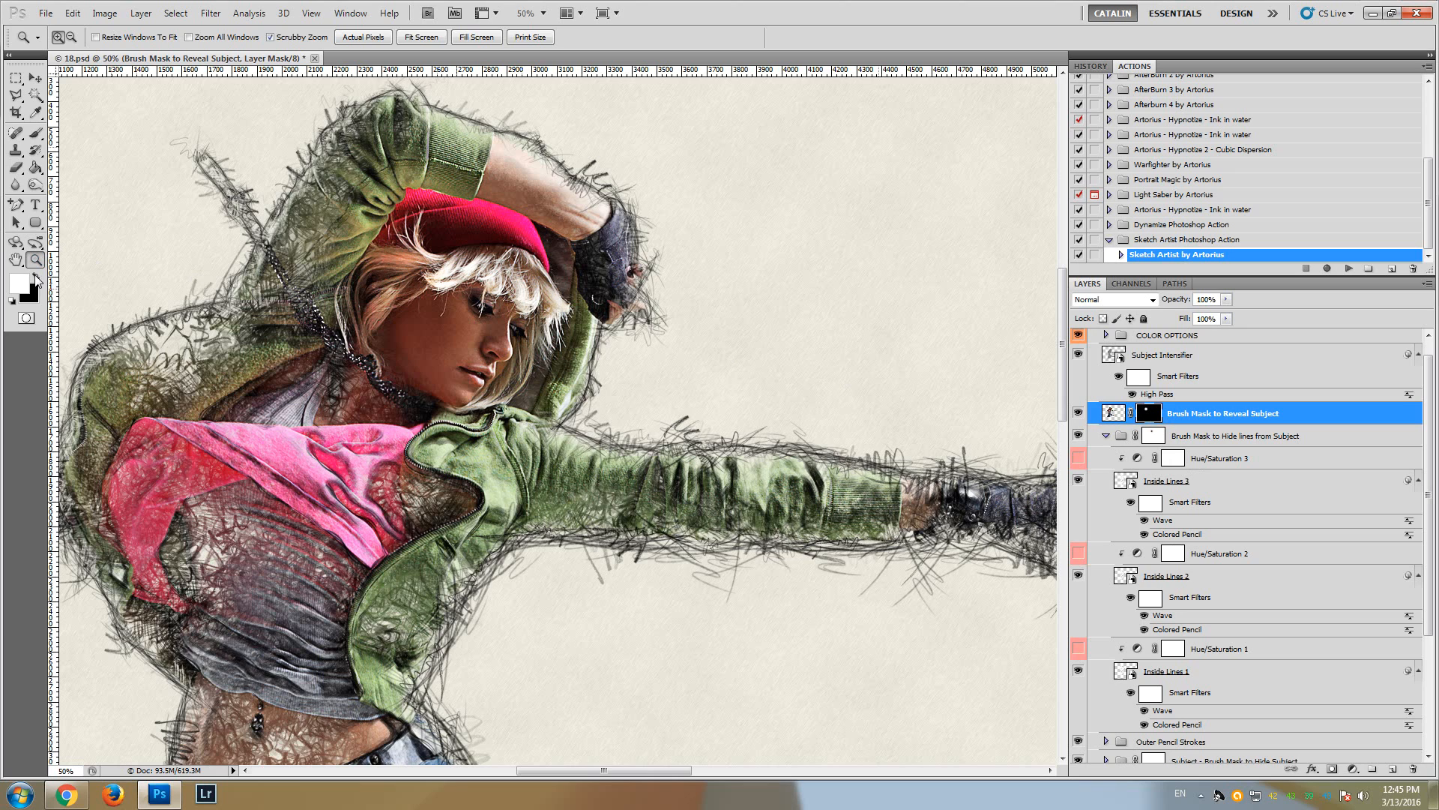
# Try painting black over the face and hat on the Reveal Subject mask to restore the sketch, and paint white to reveal them again
pyautogui.click(35, 133)
pyautogui.click(35, 276)
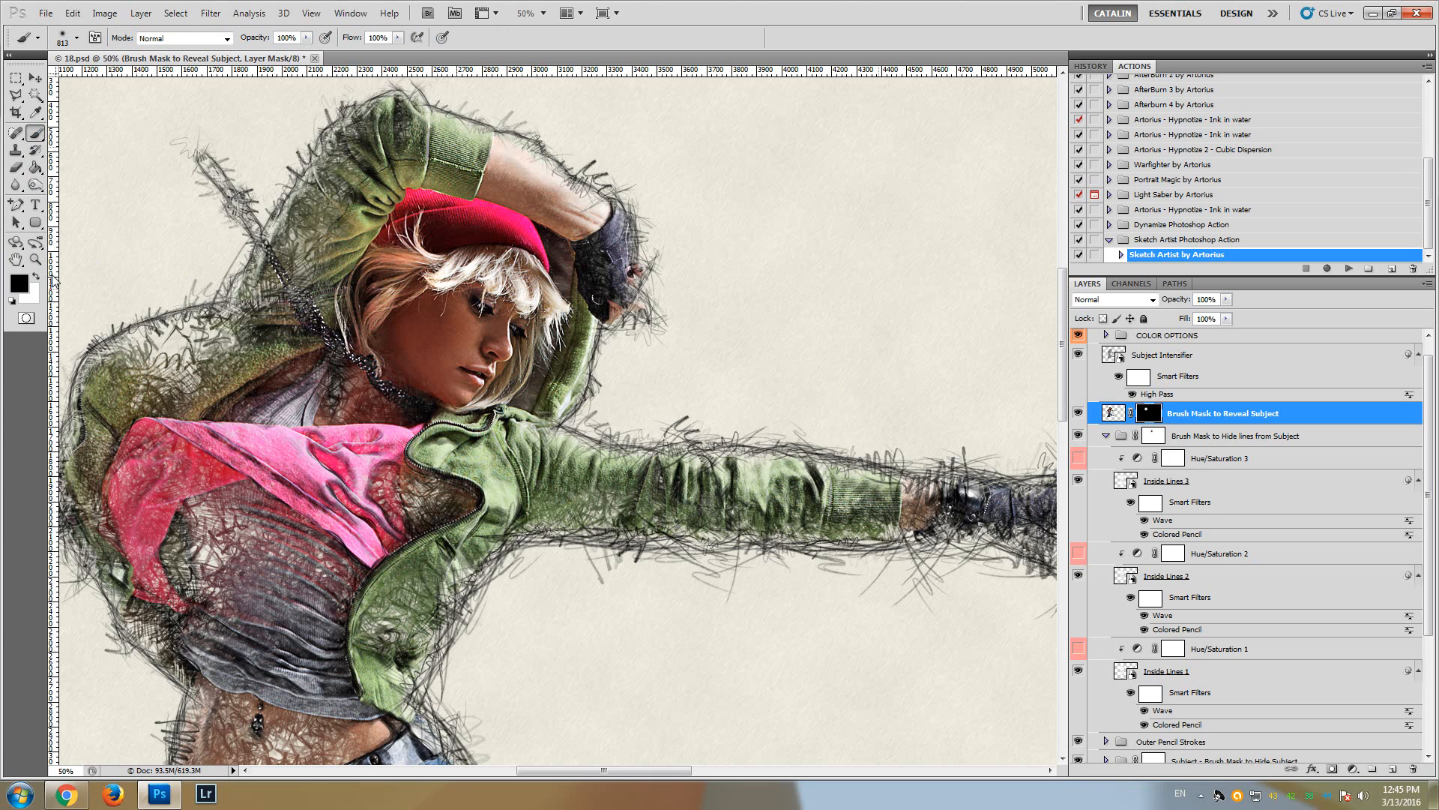
pyautogui.moveTo(386, 314)
pyautogui.mouseDown()
pyautogui.moveTo(465, 292)
pyautogui.moveTo(487, 315)
pyautogui.moveTo(450, 330)
pyautogui.moveTo(416, 229)
pyautogui.mouseUp()
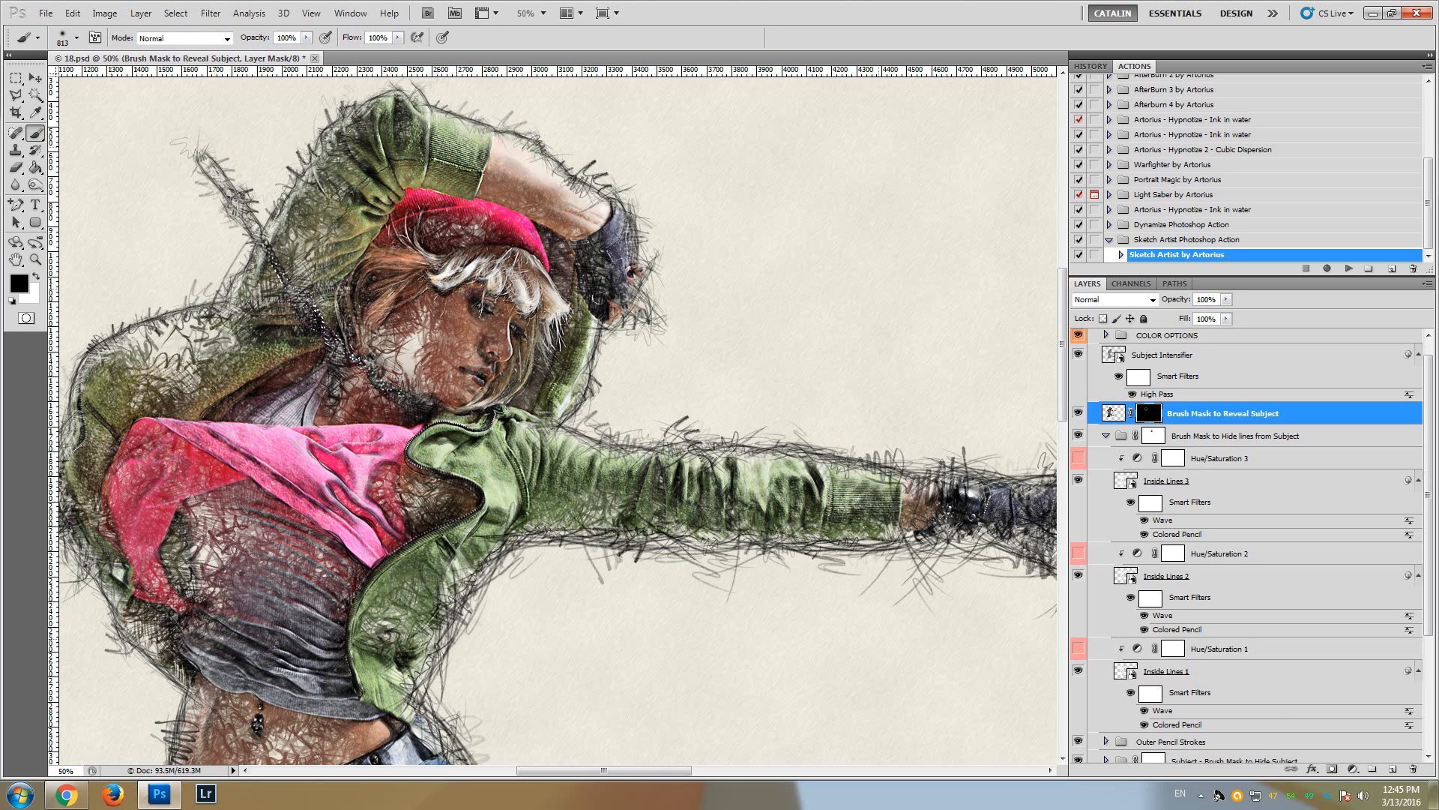
pyautogui.click(35, 276)
pyautogui.click(478, 308)
pyautogui.moveTo(476, 308)
pyautogui.mouseDown()
pyautogui.moveTo(426, 300)
pyautogui.moveTo(417, 281)
pyautogui.mouseUp()
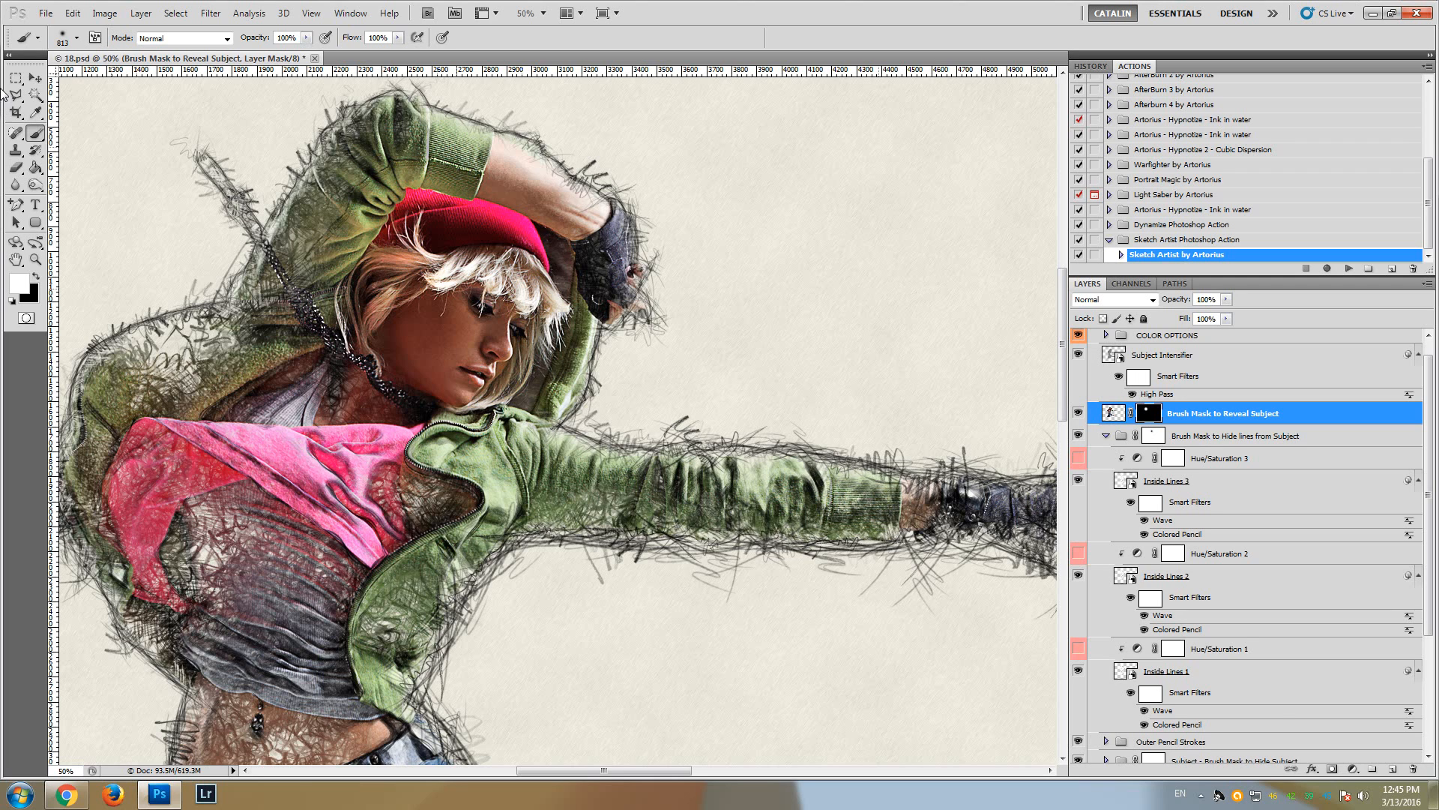
# Try a radius of 38.3 pixels for the High Pass smart filter on the Subject Intensifier layer
pyautogui.click(34, 78)
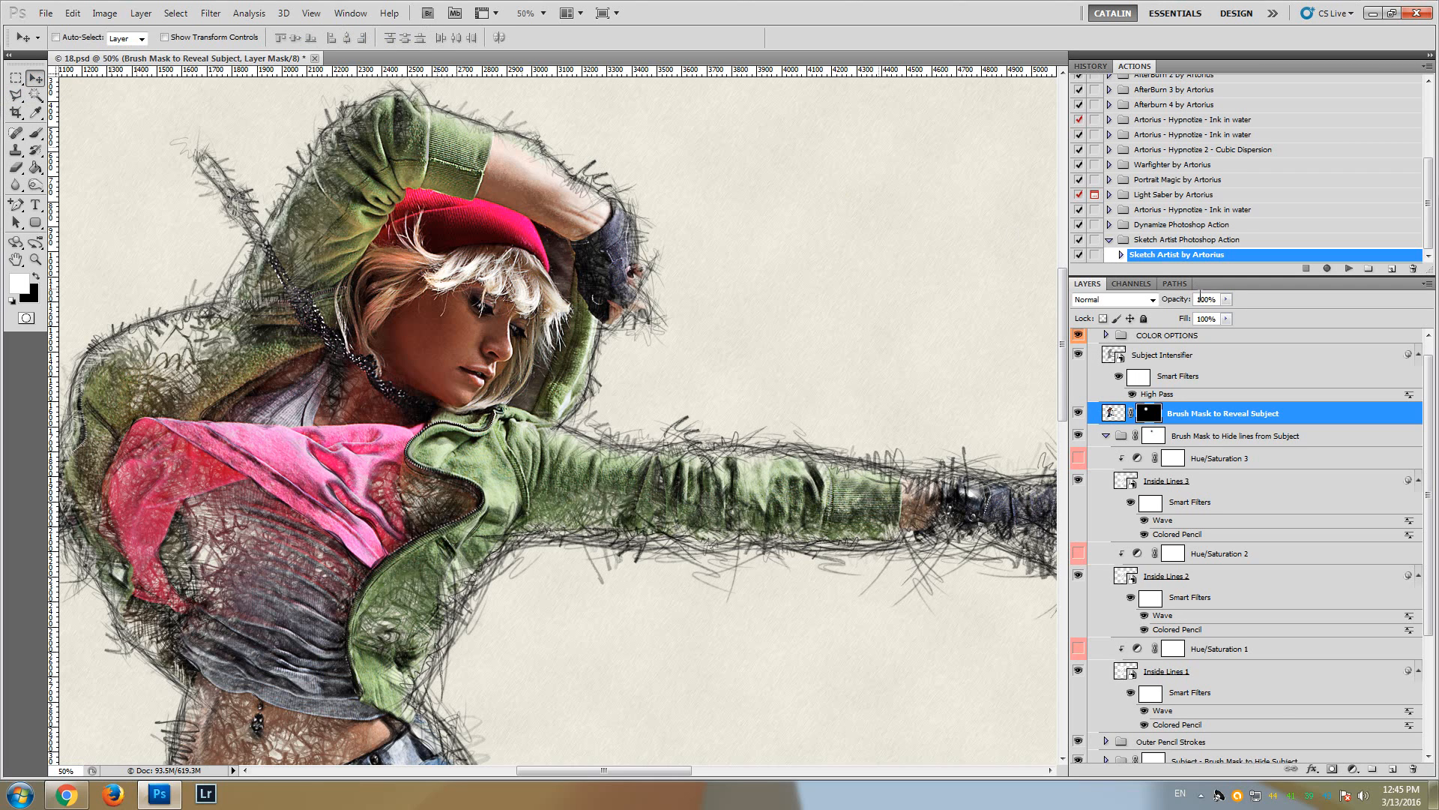
pyautogui.click(1165, 360)
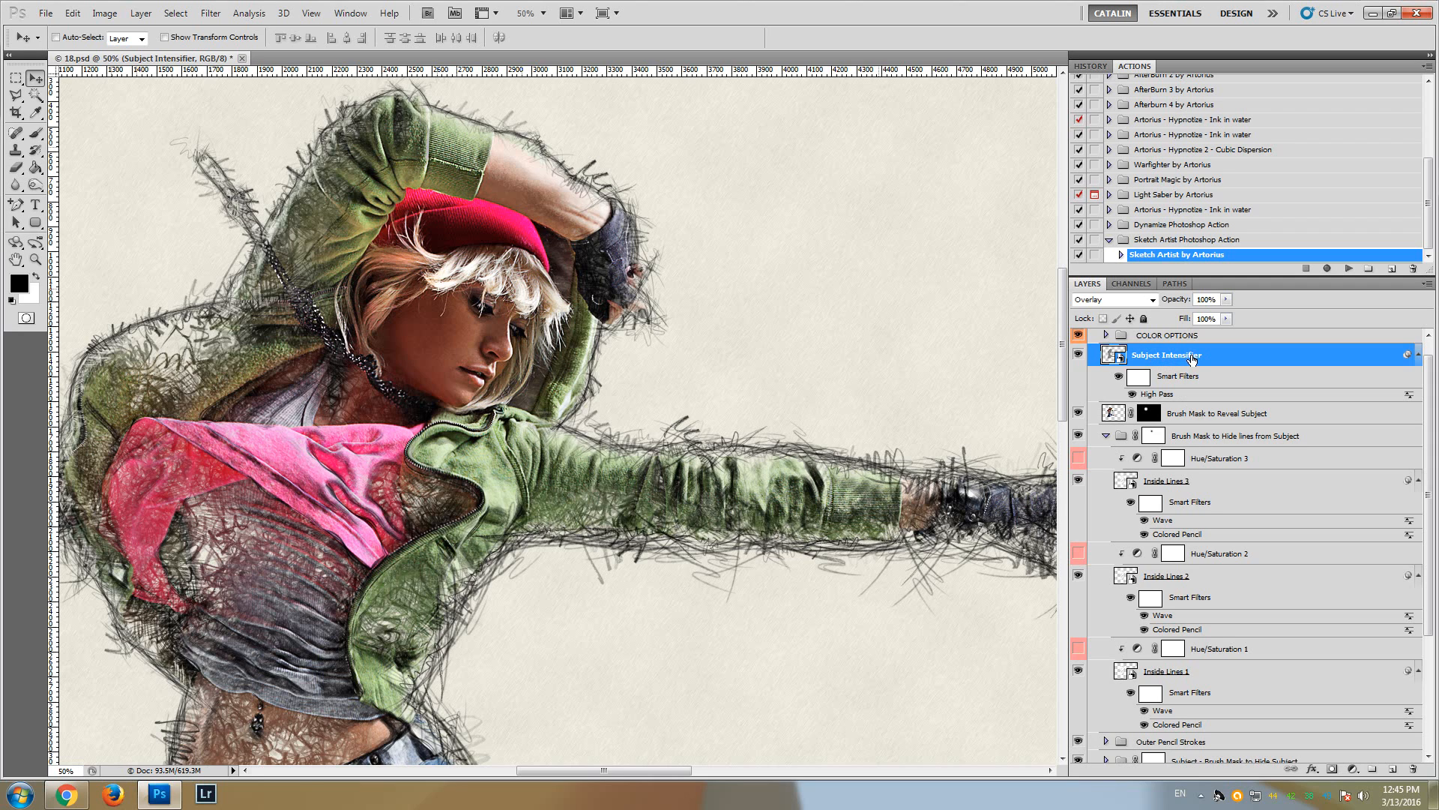
pyautogui.doubleClick(1158, 394)
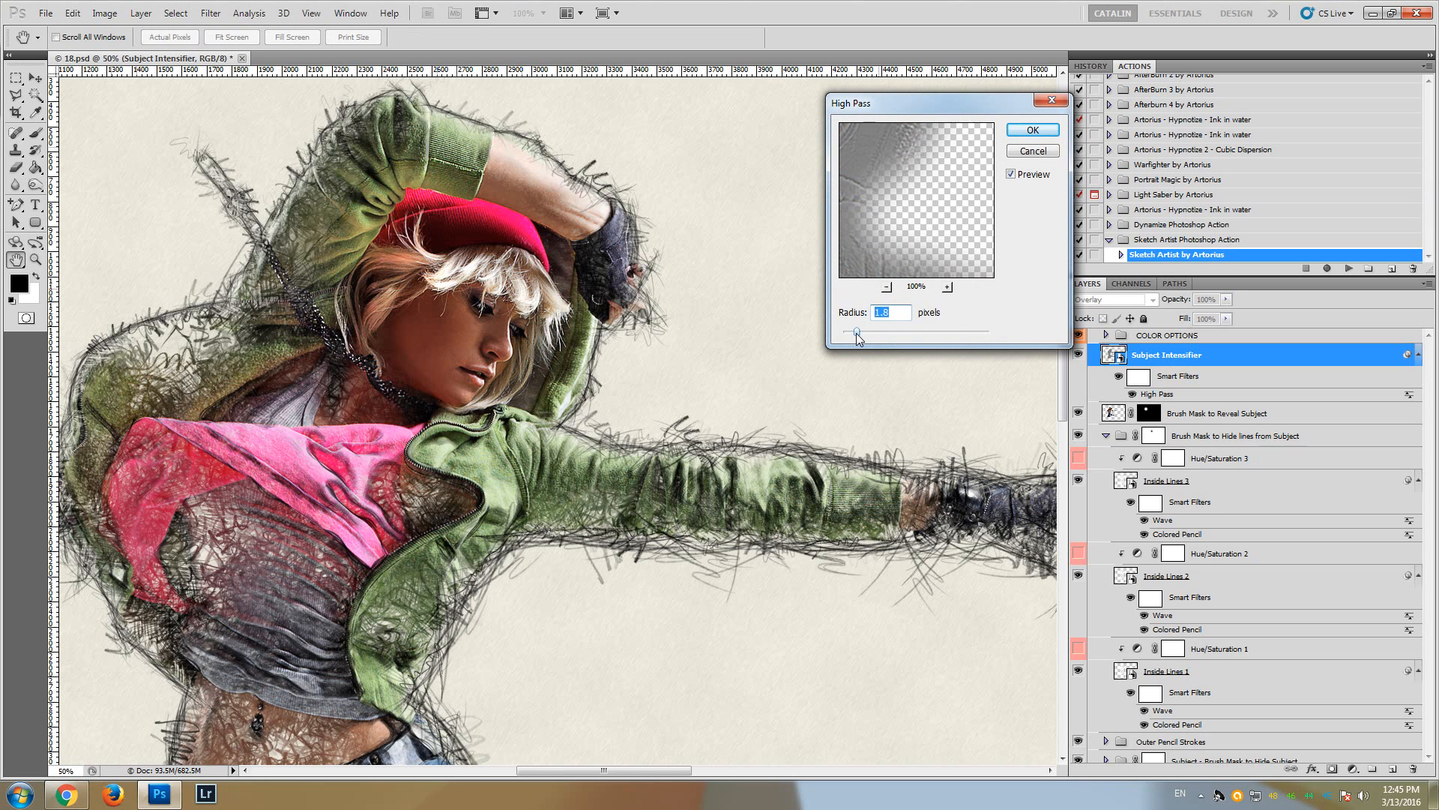
pyautogui.moveTo(857, 333); pyautogui.dragTo(926, 335)
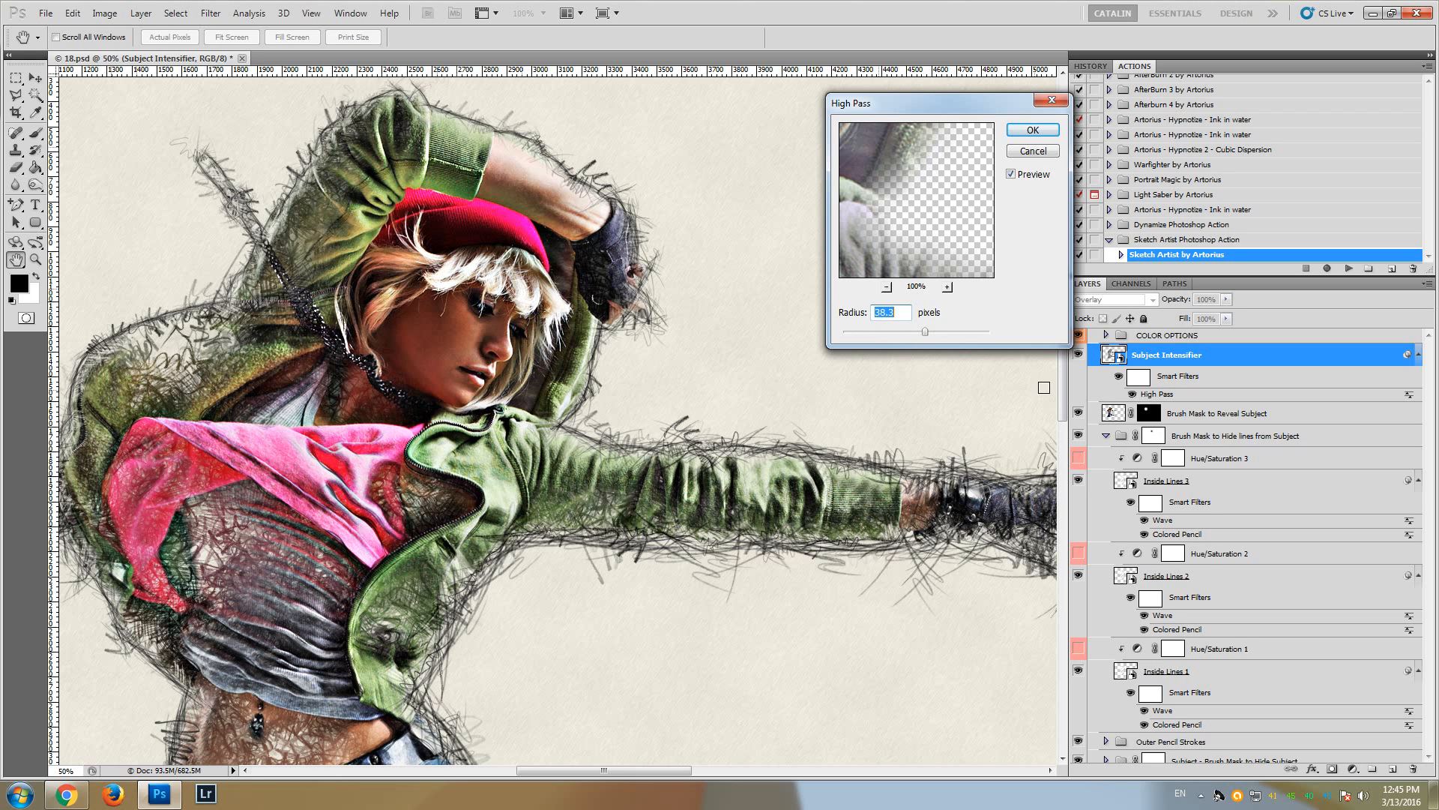
pyautogui.moveTo(1066, 386)
pyautogui.mouseDown()
pyautogui.moveTo(1061, 494)
pyautogui.moveTo(1047, 376)
pyautogui.mouseUp()
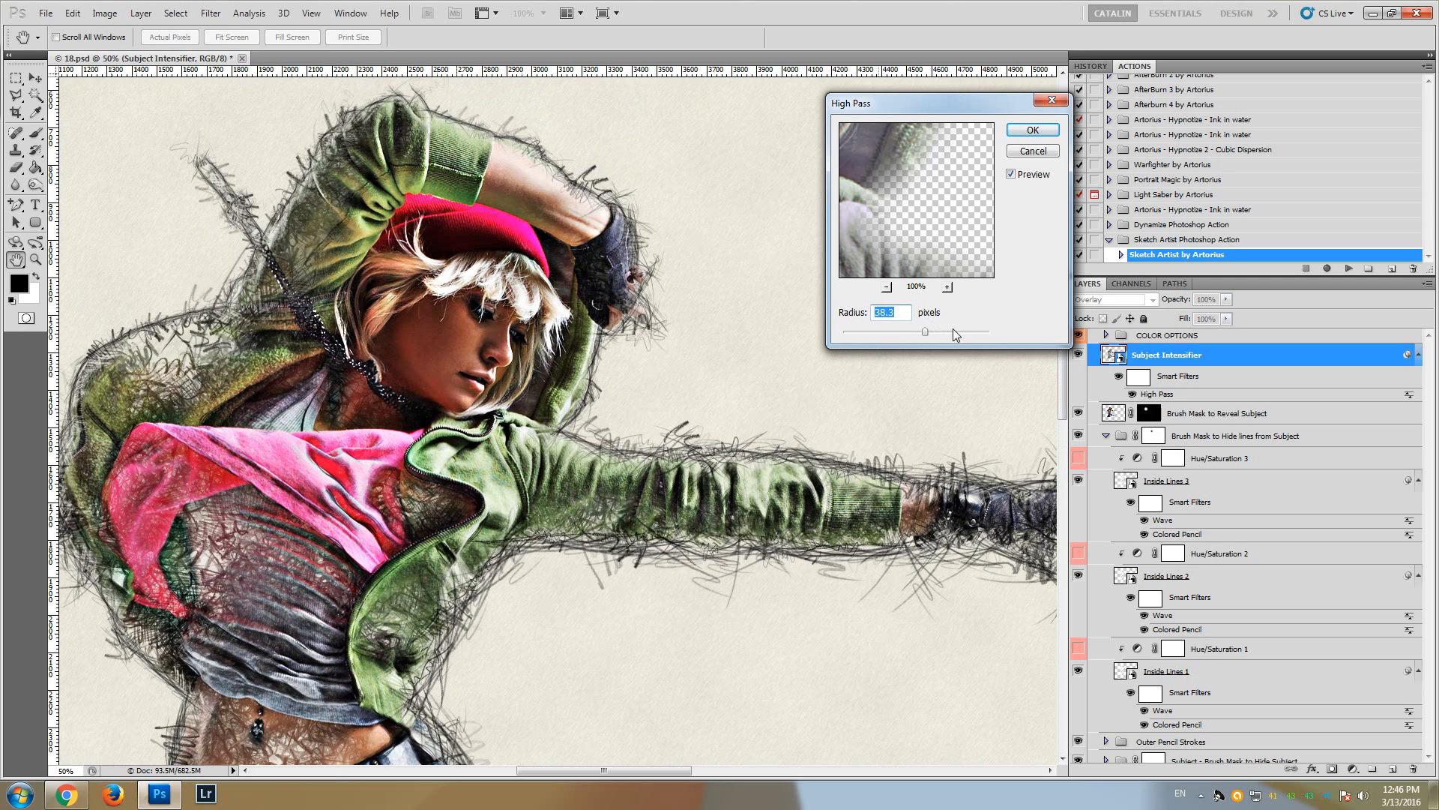
pyautogui.click(1029, 130)
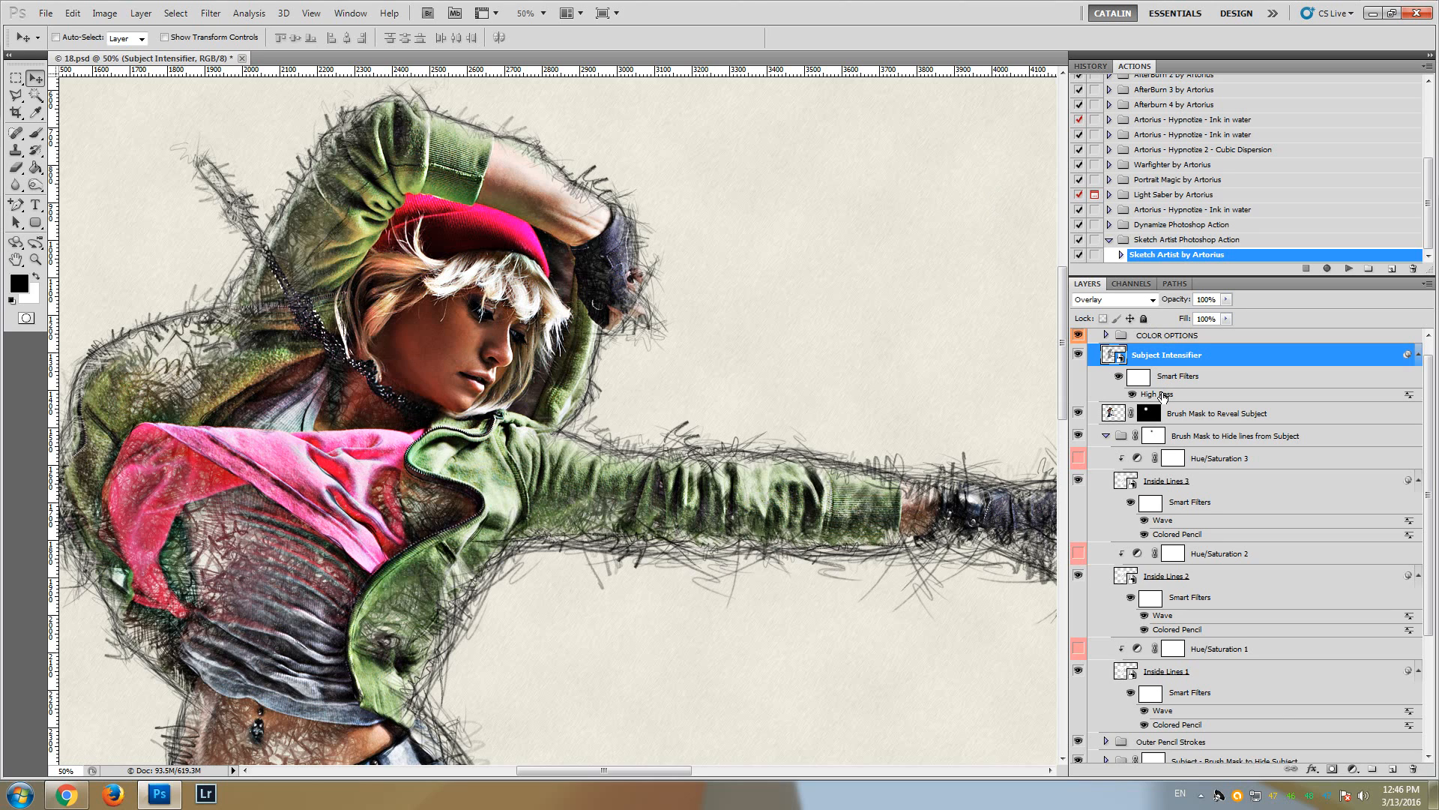
# Test a 56.1 pixel radius for the Subject Intensifier's High Pass filter, and set it to 2.7 pixels
pyautogui.doubleClick(1163, 394)
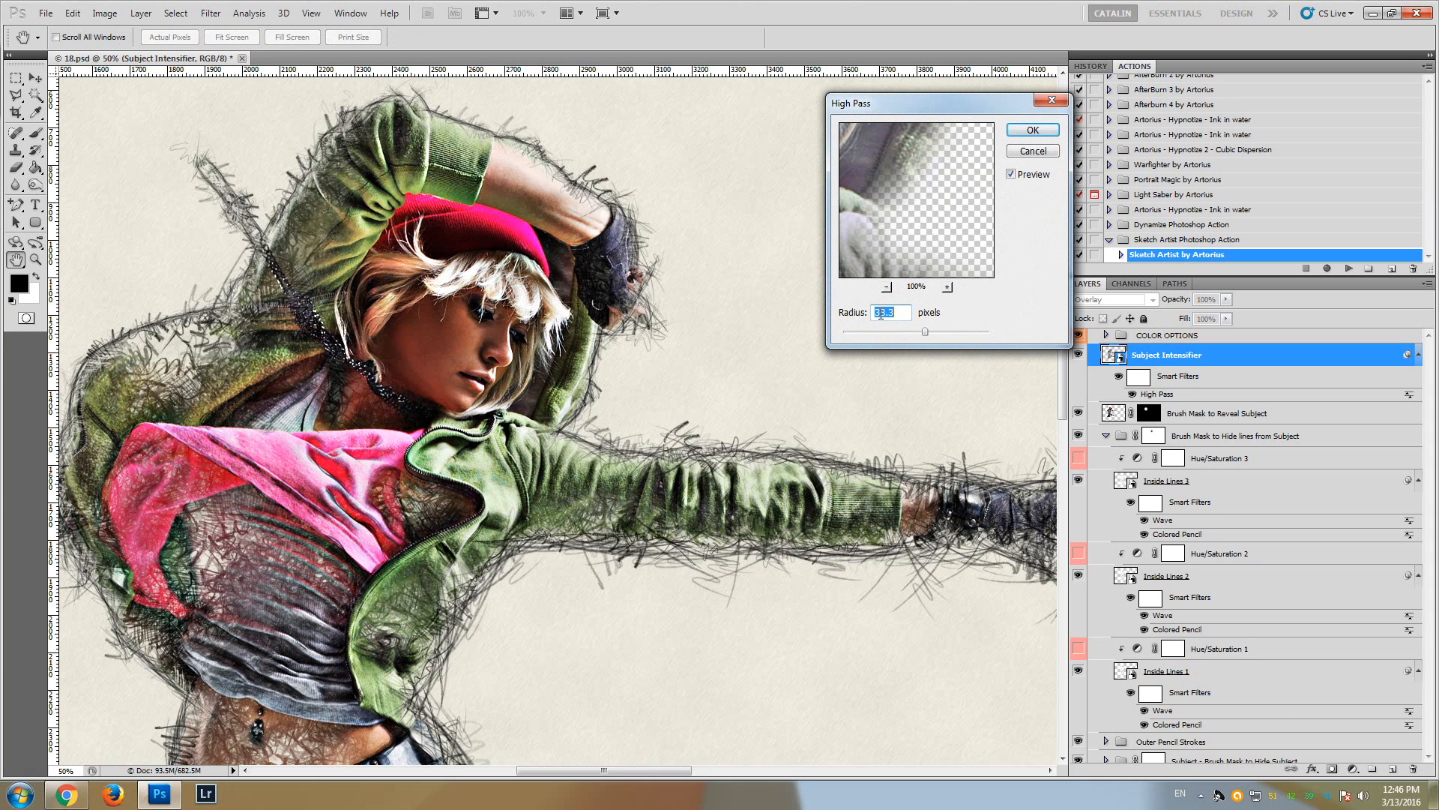
pyautogui.moveTo(924, 331); pyautogui.dragTo(939, 330)
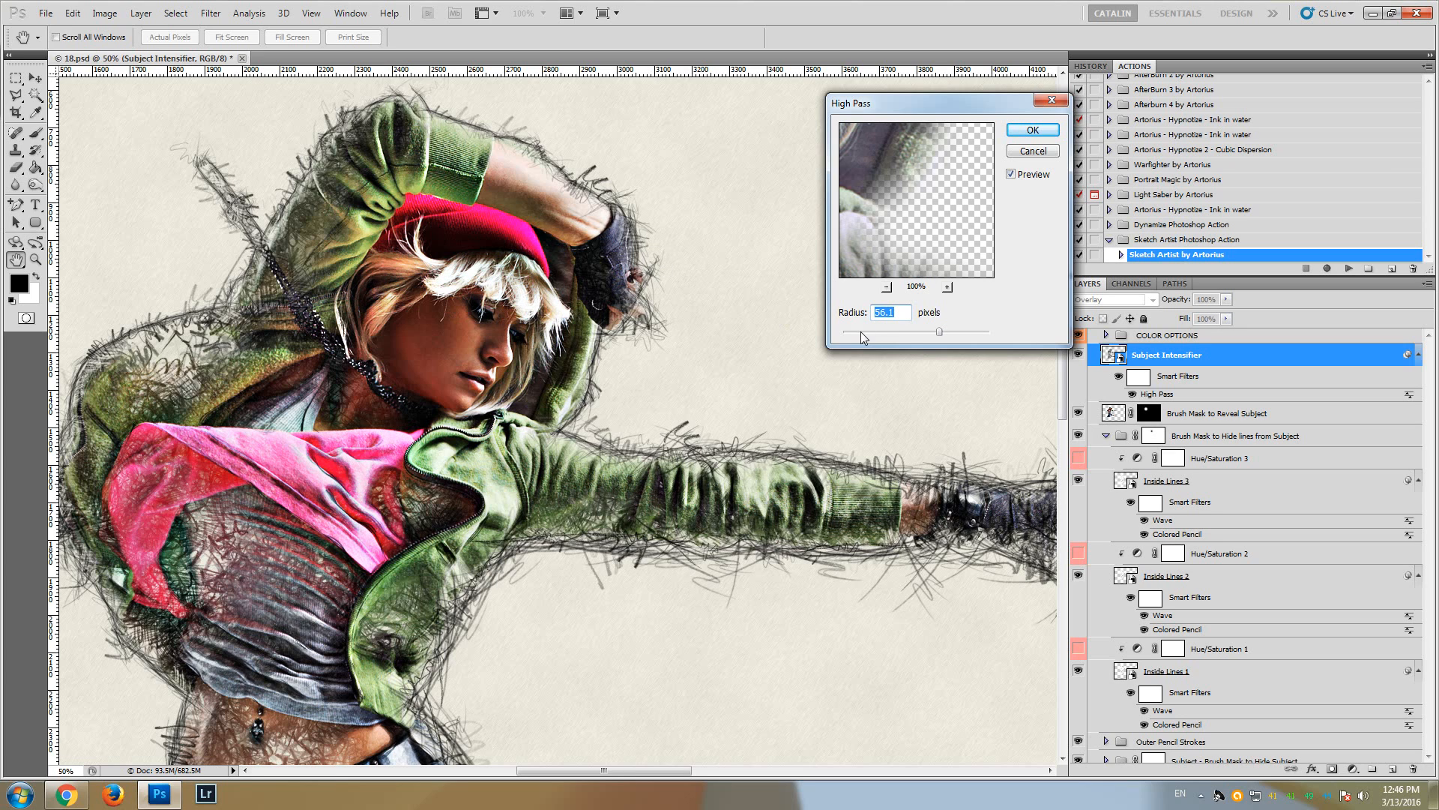
pyautogui.moveTo(871, 331); pyautogui.dragTo(865, 331)
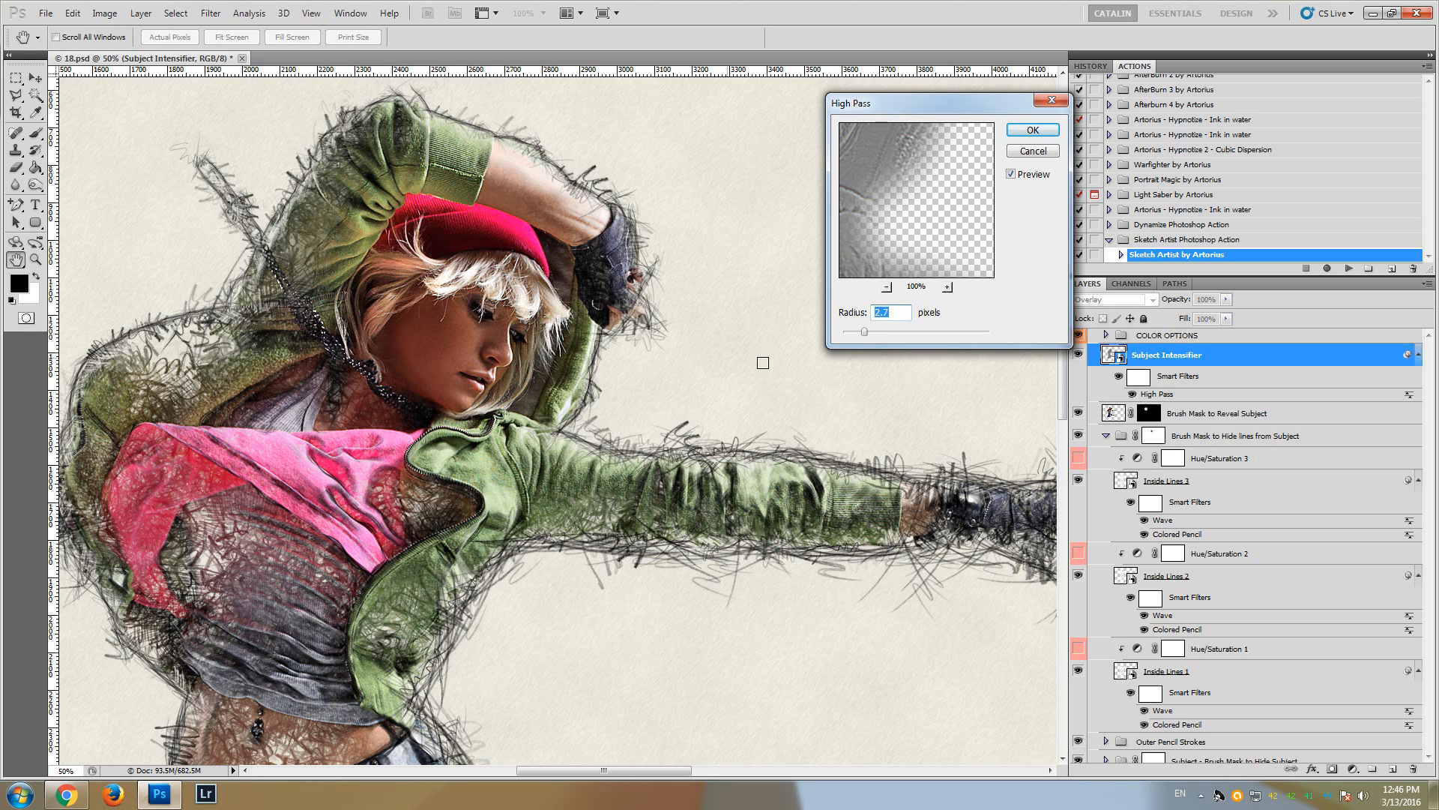
pyautogui.click(1018, 133)
# Compare the dancer's detail with the Subject Intensifier layer hidden and shown
pyautogui.click(1079, 356)
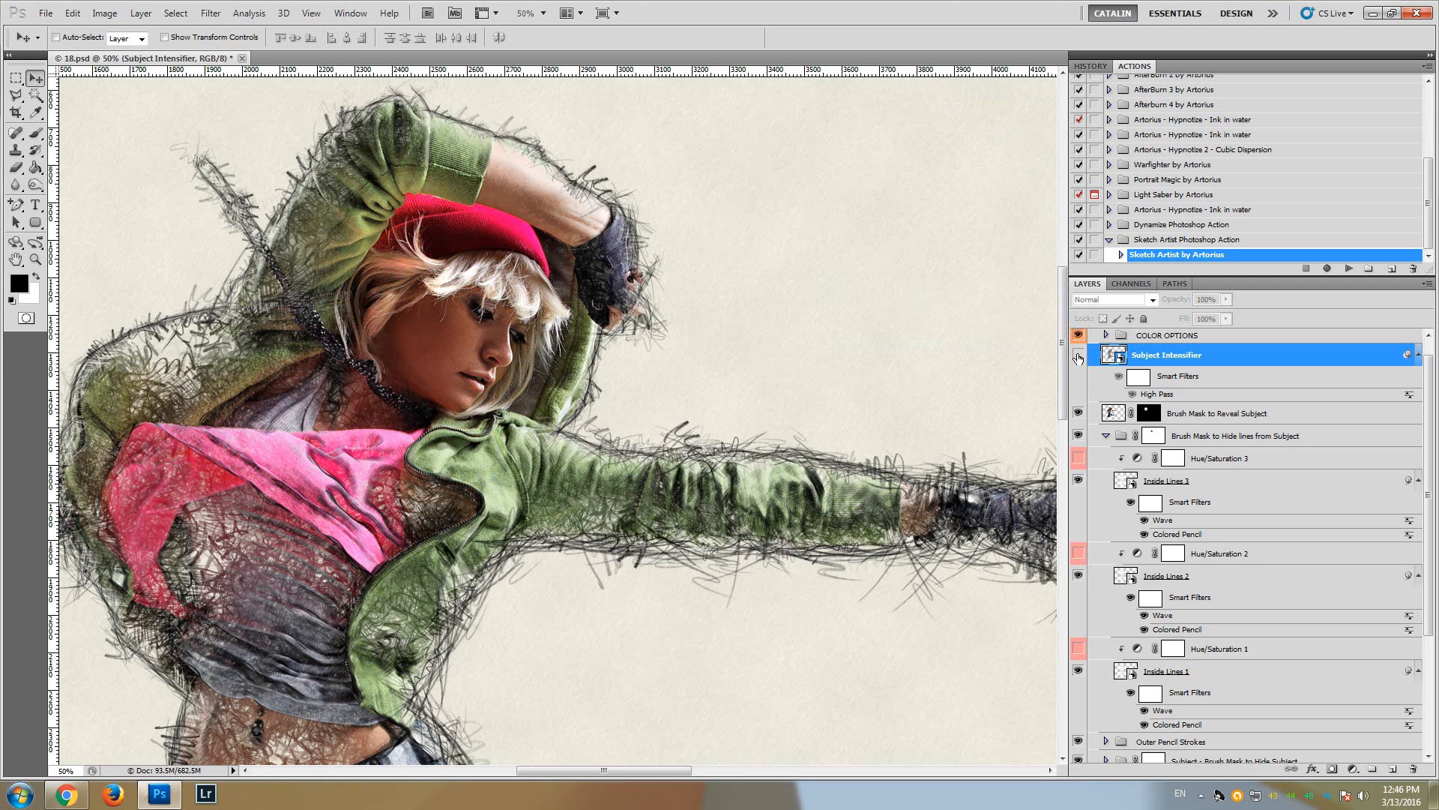
pyautogui.click(1078, 357)
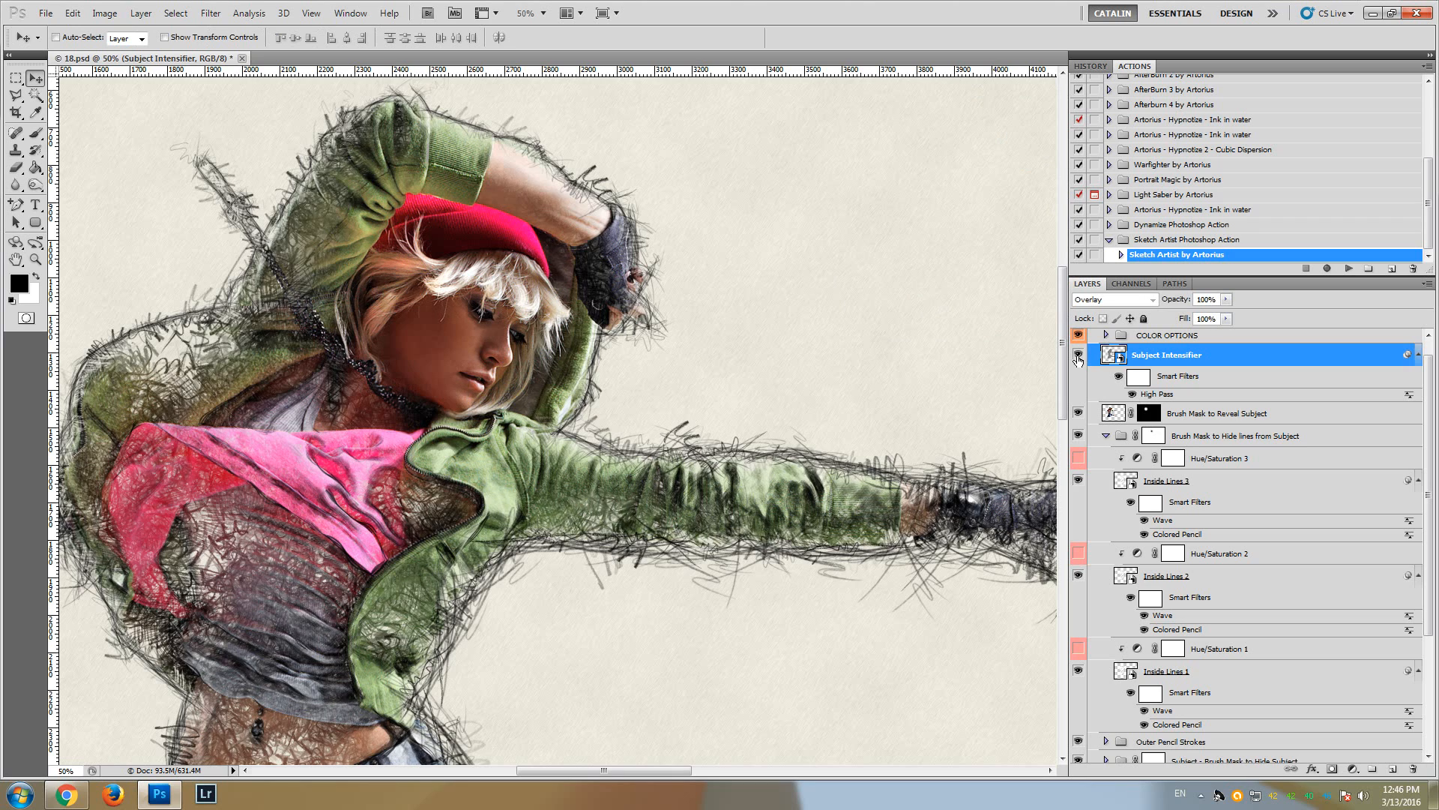
pyautogui.click(1078, 356)
pyautogui.click(1078, 357)
pyautogui.click(1078, 357)
pyautogui.click(1078, 356)
pyautogui.moveTo(1065, 336)
pyautogui.mouseDown()
pyautogui.moveTo(1064, 307)
pyautogui.moveTo(1066, 347)
pyautogui.mouseUp()
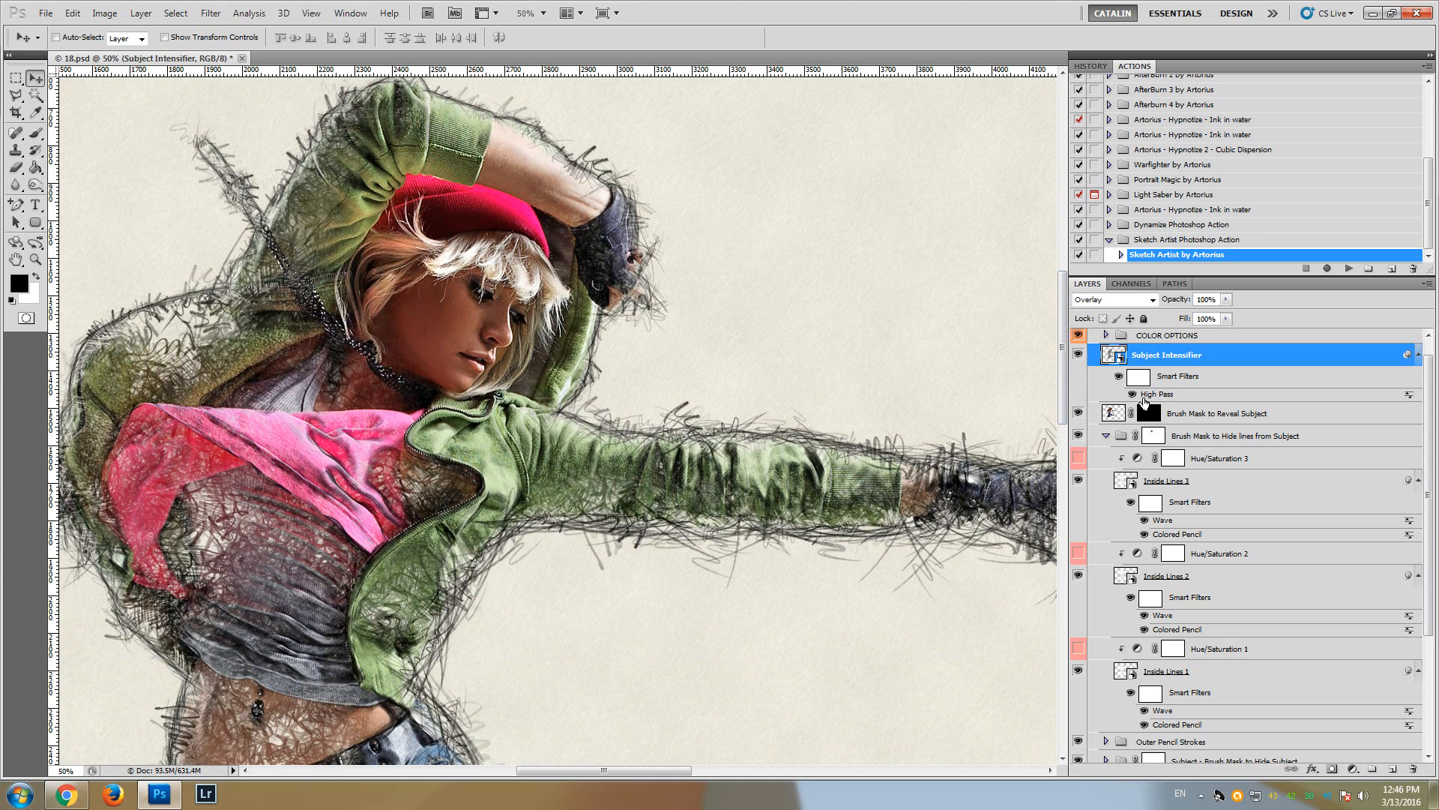
# Expand the COLOR OPTIONS group and look through its Brightness/Contrast, Color Tint and General Saturation adjustment layers
pyautogui.scroll(1, 1222, 442)
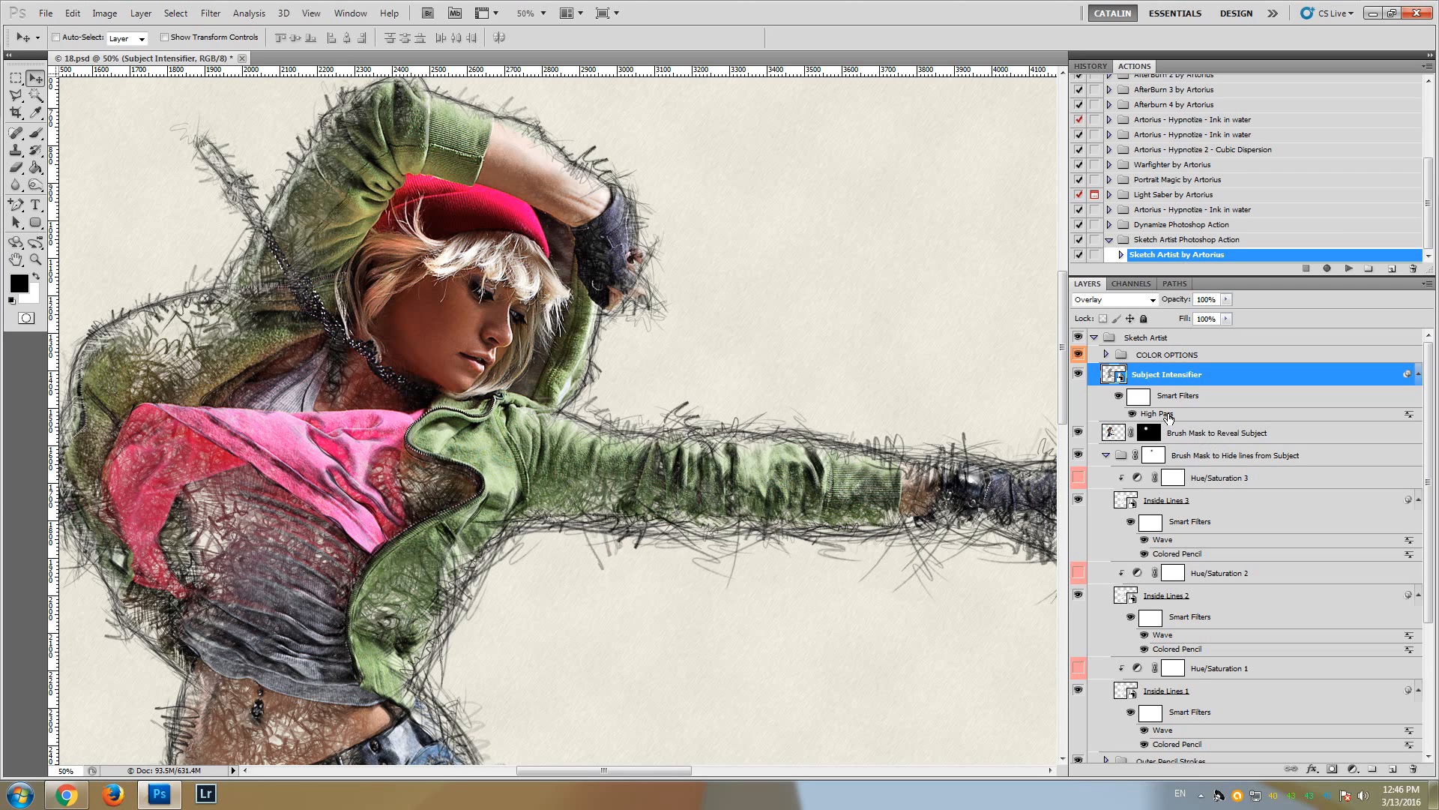
pyautogui.click(1179, 357)
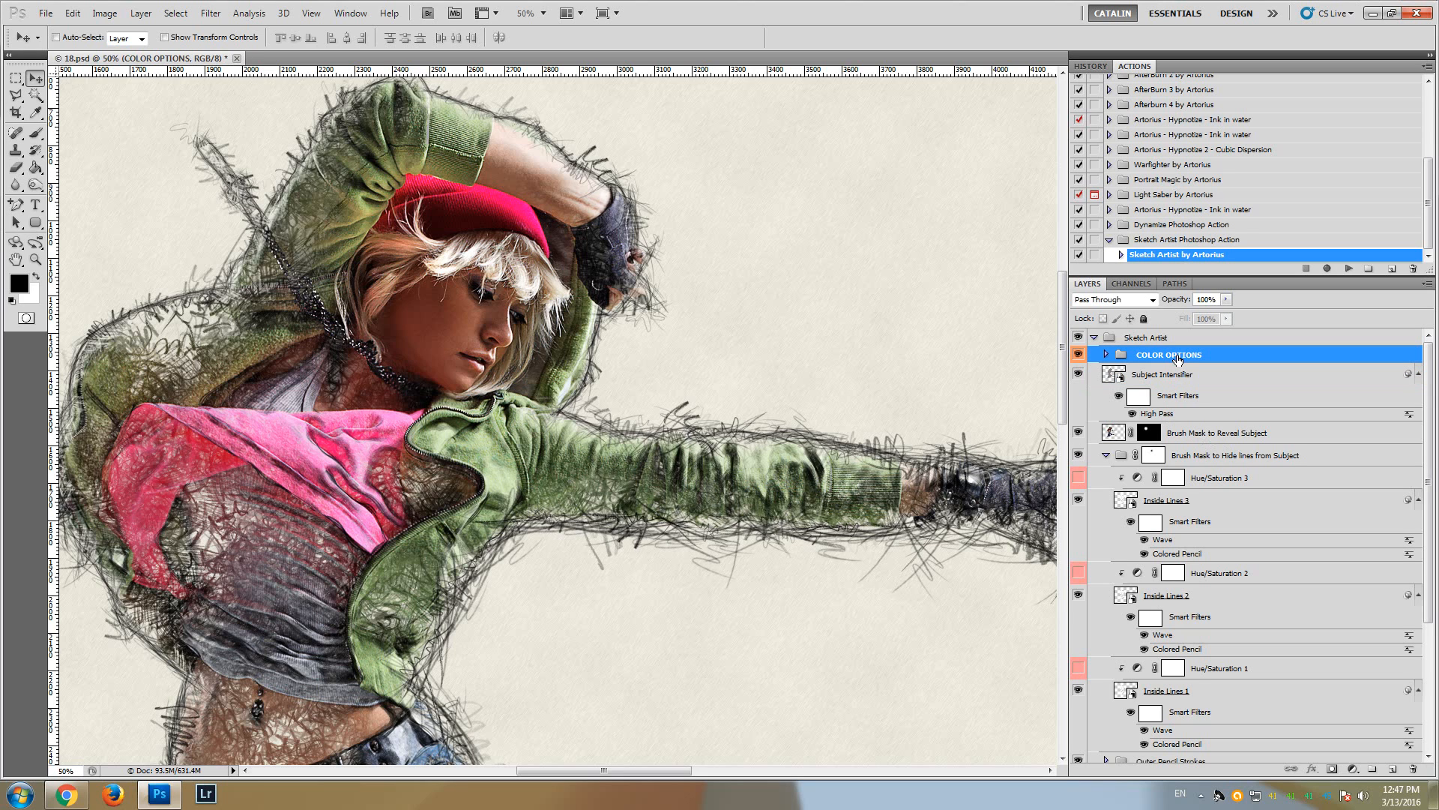
pyautogui.click(1105, 354)
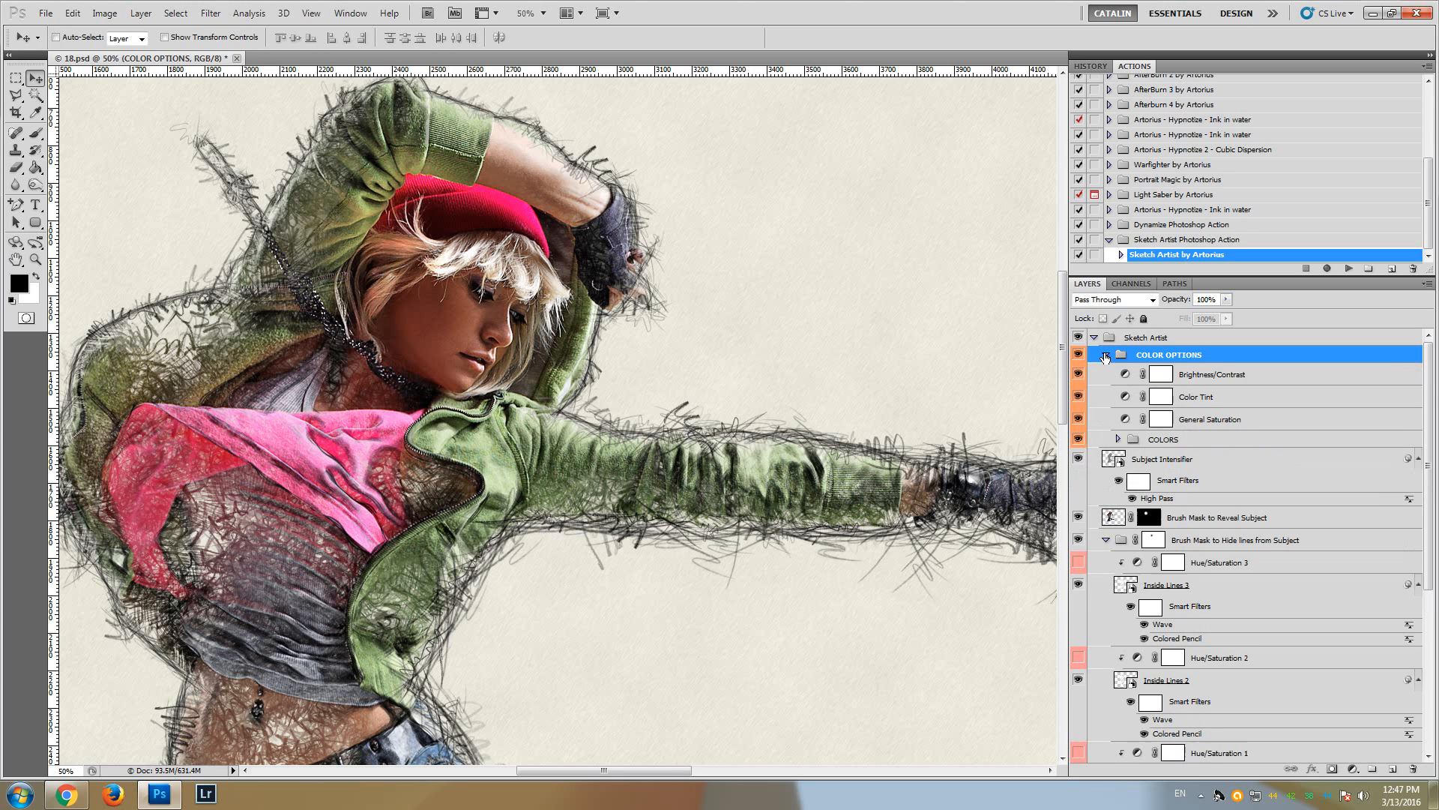
pyautogui.click(1193, 374)
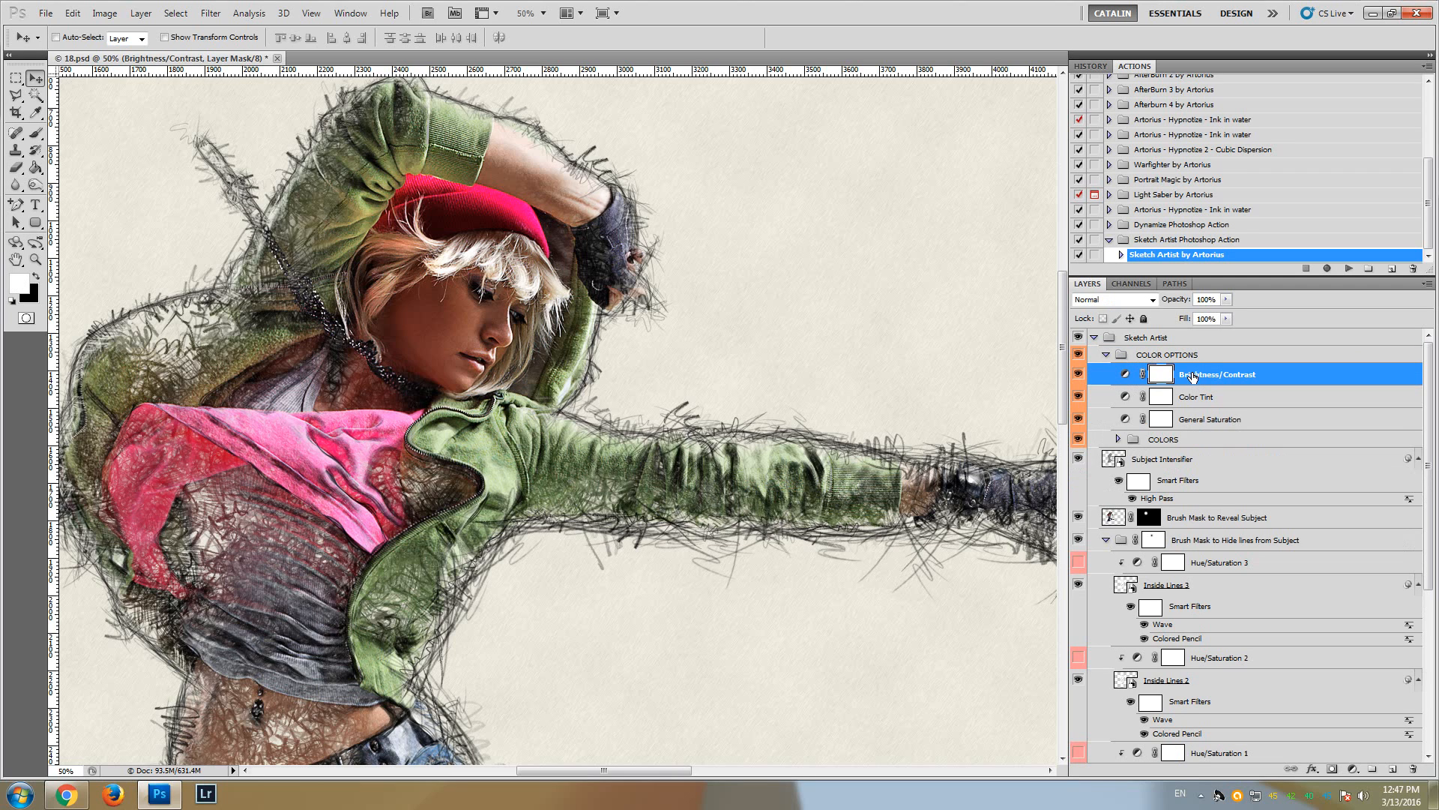
pyautogui.click(1192, 421)
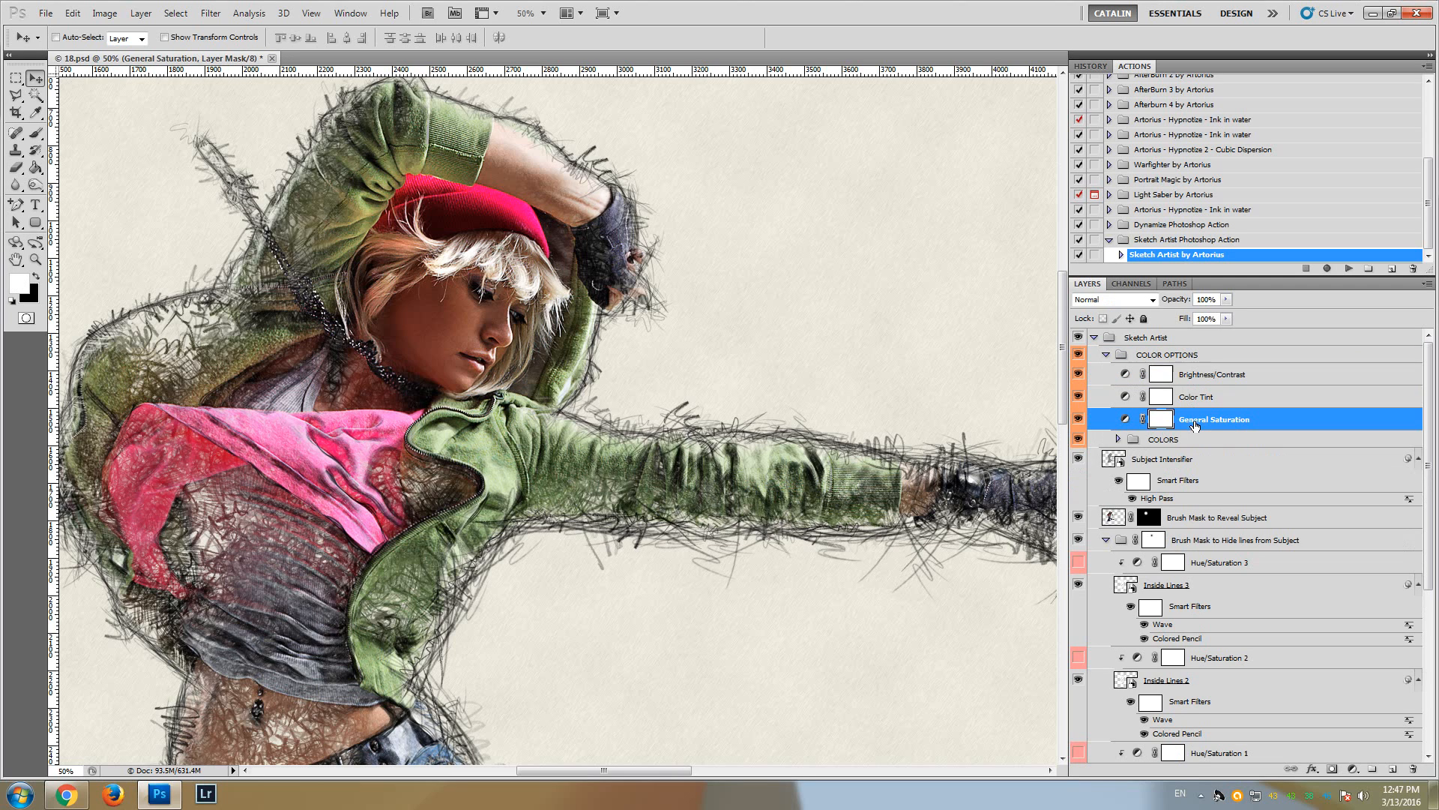
pyautogui.click(1183, 399)
pyautogui.click(1186, 379)
pyautogui.click(1197, 395)
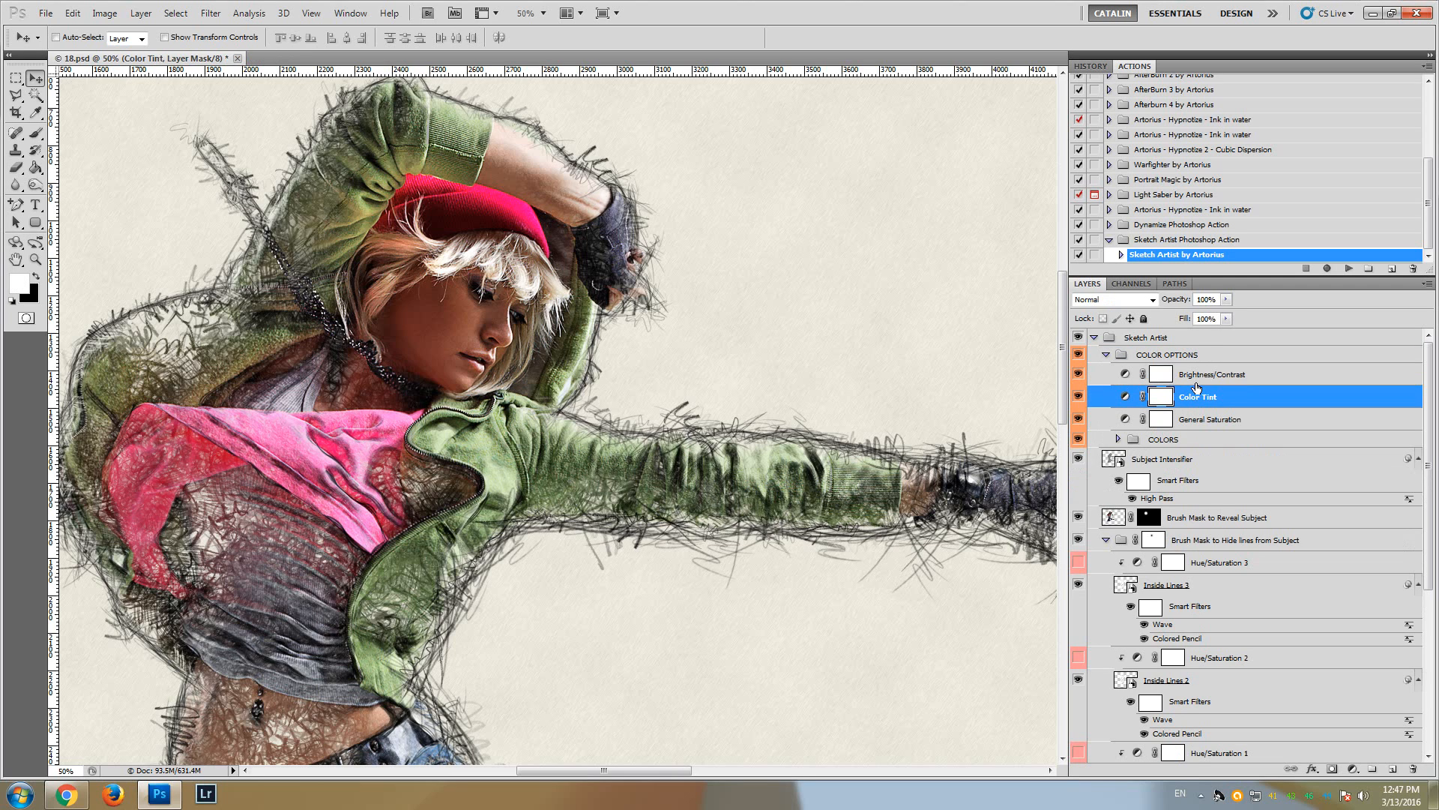
# Set the Brightness/Contrast layer to a brightness of -22 and a contrast of 45, and hide the layer
pyautogui.doubleClick(1126, 375)
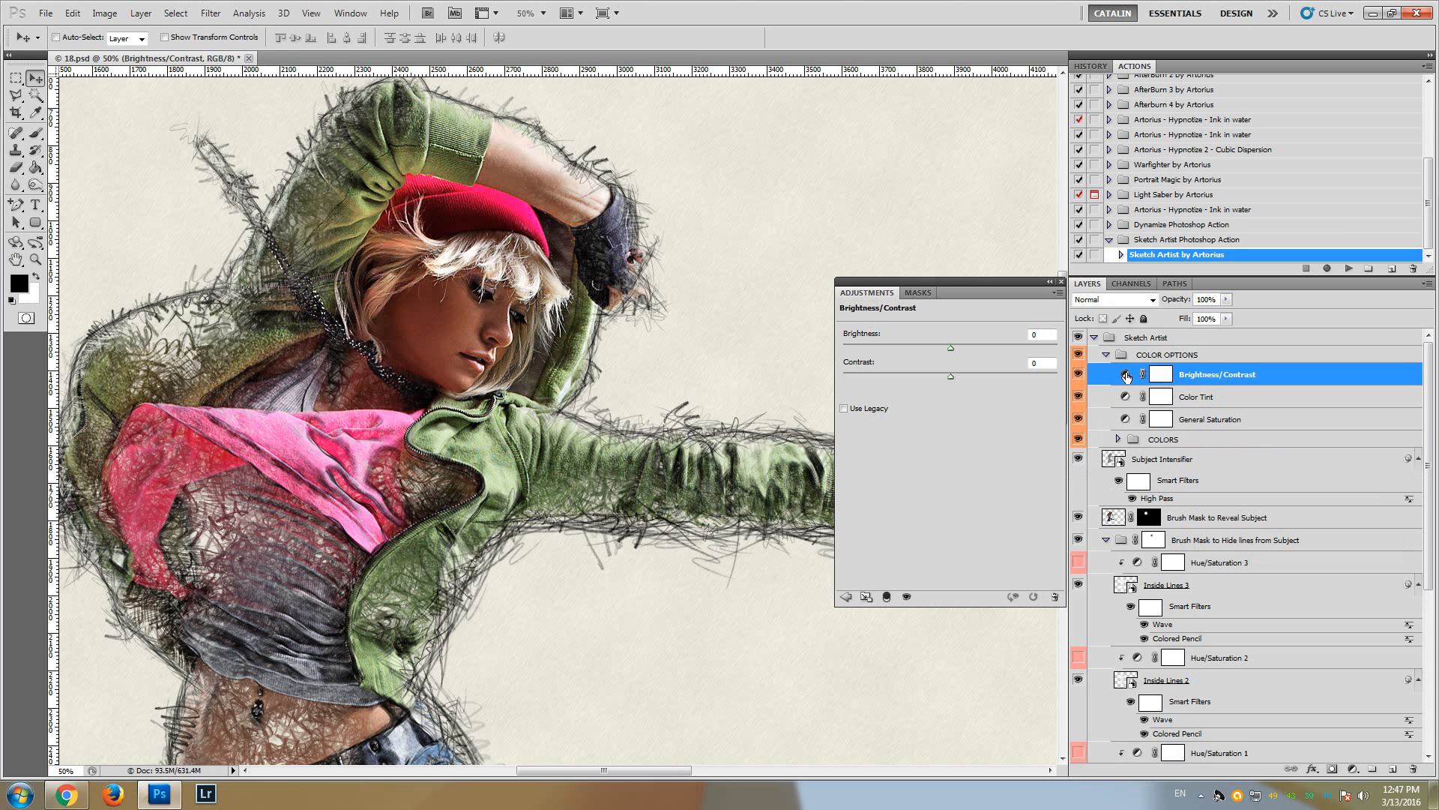
pyautogui.moveTo(992, 350); pyautogui.dragTo(934, 349)
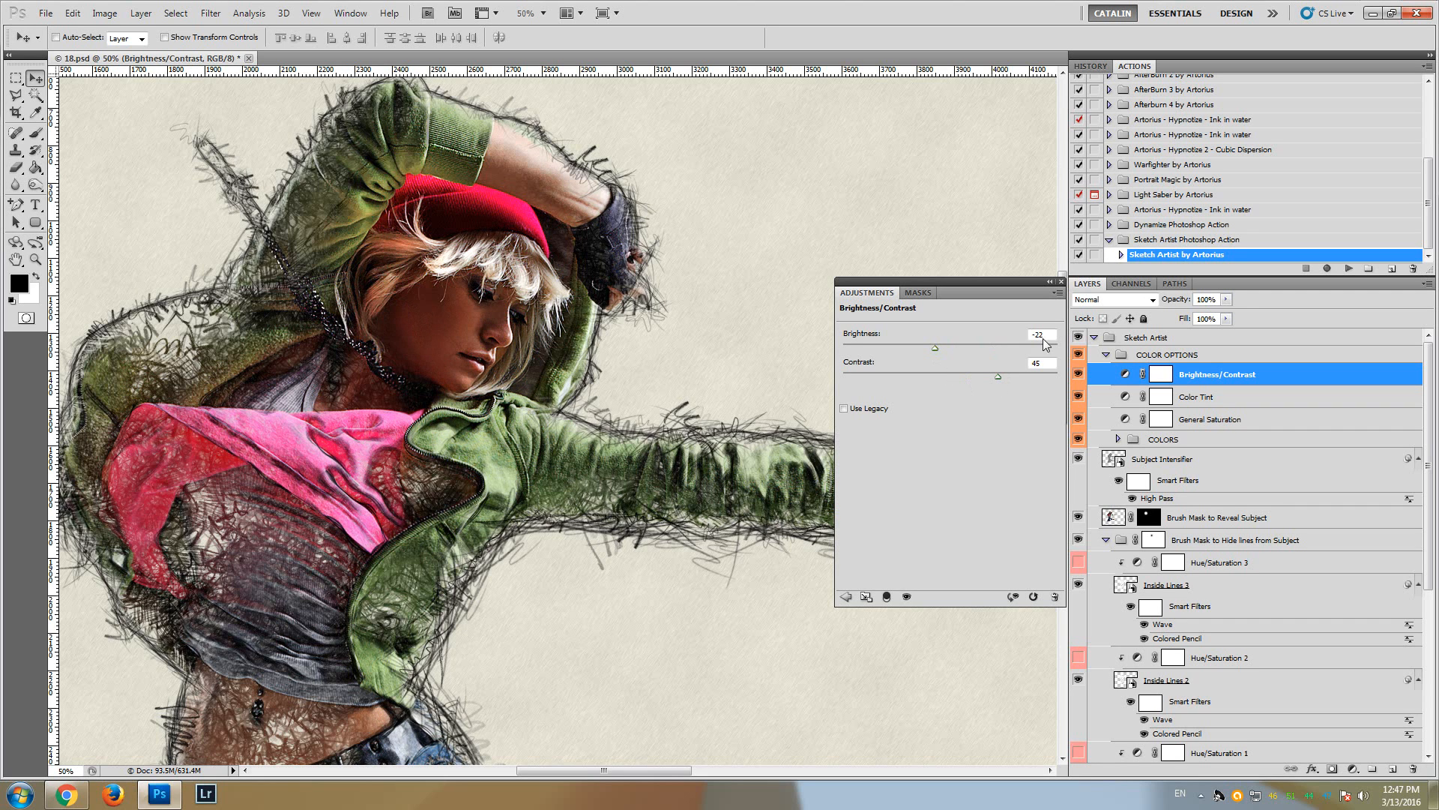
pyautogui.click(1061, 282)
pyautogui.click(1078, 373)
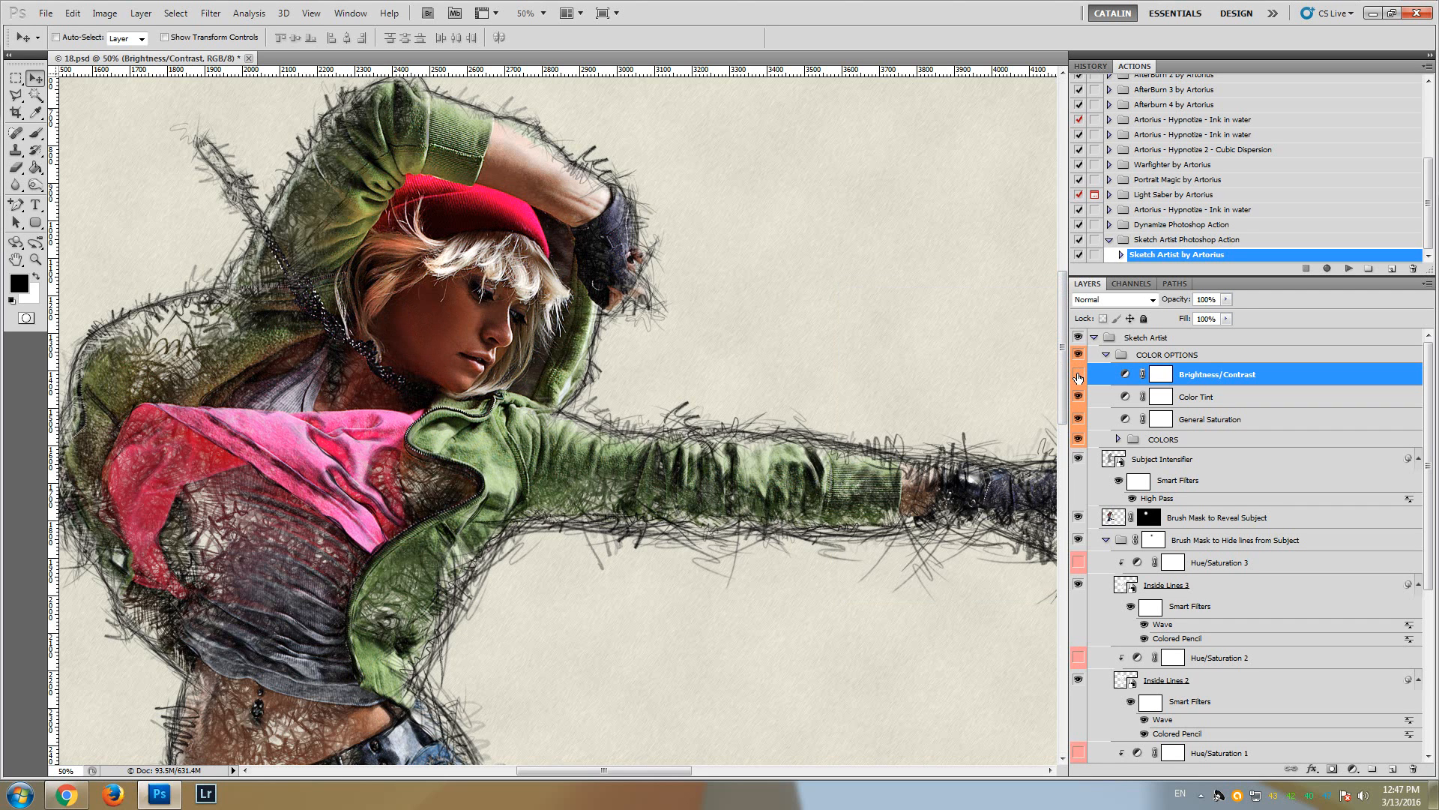
# Raise the Color Tint photo filter's density to 37%
pyautogui.doubleClick(1126, 398)
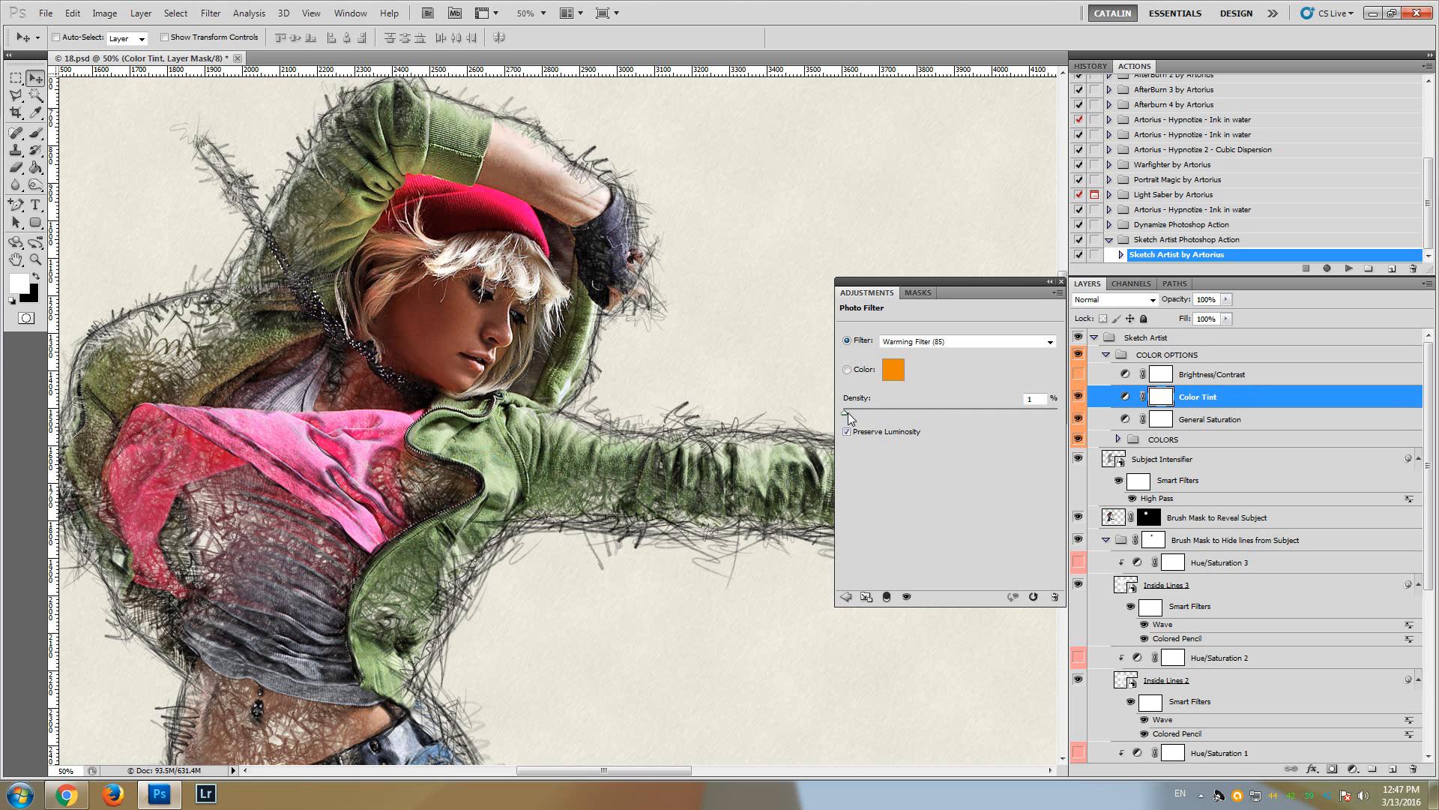
pyautogui.moveTo(845, 415); pyautogui.dragTo(921, 410)
# Cycle the Color Tint photo filter through its presets, including Cooling Filter (82) and Red, and hide the layer
pyautogui.click(939, 341)
pyautogui.click(938, 340)
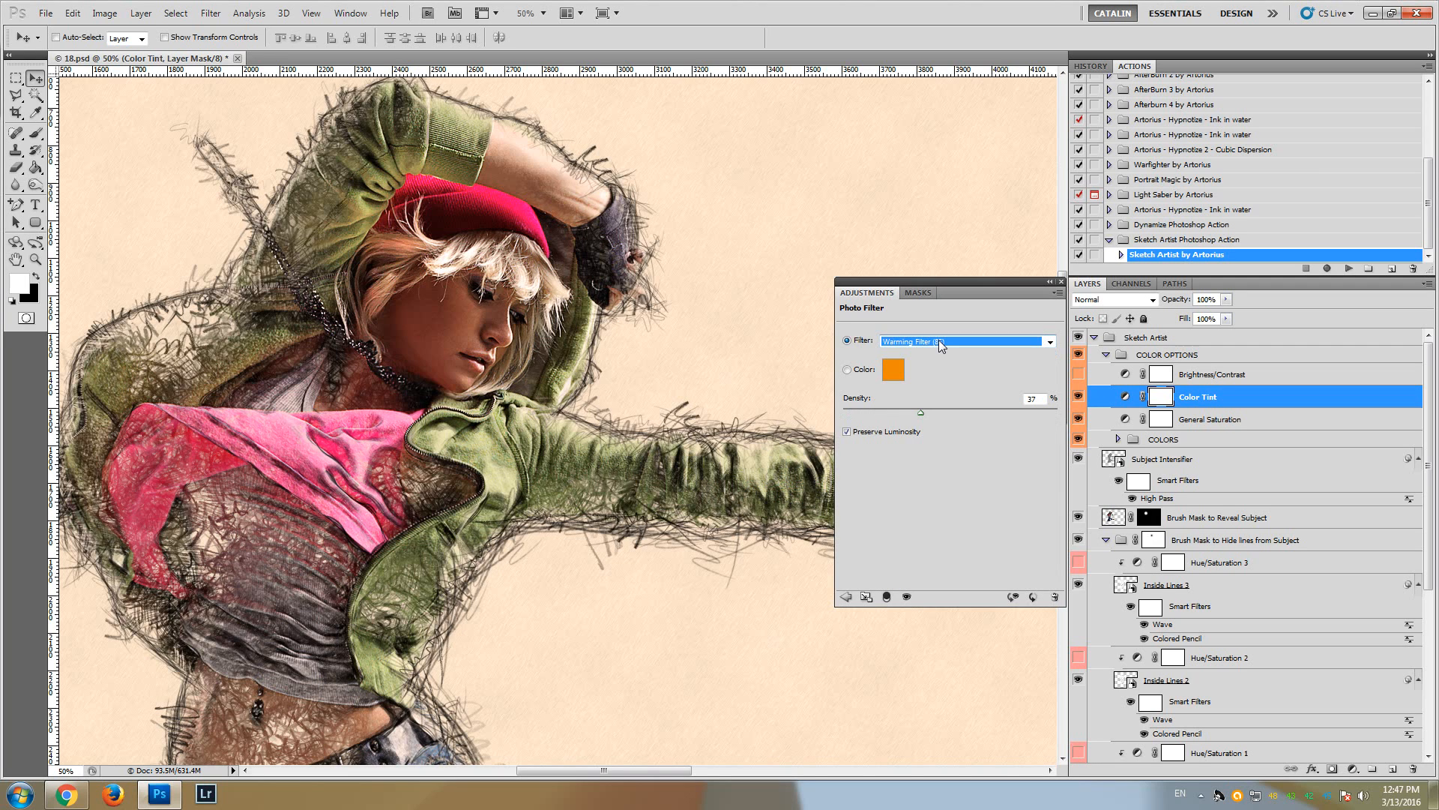
pyautogui.press('Down')
pyautogui.press('Down')
pyautogui.press('Down')
pyautogui.press('Down')
pyautogui.press('Down')
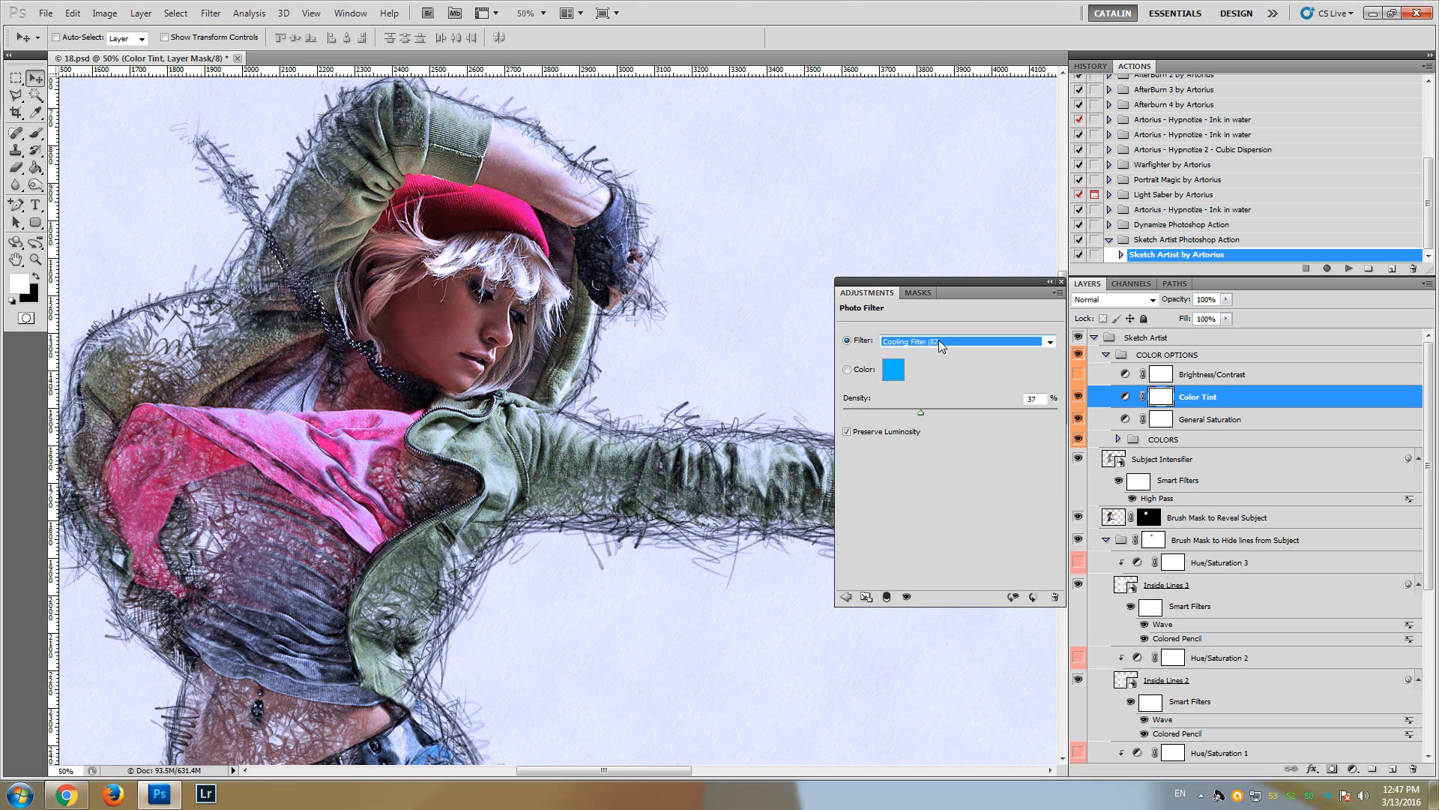
pyautogui.press('Down')
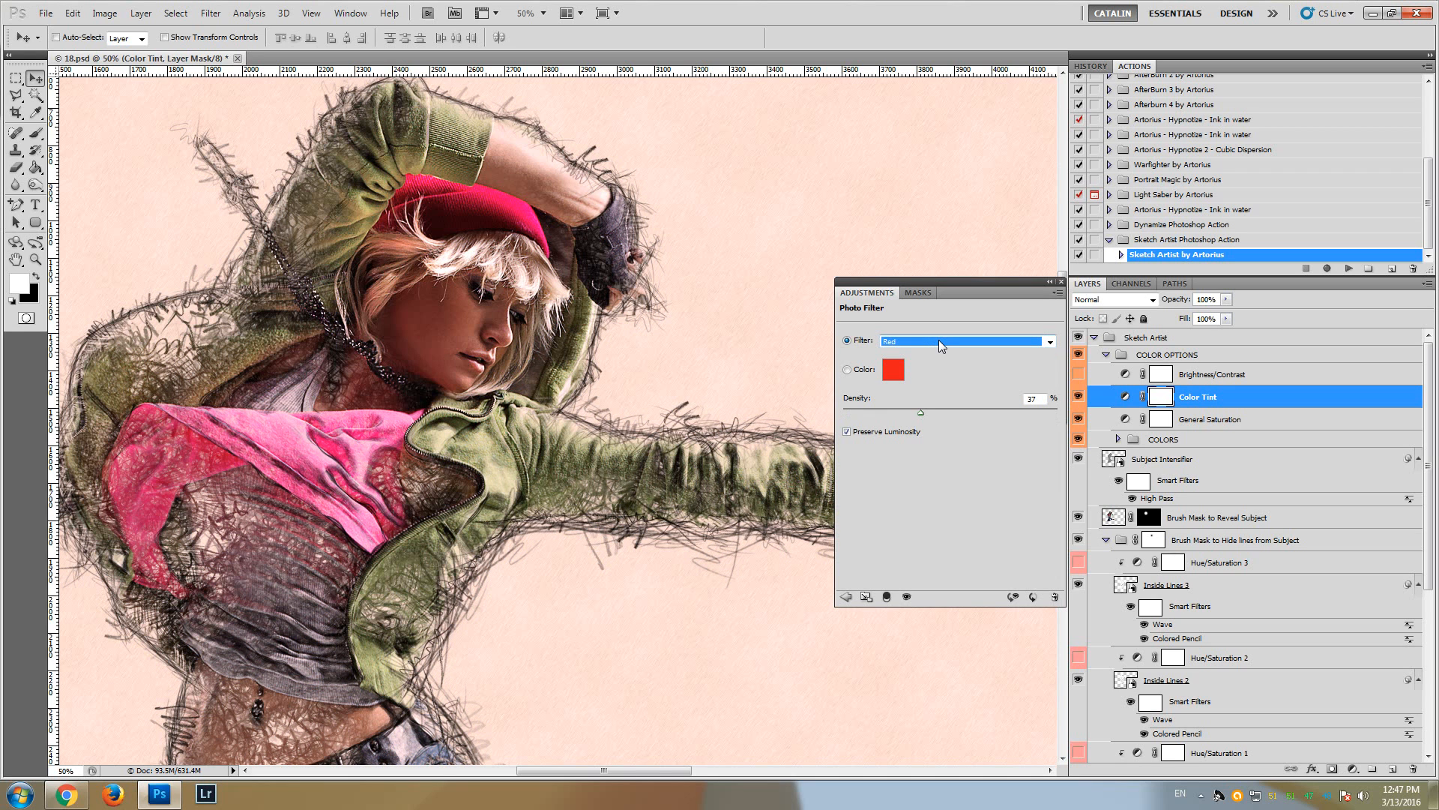
pyautogui.press('Down')
pyautogui.click(1061, 282)
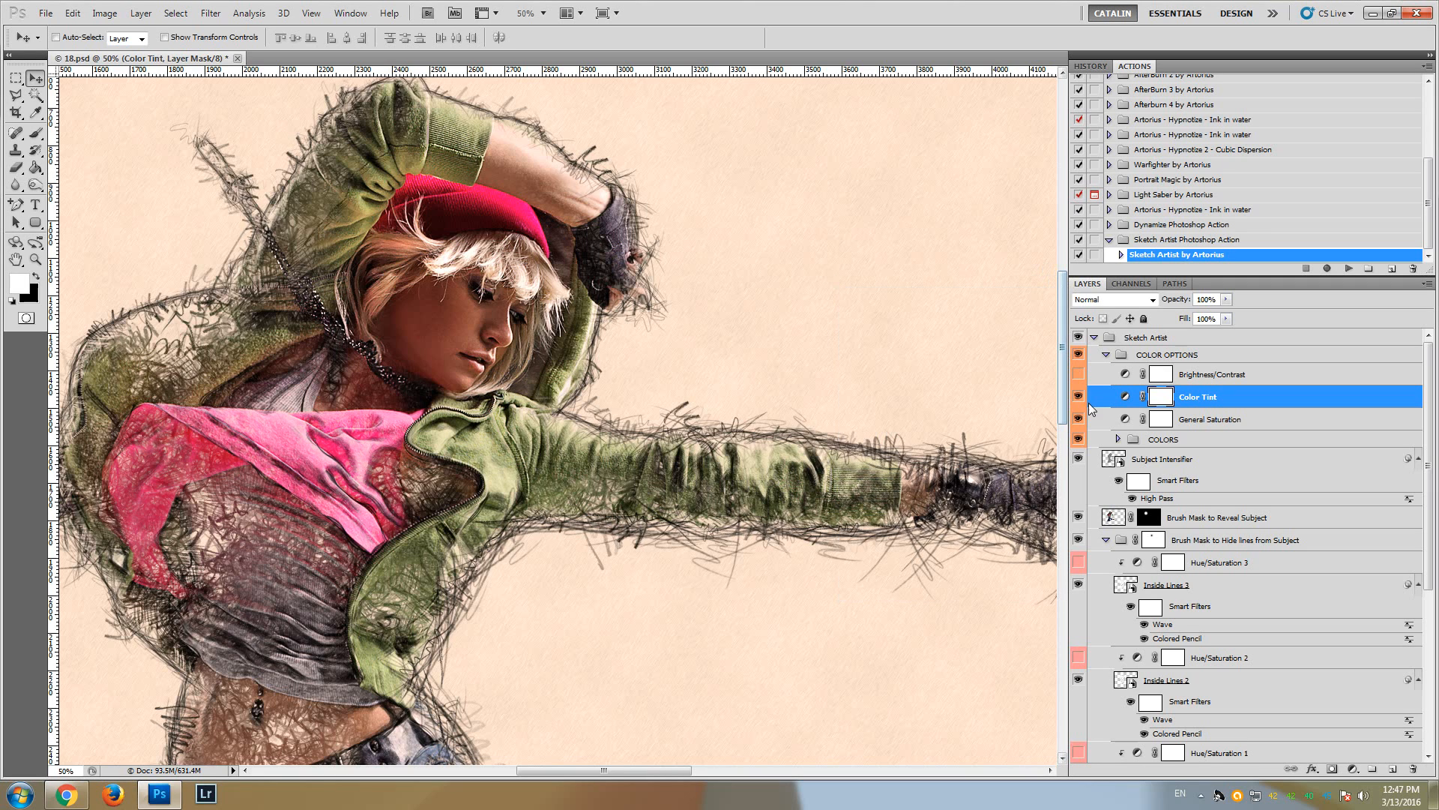
pyautogui.click(1081, 398)
# Try fully desaturating the image by setting the General Saturation layer's saturation to -100
pyautogui.click(1185, 421)
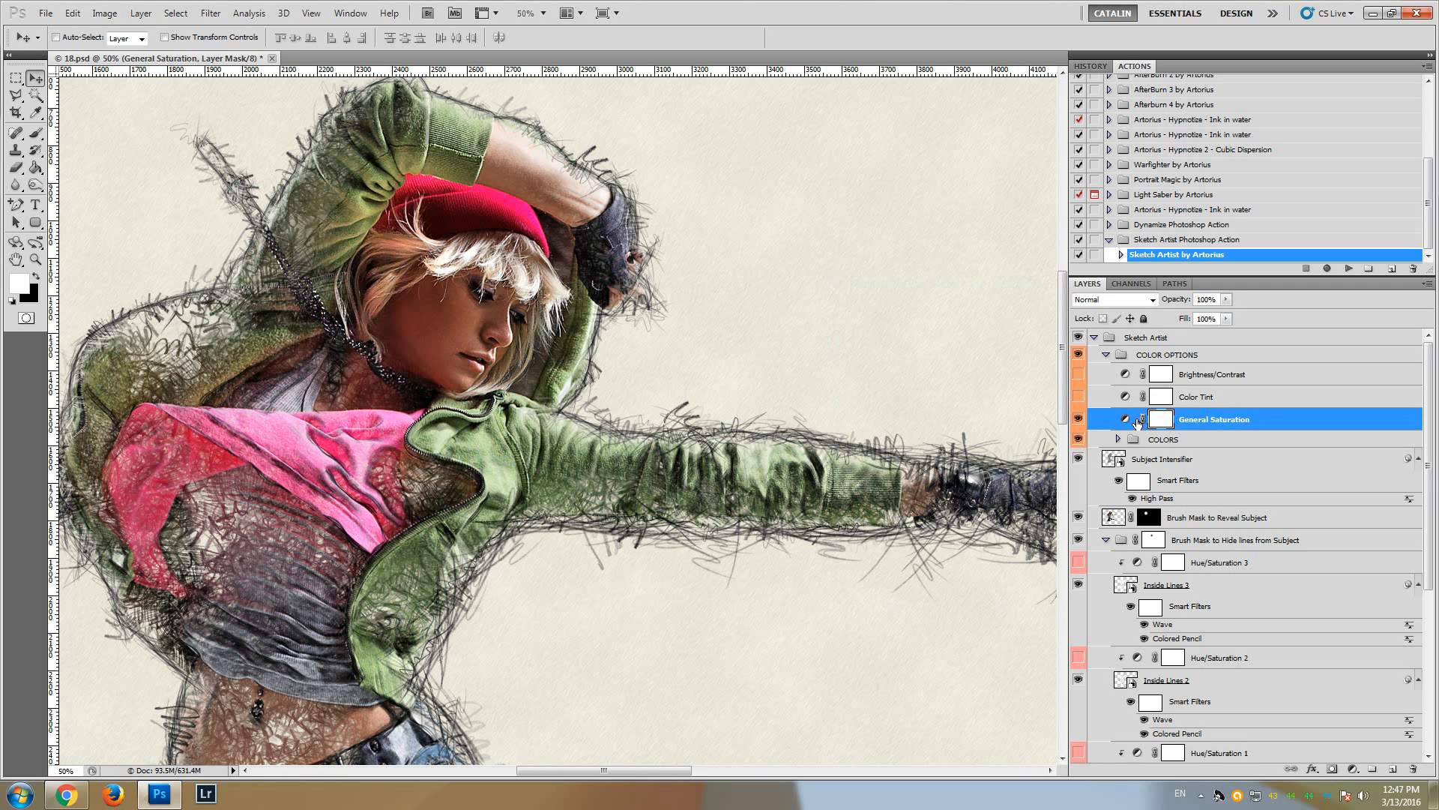
pyautogui.doubleClick(1125, 419)
pyautogui.moveTo(951, 406); pyautogui.dragTo(829, 408)
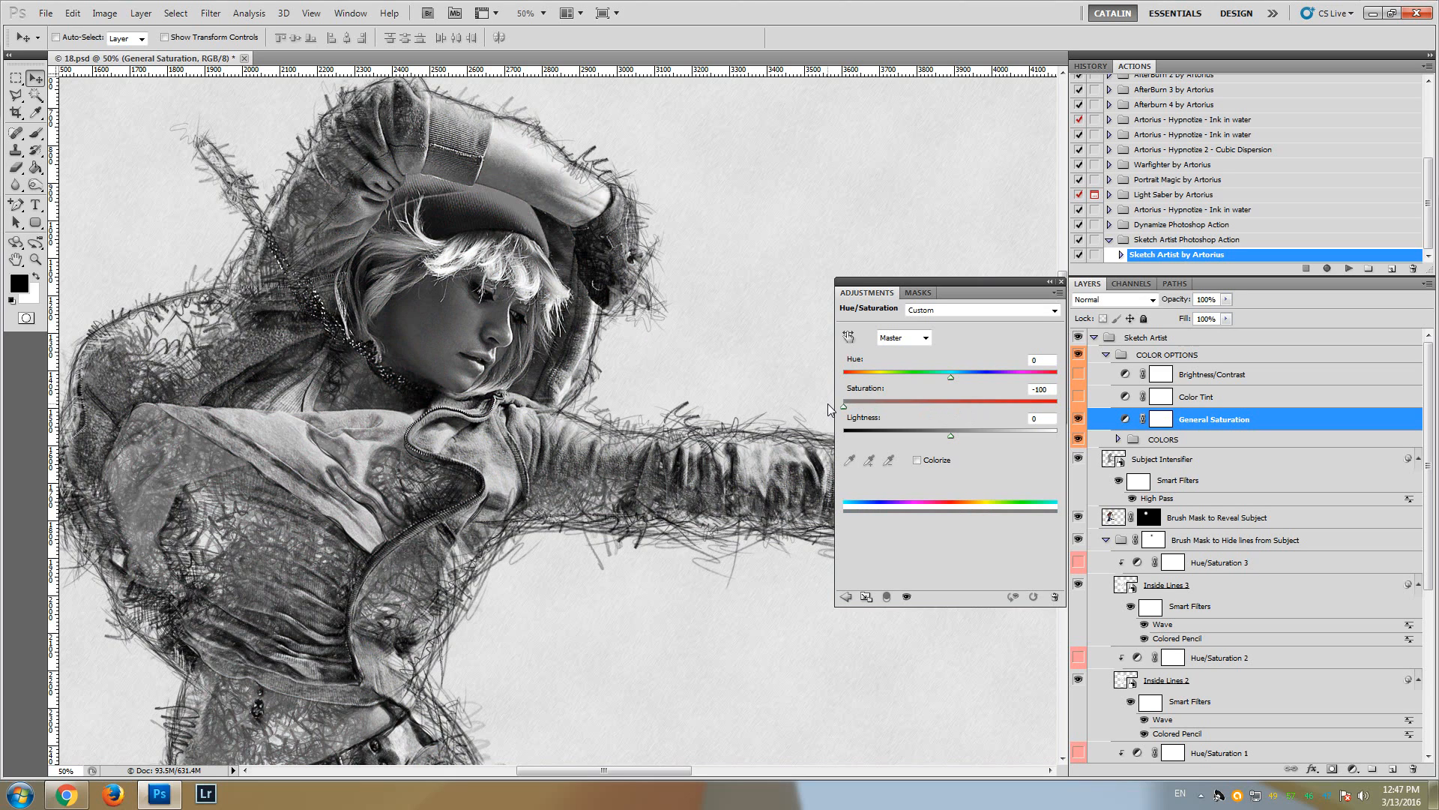
# Set the General Saturation layer's saturation to -3 and hide the layer
pyautogui.moveTo(829, 409); pyautogui.dragTo(946, 408)
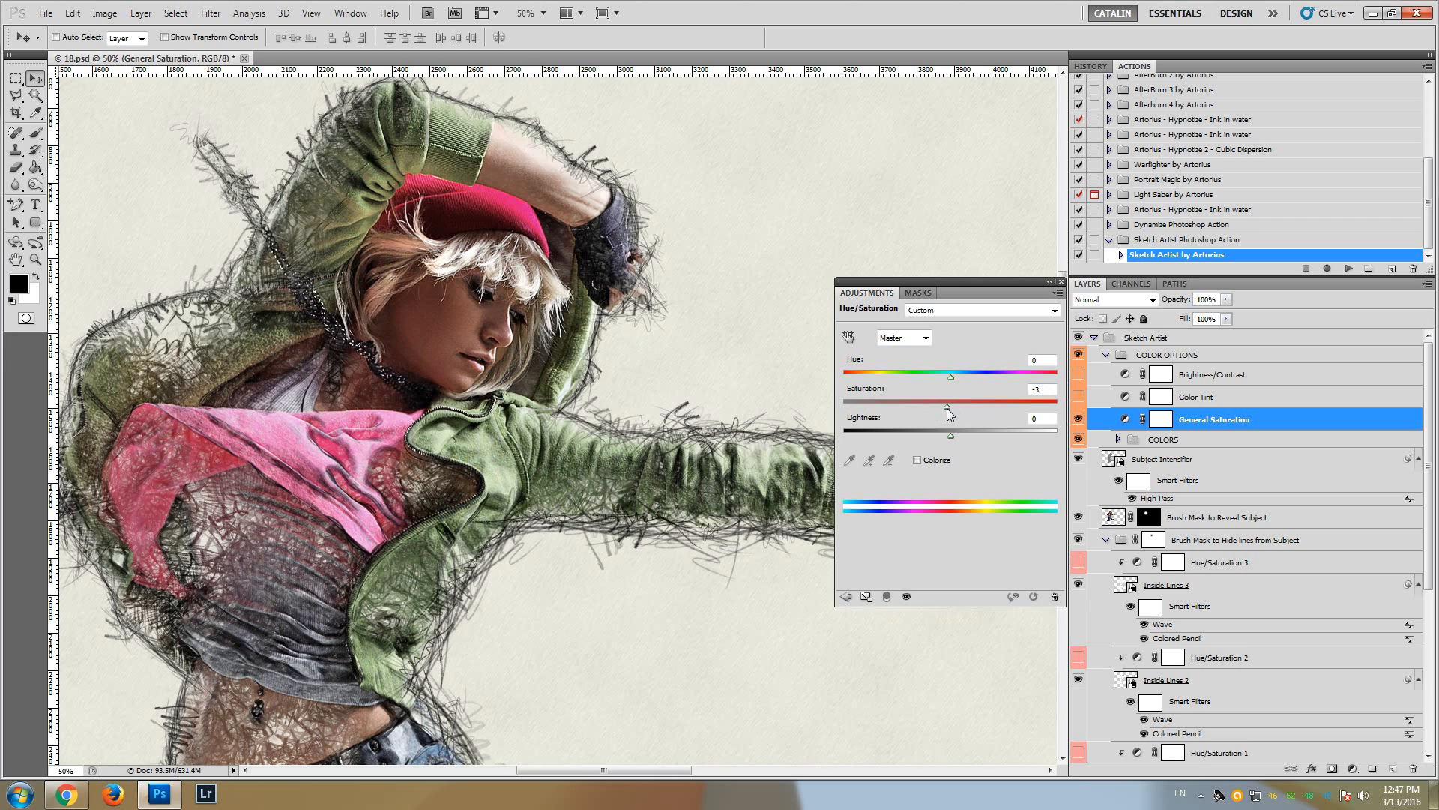
pyautogui.click(1061, 283)
pyautogui.click(1079, 420)
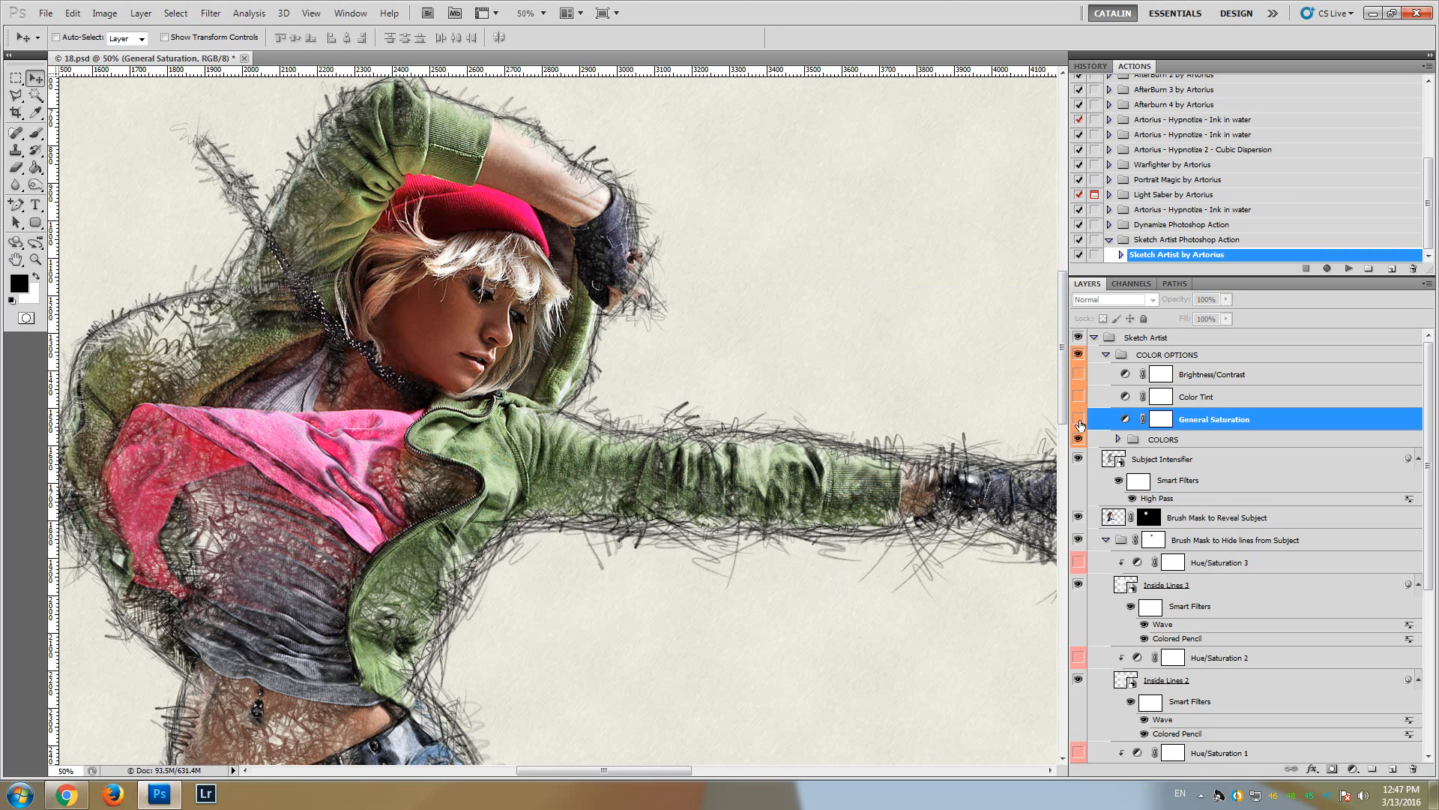
# Expand the COLORS group and preview Color Options 1 to 4 on the dancer one at a time
pyautogui.click(1161, 441)
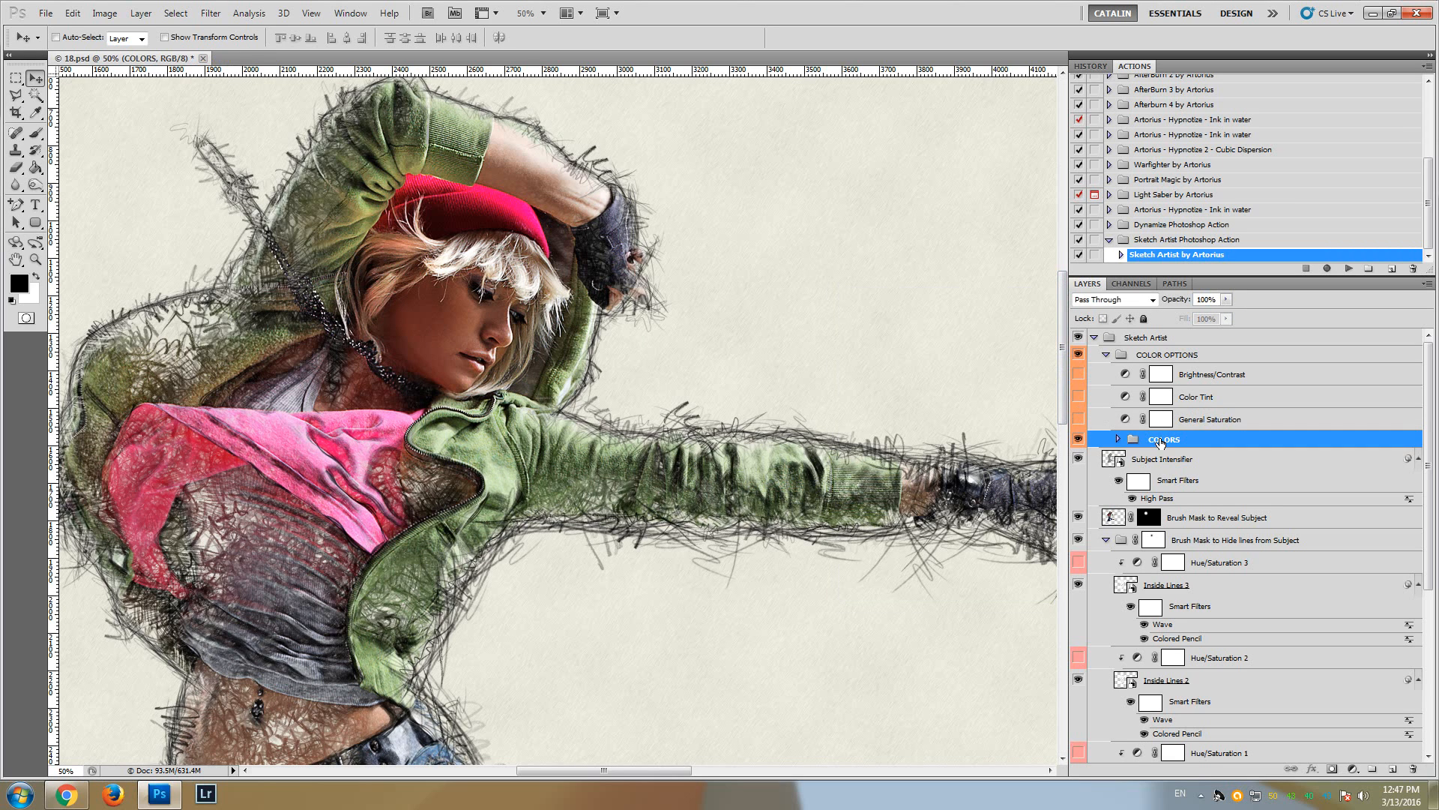
pyautogui.click(1117, 440)
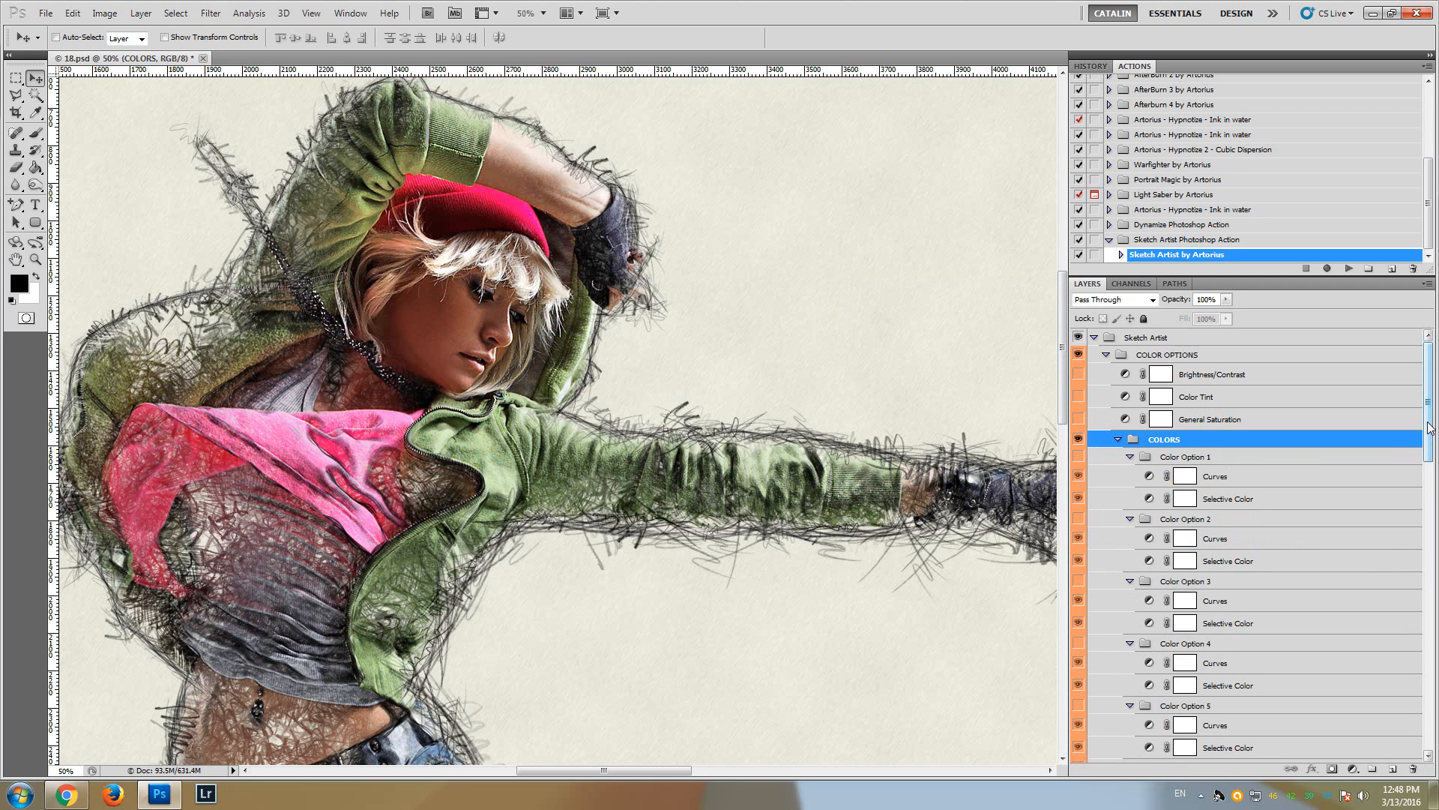
pyautogui.moveTo(1432, 429)
pyautogui.mouseDown()
pyautogui.moveTo(1434, 652)
pyautogui.moveTo(1433, 424)
pyautogui.mouseUp()
pyautogui.click(1079, 457)
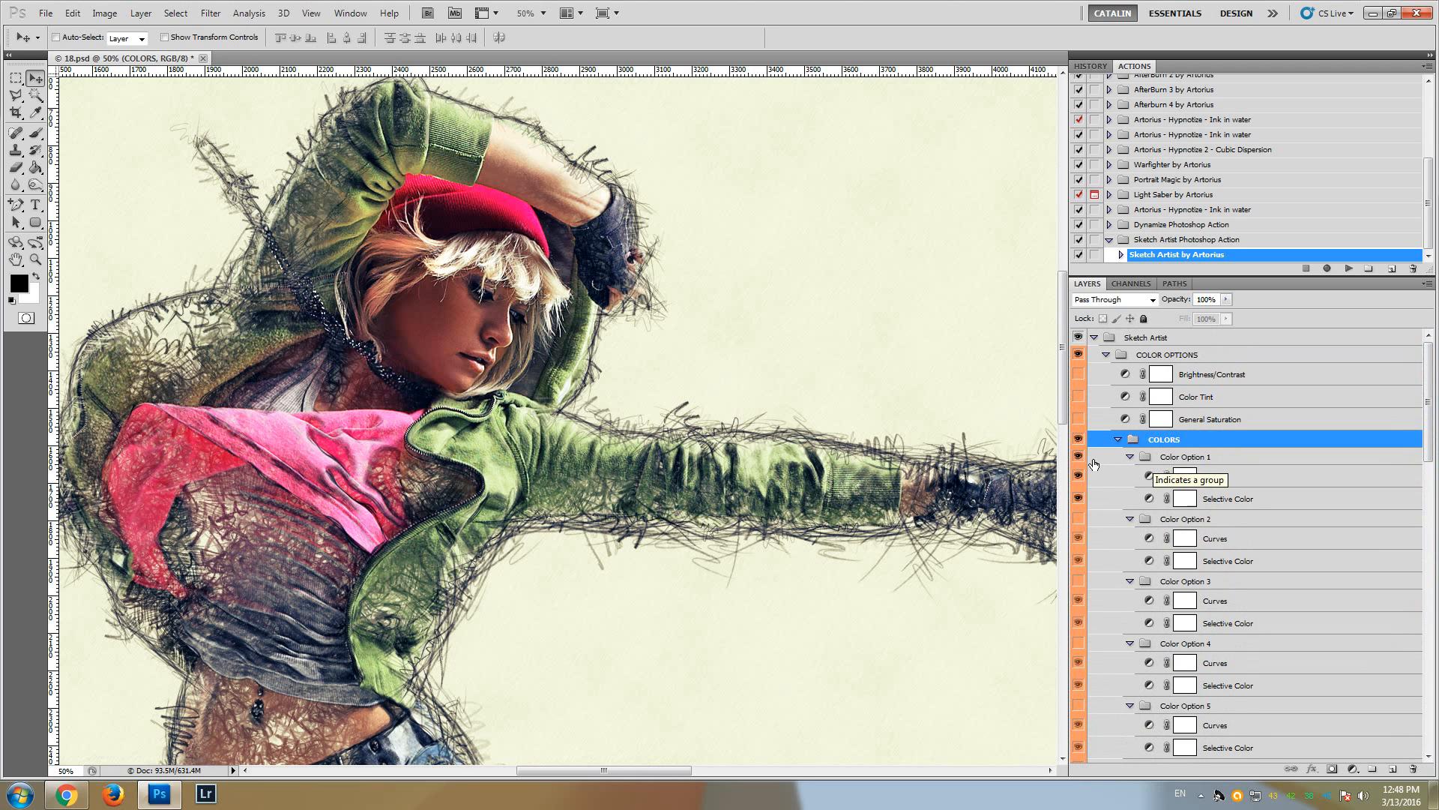
pyautogui.click(1079, 459)
pyautogui.click(1078, 519)
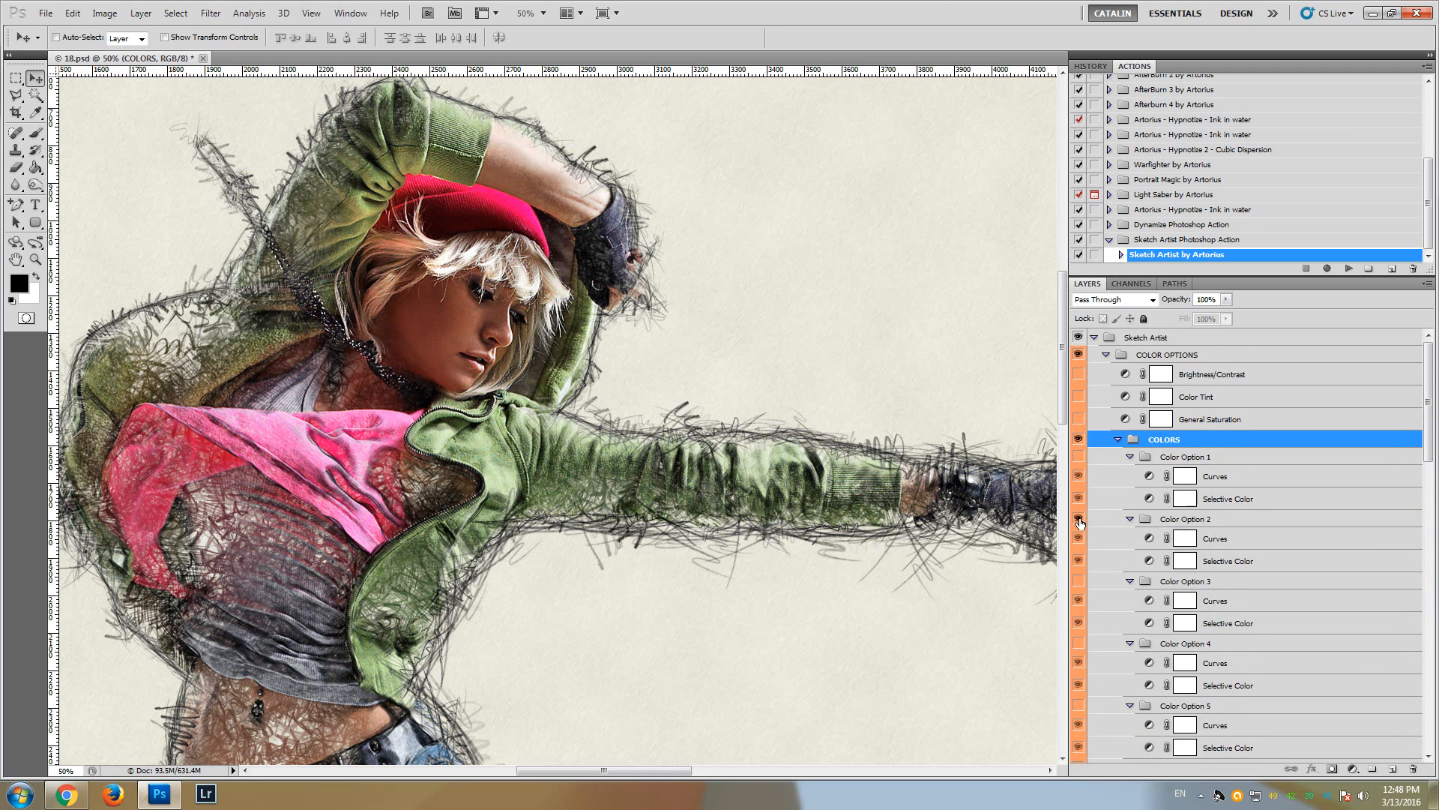
pyautogui.click(1079, 520)
pyautogui.click(1078, 582)
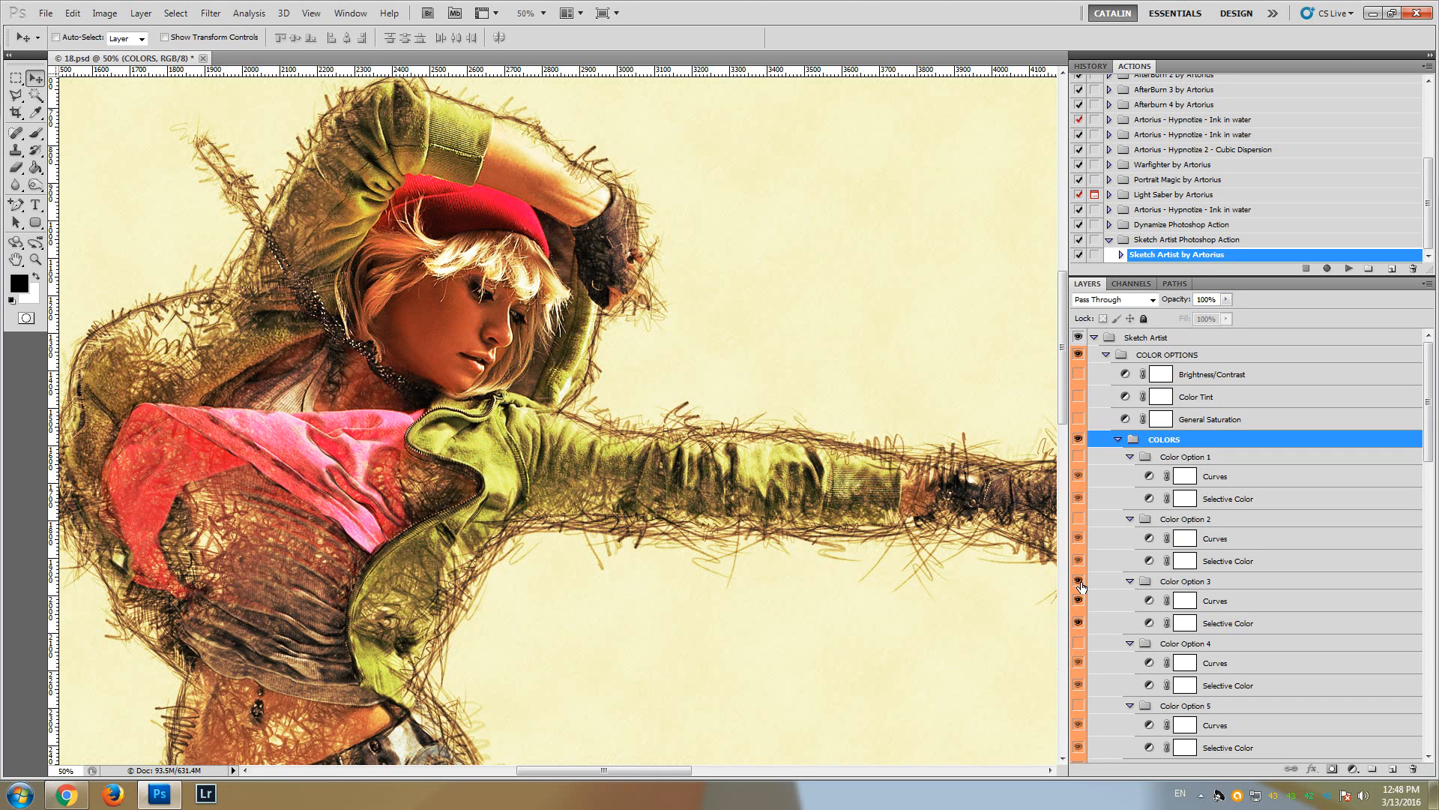
pyautogui.click(1079, 583)
pyautogui.click(1079, 644)
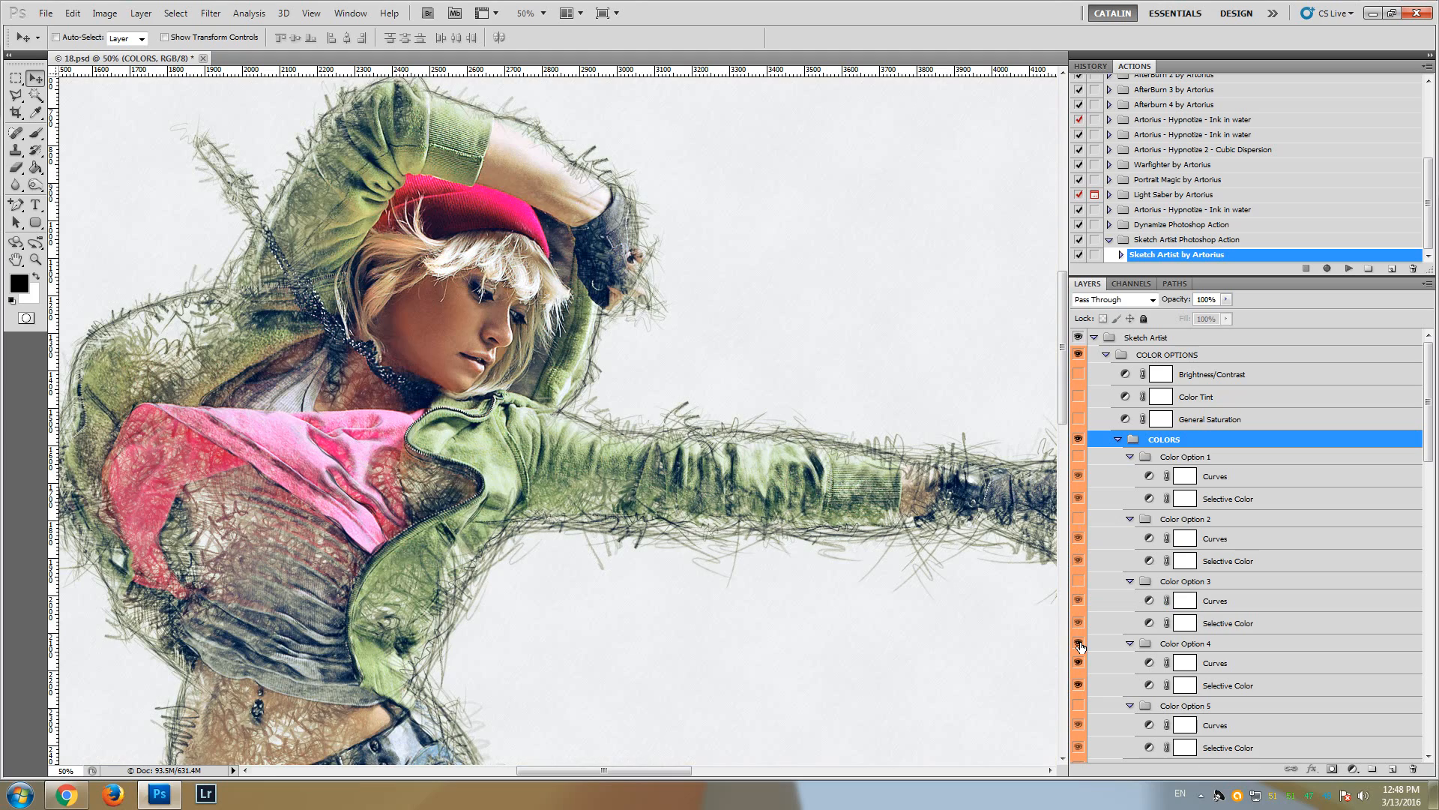
pyautogui.click(1079, 644)
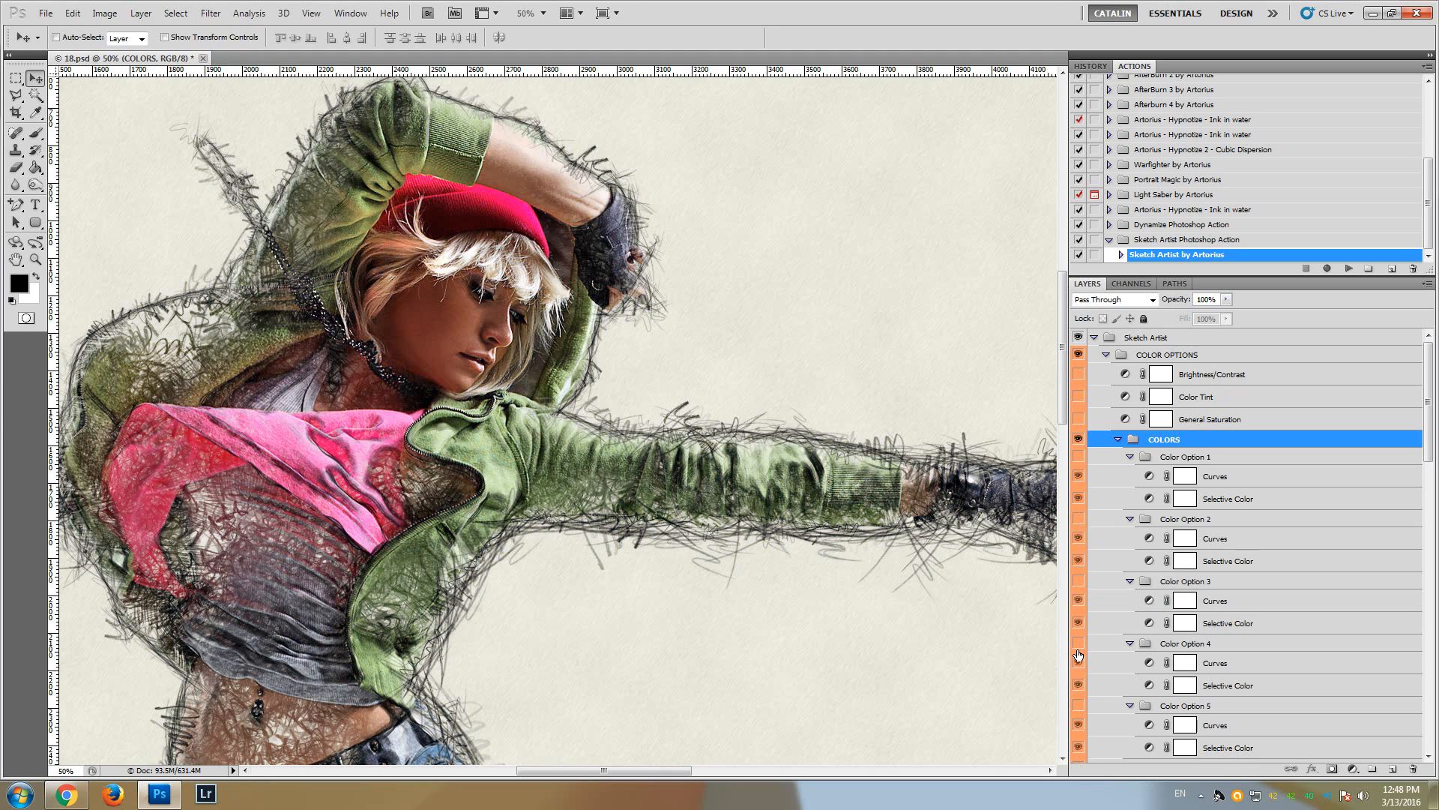
# Preview Color Options 5, 6 and 7 on the dancer, showing and hiding each group in turn
pyautogui.click(1079, 705)
pyautogui.scroll(-3, 1133, 686)
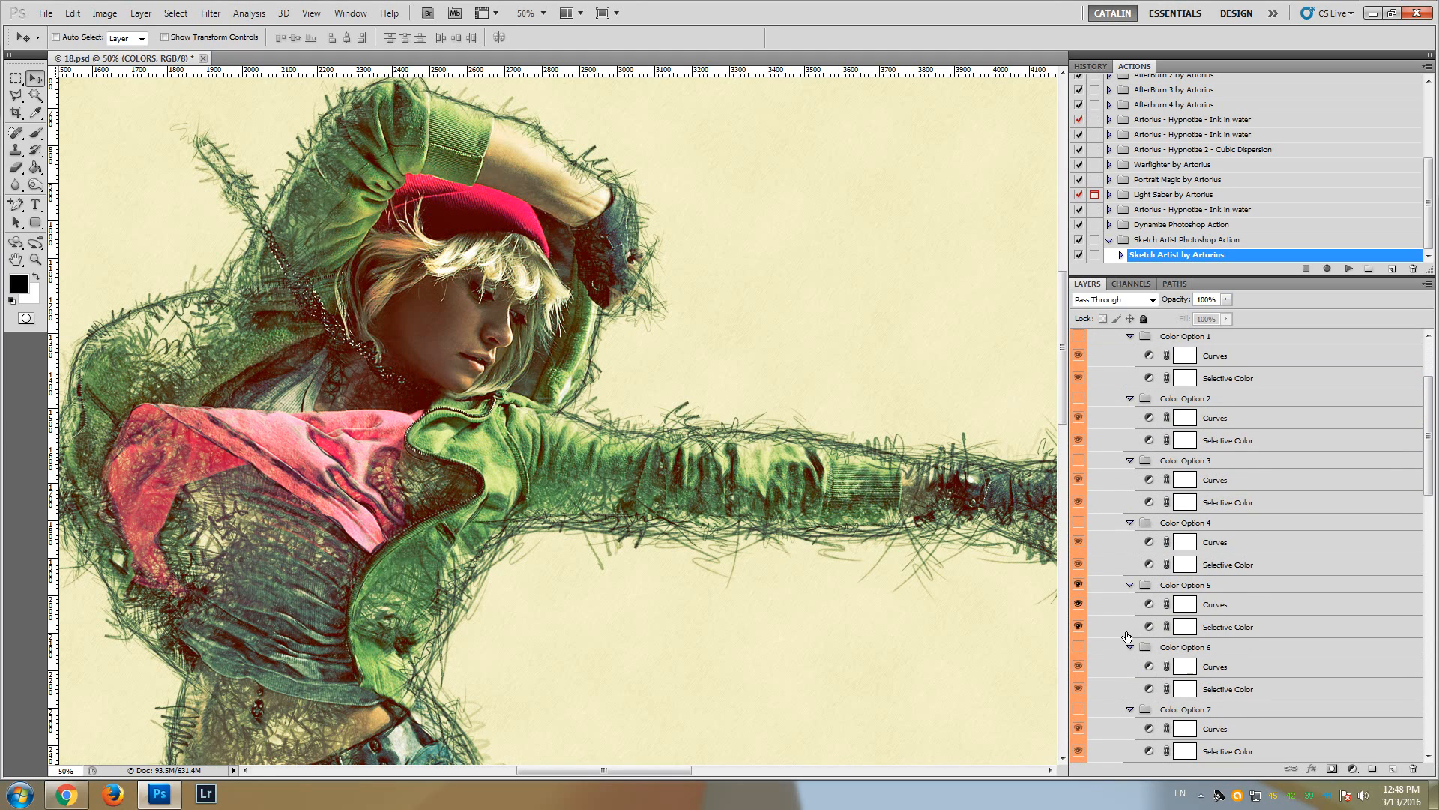
pyautogui.click(1079, 585)
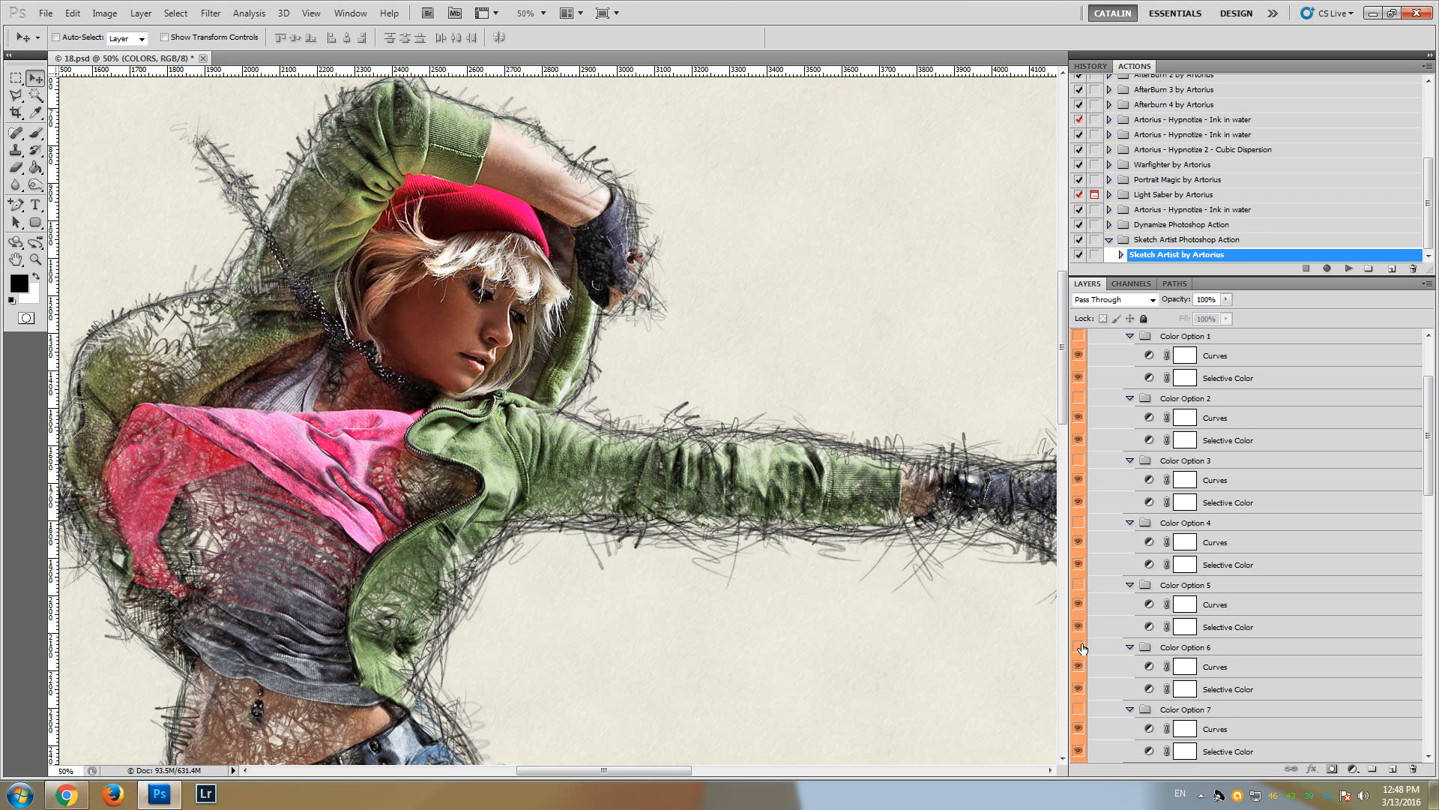
pyautogui.click(1079, 647)
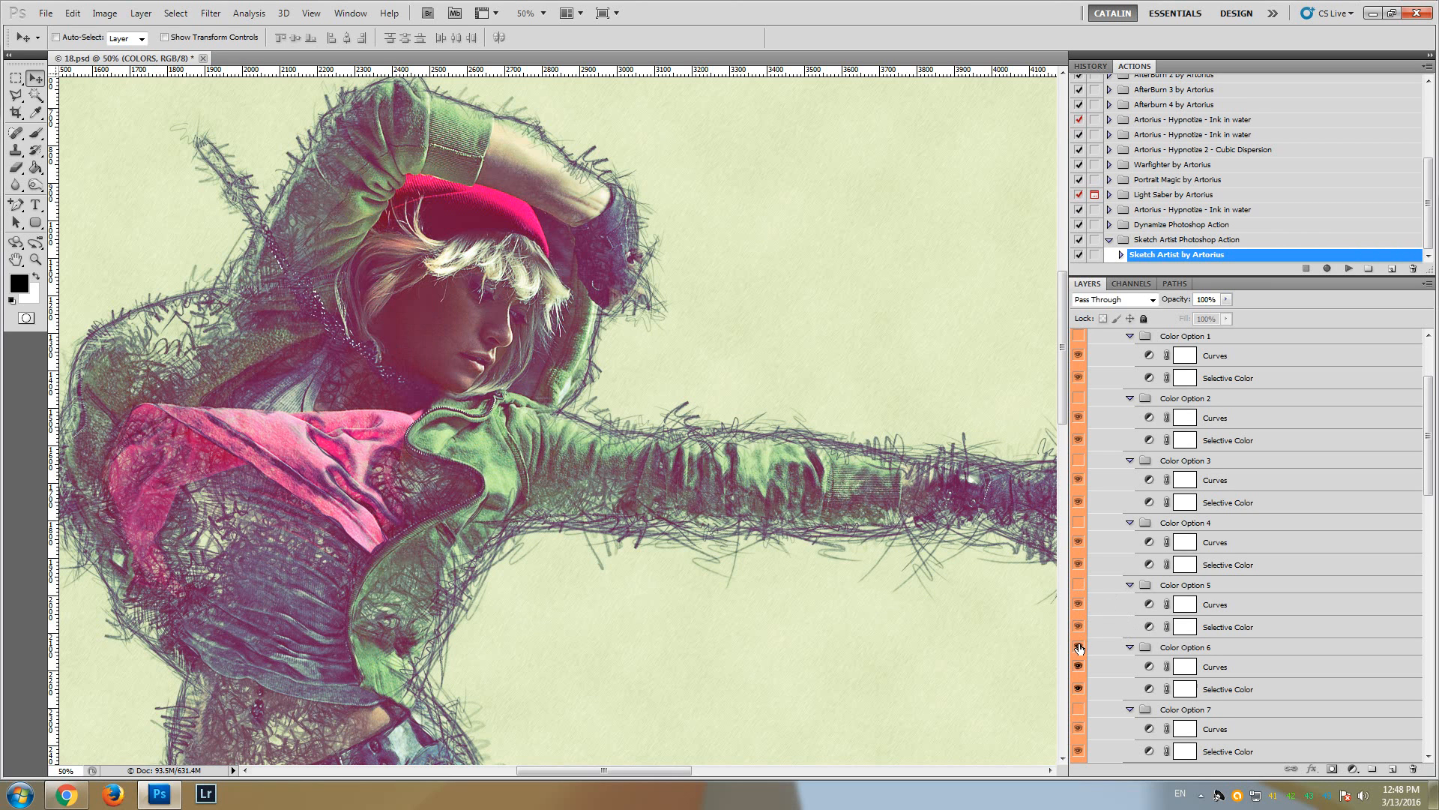
pyautogui.moveTo(1064, 407); pyautogui.dragTo(1065, 411)
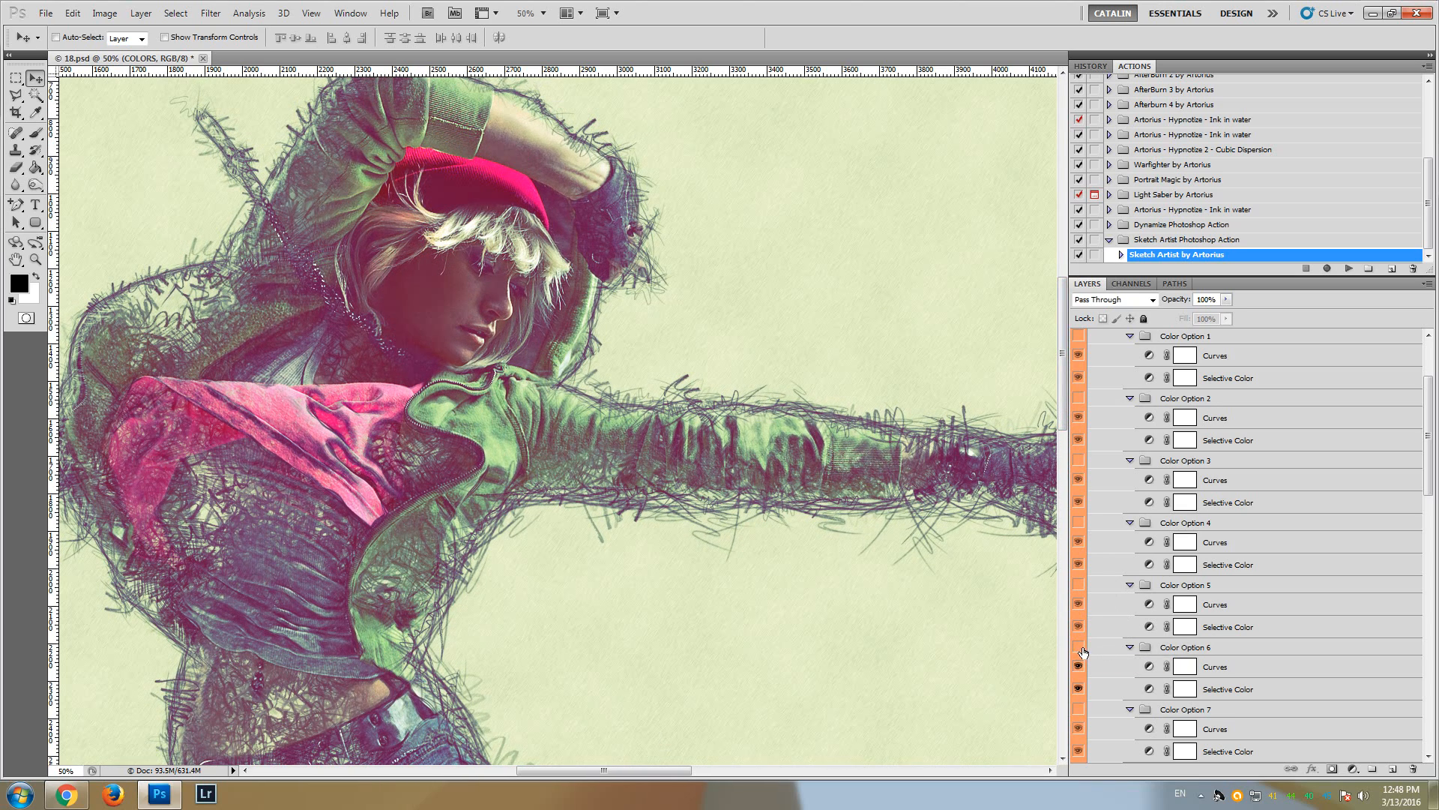
pyautogui.click(1079, 648)
pyautogui.click(1079, 710)
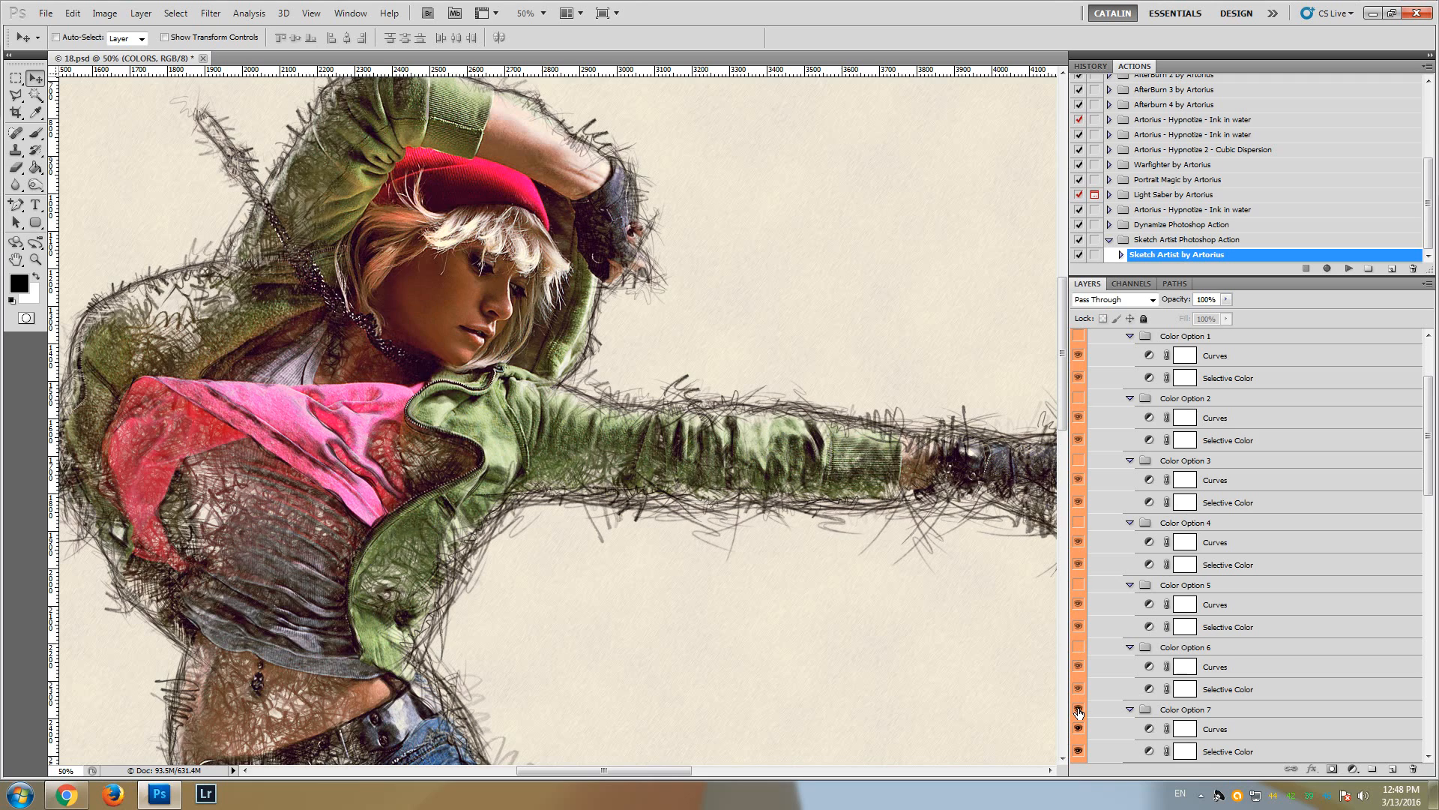
pyautogui.click(1079, 710)
# Preview Color Options 8 to 11 on the dancer, showing and hiding each group in turn
pyautogui.scroll(-2, 1080, 709)
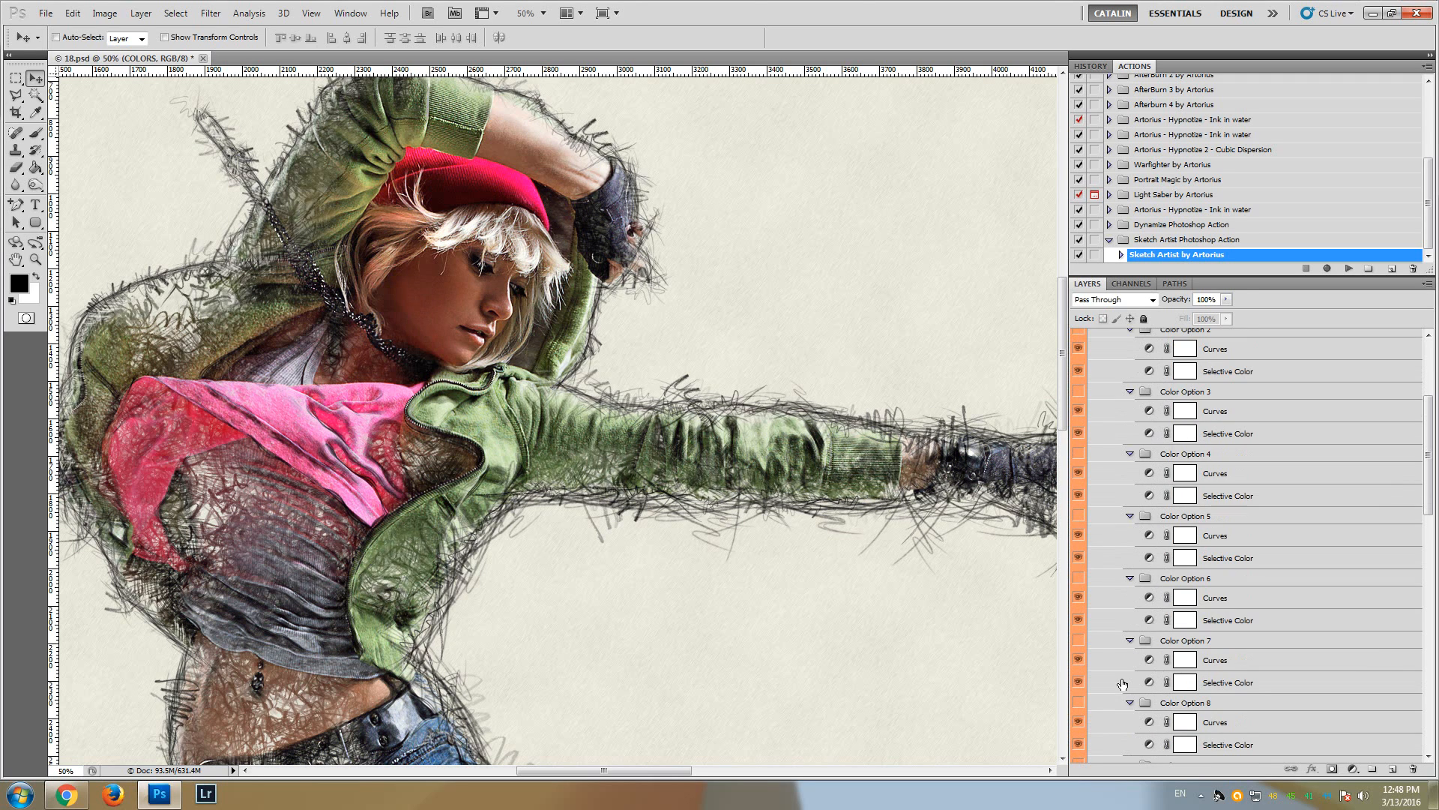
pyautogui.click(1080, 703)
pyautogui.click(1080, 703)
pyautogui.scroll(-2, 1080, 701)
pyautogui.click(1080, 698)
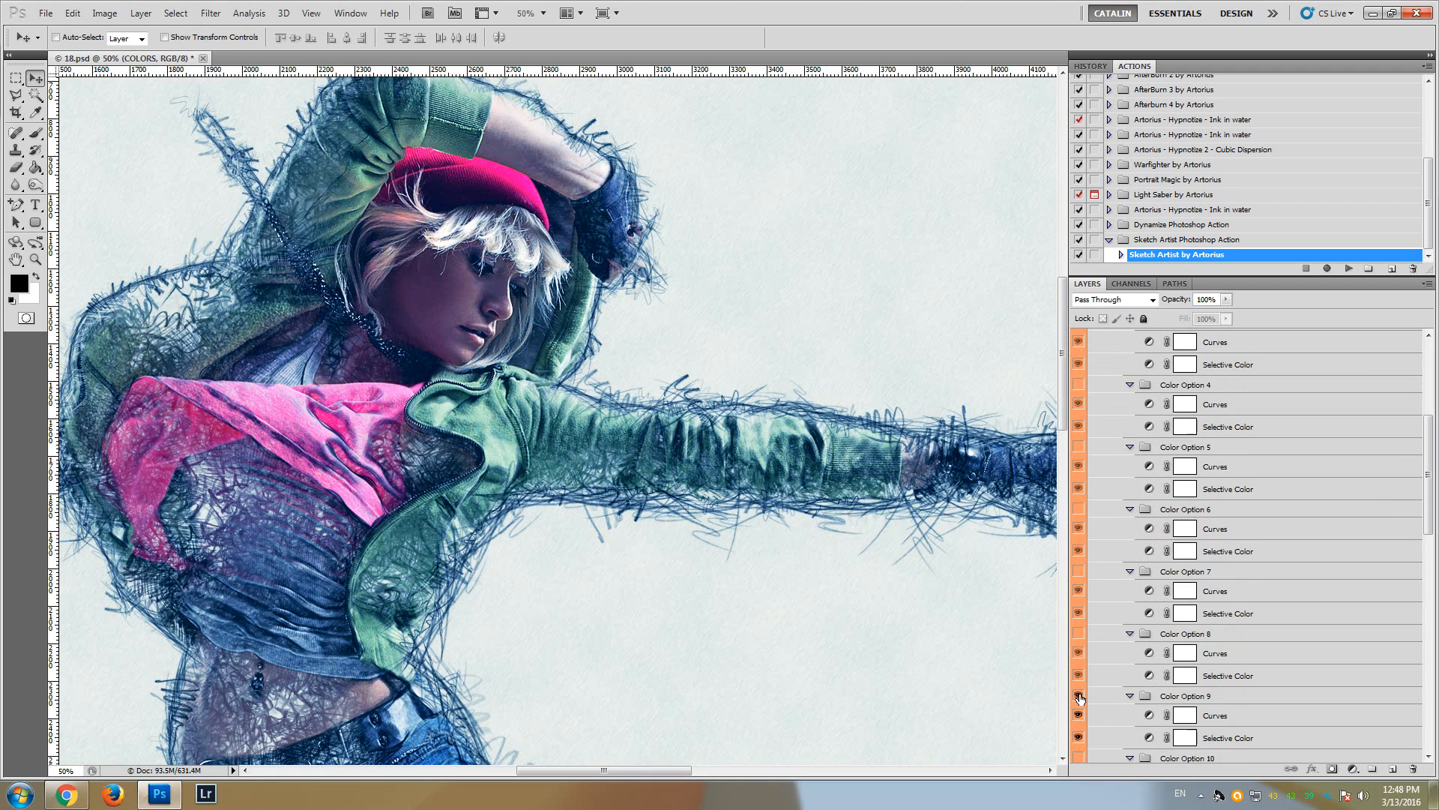
pyautogui.click(1080, 697)
pyautogui.scroll(-2, 1080, 701)
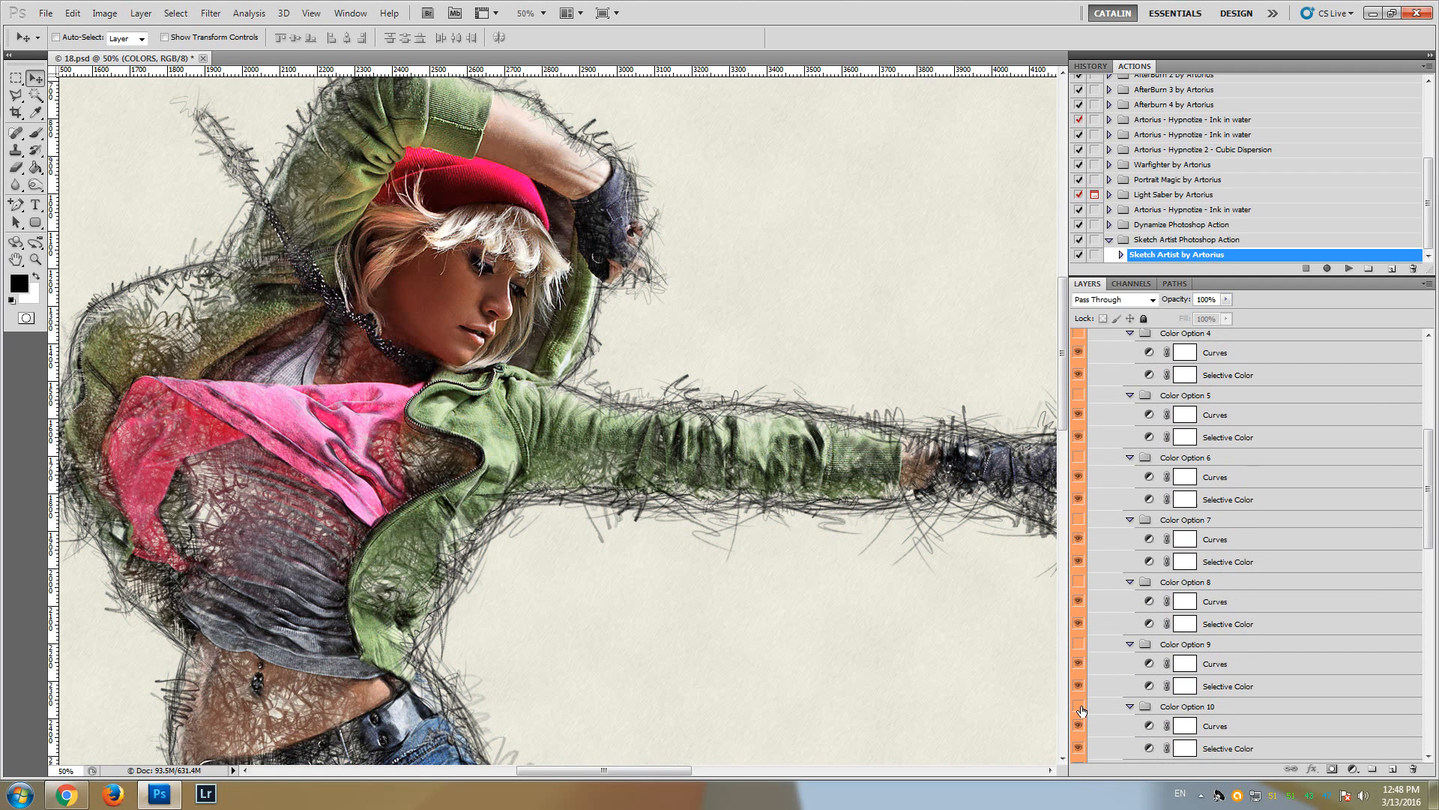
pyautogui.click(1080, 706)
pyautogui.click(1079, 706)
pyautogui.scroll(-2, 1080, 706)
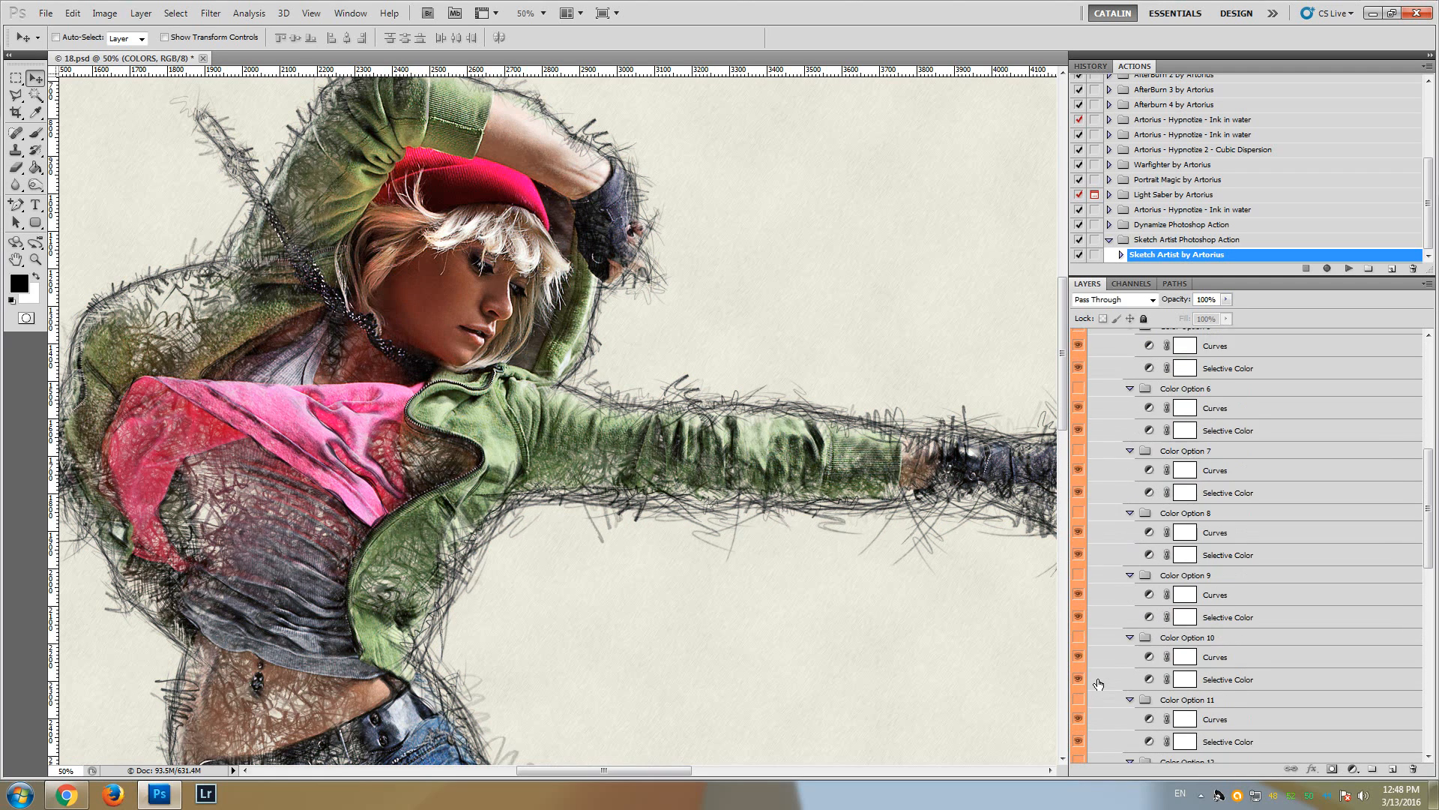
pyautogui.click(1078, 699)
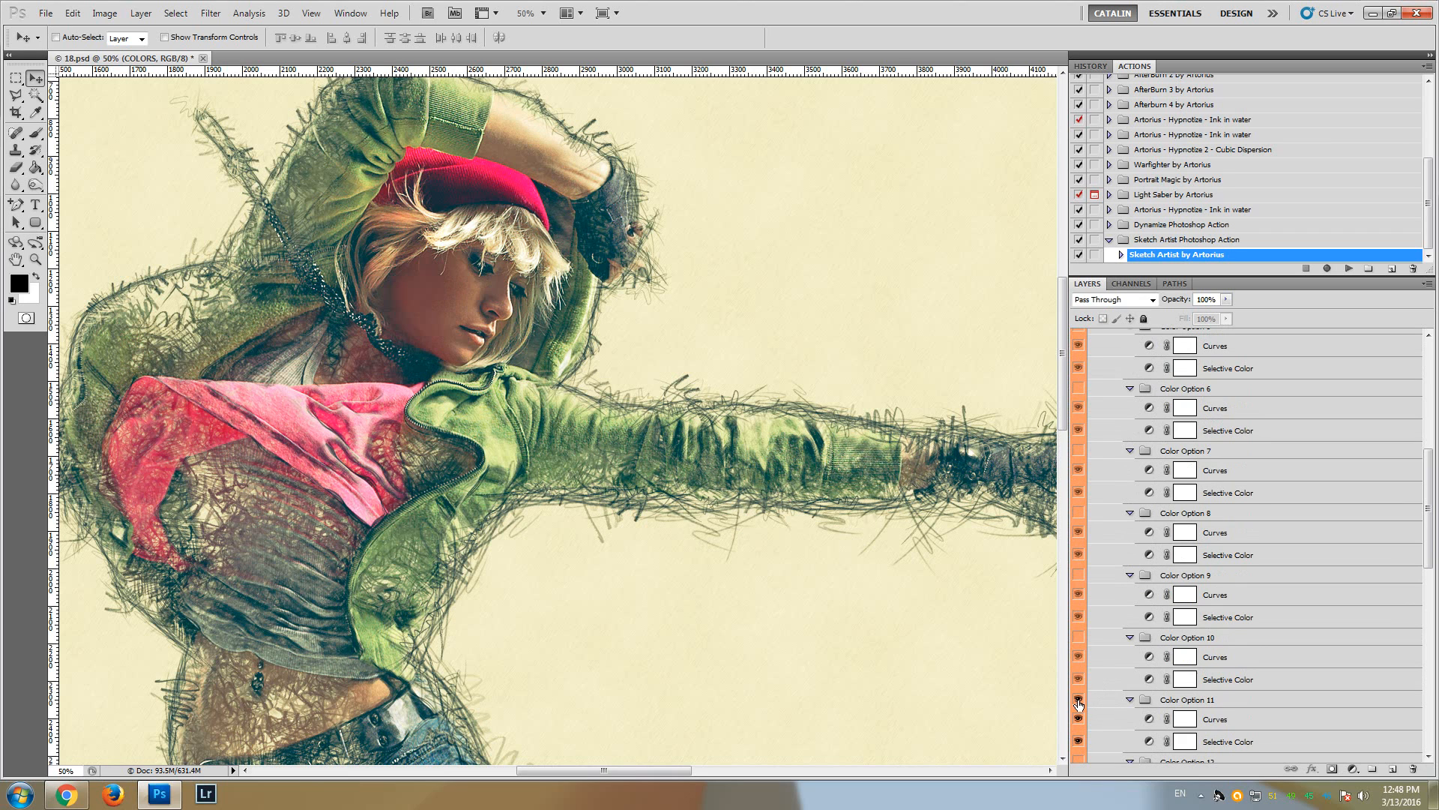
pyautogui.click(1078, 699)
# Show Color Option 12, examine its look on more of the dancer's figure at 33.3% zoom, and hide the group
pyautogui.scroll(-2, 1078, 705)
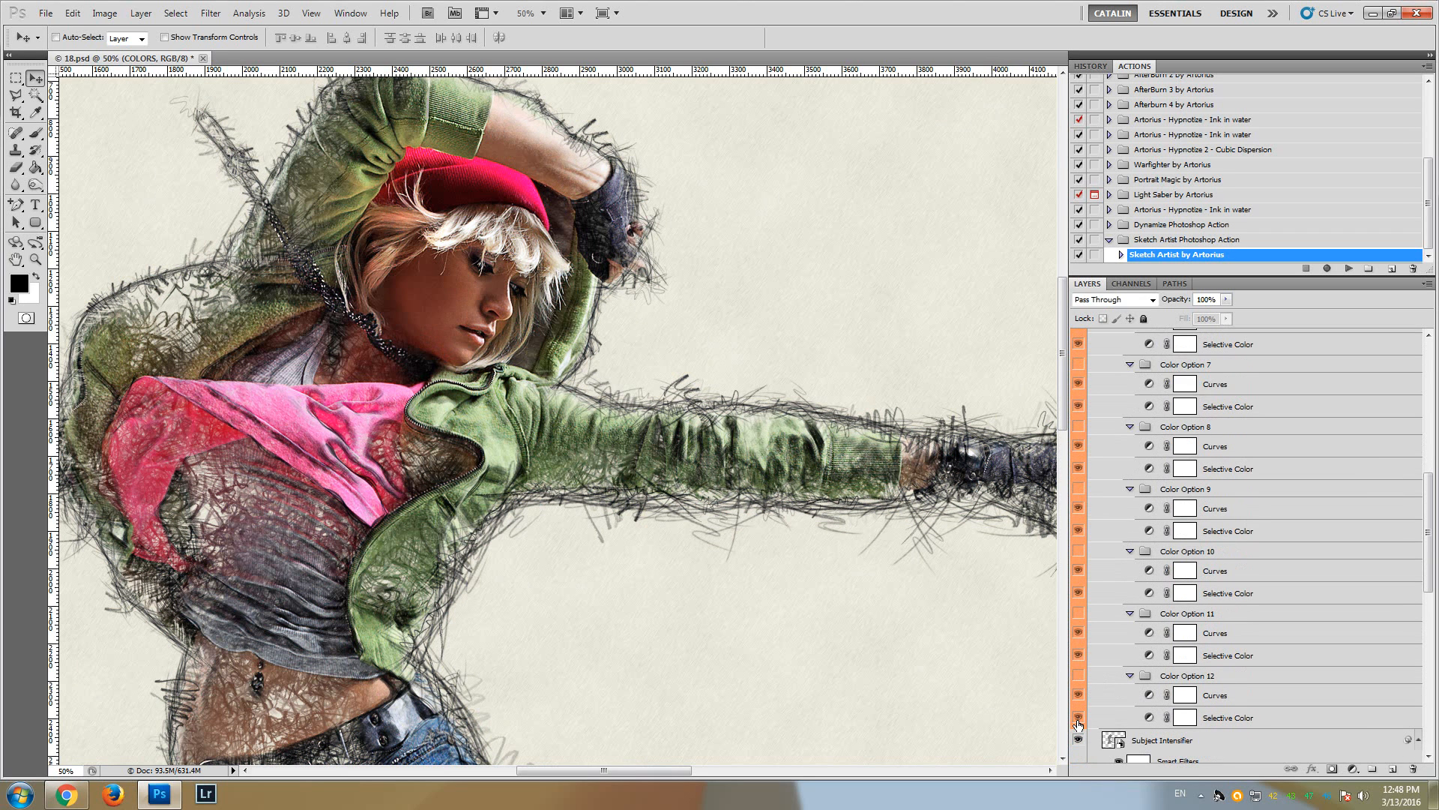
pyautogui.click(1079, 677)
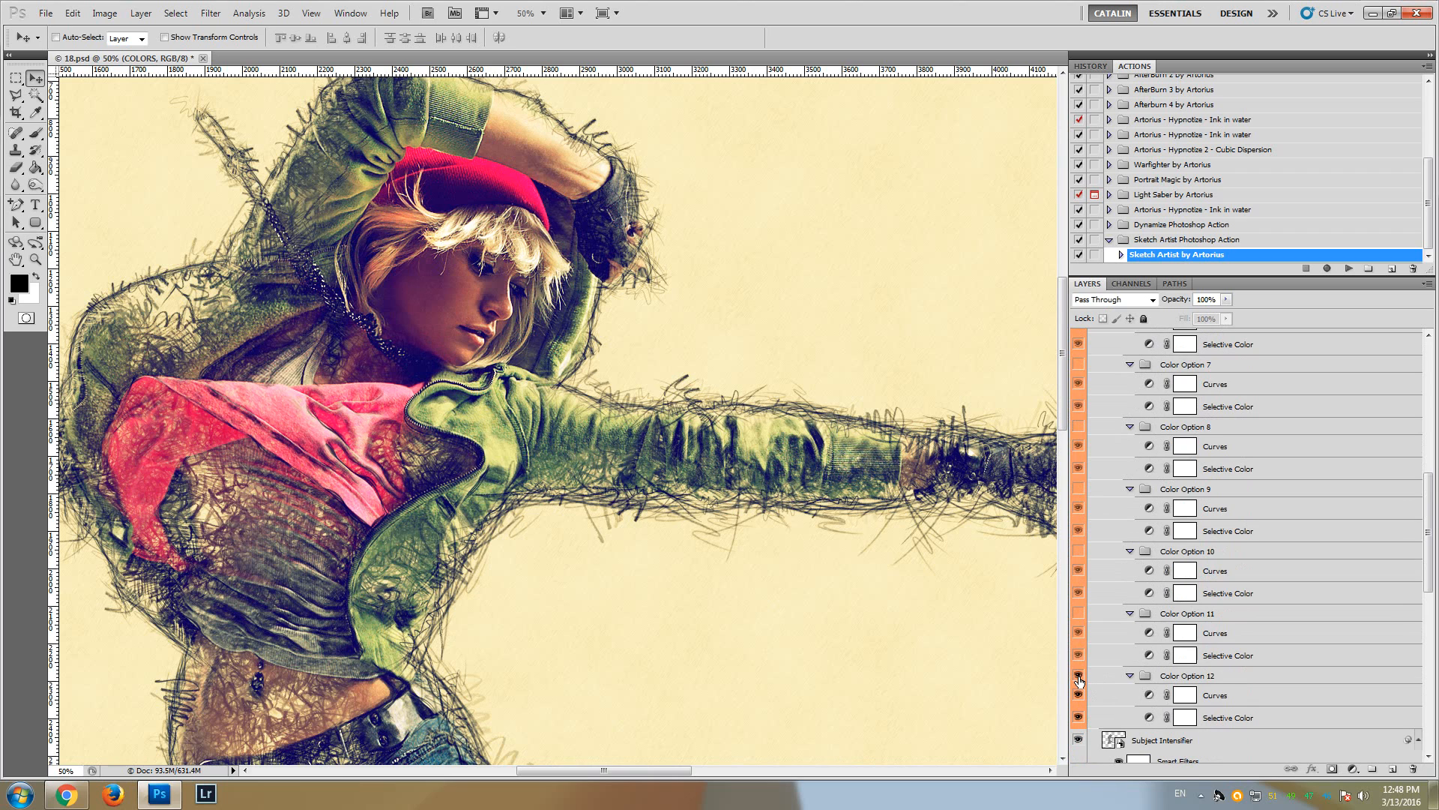
pyautogui.click(35, 259)
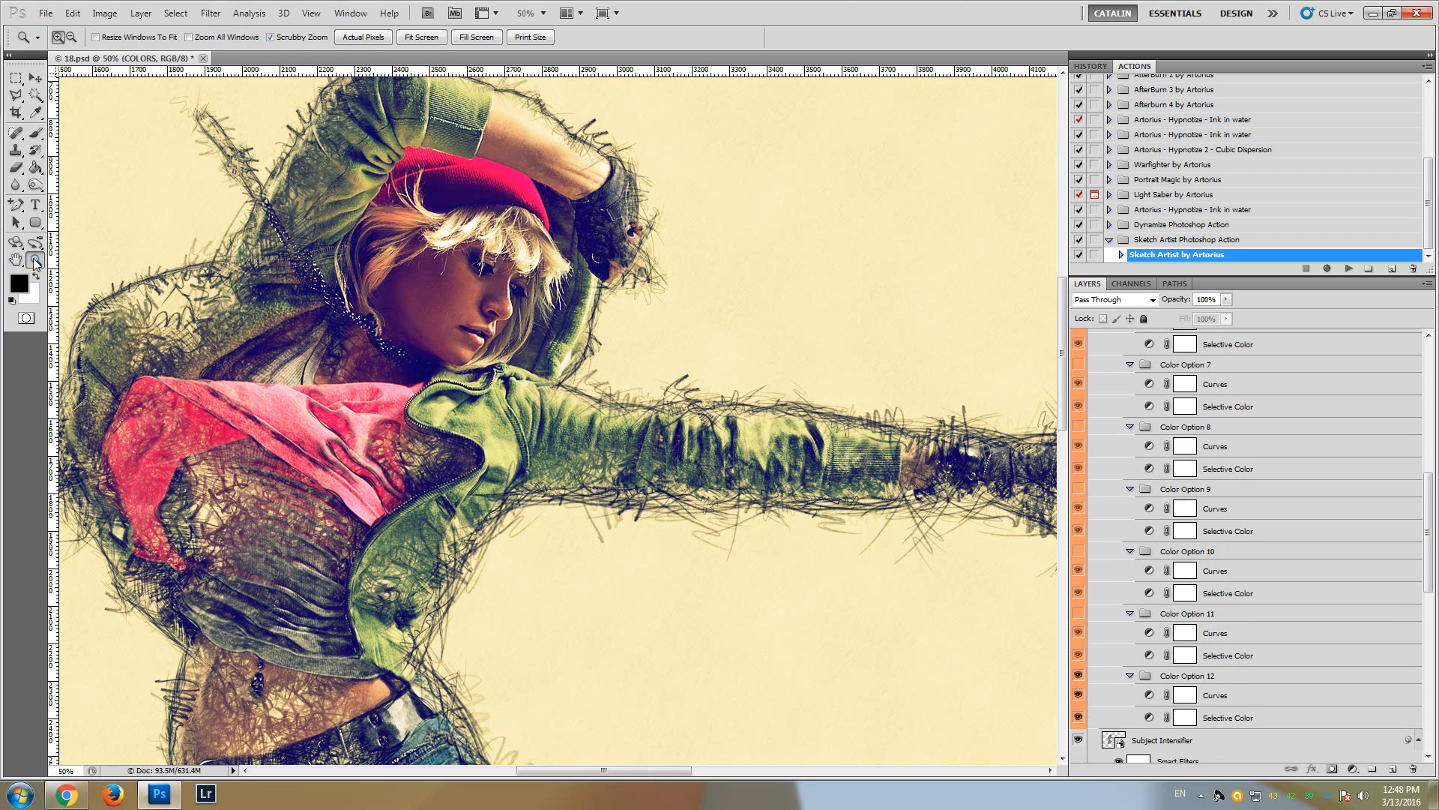
pyautogui.keyDown('alt'); pyautogui.click(457, 321); pyautogui.keyUp('alt')
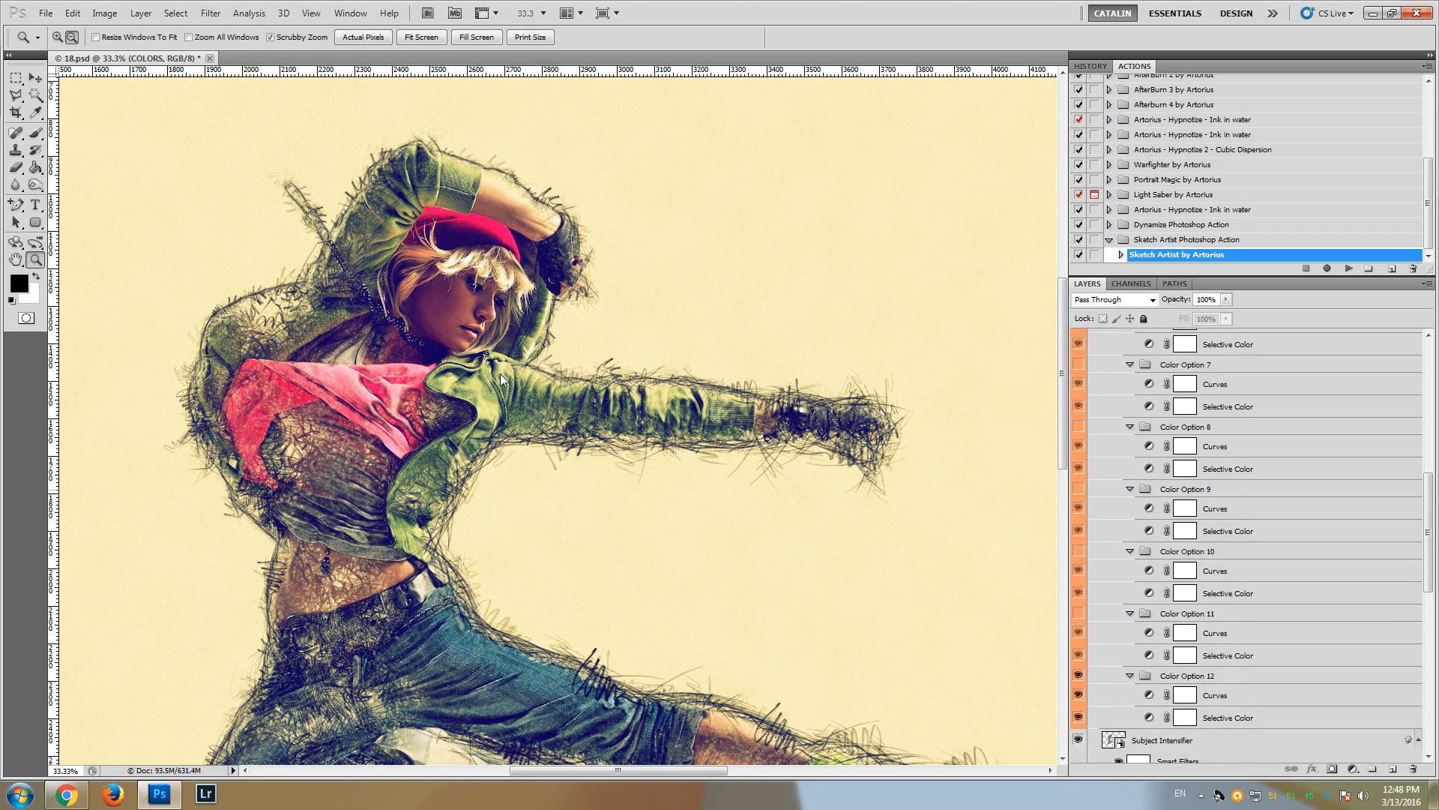
pyautogui.scroll(-3, 498, 375)
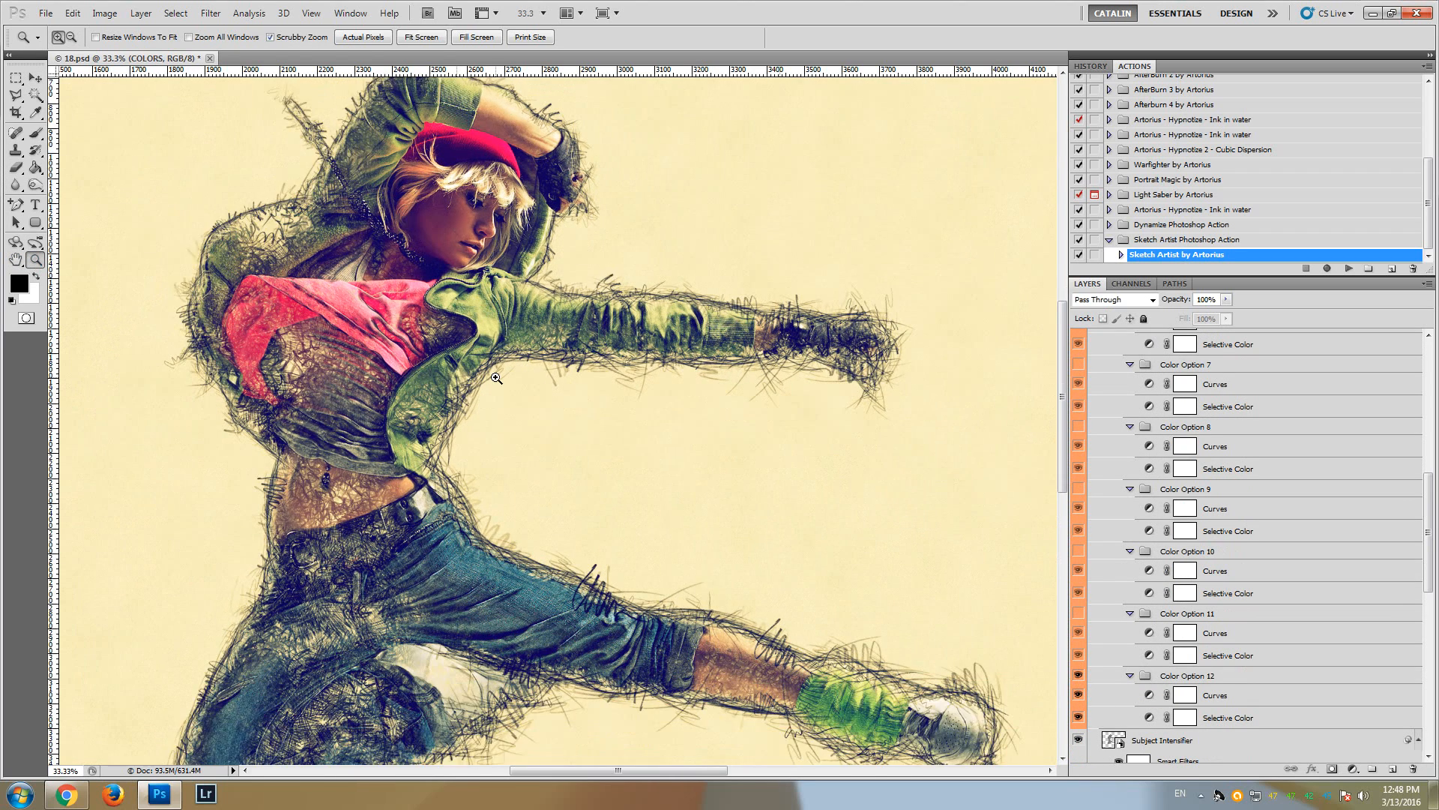
pyautogui.click(1080, 679)
pyautogui.moveTo(1434, 556); pyautogui.dragTo(1434, 420)
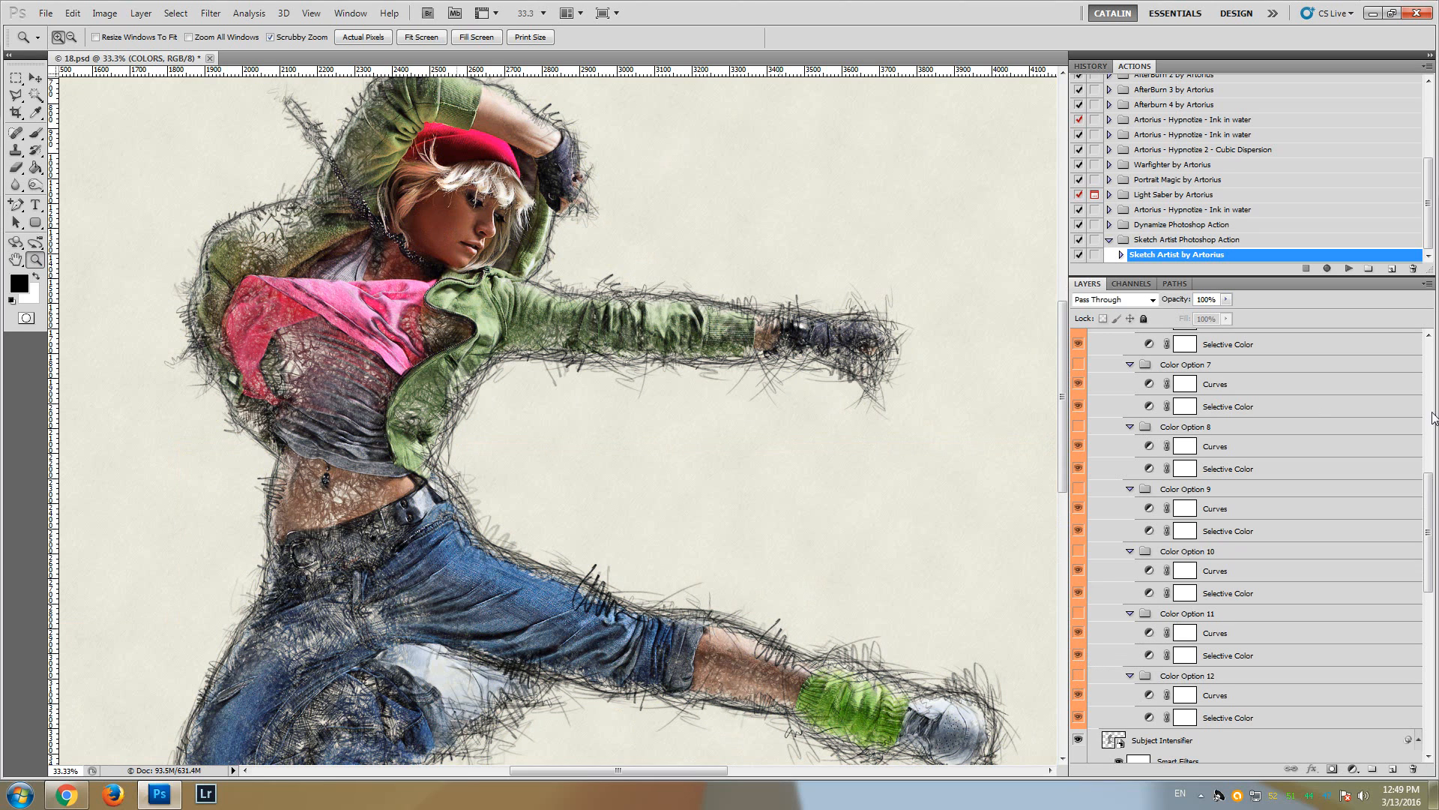
# Select the COLOR OPTIONS group and collapse both its nested COLORS group and the group itself
pyautogui.click(1141, 359)
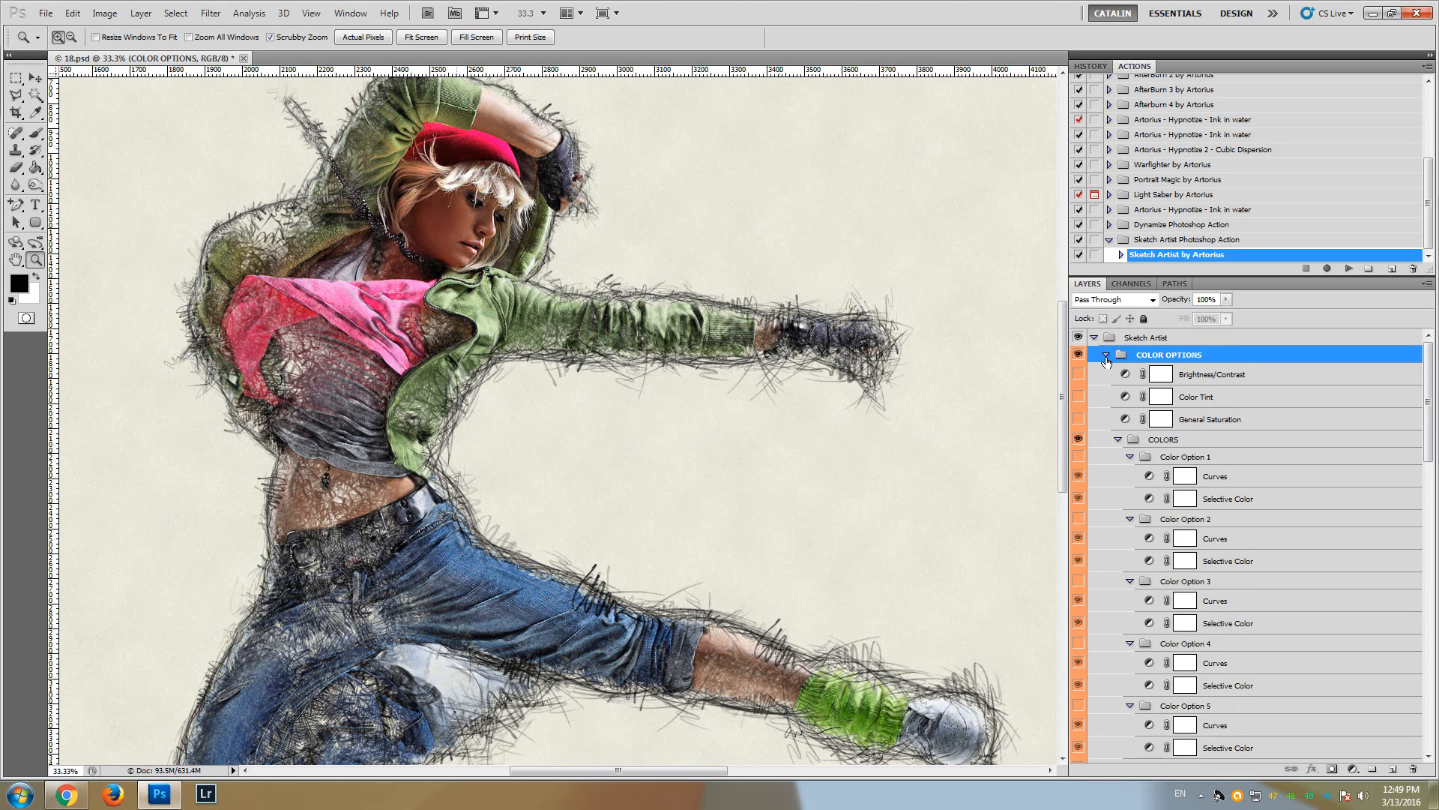
pyautogui.click(1118, 439)
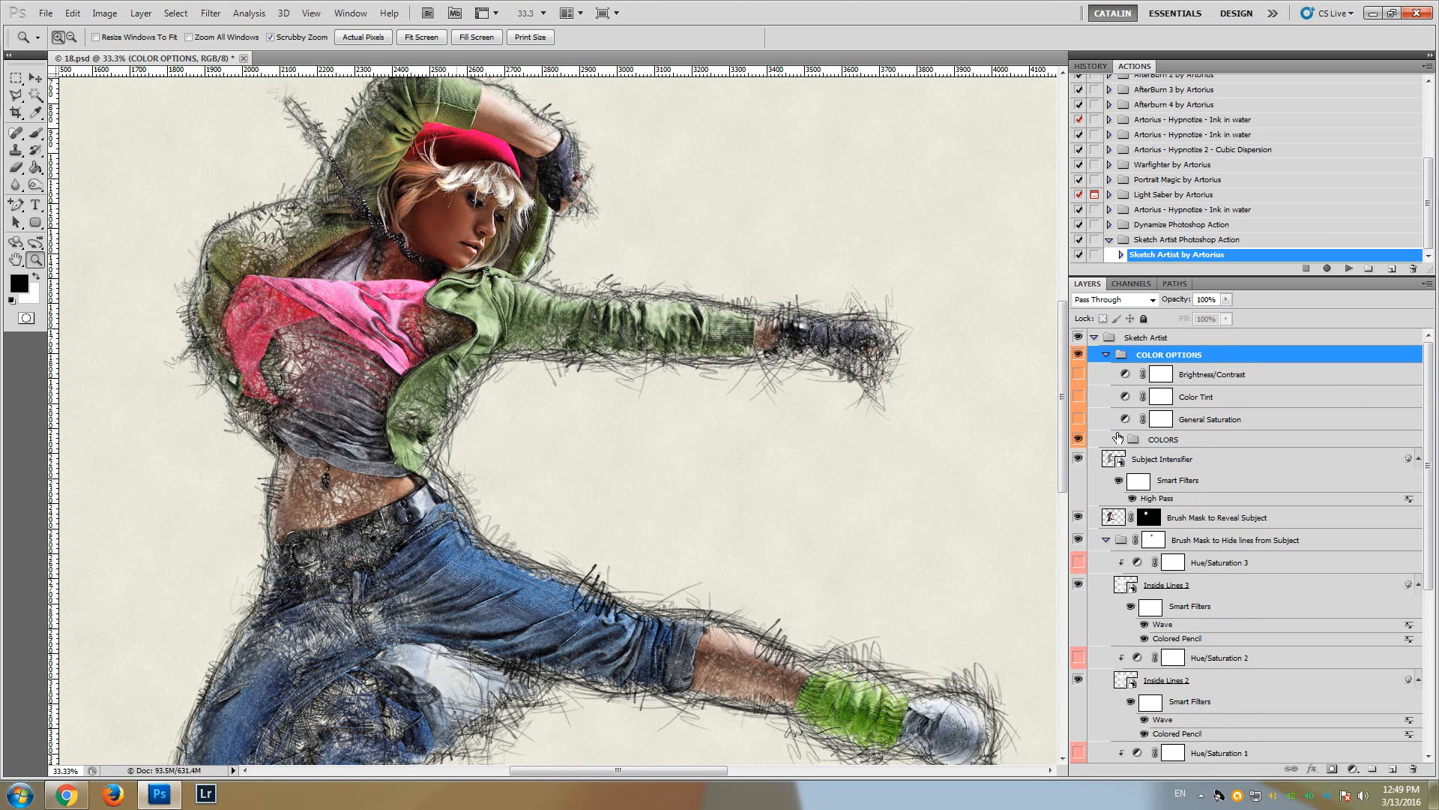
pyautogui.click(1106, 356)
# Select the main Sketch Artist group and collapse it to tidy the layer stack
pyautogui.click(1165, 342)
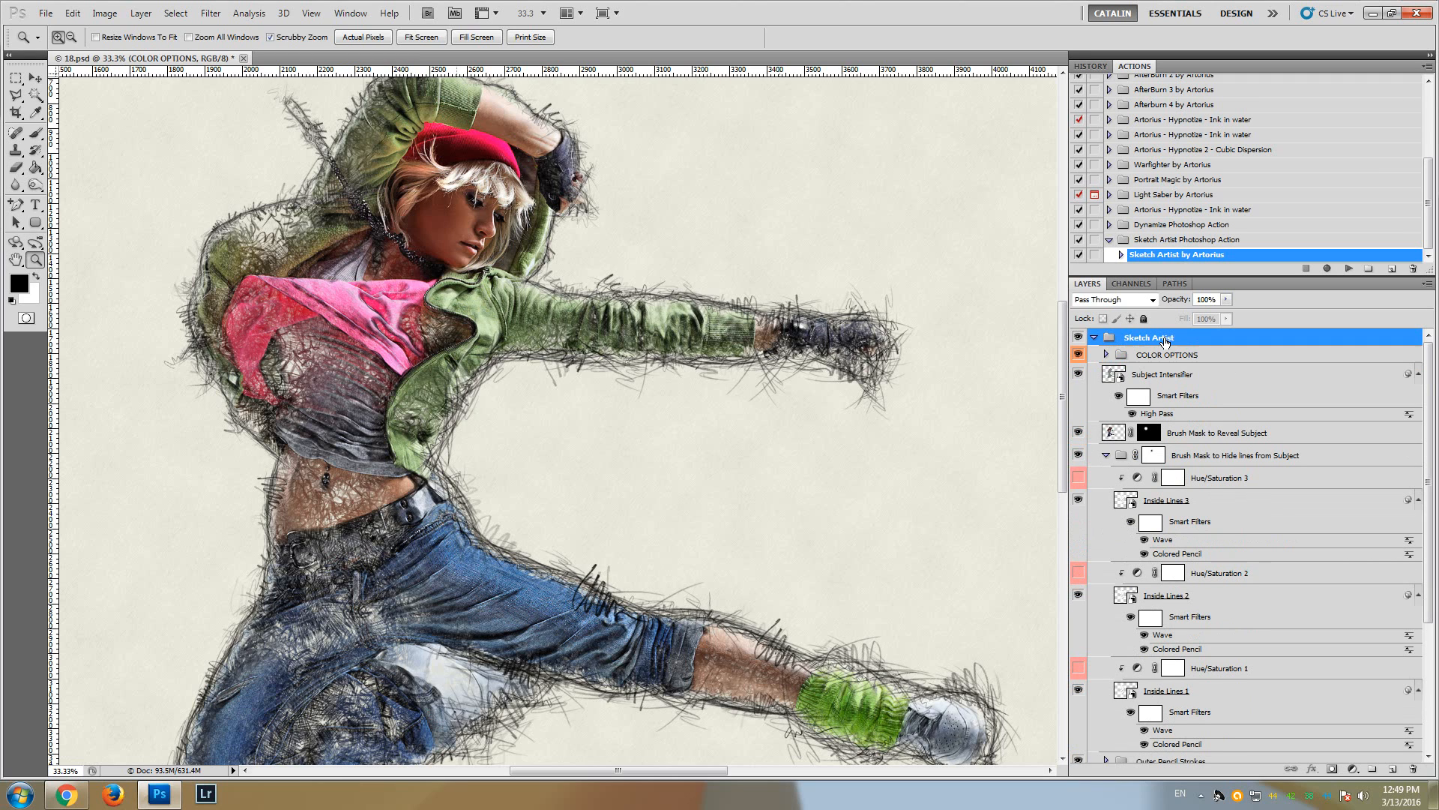
pyautogui.click(1094, 337)
pyautogui.click(1095, 337)
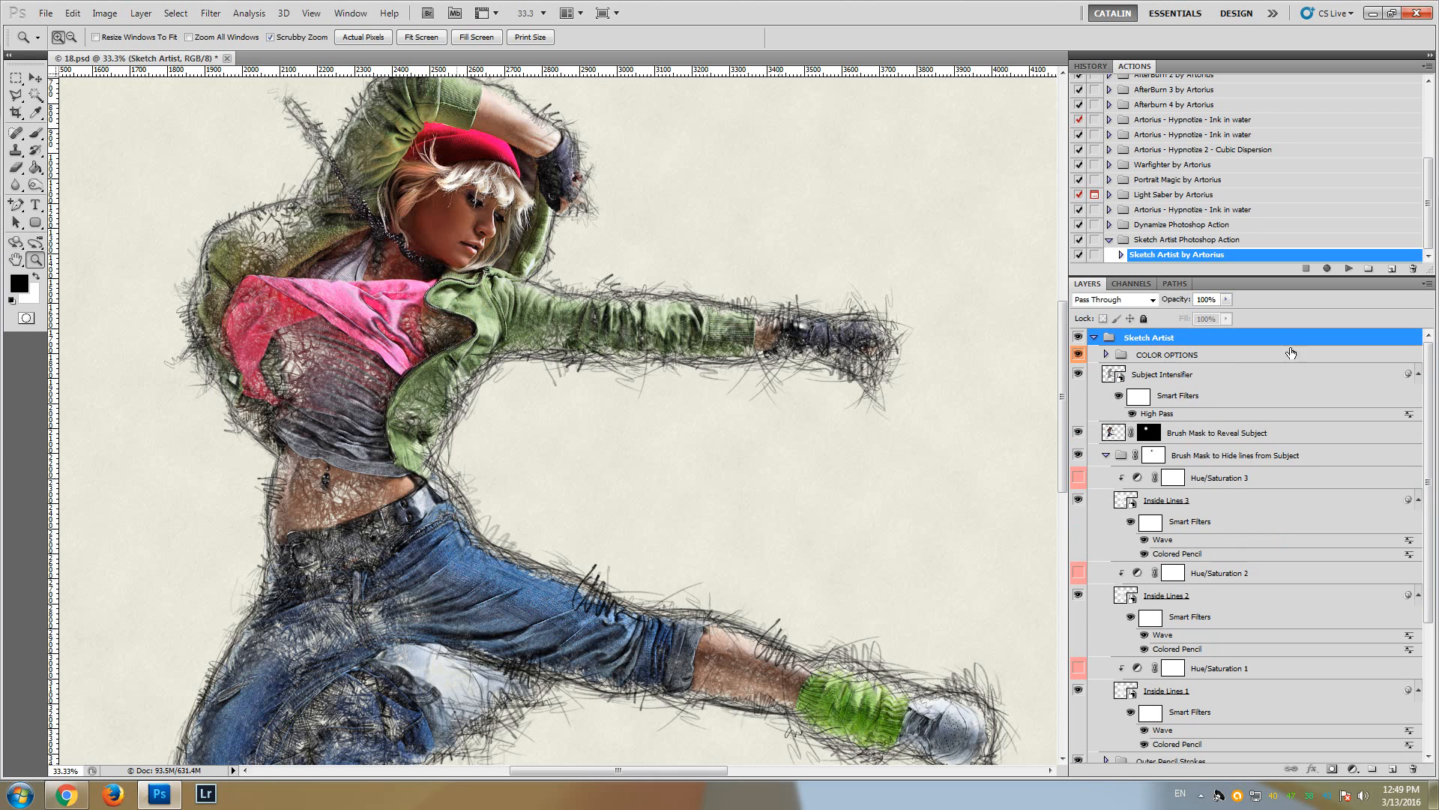
pyautogui.moveTo(1432, 375)
pyautogui.mouseDown()
pyautogui.moveTo(1432, 472)
pyautogui.moveTo(1433, 357)
pyautogui.mouseUp()
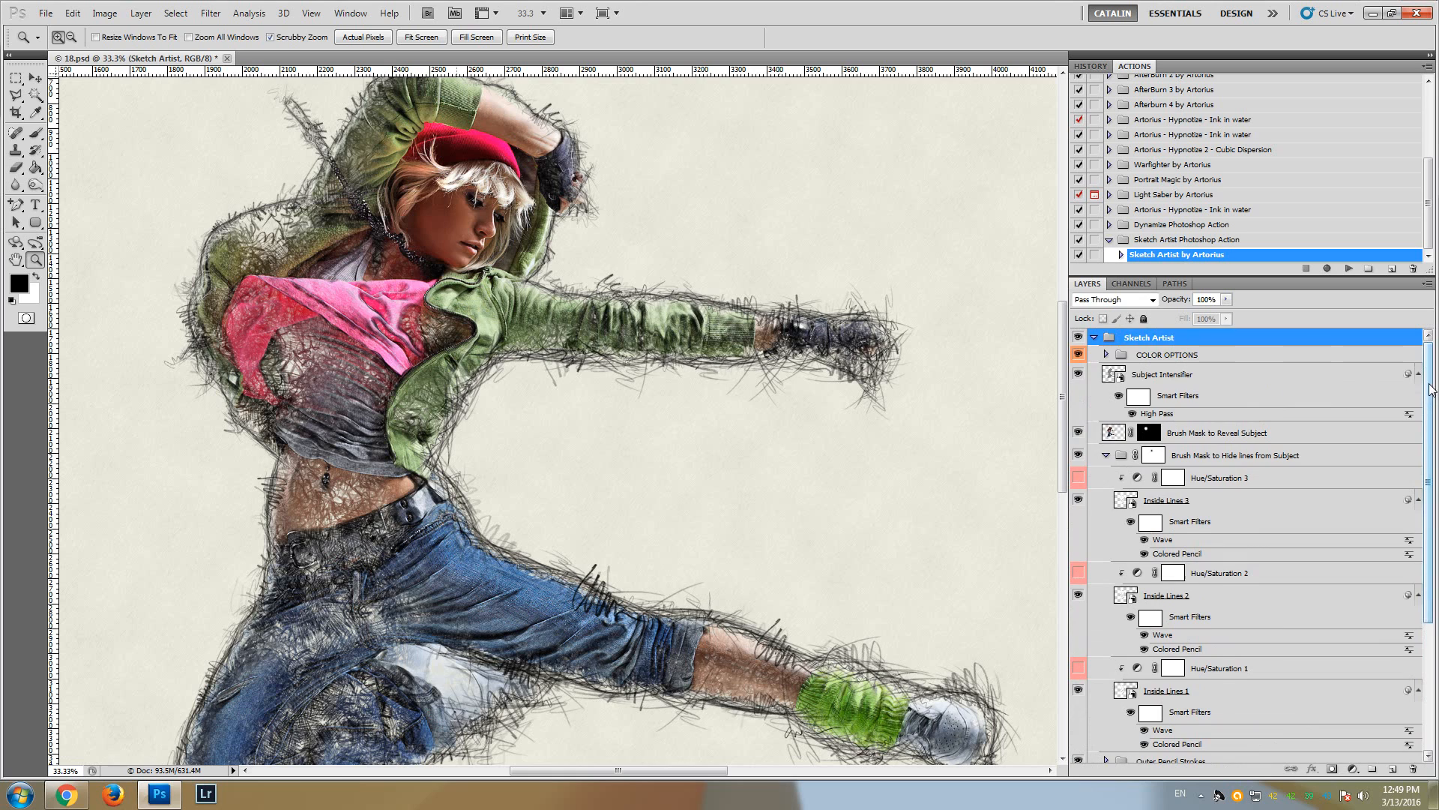
pyautogui.moveTo(1432, 393)
pyautogui.mouseDown()
pyautogui.moveTo(1434, 498)
pyautogui.moveTo(1436, 369)
pyautogui.mouseUp()
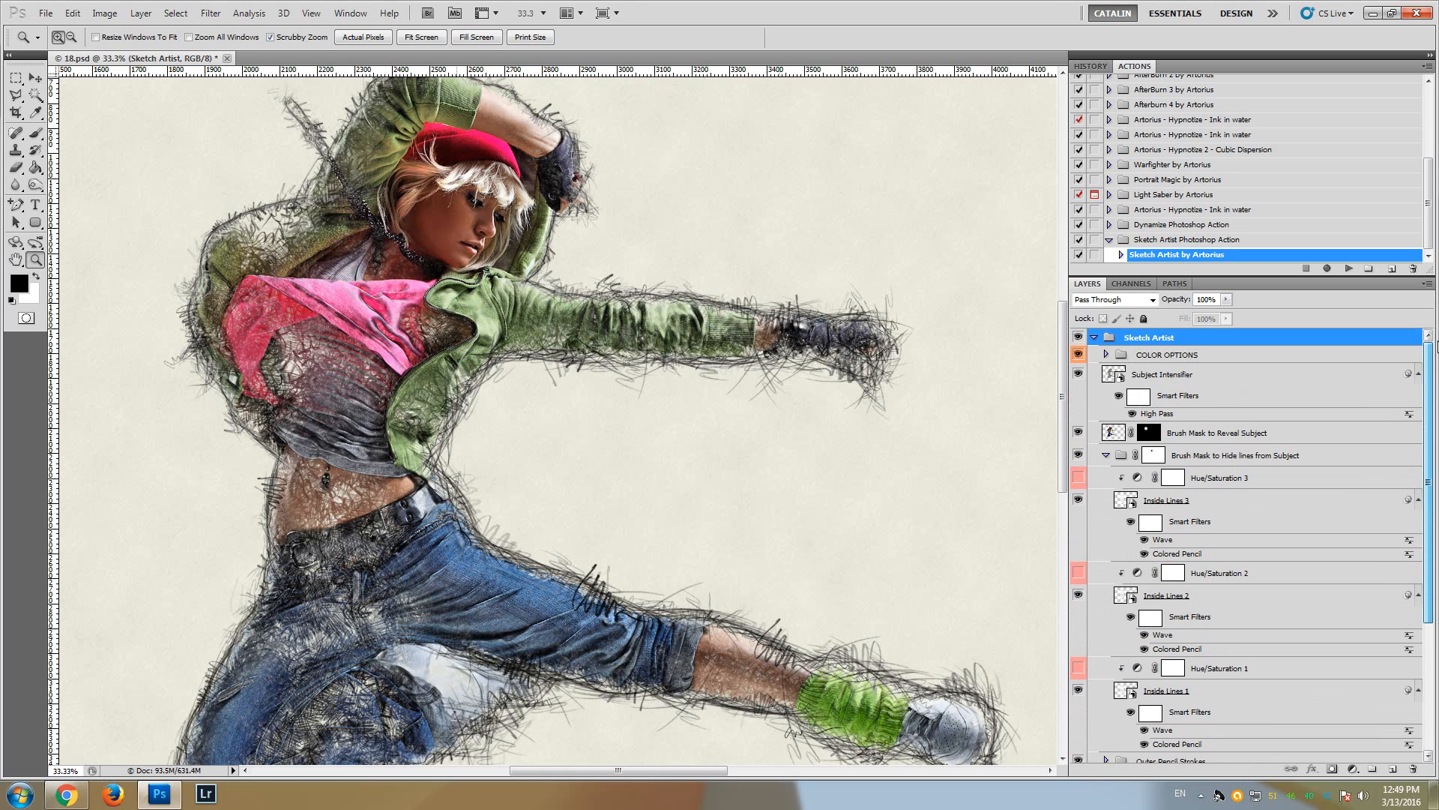
pyautogui.click(1094, 337)
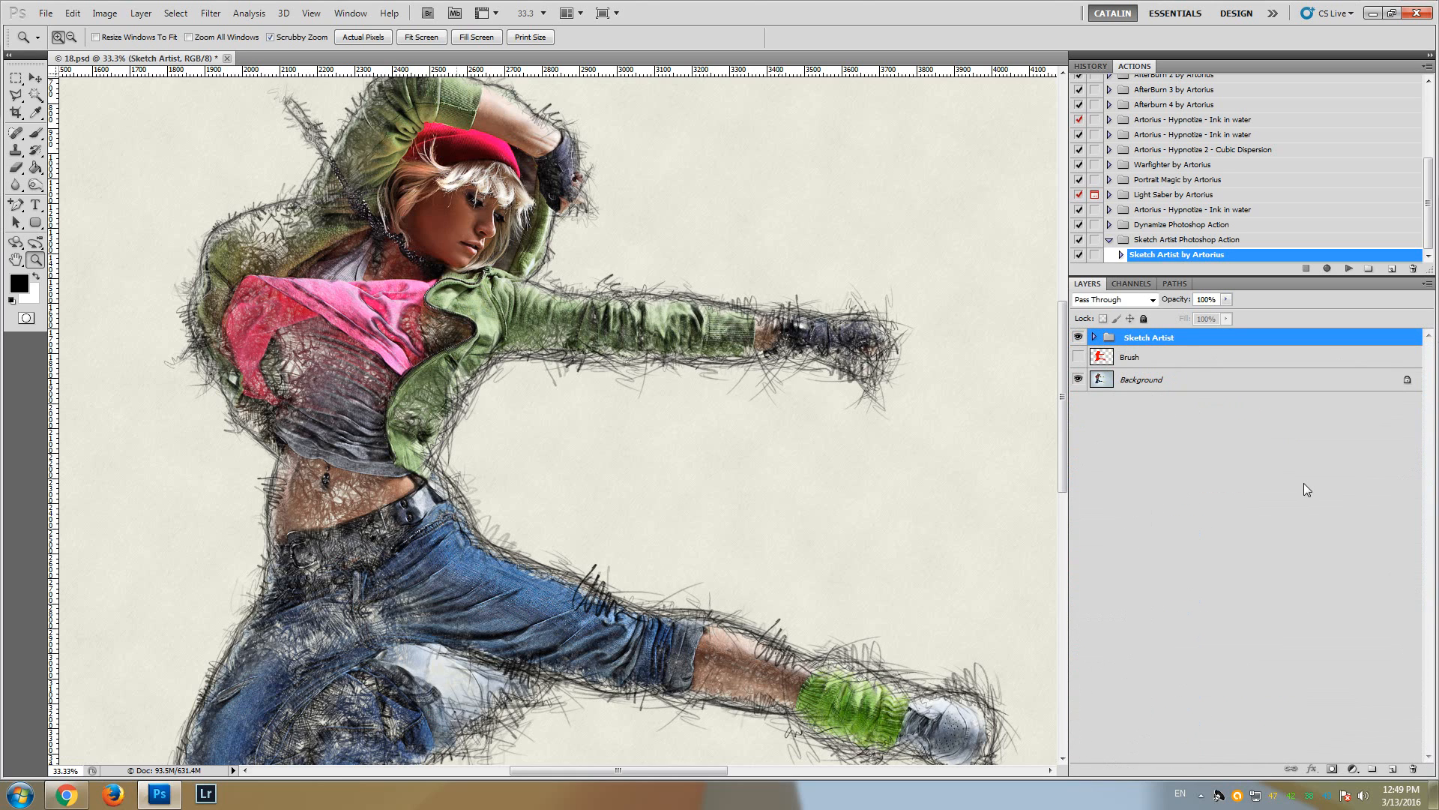